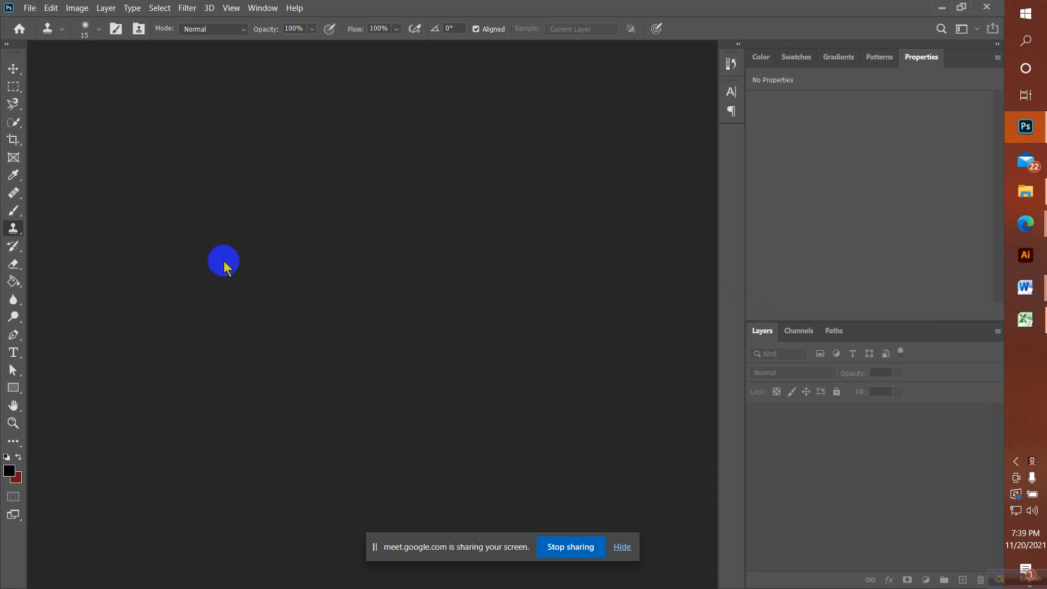
Step: Examine the tool variants available in the lasso, quick selection and pen tool groups
left_click(16, 104)
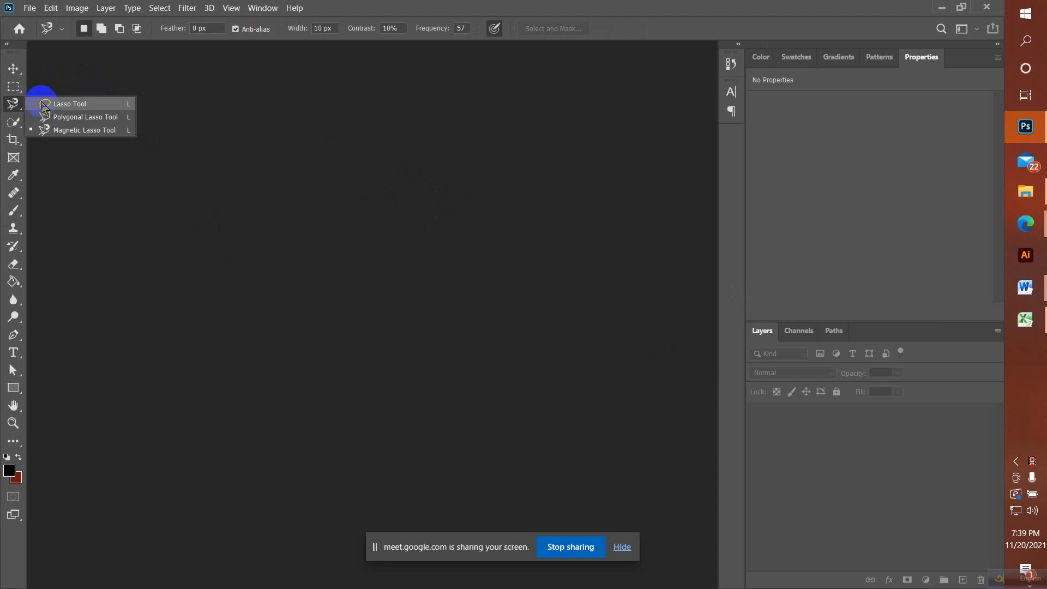
left_click(14, 107)
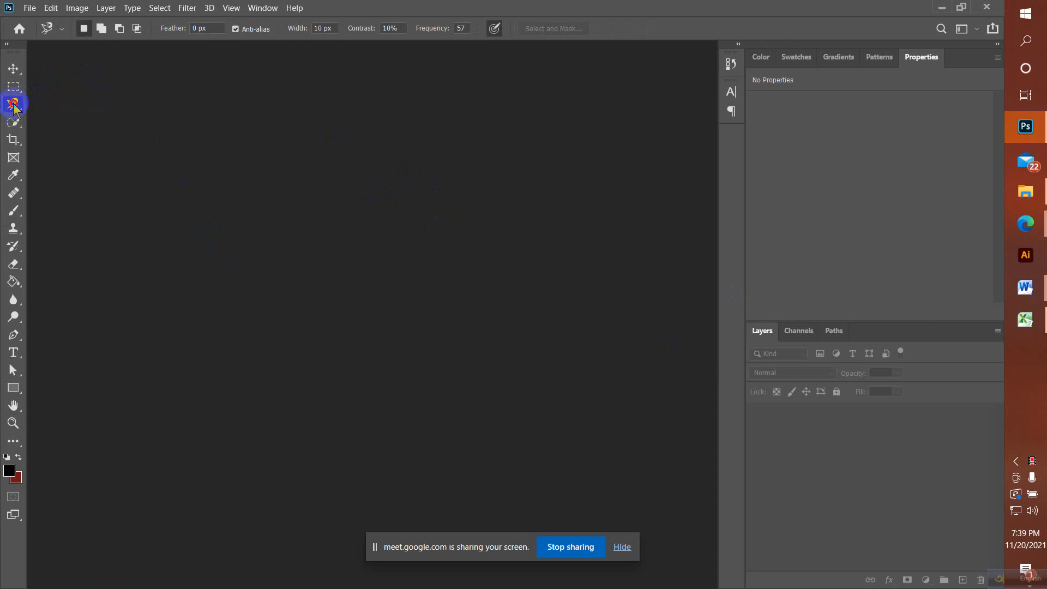
left_click(14, 122)
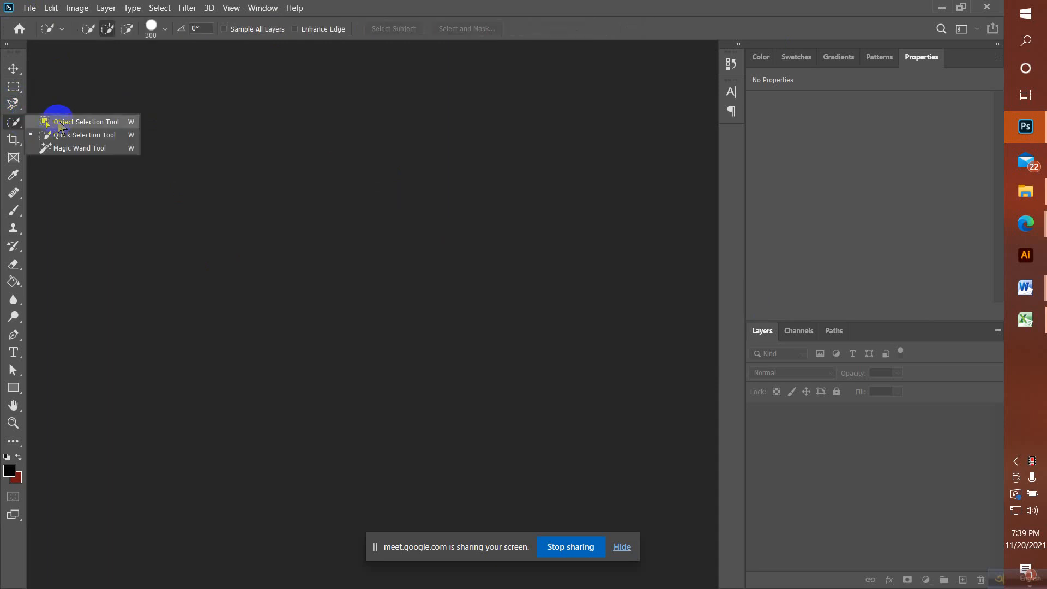
left_click(14, 121)
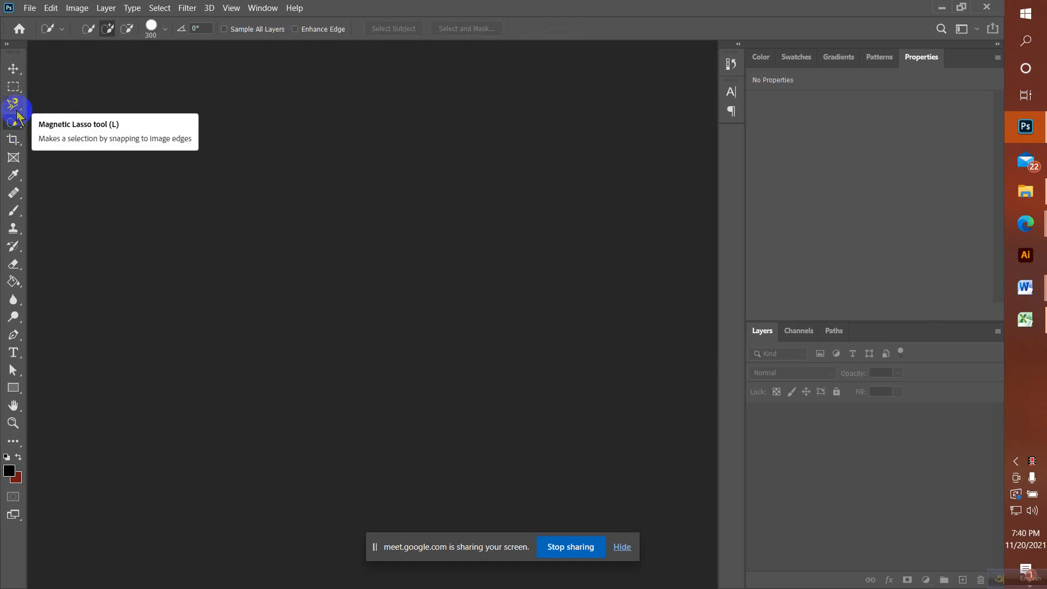
left_click(14, 334)
right_click(14, 335)
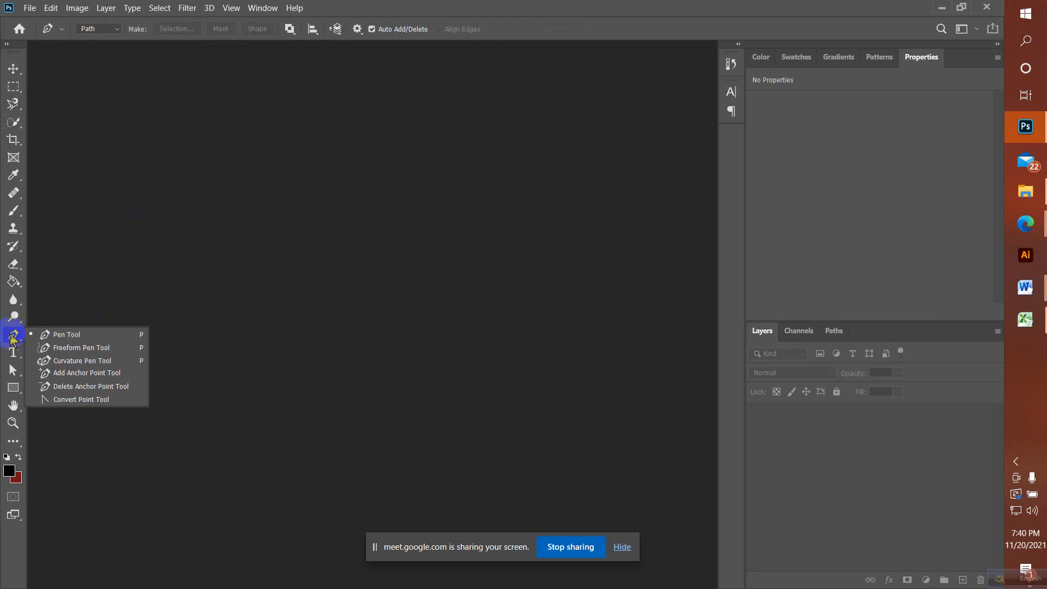
left_click(11, 336)
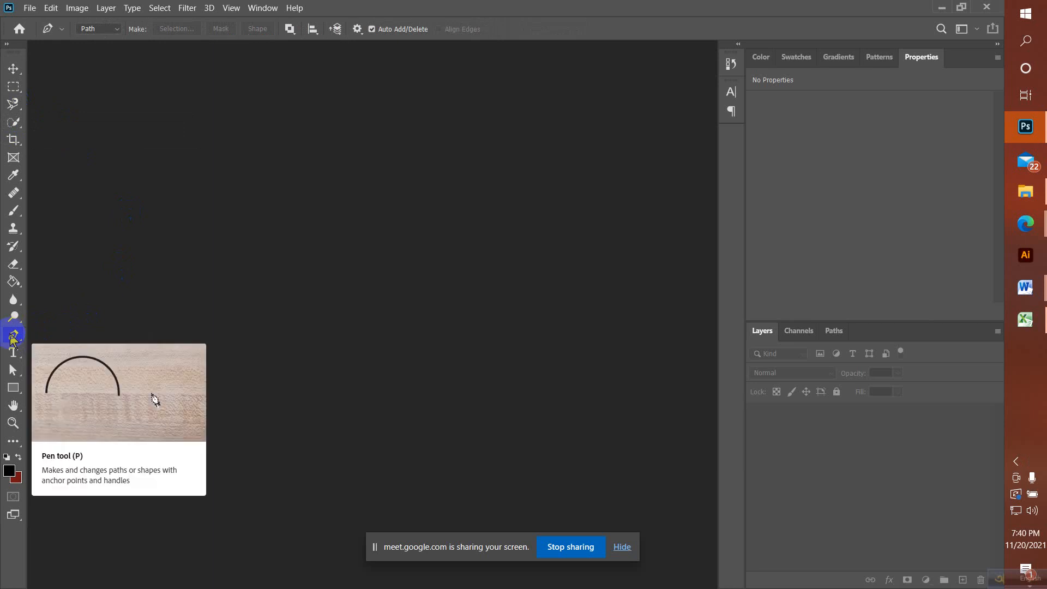
left_click(14, 123)
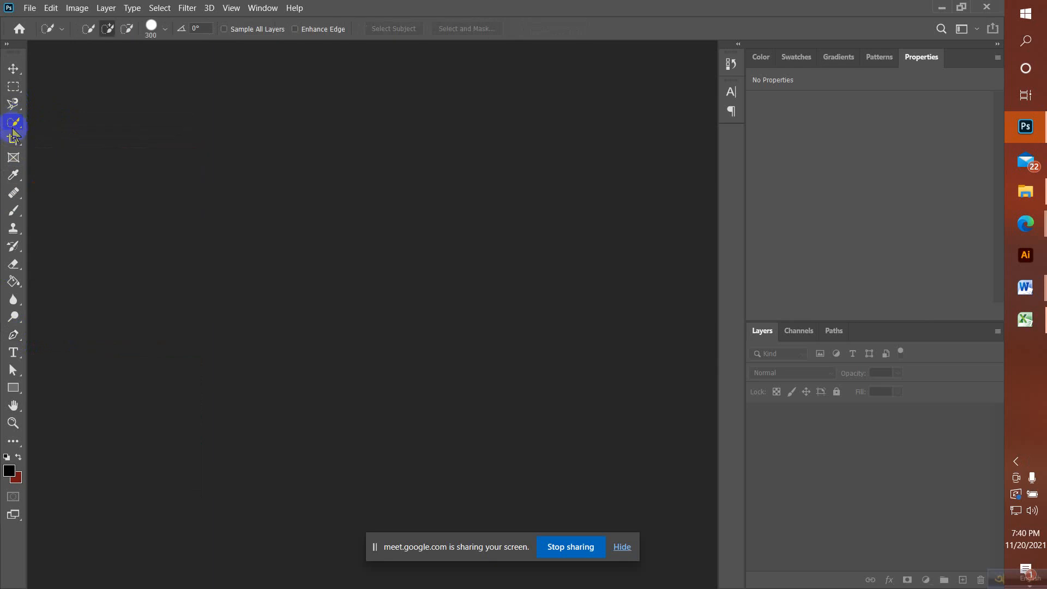
right_click(15, 128)
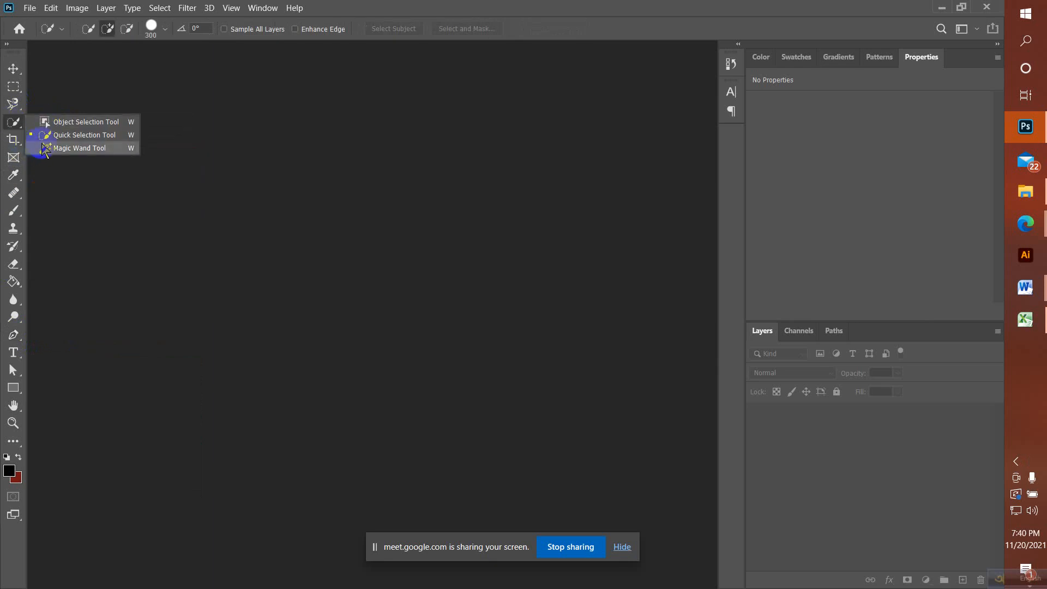
left_click(27, 135)
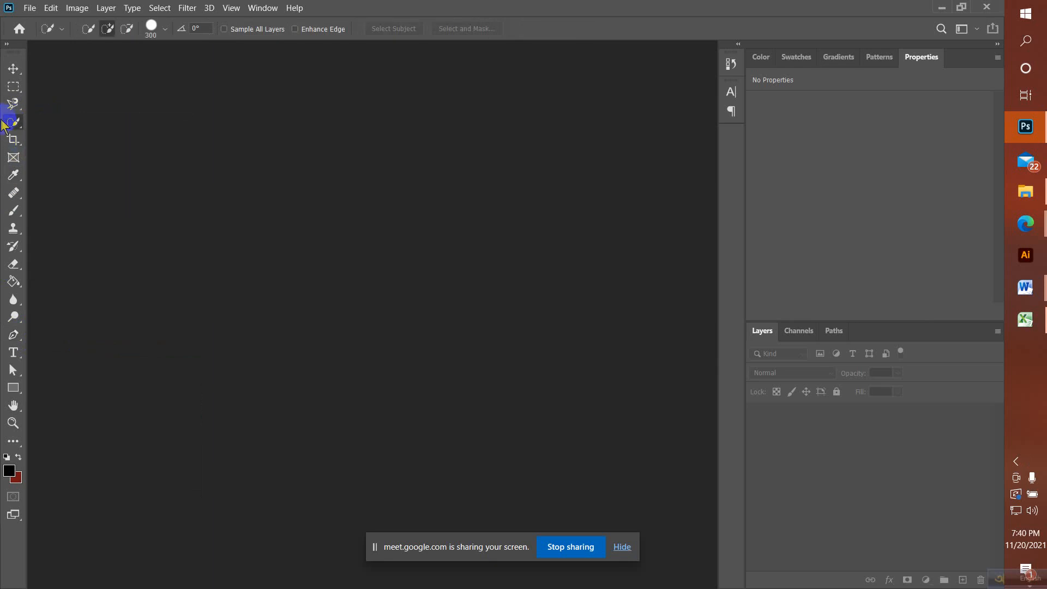
Step: Hide the screen-sharing notice and switch to the Microsoft Edge meeting window
left_click(622, 547)
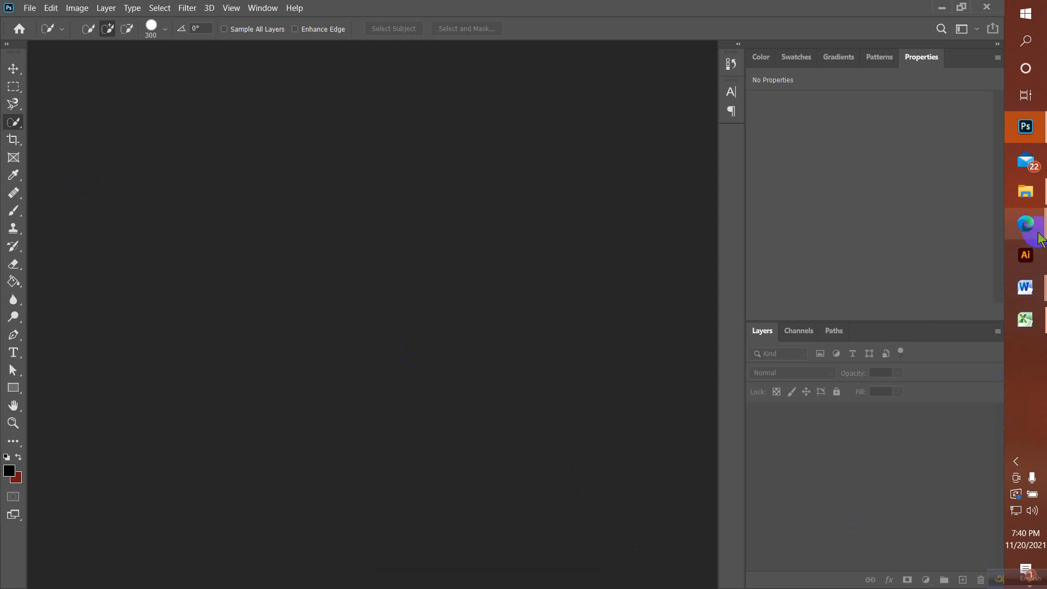
mouse_move(1039, 234)
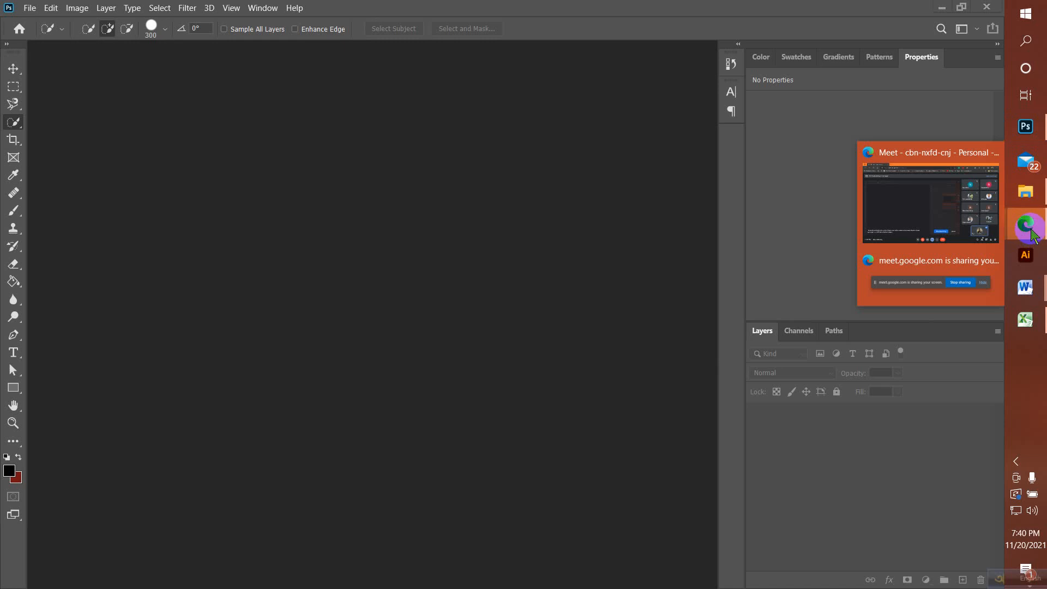
left_click(981, 223)
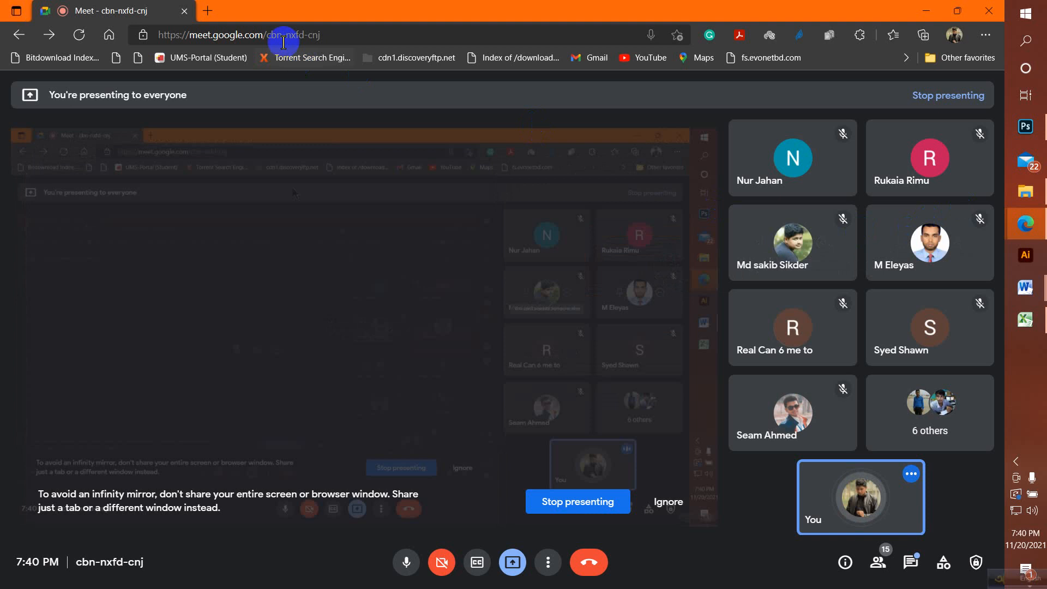
Step: Search Google for "orange" in a new browser tab and show the image results
left_click(207, 11)
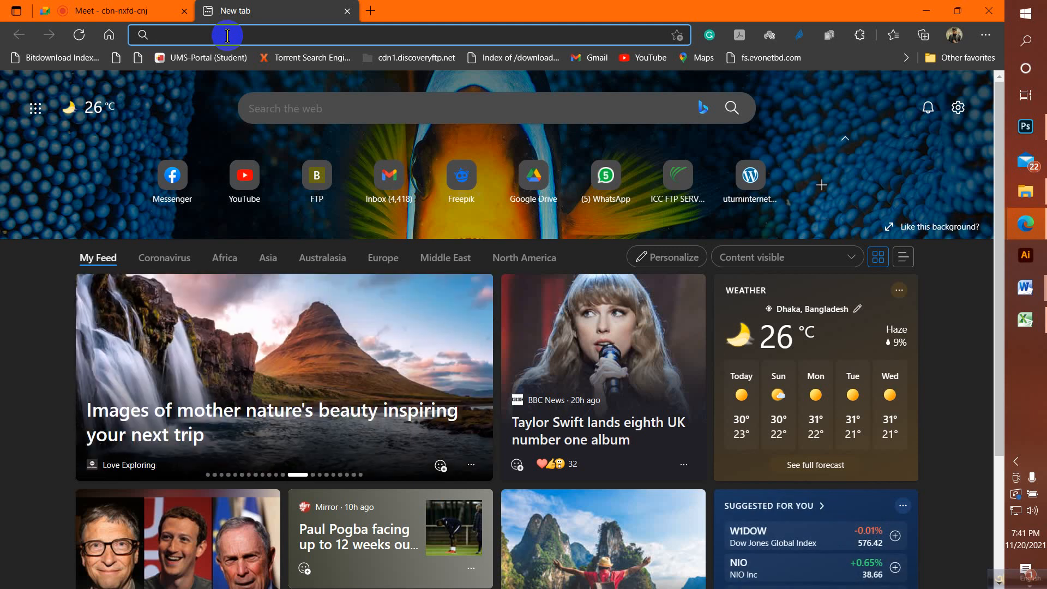
type("orang")
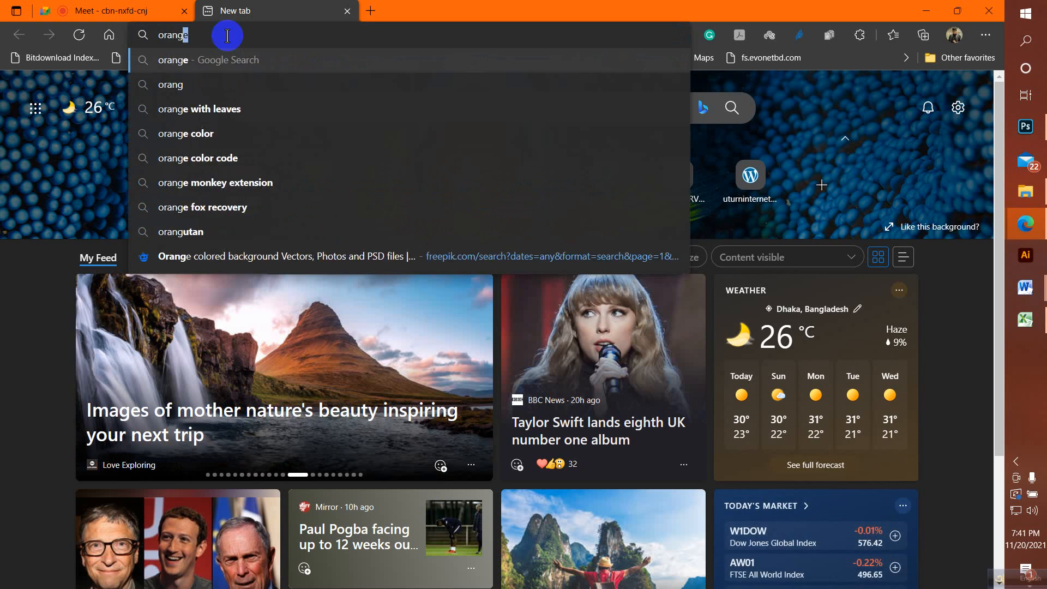
type("e")
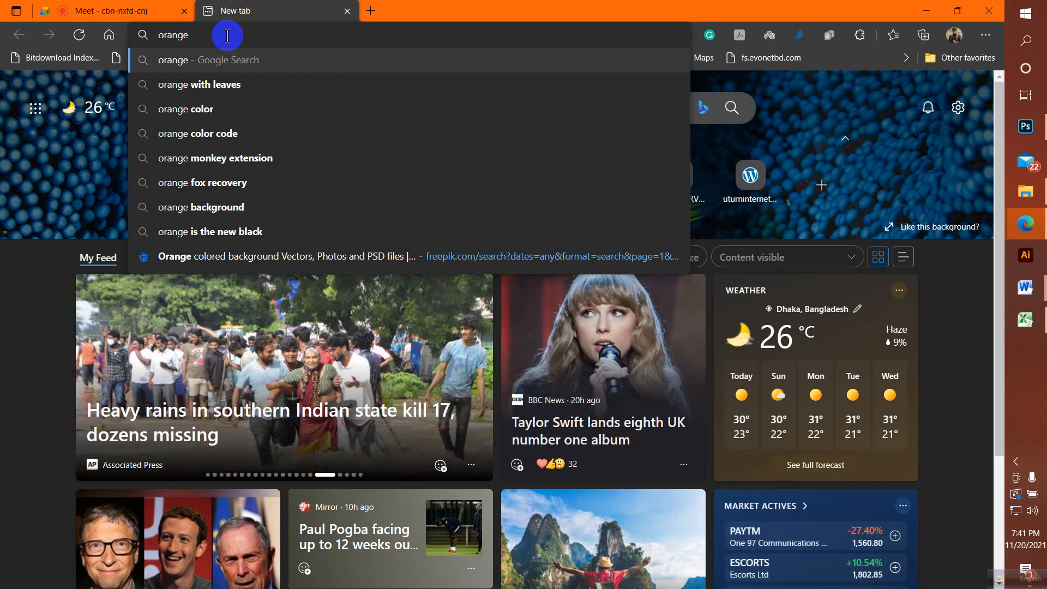
key("Return")
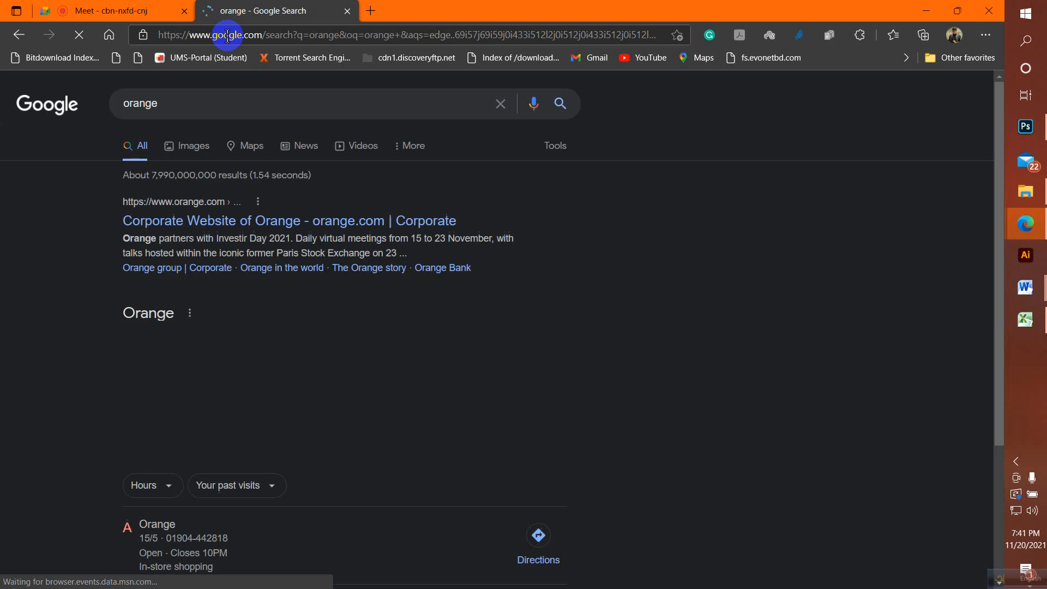
left_click(182, 149)
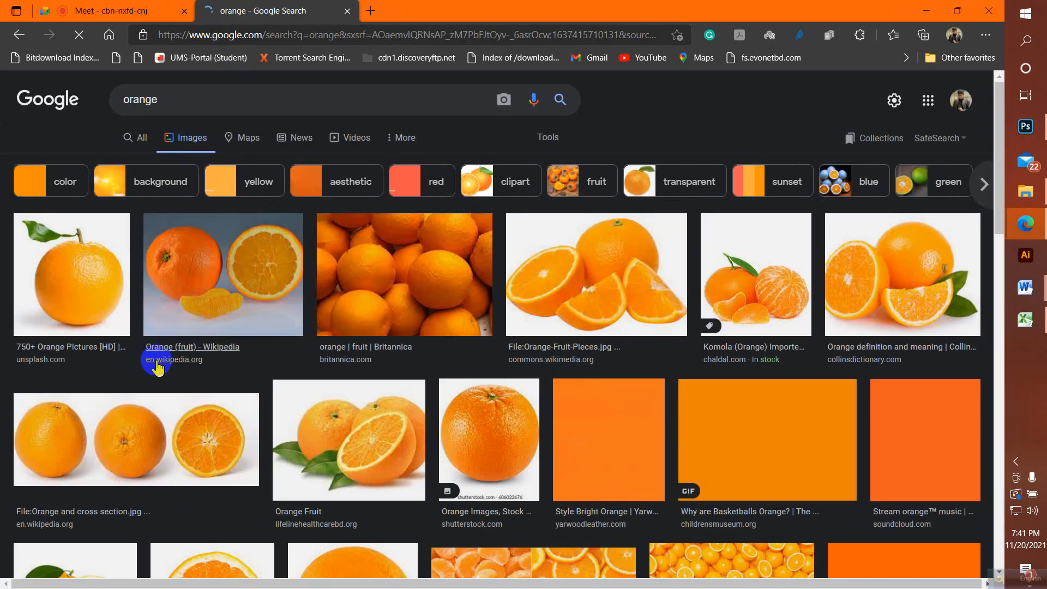
Step: Browse the orange image results to compare the available fruit pictures
scroll(403, 360, "down", 3)
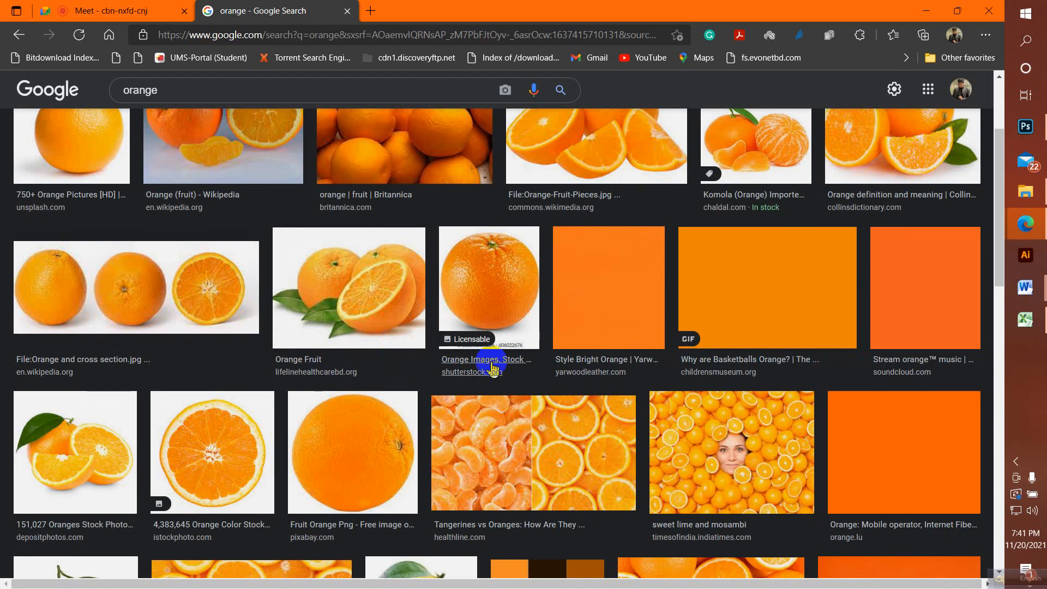
scroll(544, 397, "up", 3)
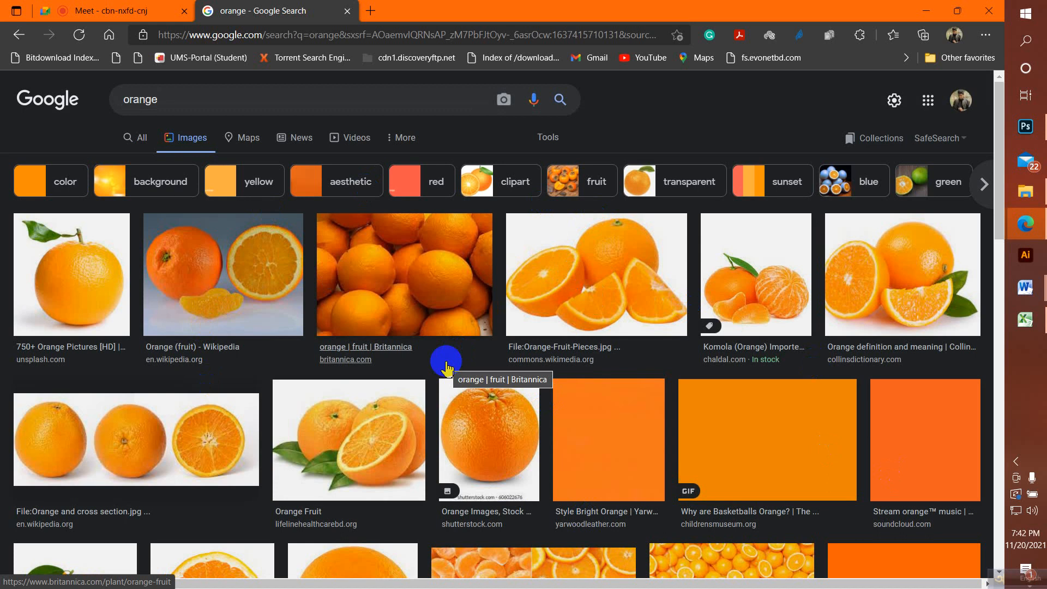
scroll(446, 364, "down", 2)
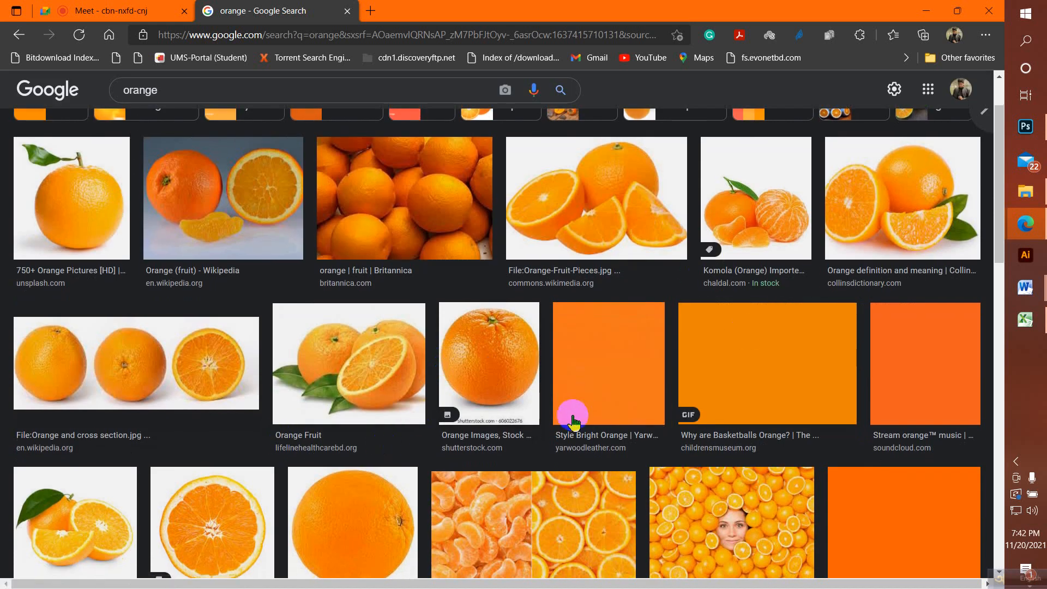
scroll(570, 419, "down", 3)
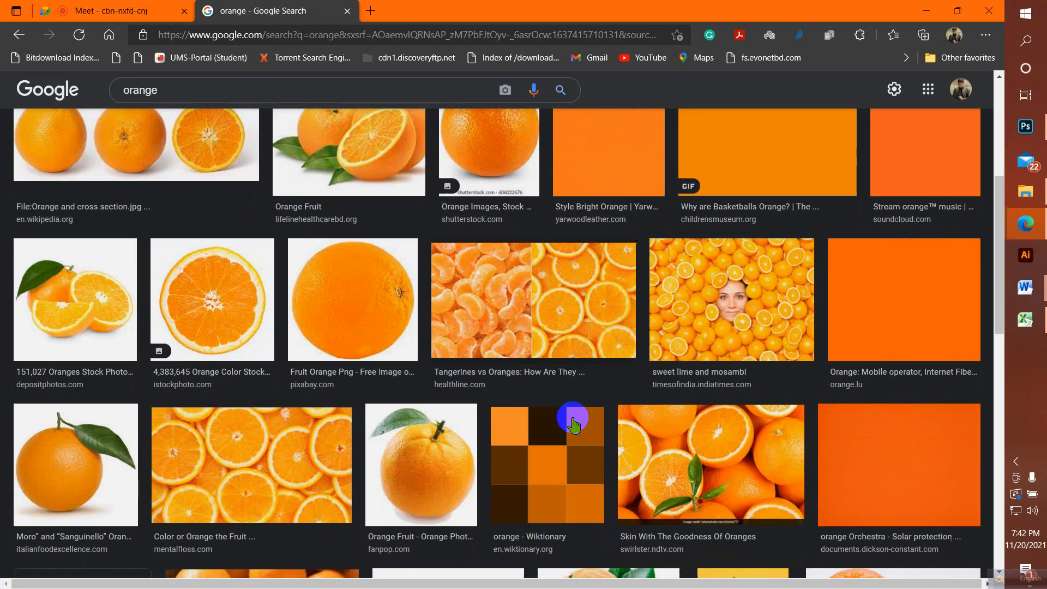
scroll(572, 422, "down", 2)
scroll(573, 422, "down", 2)
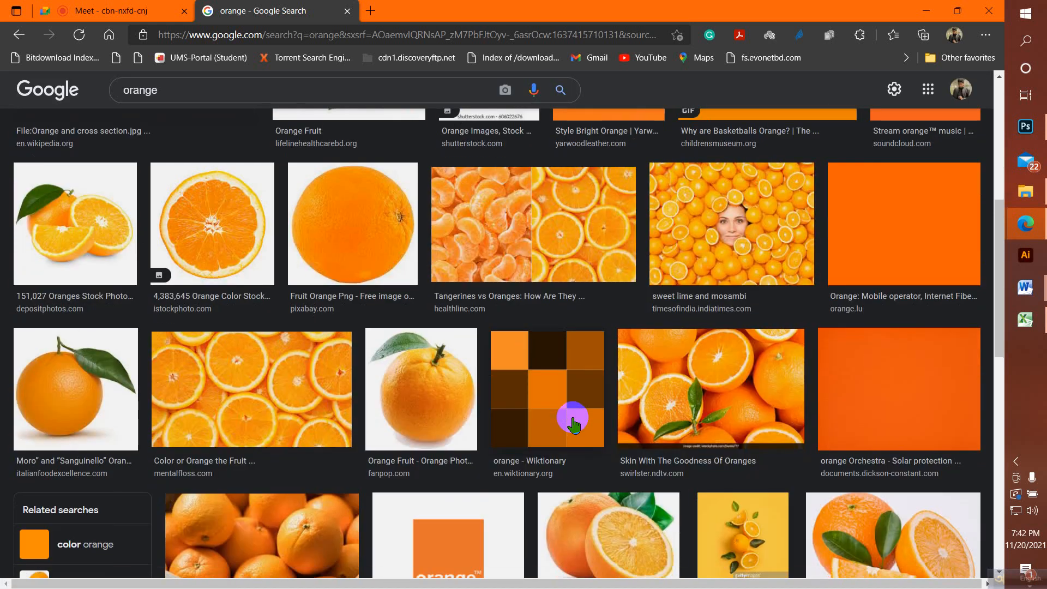
scroll(572, 423, "up", 2)
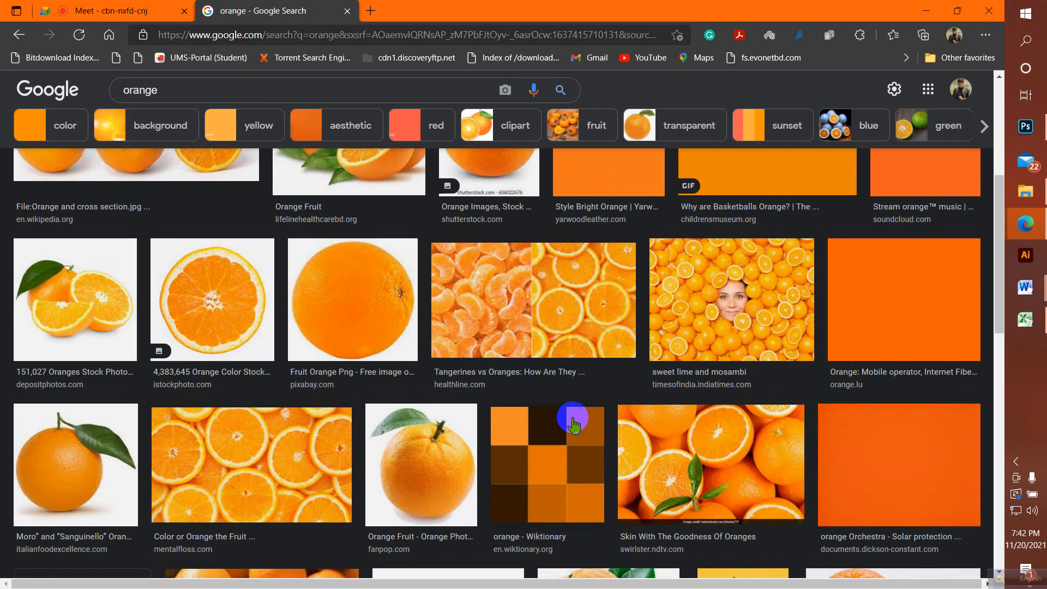
scroll(572, 423, "down", 5)
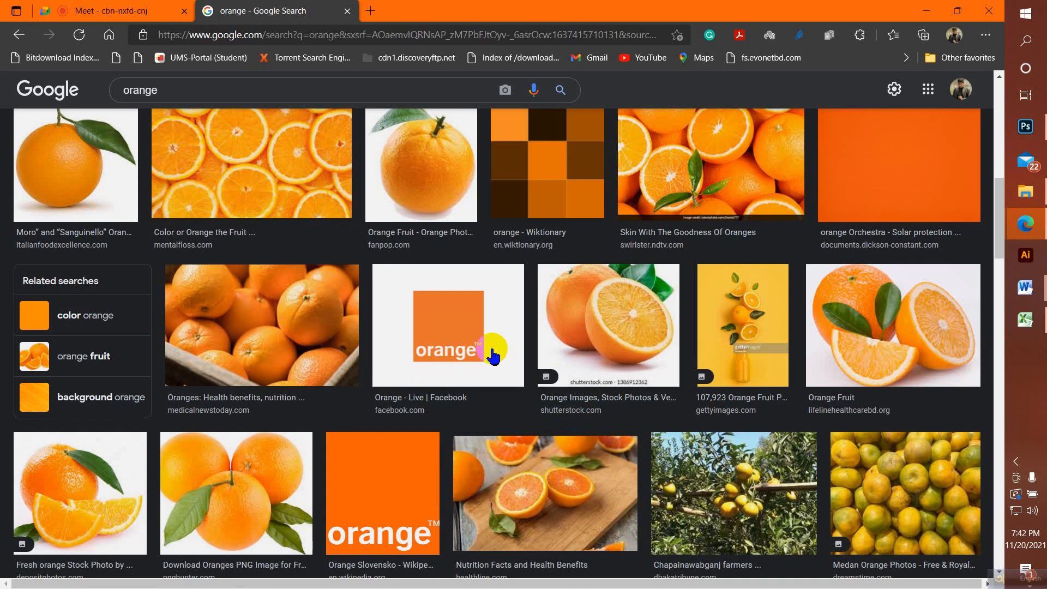
scroll(492, 355, "up", 8)
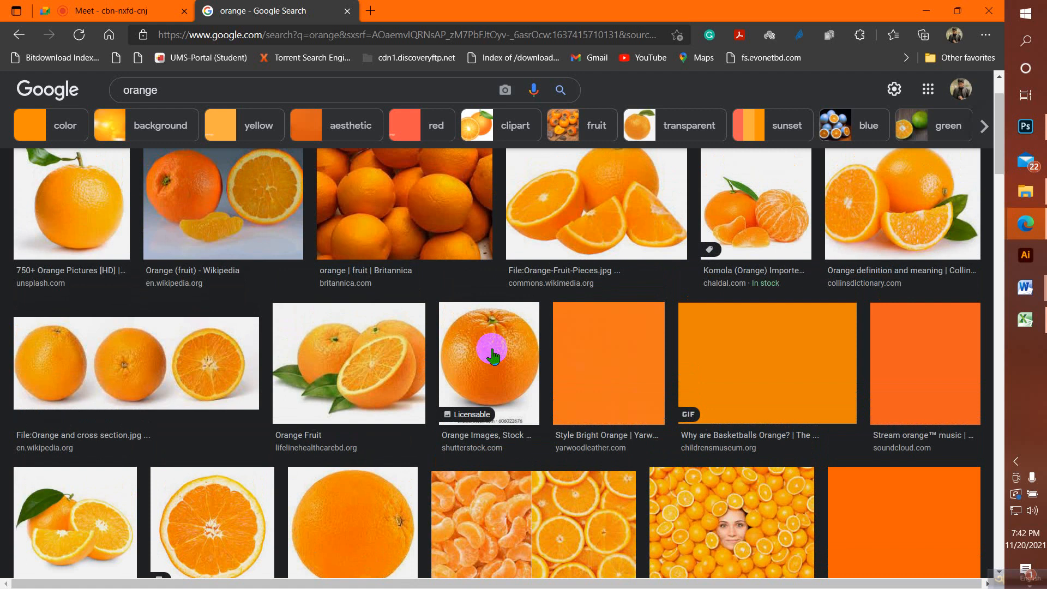
scroll(492, 356, "up", 2)
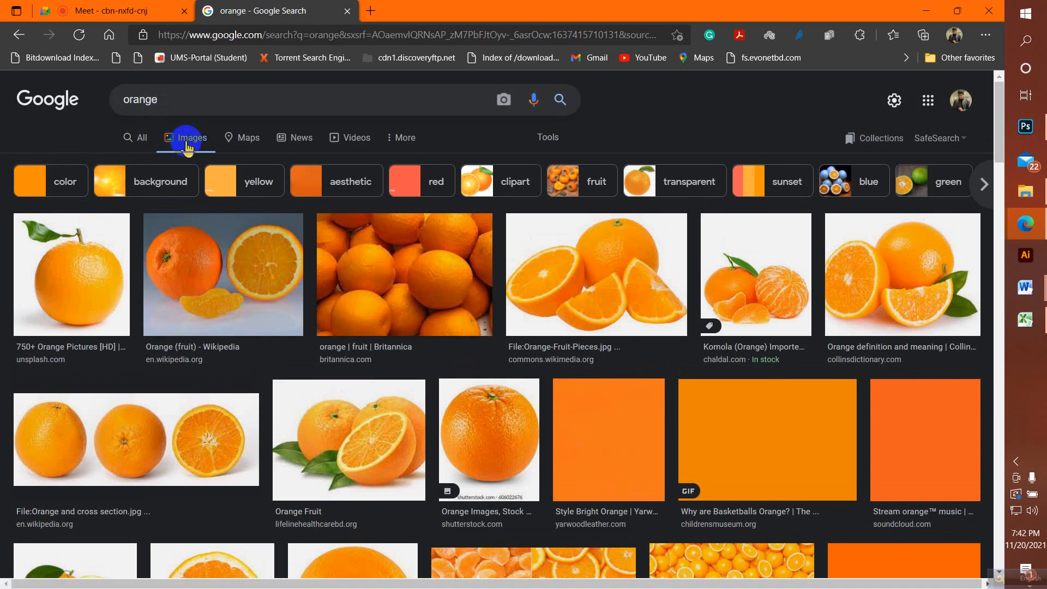
Step: Try the Large size filter on the orange image results and reset it to Any size
left_click(550, 139)
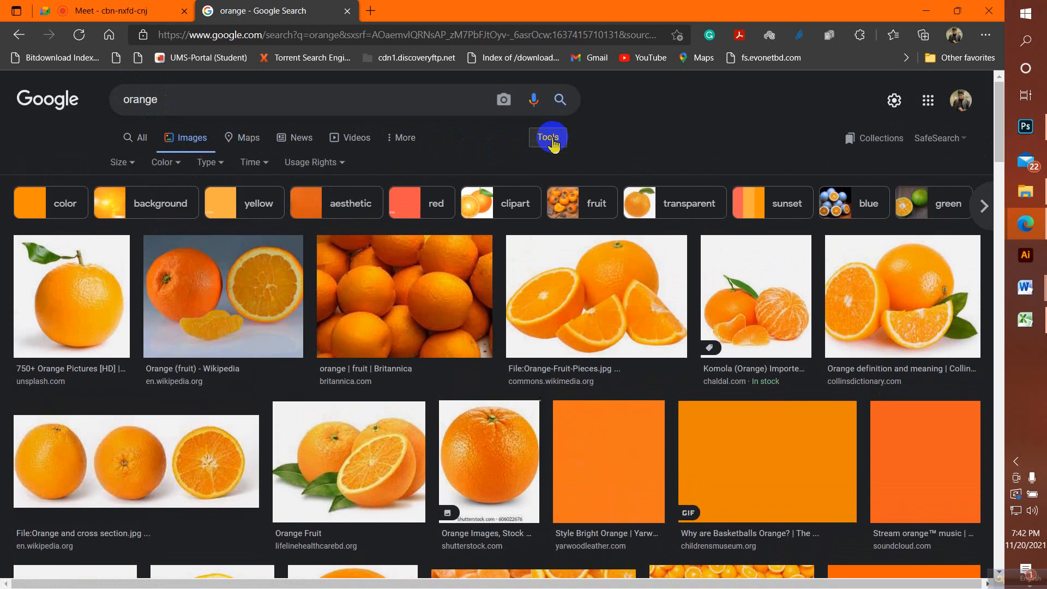
left_click(117, 167)
left_click(133, 212)
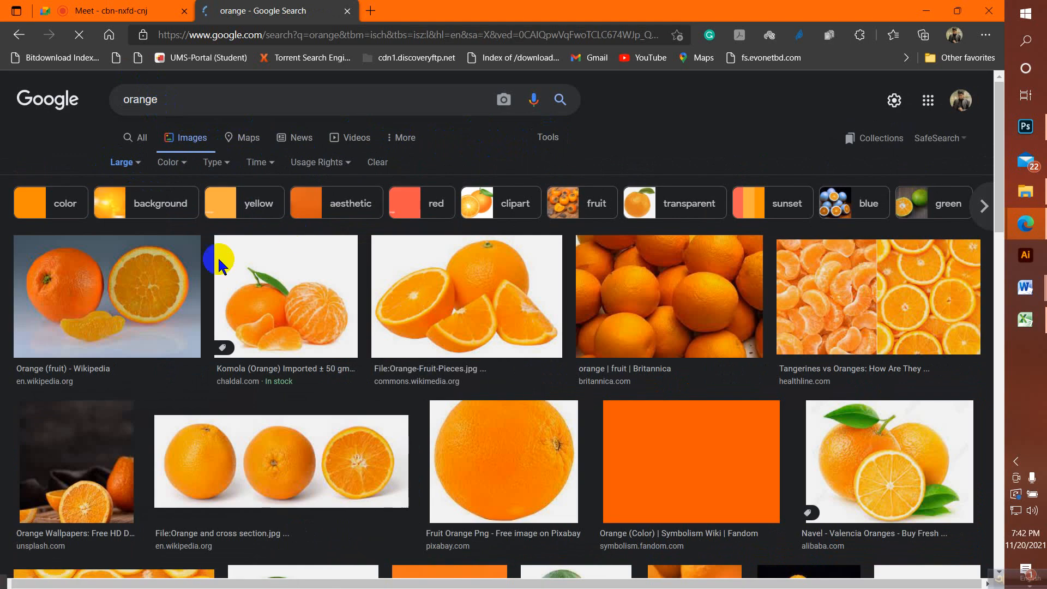
scroll(626, 354, "down", 1)
scroll(625, 354, "down", 3)
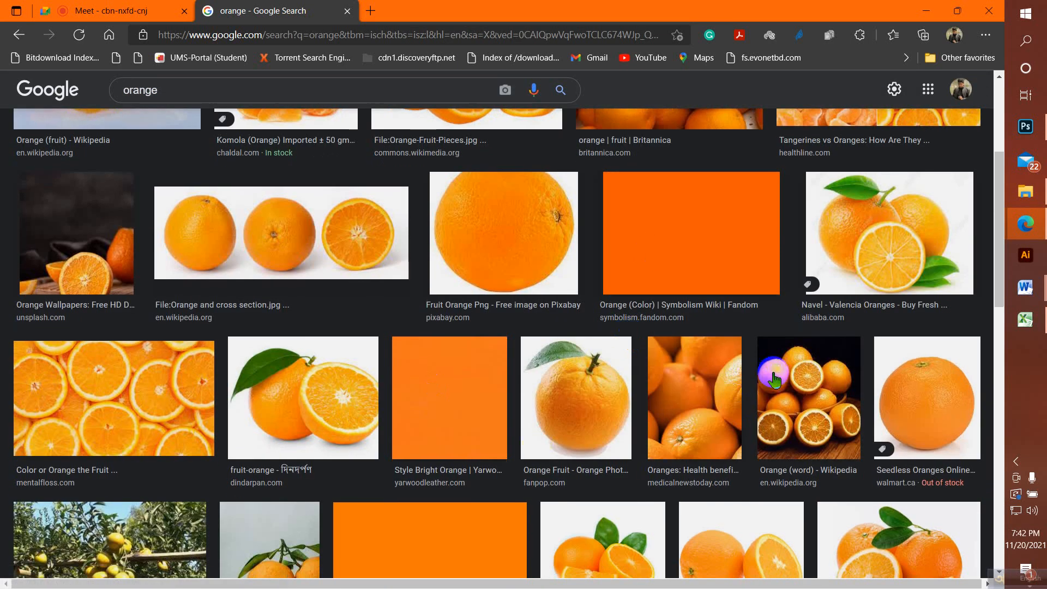
scroll(774, 380, "up", 3)
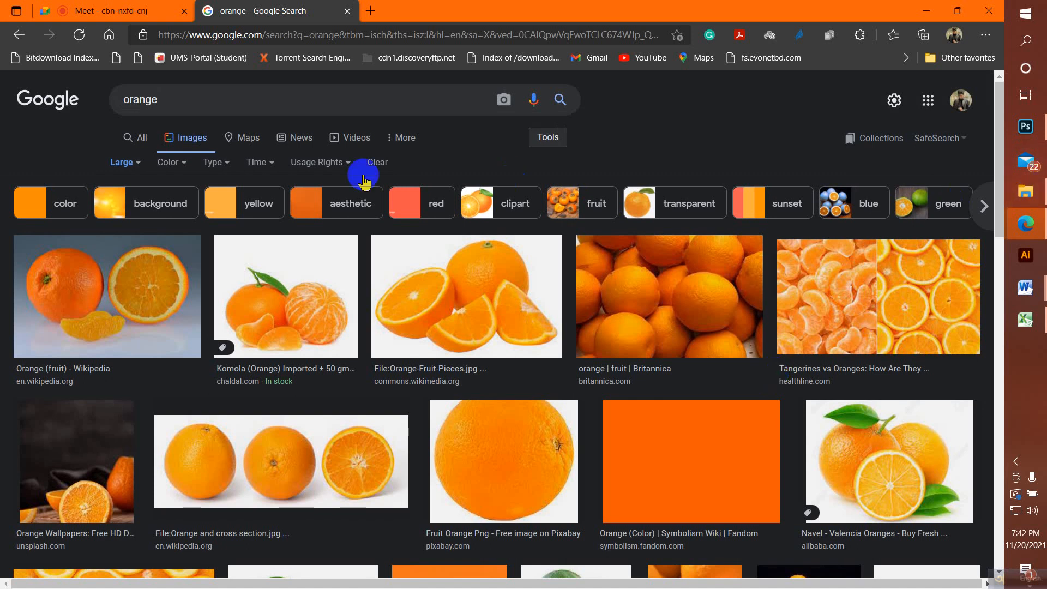
left_click(129, 163)
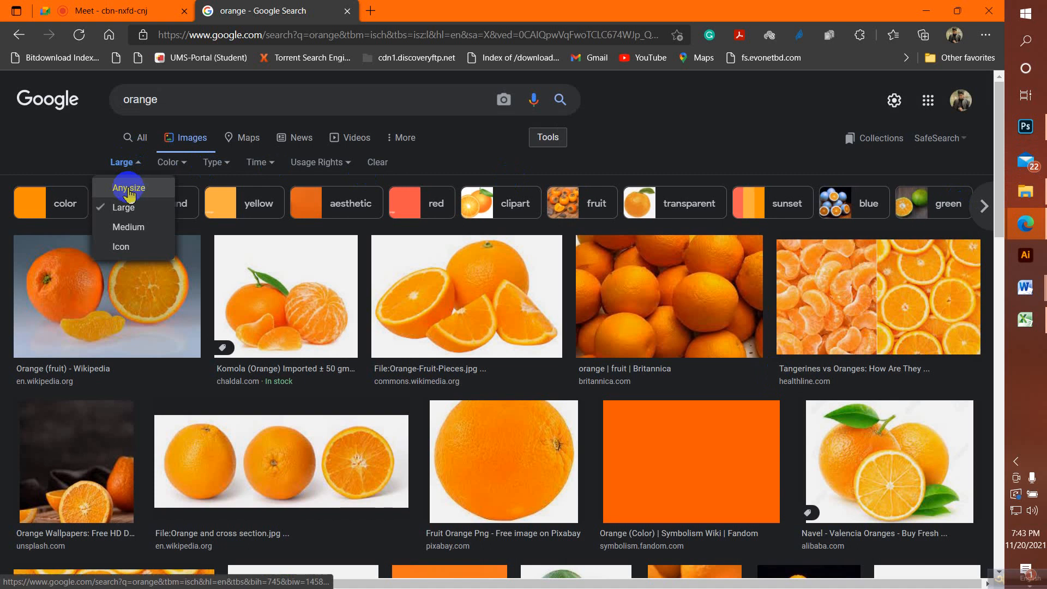
left_click(129, 185)
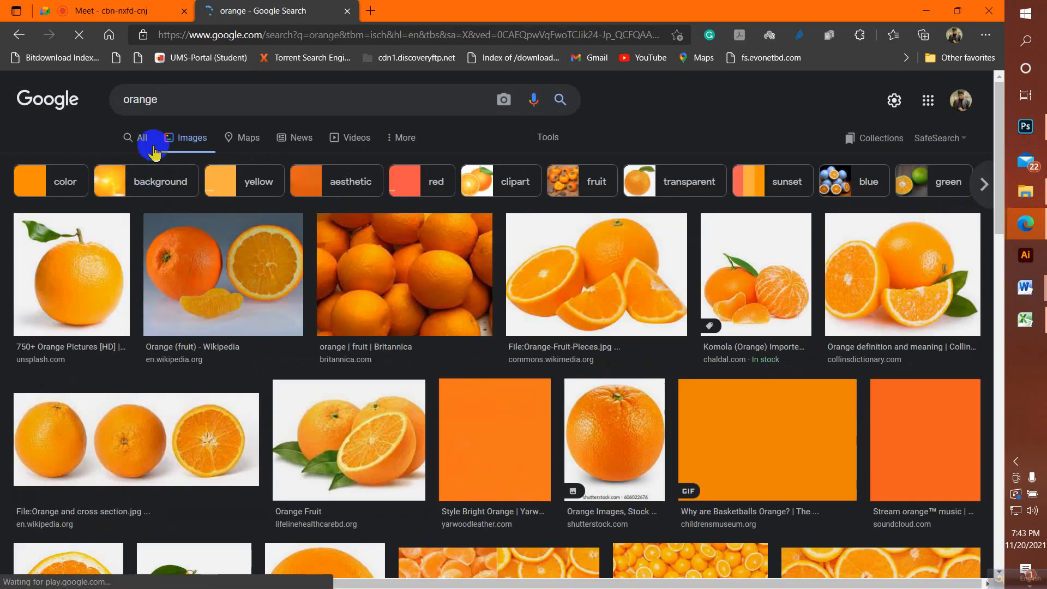
Step: Limit the orange image results to the Large size and browse the filtered pictures
left_click(548, 137)
left_click(120, 162)
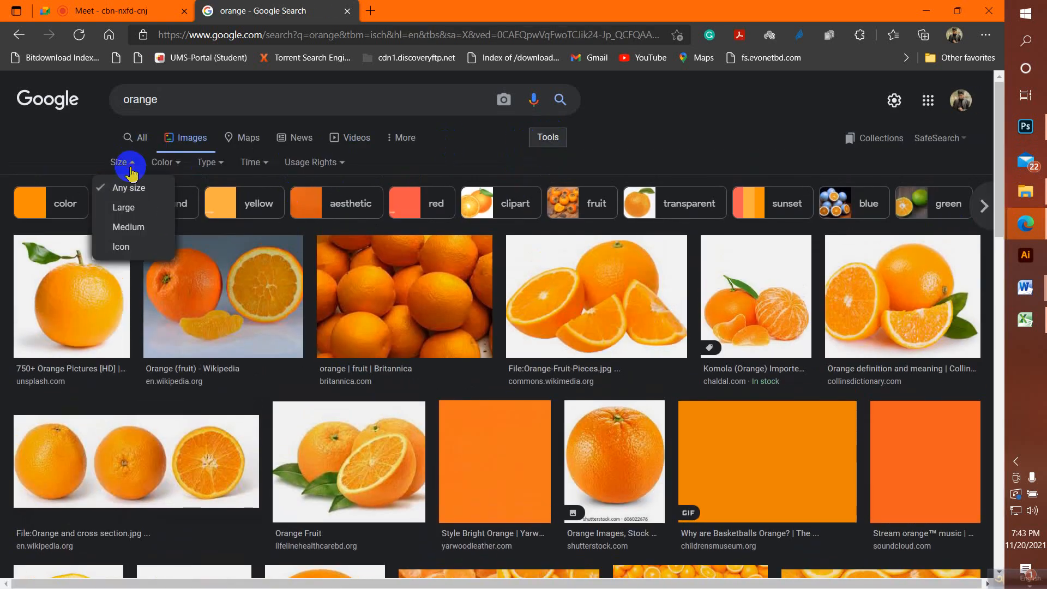
left_click(128, 208)
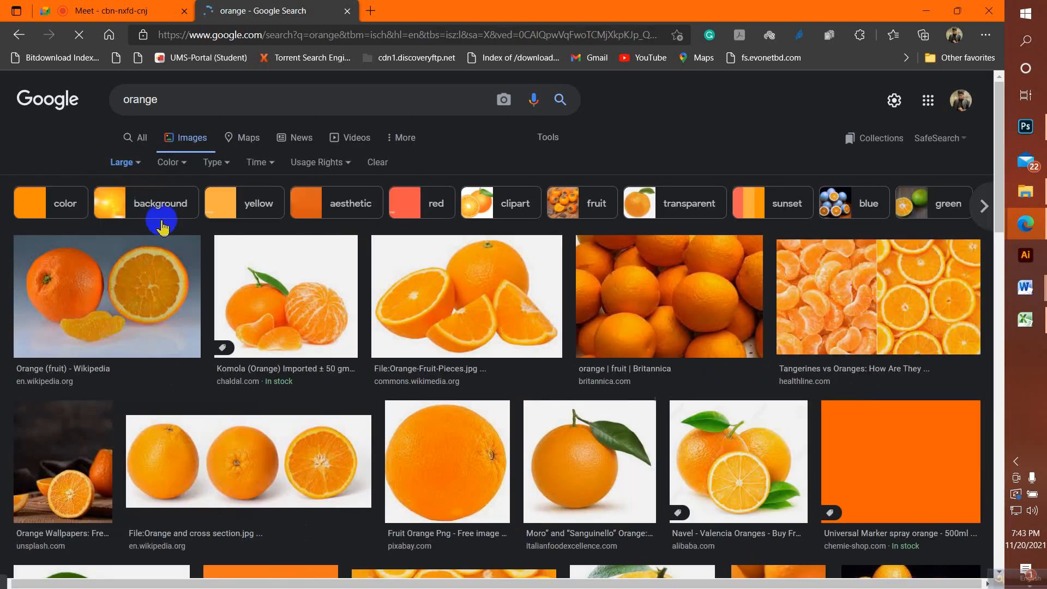
scroll(510, 358, "down", 10)
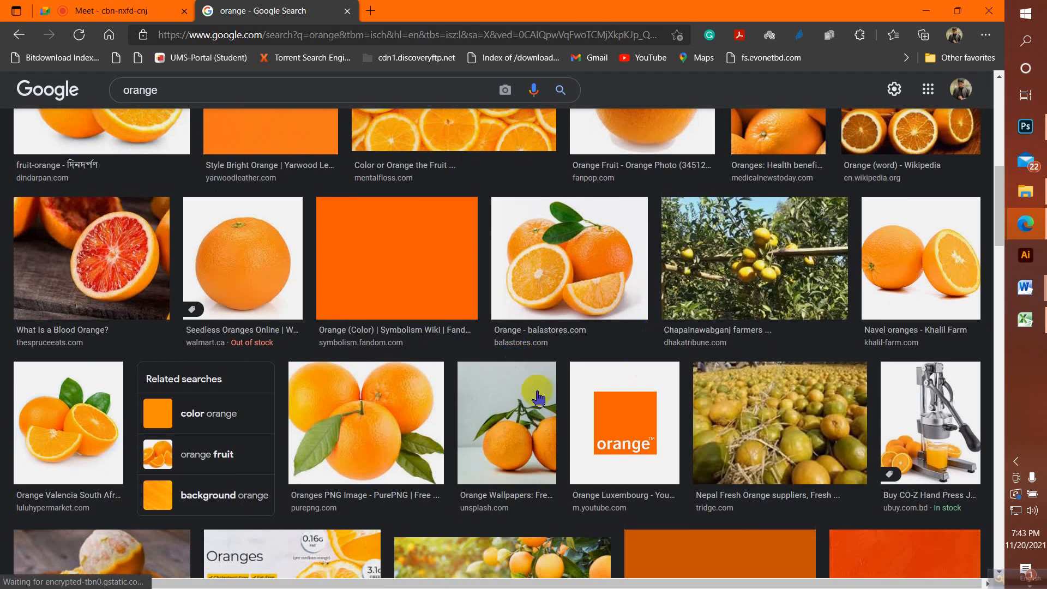
Step: Save the Lulu Hypermarket Orange Valencia picture to the Downloads folder as the JPEG image 1291292-01
scroll(529, 403, "down", 3)
left_click(81, 273)
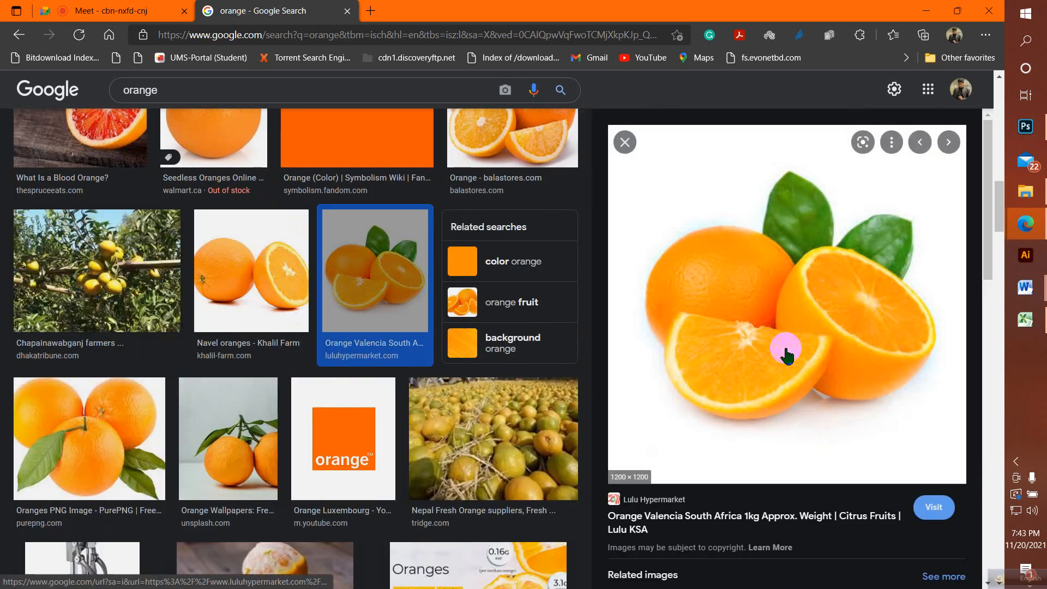
right_click(770, 344)
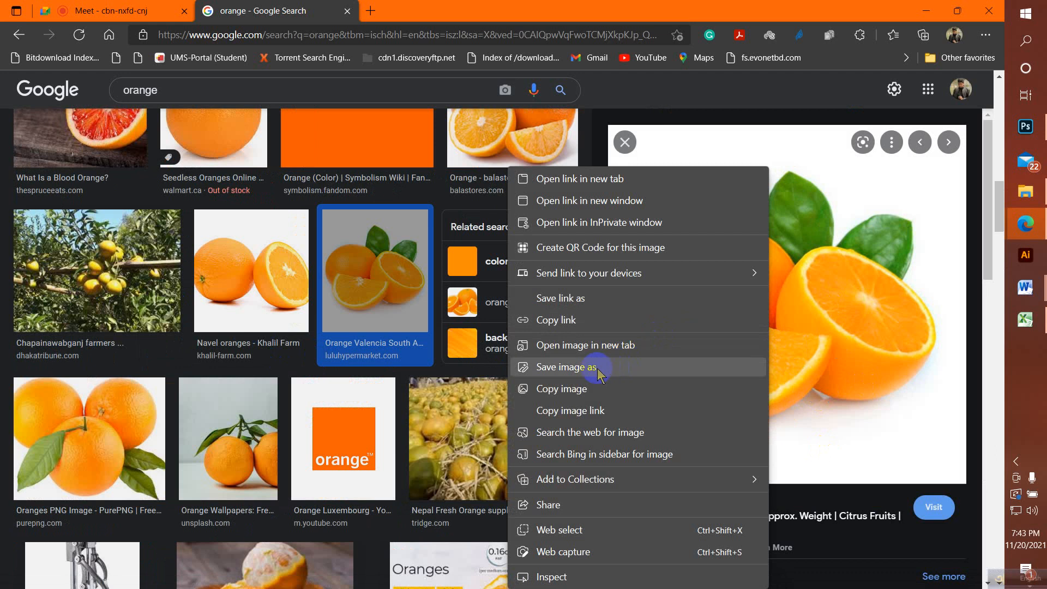
right_click(826, 290)
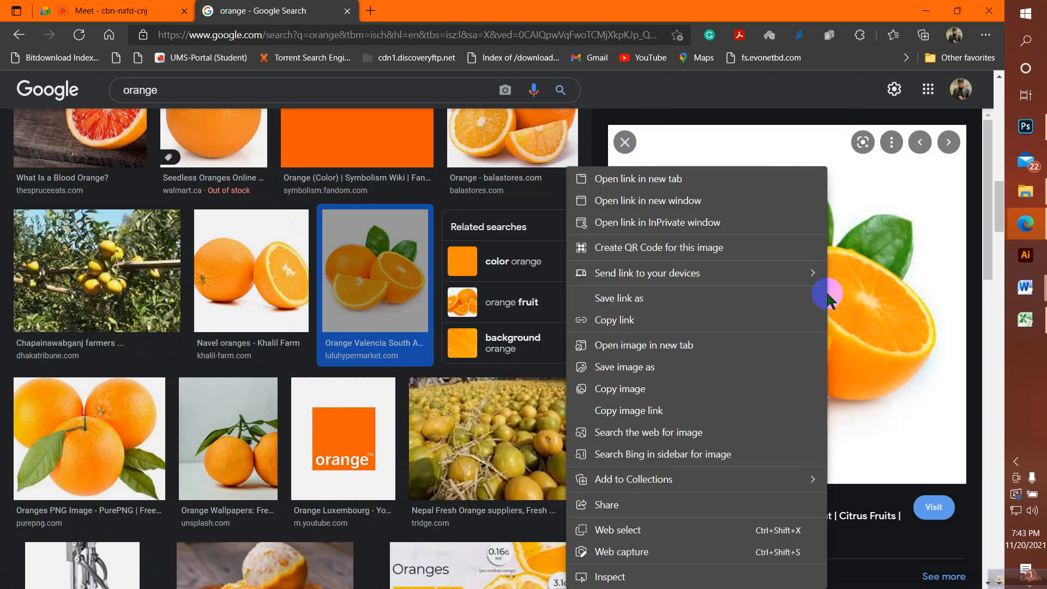
left_click(611, 371)
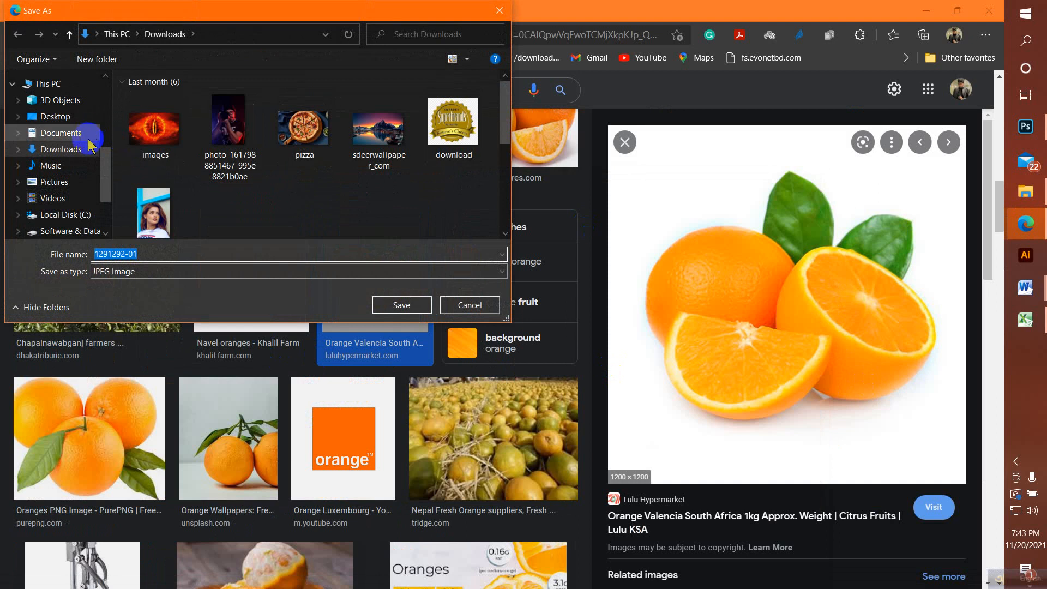
left_click(53, 154)
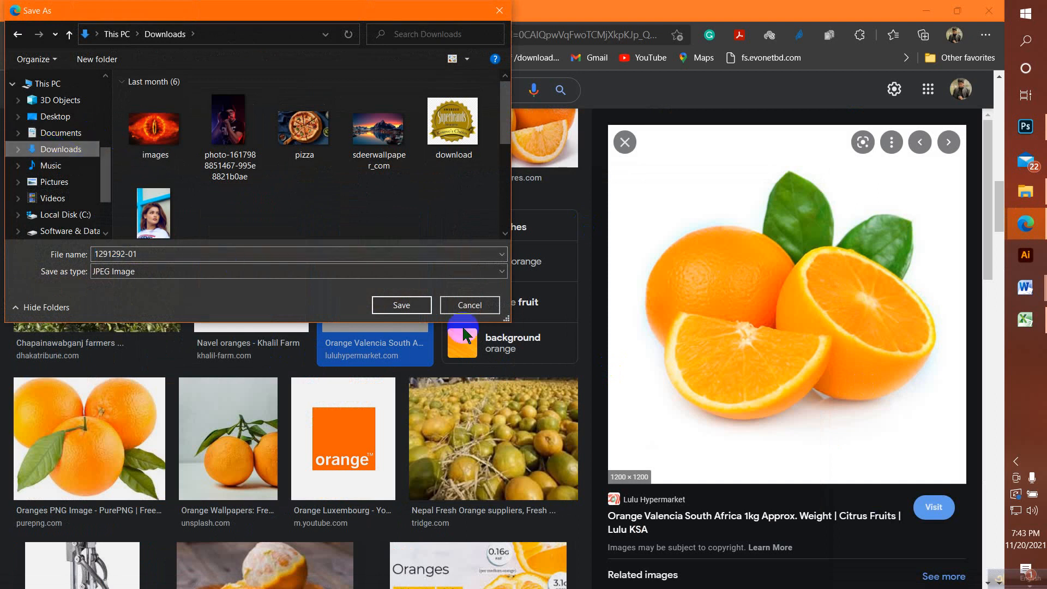
left_click(402, 305)
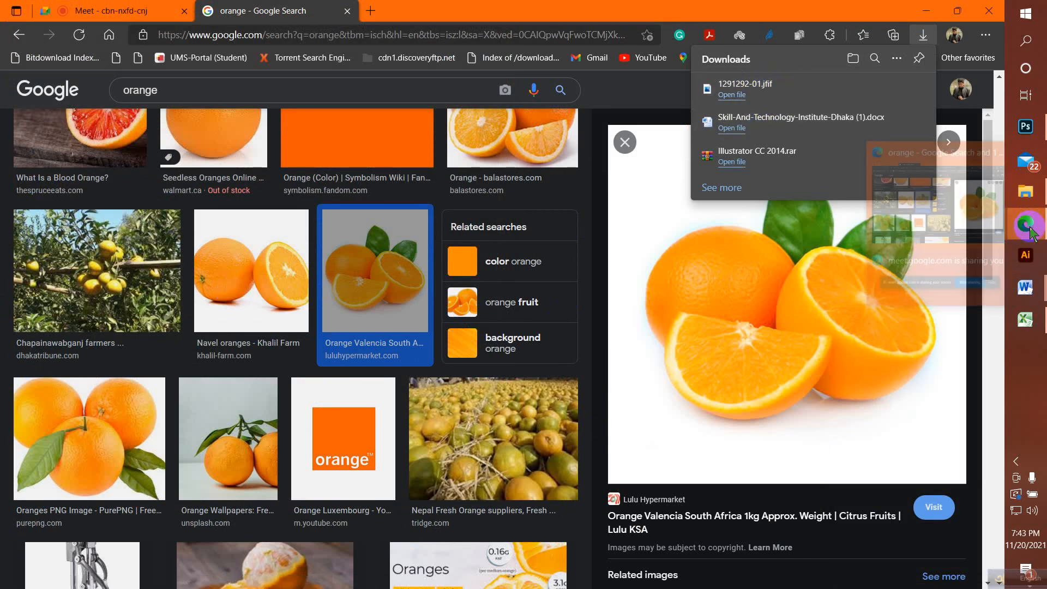
Step: Admit the waiting participant to the Google Meet call and return to the orange image results
mouse_move(1026, 224)
left_click(894, 273)
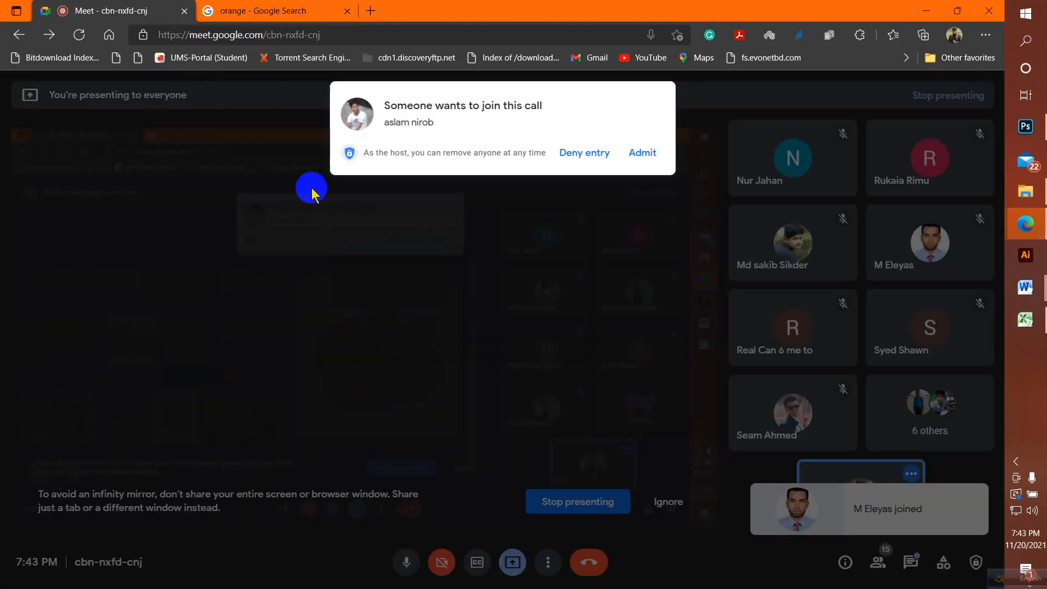
left_click(644, 155)
left_click(248, 12)
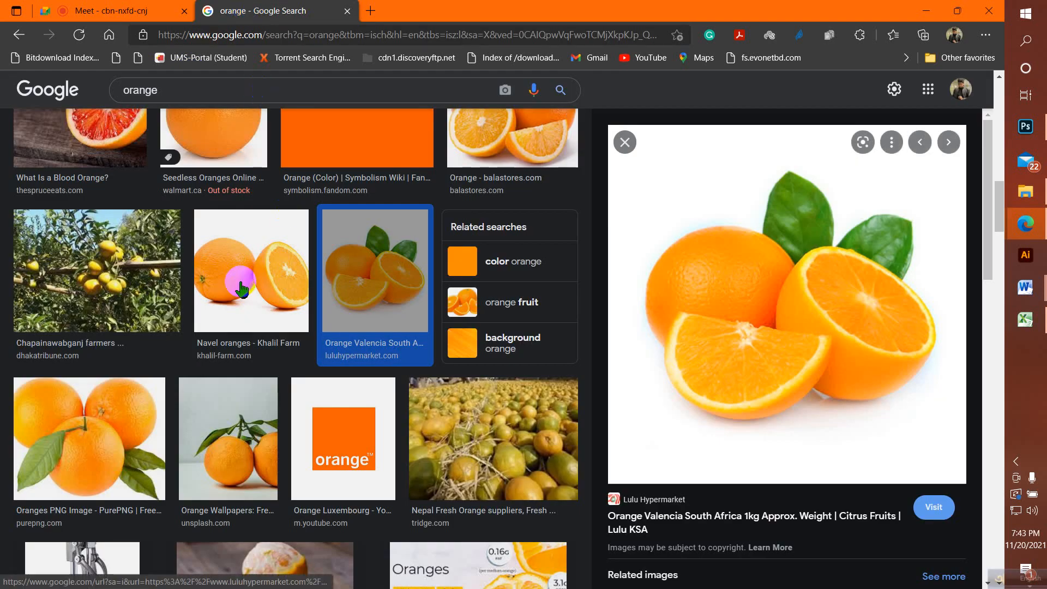
Step: Browse the large orange pictures and preview the two Alibaba Valencia orange images for practice material
scroll(240, 278, "down", 4)
scroll(241, 290, "down", 12)
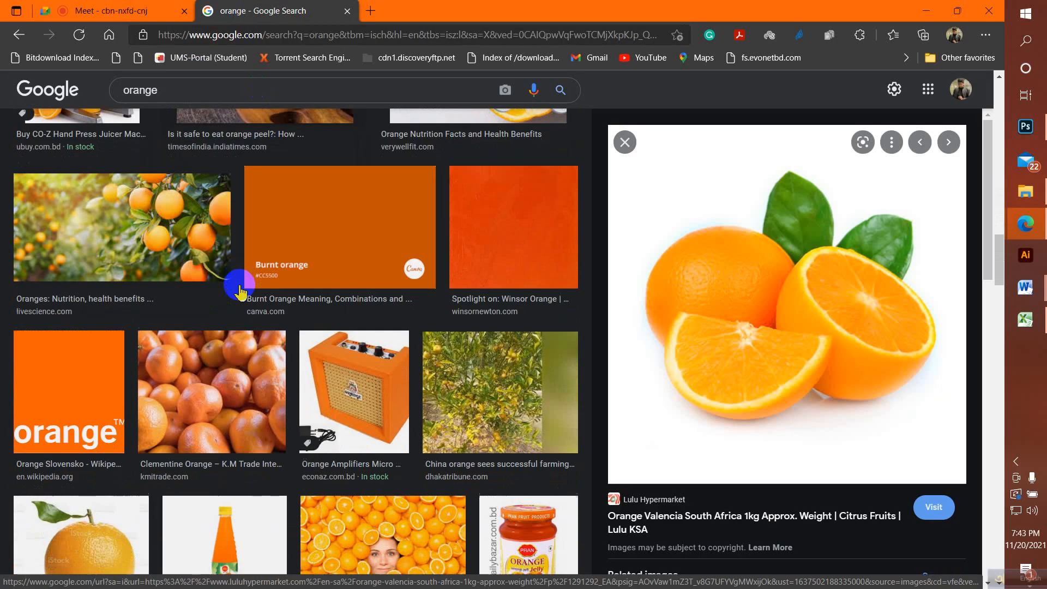
scroll(241, 290, "down", 7)
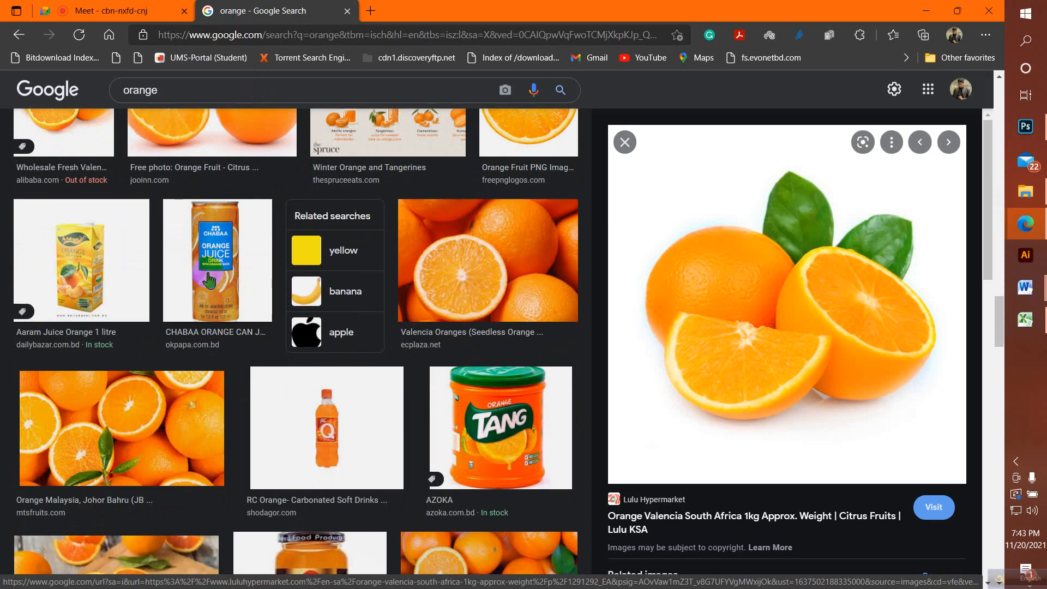
scroll(98, 269, "up", 5)
left_click(78, 326)
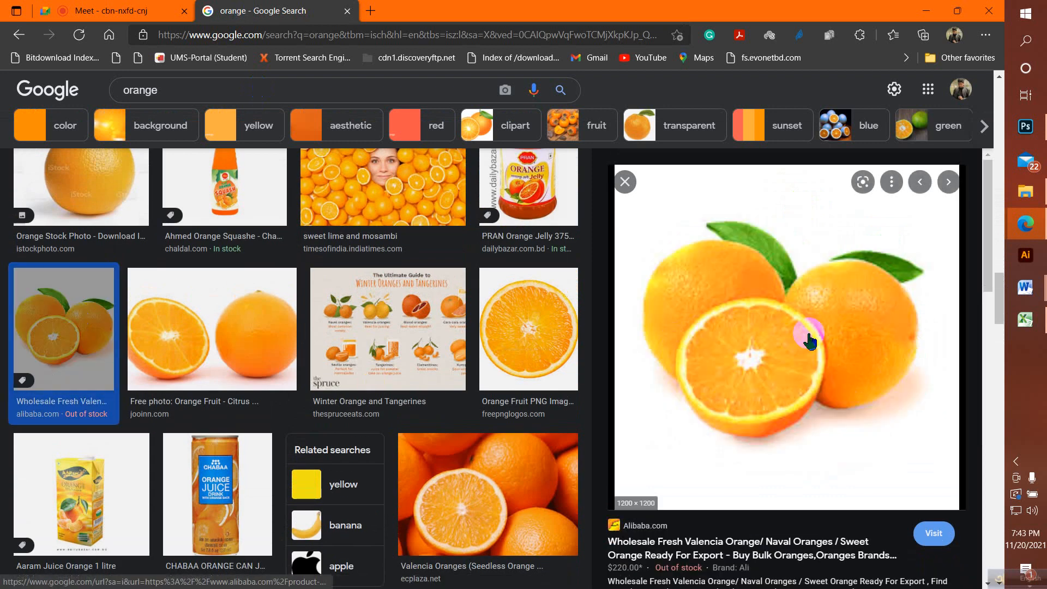
scroll(318, 374, "up", 12)
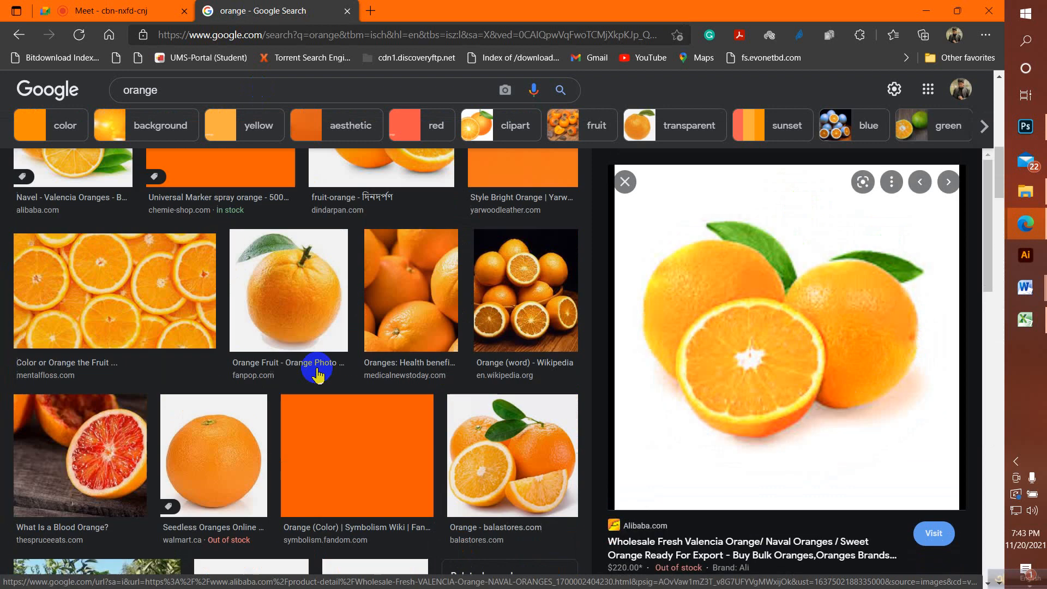
scroll(318, 374, "down", 3)
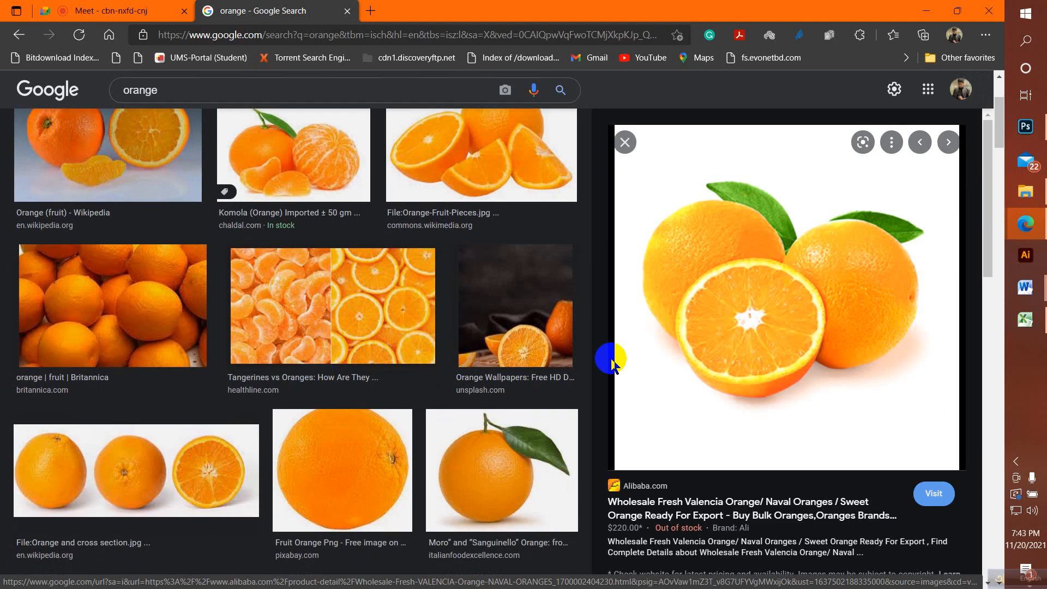
scroll(545, 376, "down", 5)
scroll(512, 385, "down", 3)
scroll(508, 309, "up", 3)
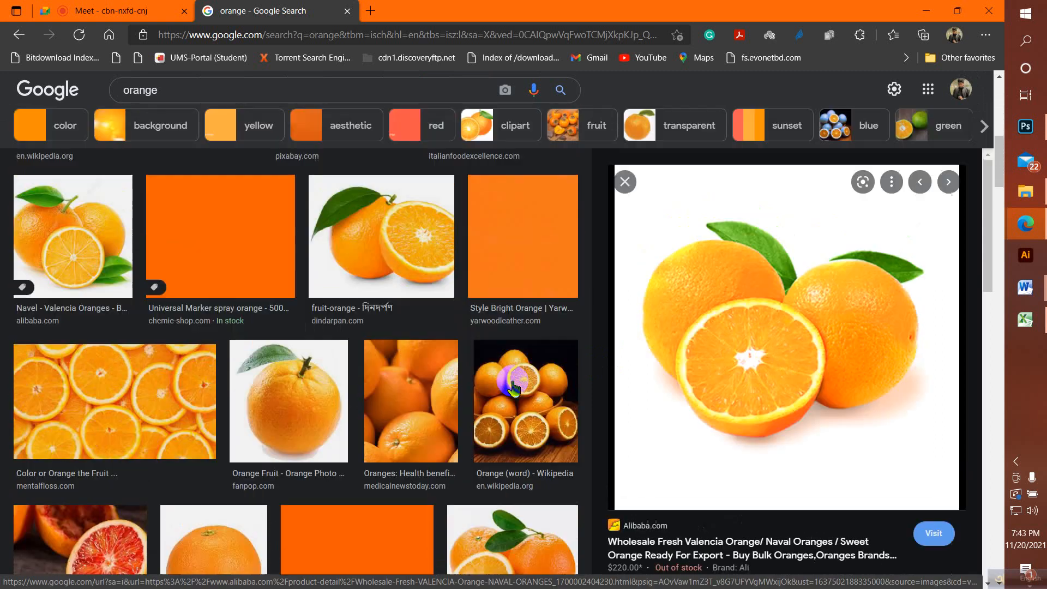
left_click(69, 345)
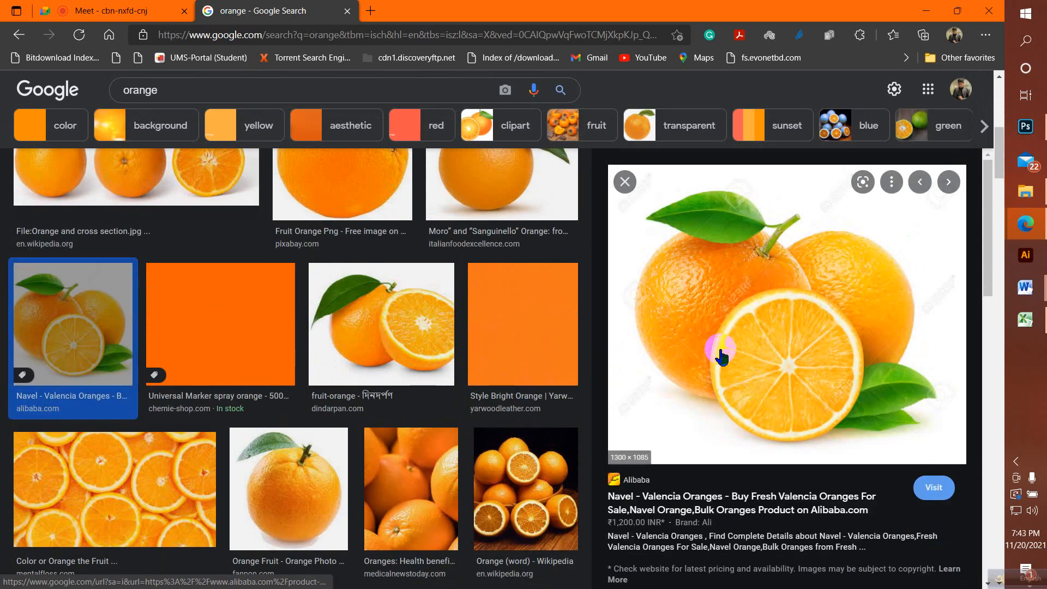
Step: Preview the dindarpan.com orange picture and save it to the Downloads folder as the JPEG image fruit-orange
left_click(421, 338)
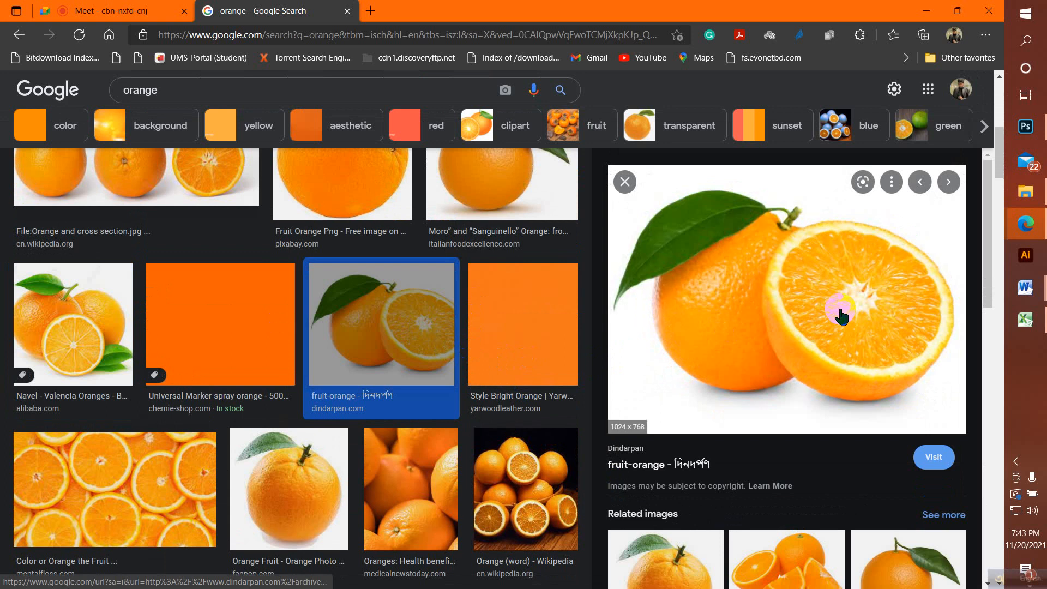
scroll(839, 309, "down", 3)
scroll(839, 295, "up", 3)
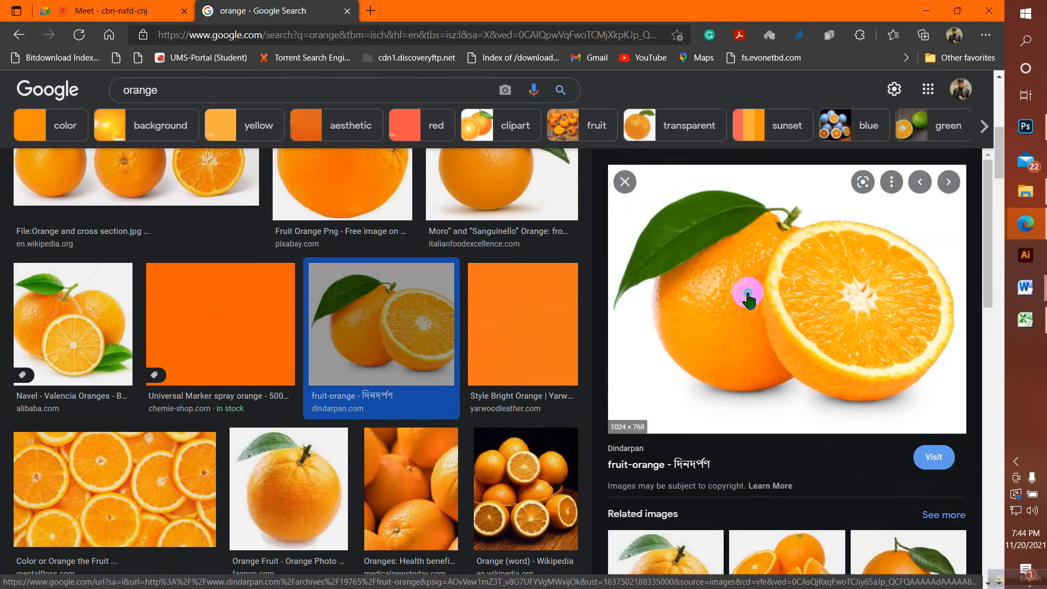
right_click(745, 285)
left_click(581, 375)
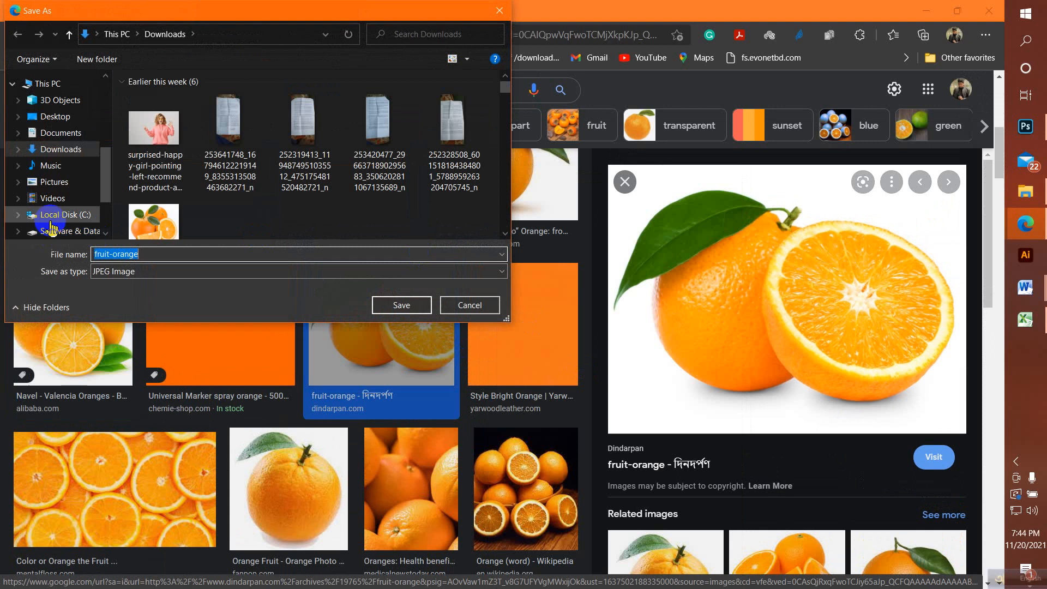
left_click(51, 151)
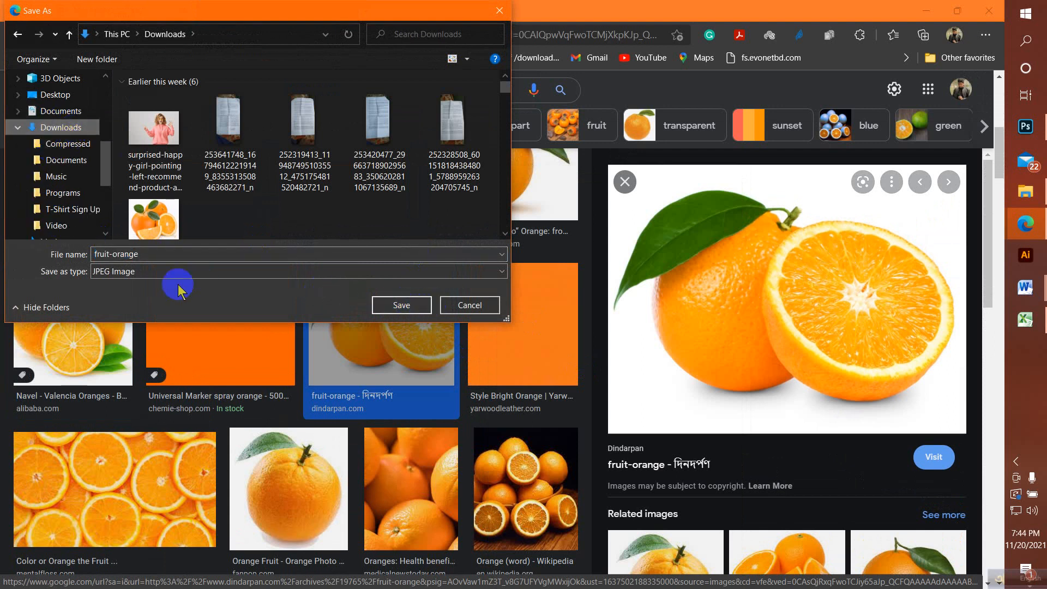
left_click(101, 277)
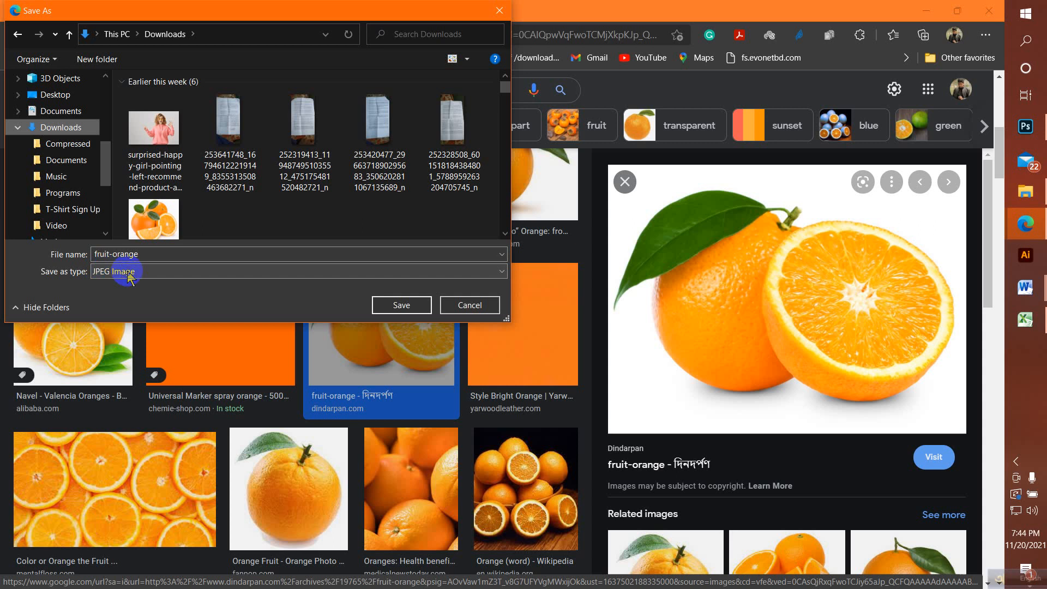
left_click(400, 305)
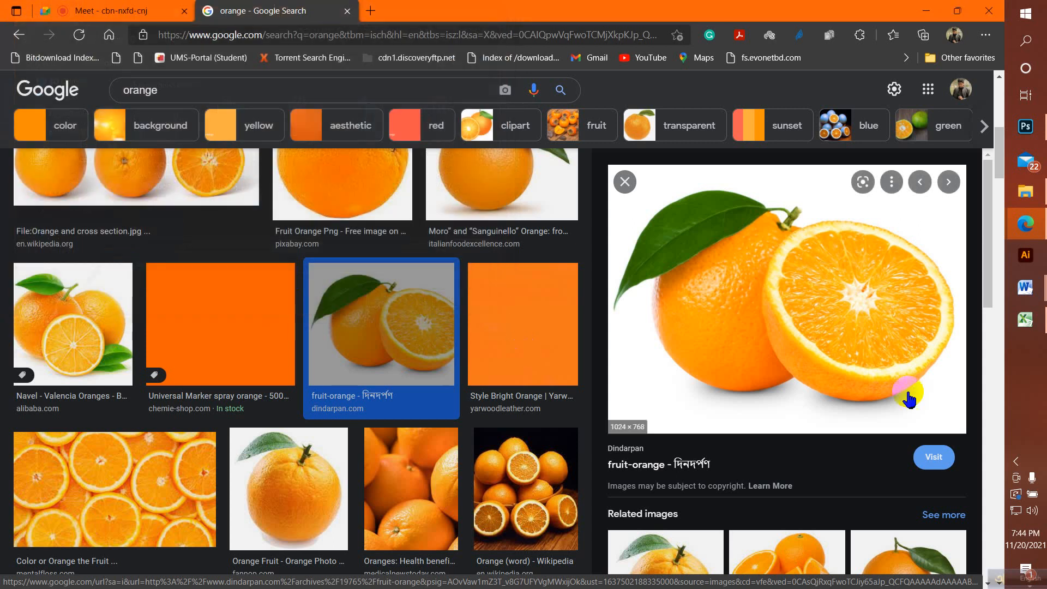
Step: Keep the blocked fruit-orange.jpg download anyway
scroll(536, 378, "down", 4)
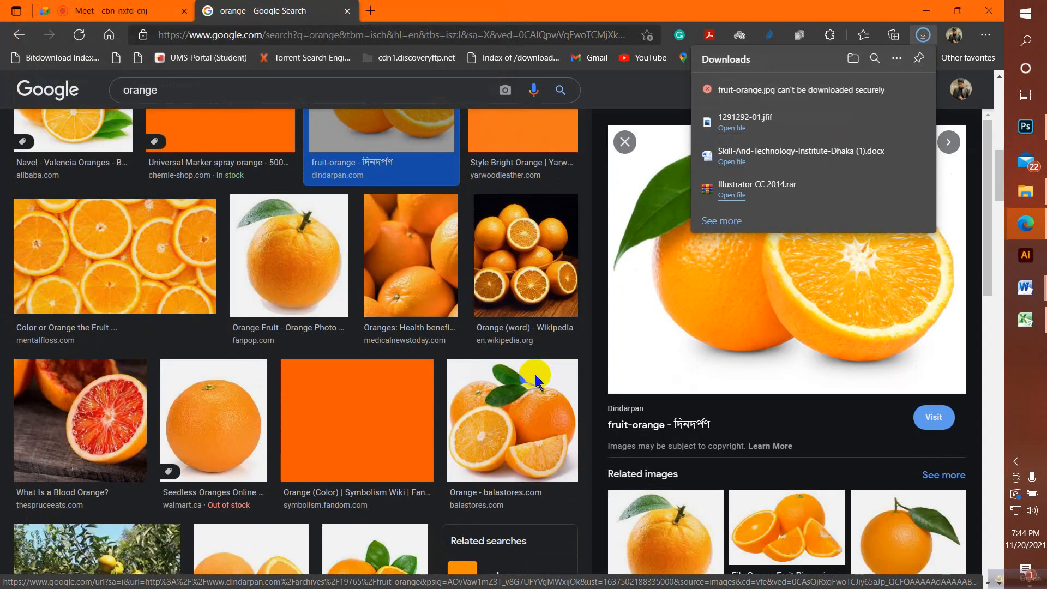
mouse_move(872, 90)
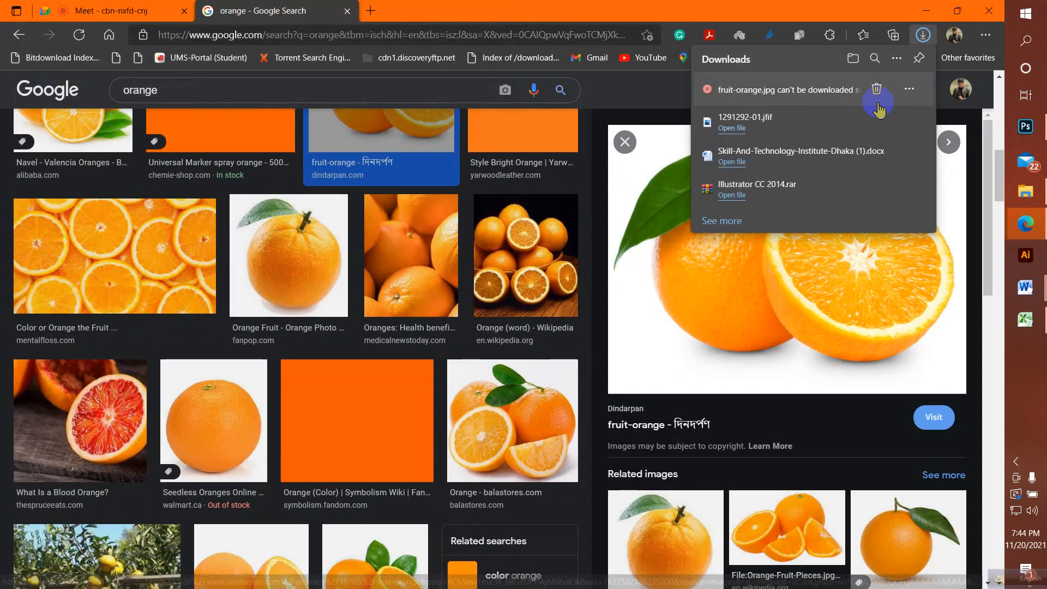
left_click(909, 90)
left_click(824, 133)
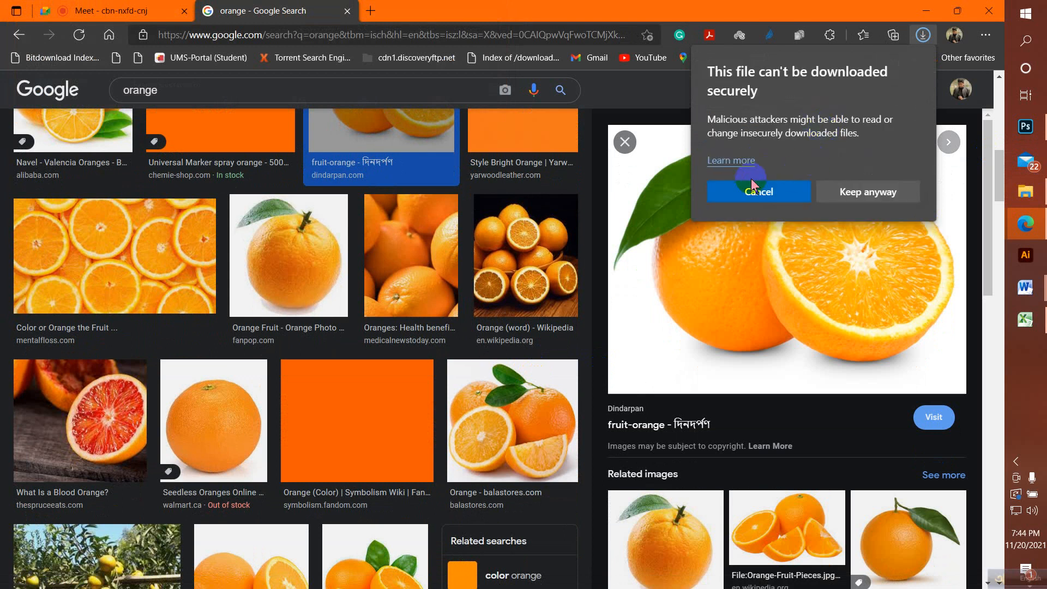
left_click(863, 193)
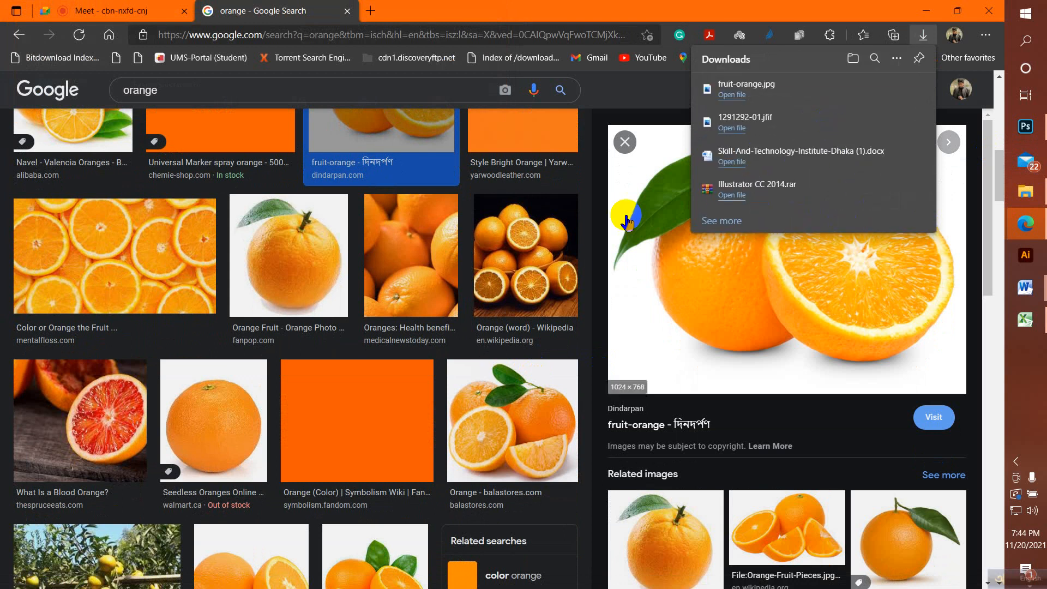
Step: Preview the Lulu Hypermarket and Alibaba Navel - Valencia pictures again, open the Alibaba product page in a new tab and return to the results
scroll(360, 243, "down", 8)
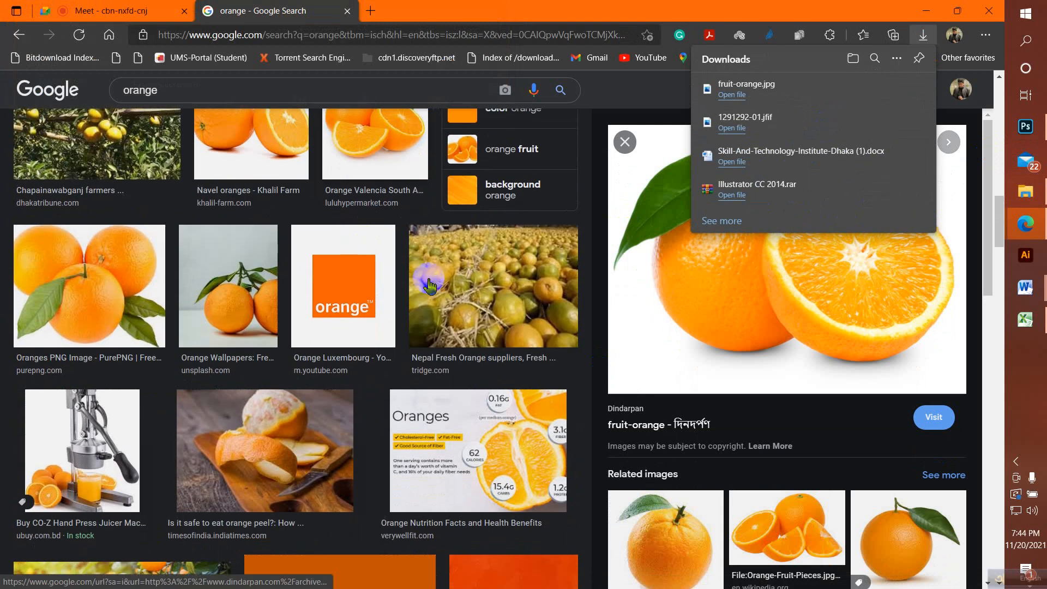
scroll(398, 294, "up", 3)
left_click(357, 272)
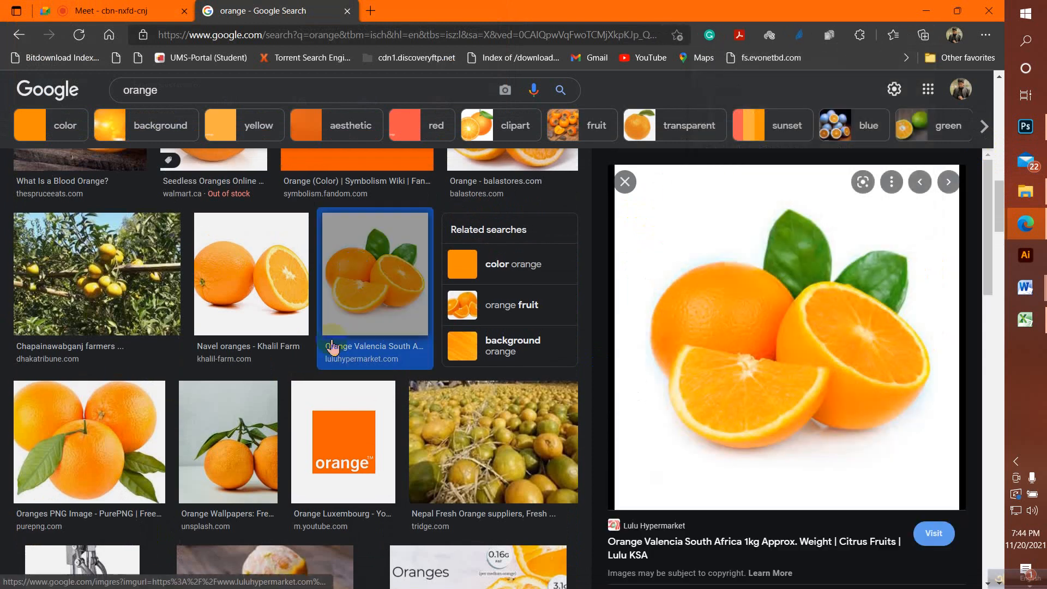
scroll(375, 398, "up", 7)
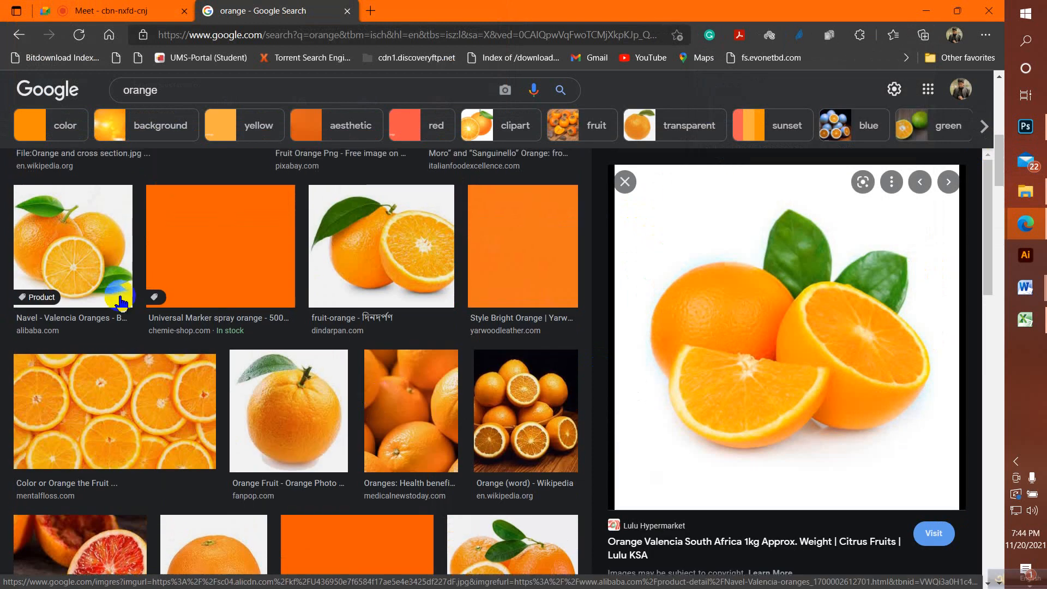
left_click(101, 270)
right_click(779, 288)
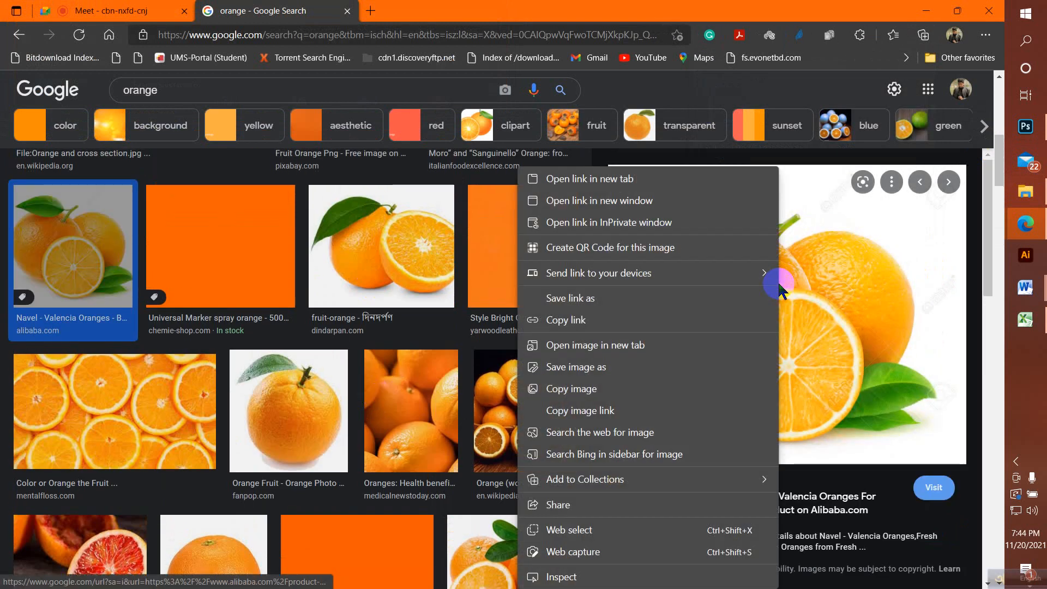
left_click(812, 298)
left_click(244, 11)
Step: Browse further down the orange image results for another suitable practice picture
scroll(447, 349, "down", 12)
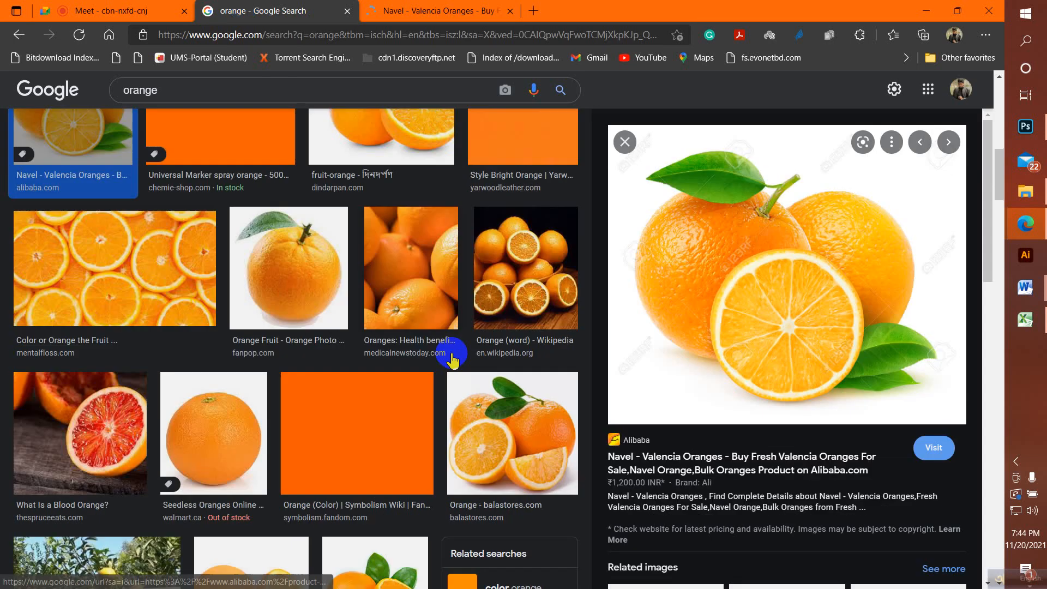
scroll(452, 360, "down", 20)
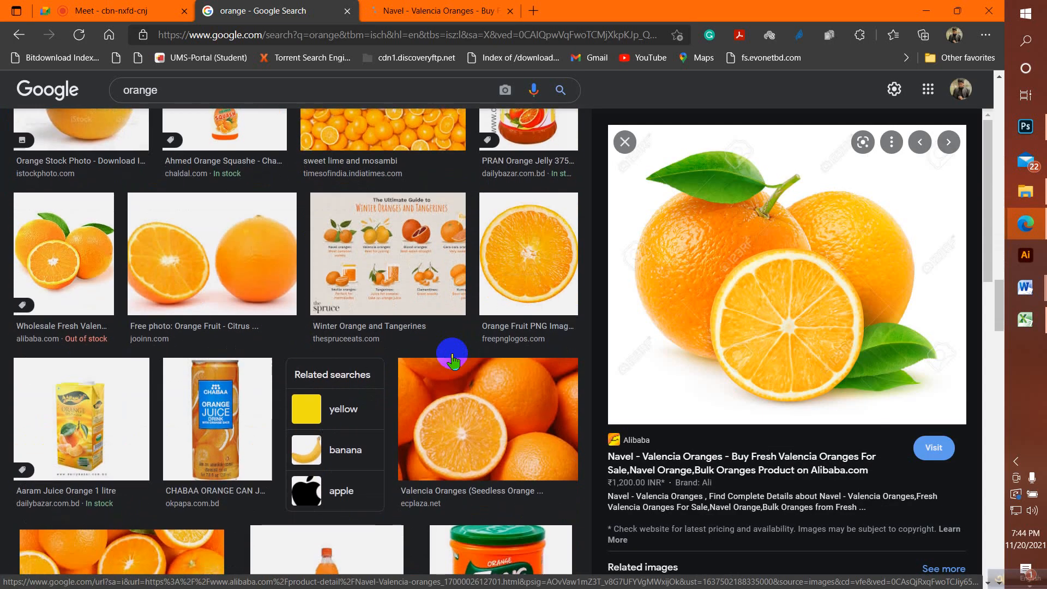
scroll(452, 360, "down", 11)
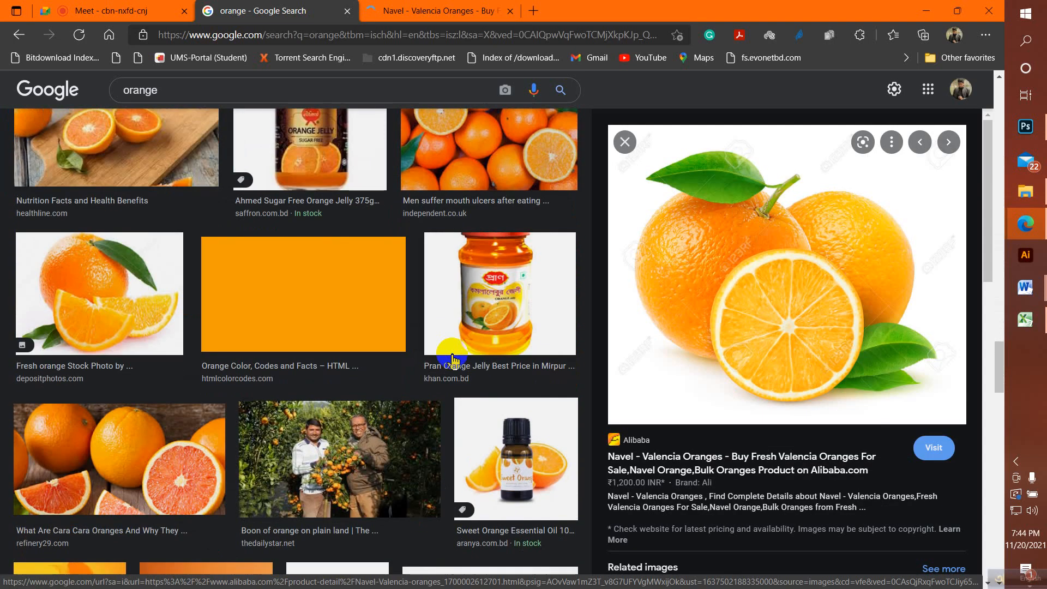
scroll(452, 360, "down", 3)
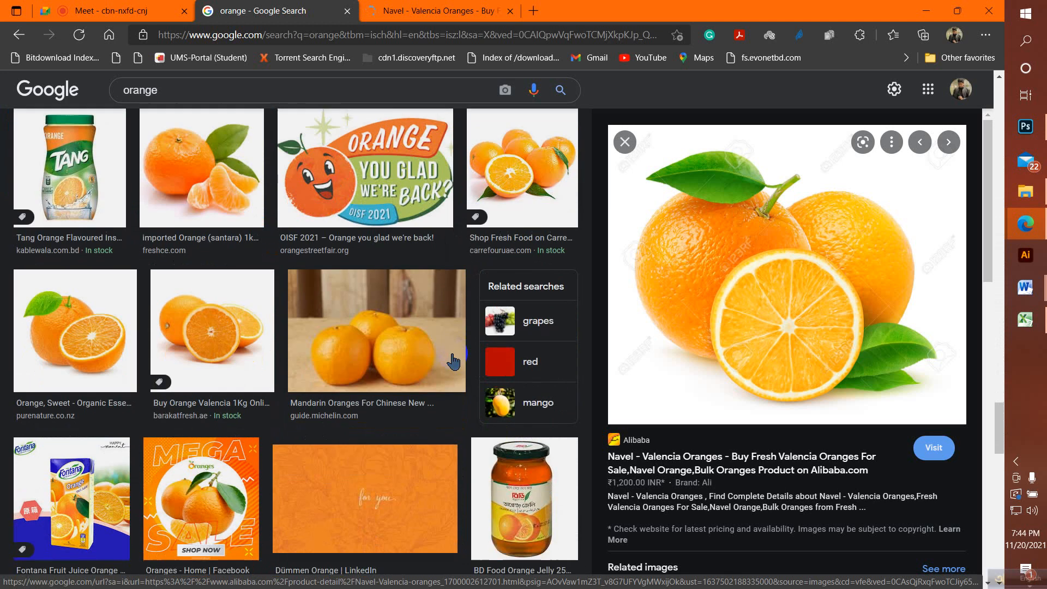
scroll(327, 373, "down", 11)
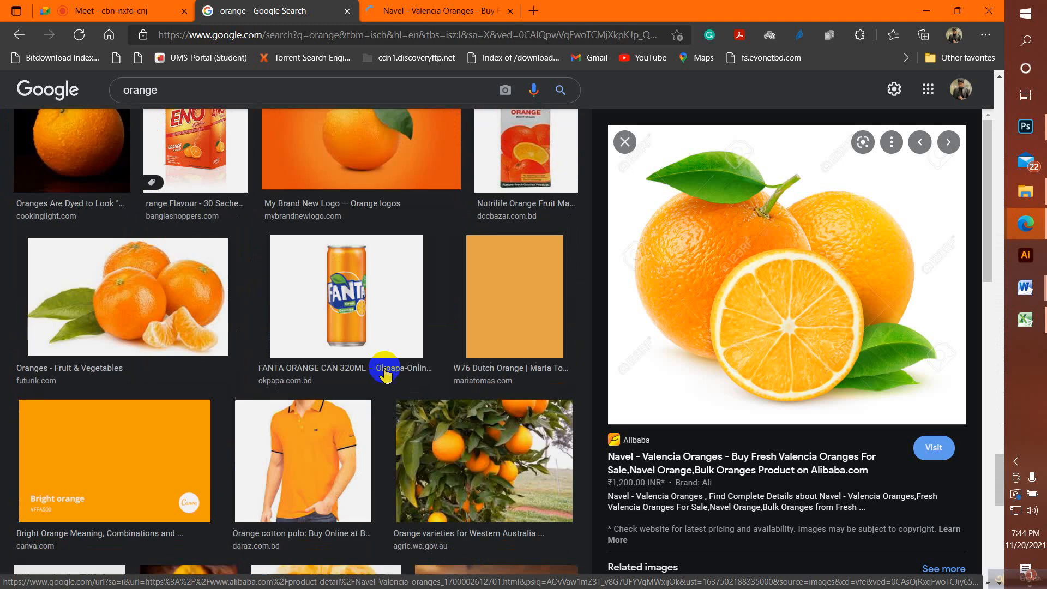
scroll(346, 364, "down", 18)
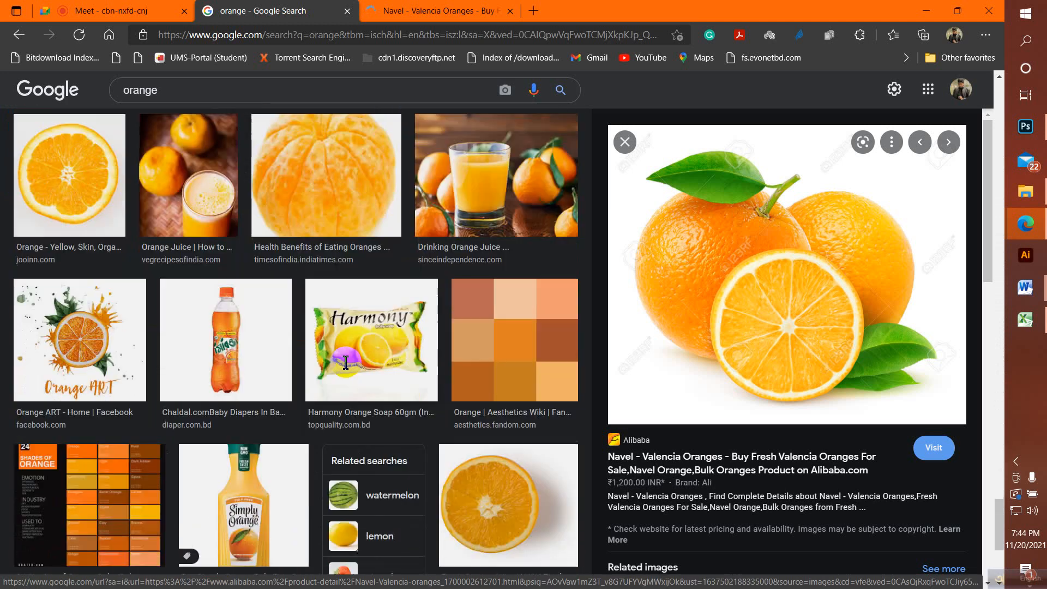
scroll(346, 364, "down", 9)
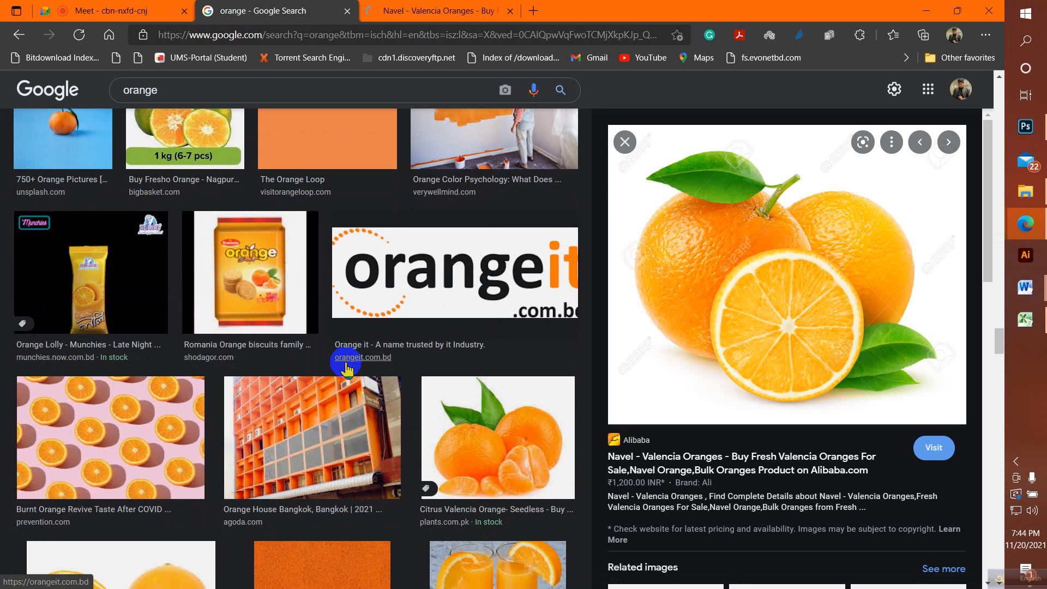
scroll(431, 392, "down", 9)
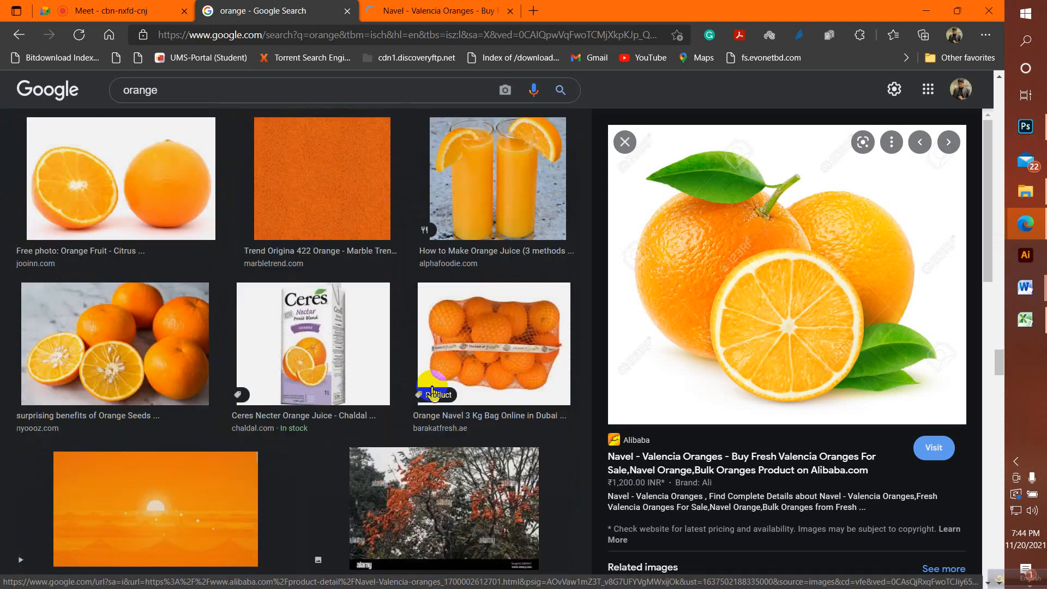
scroll(432, 391, "down", 18)
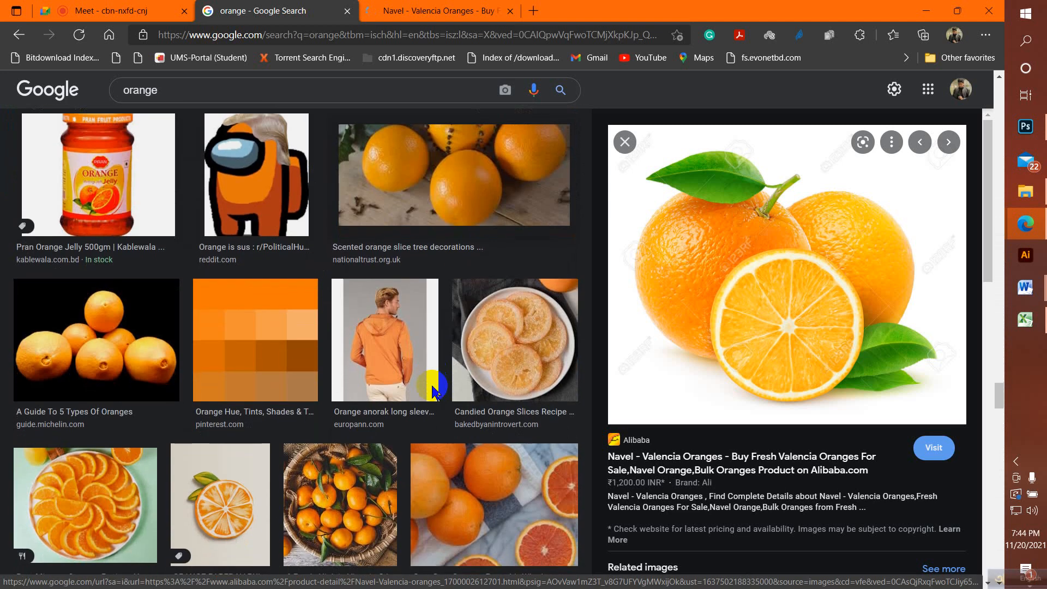
scroll(432, 391, "down", 8)
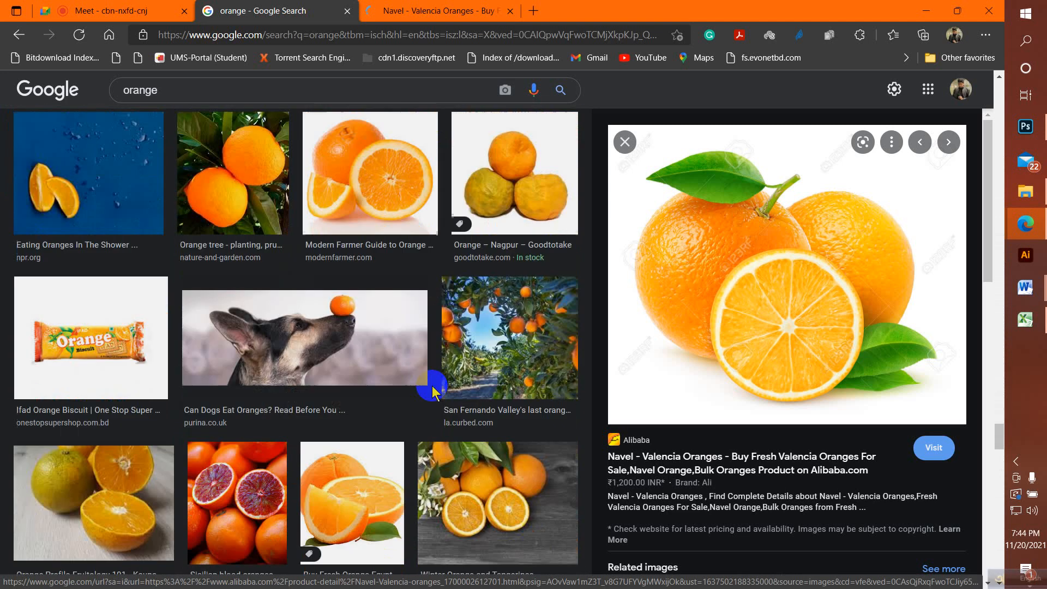
scroll(432, 392, "up", 1)
Step: Save the Modern Farmer orange picture to the Downloads folder as the JPEG image Navel_Orange and switch to Photoshop
left_click(374, 234)
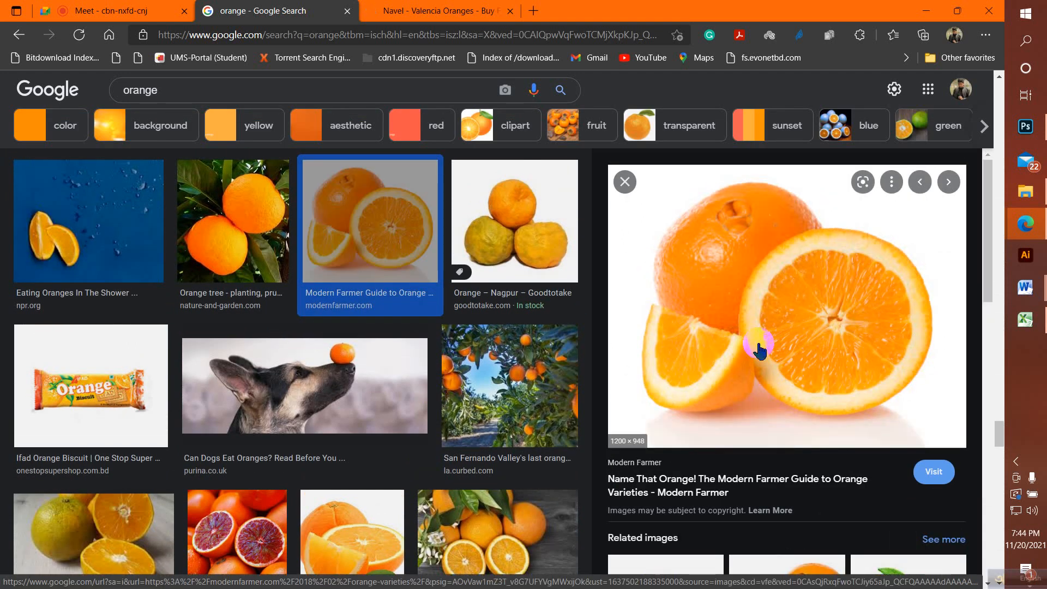
right_click(779, 287)
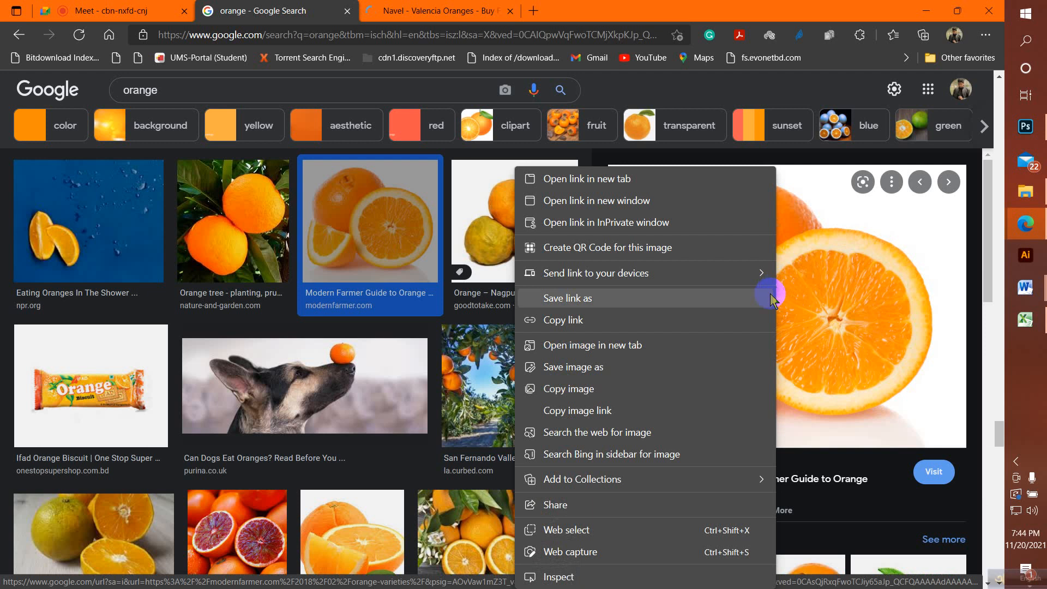
left_click(633, 374)
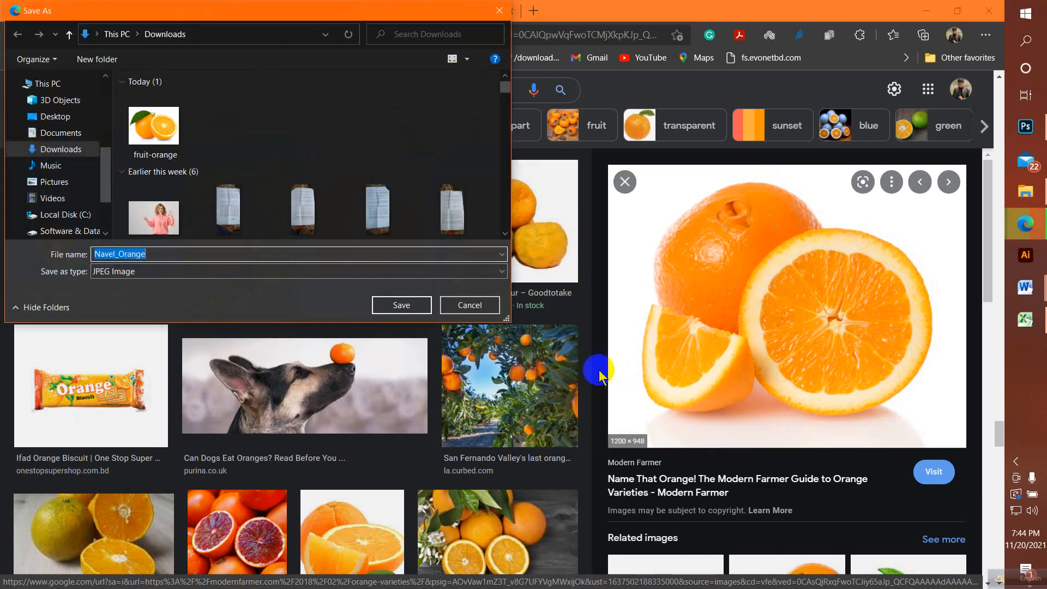
left_click(396, 306)
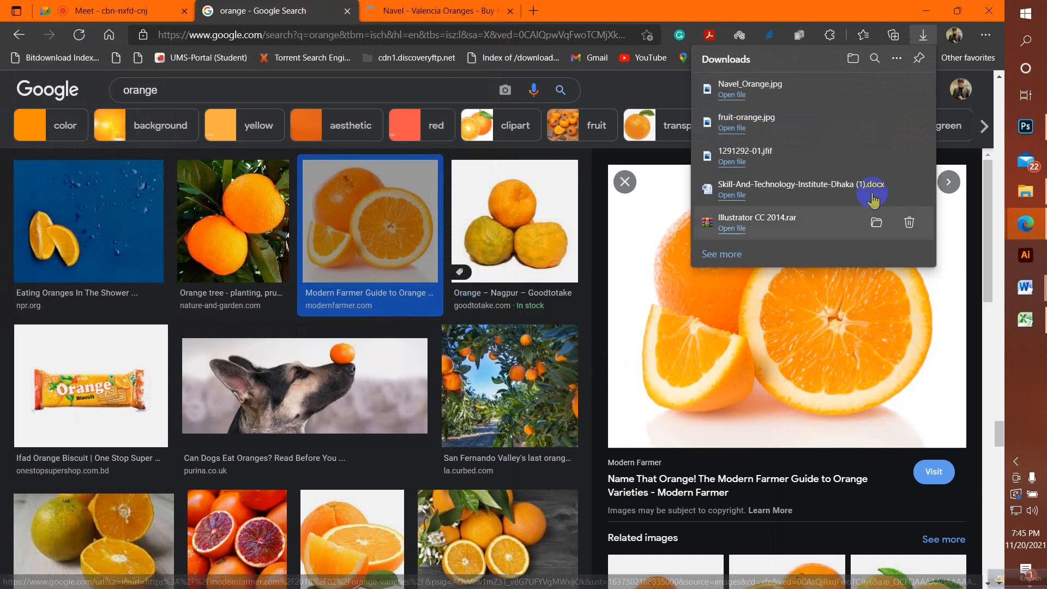
left_click(1025, 126)
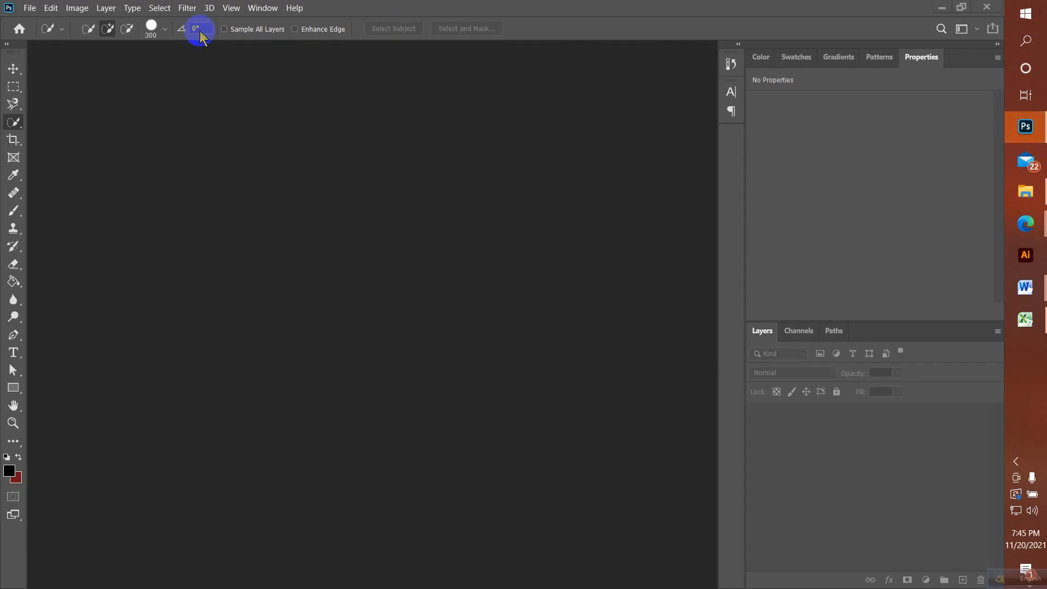
left_click(27, 9)
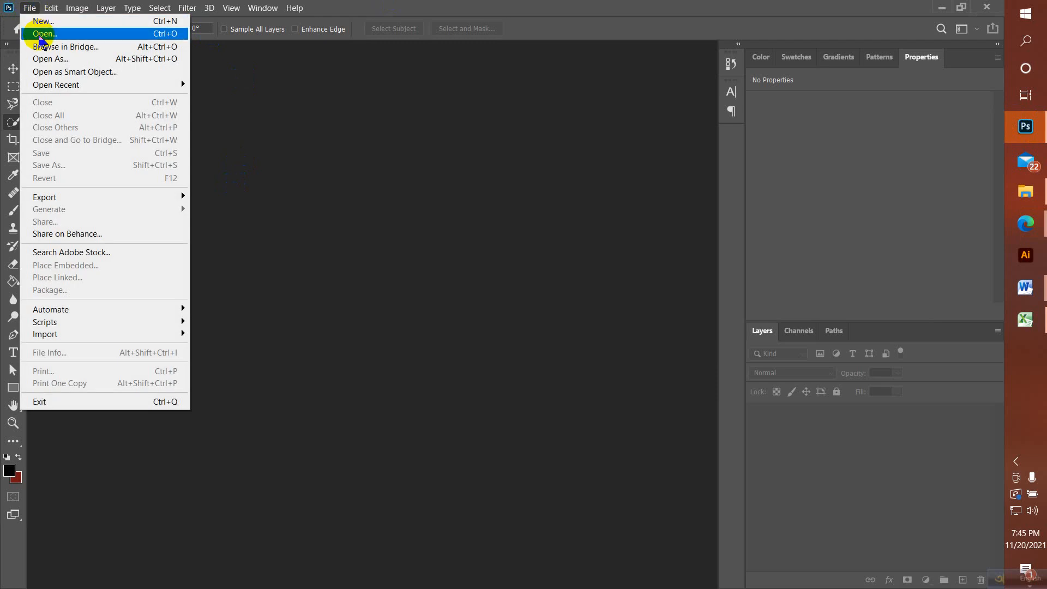
left_click(264, 93)
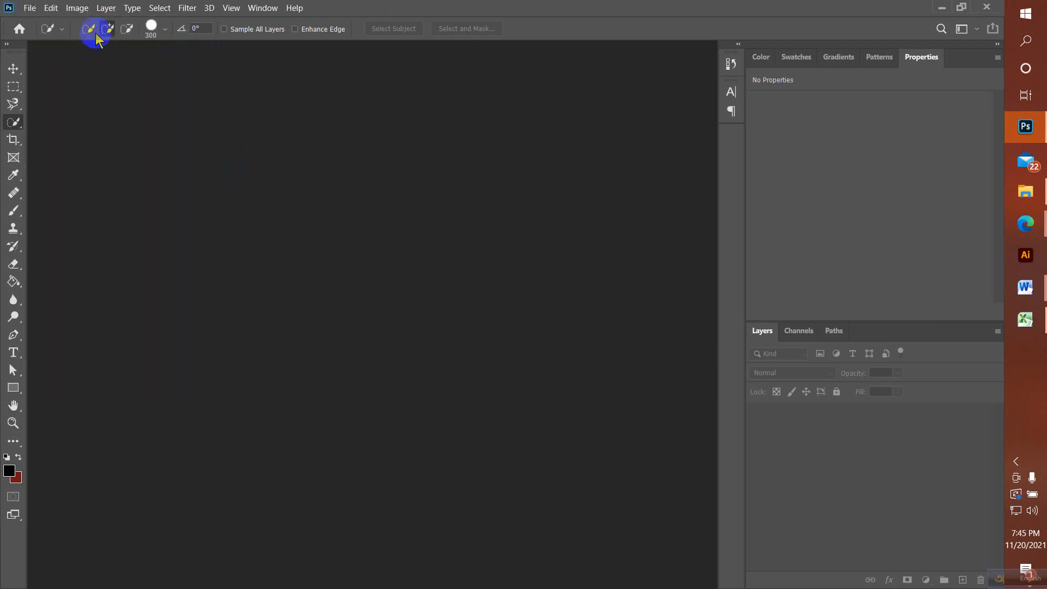
left_click(22, 7)
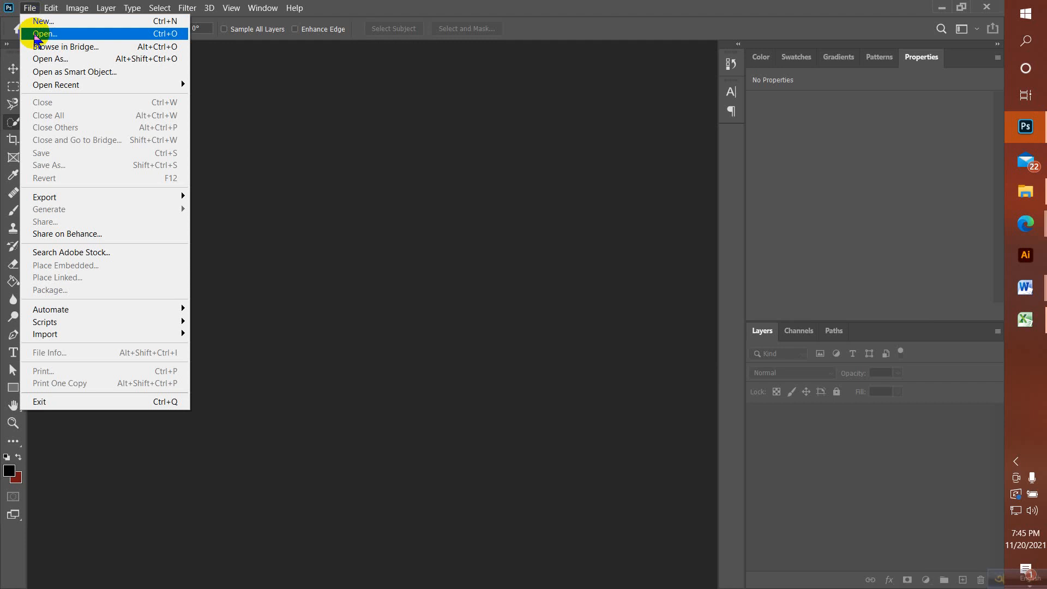
left_click(30, 8)
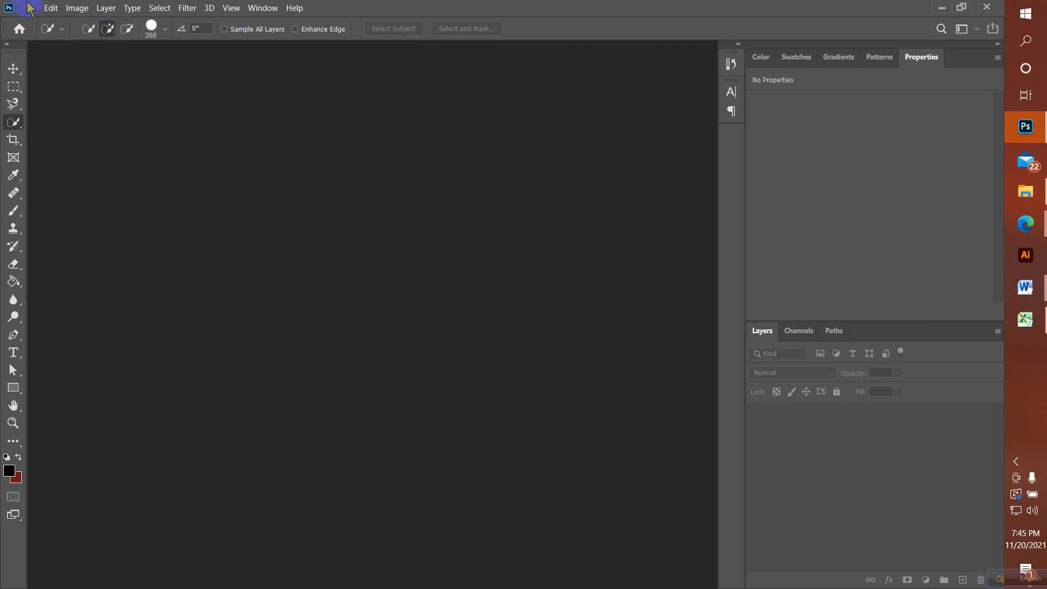
Step: Open the fruit-orange image from the Downloads folder
left_click(30, 8)
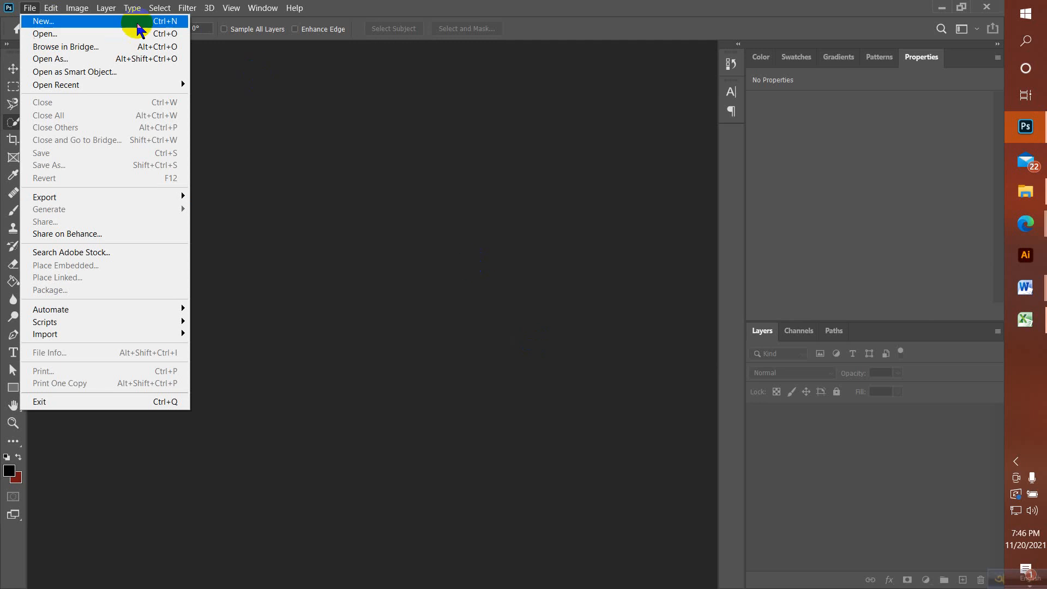
left_click(47, 35)
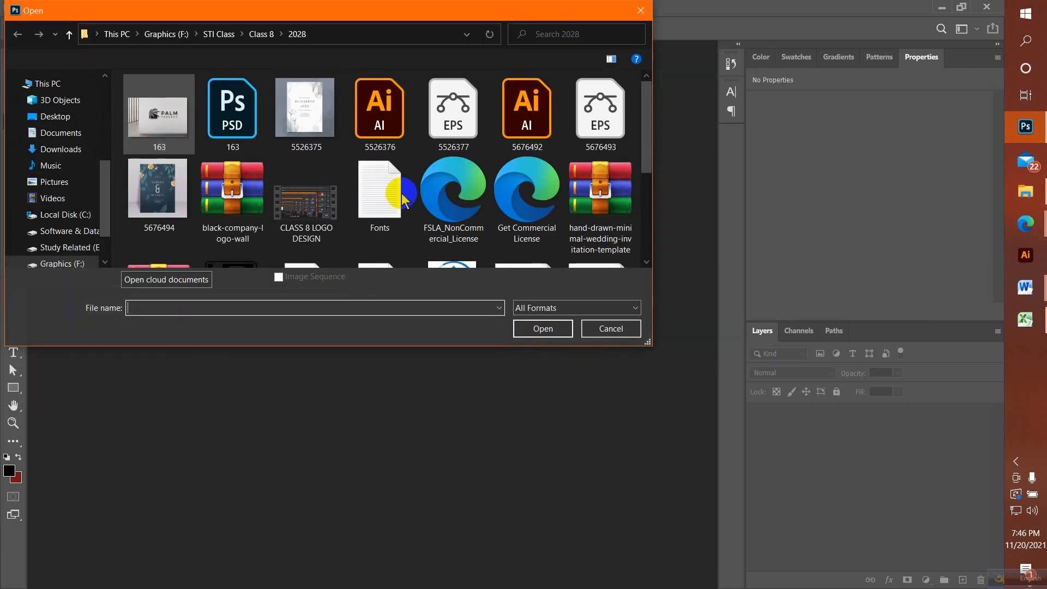
left_click(53, 152)
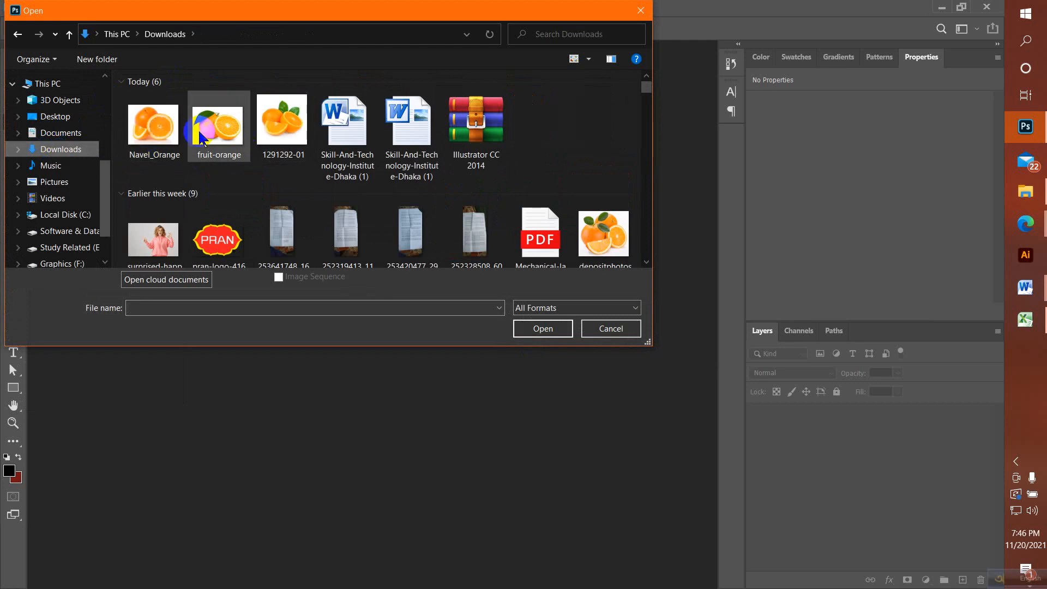
left_click(221, 134)
left_click(532, 330)
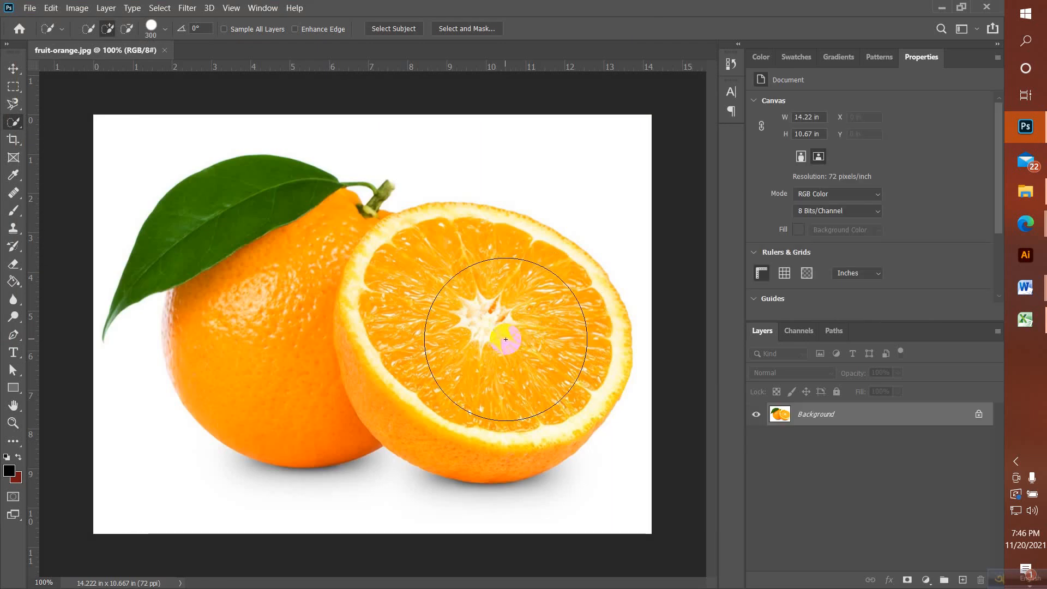
Step: Reduce the Quick Selection brush size to 60
key("bracketleft")
key("bracketleft")
key("bracketleft")
key("bracketleft")
key("bracketleft")
key("bracketleft")
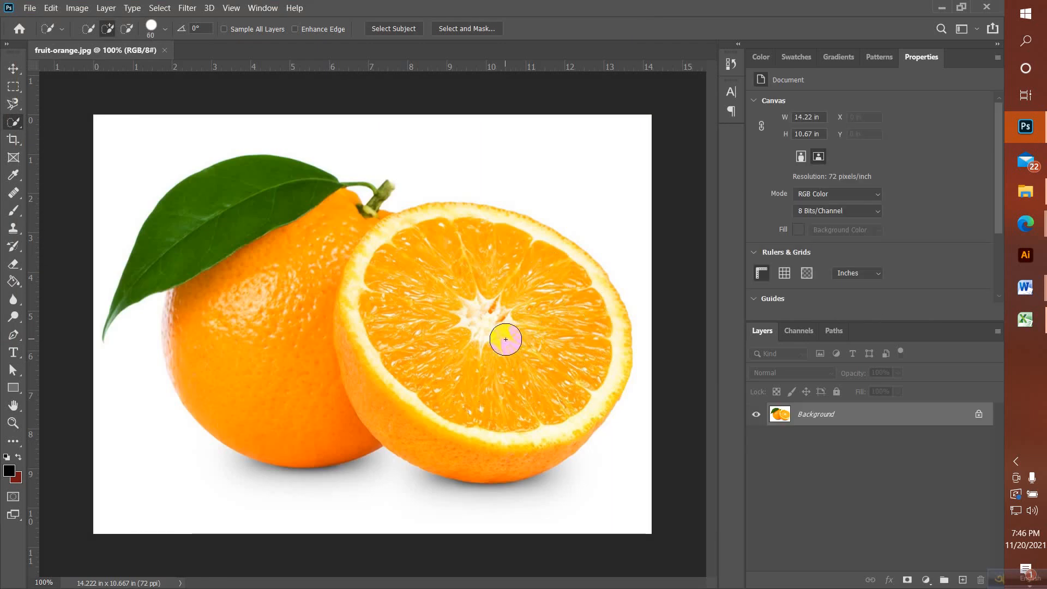
Step: Activate the Lasso Tool and unlock the Background layer of the orange image
left_click(14, 105)
left_click(41, 104)
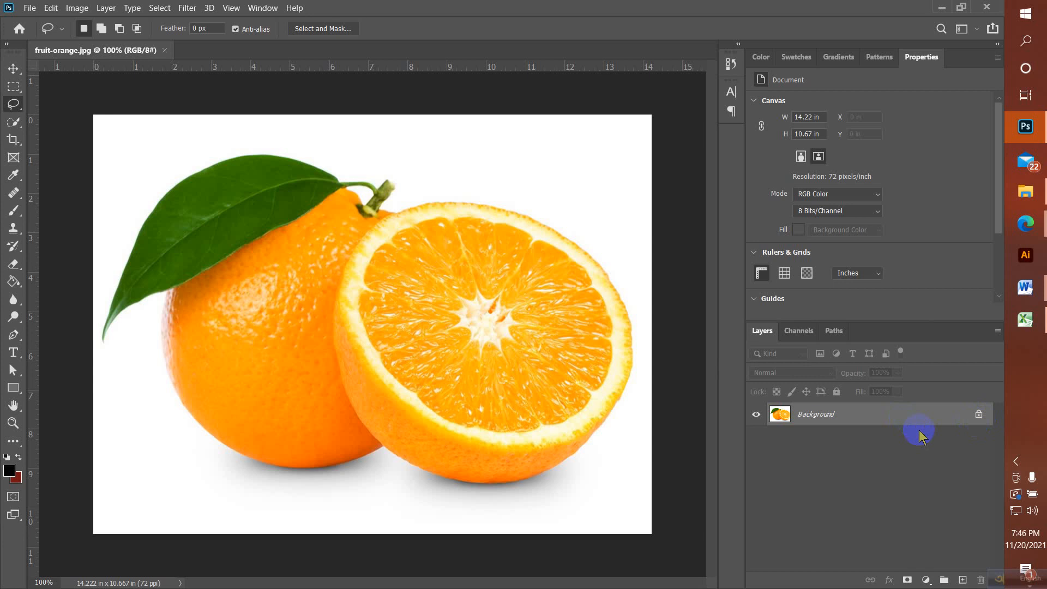
left_click(979, 416)
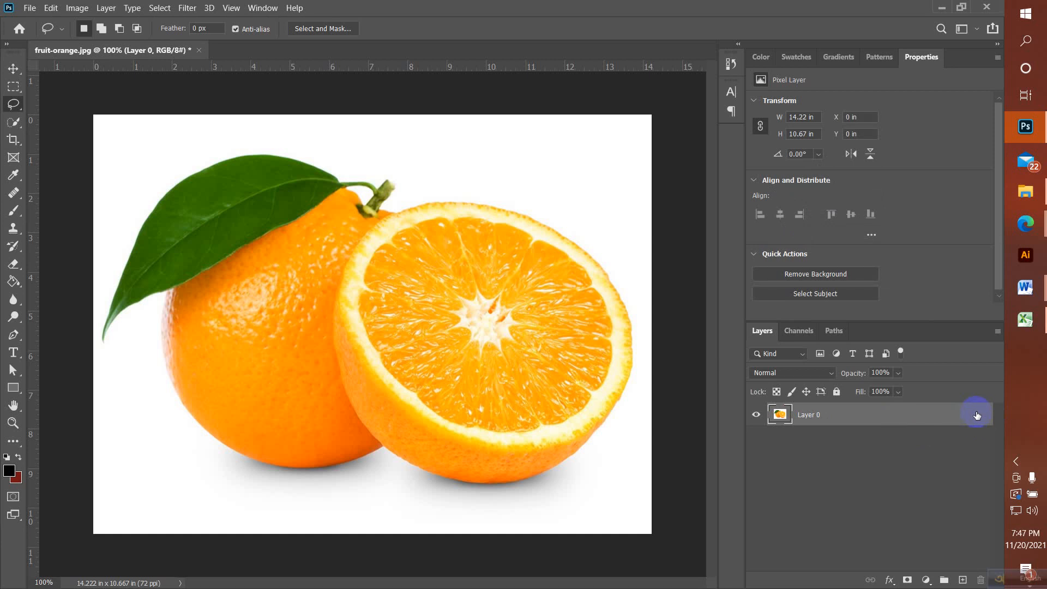
mouse_move(639, 244)
left_mouse_down()
mouse_move(650, 283)
mouse_move(681, 286)
left_mouse_up()
mouse_move(934, 373)
left_mouse_down()
mouse_move(963, 420)
mouse_move(973, 419)
left_mouse_up()
left_click(14, 104)
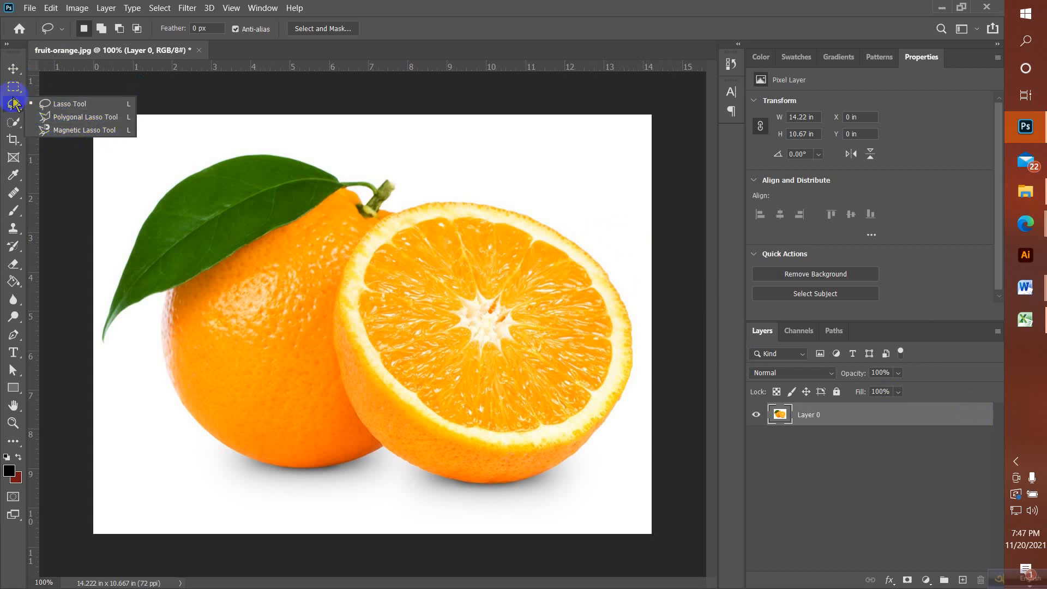
left_click(46, 105)
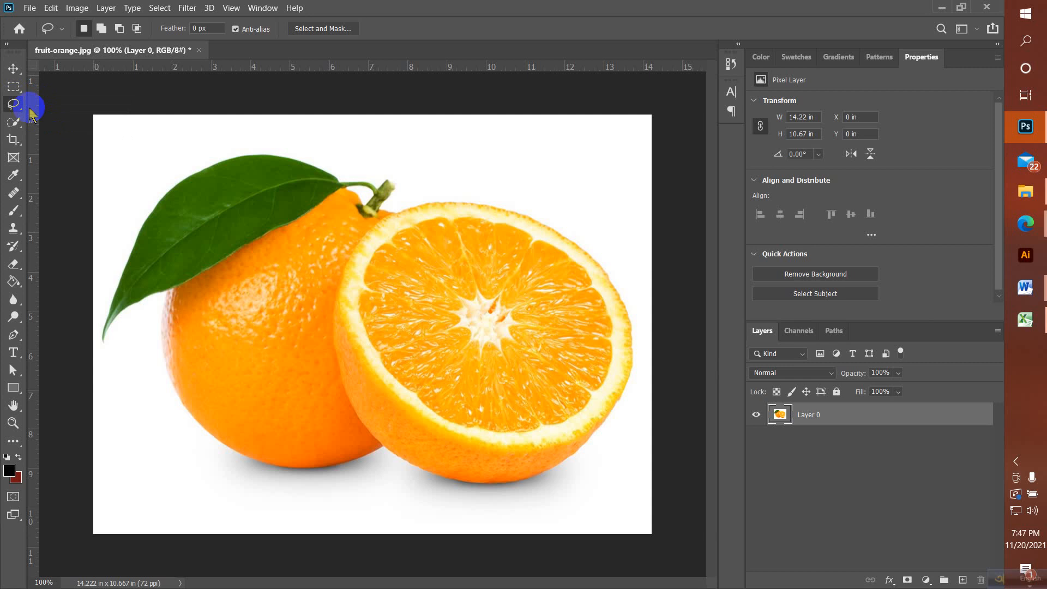
Step: Check the participants in the Google Meet call, returning once to the orange image in Photoshop before viewing the meeting again
mouse_move(1025, 224)
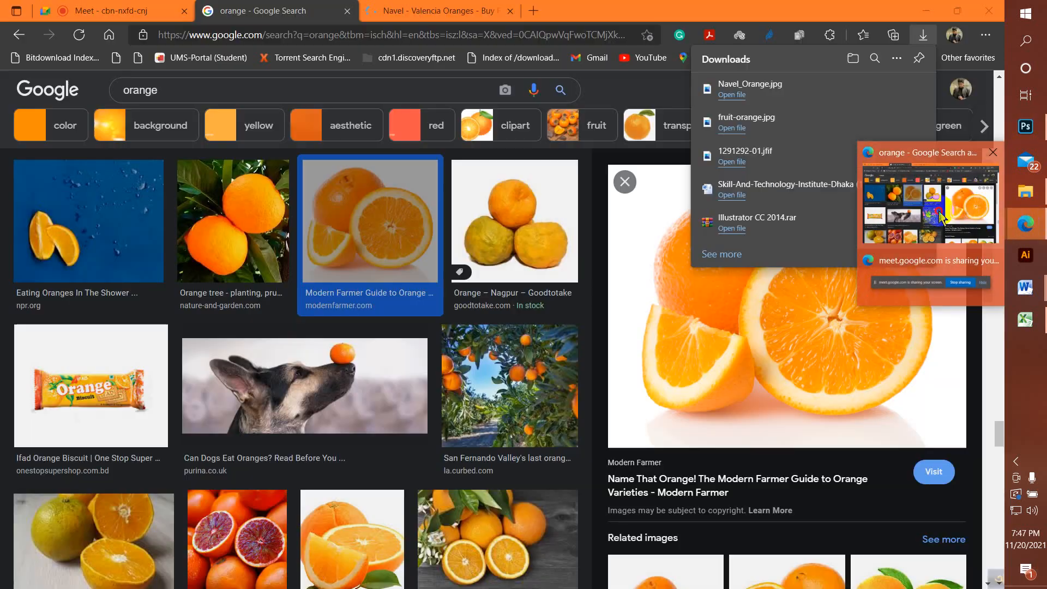
left_click(942, 218)
left_click(164, 11)
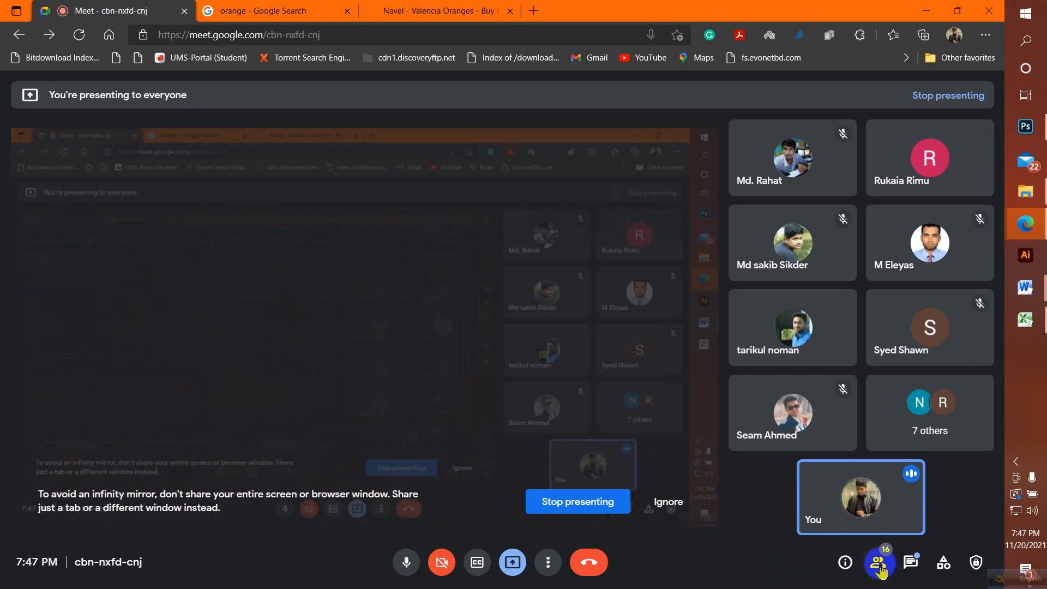
mouse_move(903, 191)
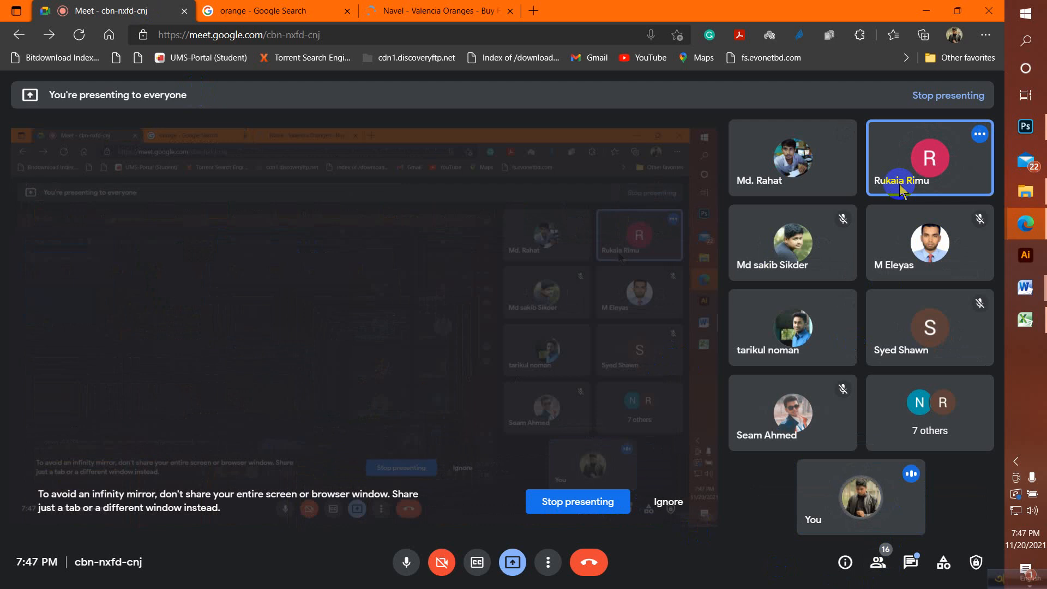
mouse_move(365, 304)
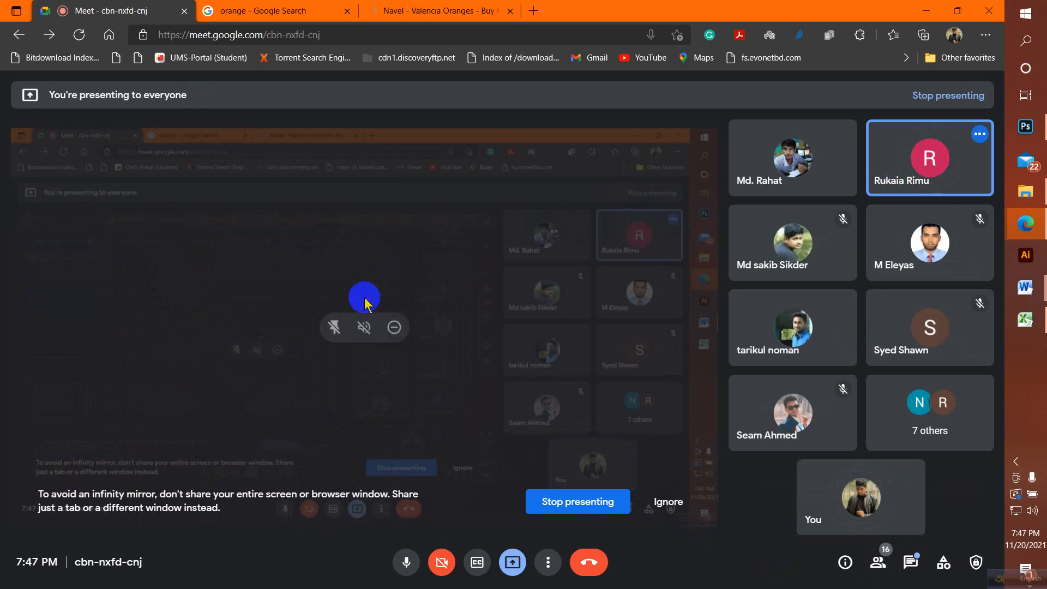
mouse_move(968, 139)
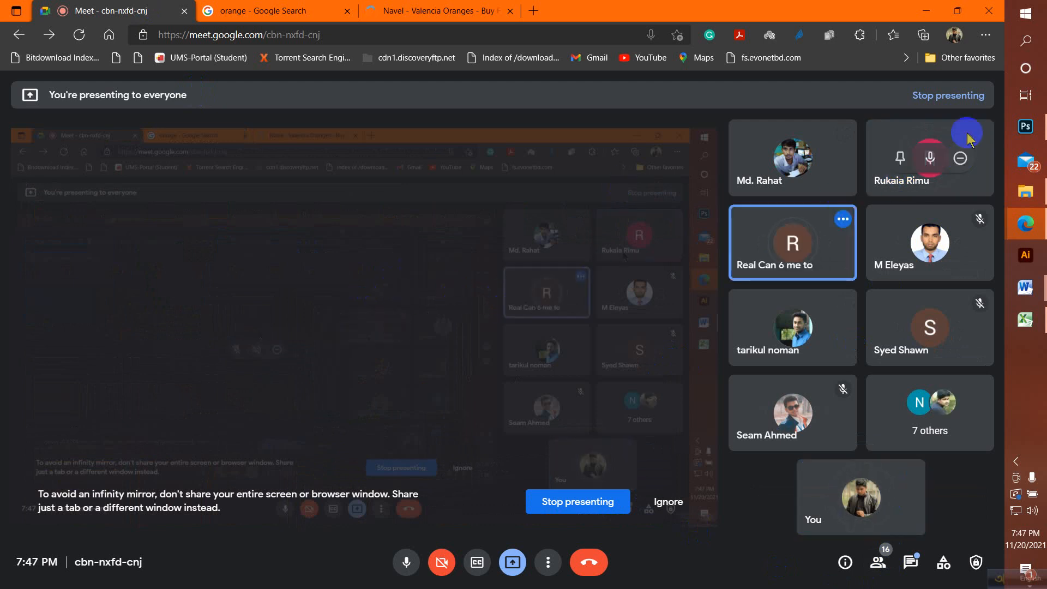
left_click(1025, 126)
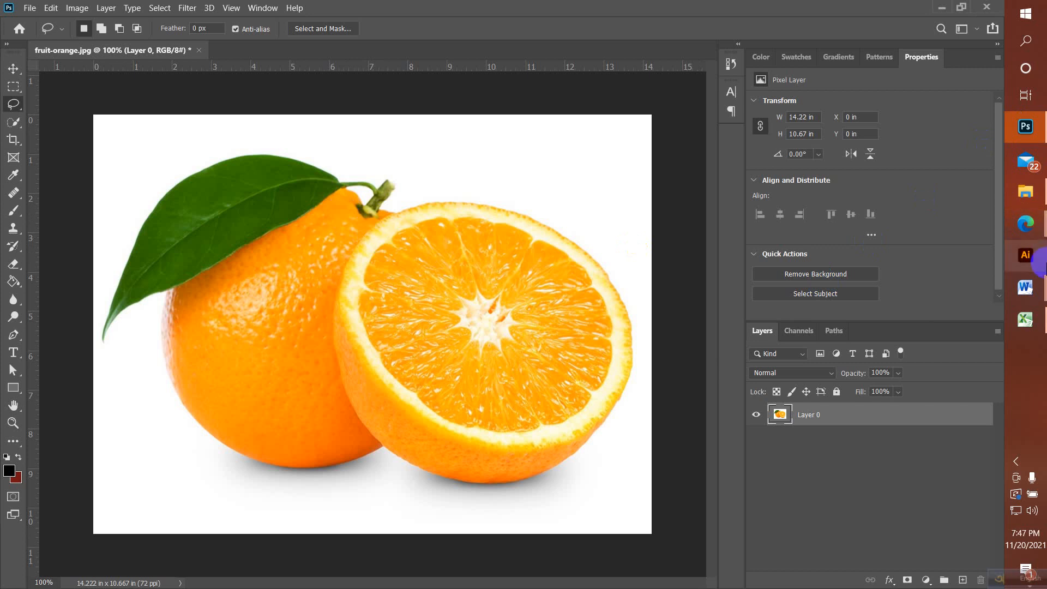
mouse_move(1025, 224)
left_click(934, 229)
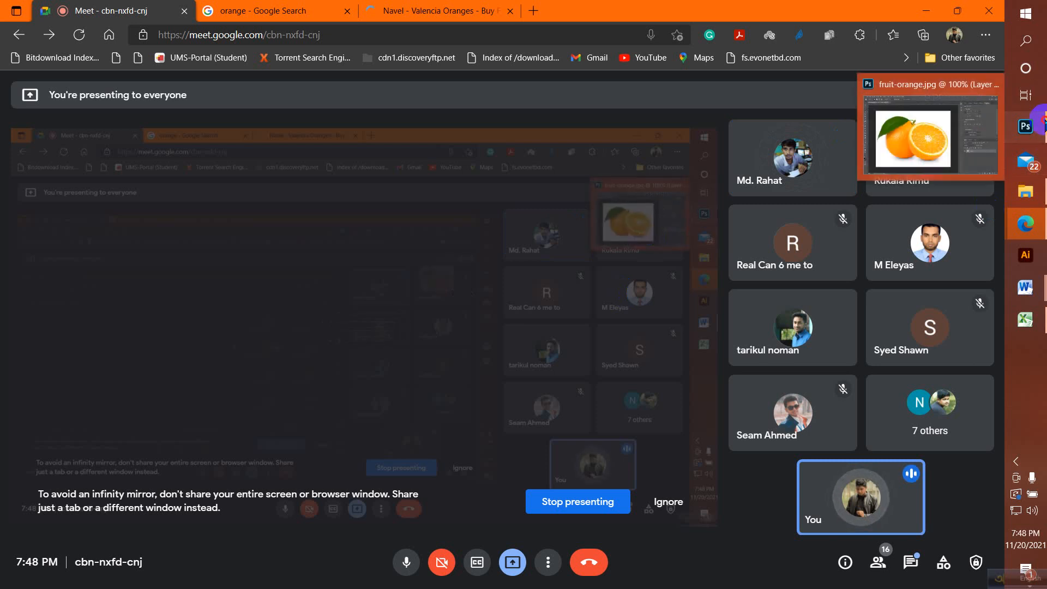
Step: Switch back to the orange image in Photoshop and activate the freehand Lasso Tool
left_click(867, 131)
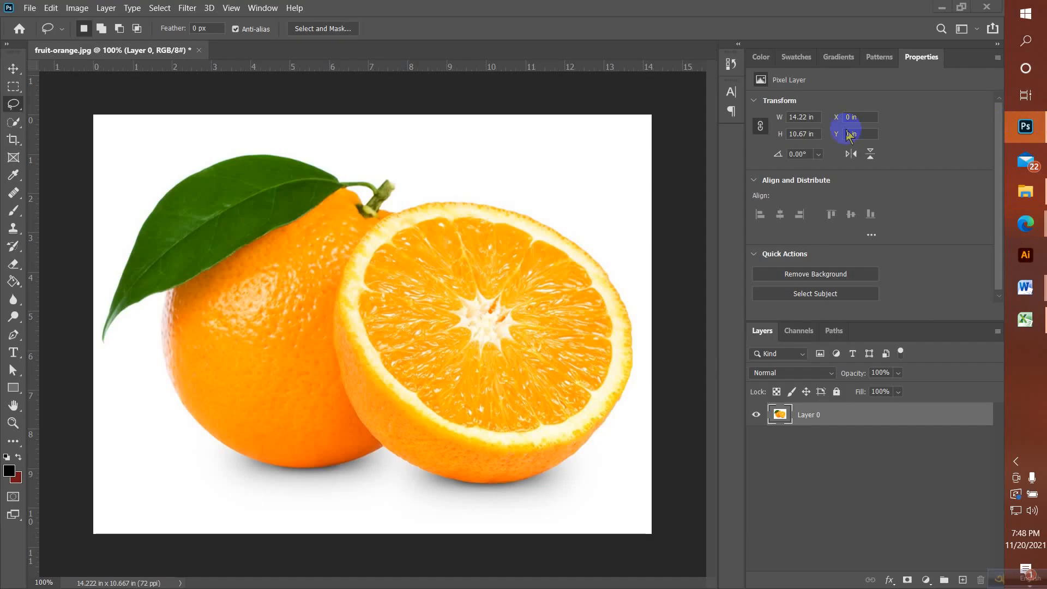
right_click(13, 103)
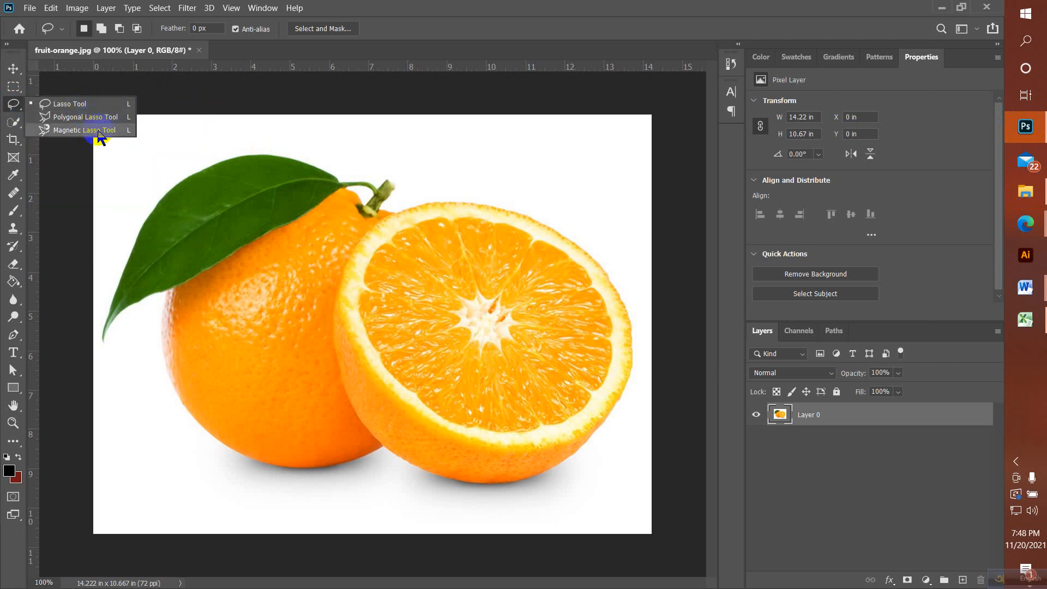
left_click(69, 104)
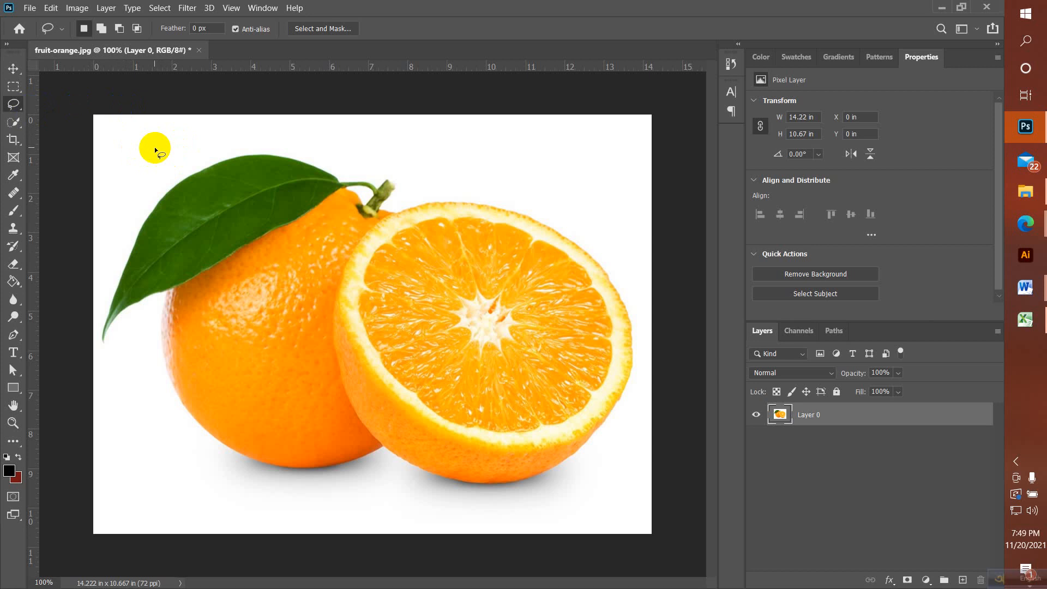
right_click(13, 104)
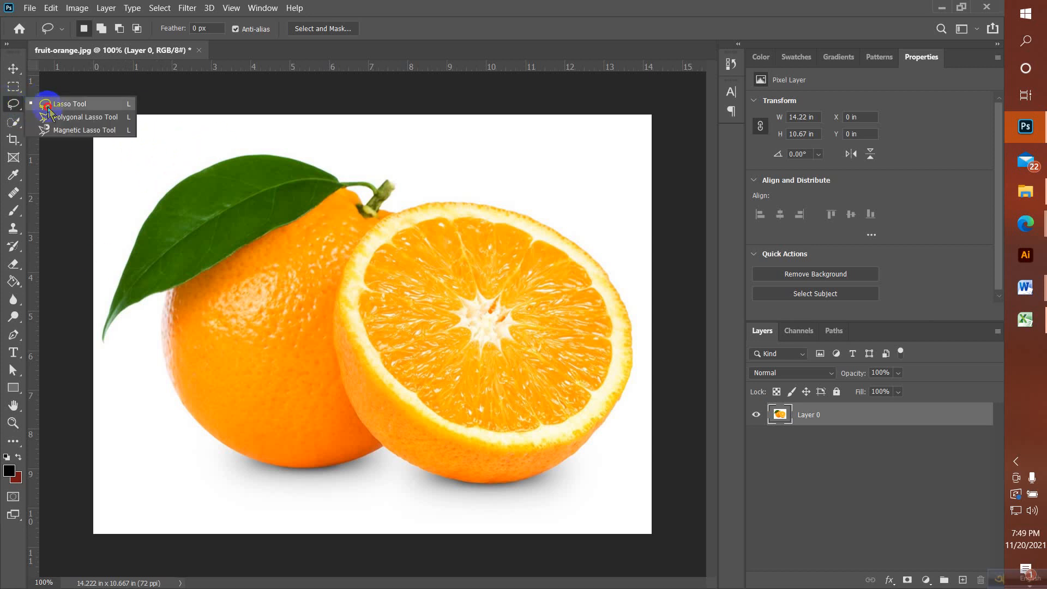
left_click(46, 103)
Step: Trace a closed freehand selection about 13.6 by 8.64 in around the leaf and both oranges
left_click_drag(236, 151, 197, 166)
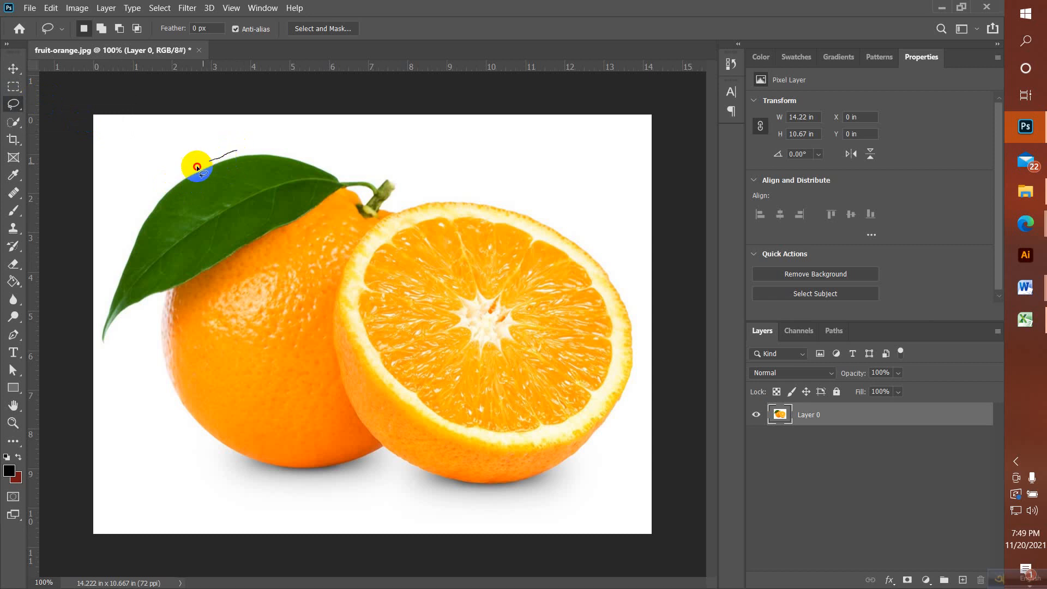
mouse_move(127, 251)
left_mouse_down()
mouse_move(103, 344)
mouse_move(119, 318)
mouse_move(163, 297)
mouse_move(162, 365)
mouse_move(176, 396)
mouse_move(209, 444)
mouse_move(258, 468)
mouse_move(323, 472)
mouse_move(381, 450)
mouse_move(413, 472)
mouse_move(526, 491)
mouse_move(573, 467)
mouse_move(627, 388)
mouse_move(634, 356)
mouse_move(636, 306)
mouse_move(612, 260)
mouse_move(537, 211)
mouse_move(411, 200)
mouse_move(393, 175)
mouse_move(233, 150)
left_mouse_up()
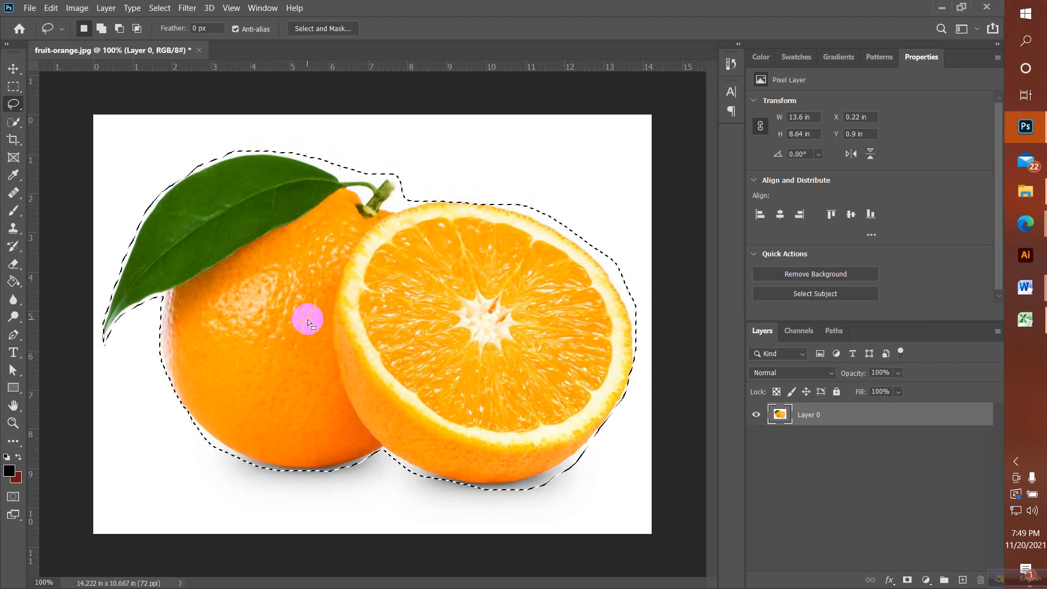
left_click_drag(306, 318, 382, 309)
key("ctrl+z")
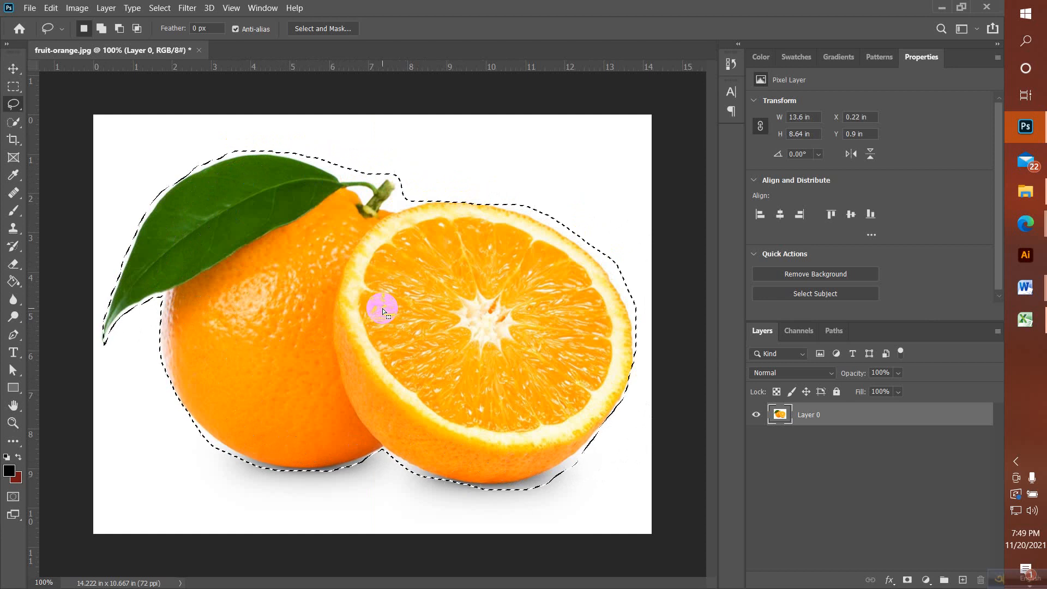
Step: Try moving the freehand-selected oranges within the image using the Move Tool, and undo the moves
left_click(13, 68)
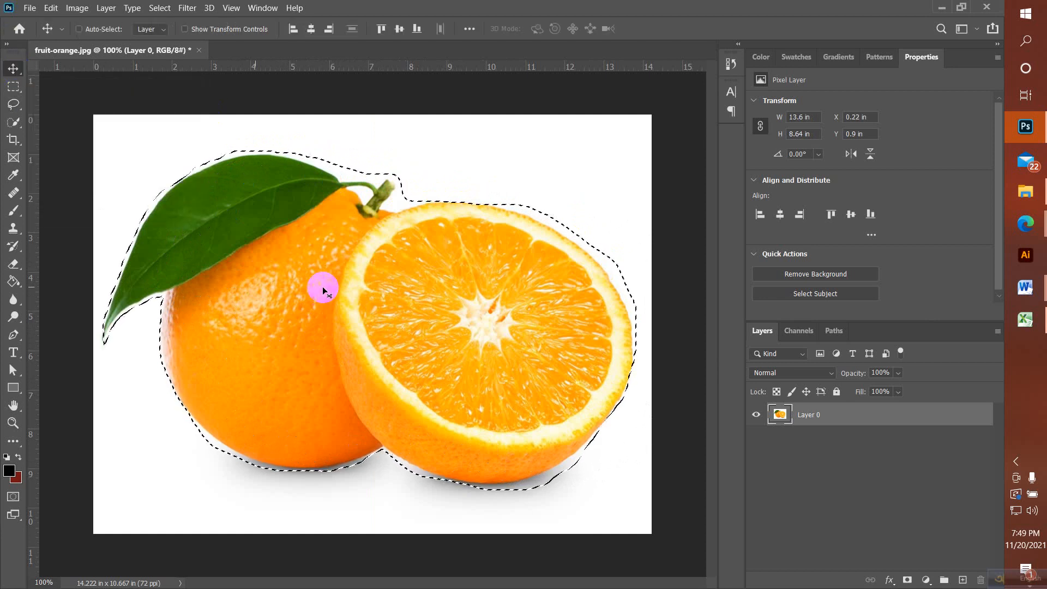
mouse_move(333, 335)
left_mouse_down()
mouse_move(382, 297)
mouse_move(484, 261)
mouse_move(238, 208)
mouse_move(189, 392)
mouse_move(277, 460)
mouse_move(437, 350)
mouse_move(428, 264)
mouse_move(187, 223)
mouse_move(144, 429)
left_mouse_up()
left_click_drag(491, 465, 342, 376)
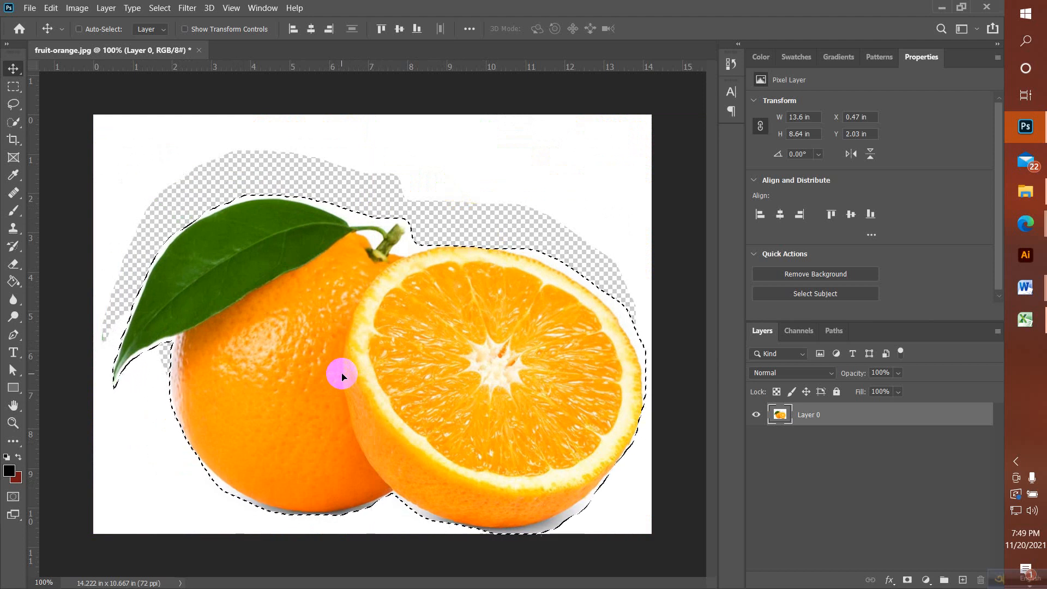
left_click_drag(409, 386, 409, 351)
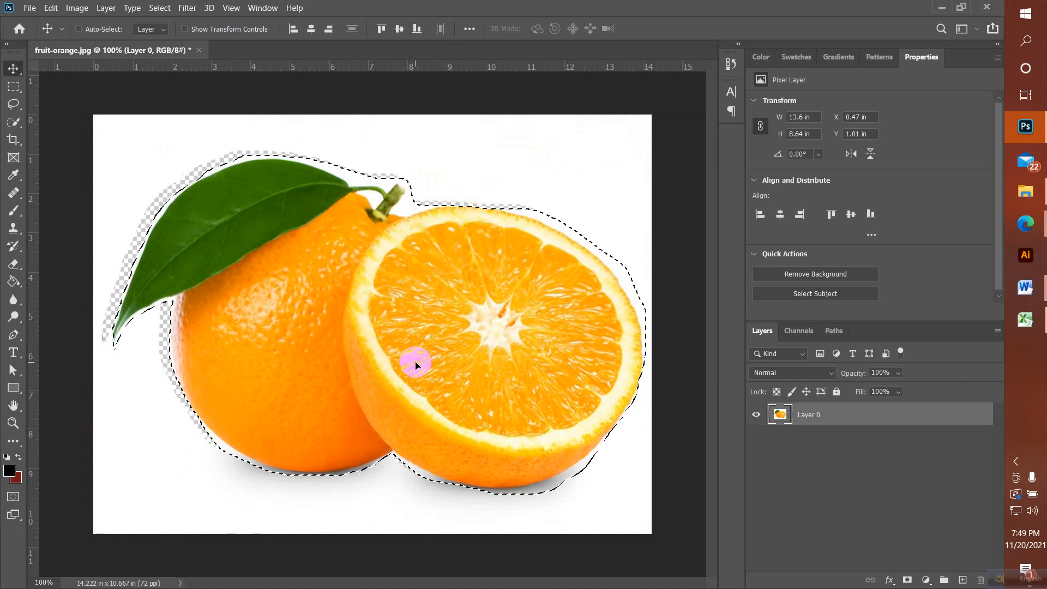
key("ctrl")
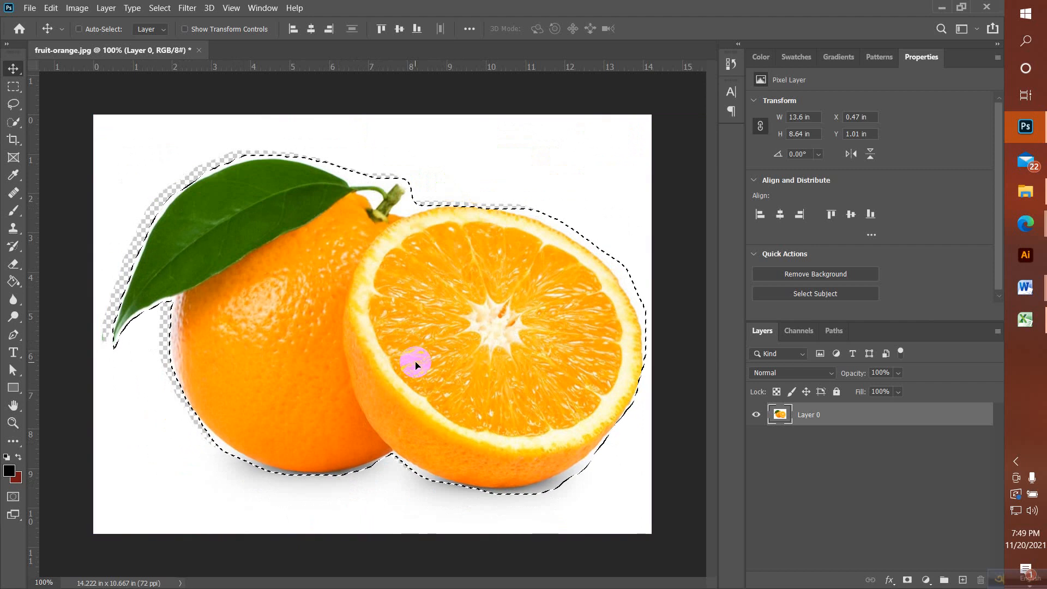
left_click_drag(416, 364, 405, 360)
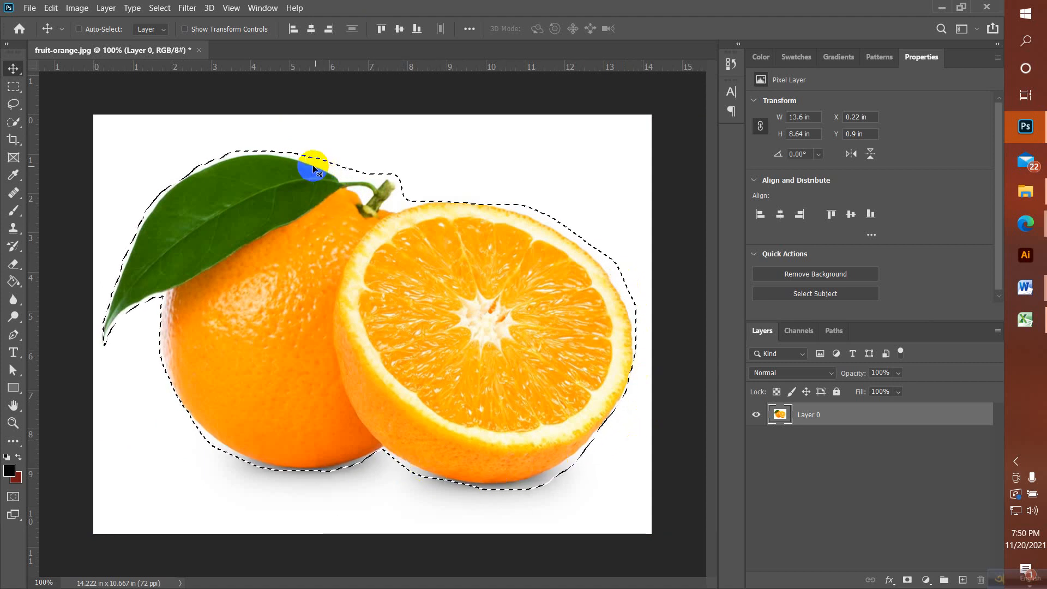
Step: Reactivate the Lasso Tool and clear the freehand selection around the oranges
left_click(147, 229)
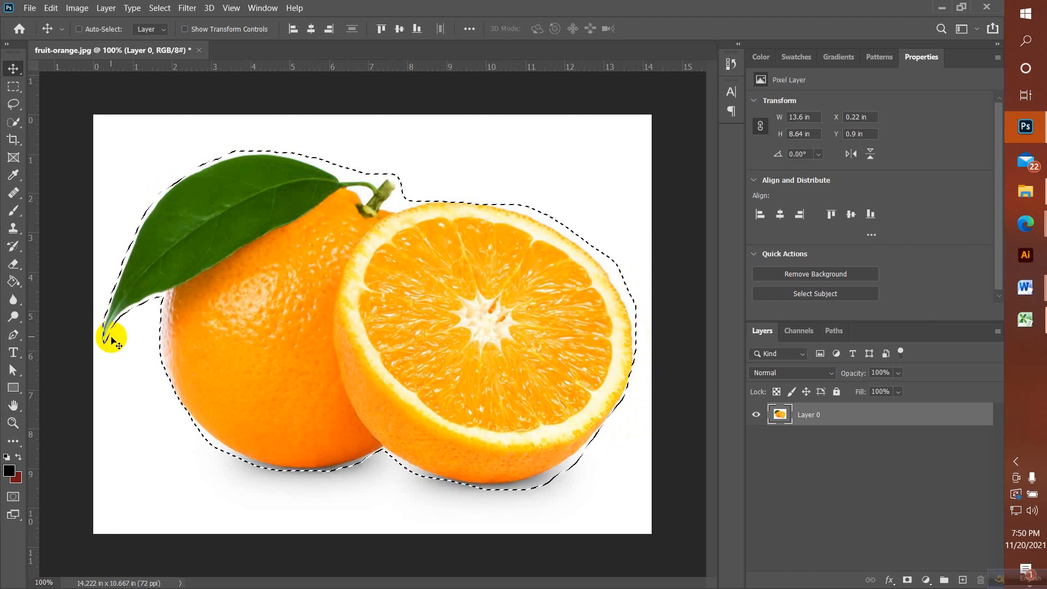
left_click(26, 121)
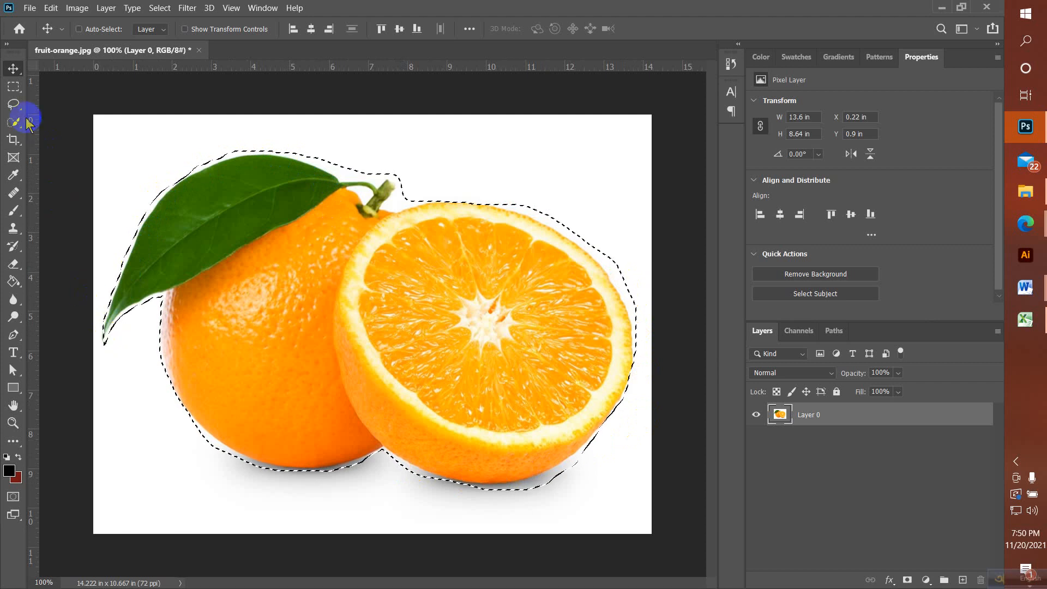
left_click_drag(13, 103, 66, 111)
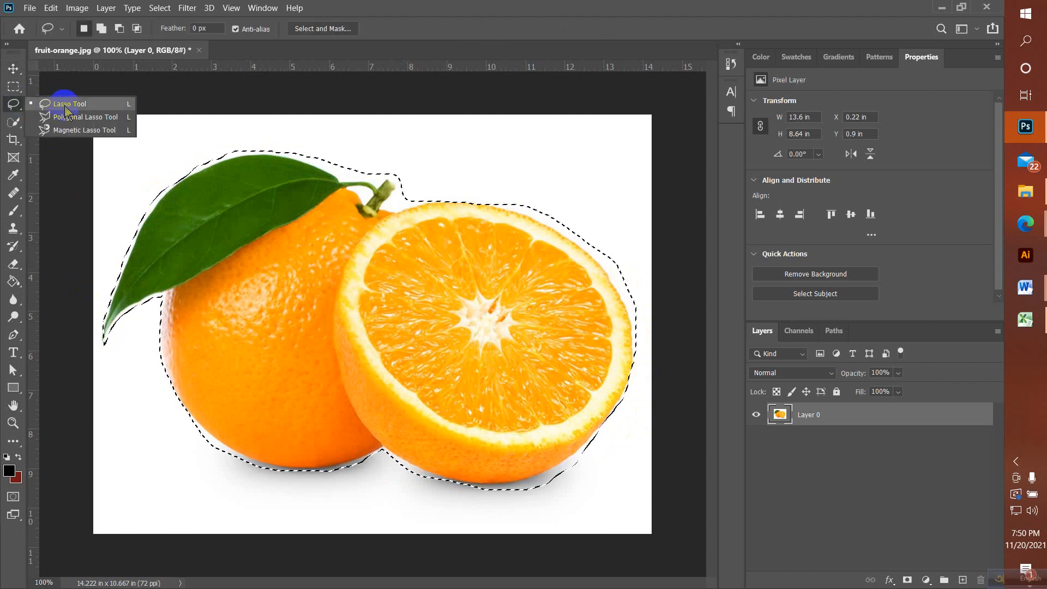
left_click(16, 109)
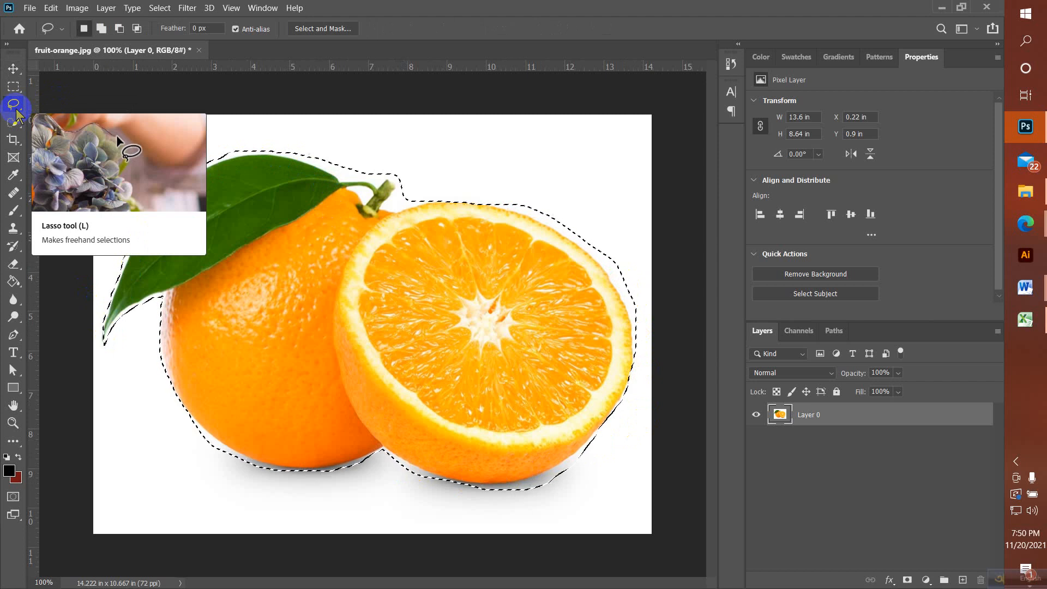
left_click(16, 110)
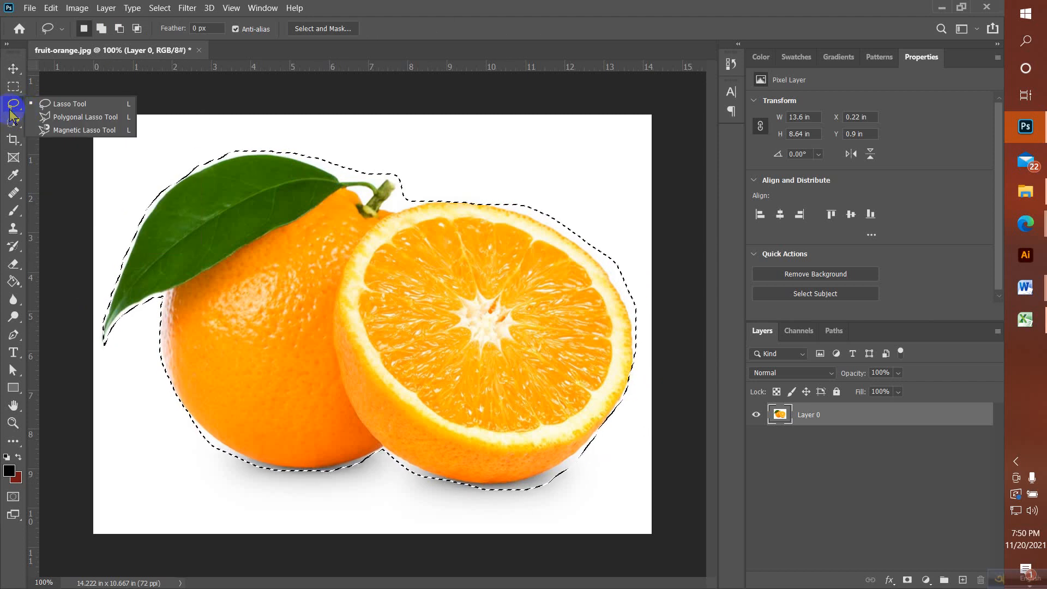
left_click(265, 217)
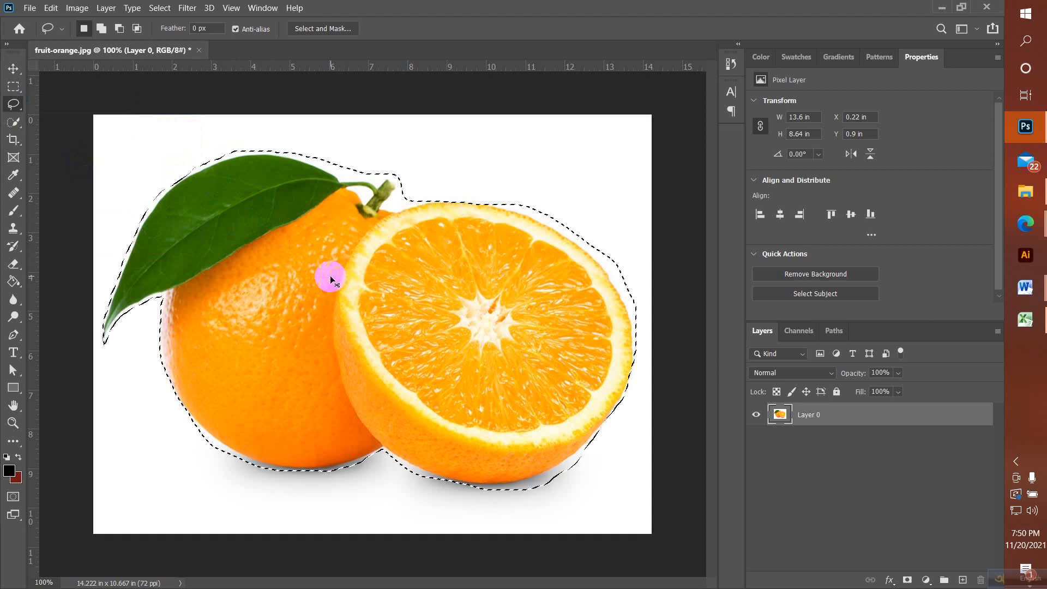
key("ctrl+d")
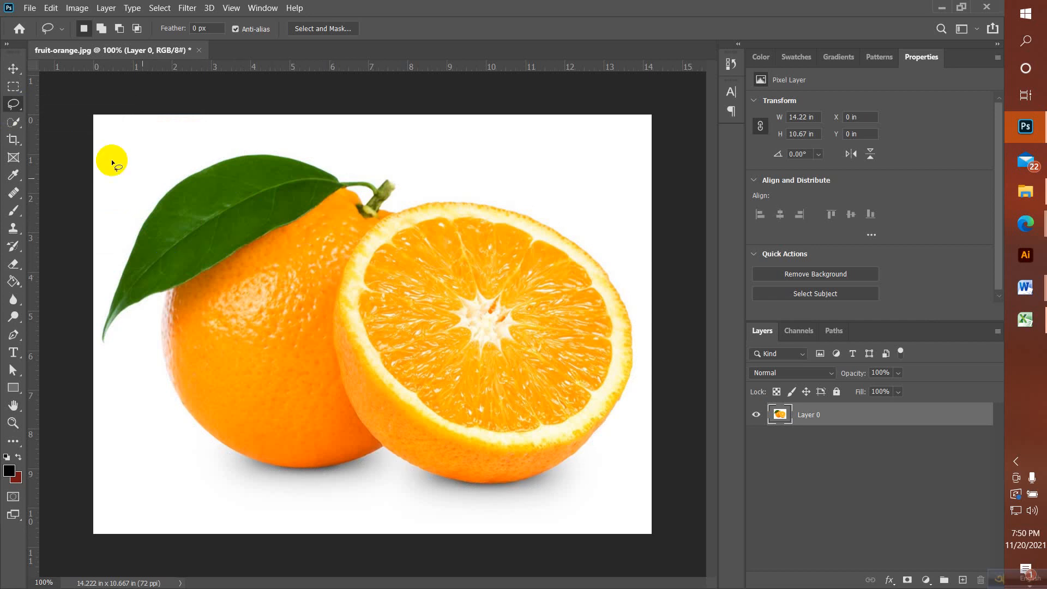
Step: Activate the Polygonal Lasso Tool for a straight-edged selection of the oranges
right_click(13, 105)
left_click(48, 120)
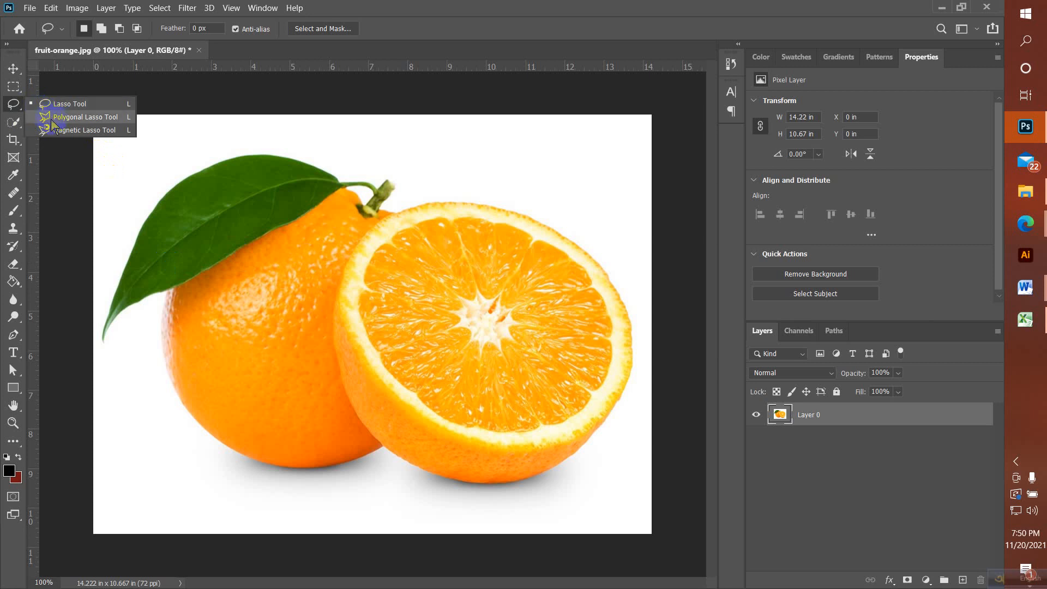
left_click(52, 120)
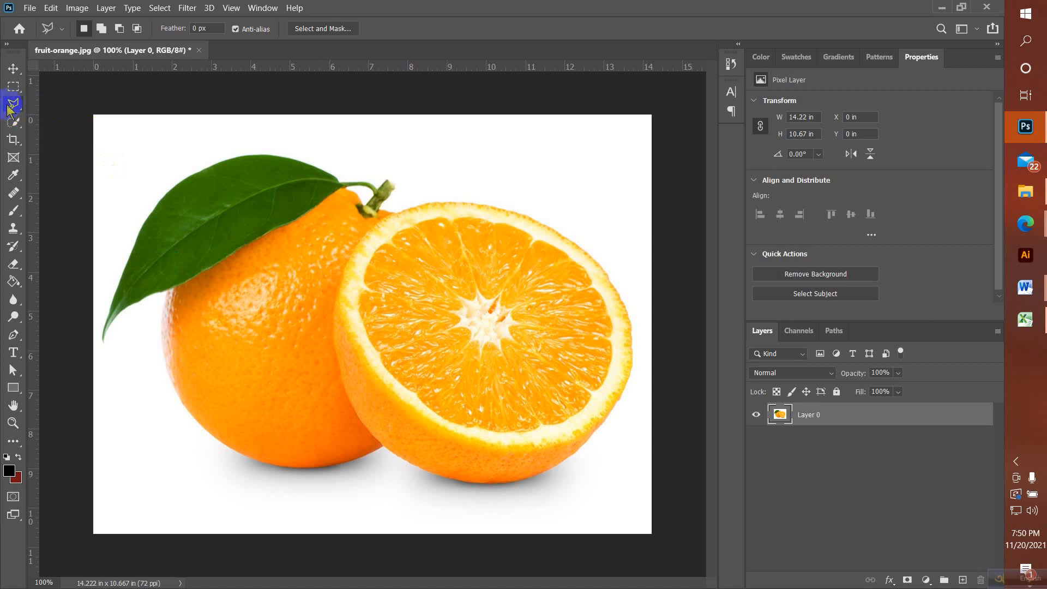
right_click(12, 103)
left_click(49, 118)
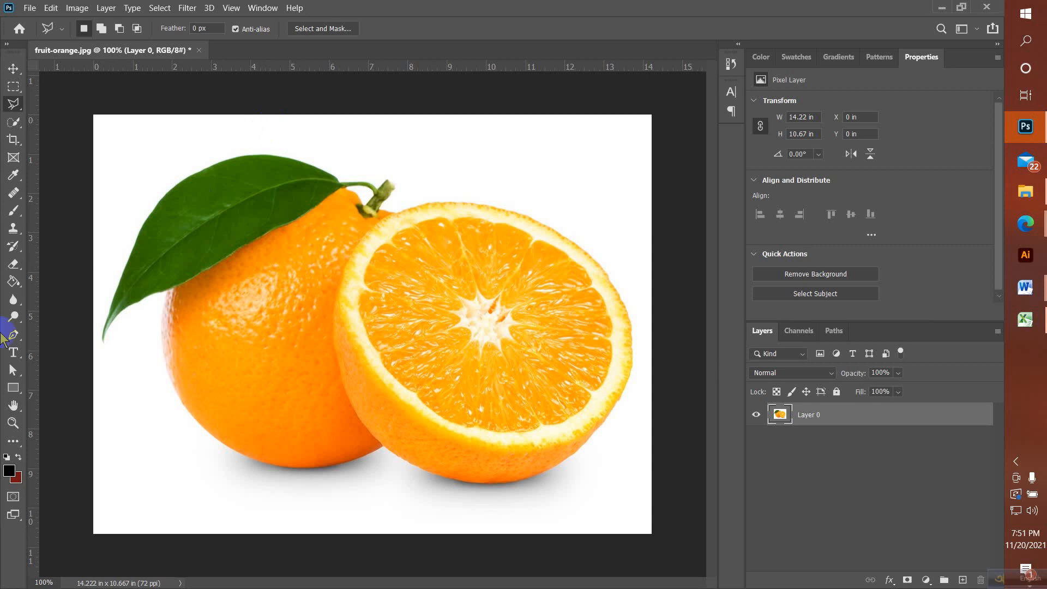
left_click(14, 388)
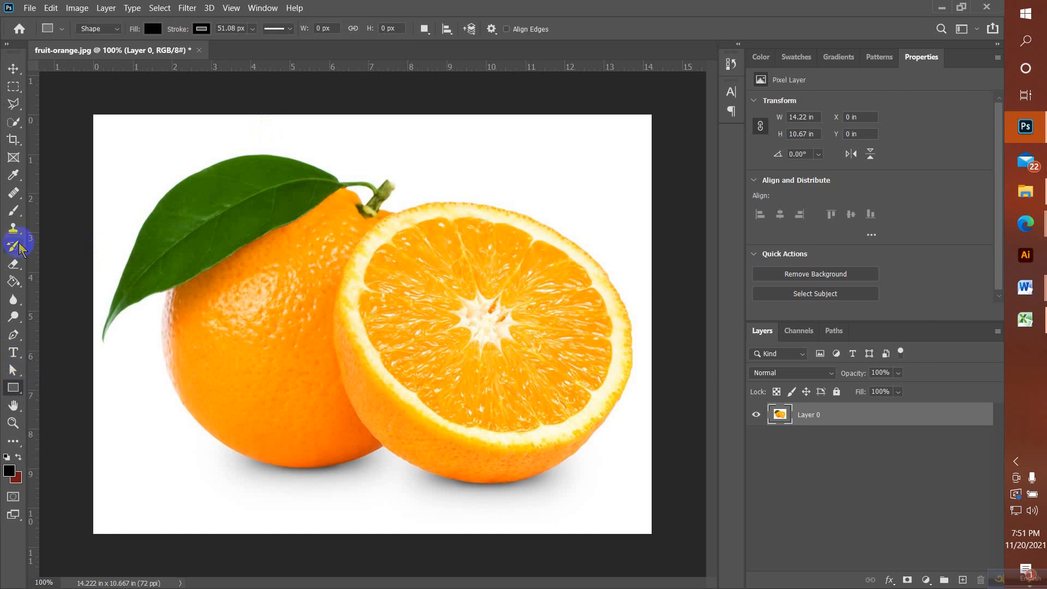
left_click(15, 107)
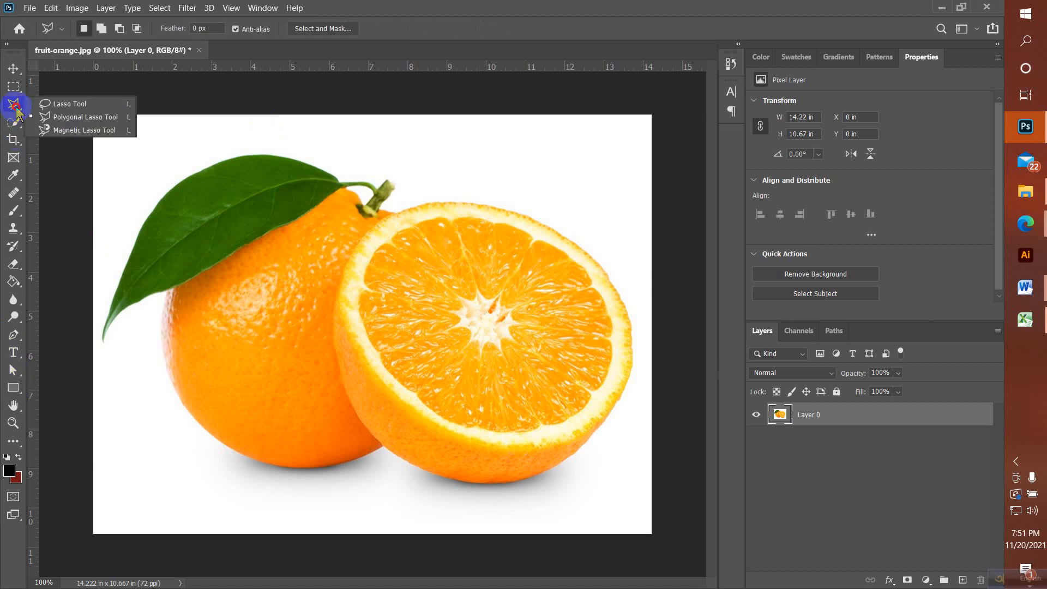
left_click(41, 117)
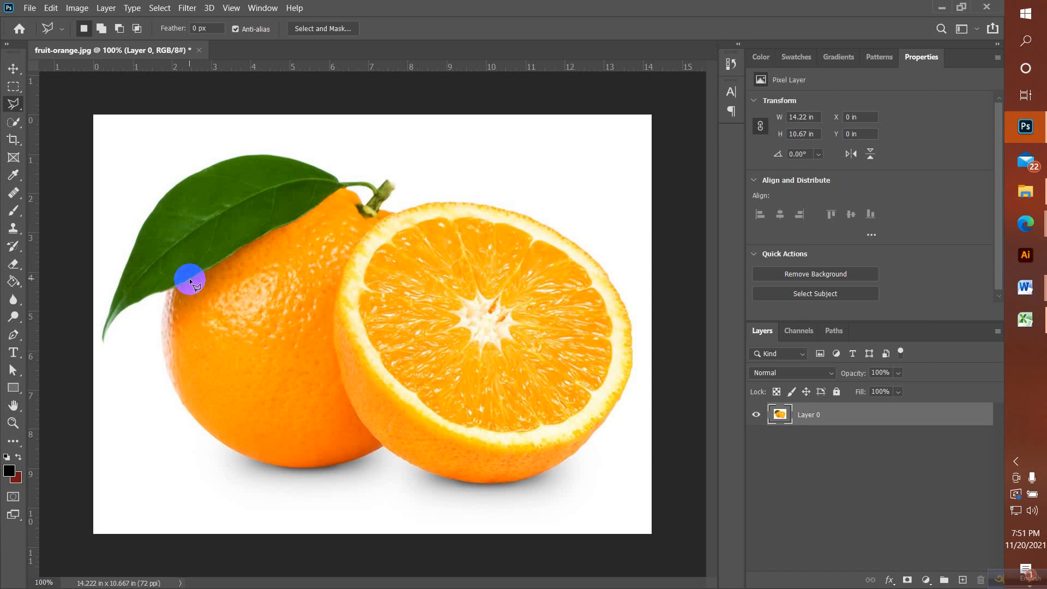
Step: Outline the leaf and both oranges with a closed polygonal selection of straight segments, about 13.92 by 9.03 in
left_click(263, 130)
left_click(127, 206)
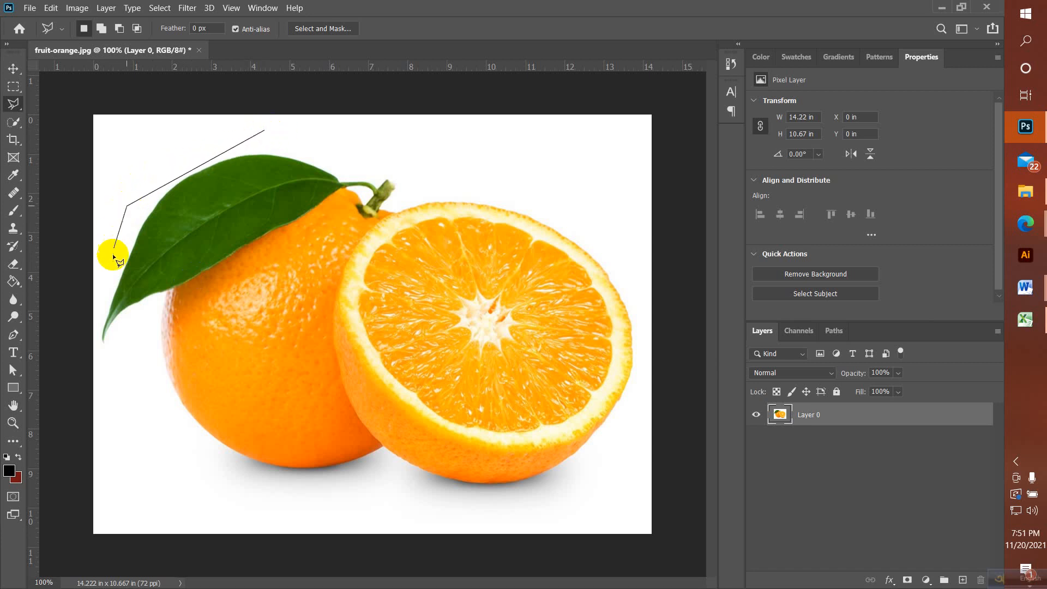
left_click(102, 291)
left_click(106, 389)
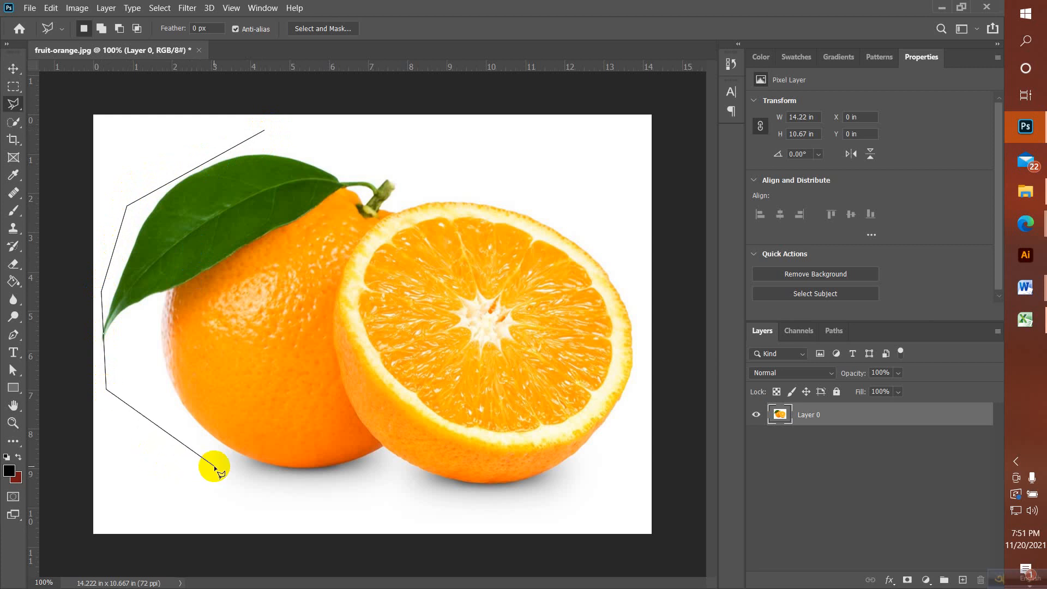
left_click(214, 465)
left_click(320, 479)
left_click(366, 467)
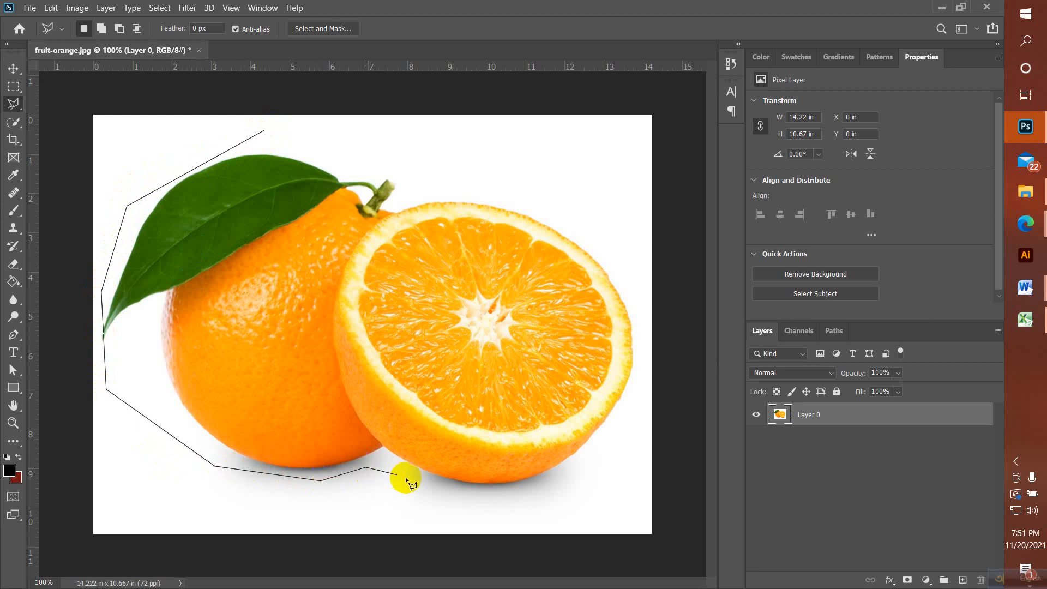
left_click(553, 484)
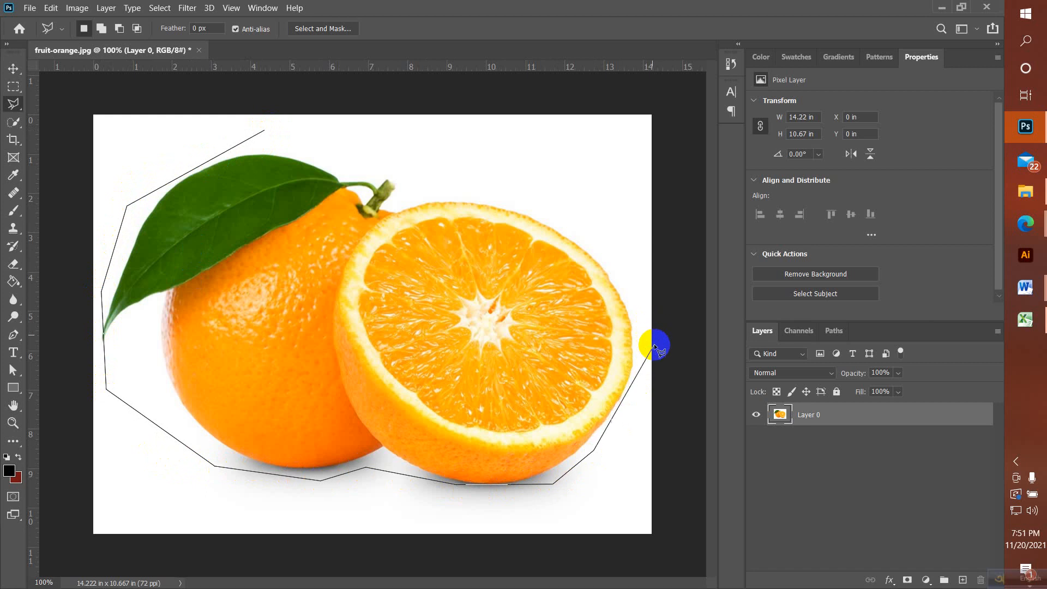
left_click(646, 363)
left_click(629, 275)
left_click(555, 202)
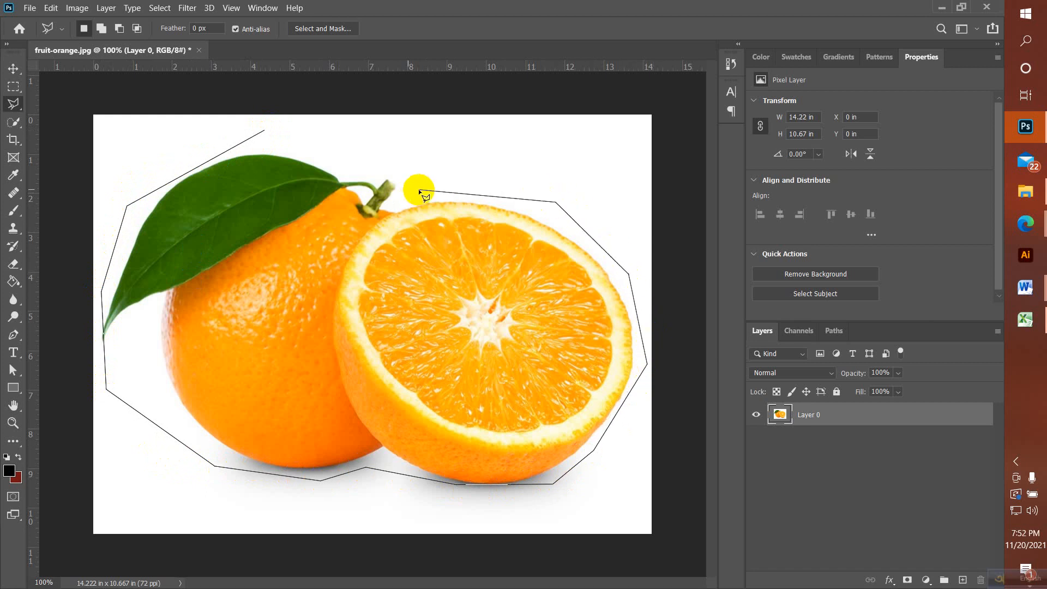
left_click(410, 191)
left_click(385, 161)
left_click(339, 151)
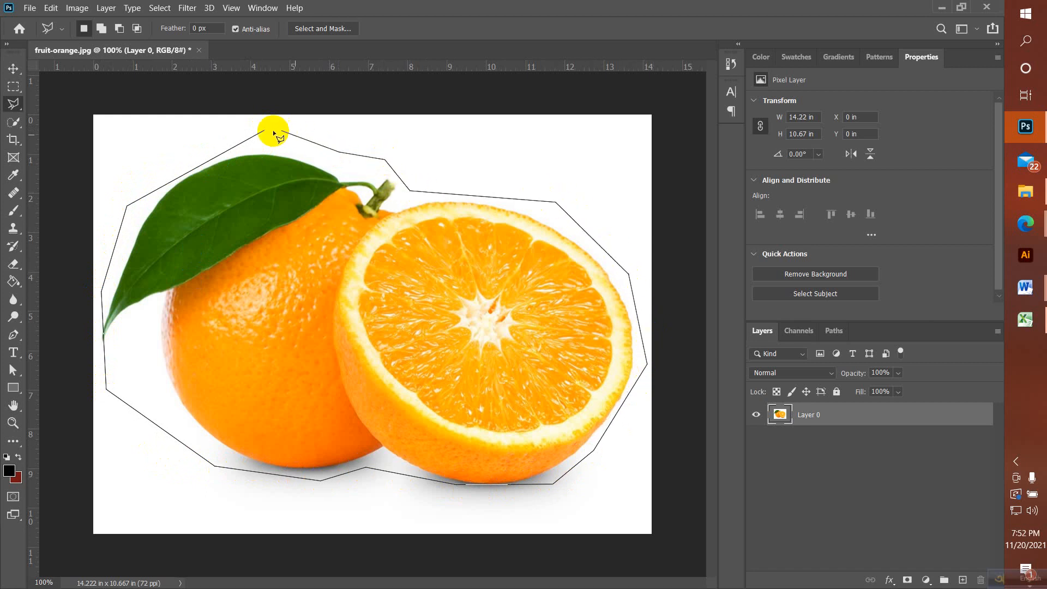
left_click(264, 132)
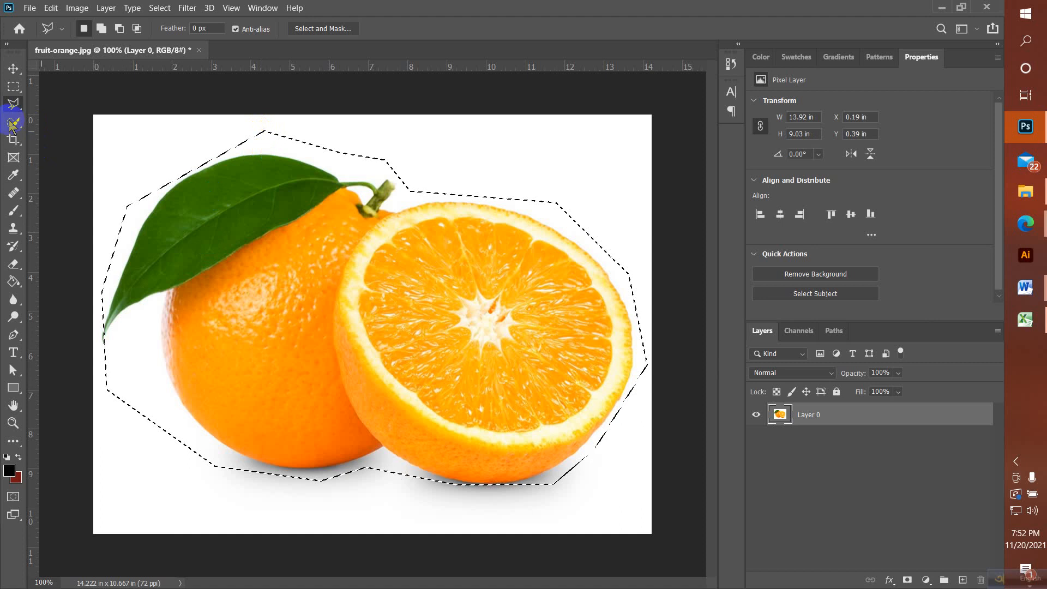
Step: Try moving the polygon-selected oranges up and to the right, undo the move and clear the selection
left_click(14, 68)
left_click_drag(174, 302, 227, 273)
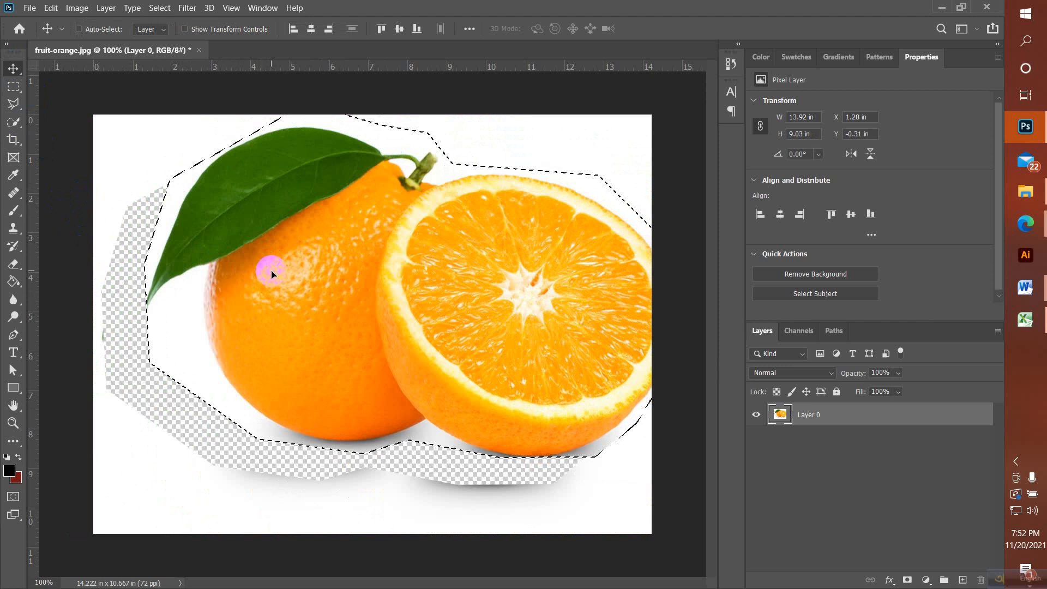
key("ctrl")
key("ctrl+z")
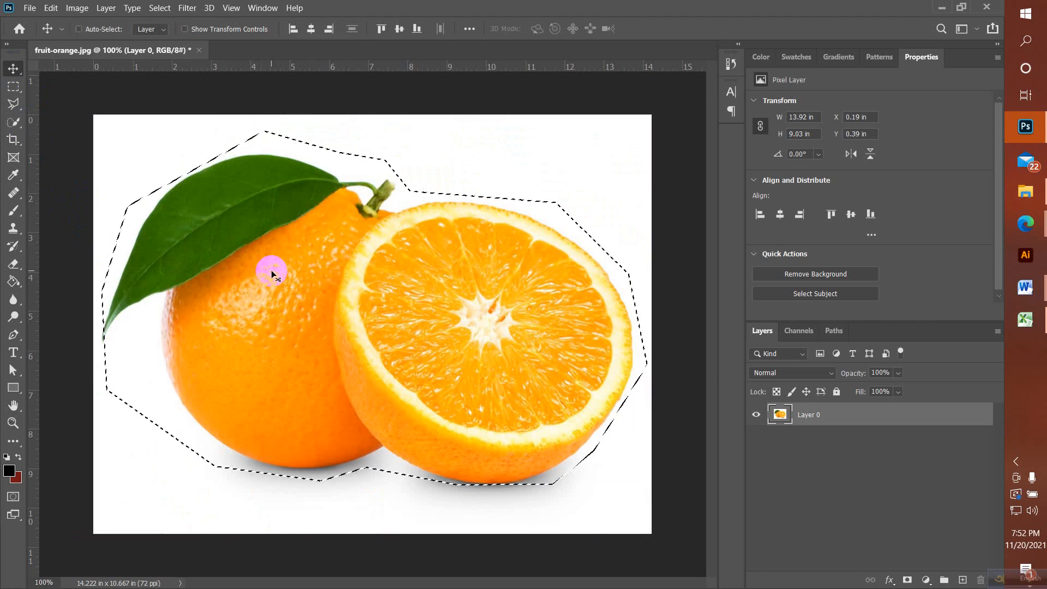
key("ctrl+d")
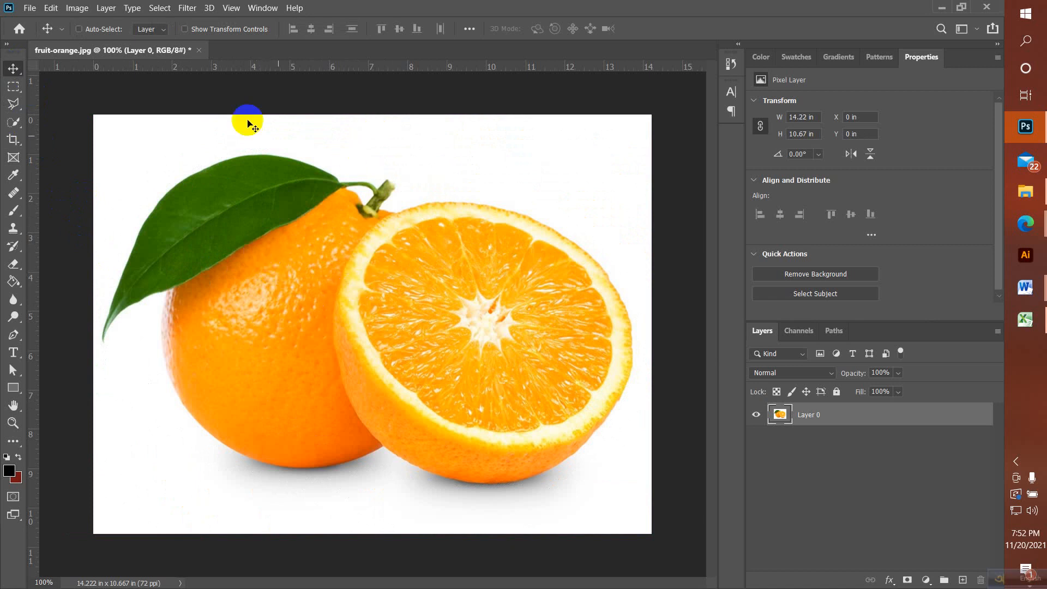
Step: Trace the leaf and both oranges with the Magnetic Lasso Tool and close the outline into a selection about 13.51 by 8.36 in
left_click(435, 296)
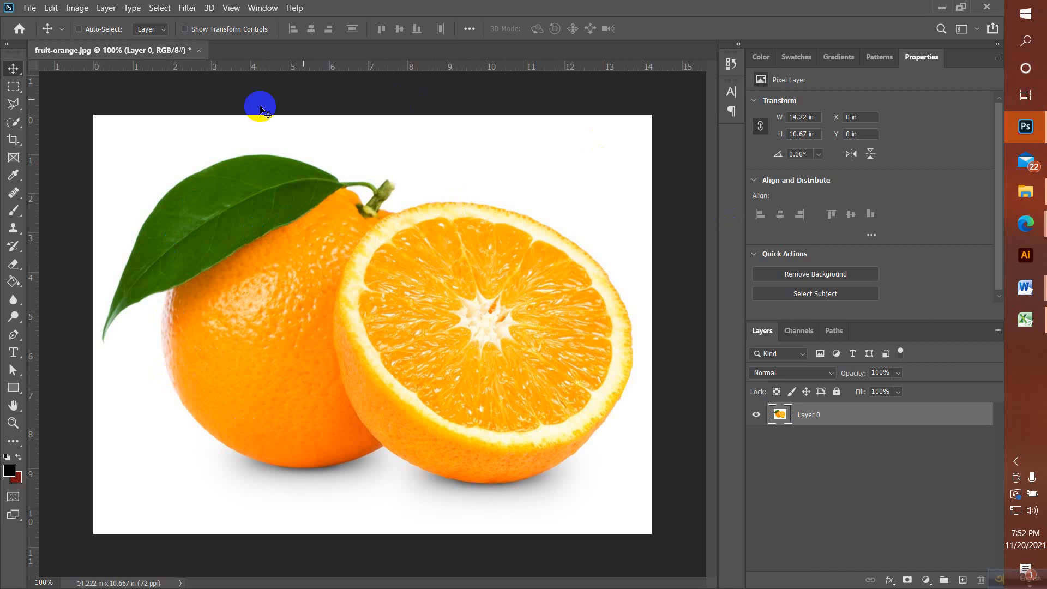
left_click(15, 104)
right_click(22, 109)
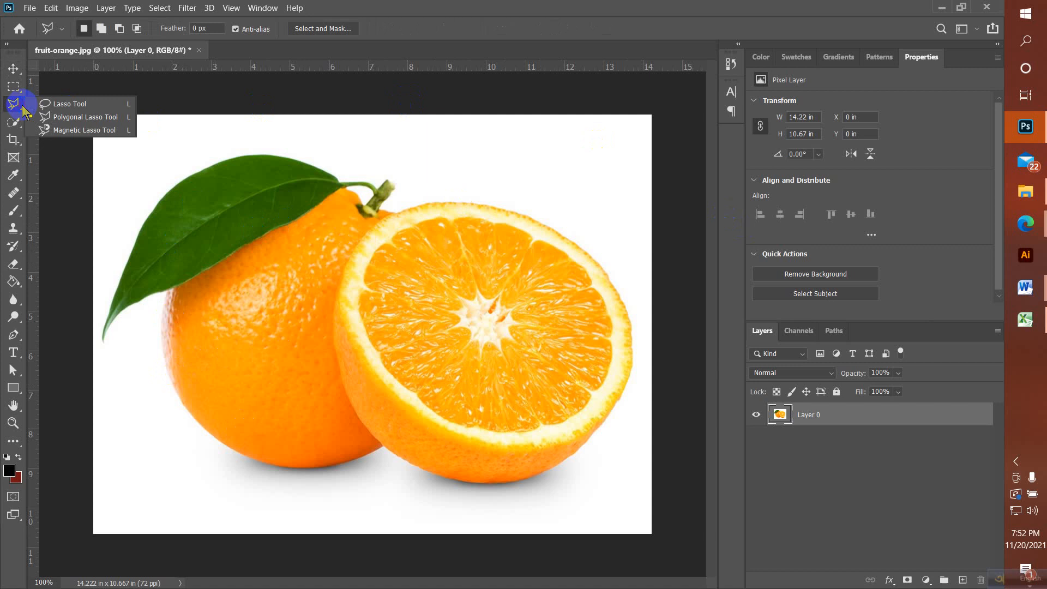
left_click(84, 130)
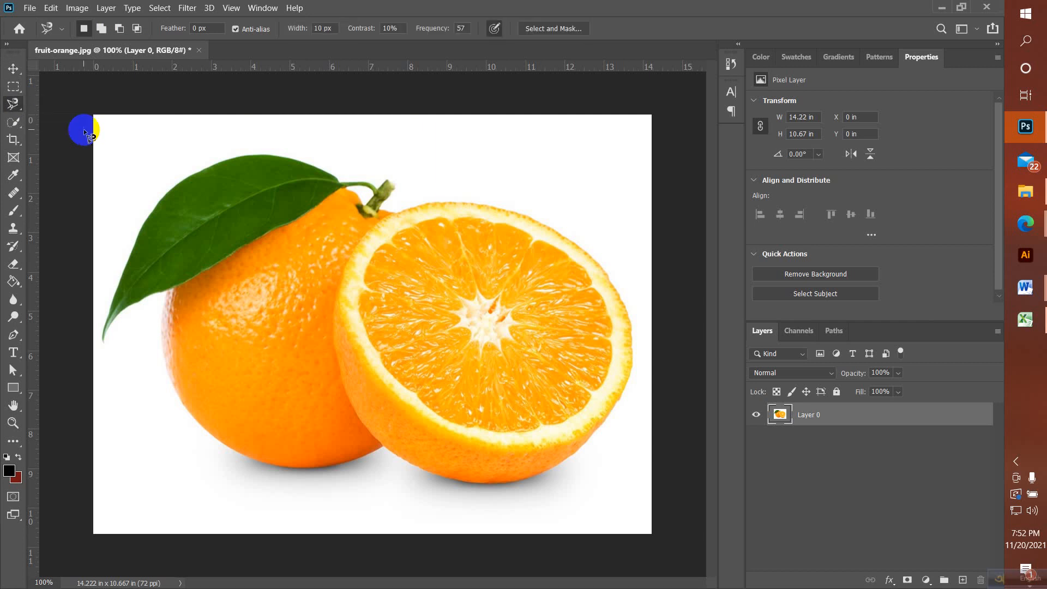
left_click(221, 162)
mouse_move(221, 162)
left_mouse_down()
mouse_move(156, 213)
mouse_move(178, 162)
left_mouse_up()
mouse_move(468, 205)
left_mouse_down()
mouse_move(545, 223)
mouse_move(583, 248)
left_mouse_up()
mouse_move(596, 261)
left_mouse_down()
mouse_move(634, 327)
mouse_move(635, 367)
mouse_move(606, 424)
mouse_move(557, 472)
left_mouse_up()
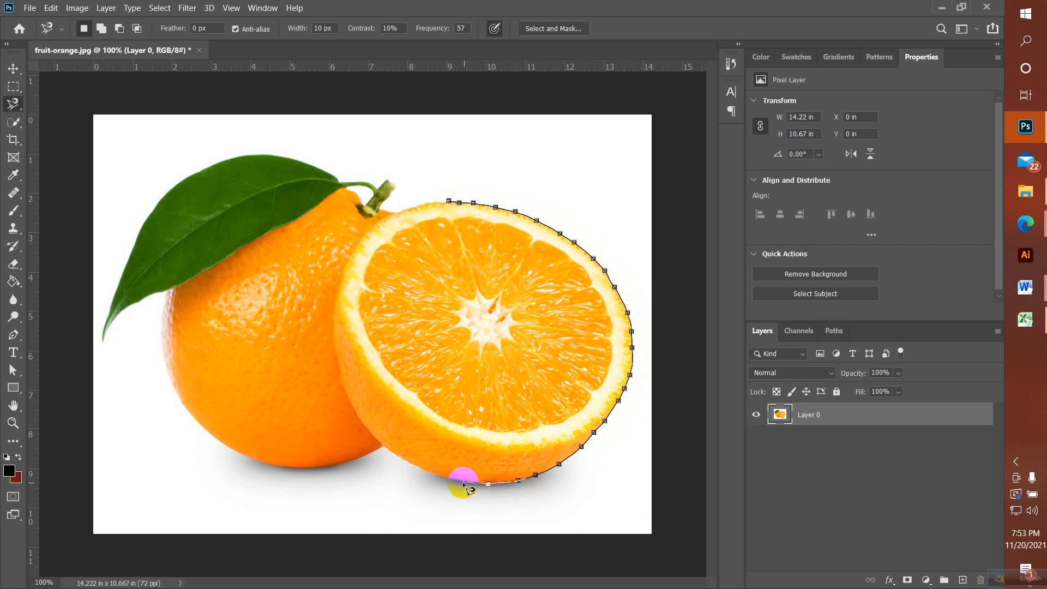
mouse_move(463, 482)
left_mouse_down()
mouse_move(382, 447)
mouse_move(305, 470)
mouse_move(259, 464)
mouse_move(204, 426)
left_mouse_up()
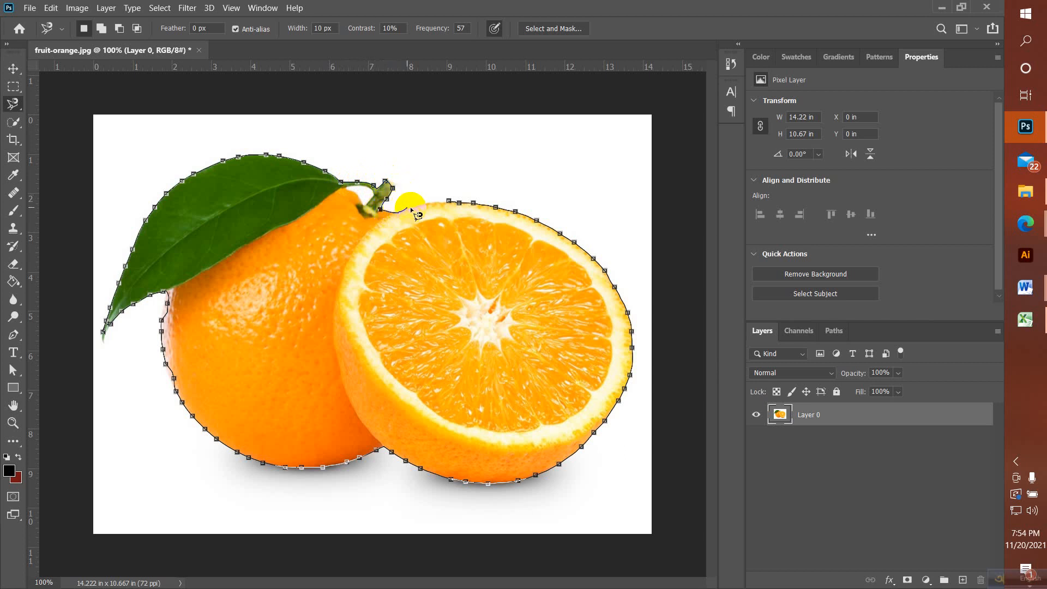
left_click(450, 211)
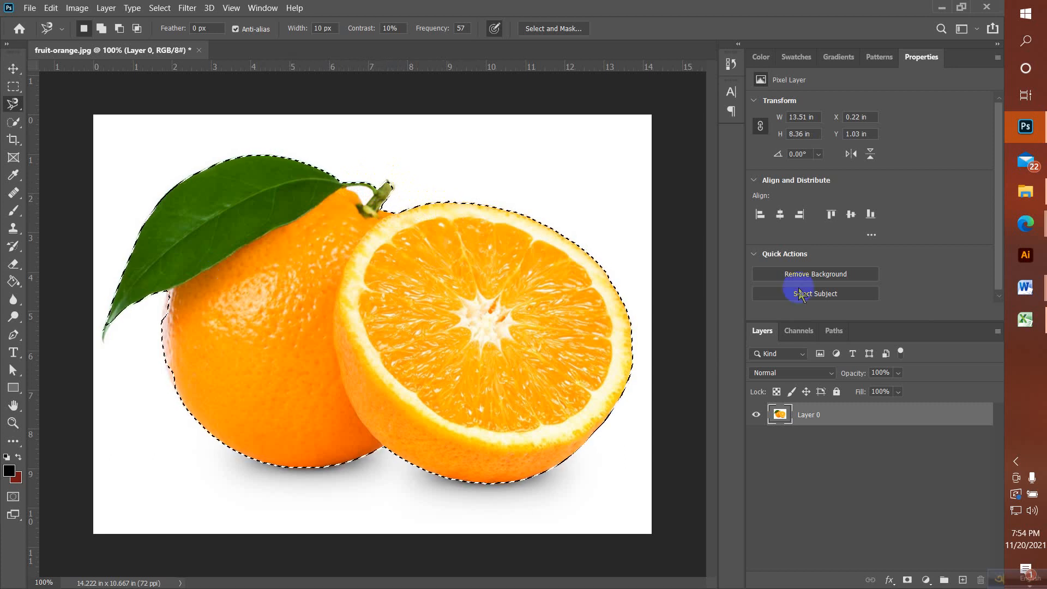
Step: Switch to the Google Meet call, admit the waiting participant, and return to Photoshop
left_click(910, 281)
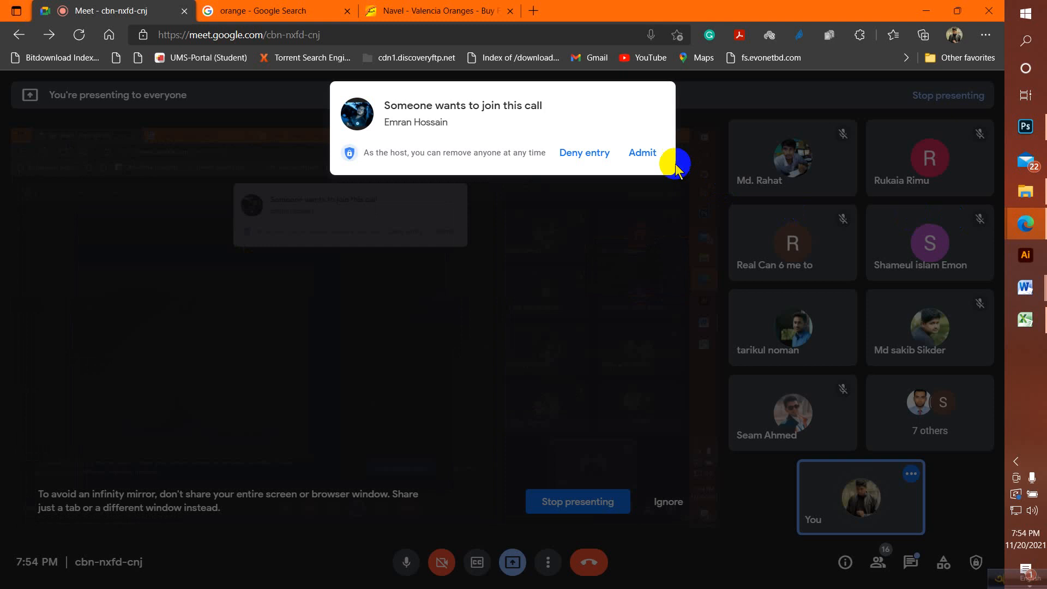
left_click(643, 154)
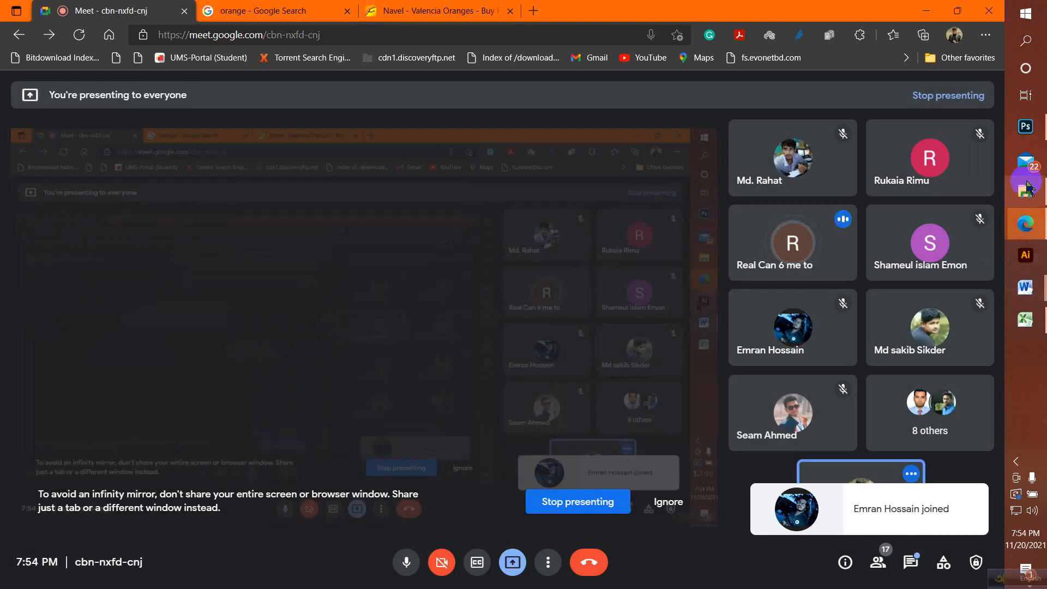
left_click(1025, 126)
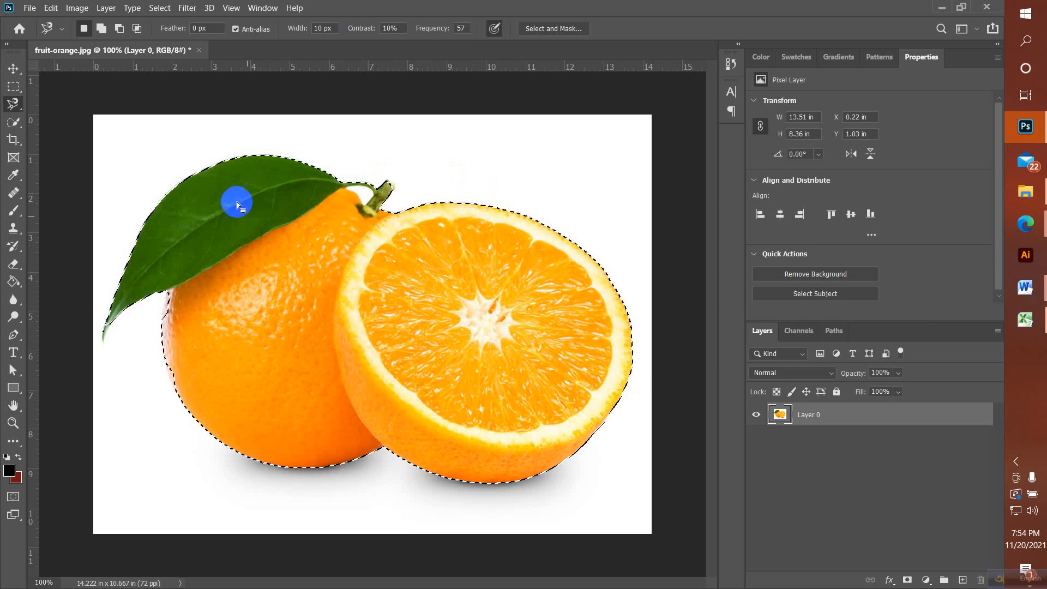
Step: Delete the white background around the oranges by inverting the magnetic lasso selection, and clear the selection
left_click(161, 9)
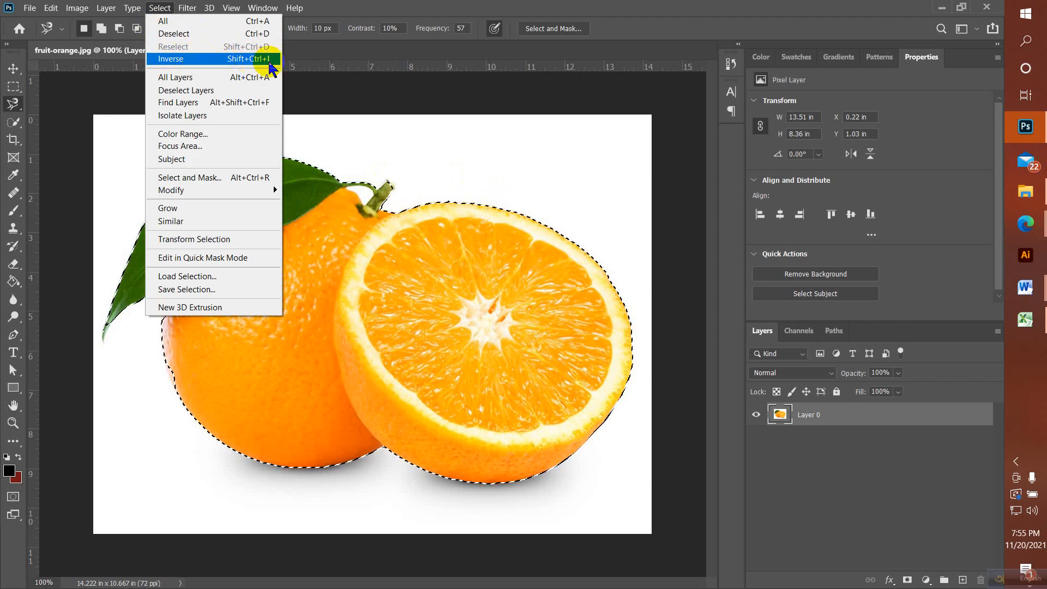
left_click(231, 64)
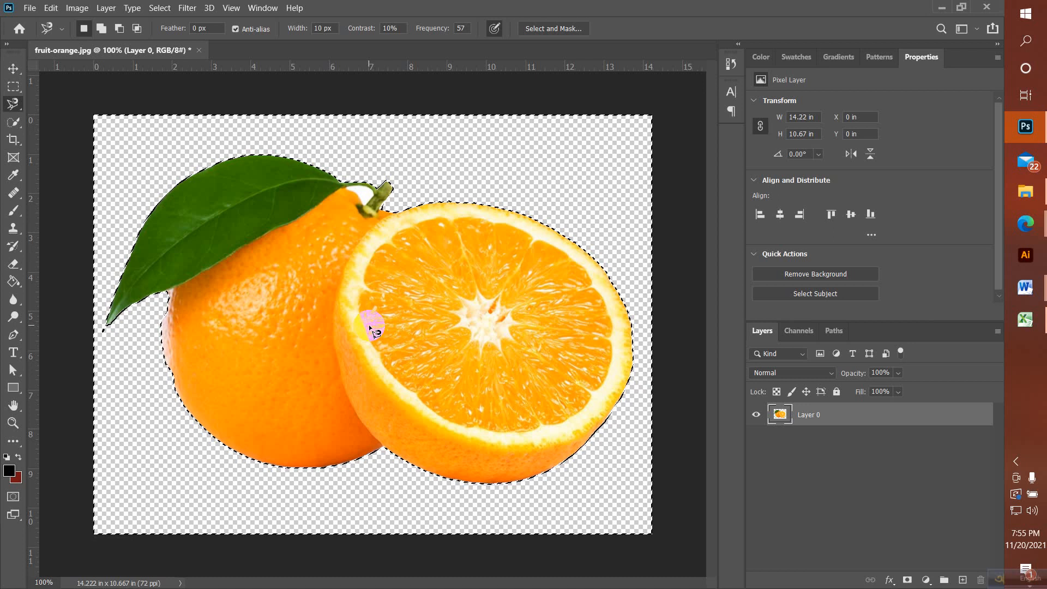
key("ctrl+d")
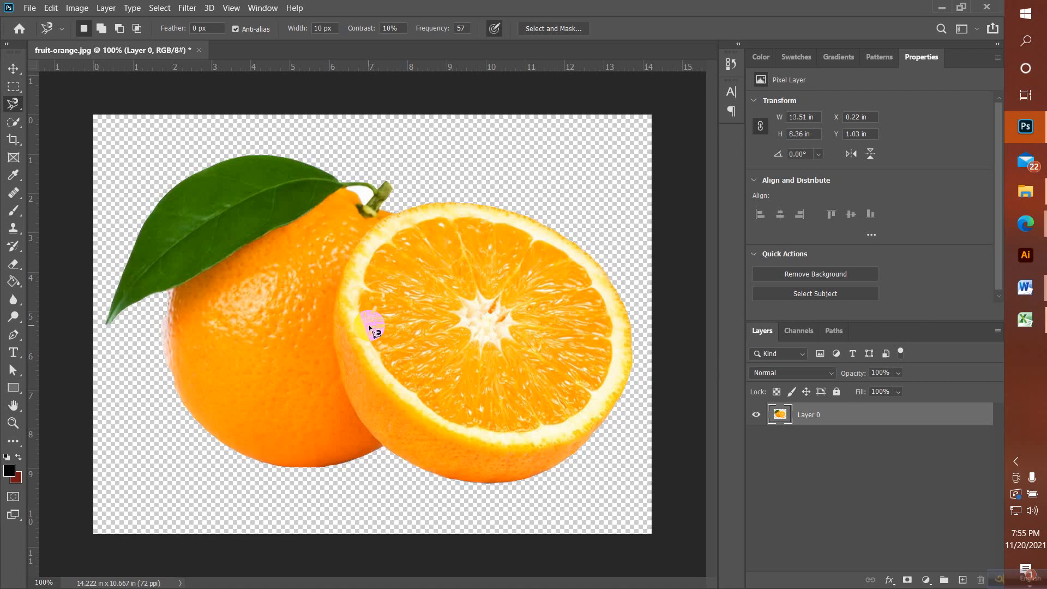
Step: Try moving the cut-out oranges around the canvas and inspecting their edges, and undo the moves and the background deletion
left_click(13, 69)
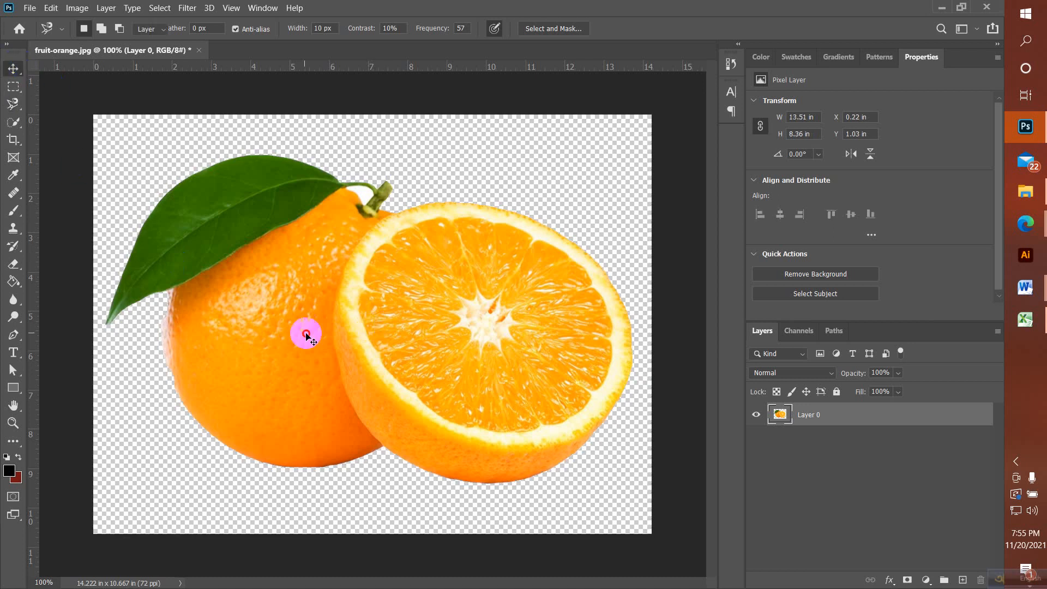
left_click_drag(306, 334, 328, 313)
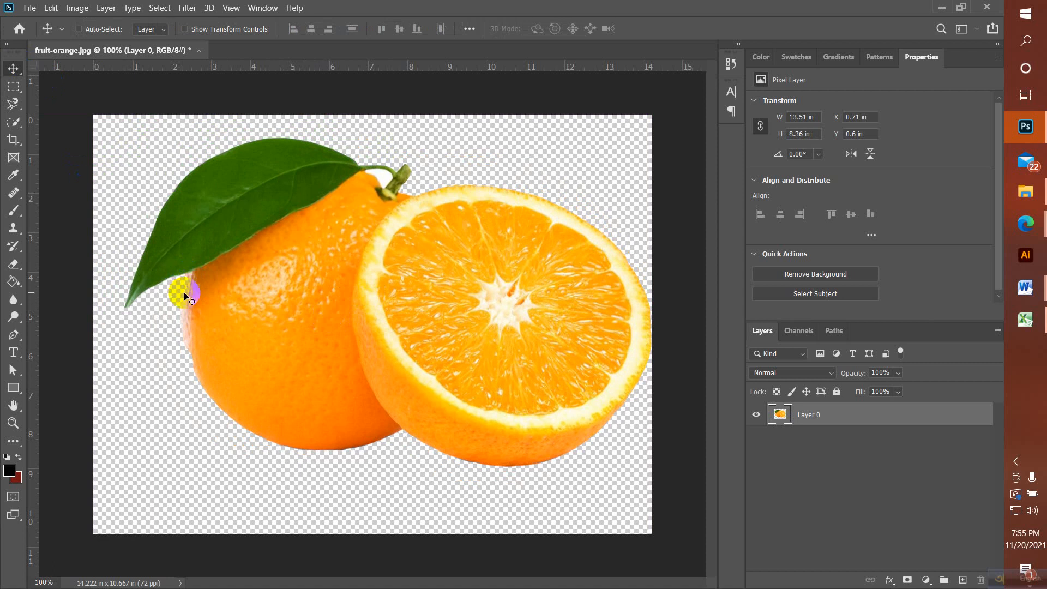
scroll(196, 316, "up", 3)
scroll(192, 322, "up", 2)
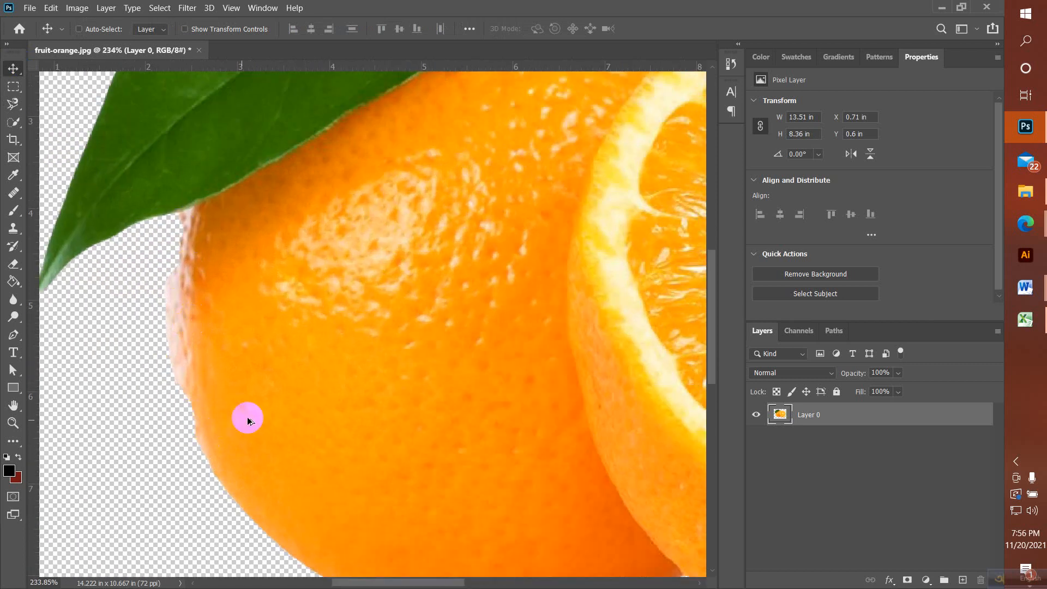
scroll(246, 416, "down", 5)
scroll(317, 434, "down", 1)
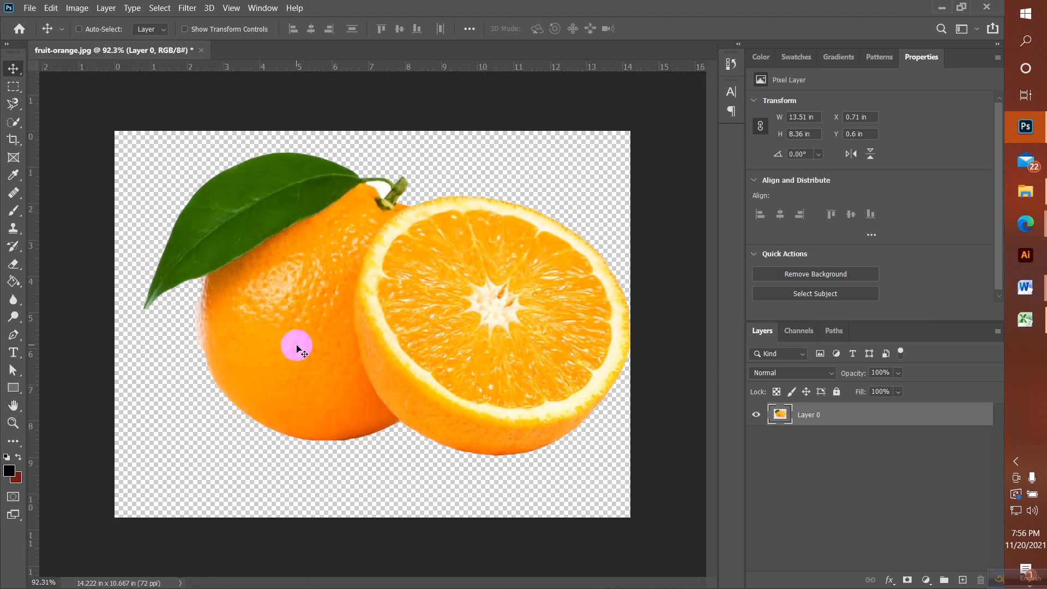
left_click_drag(334, 296, 314, 310)
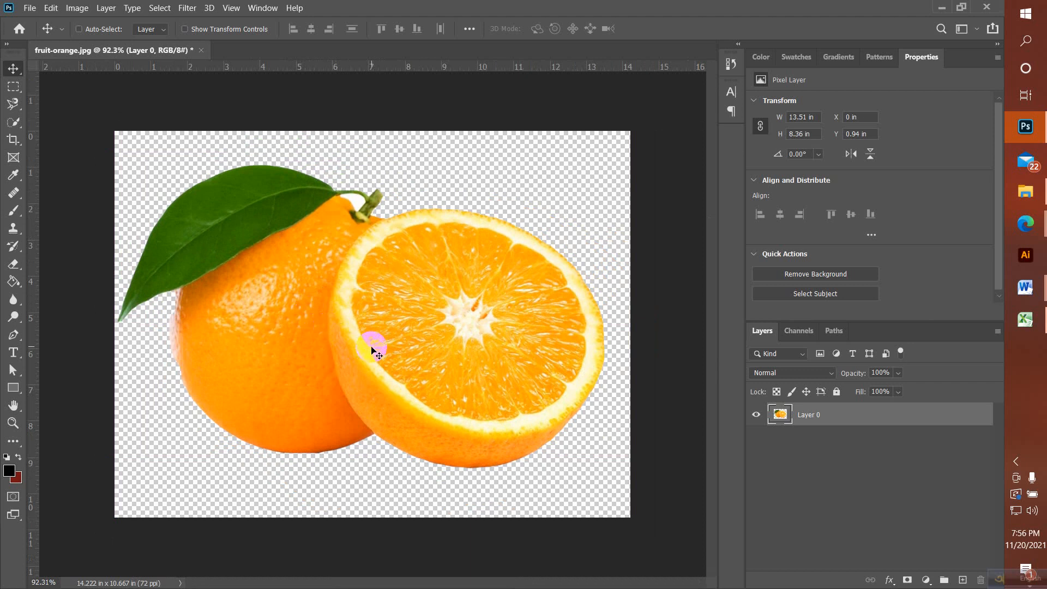
mouse_move(12, 112)
left_mouse_down()
mouse_move(66, 136)
mouse_move(33, 124)
left_mouse_up()
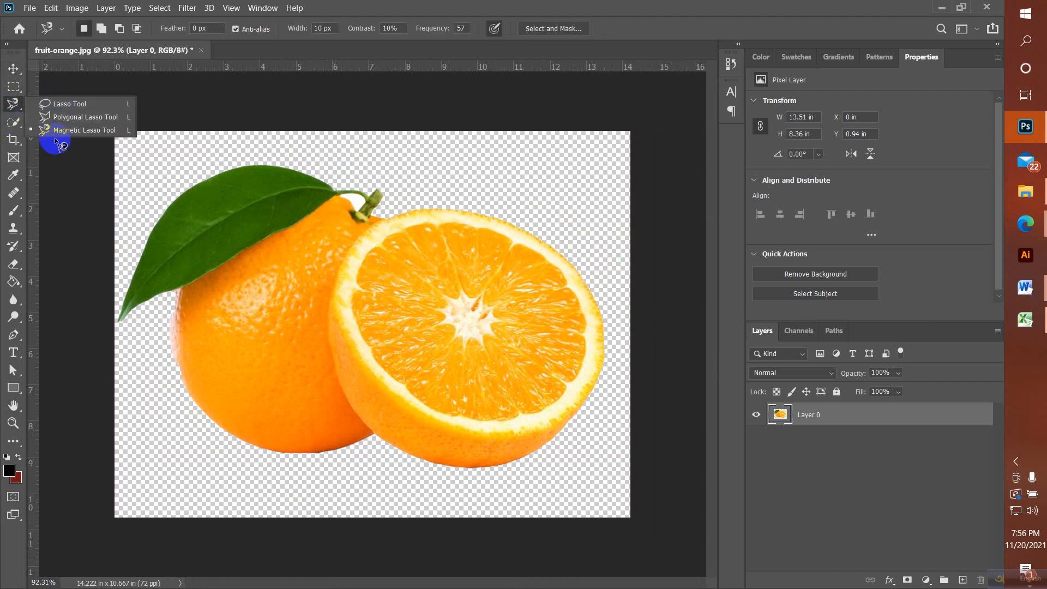
left_click(13, 109)
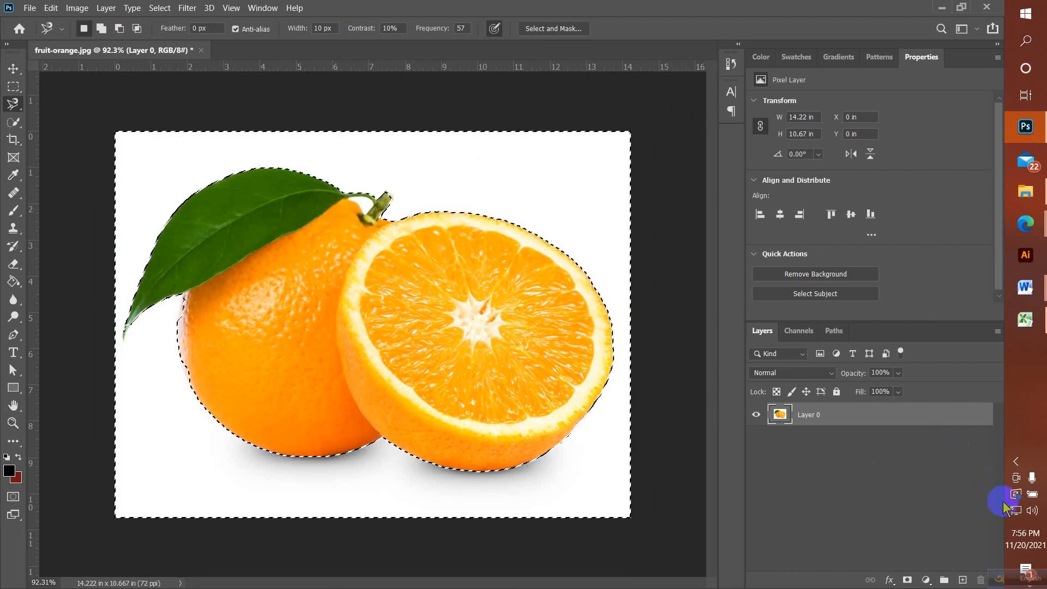
Step: Switch to the Google Meet call, mute and unmute the microphone, check the in-call messages, and return to Photoshop
mouse_move(1025, 223)
left_click(958, 229)
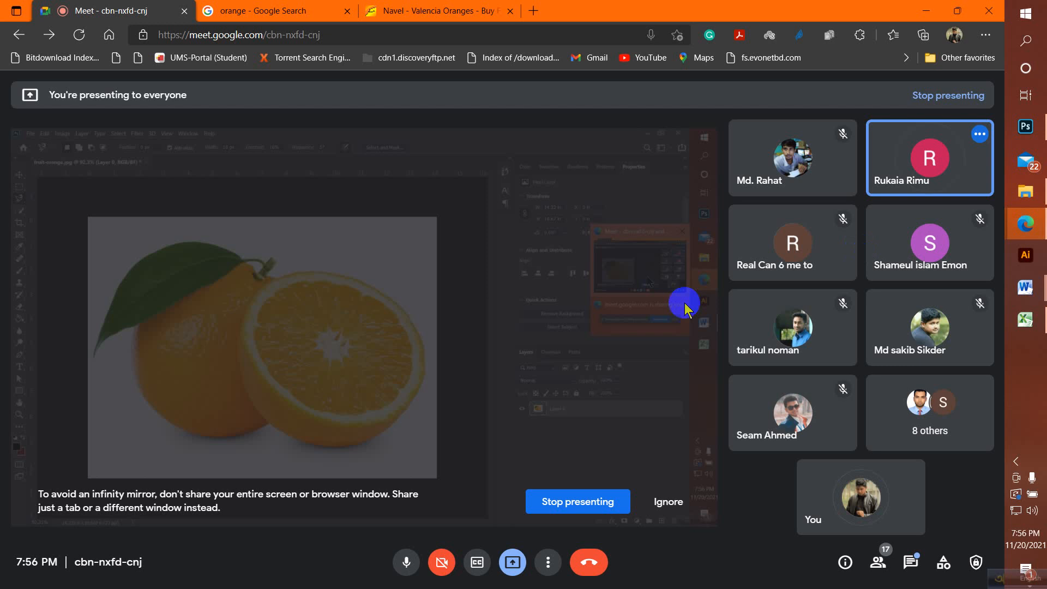
left_click(408, 566)
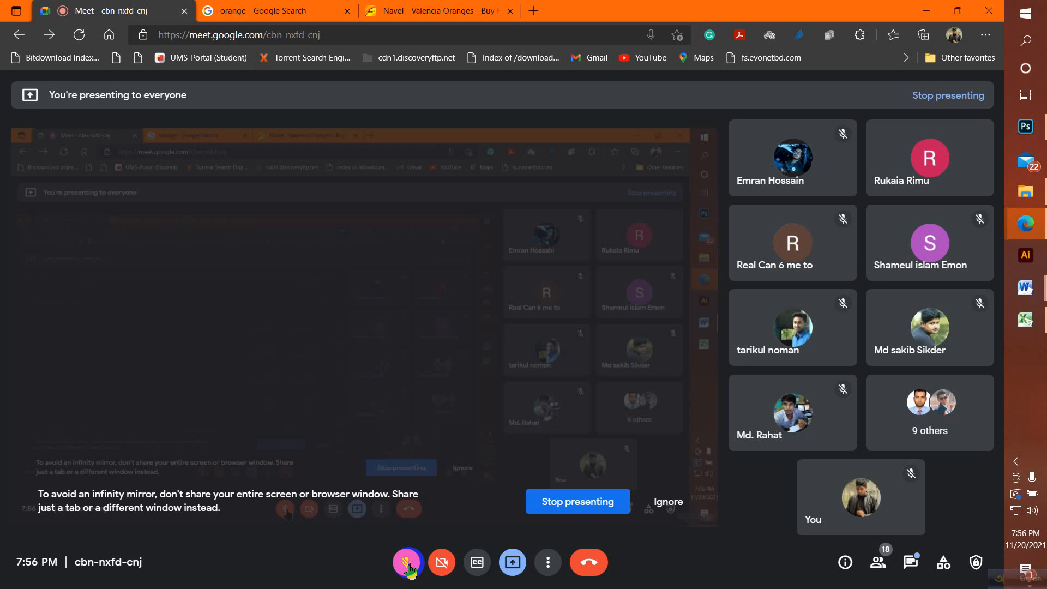
left_click(409, 567)
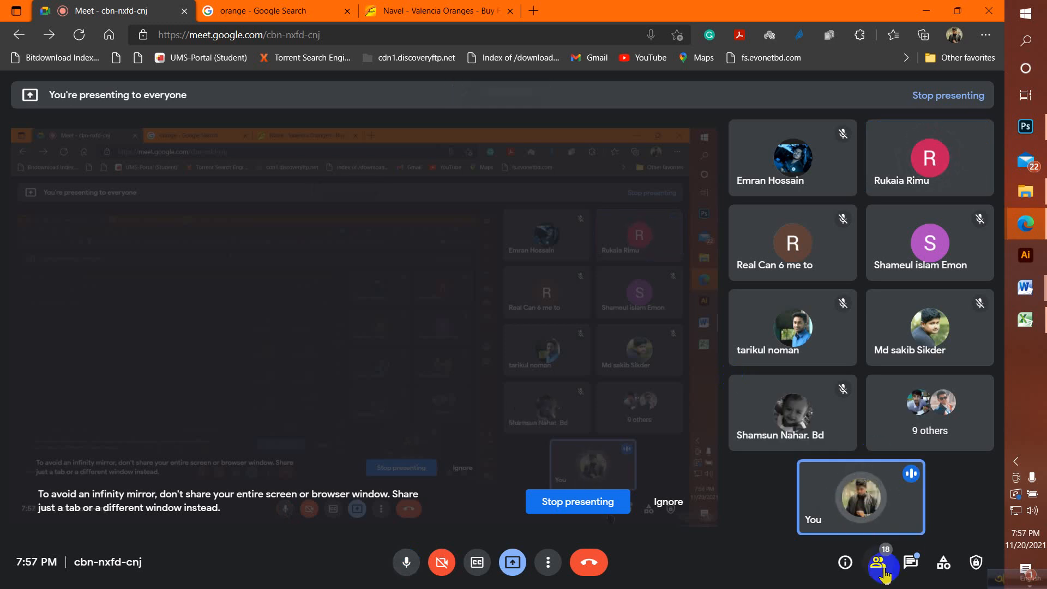
left_click(908, 559)
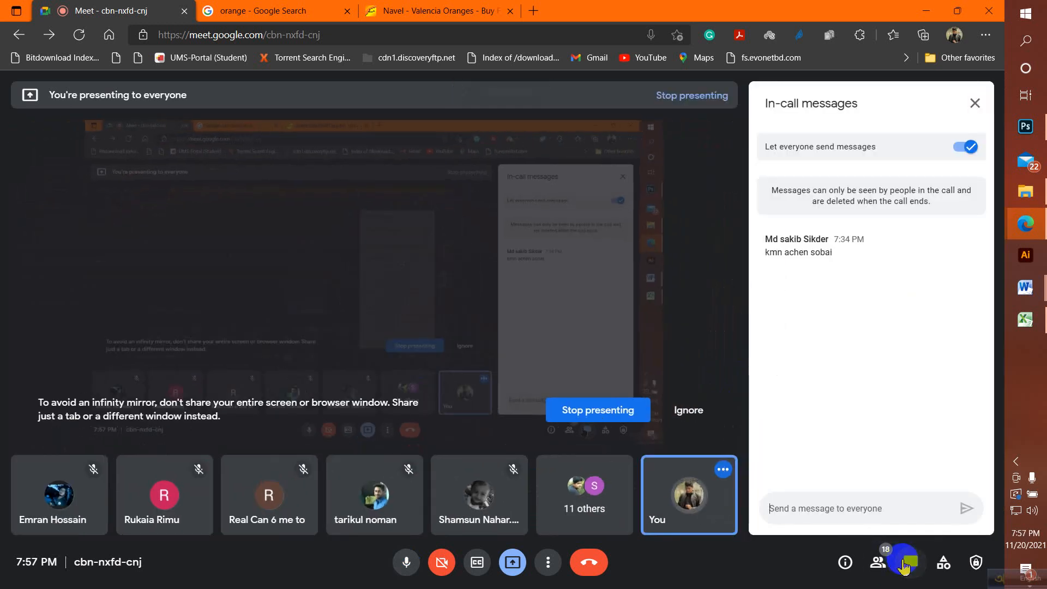
left_click(906, 562)
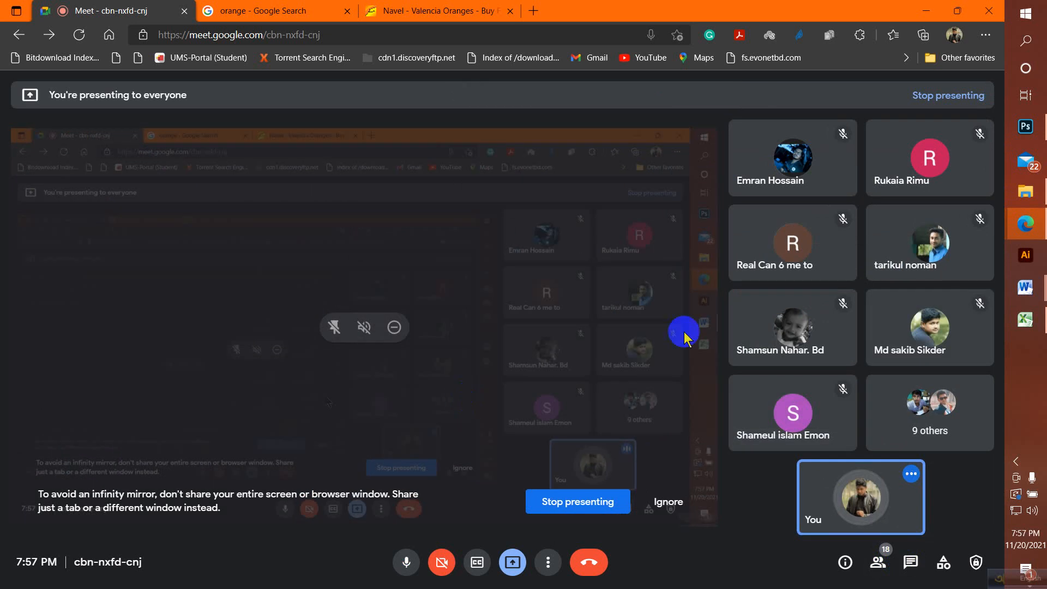
left_click(1025, 129)
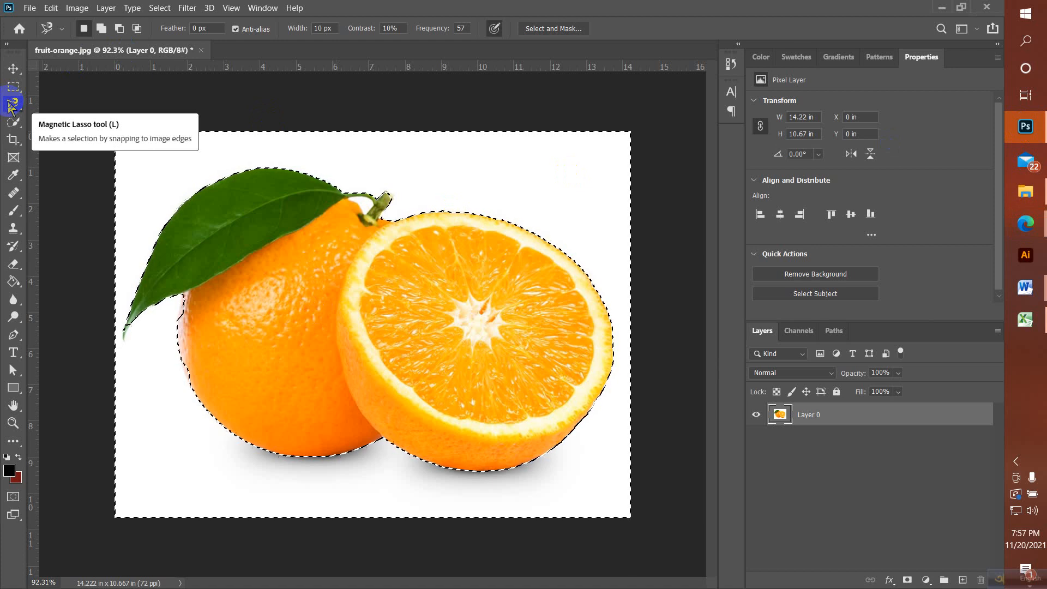
Step: Clear the inverted selection and select the leaf and oranges with the Object Selection Tool, using a rectangle around nearly the whole image
left_click(13, 68)
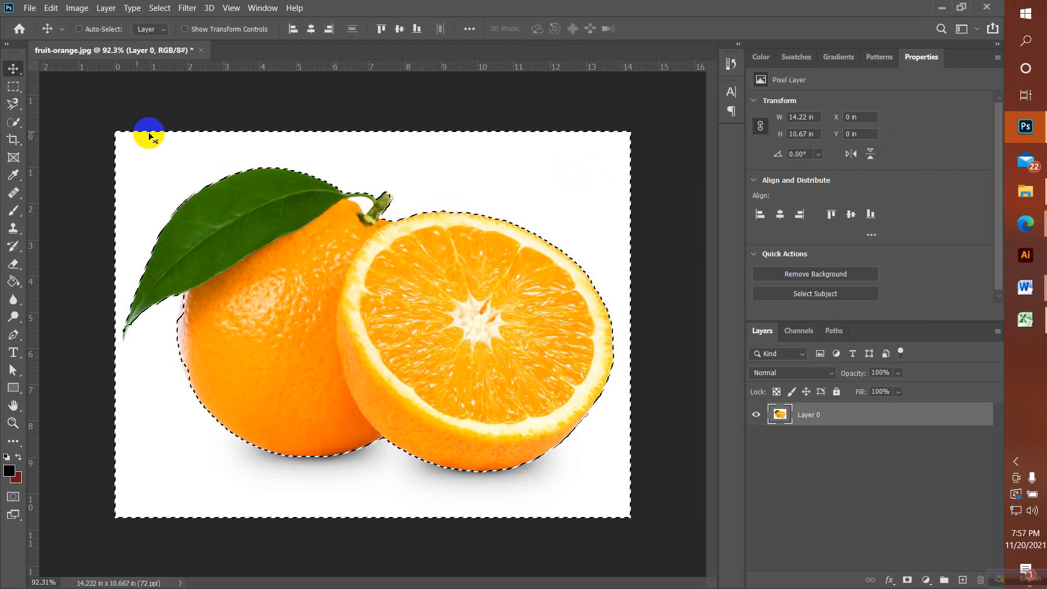
key("ctrl+d")
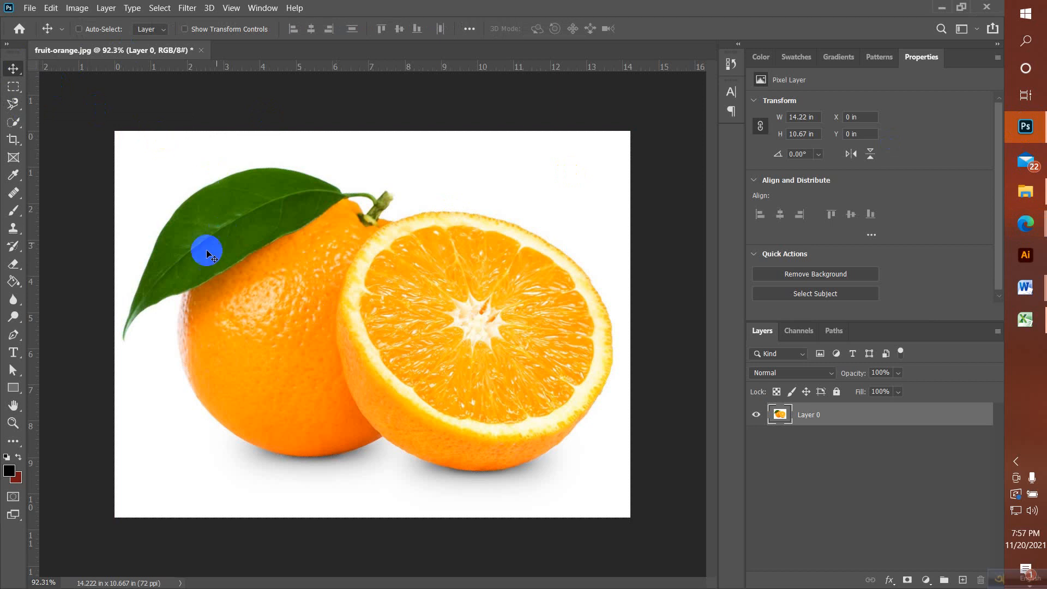
left_click(13, 125)
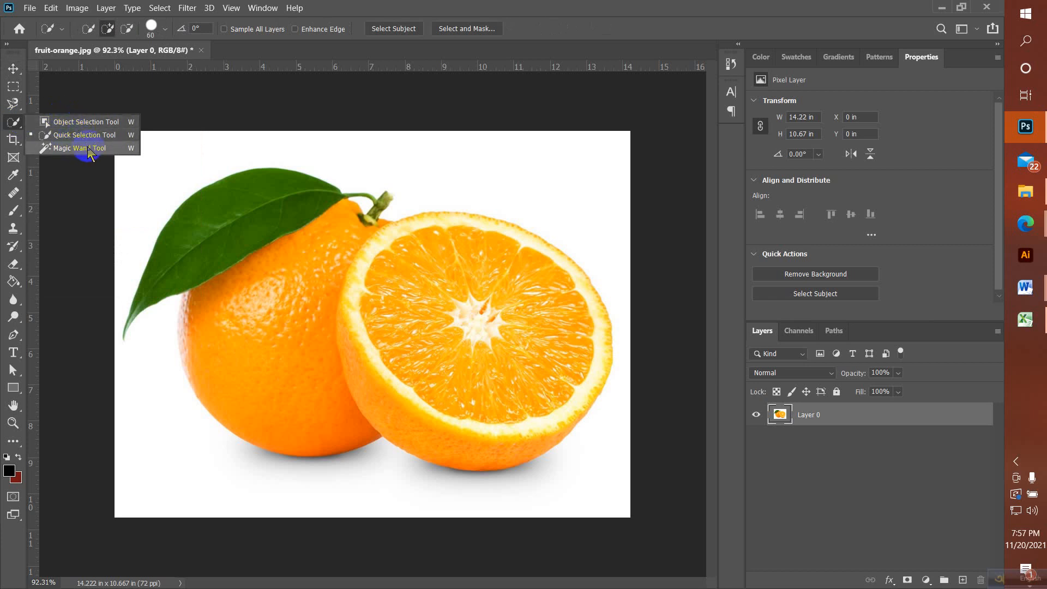
left_click(58, 121)
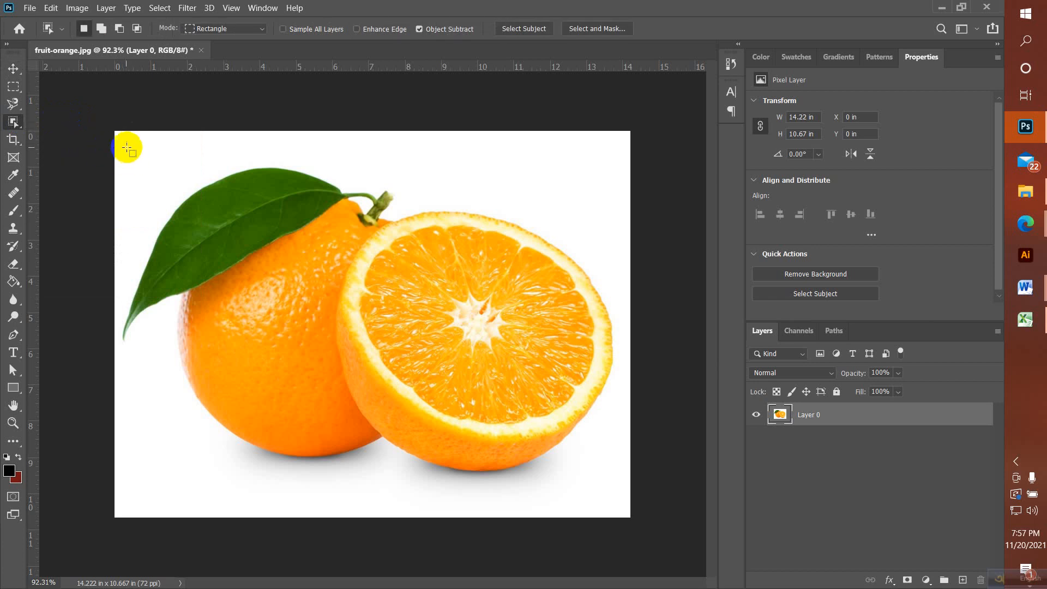
left_click_drag(118, 133, 626, 511)
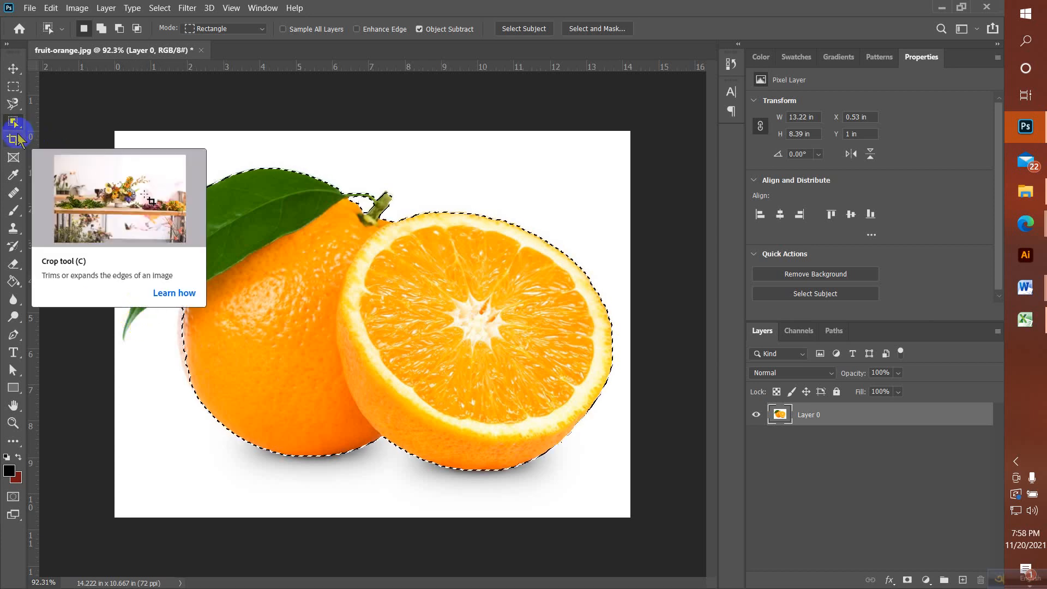
Step: Clear the object selection around the oranges and activate the Quick Selection Tool
key("ctrl+d")
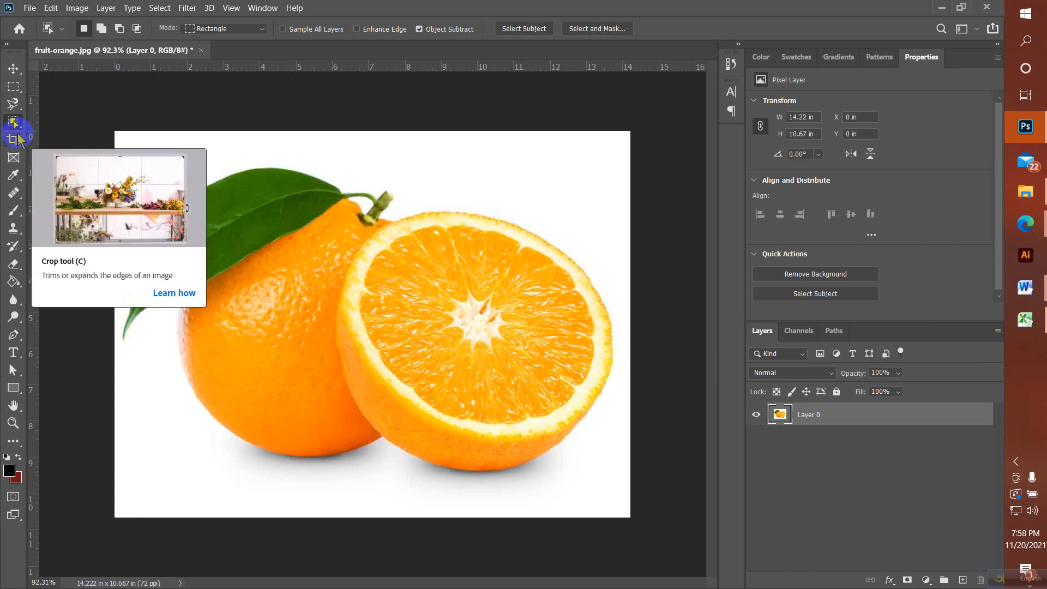
left_click_drag(15, 127, 50, 139)
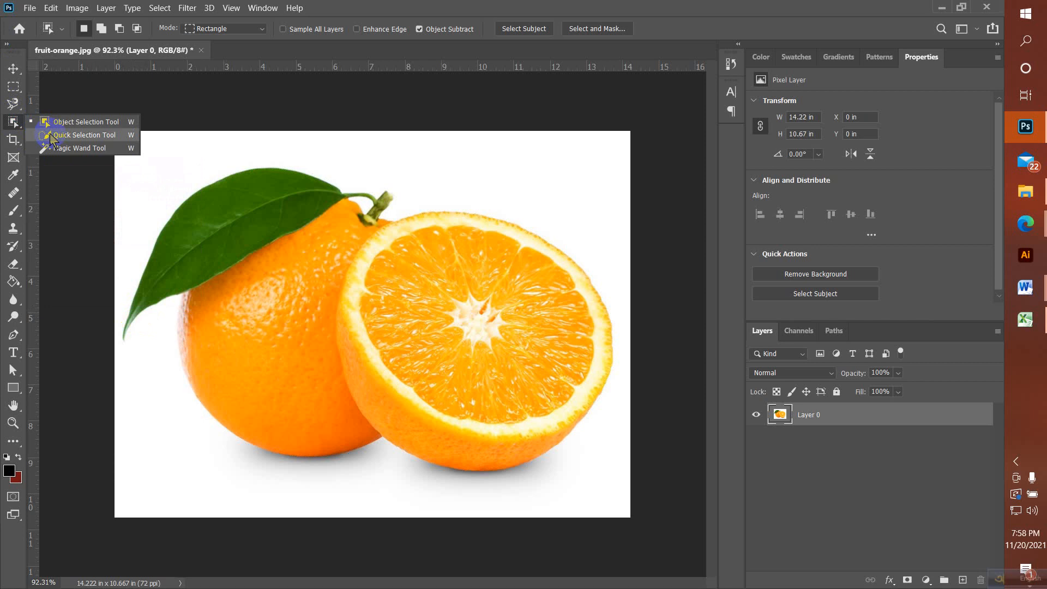
left_click_drag(57, 139, 12, 125)
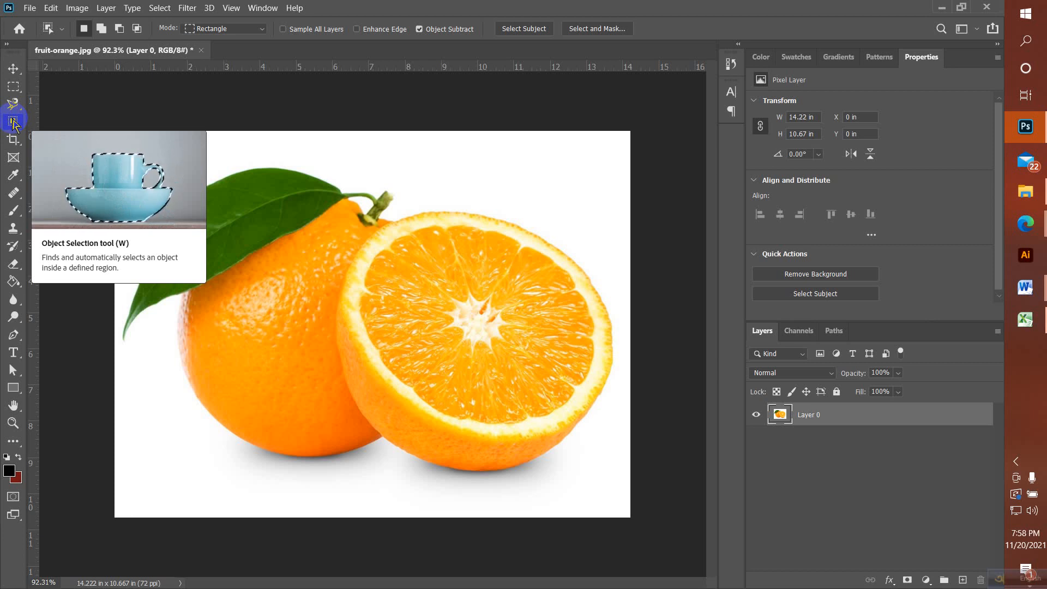
left_click(13, 122)
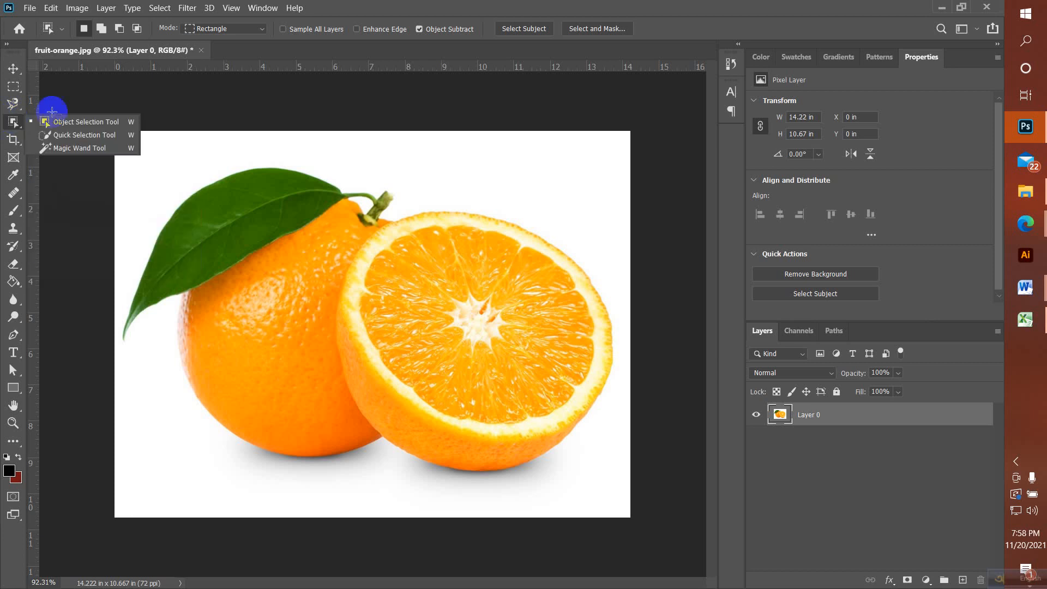
left_click(77, 139)
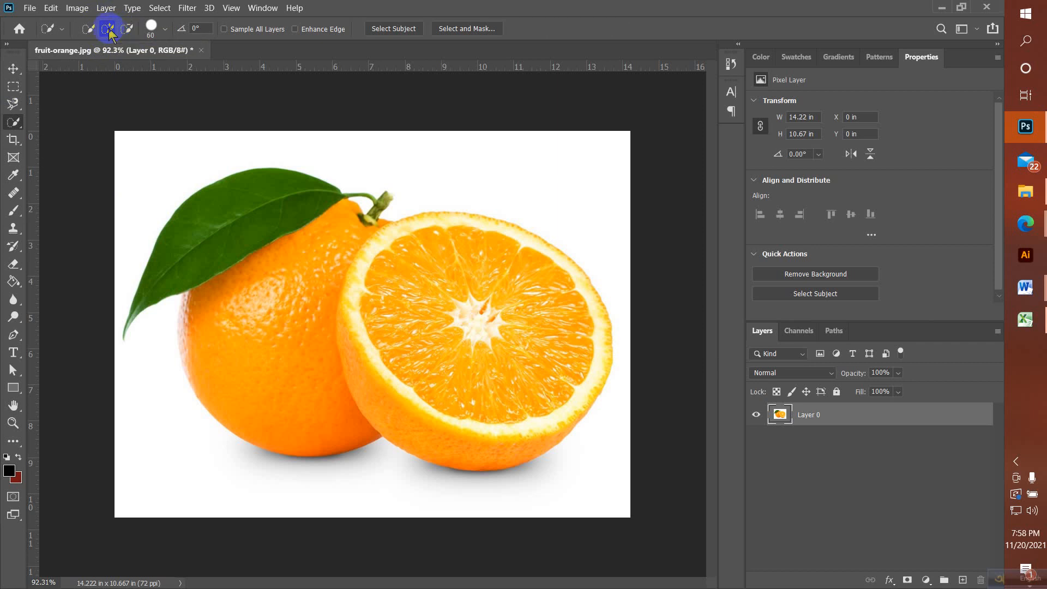
Step: Select the green leaf with the Quick Selection Tool and subtract its upper part toward the stem from the selection
left_click_drag(253, 201, 206, 222)
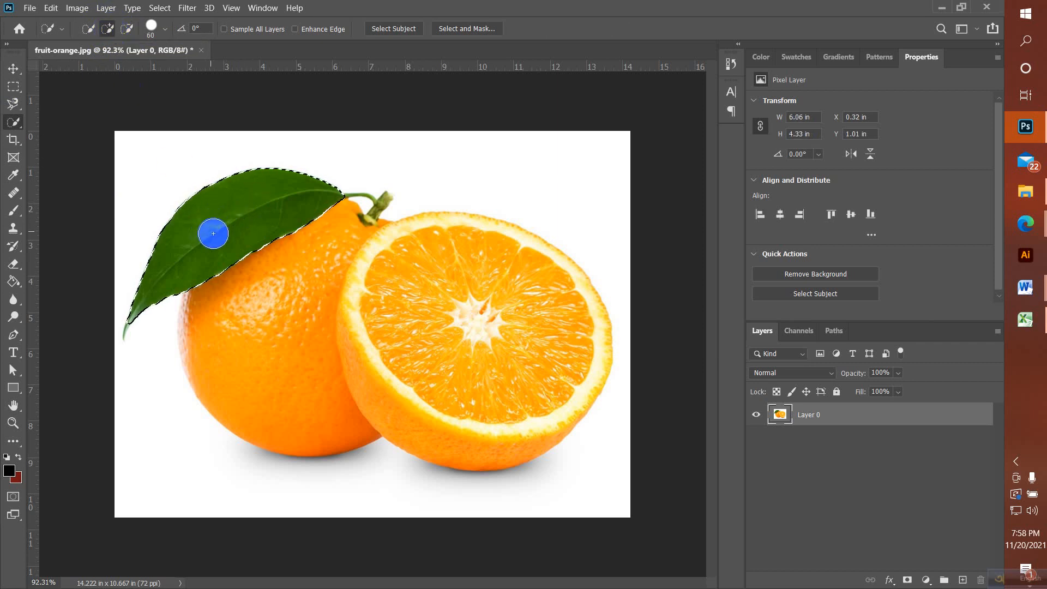
left_click(127, 29)
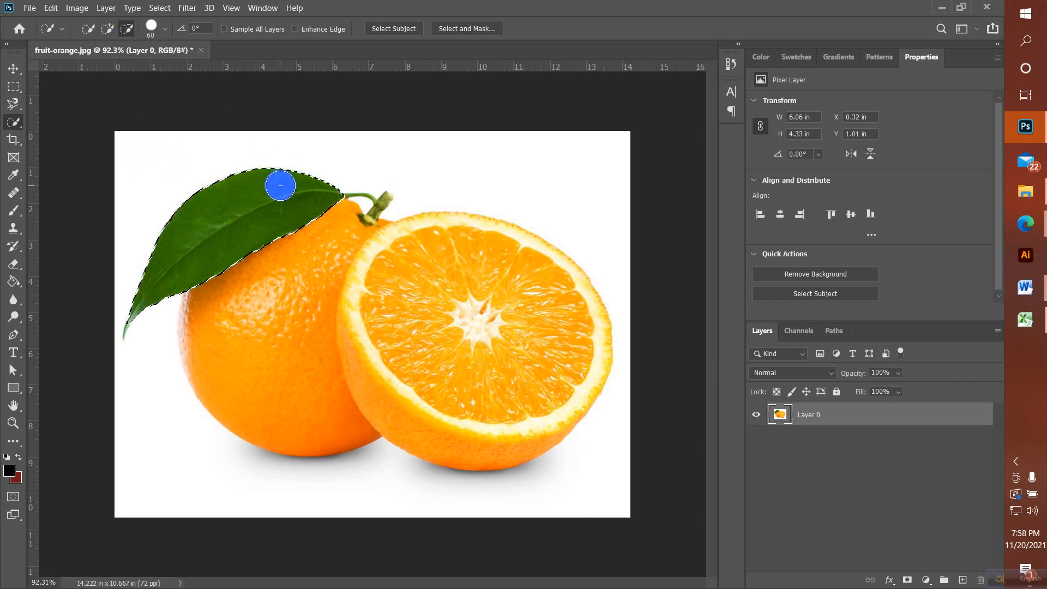
mouse_move(276, 182)
left_mouse_down()
mouse_move(277, 223)
mouse_move(280, 195)
mouse_move(255, 198)
mouse_move(268, 231)
mouse_move(232, 180)
mouse_move(246, 251)
mouse_move(212, 193)
mouse_move(233, 233)
mouse_move(305, 215)
mouse_move(328, 183)
left_mouse_up()
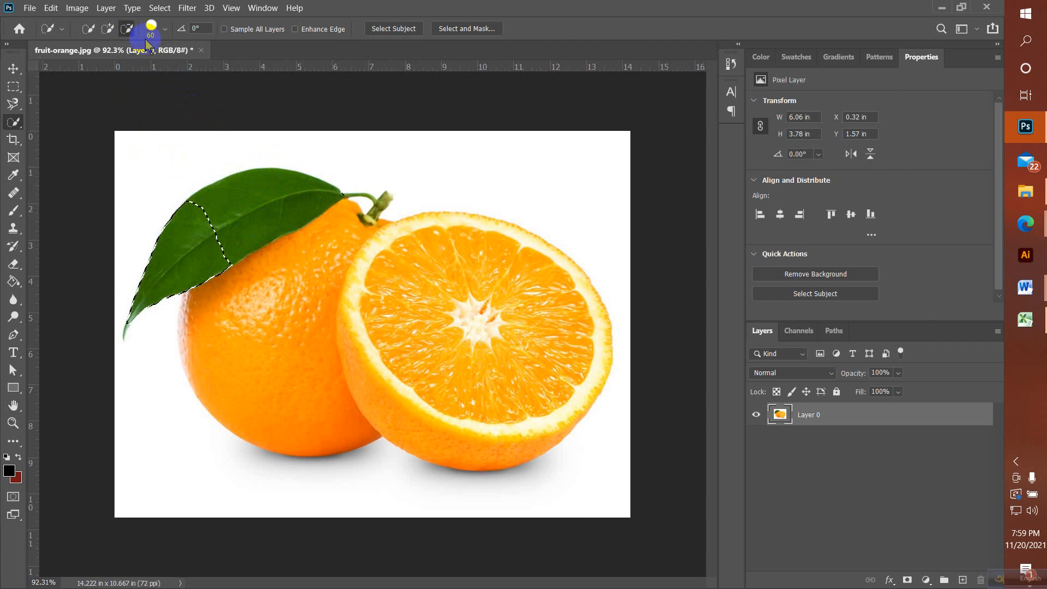
Step: Add the rest of the leaf, the whole orange, the orange half and the stem to the quick selection
left_click(109, 30)
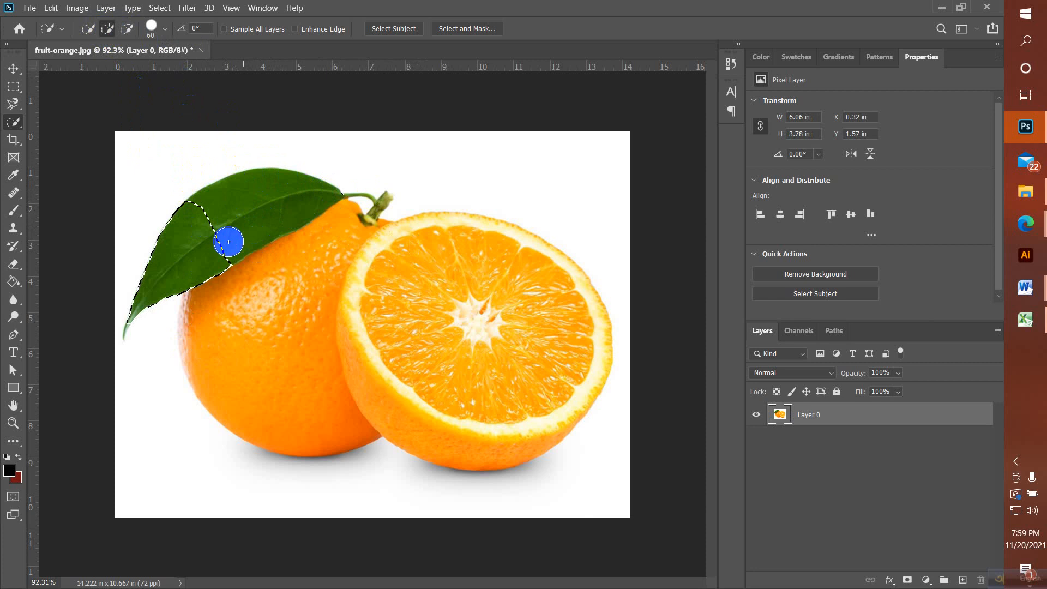
mouse_move(226, 239)
left_mouse_down()
mouse_move(285, 222)
mouse_move(261, 195)
mouse_move(214, 212)
mouse_move(217, 204)
mouse_move(300, 194)
mouse_move(346, 298)
mouse_move(319, 257)
mouse_move(284, 335)
mouse_move(297, 312)
mouse_move(251, 313)
mouse_move(270, 264)
mouse_move(256, 241)
mouse_move(292, 239)
mouse_move(265, 251)
mouse_move(296, 204)
mouse_move(265, 189)
mouse_move(223, 198)
mouse_move(263, 188)
mouse_move(328, 206)
mouse_move(267, 186)
mouse_move(206, 199)
mouse_move(199, 208)
mouse_move(281, 184)
mouse_move(371, 230)
mouse_move(372, 221)
mouse_move(494, 258)
mouse_move(473, 241)
mouse_move(491, 240)
mouse_move(578, 301)
mouse_move(591, 355)
mouse_move(560, 421)
mouse_move(543, 433)
mouse_move(505, 435)
mouse_move(425, 387)
mouse_move(491, 359)
mouse_move(310, 349)
mouse_move(330, 343)
mouse_move(197, 304)
mouse_move(203, 369)
mouse_move(194, 306)
mouse_move(283, 344)
left_mouse_up()
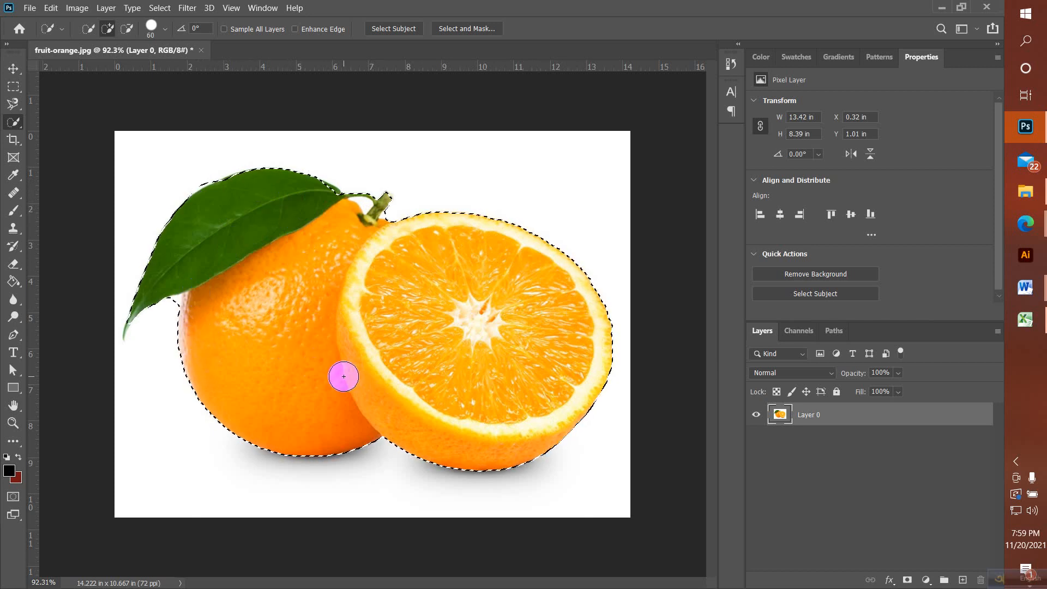
mouse_move(344, 376)
left_mouse_down()
mouse_move(389, 260)
mouse_move(363, 221)
left_mouse_up()
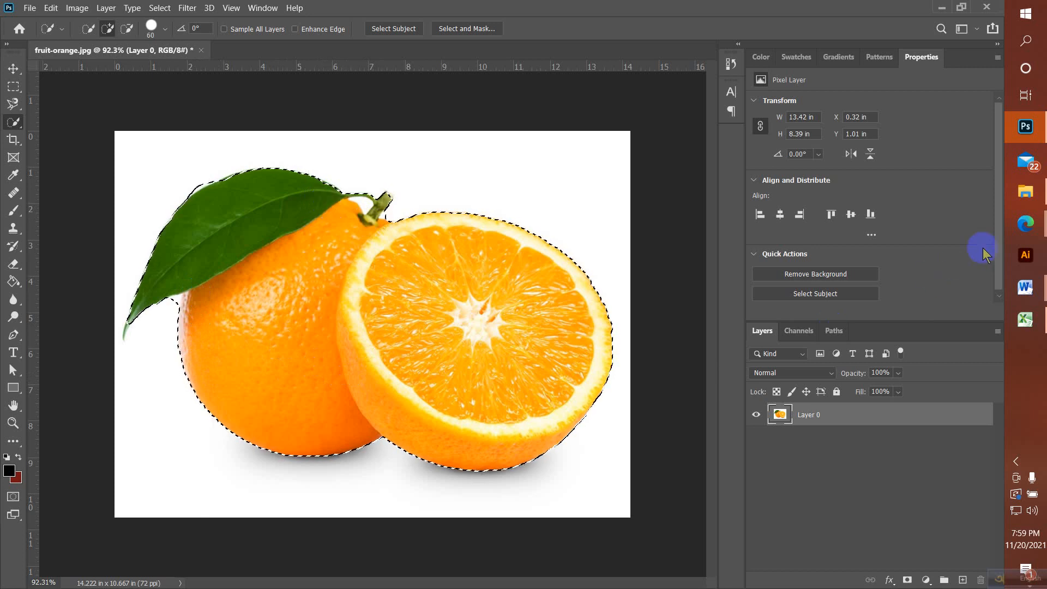
Step: Switch to the Google Meet call, admit the waiting participant, and return to Photoshop
left_click(1025, 223)
left_click(960, 221)
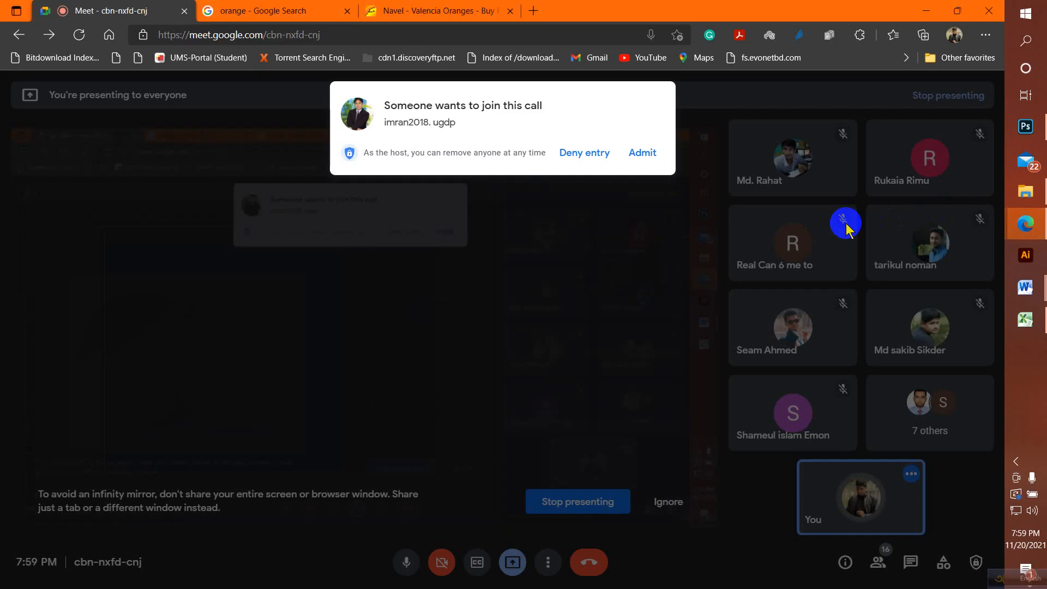
left_click(638, 156)
left_click(1025, 127)
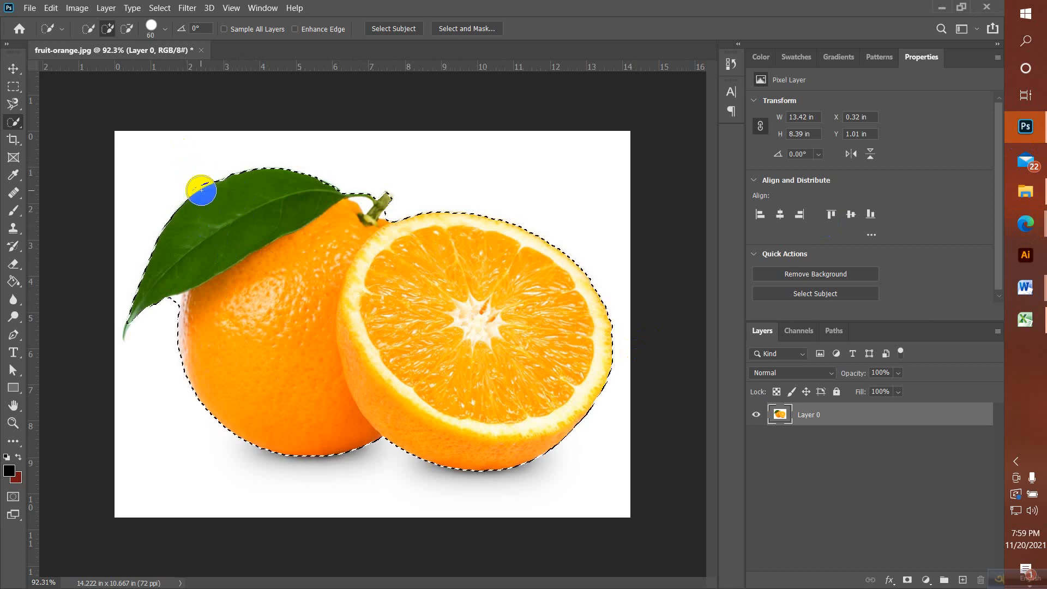
Step: Examine the selection outline up close around the leaf's edge, the gap below the leaf and the stem
scroll(201, 190, "up", 4)
scroll(150, 167, "down", 4)
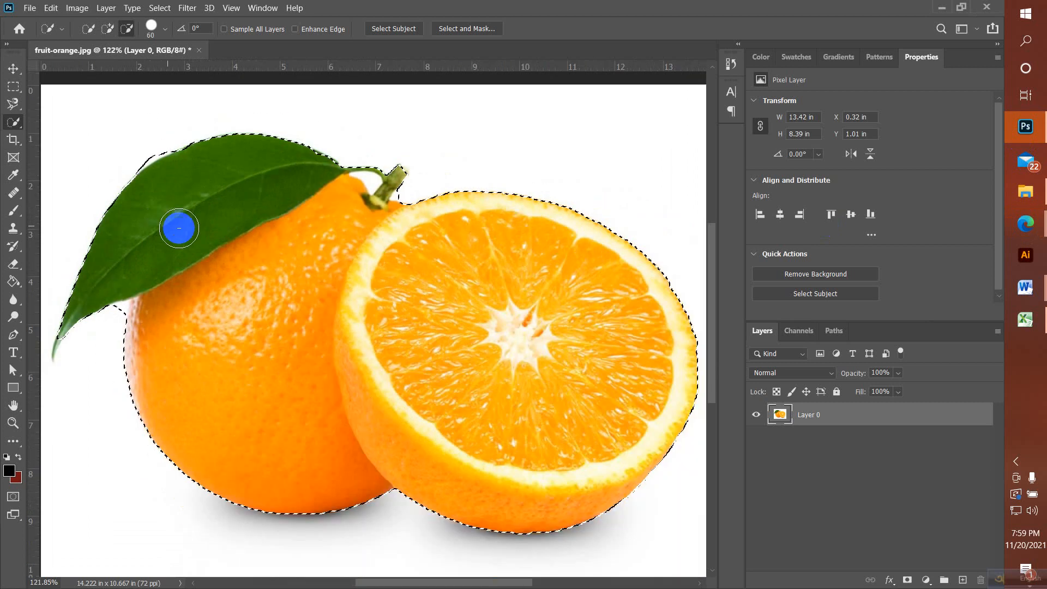
scroll(114, 310, "up", 6)
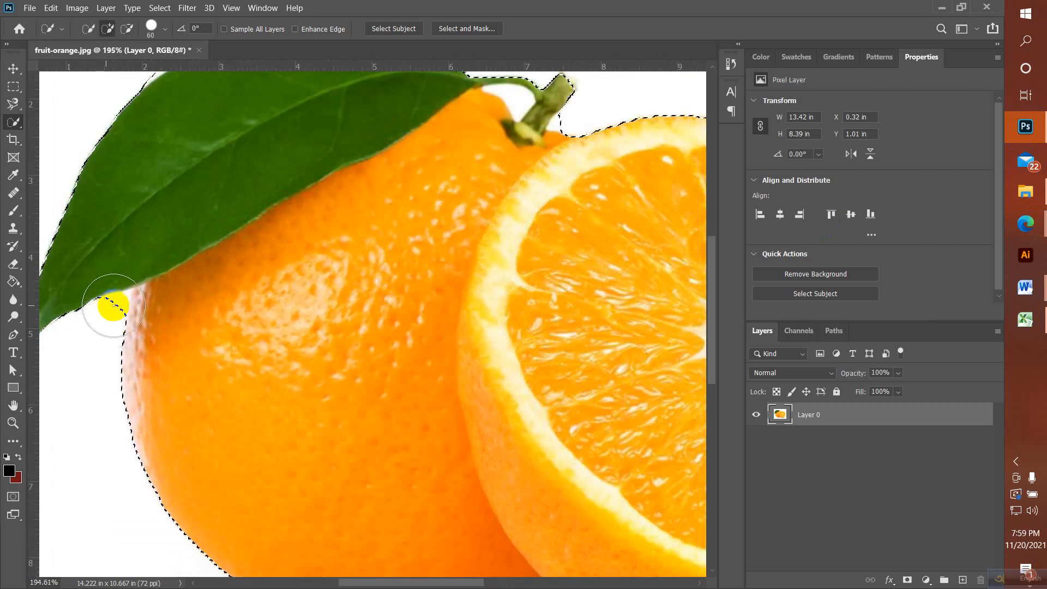
scroll(122, 299, "down", 1)
scroll(126, 299, "down", 3)
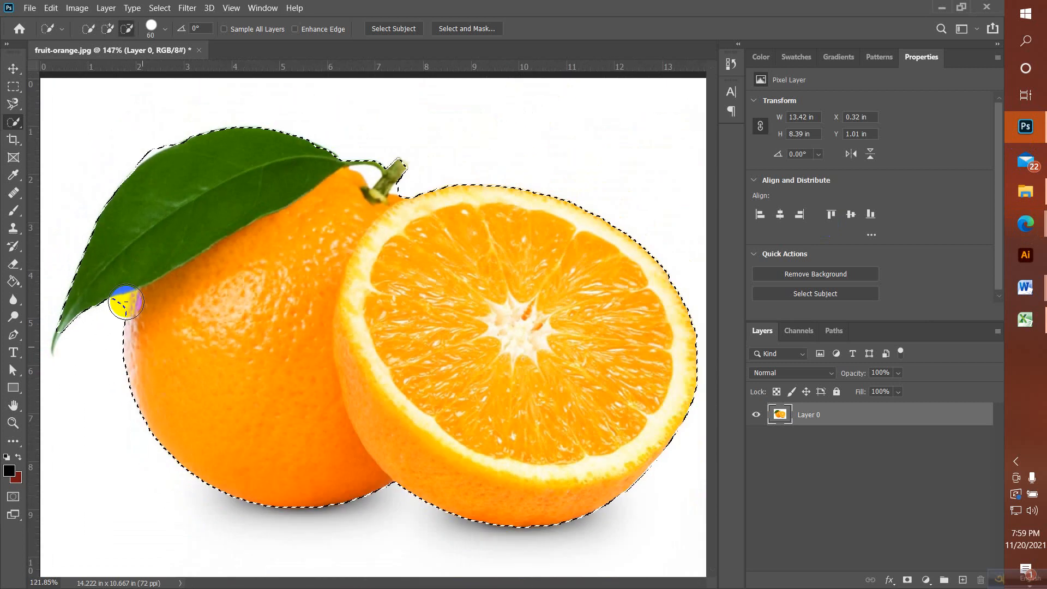
scroll(376, 176, "up", 3)
scroll(363, 182, "up", 3)
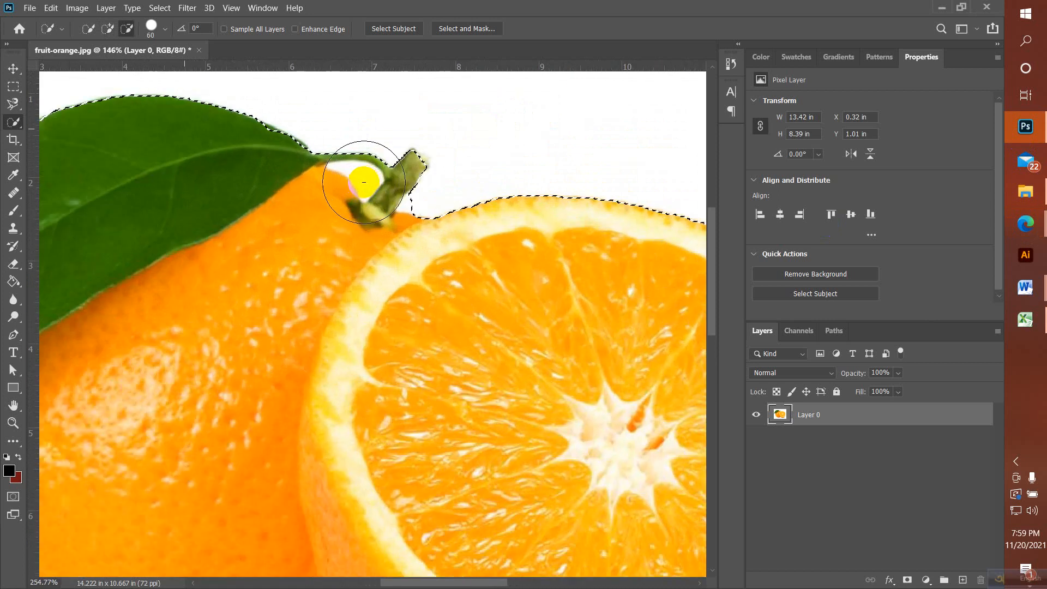
scroll(366, 204, "down", 6)
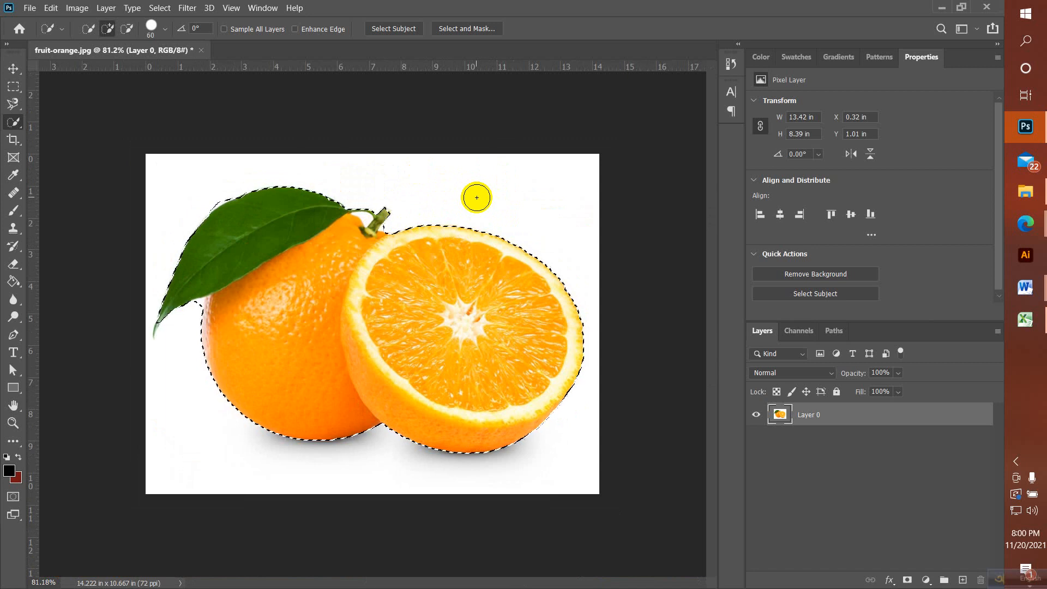
Step: Reduce the Quick Selection brush size to 33 px and try an even smaller size
left_click(496, 253)
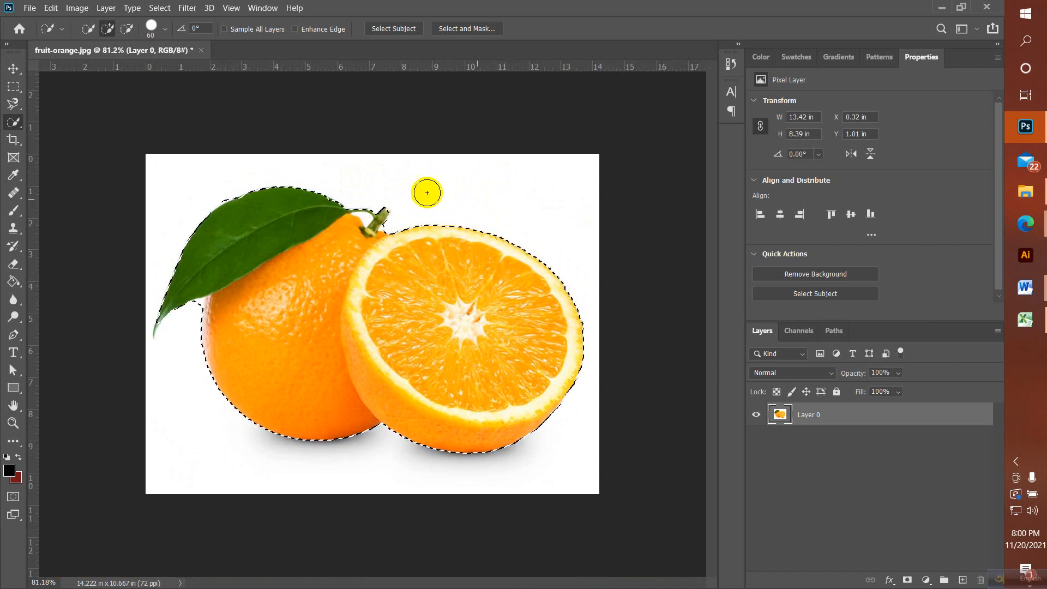
left_click(164, 29)
left_click(165, 30)
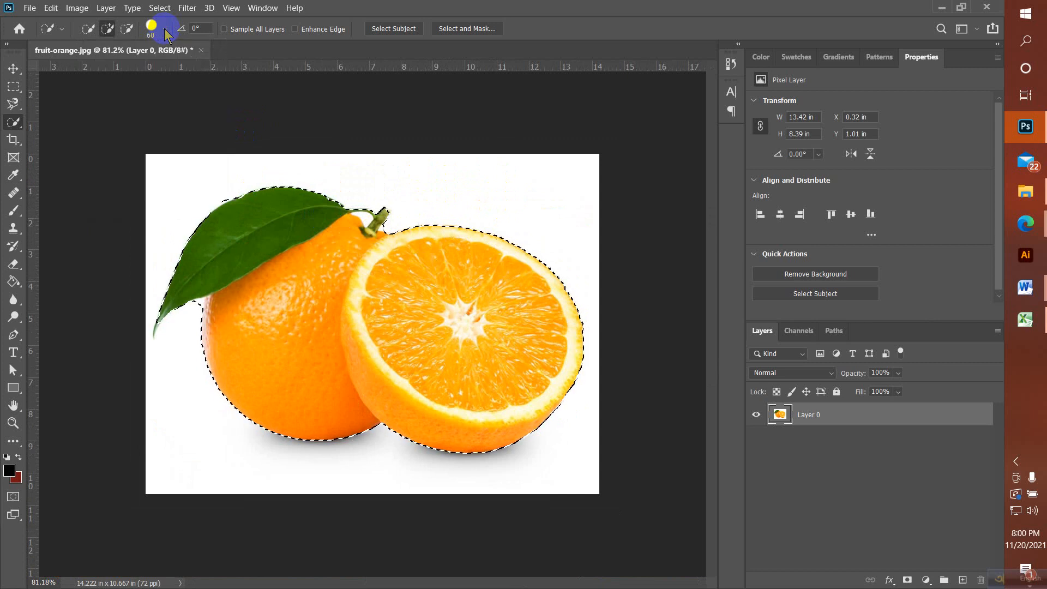
left_click(165, 31)
left_click_drag(128, 69, 109, 67)
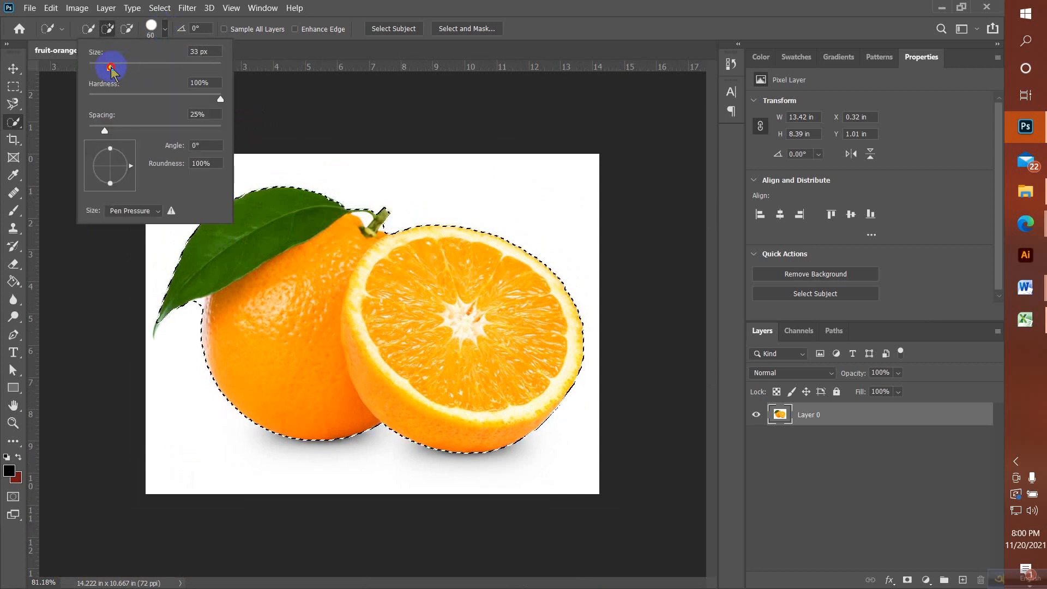
left_click(153, 28)
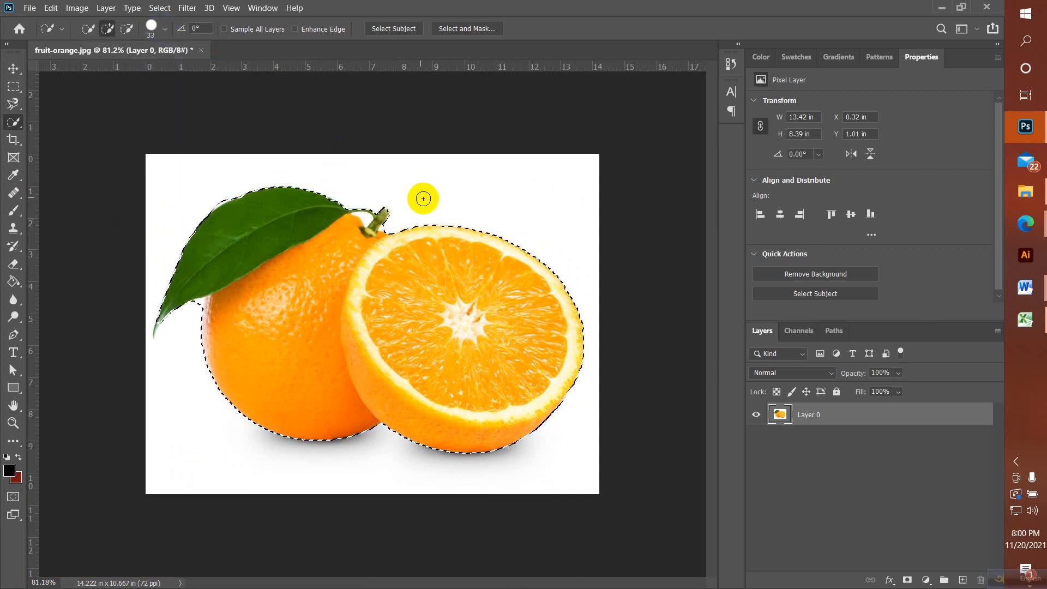
left_click(151, 25)
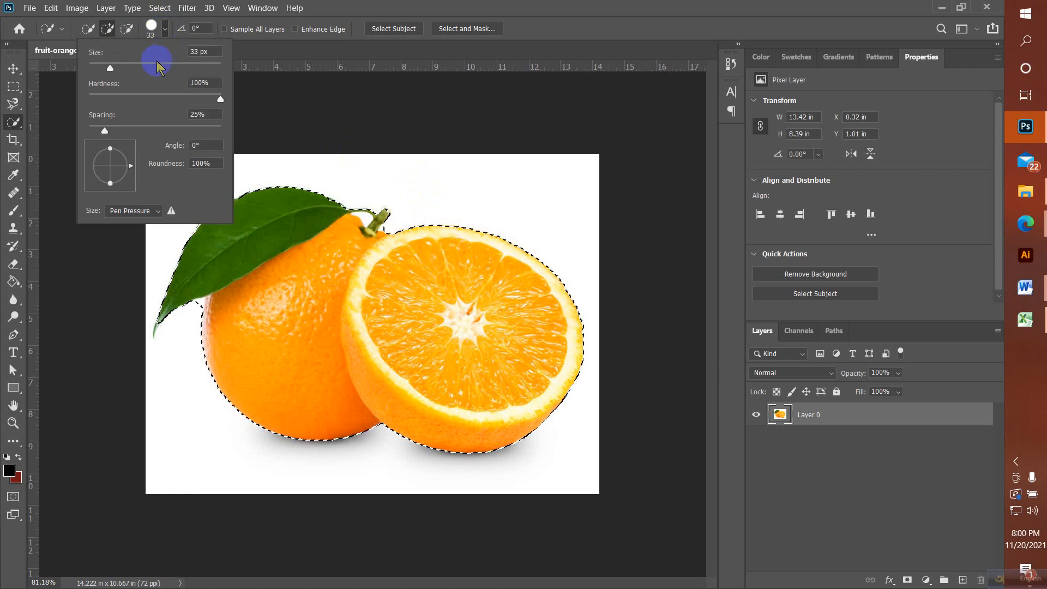
left_click_drag(109, 69, 101, 70)
left_click(166, 28)
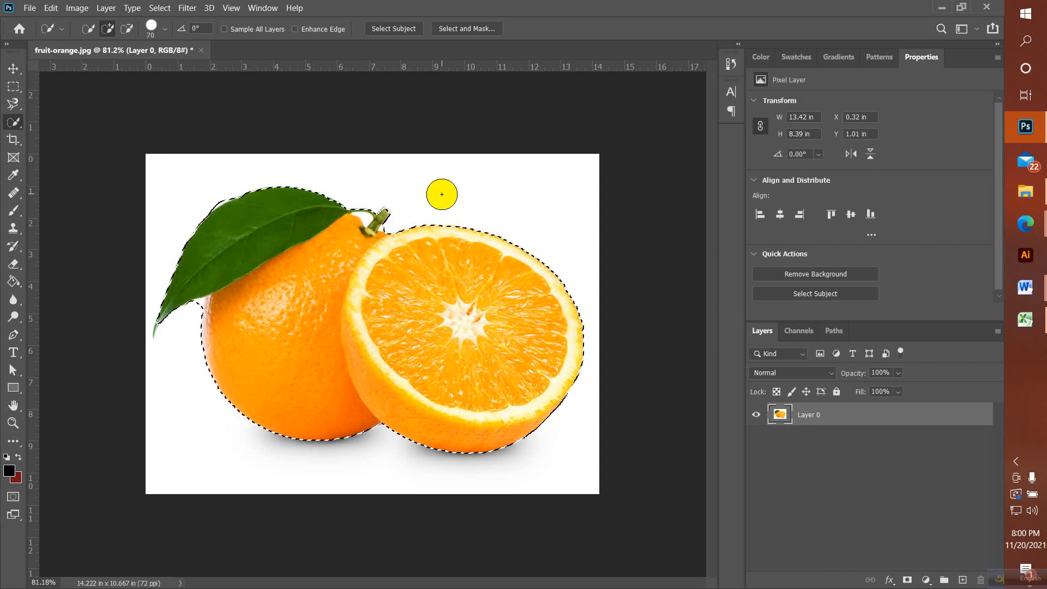
Step: Enlarge the Quick Selection brush in increments to 300 px
key("bracketright")
key("bracketright")
key("bracketright")
key("bracketright")
key("bracketright")
key("bracketright")
key("bracketright")
key("bracketright")
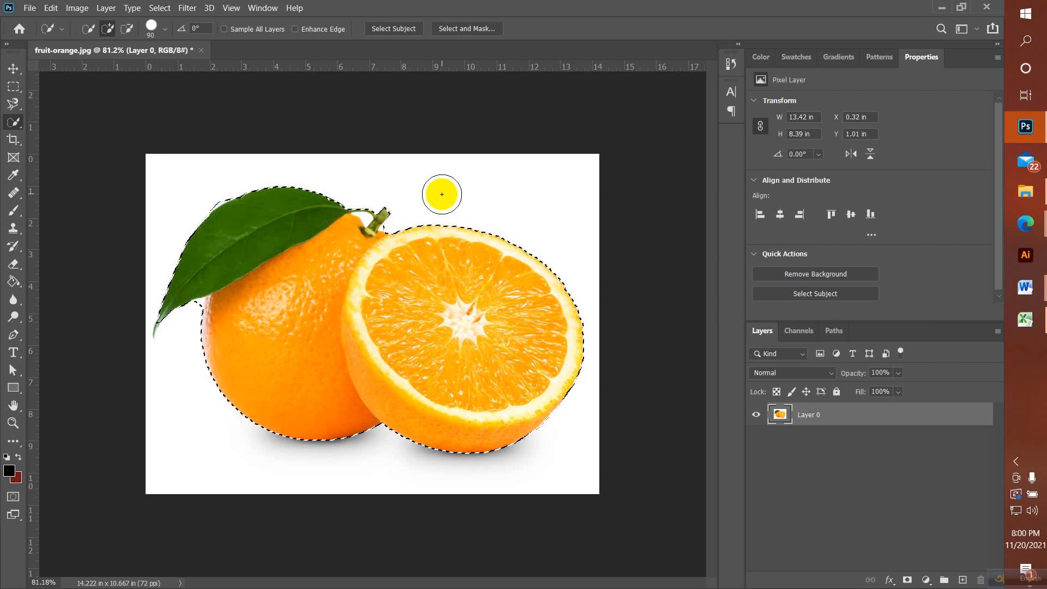
key("bracketright")
key("bracketright")
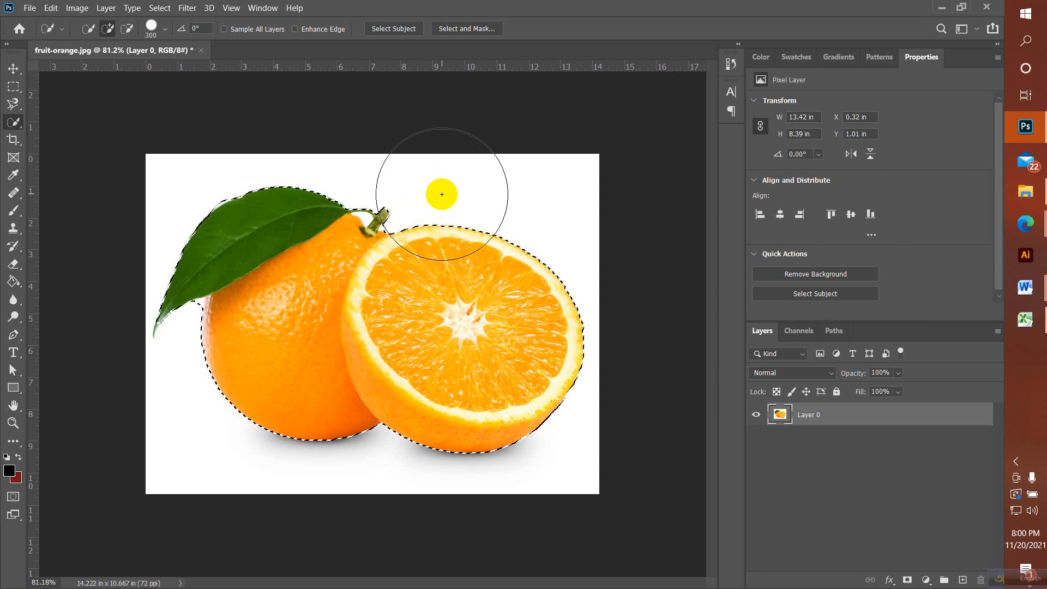
Step: Shrink the Quick Selection brush in increments to 20 px
key("bracketleft")
key("bracketleft")
key("bracketleft")
key("bracketleft")
key("bracketleft")
key("bracketleft")
key("bracketleft")
key("bracketleft")
key("bracketleft")
key("bracketleft")
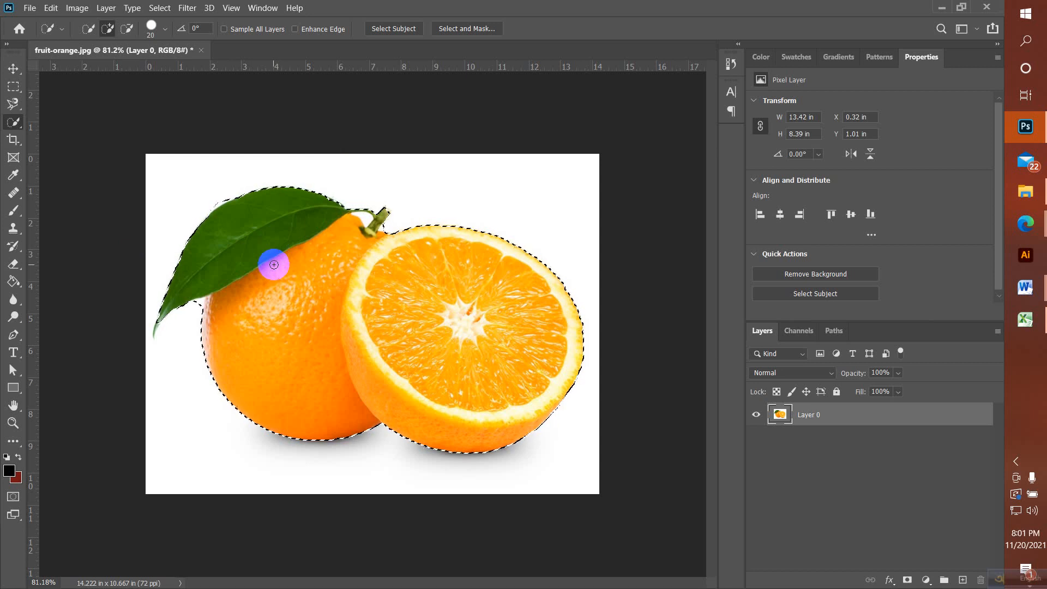
Step: Set the Quick Selection Tool to subtract from the selection and bring the leaf's upper edge into close view
left_click(127, 30)
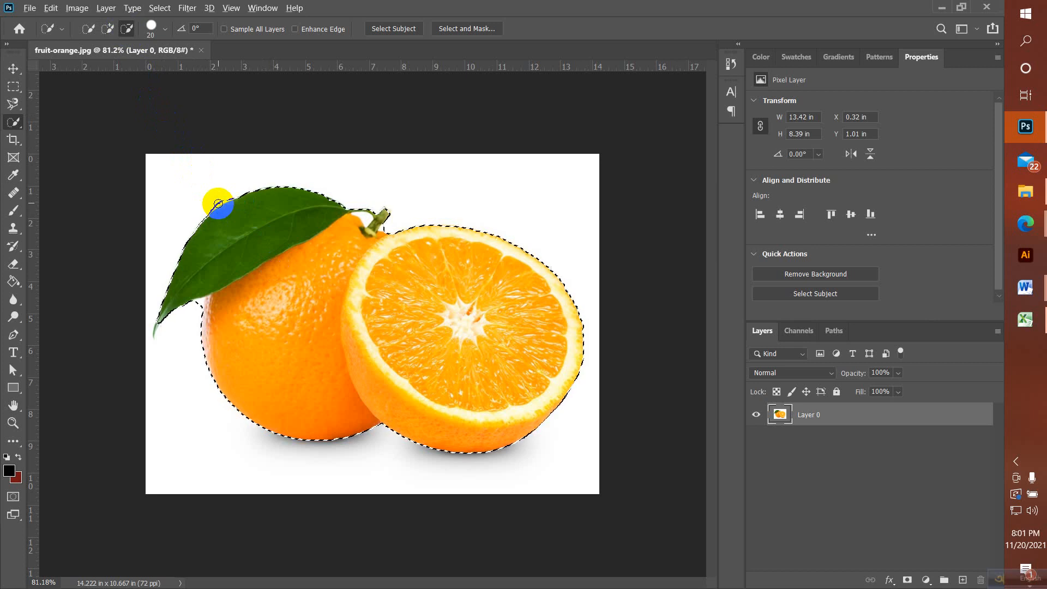
scroll(218, 203, "up", 3)
scroll(218, 204, "up", 2)
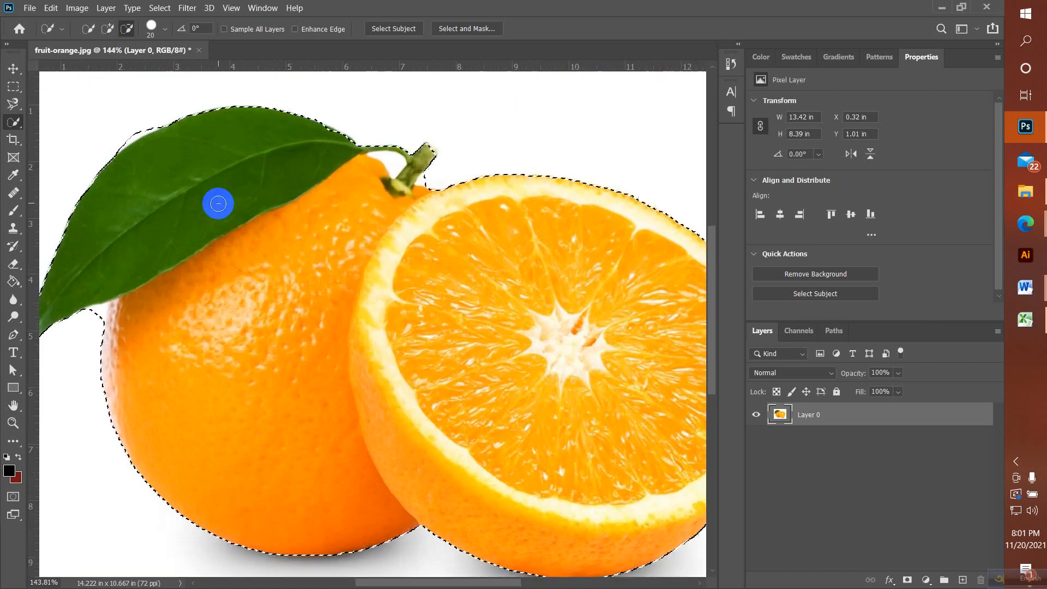
mouse_move(156, 166)
left_mouse_down()
mouse_move(238, 276)
mouse_move(164, 185)
left_mouse_up()
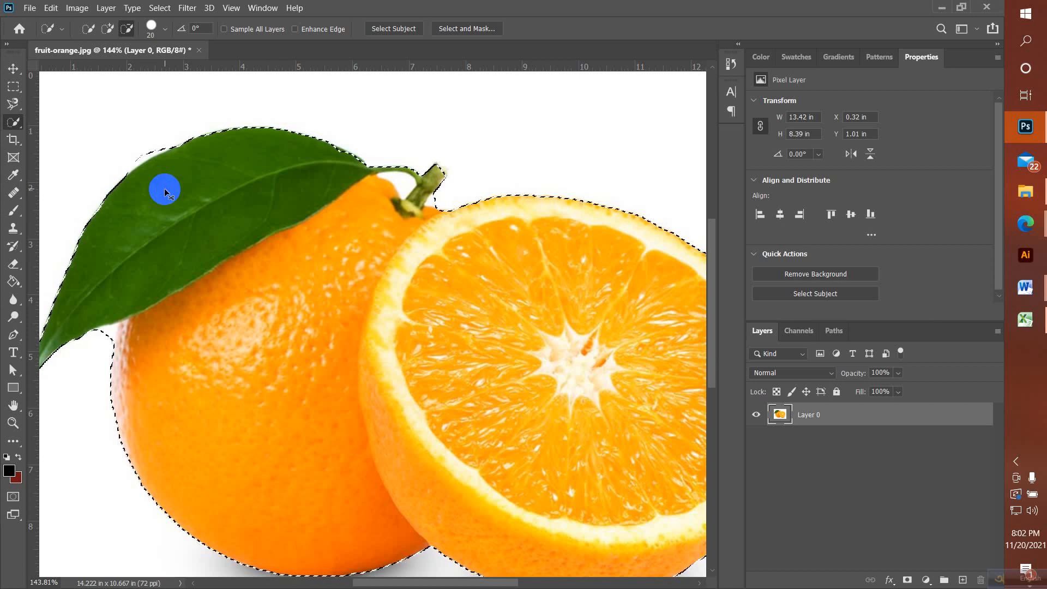
Step: Examine the selection outline around the oranges and leaf at magnifications between 100% and 300%, ending on the whole leaf at 200%
key("ctrl+plus")
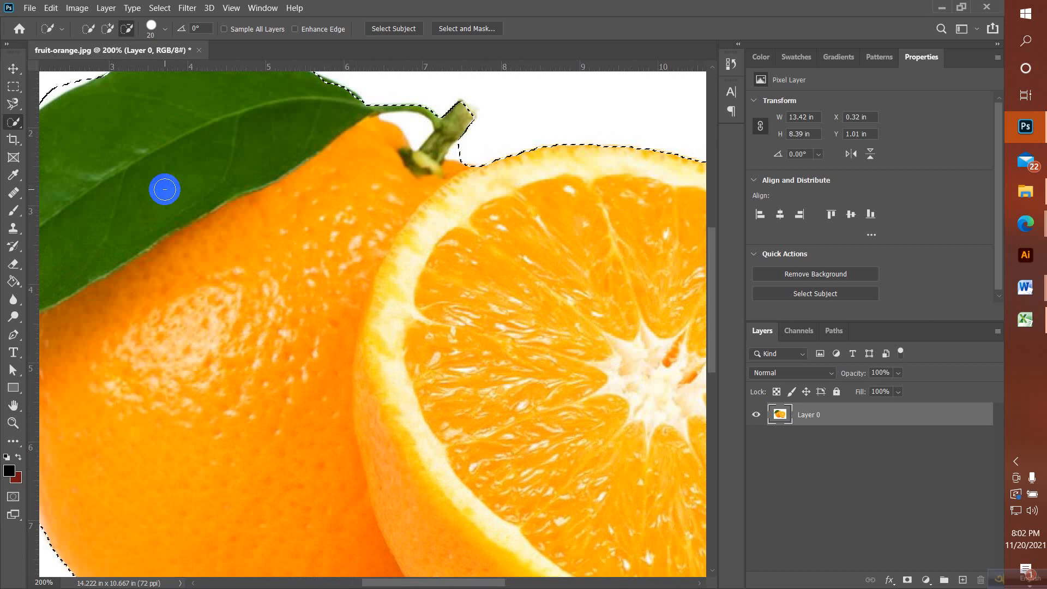
key("ctrl+plus")
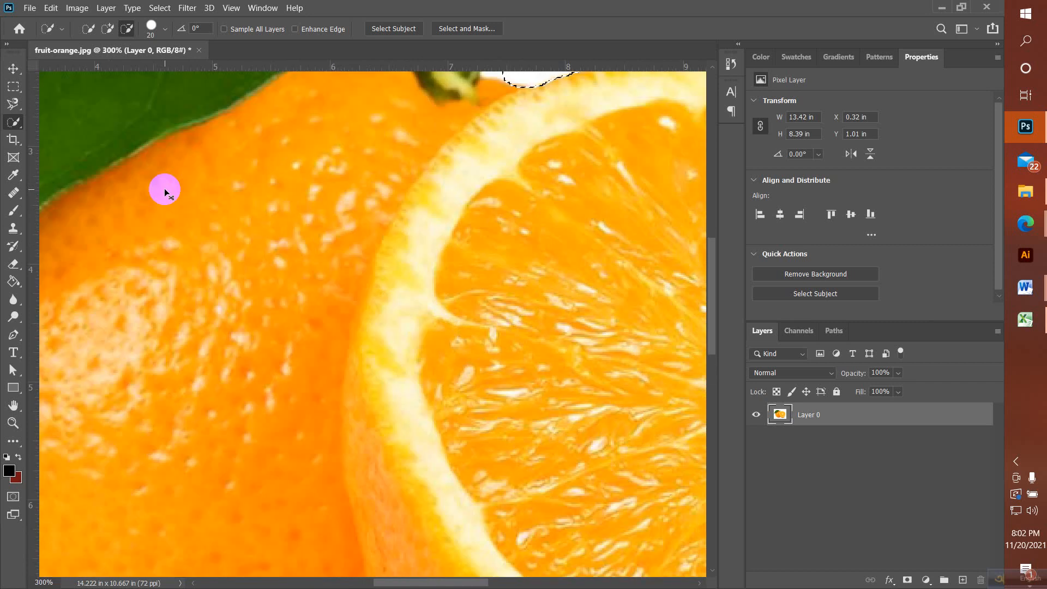
key("ctrl+minus")
key("ctrl+minus")
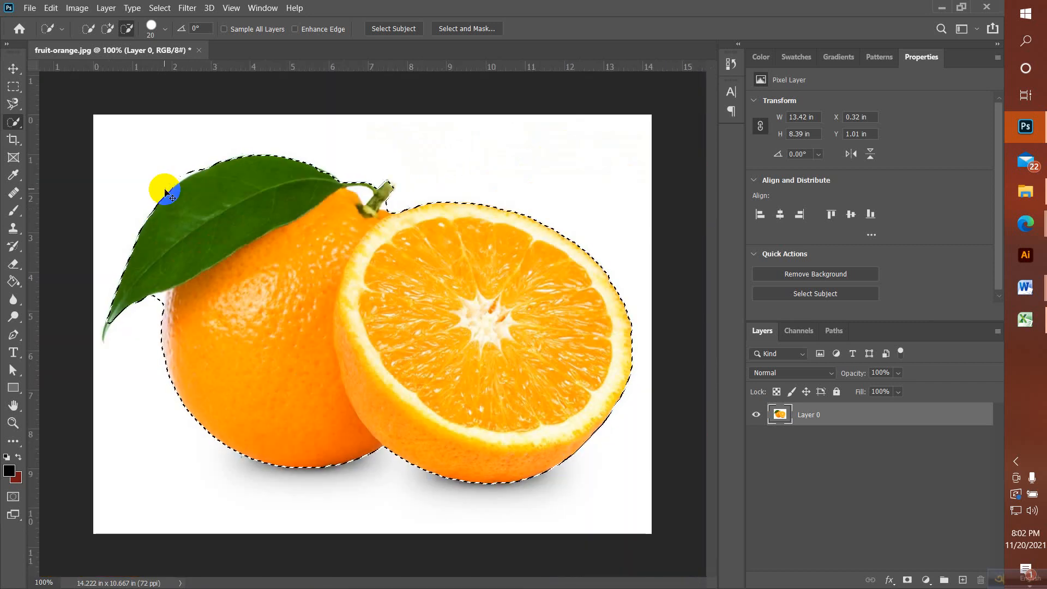
key("ctrl+plus")
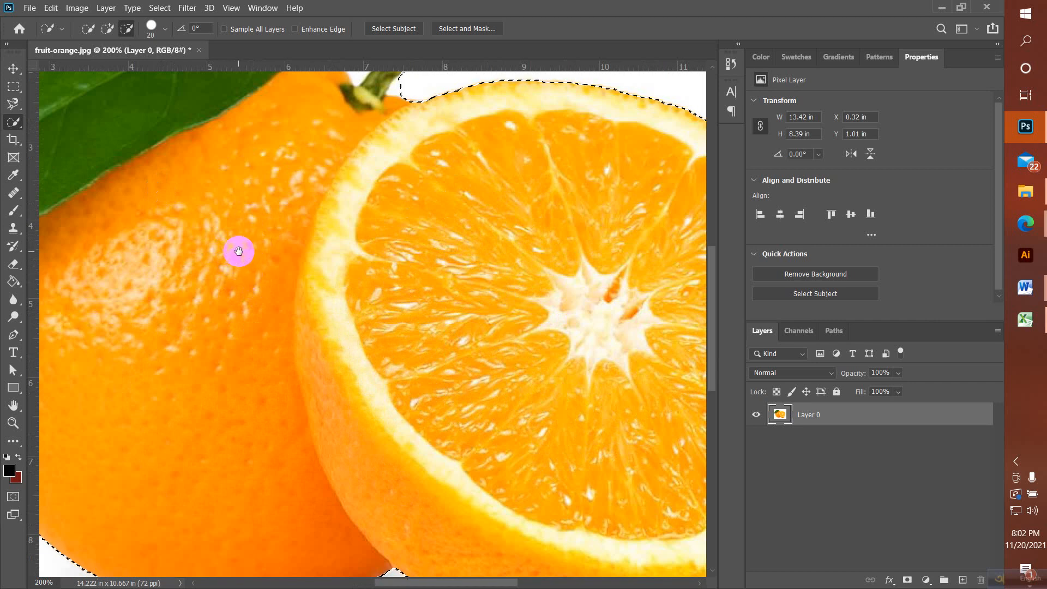
left_click_drag(172, 170, 236, 198)
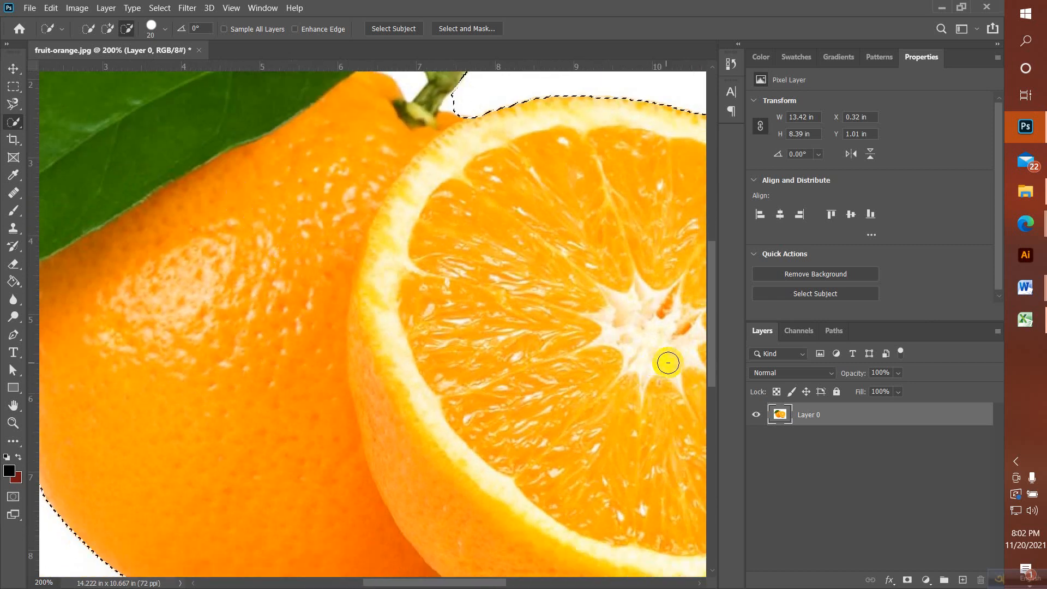
mouse_move(712, 363)
left_mouse_down()
mouse_move(707, 393)
mouse_move(712, 304)
mouse_move(714, 394)
mouse_move(718, 383)
left_mouse_up()
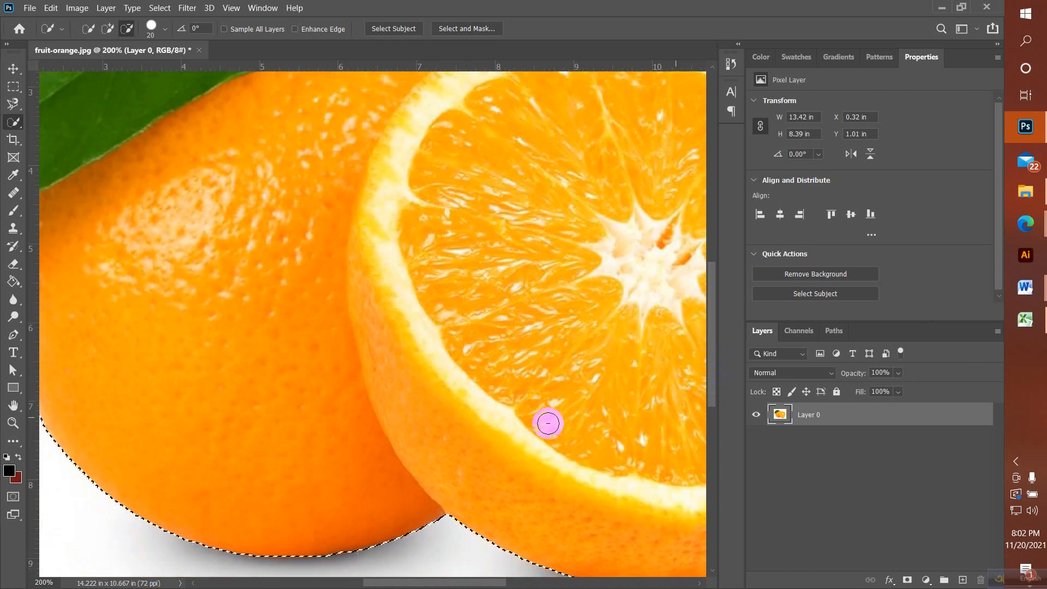
mouse_move(425, 583)
left_mouse_down()
mouse_move(467, 581)
mouse_move(420, 581)
left_mouse_up()
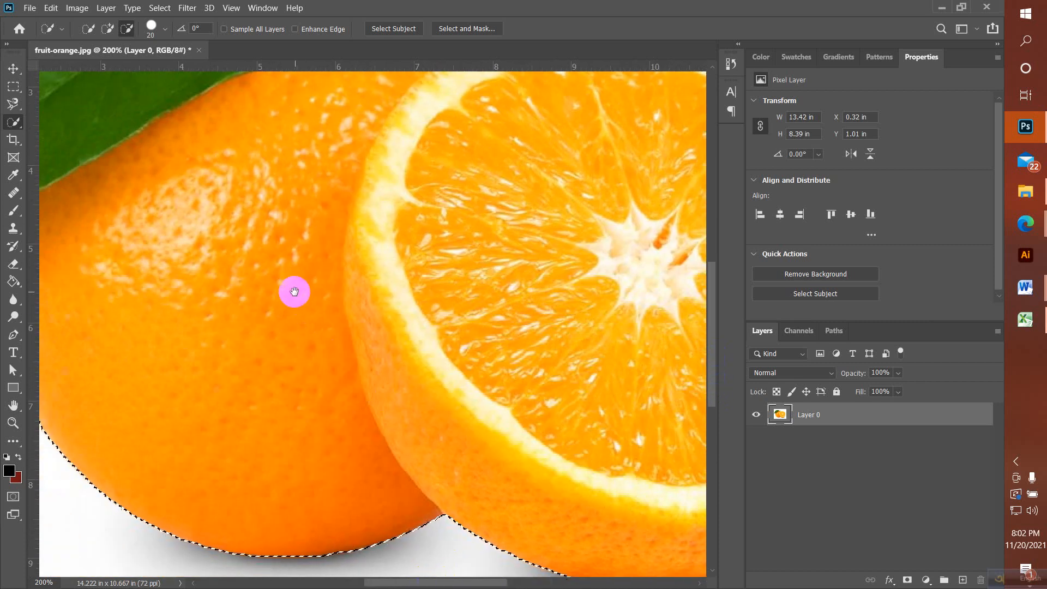
left_click_drag(287, 264, 545, 502)
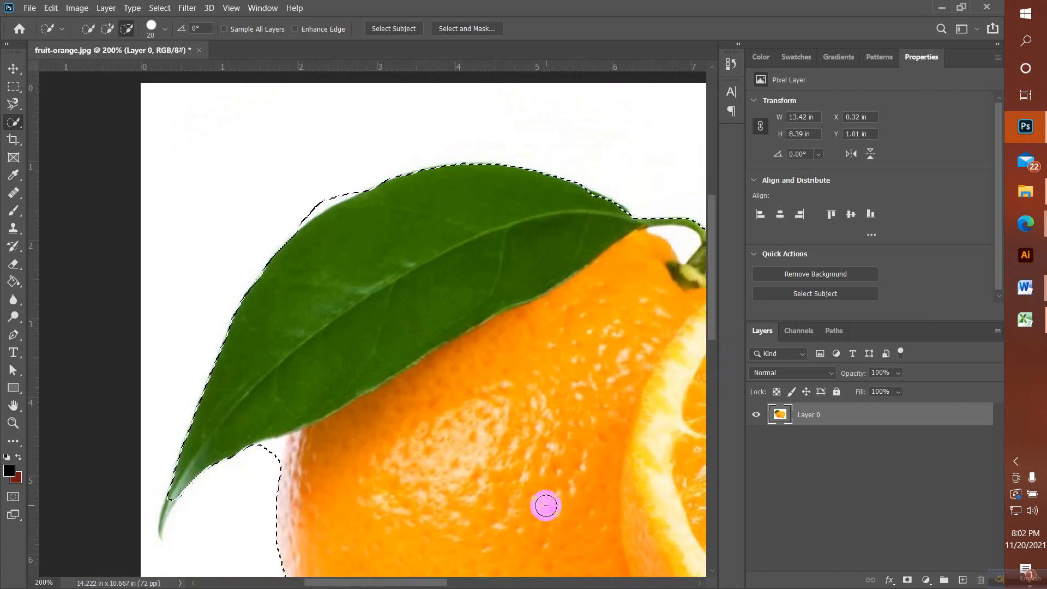
Step: Switch back to the Google Meet call and admit the next participant waiting to join
mouse_move(1025, 224)
left_click(935, 217)
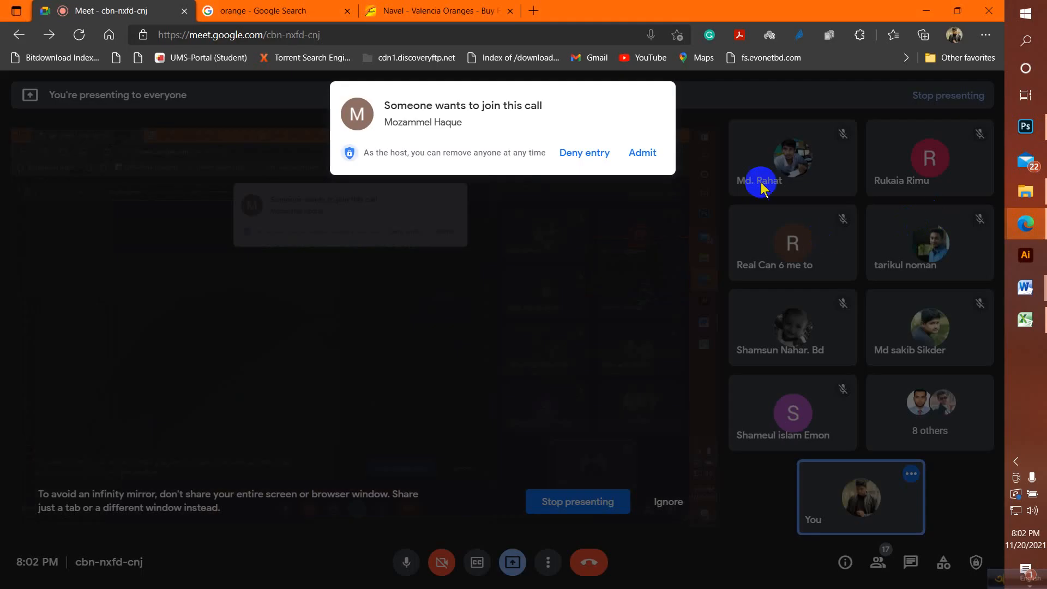
left_click(643, 155)
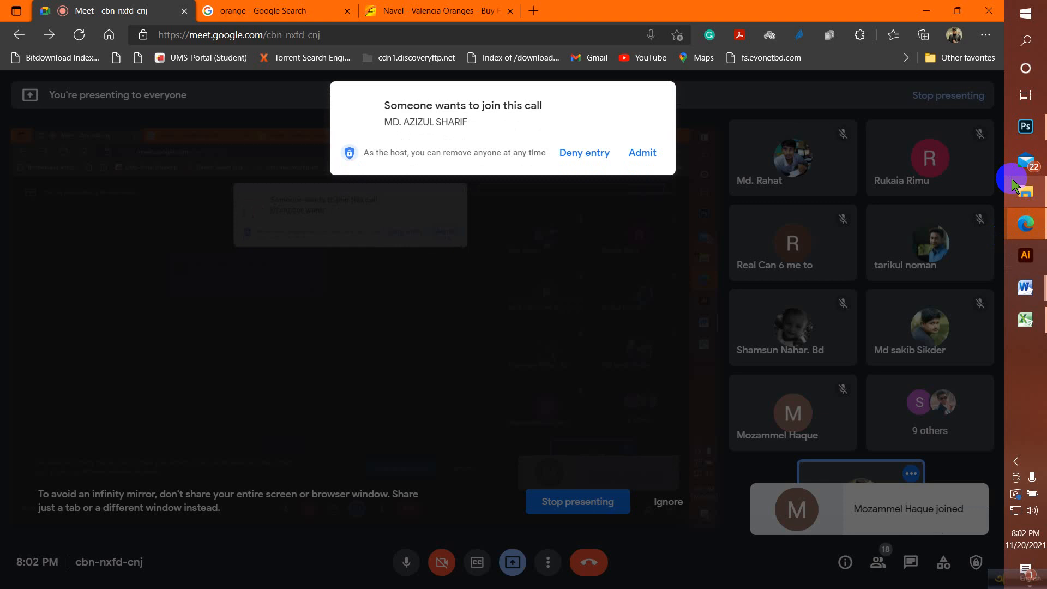
Step: Admit the participant waiting to join the call and return to Photoshop
left_click(644, 154)
left_click(1025, 127)
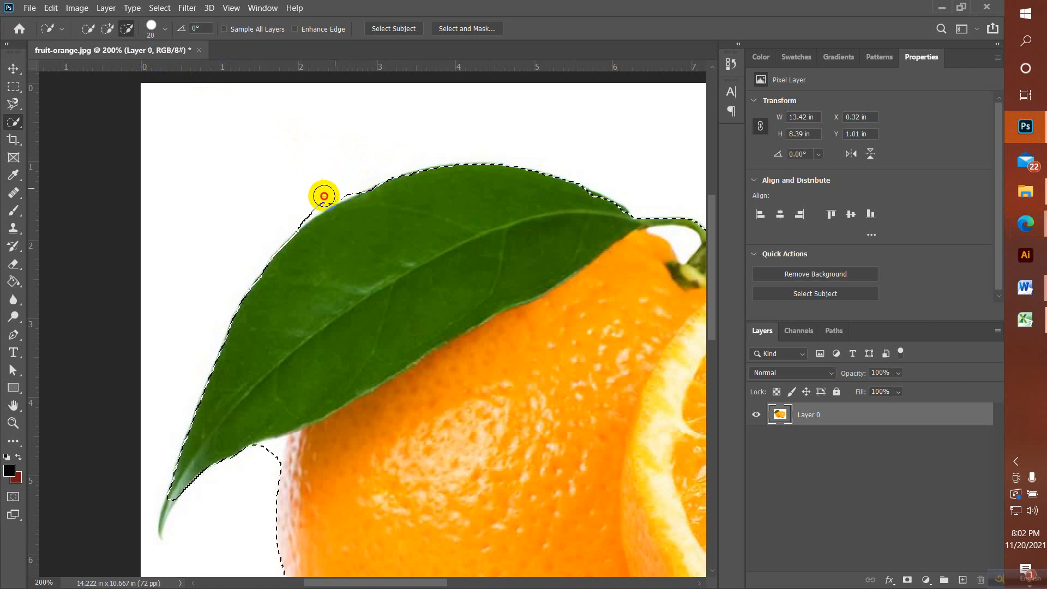
Step: Subtract the white strip along the leaf's upper edge and the white corner beneath the leaf from the selection
left_click_drag(292, 216, 380, 169)
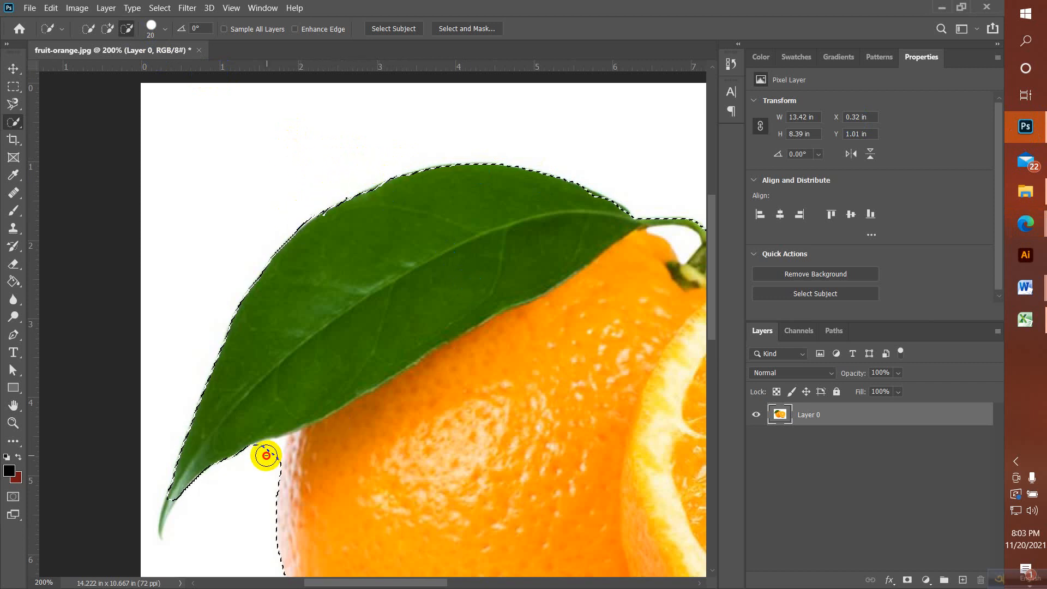
scroll(370, 477, "down", 2)
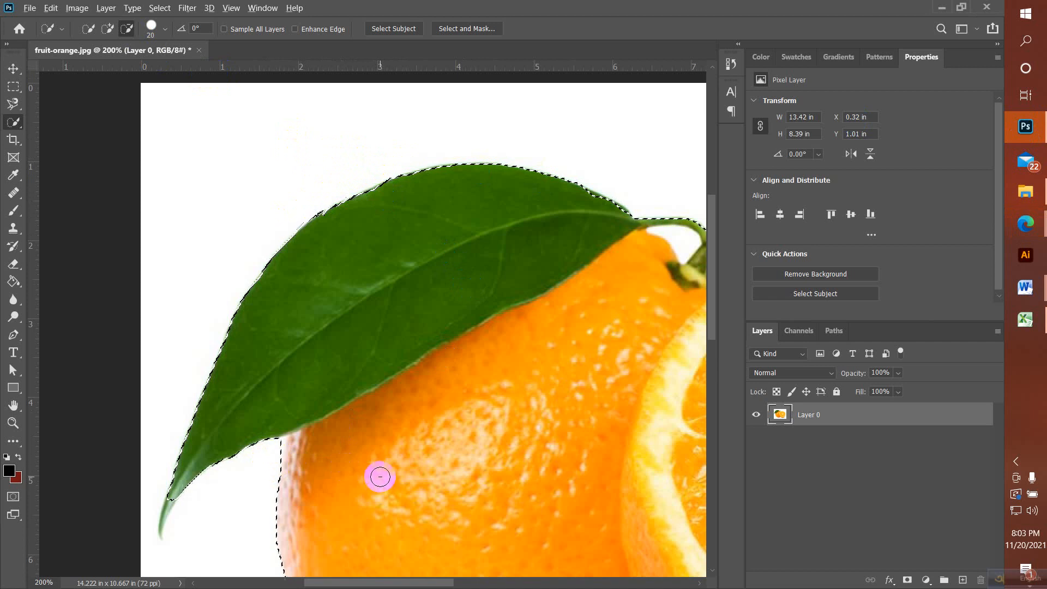
scroll(382, 479, "down", 2)
Step: Shrink the Quick Selection brush to 5 px and subtract the white area between the stem and the halved orange
scroll(371, 183, "up", 5)
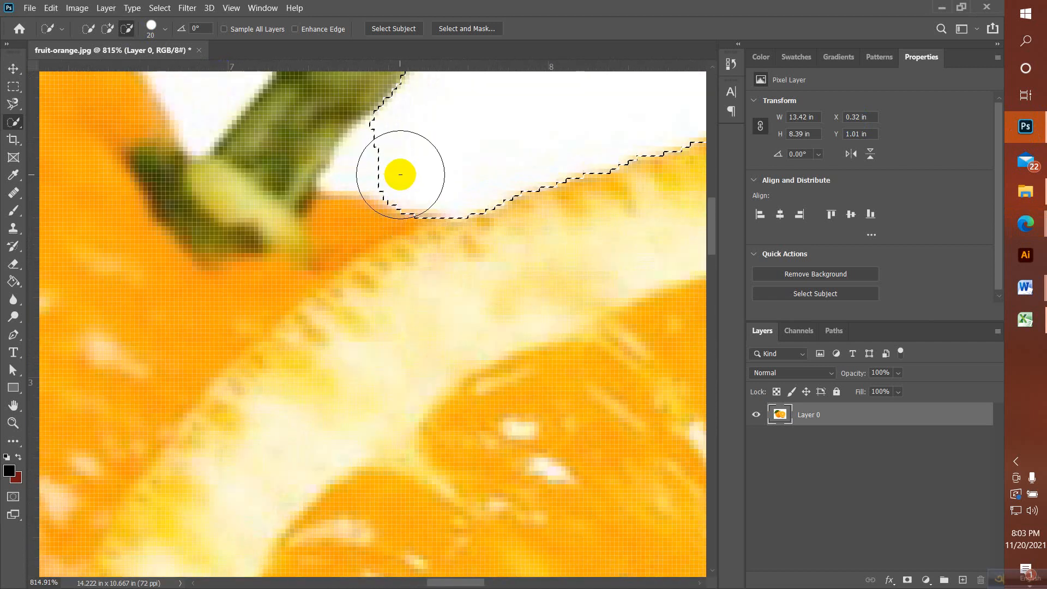
key("bracketleft")
key("bracketleft")
key("bracketleft")
key("bracketleft")
key("bracketleft")
key("bracketleft")
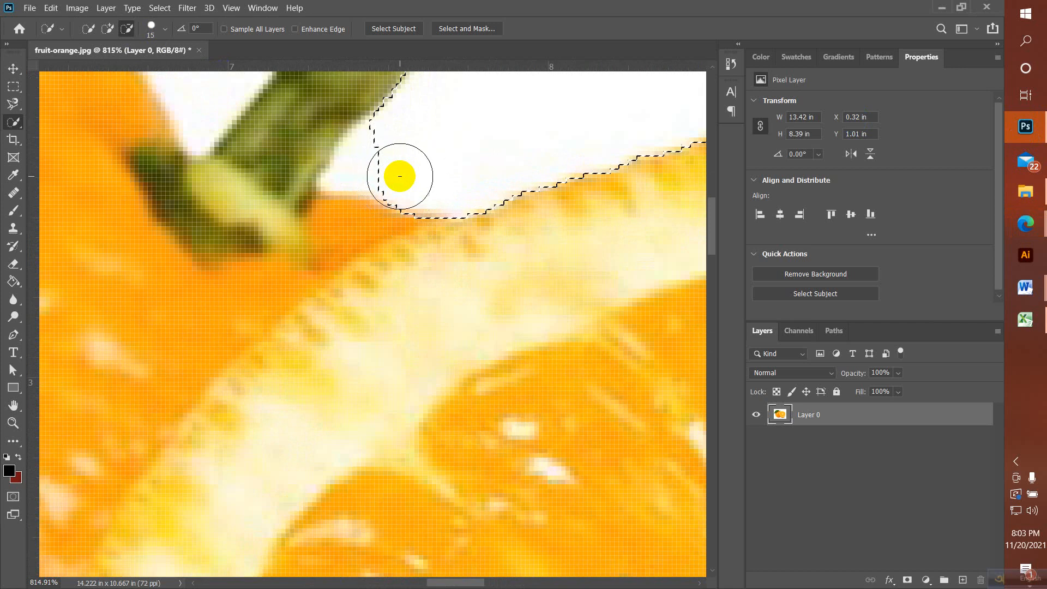
left_click(350, 175, "alt")
mouse_move(371, 149)
left_mouse_down()
mouse_move(349, 171)
mouse_move(385, 178)
left_mouse_up()
scroll(382, 186, "down", 3)
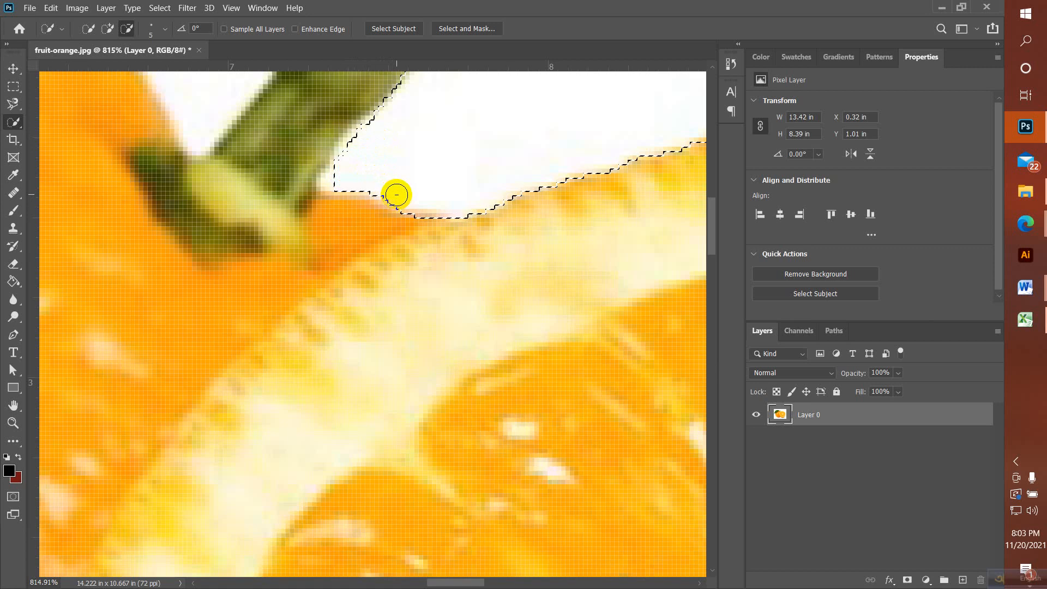
Step: Subtract the small white gap enclosed by the leaf stalk, the stem and the whole orange from the selection
scroll(392, 194, "up", 2)
scroll(398, 195, "down", 5)
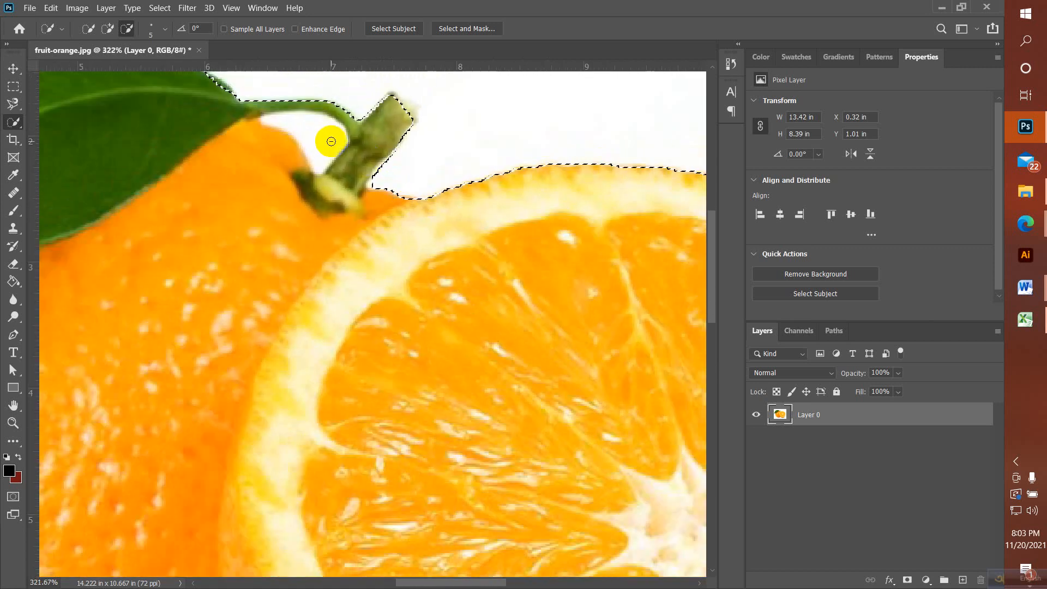
mouse_move(329, 140)
left_mouse_down()
mouse_move(320, 163)
mouse_move(335, 153)
mouse_move(371, 182)
left_mouse_up()
scroll(374, 186, "down", 9)
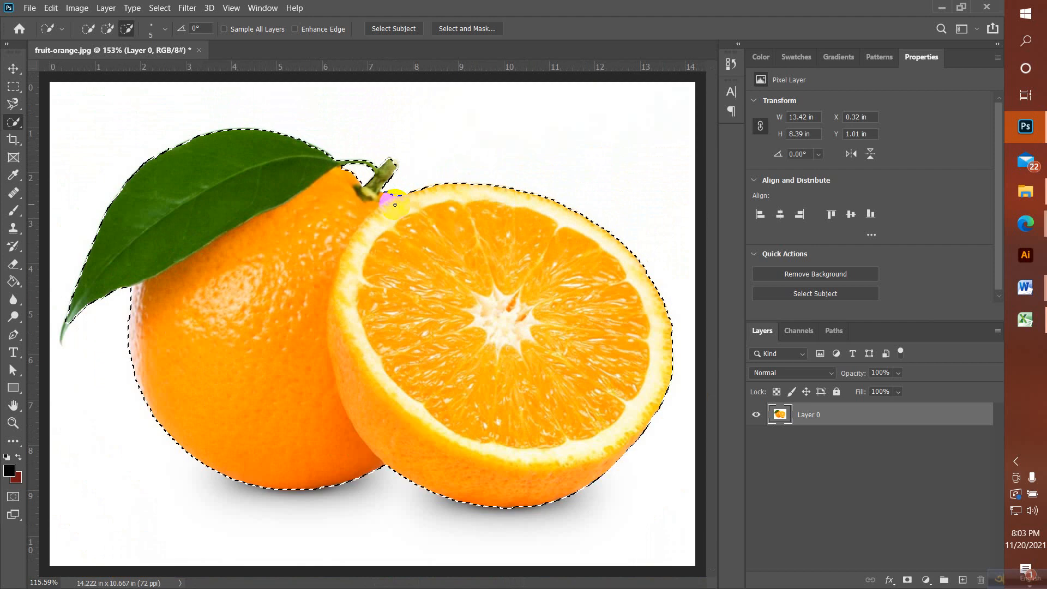
scroll(434, 283, "up", 2)
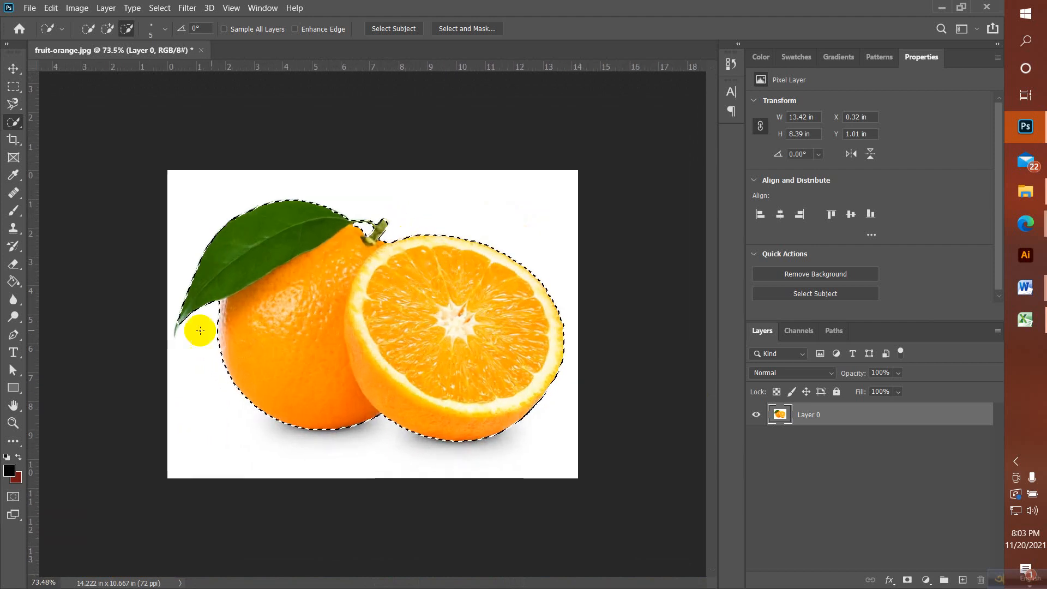
Step: Test the selection with a black Brush Tool stroke across the whole orange, undo it and return to the Quick Selection Tool
scroll(176, 330, "up", 4)
key("b")
left_click_drag(89, 326, 267, 310)
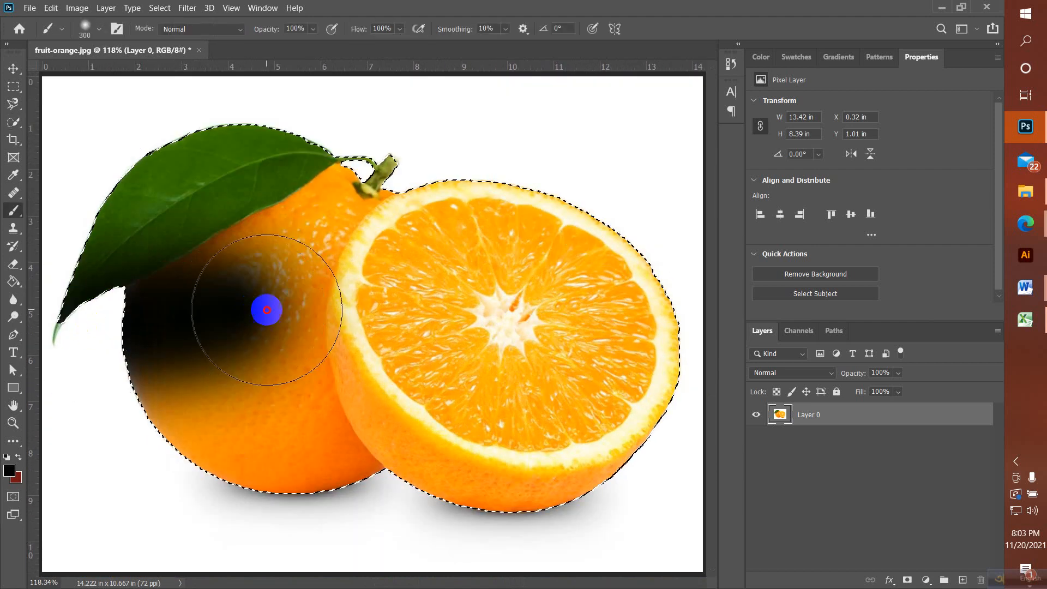
key("w")
key("ctrl+z")
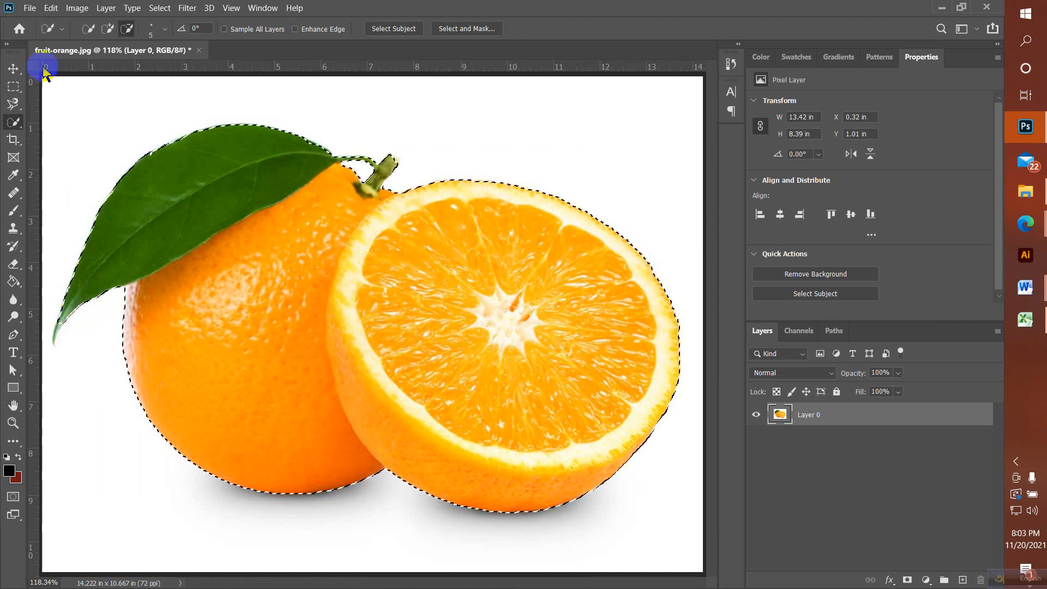
Step: Set the Quick Selection Tool to add to the selection and extend the outline over the leaf's pointed tip
left_click(108, 28)
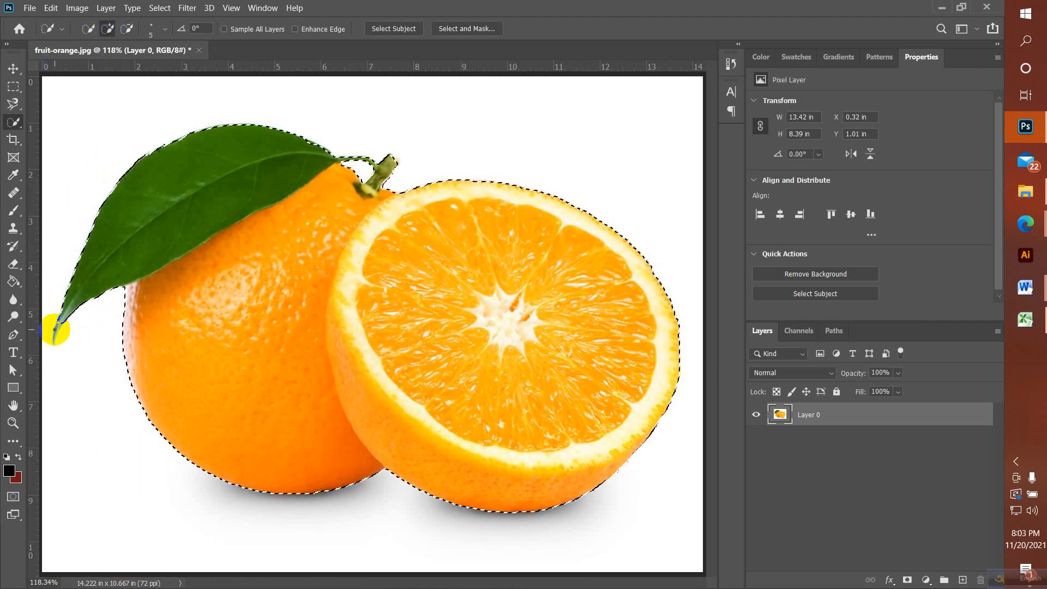
scroll(54, 329, "up", 8)
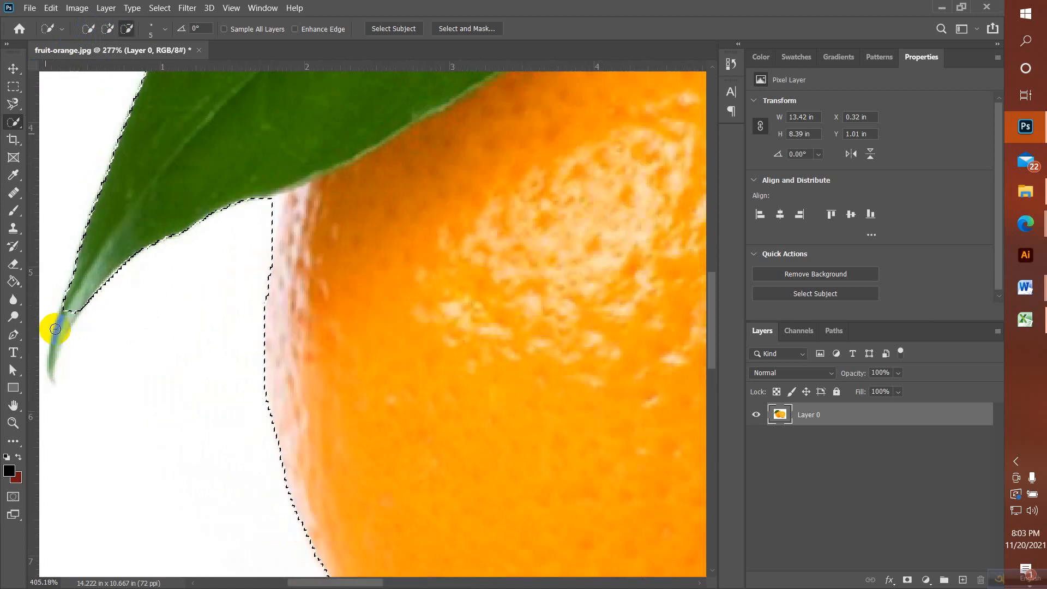
left_click(80, 300)
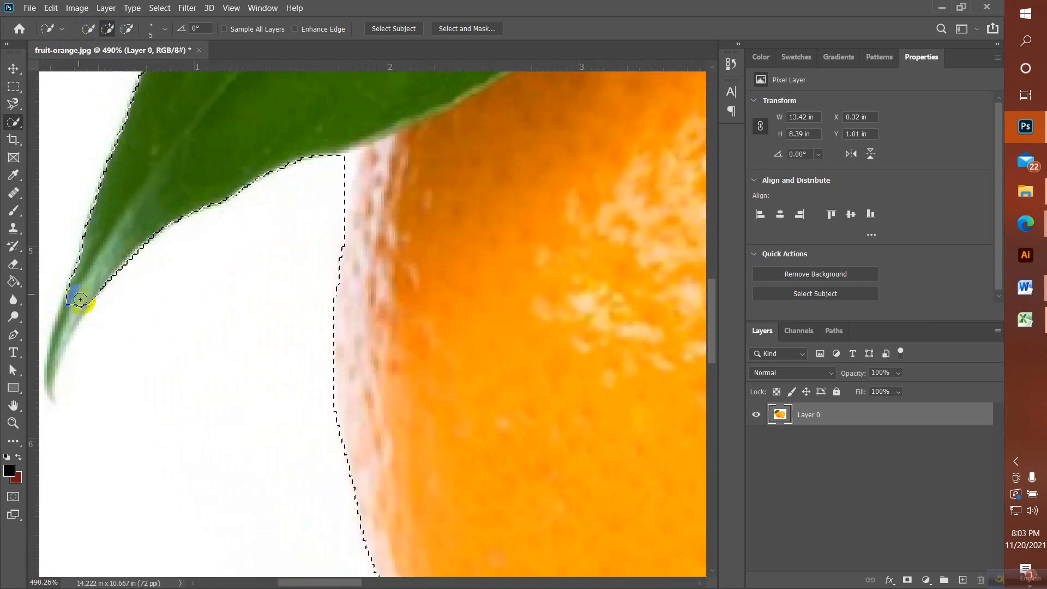
mouse_move(77, 305)
left_mouse_down()
mouse_move(54, 335)
mouse_move(51, 390)
left_mouse_up()
scroll(241, 309, "down", 7)
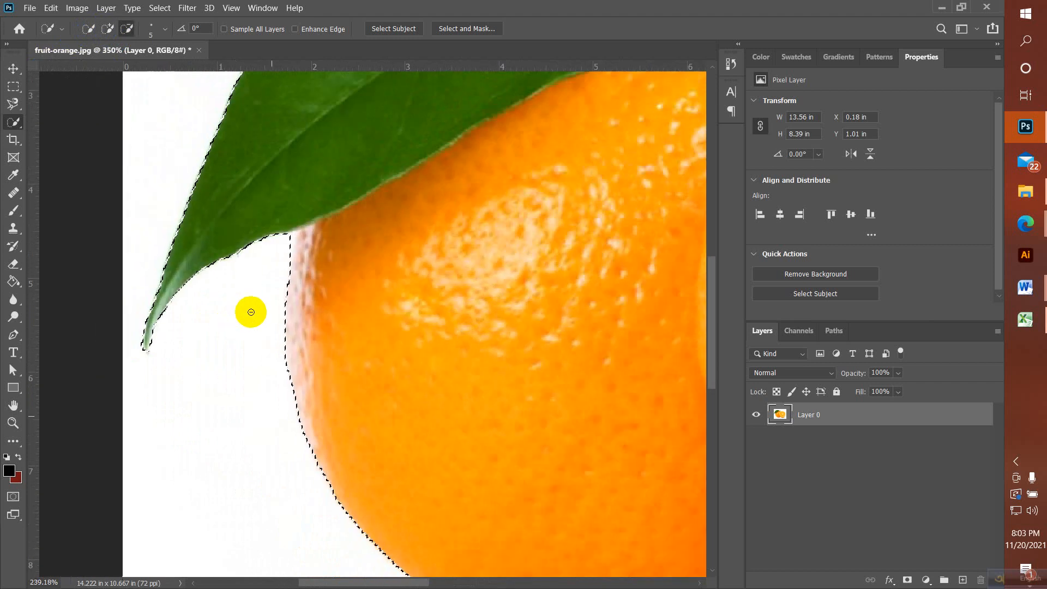
scroll(326, 316, "down", 5)
scroll(460, 311, "up", 2)
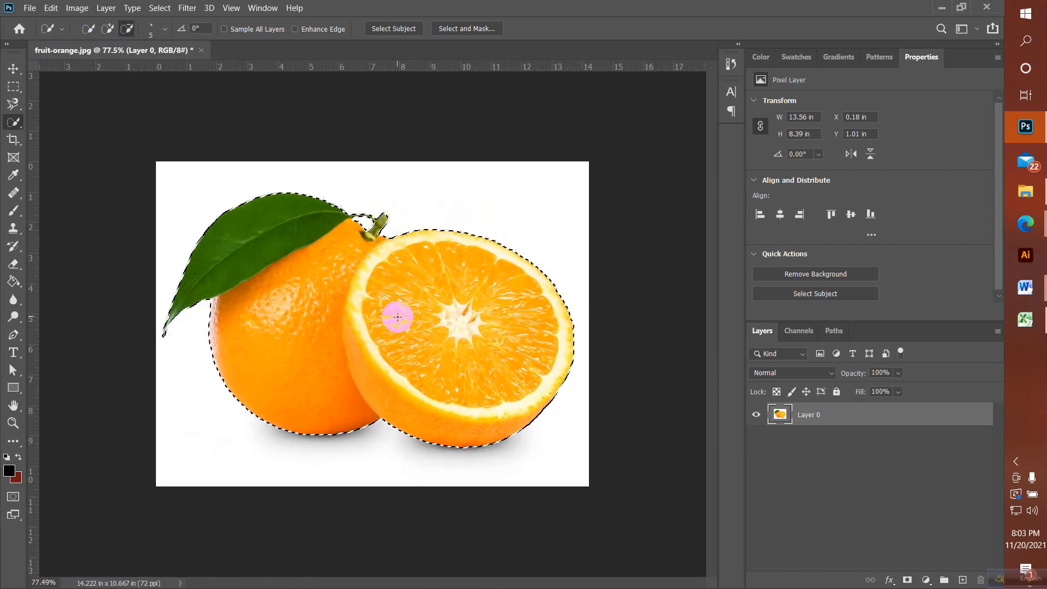
scroll(397, 317, "up", 1)
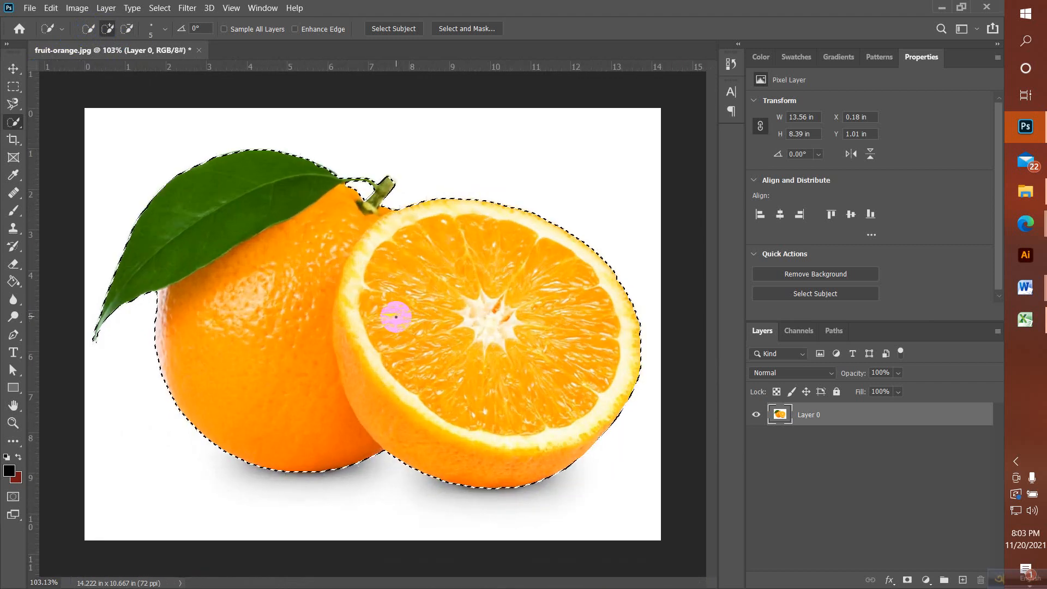
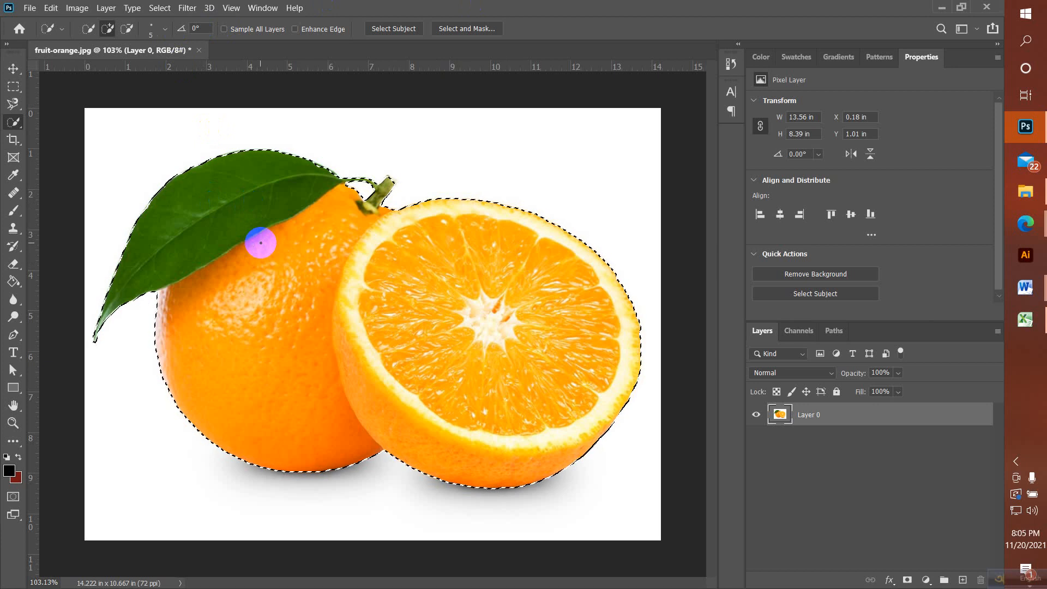
Step: Enlarge the Quick Selection brush to 30 px
key("bracketright")
key("bracketright")
key("bracketright")
key("bracketright")
key("bracketright")
key("bracketright")
key("bracketright")
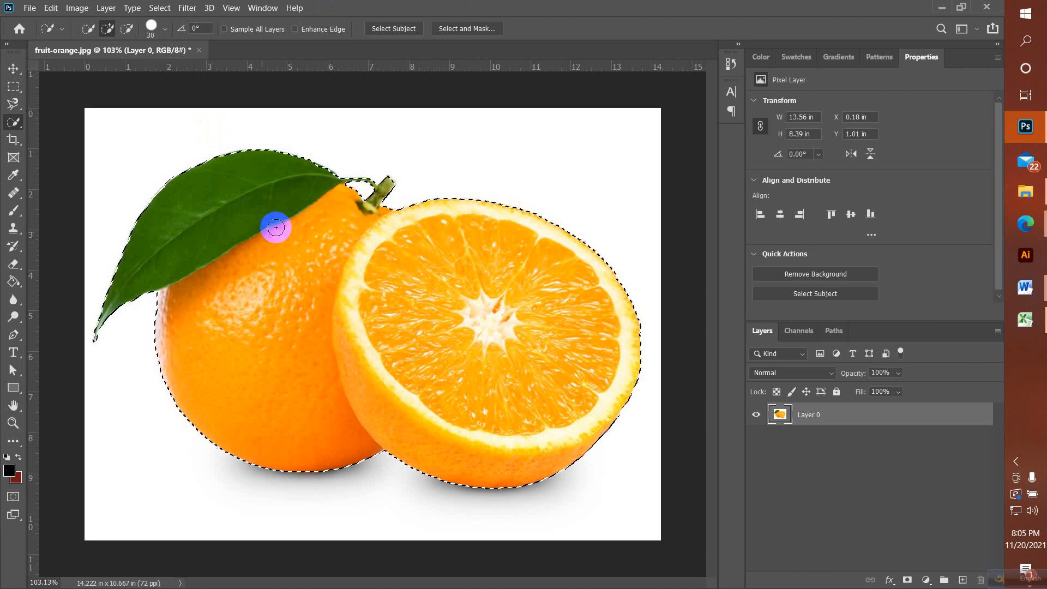
Step: Invert the selection, delete the white background around the oranges and deselect
left_click(160, 7)
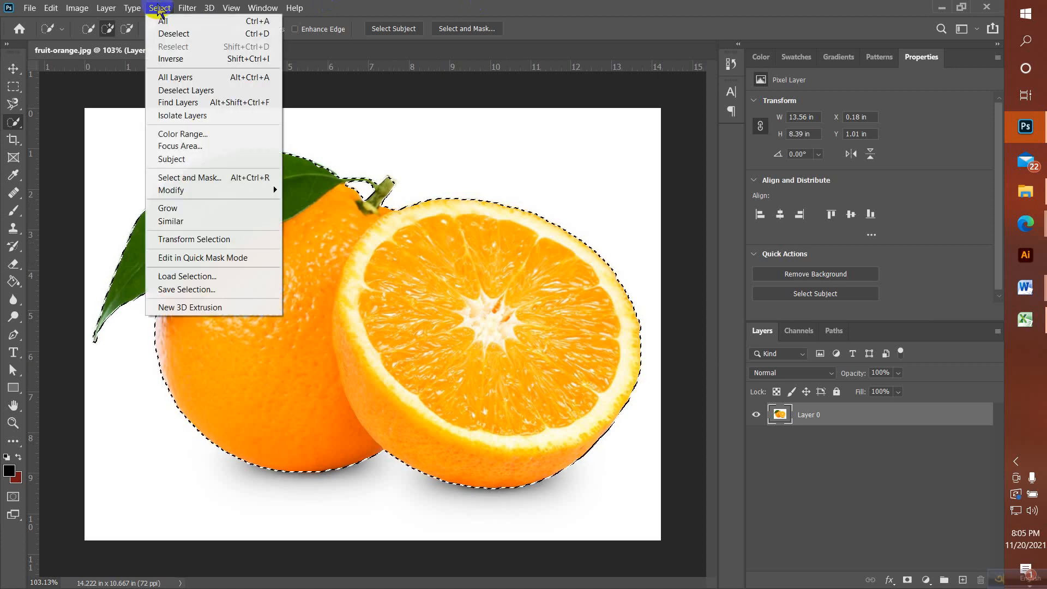
left_click(172, 61)
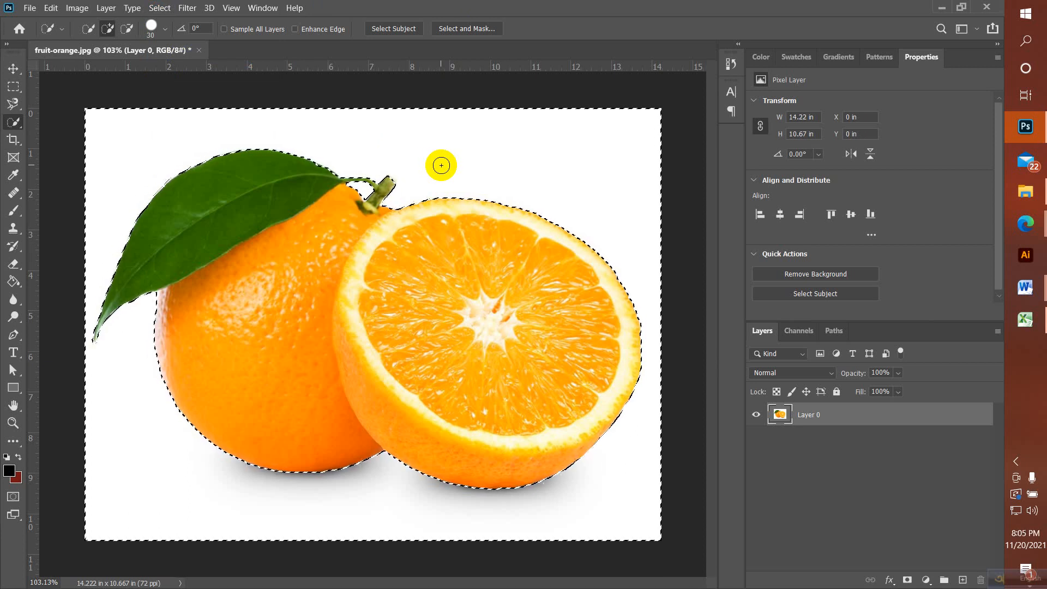
key("Delete")
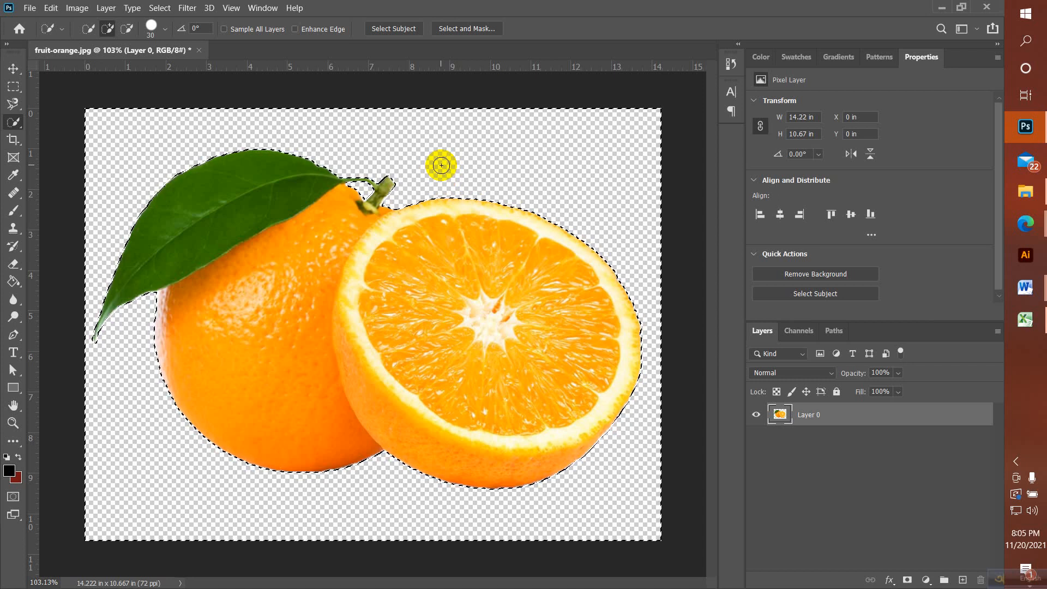
key("ctrl+d")
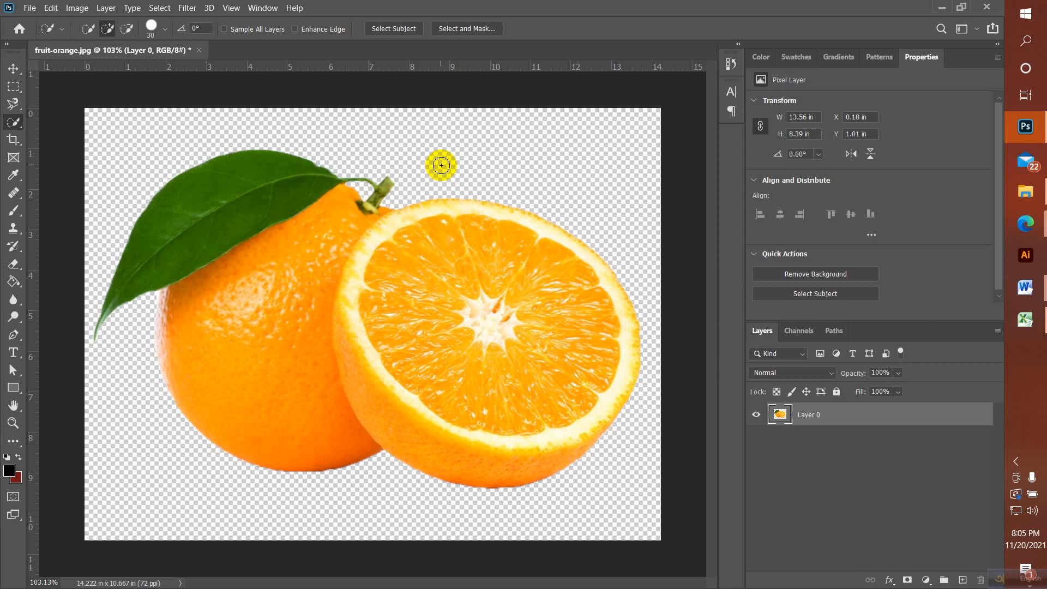
Step: Shift the cut-out oranges on the canvas with the Move Tool, placing them at X 0.19 in and Y 1.01 in
left_click(13, 68)
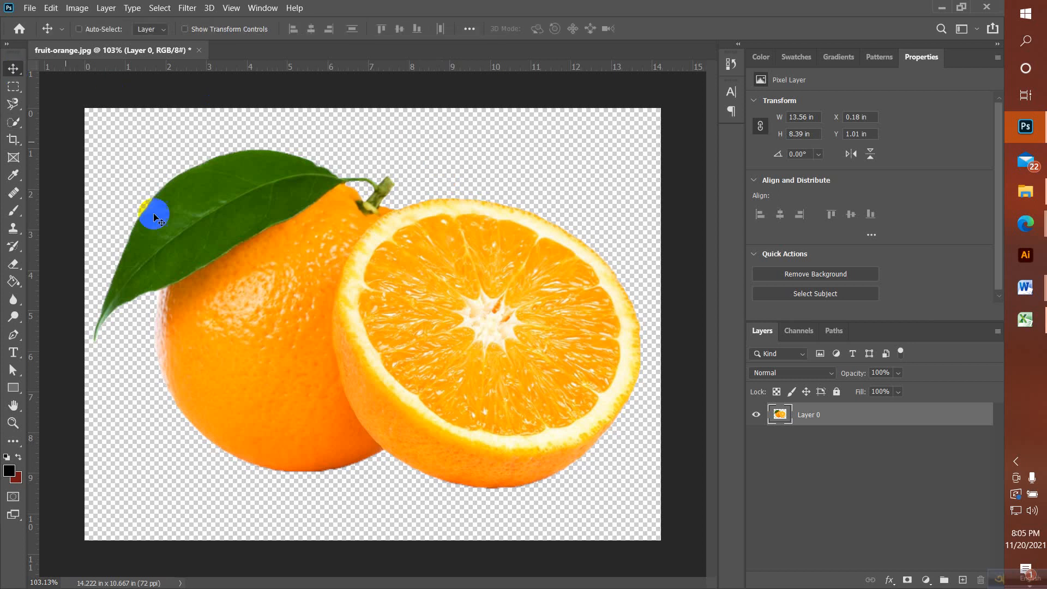
left_click_drag(274, 332, 299, 356)
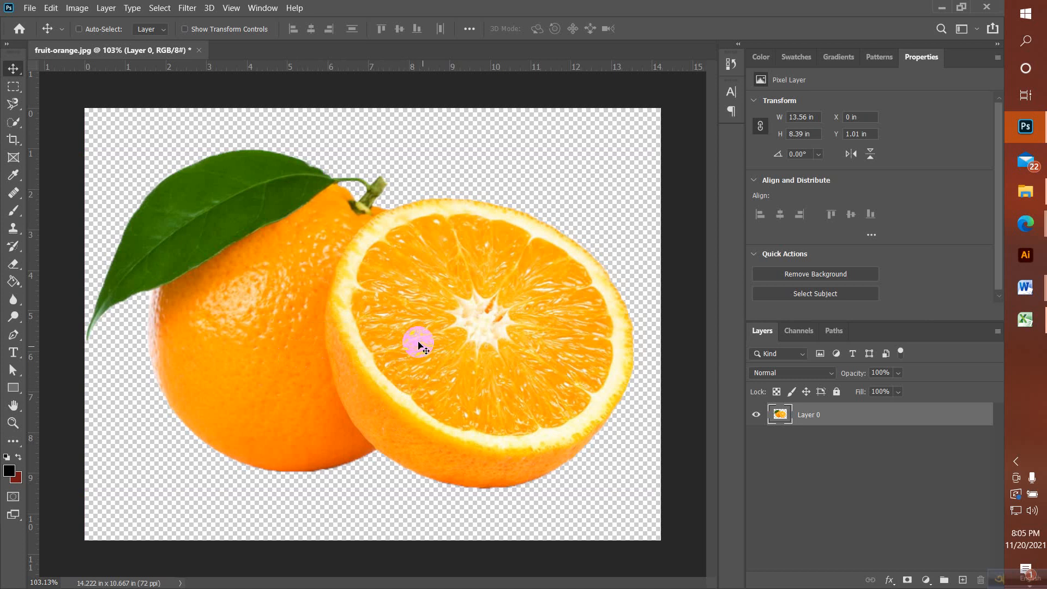
mouse_move(408, 294)
left_mouse_down()
mouse_move(418, 300)
mouse_move(416, 271)
mouse_move(411, 280)
mouse_move(426, 291)
left_mouse_up()
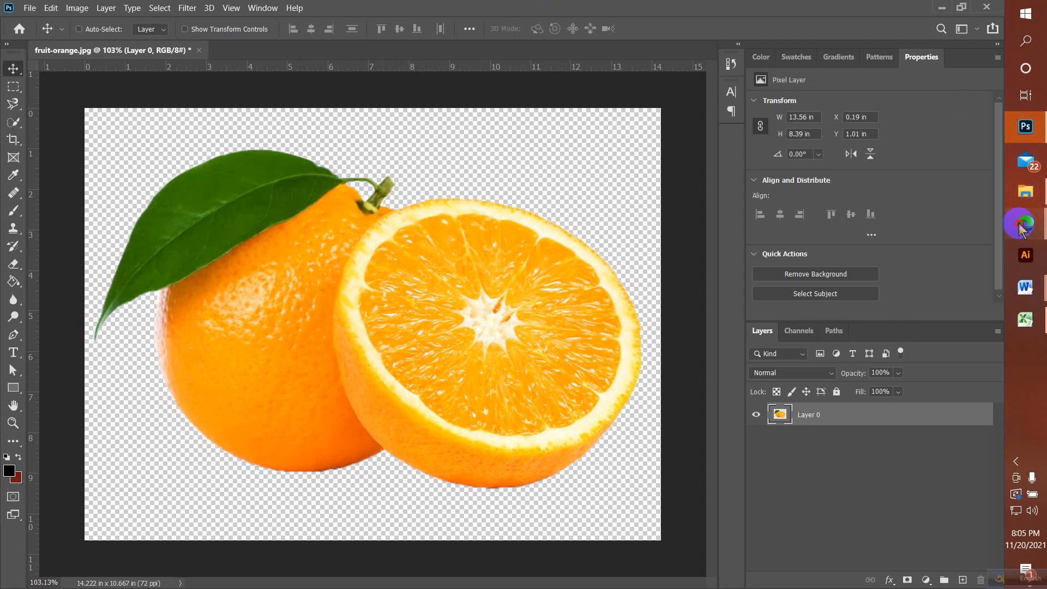
Step: Switch to the Google Meet call, admit the participant waiting to join and return to Photoshop
mouse_move(1025, 223)
left_click(969, 227)
left_click(637, 155)
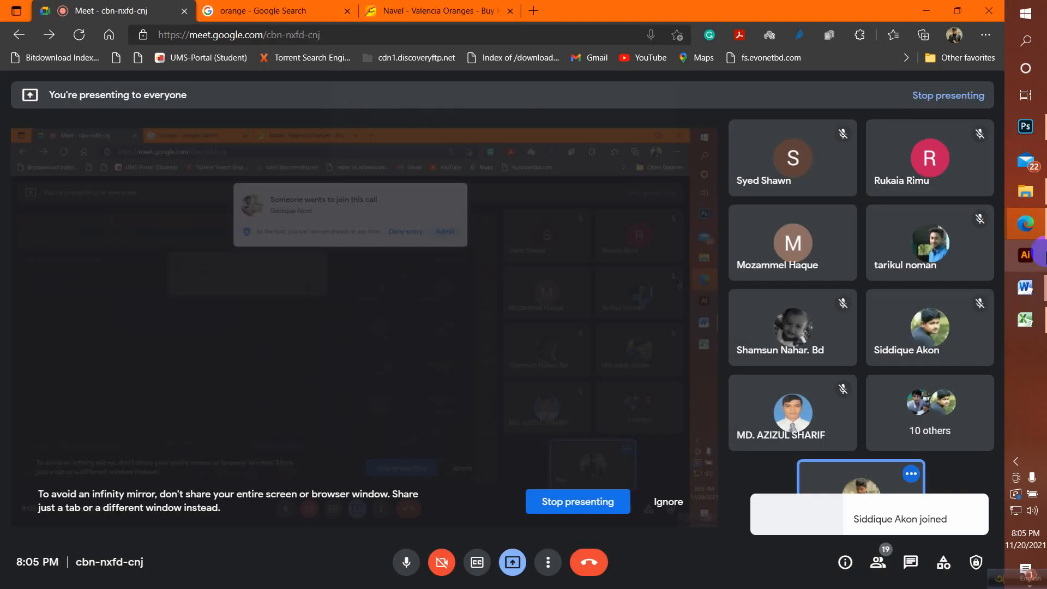
left_click(1025, 127)
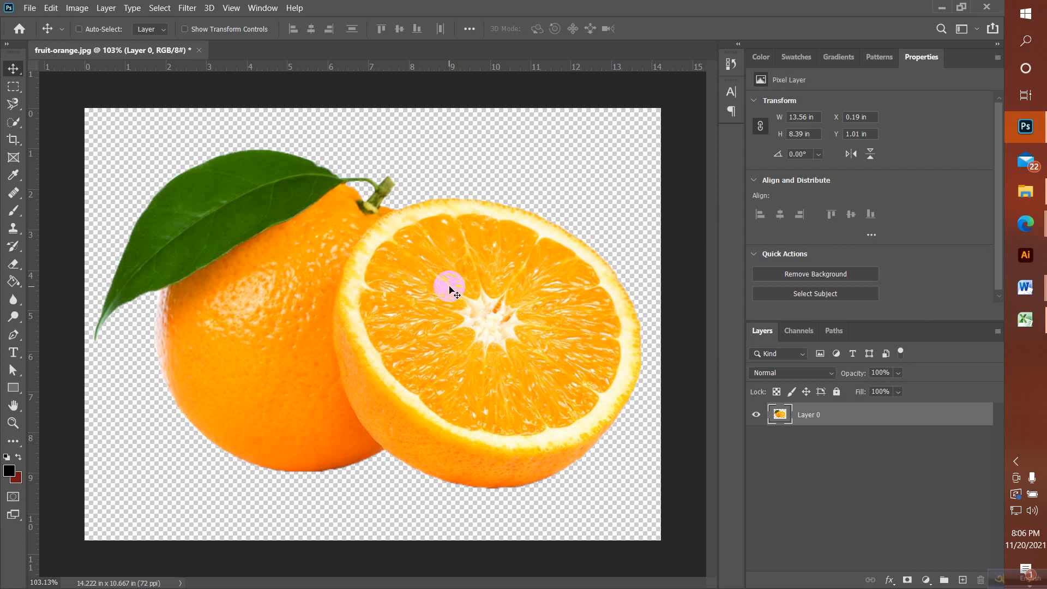
Step: Start a Save As of the orange document, choosing to save on the computer
left_click(29, 8)
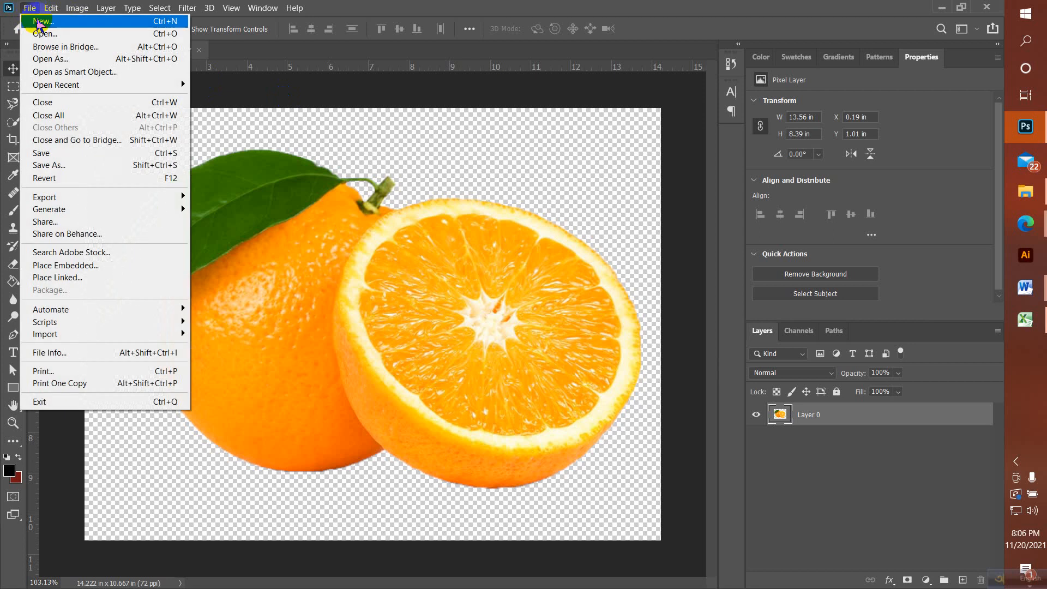
left_click(64, 165)
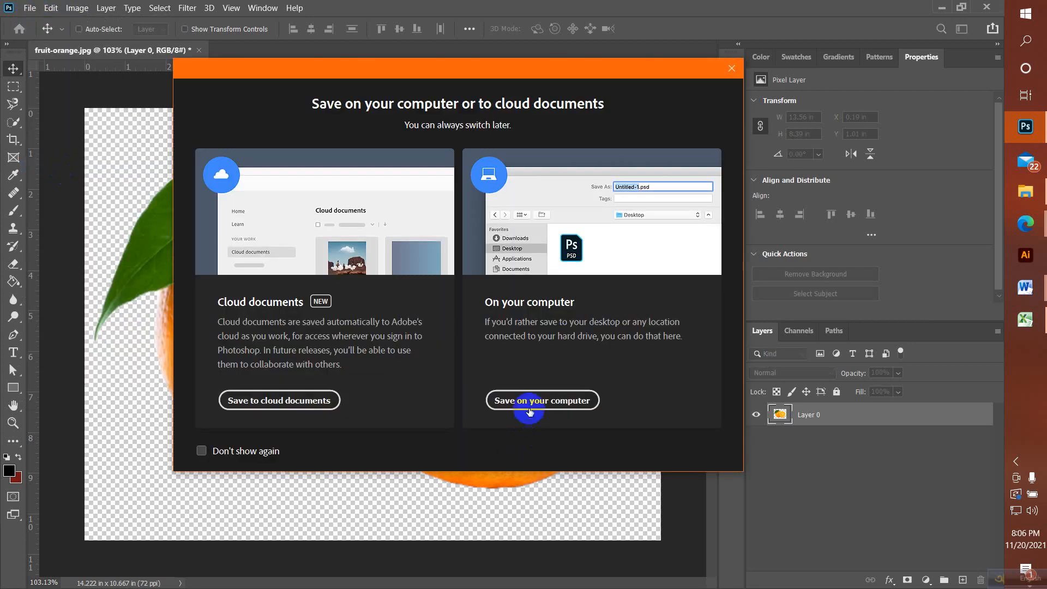
left_click(529, 407)
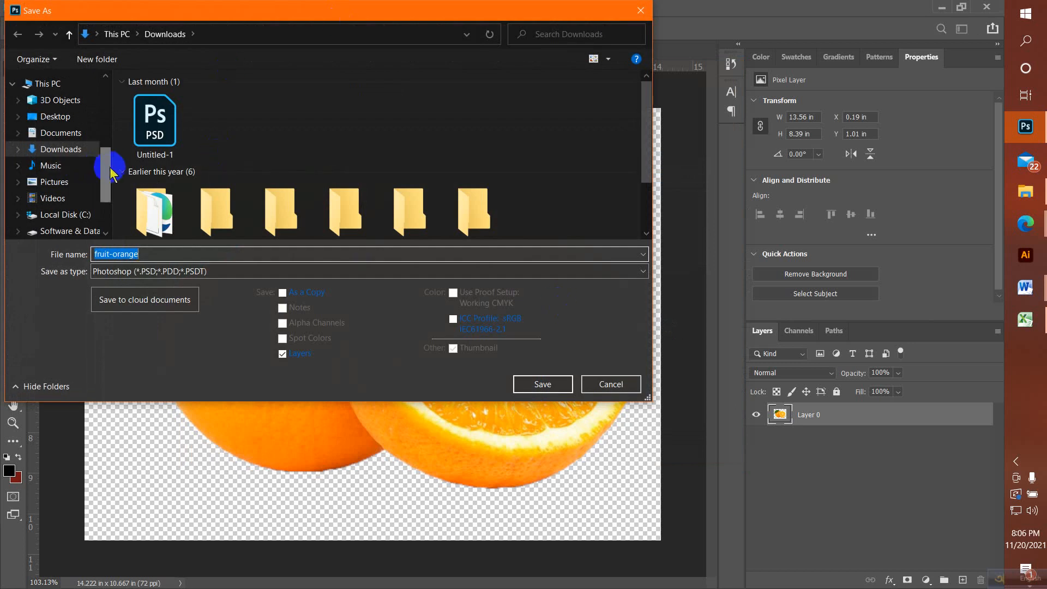
Step: Open the Rajapur 2030 folder inside STI Class on the Graphics (F:) drive as the save location
left_click_drag(105, 164, 104, 190)
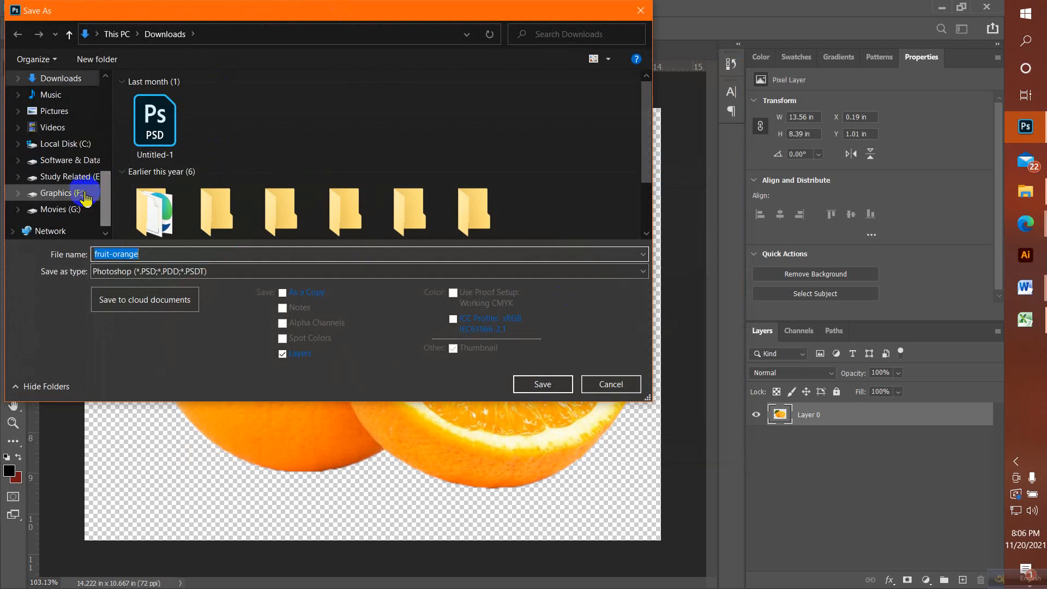
left_click(81, 194)
double_click(188, 192)
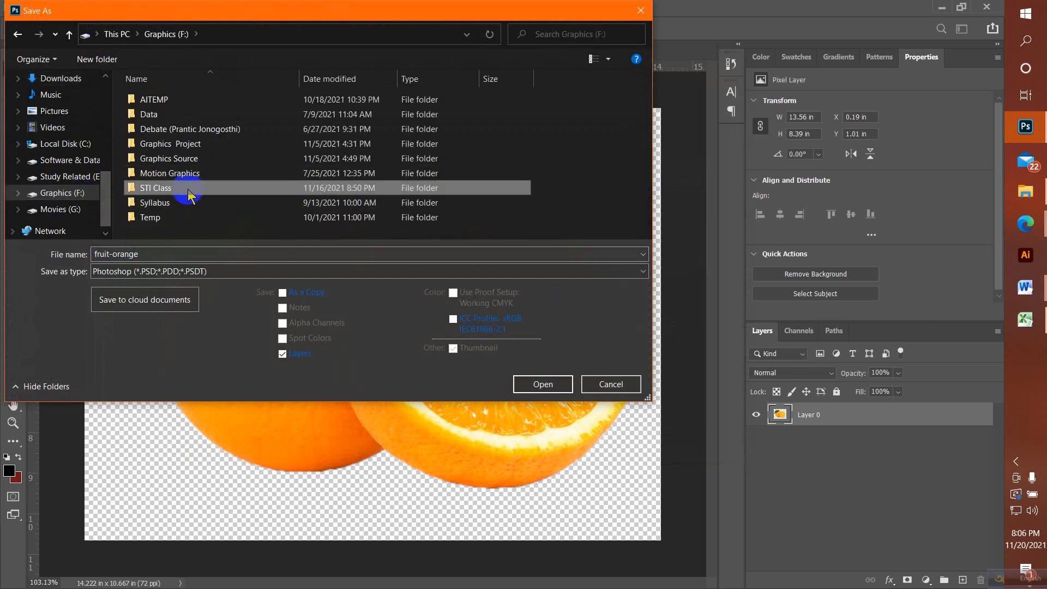
left_click_drag(645, 124, 647, 180)
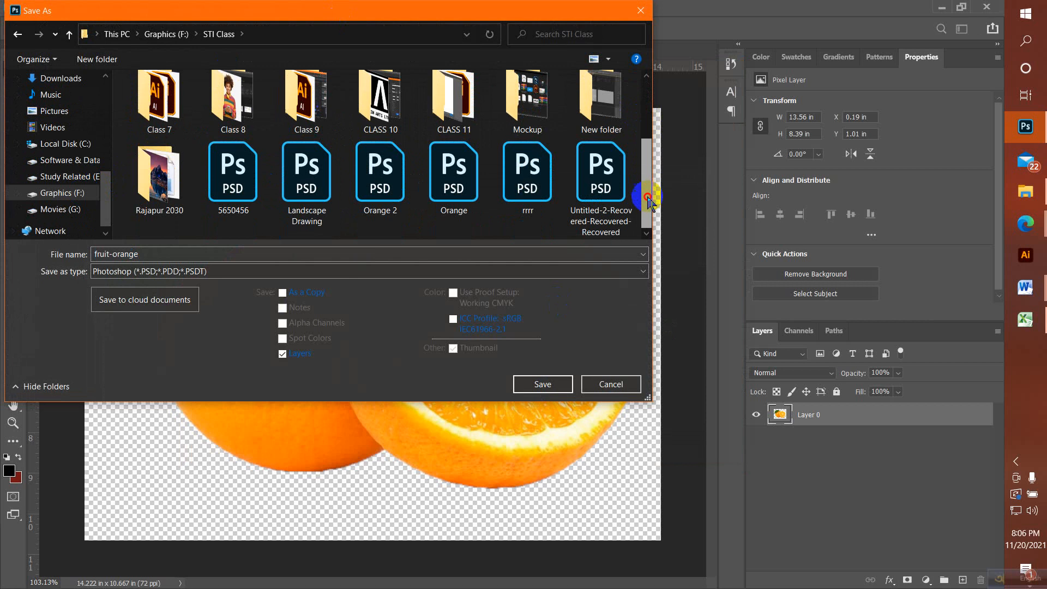
left_click(163, 180)
double_click(163, 180)
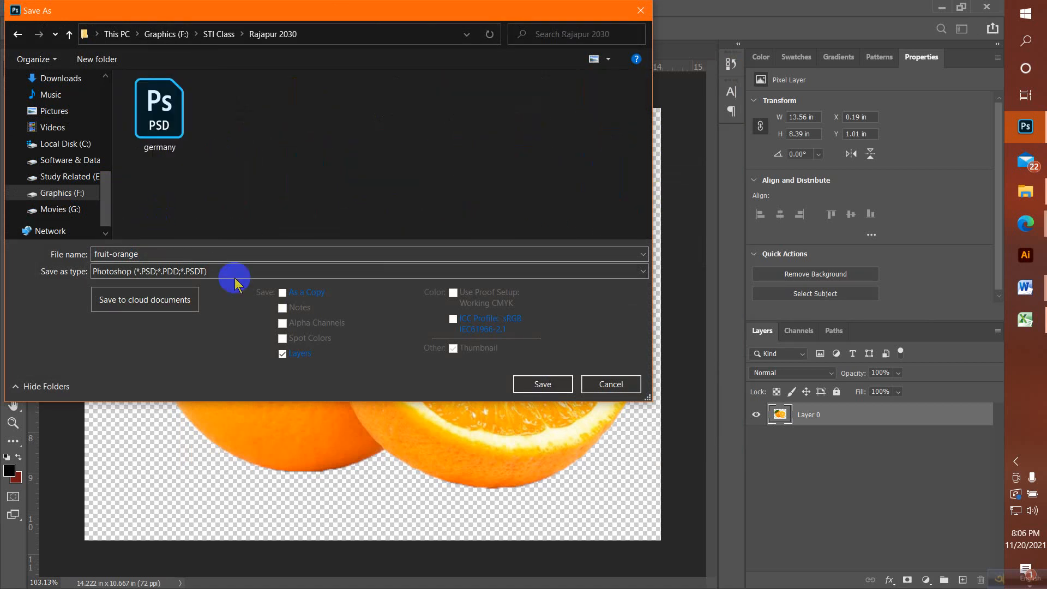
Step: Create a folder named class 2 inside Rajapur 2030 and open it as the save location
right_click(299, 147)
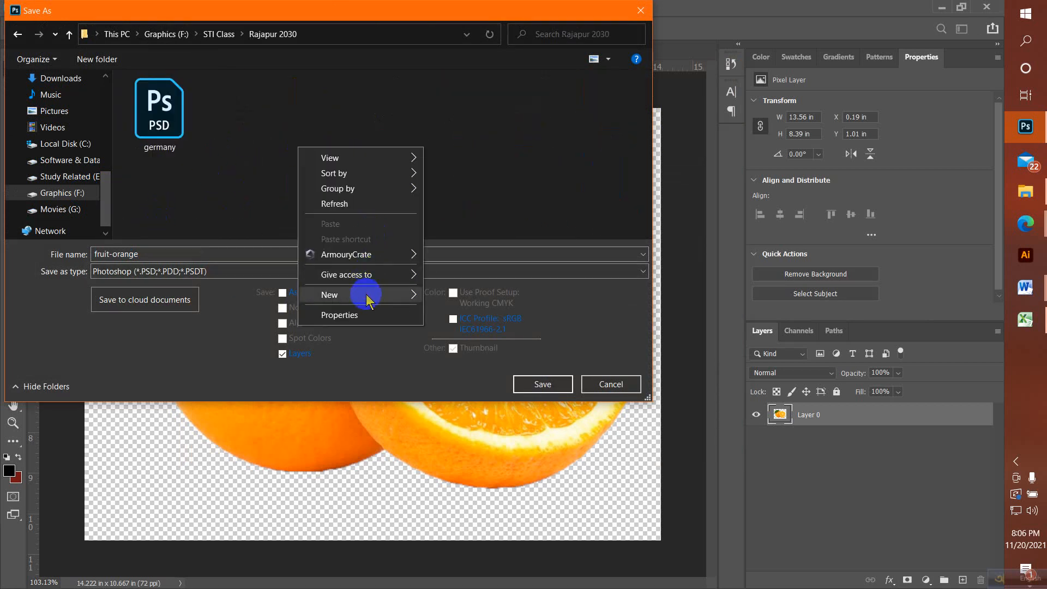
mouse_move(362, 295)
left_click(456, 297)
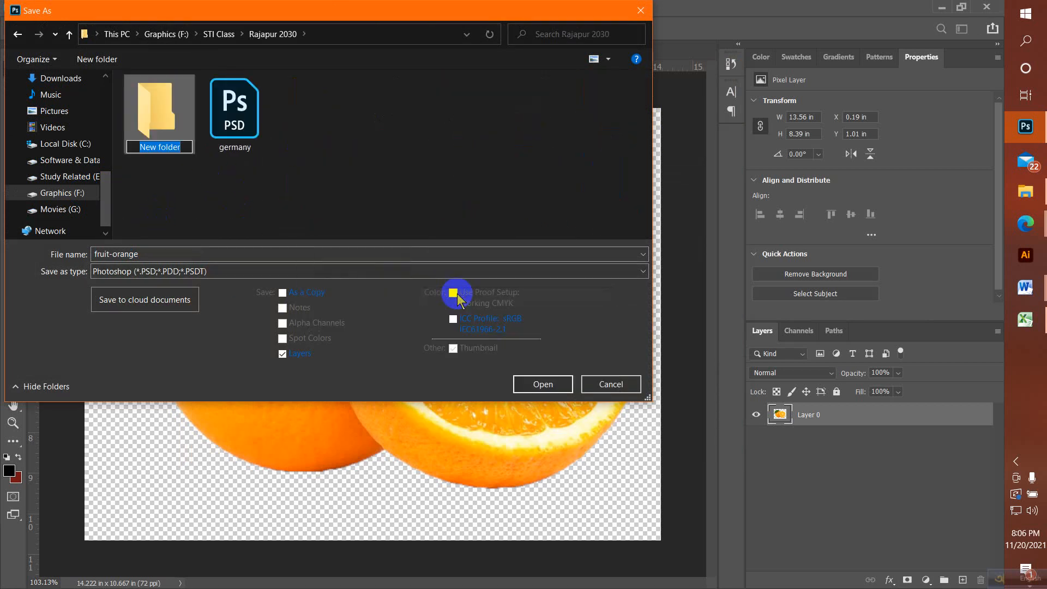
type("class 2")
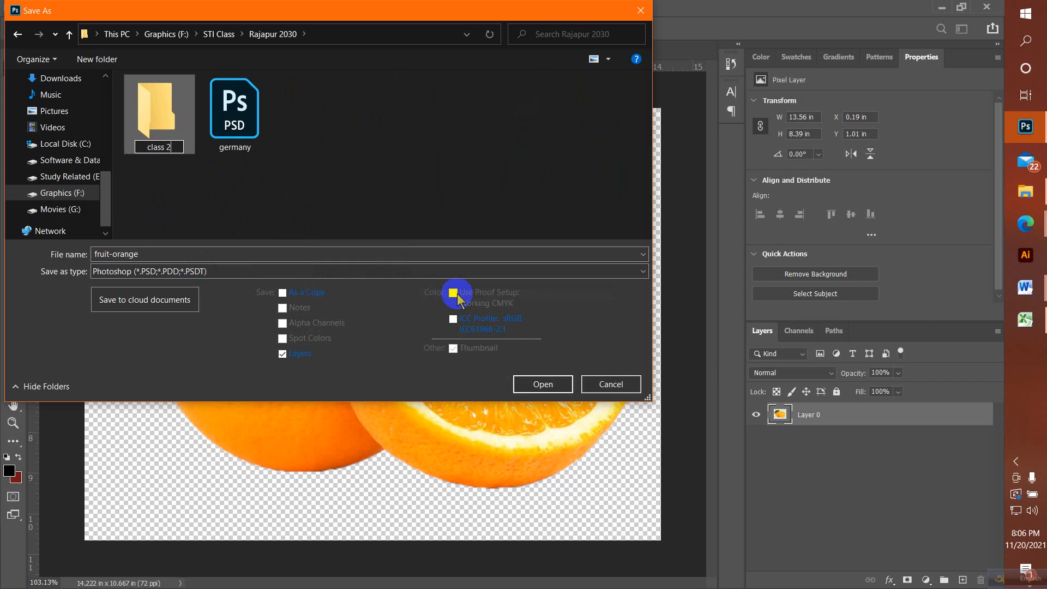
key("Return")
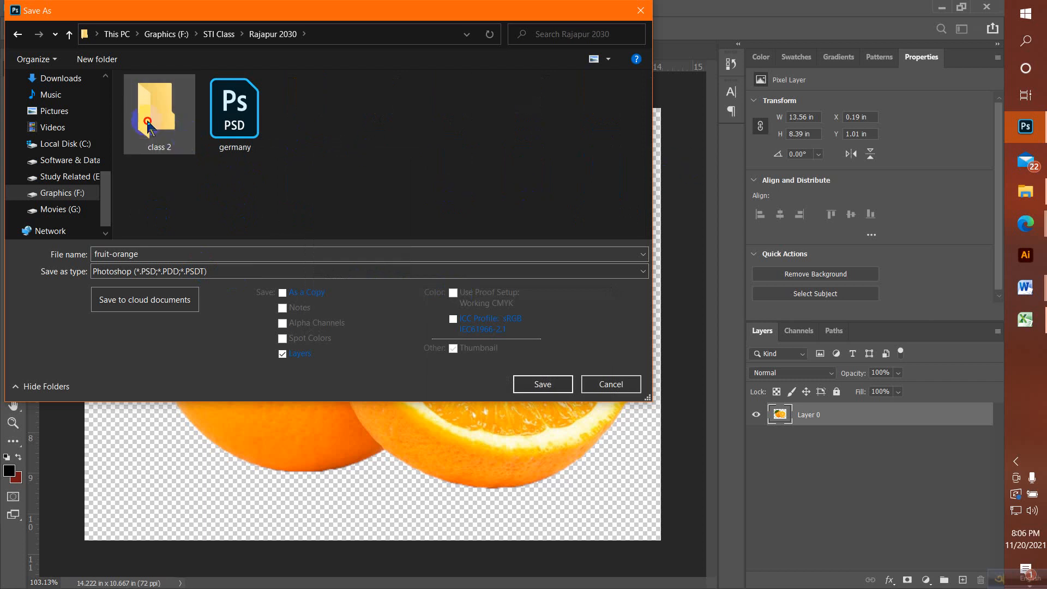
key("Return")
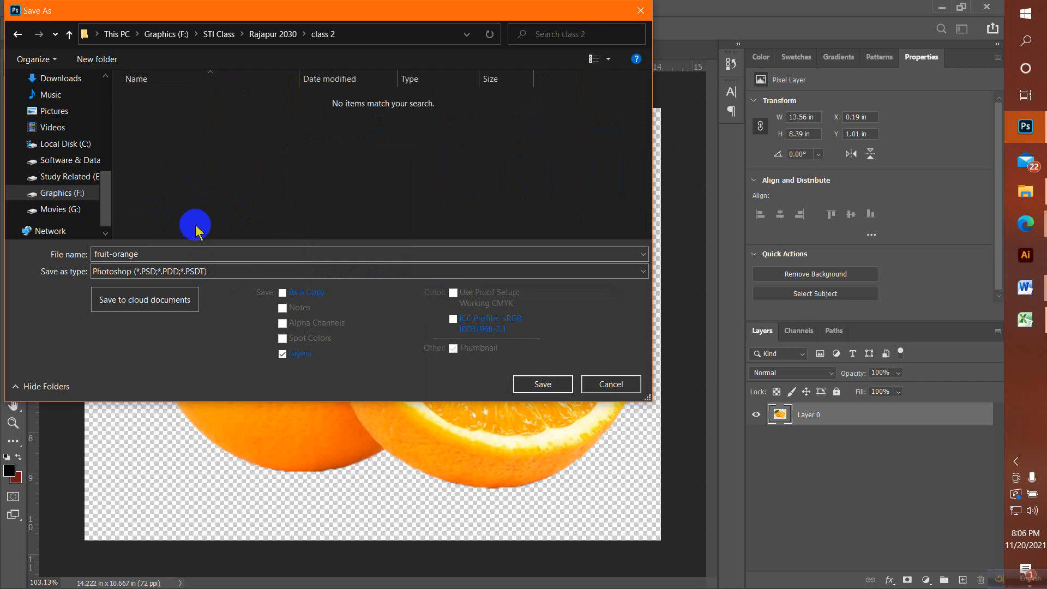
Step: Save the cut-out oranges as fruit-orange in PNG format and accept the PNG options
left_click(150, 273)
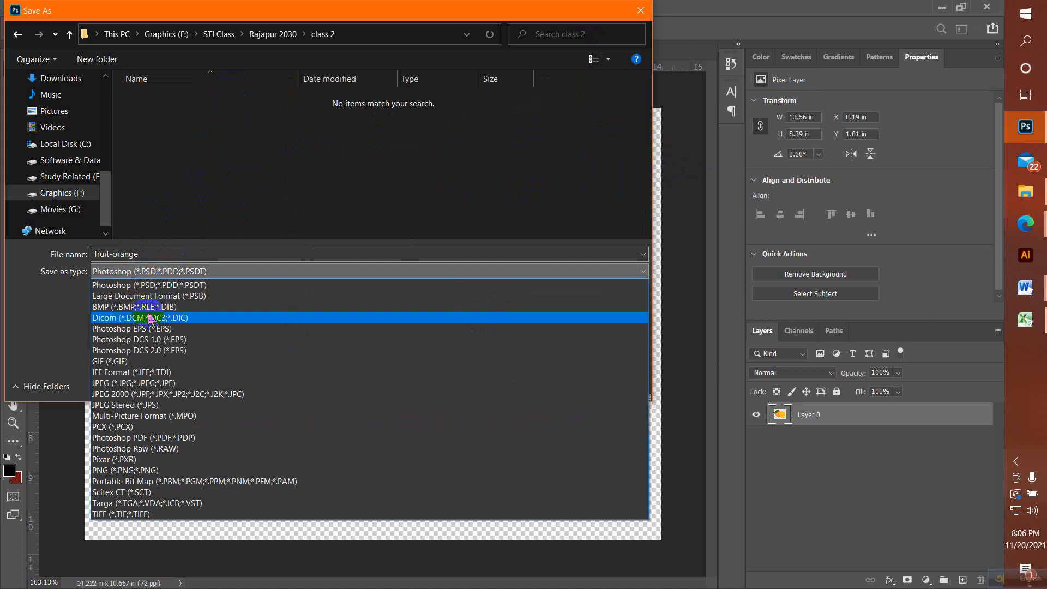
left_click(104, 473)
left_click(520, 382)
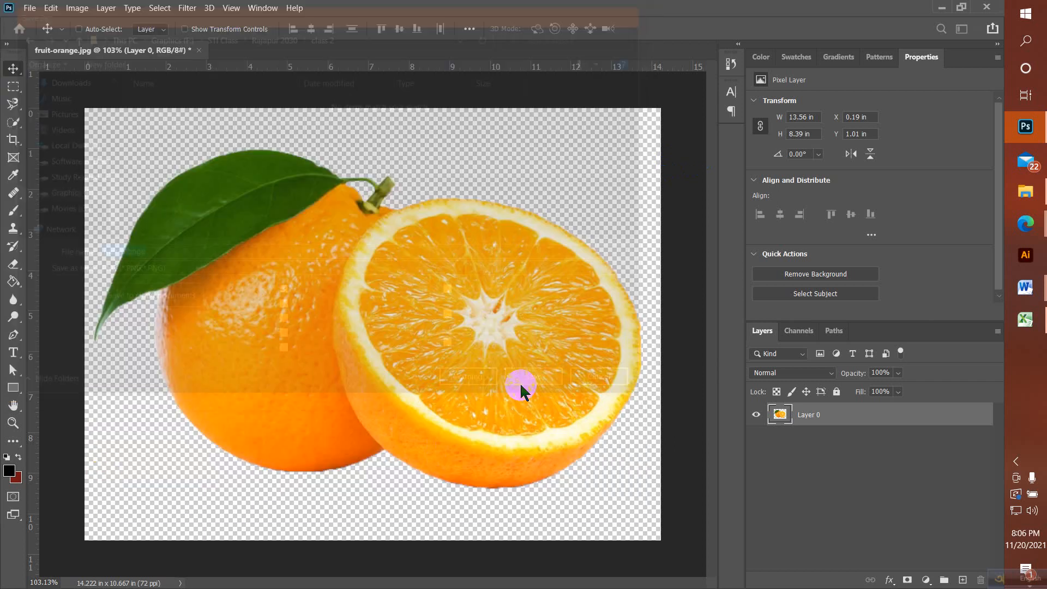
left_click(574, 173)
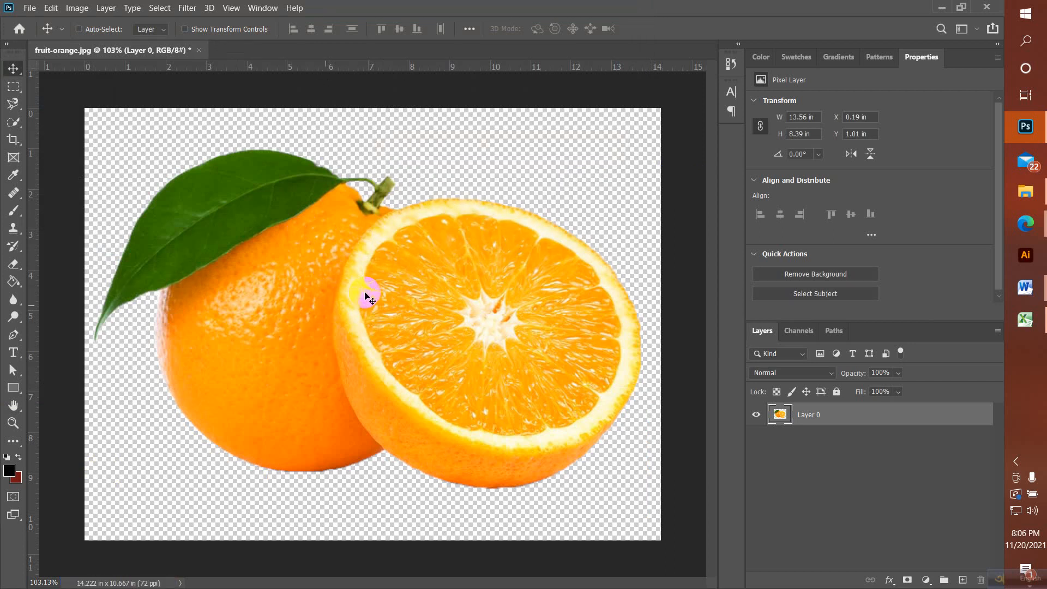
Step: Create a new A4 document in landscape orientation, 297 x 210 mm at 300 ppi
left_click(30, 8)
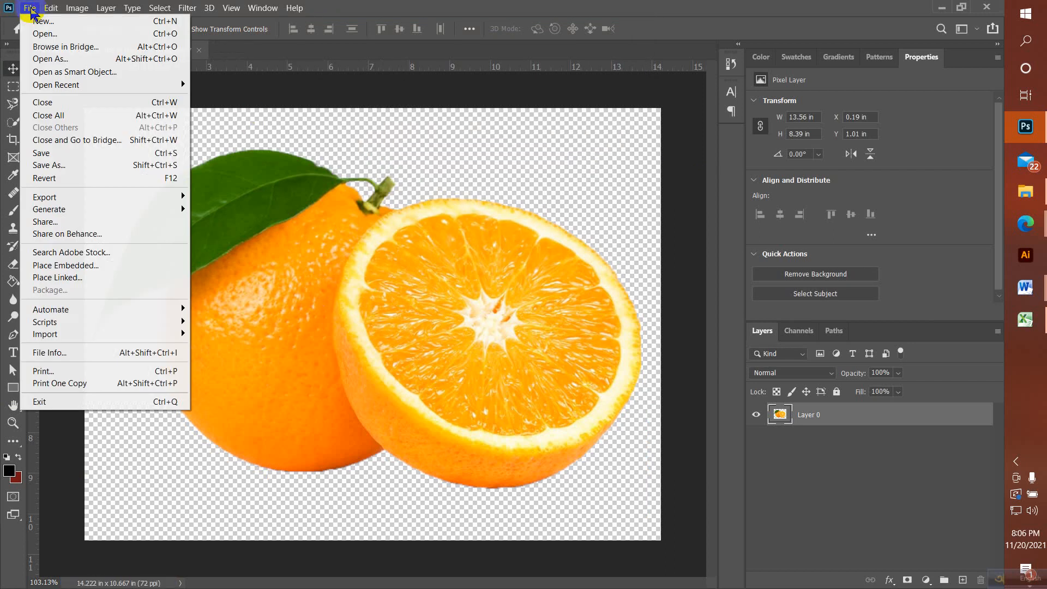
left_click(51, 8)
left_click(29, 8)
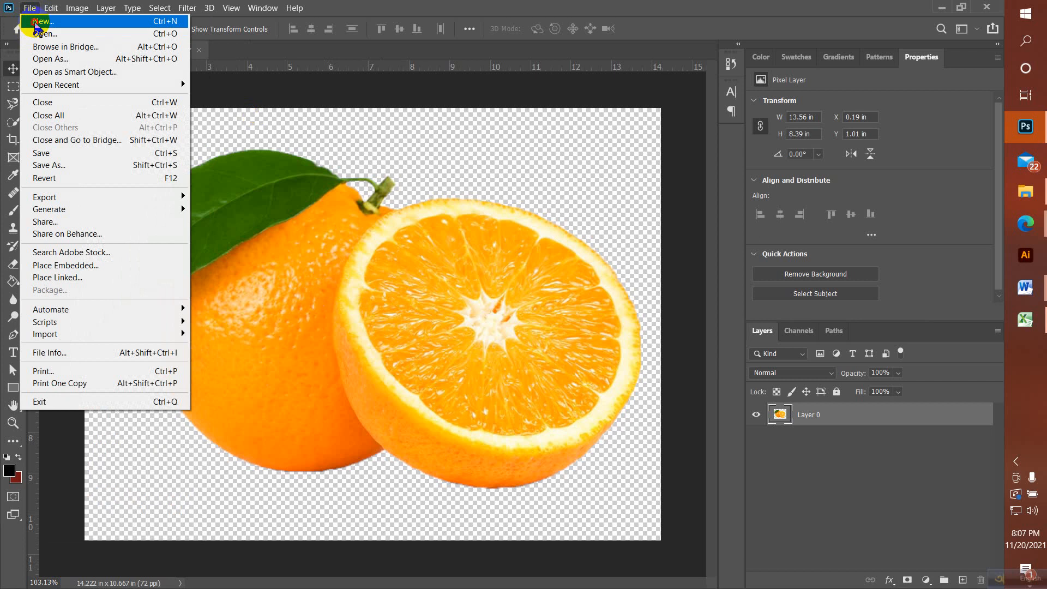
left_click(27, 21)
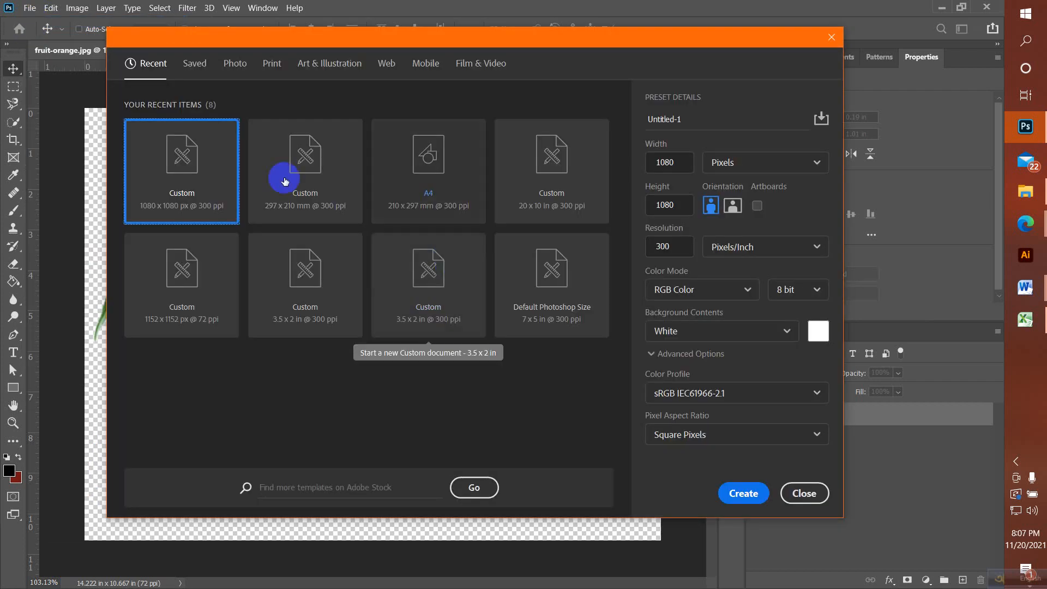
left_click(421, 164)
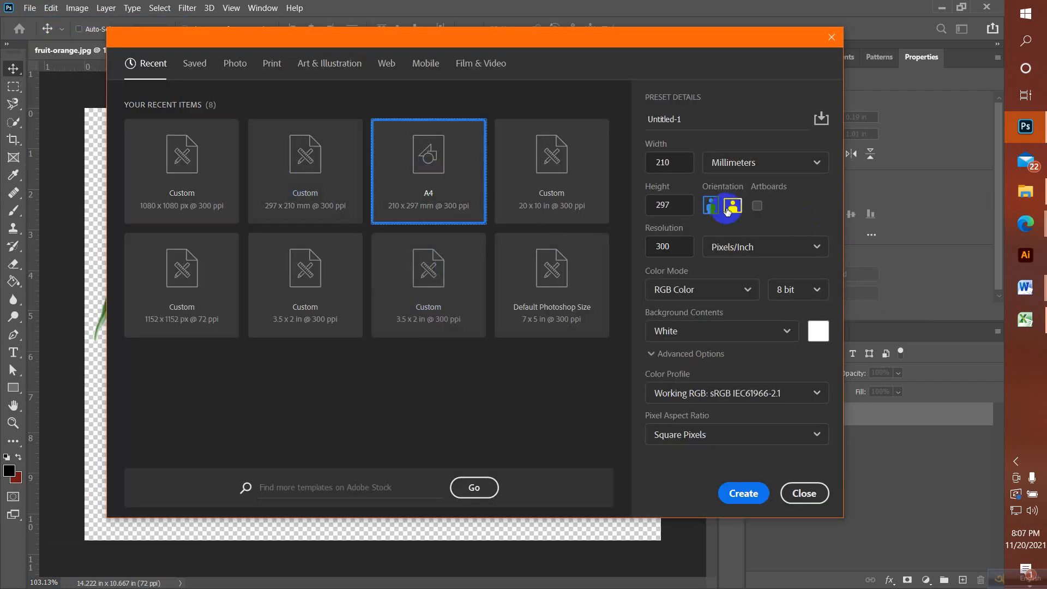
left_click(732, 205)
left_click(741, 494)
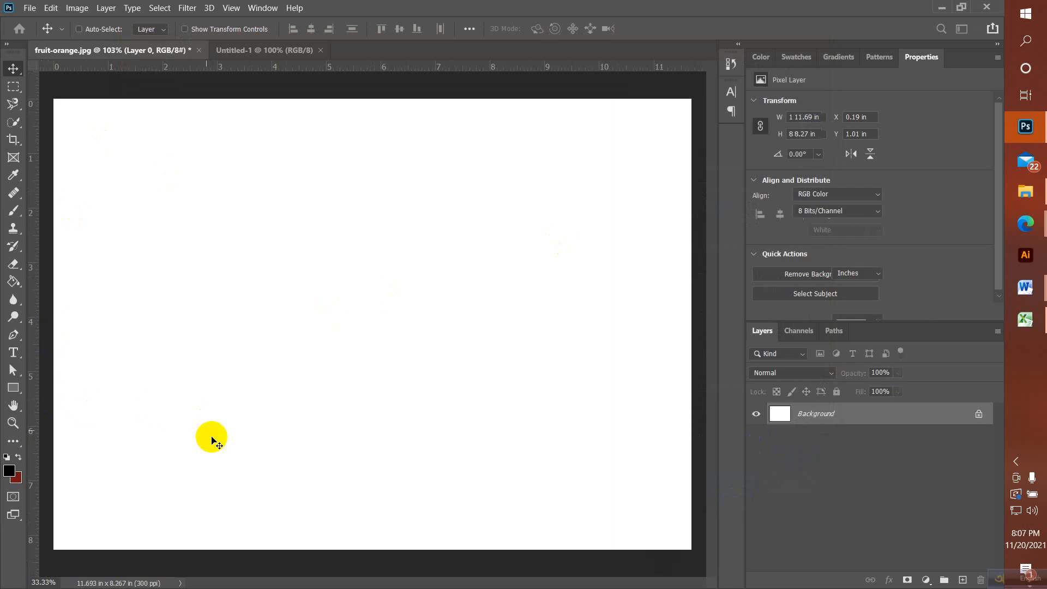
Step: Set the foreground colour to green 3dd412 and fill the new document's background with it
left_click(10, 473)
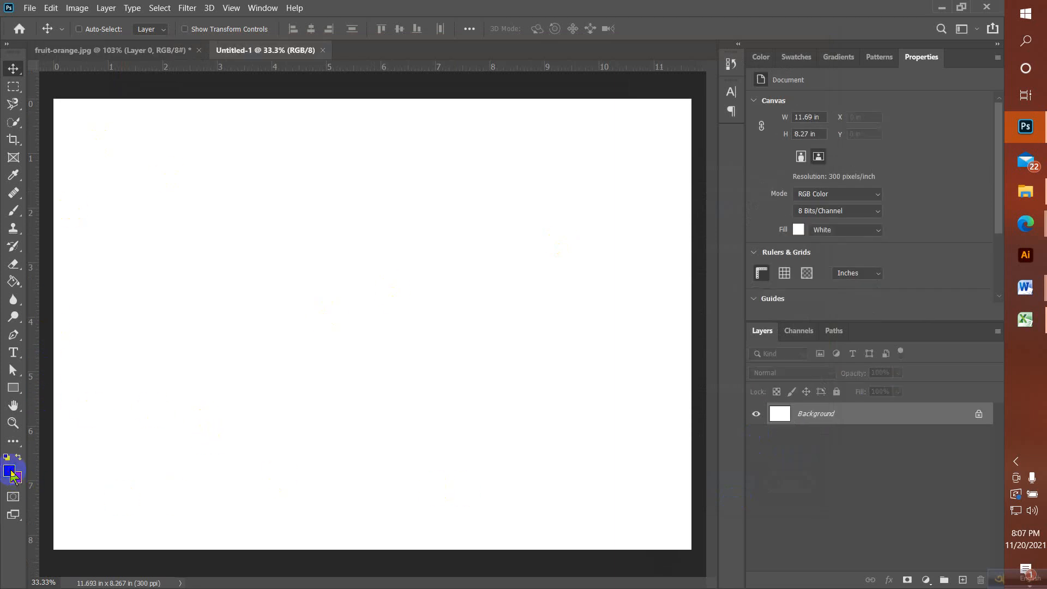
left_click(766, 161)
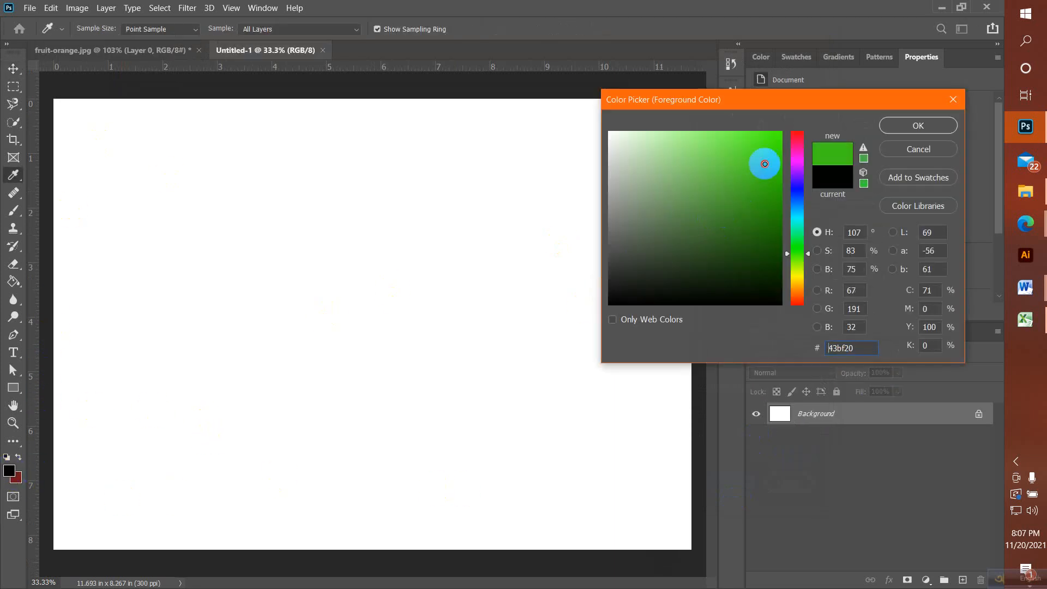
left_click(905, 127)
key("v")
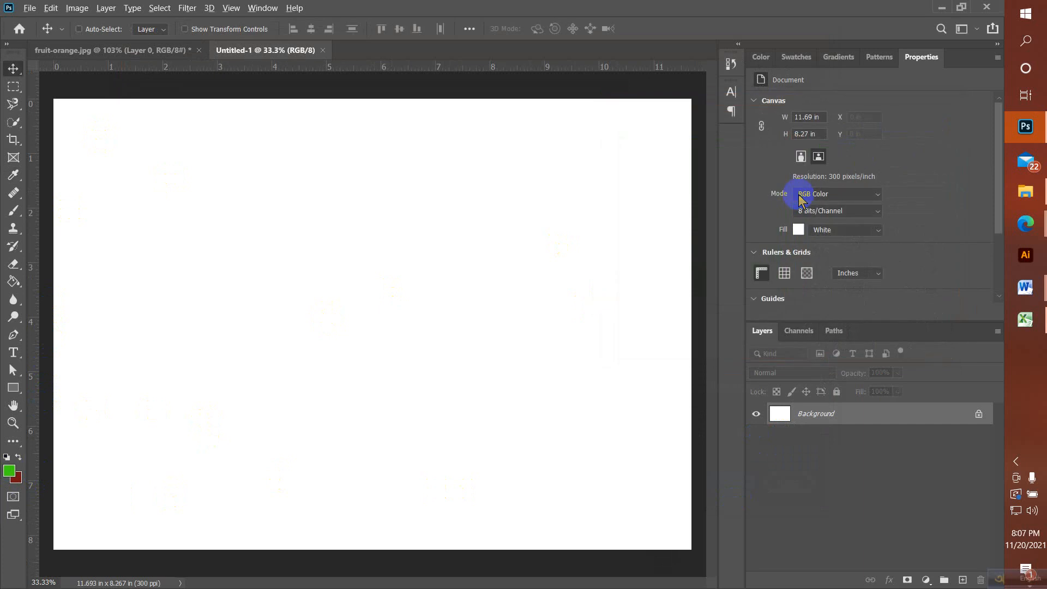
key("alt+BackSpace")
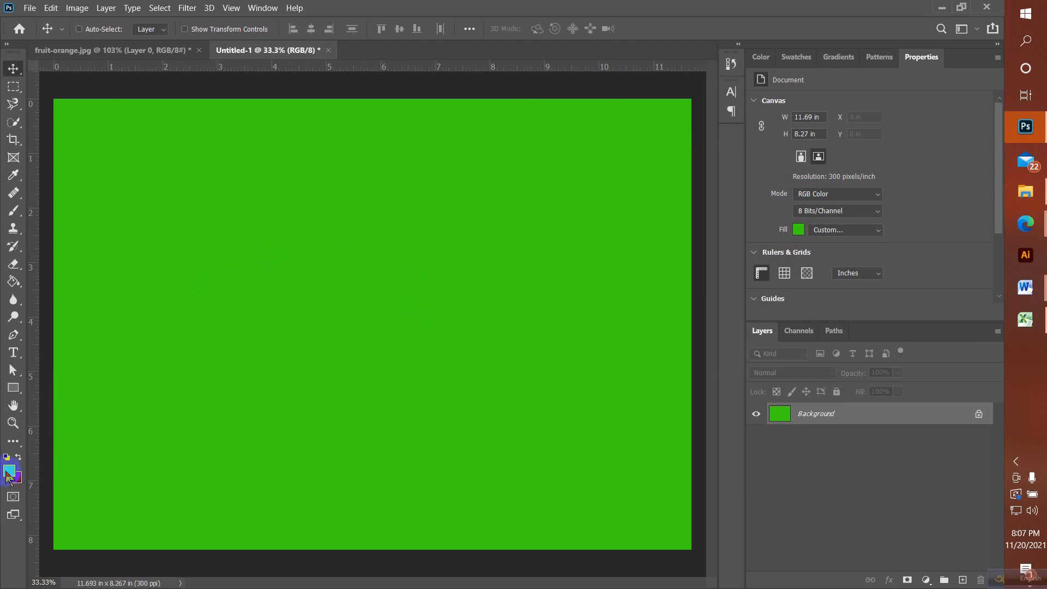
Step: Change the foreground colour to bright cyan 06ecf4 and fill the background with it
left_click(10, 473)
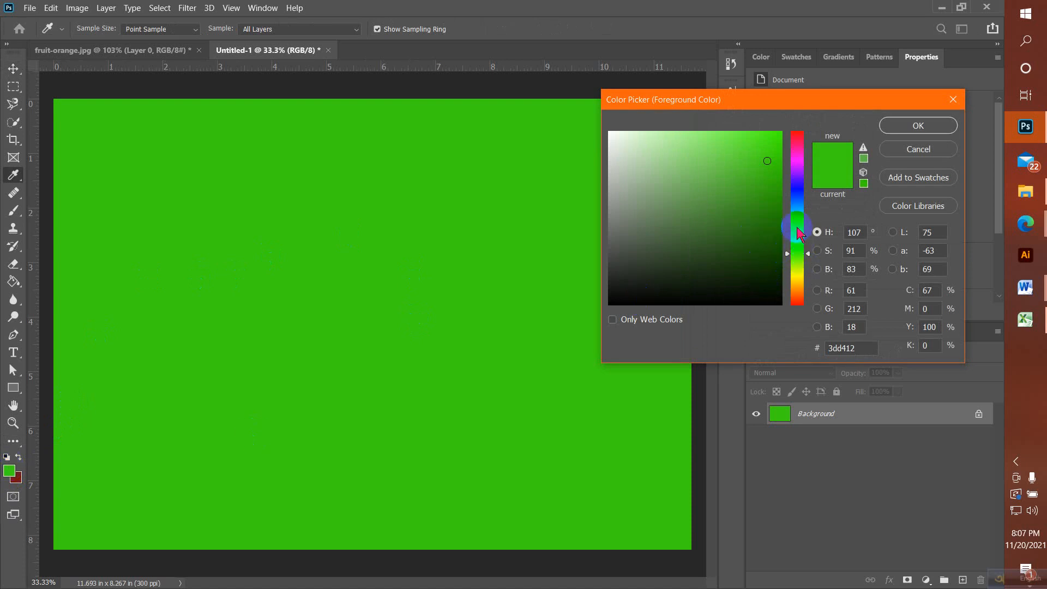
left_click(797, 217)
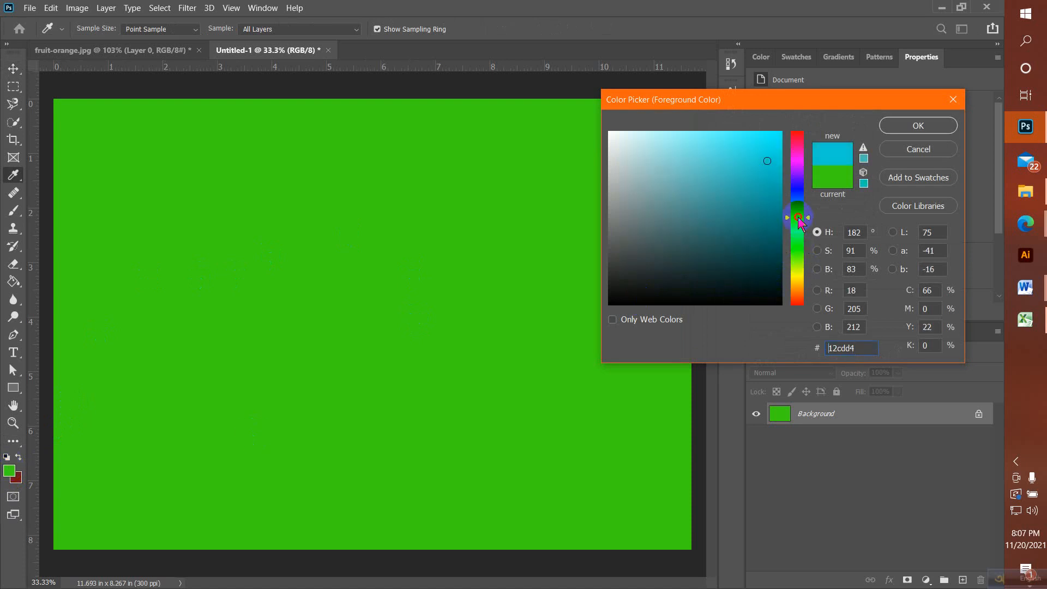
left_click(905, 125)
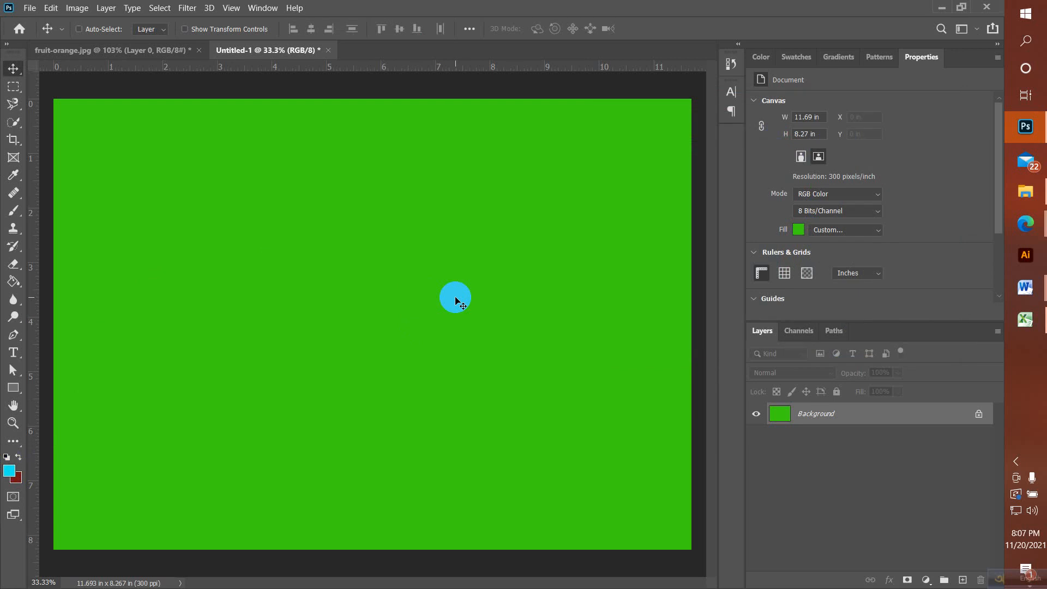
key("alt+BackSpace")
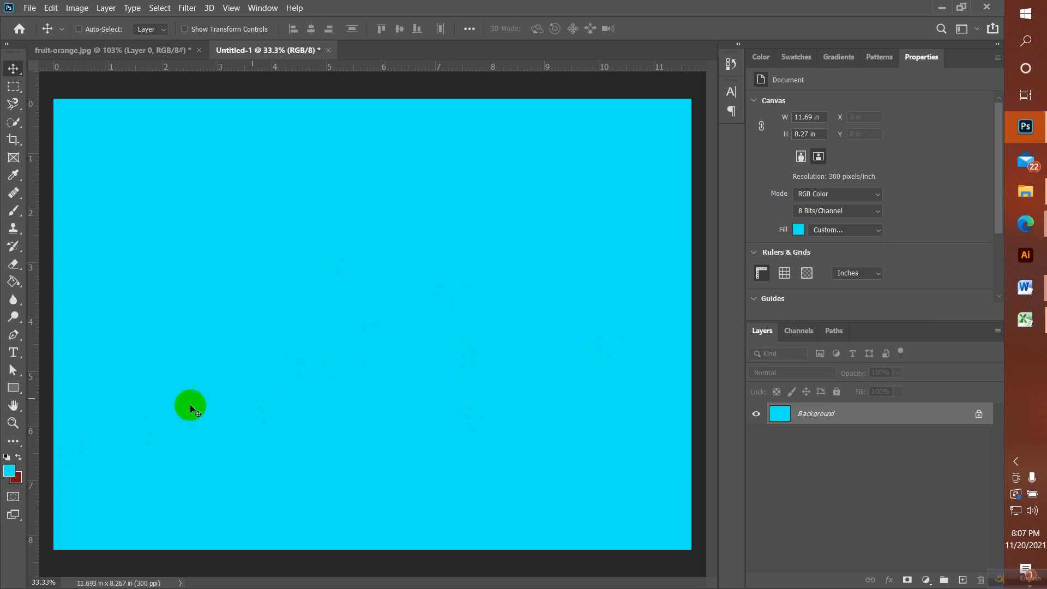
Step: Change the foreground colour to white ffffff and refill the background
left_click(7, 472)
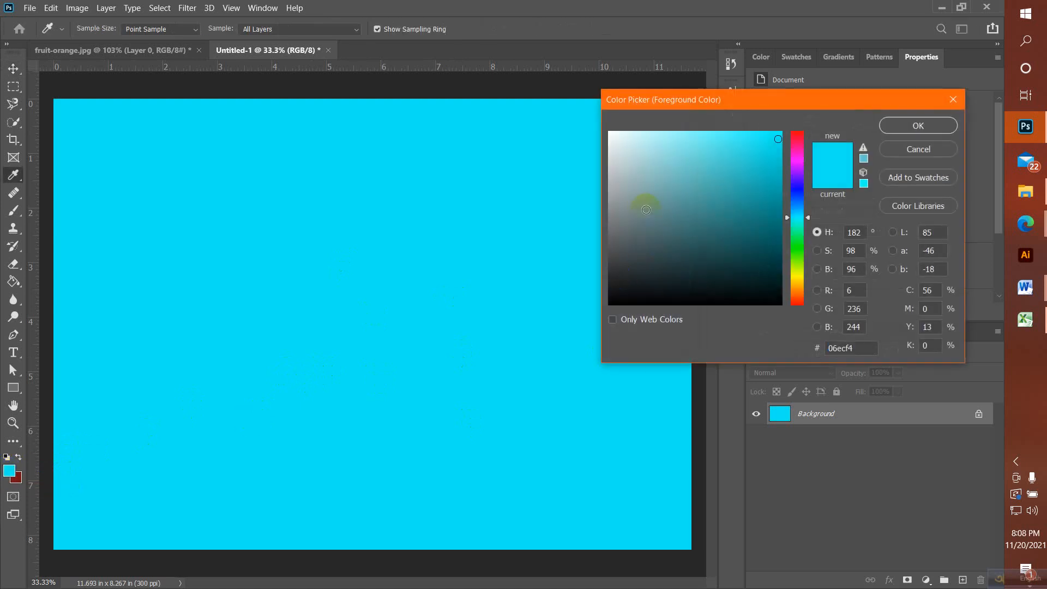
left_click_drag(642, 205, 610, 133)
left_click(890, 130)
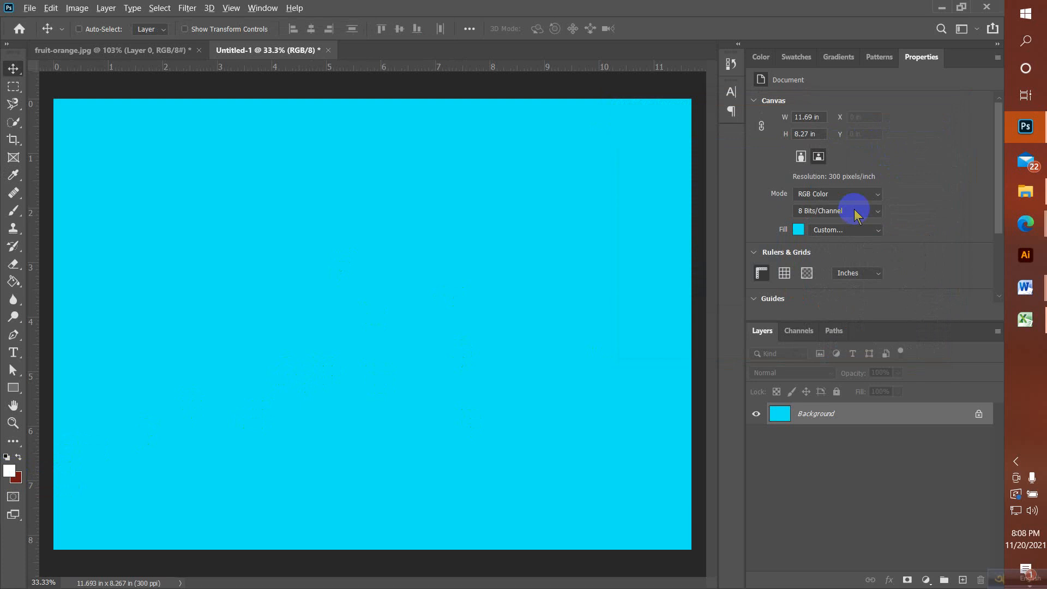
key("alt+BackSpace")
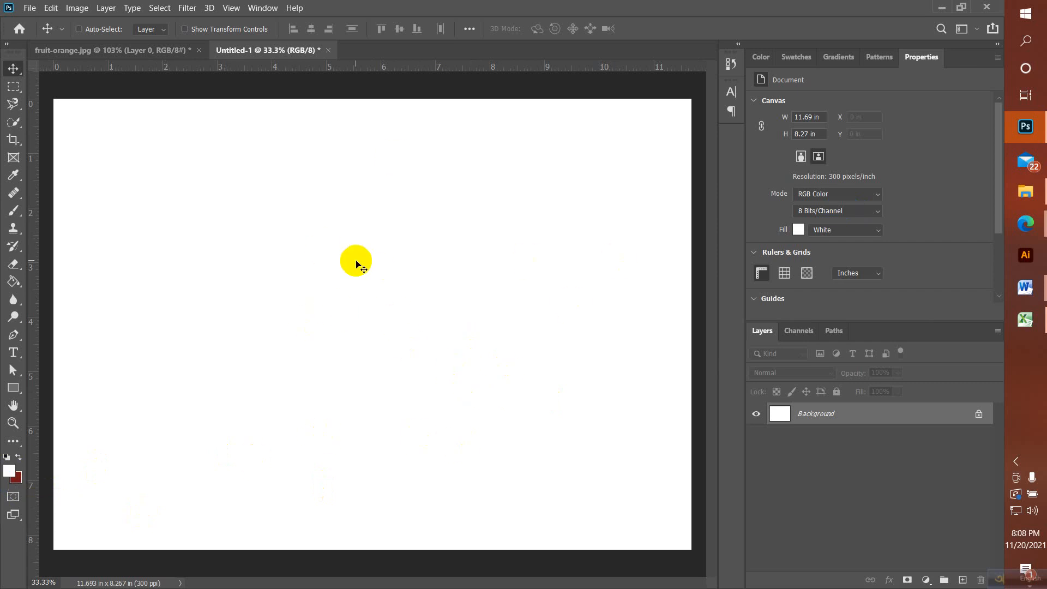
Step: Set the foreground colour to blue-cyan 01cfd7 and fill the background with it
left_click(10, 469)
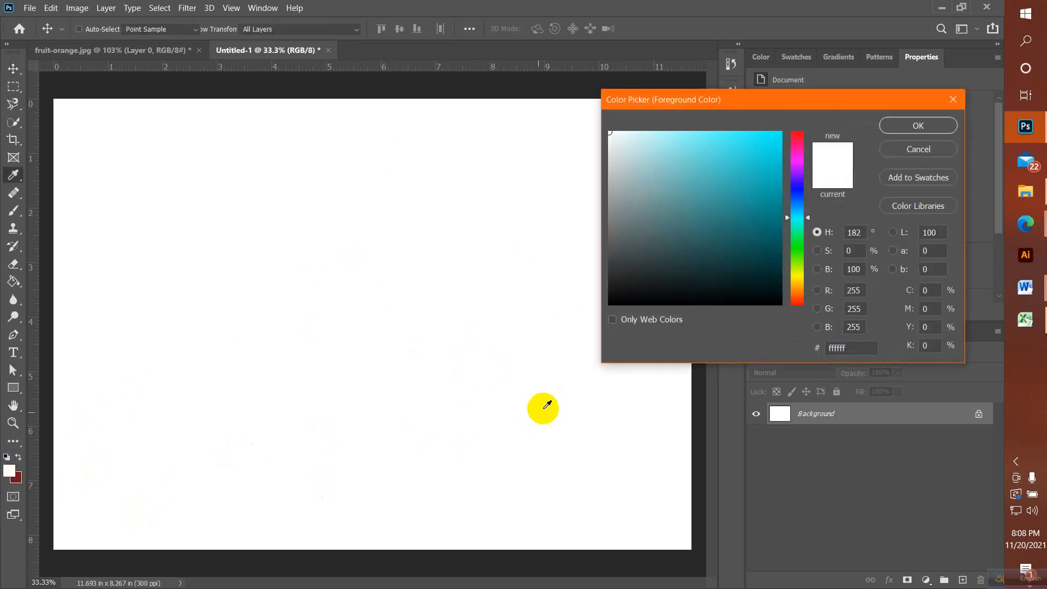
left_click(780, 159)
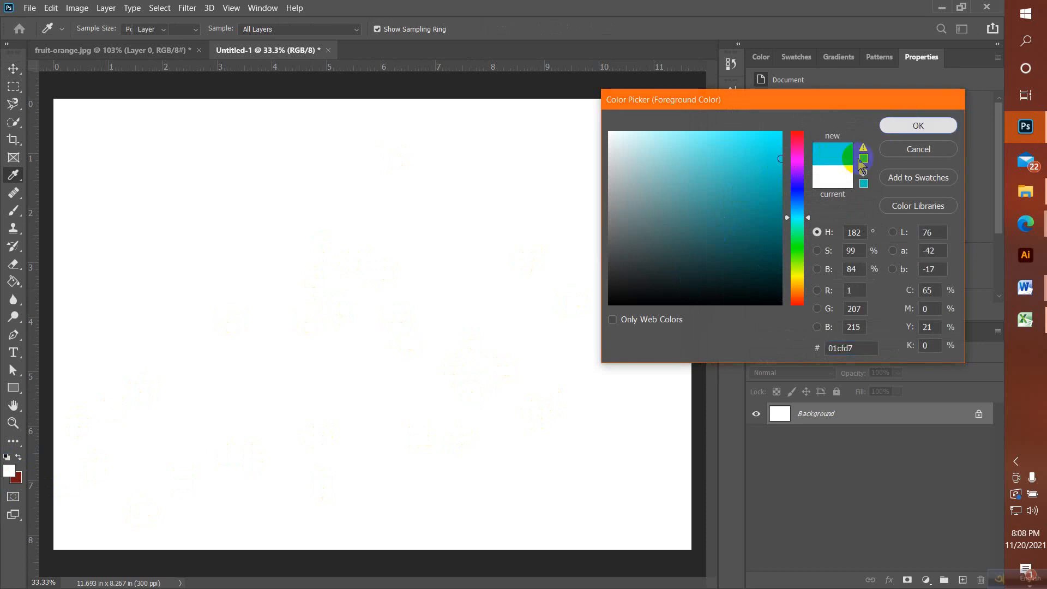
key("Return")
key("alt+BackSpace")
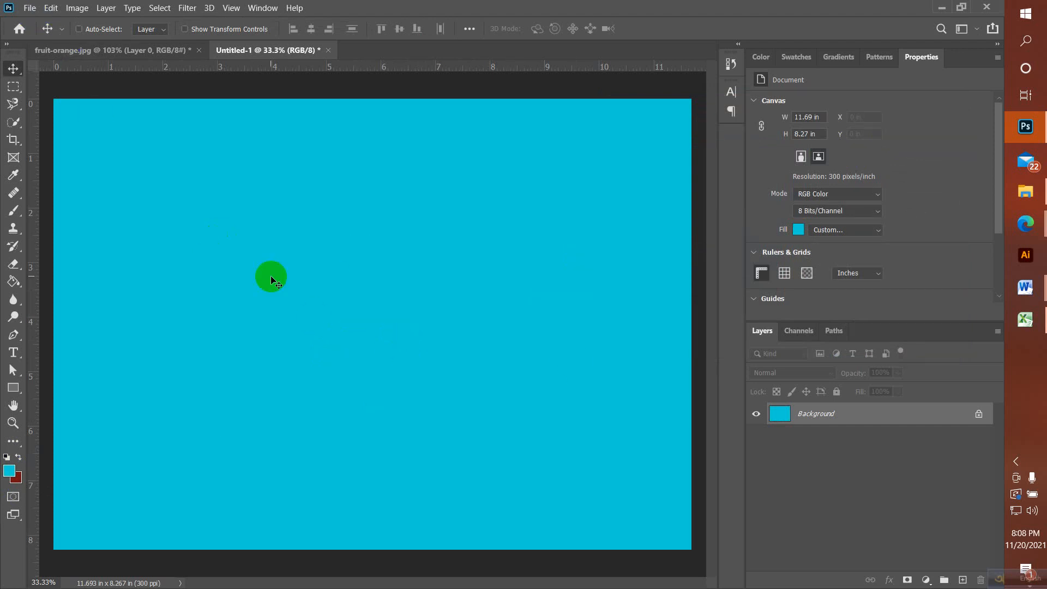
Step: View the cut-out oranges in the fruit-orange.jpg document and return to the new document
left_click(156, 50)
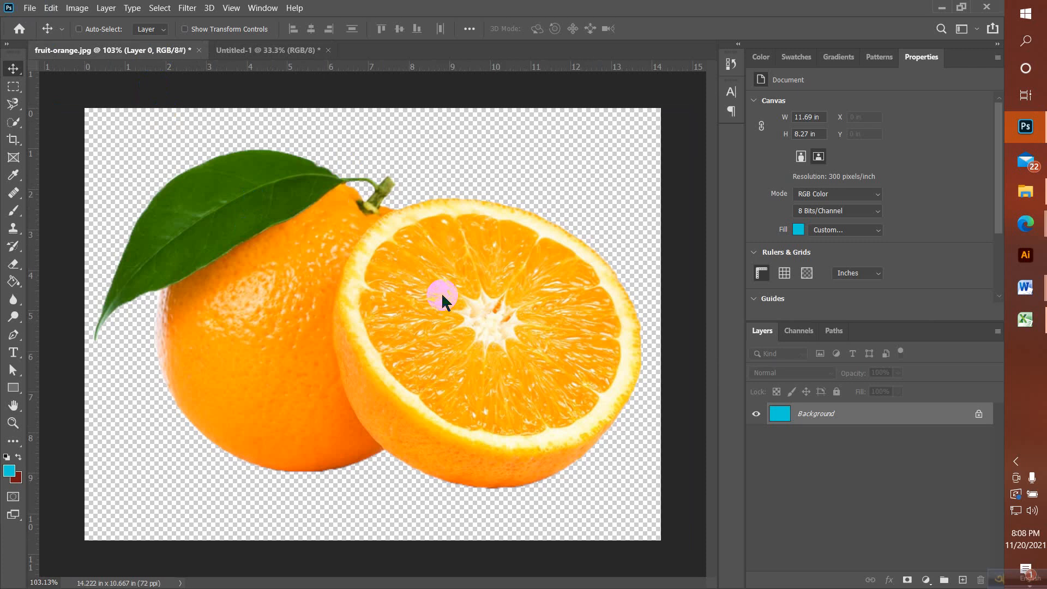
left_click_drag(441, 300, 405, 303)
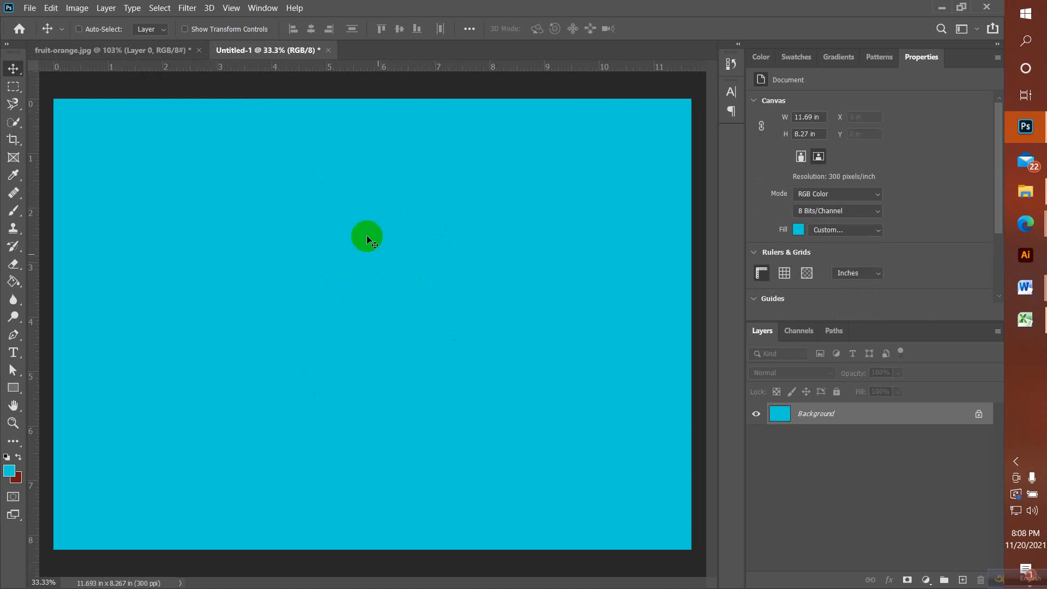
Step: Place the saved fruit-orange image from the class 2 folder as an embedded object in the new document
left_click(29, 7)
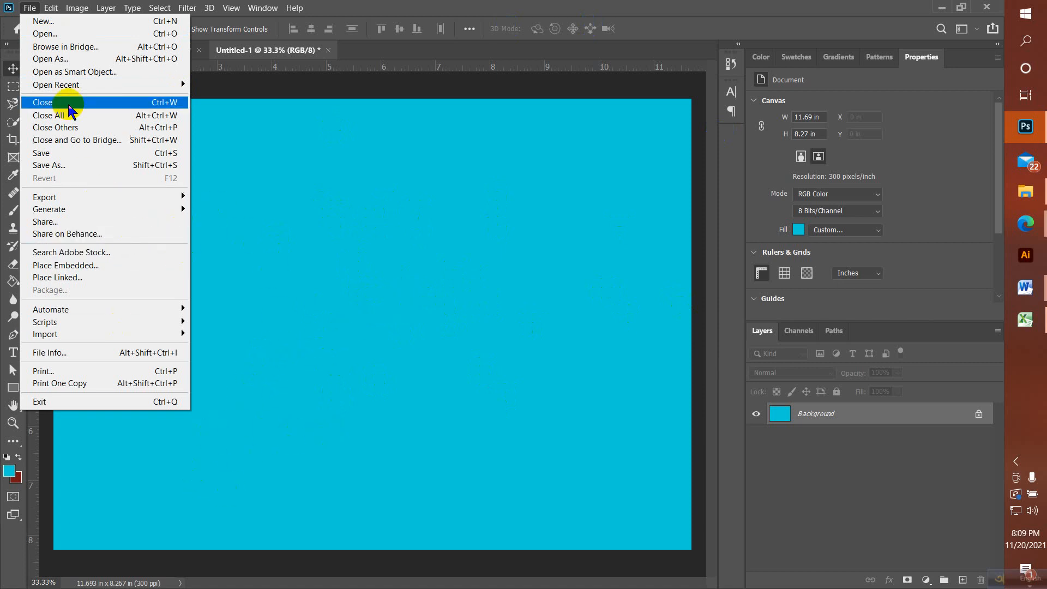
left_click(104, 266)
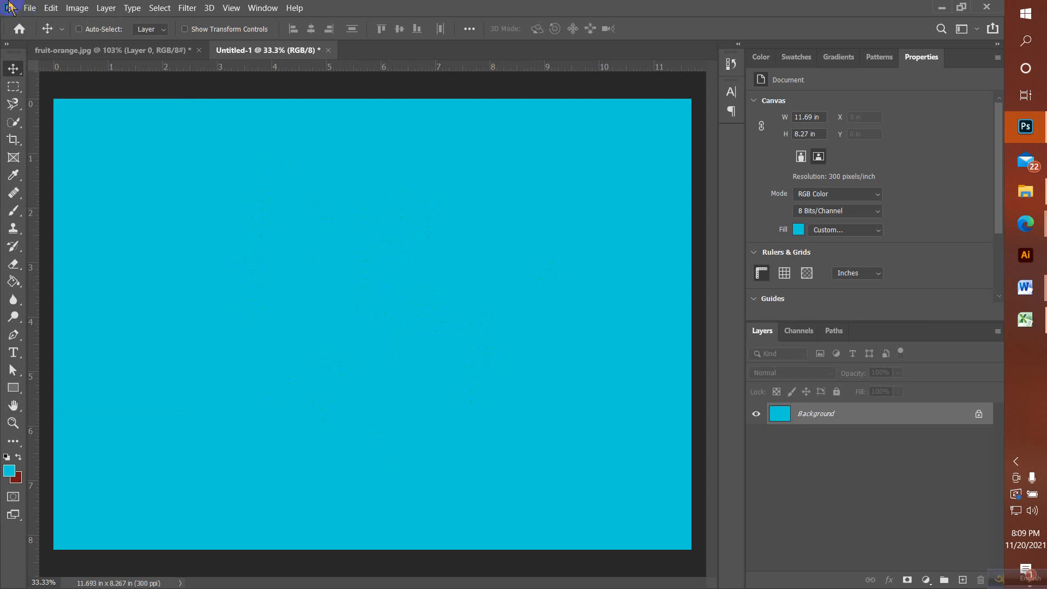
left_click(30, 8)
left_click(56, 167)
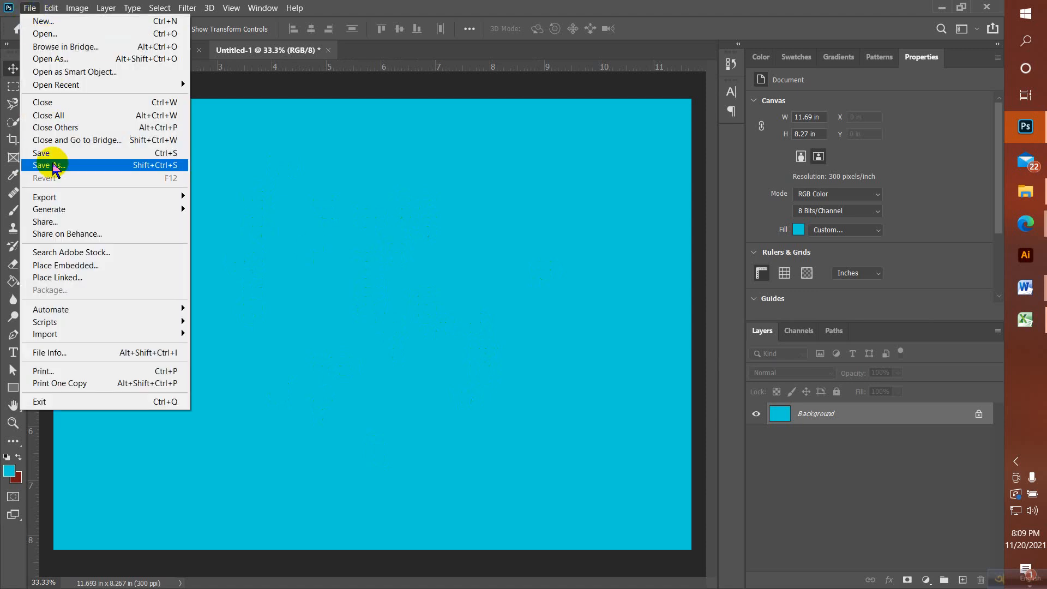
left_click(57, 264)
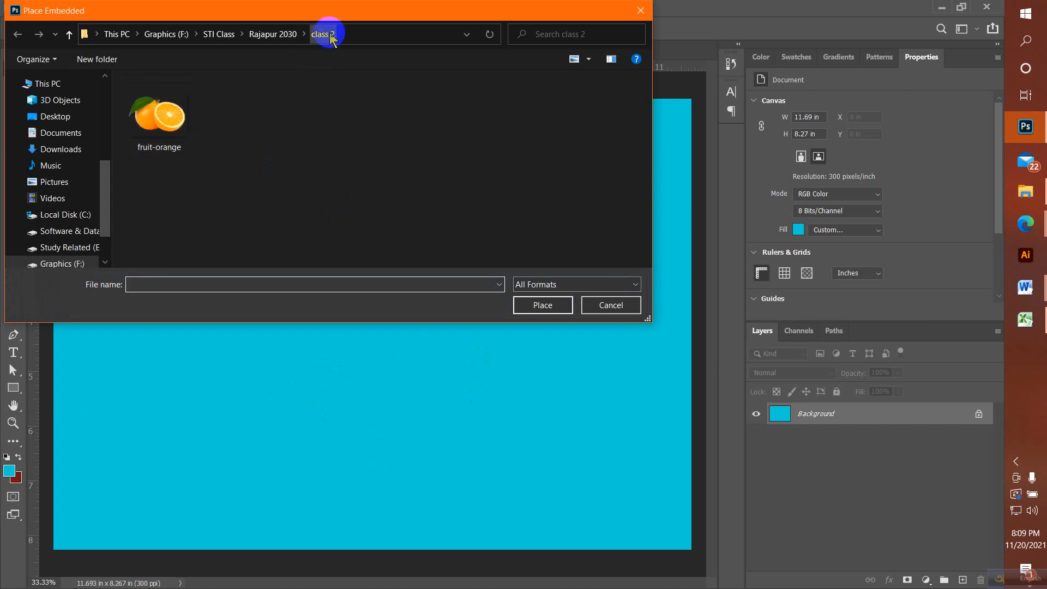
left_click(159, 112)
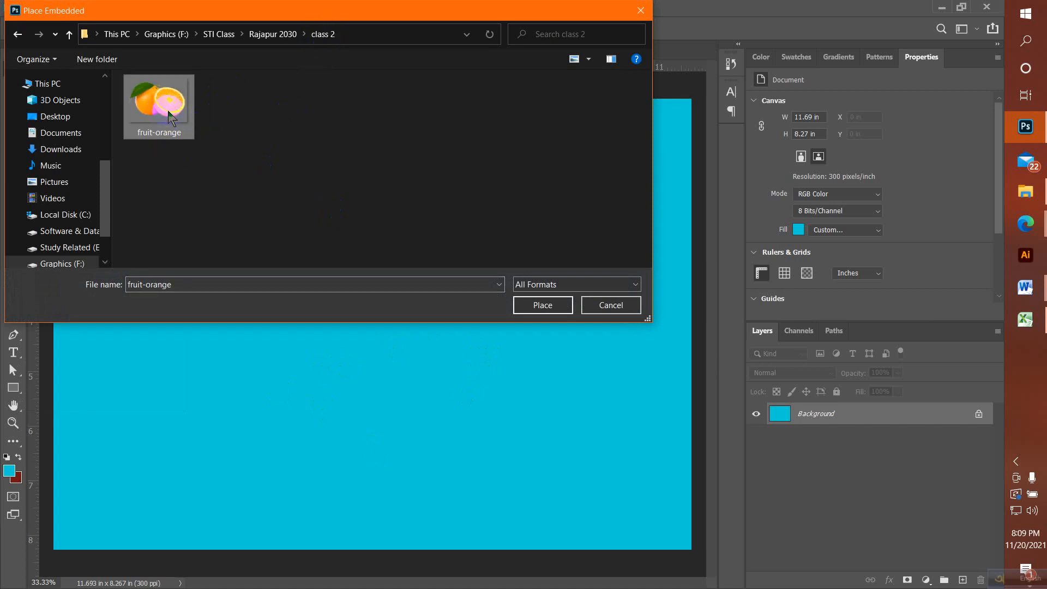
left_click(538, 306)
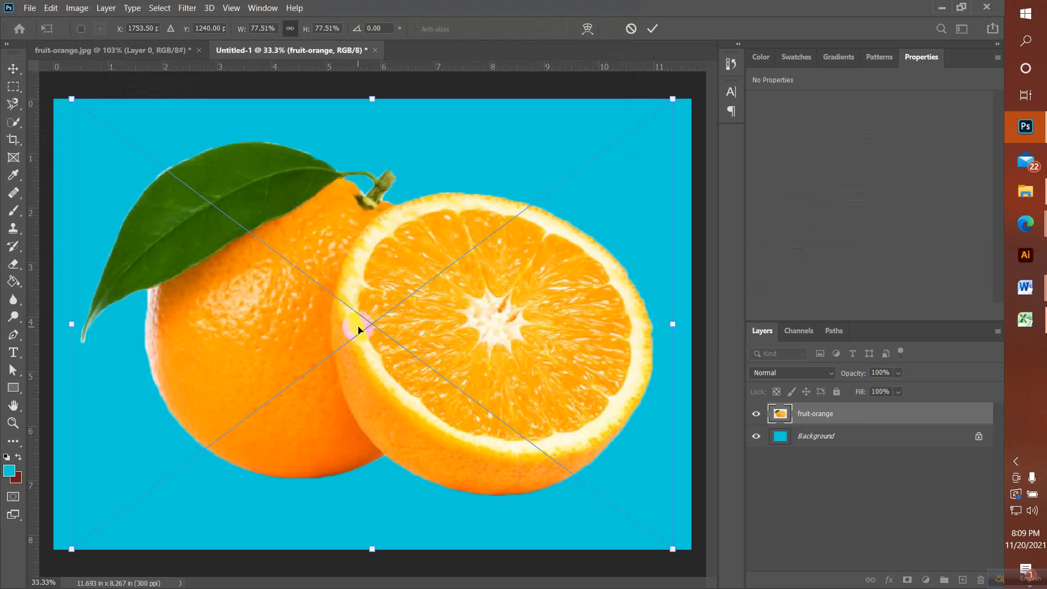
Step: Commit the placed fruit-orange image and shift it slightly down and to the left on the canvas
key("Return")
left_click_drag(374, 262, 485, 345)
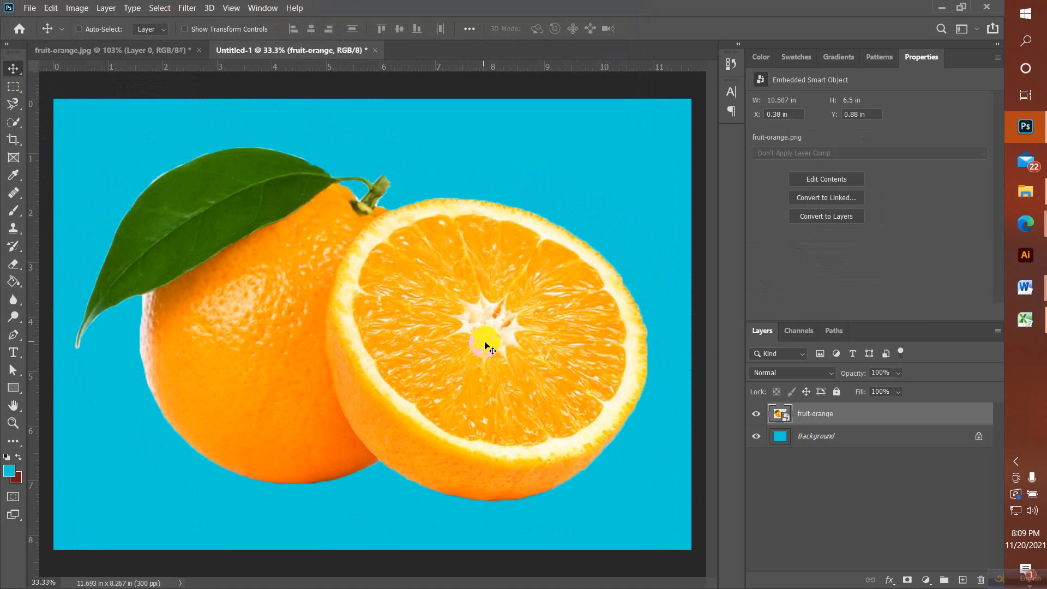
left_click(507, 355)
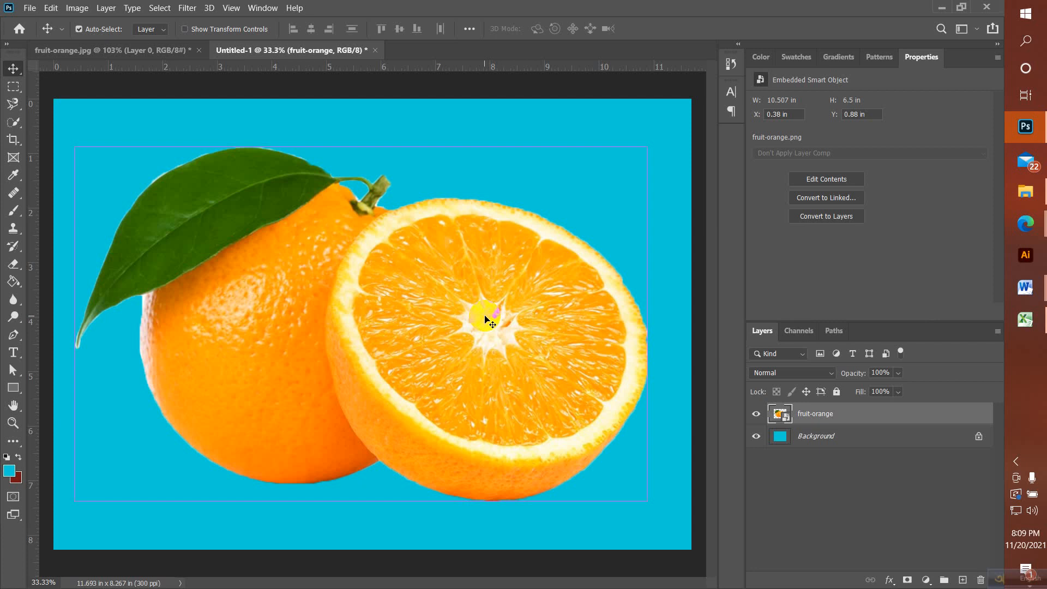
Step: Scale the oranges down proportionally to about 7.68 × 4.75 in and reposition them near the middle of the blue canvas
key("ctrl+t")
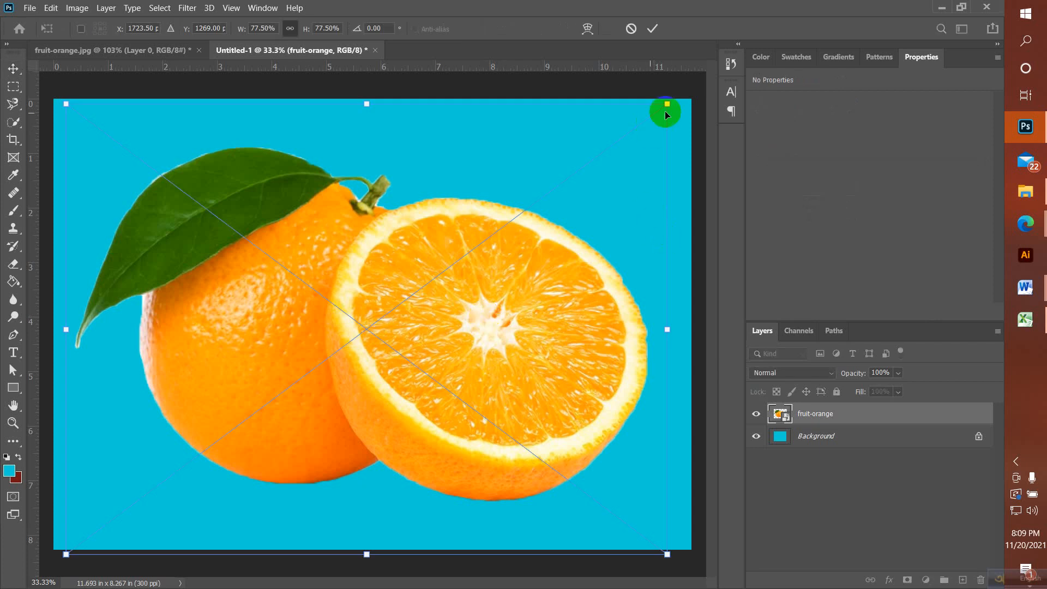
left_click_drag(667, 104, 607, 158)
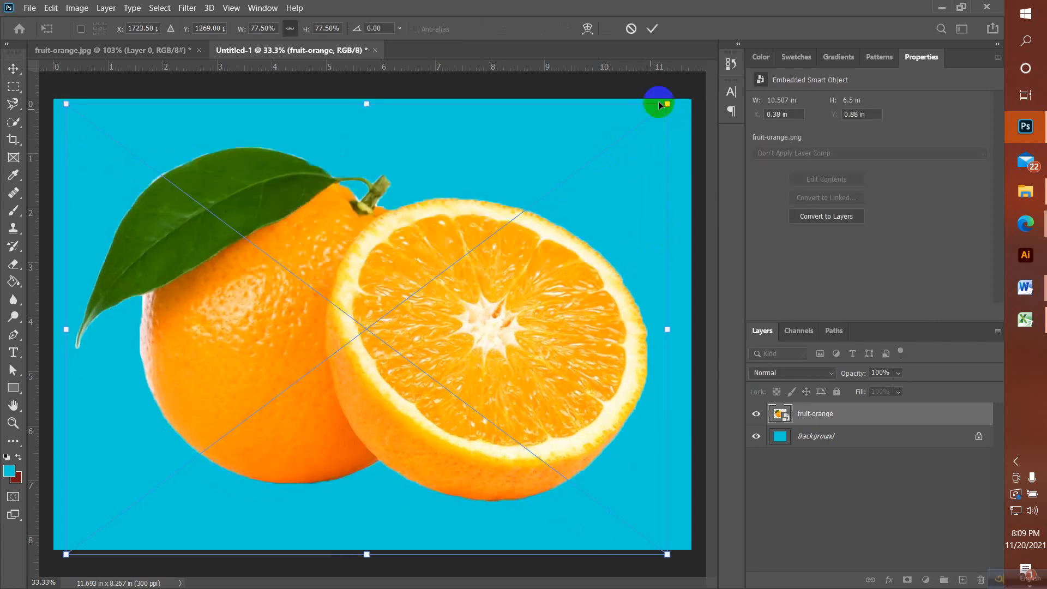
left_click_drag(666, 104, 505, 224)
mouse_move(432, 355)
left_mouse_down()
mouse_move(416, 339)
mouse_move(441, 342)
mouse_move(418, 356)
mouse_move(471, 393)
mouse_move(439, 365)
left_mouse_up()
key("Return")
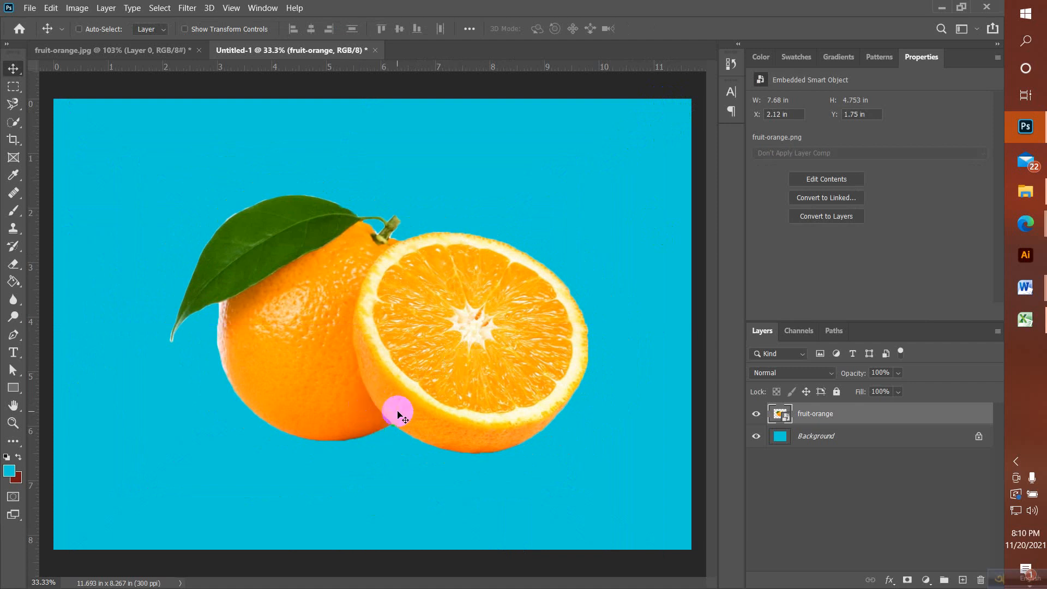
left_click_drag(510, 364, 497, 346)
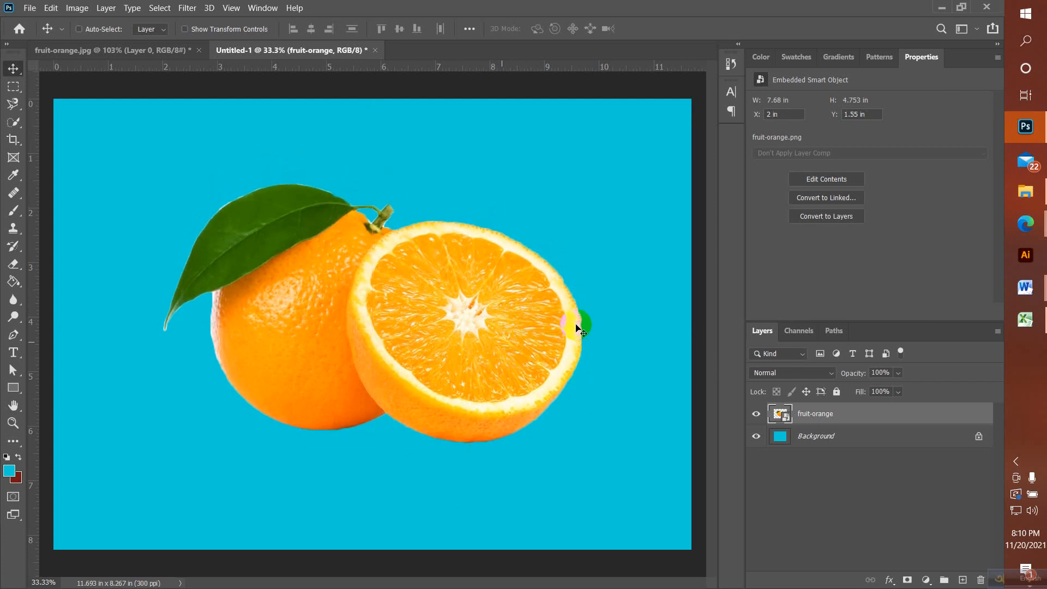
Step: Switch to the browser's Google image search for orange and examine the available pictures and related images
mouse_move(1025, 223)
left_click(956, 224)
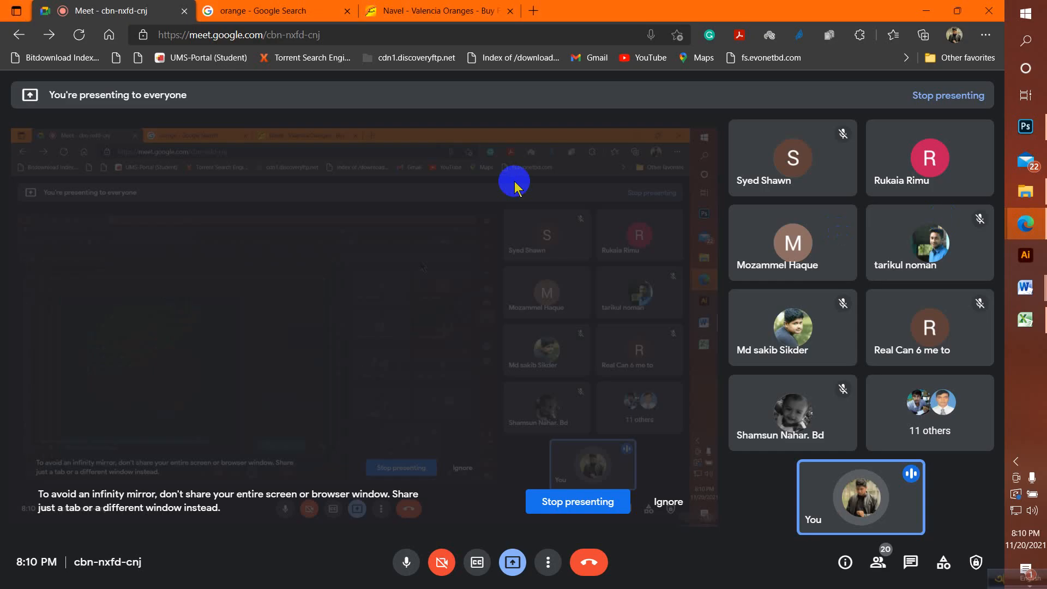
left_click(256, 11)
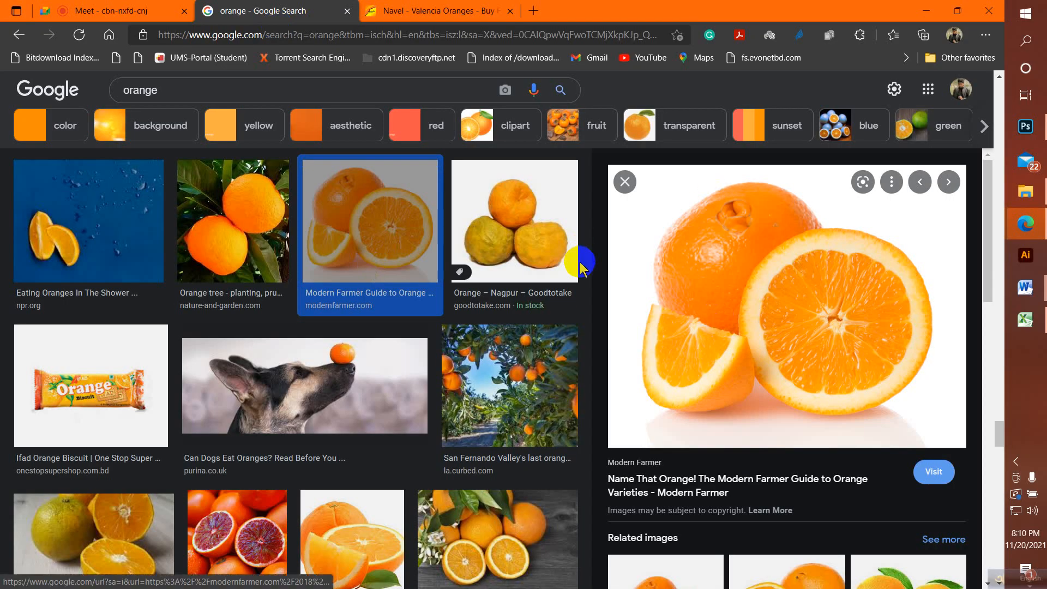
scroll(243, 138, "down", 20)
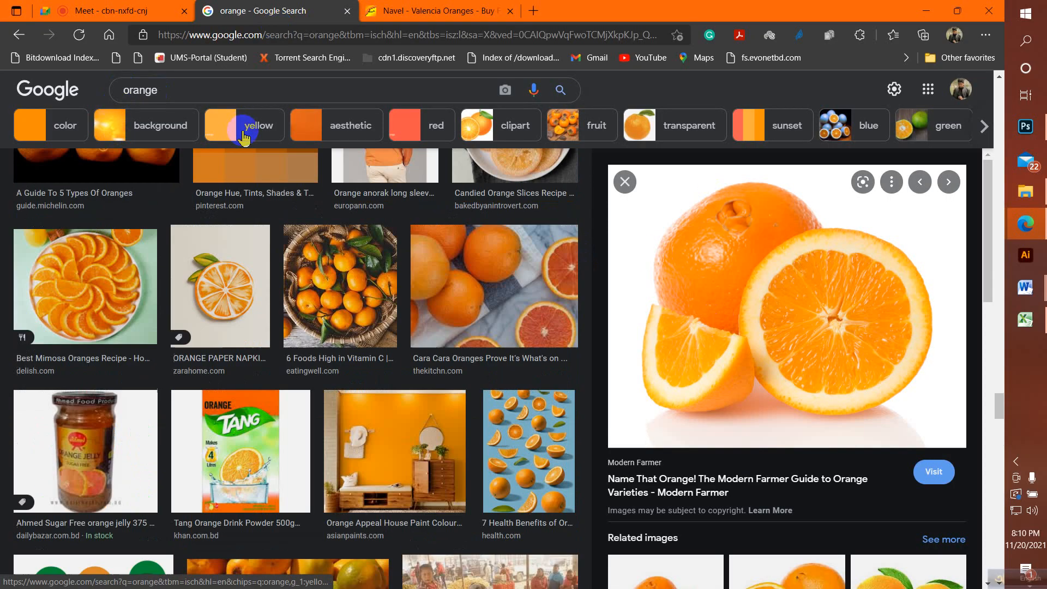
scroll(244, 138, "up", 20)
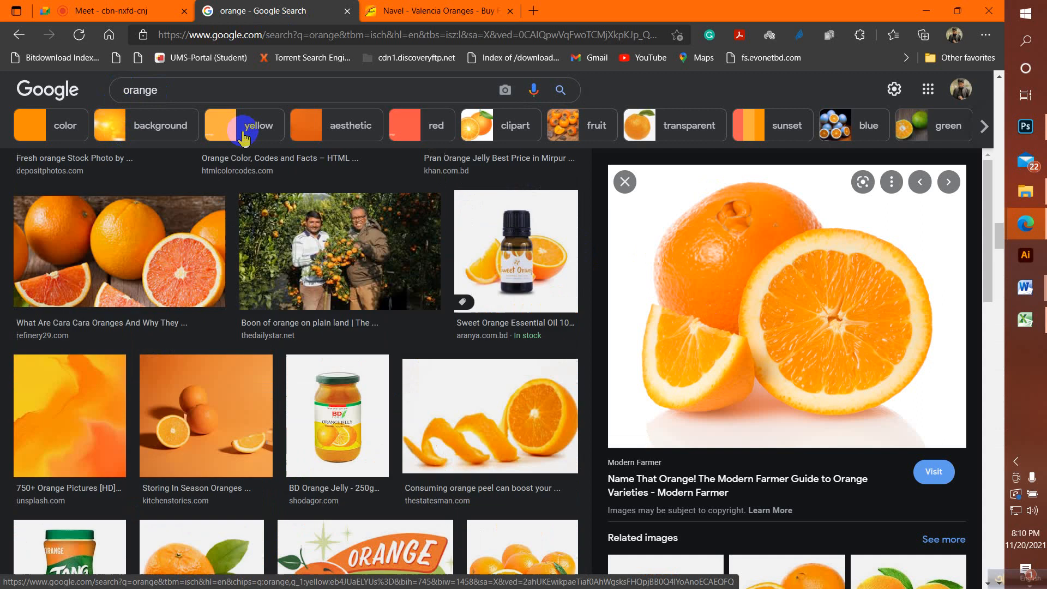
scroll(243, 138, "up", 5)
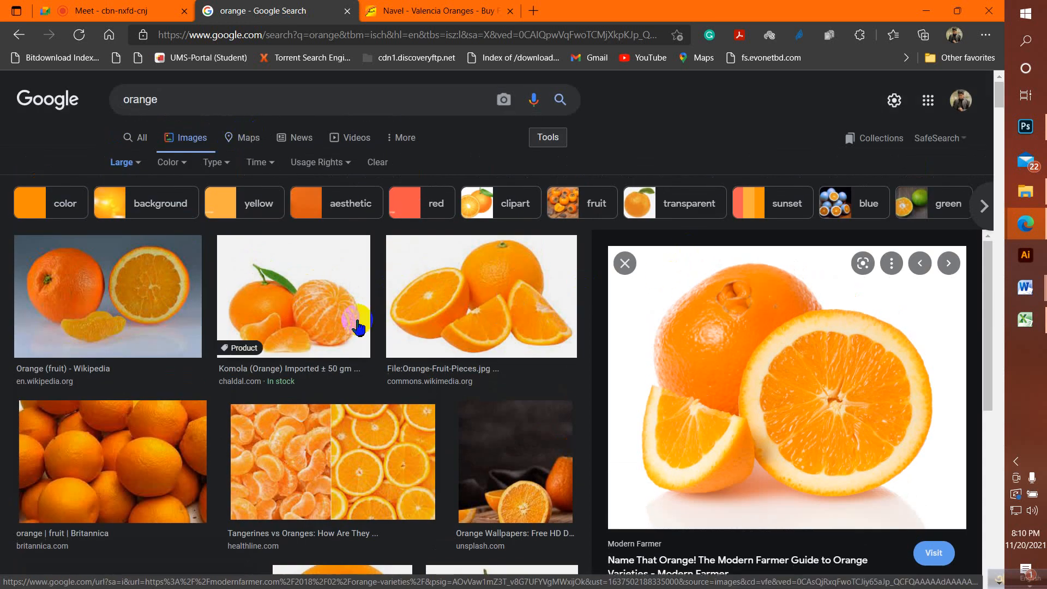
scroll(353, 315, "down", 3)
scroll(354, 315, "up", 3)
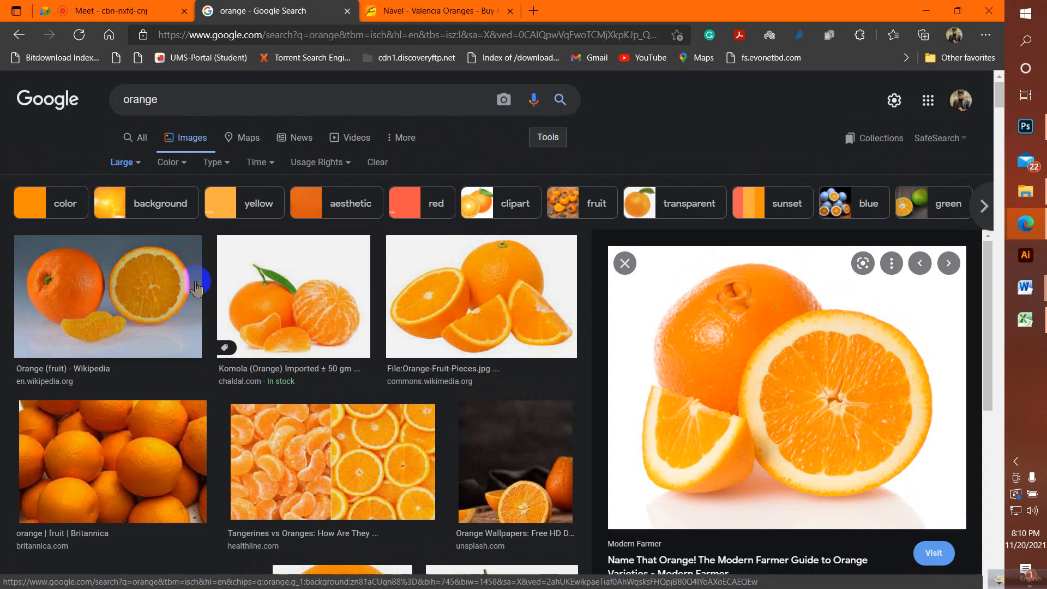
scroll(304, 366, "down", 10)
scroll(818, 355, "down", 4)
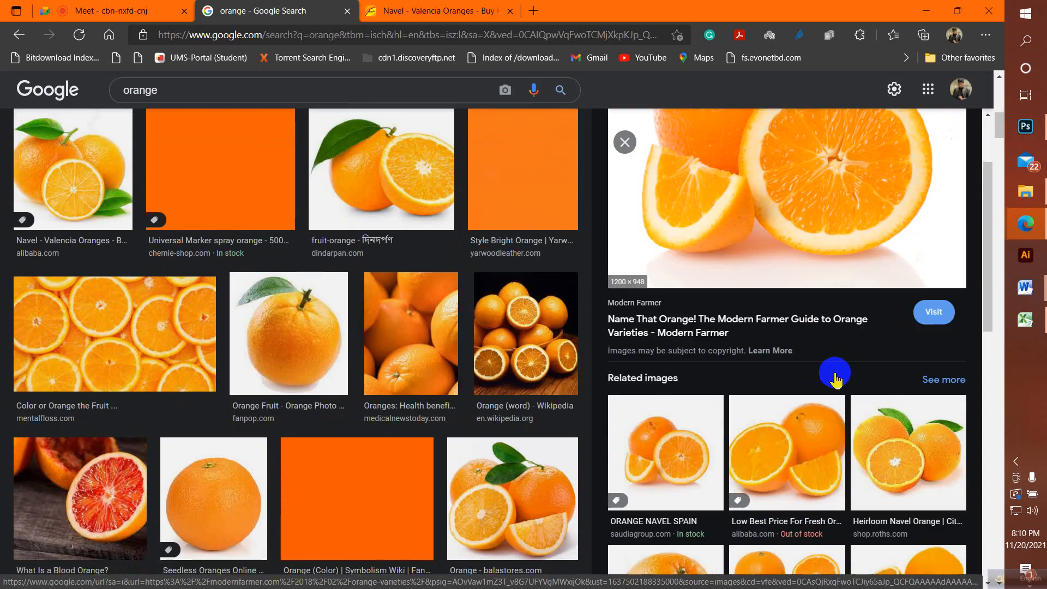
scroll(908, 376, "down", 3)
Step: Preview the Heirloom Navel Orange picture from the related images and look through its similar images
left_click(890, 241)
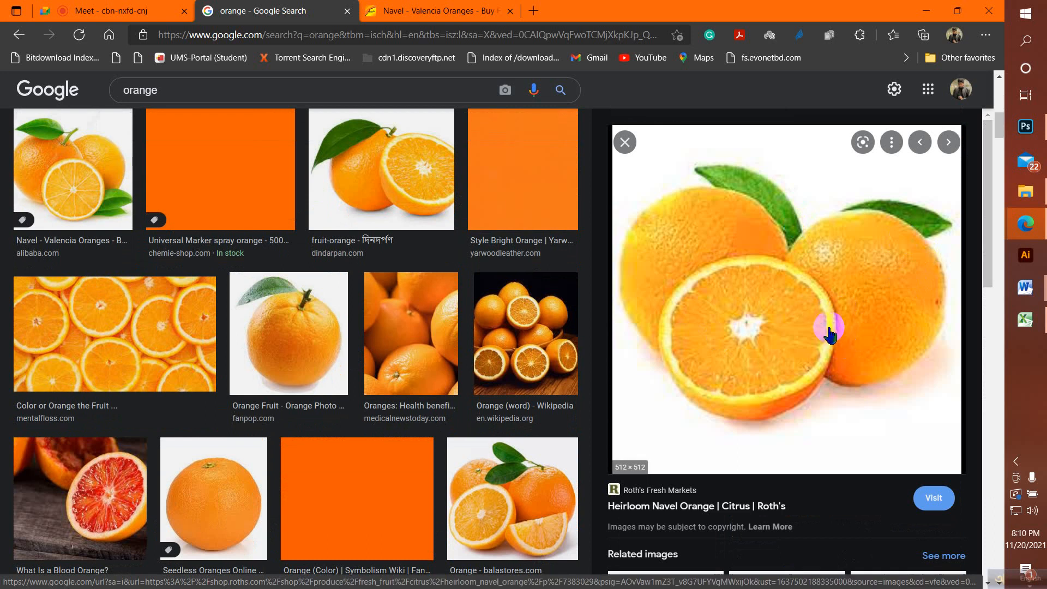
scroll(842, 316, "down", 8)
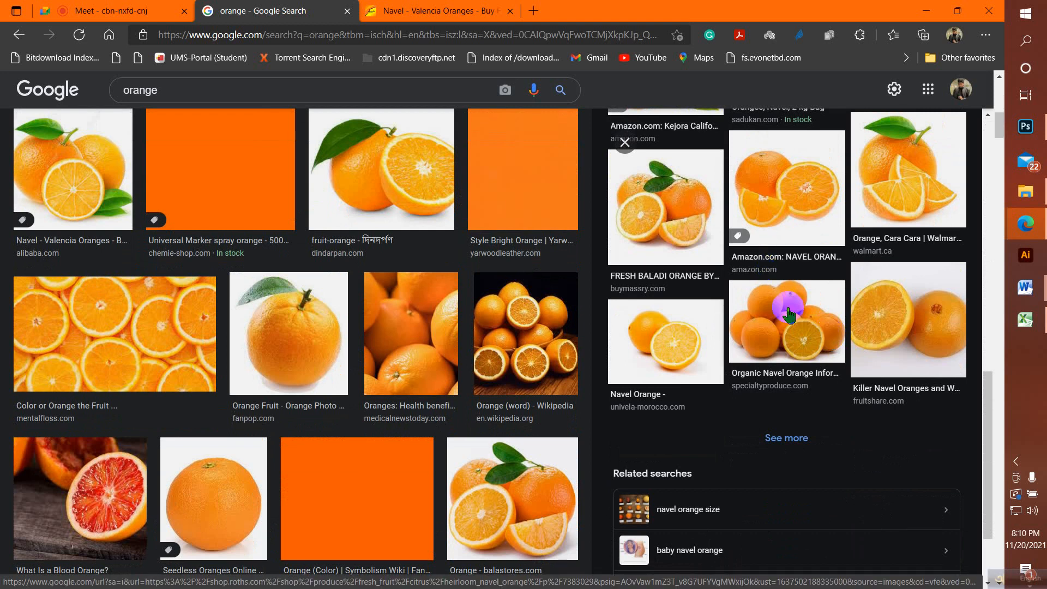
scroll(788, 312, "up", 3)
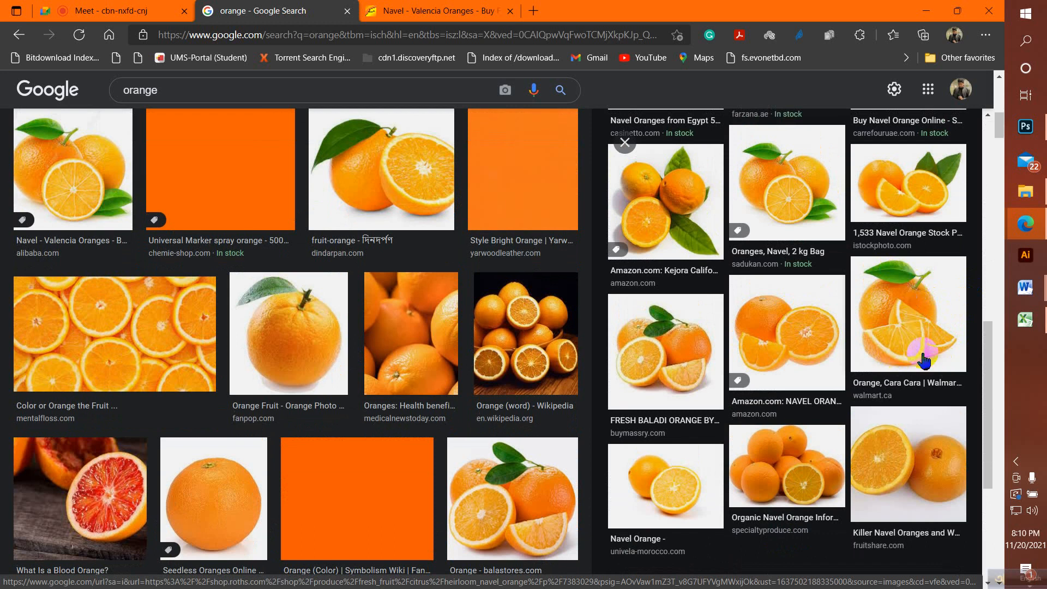
scroll(924, 360, "up", 4)
left_click(734, 433)
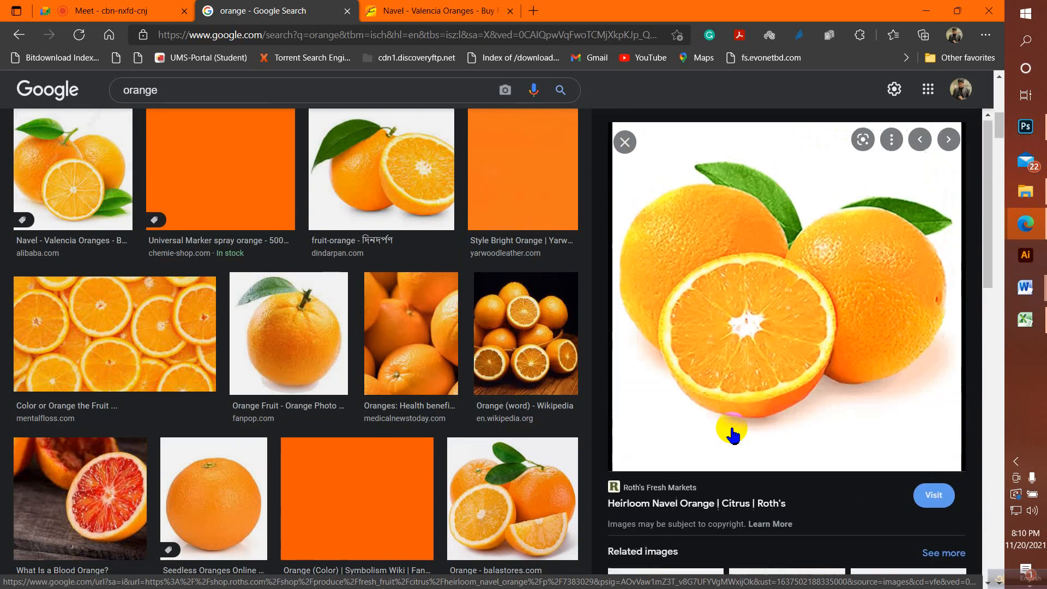
scroll(374, 367, "up", 10)
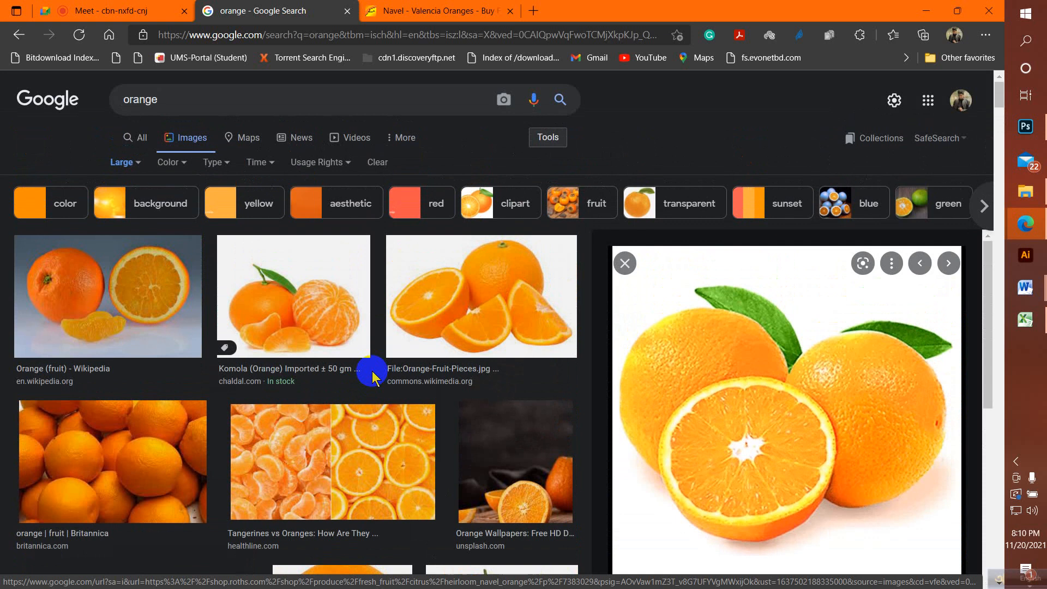
Step: Search Google Images for "pran jelly" in Large size and preview the khan.com.bd orange jelly jar
double_click(134, 100)
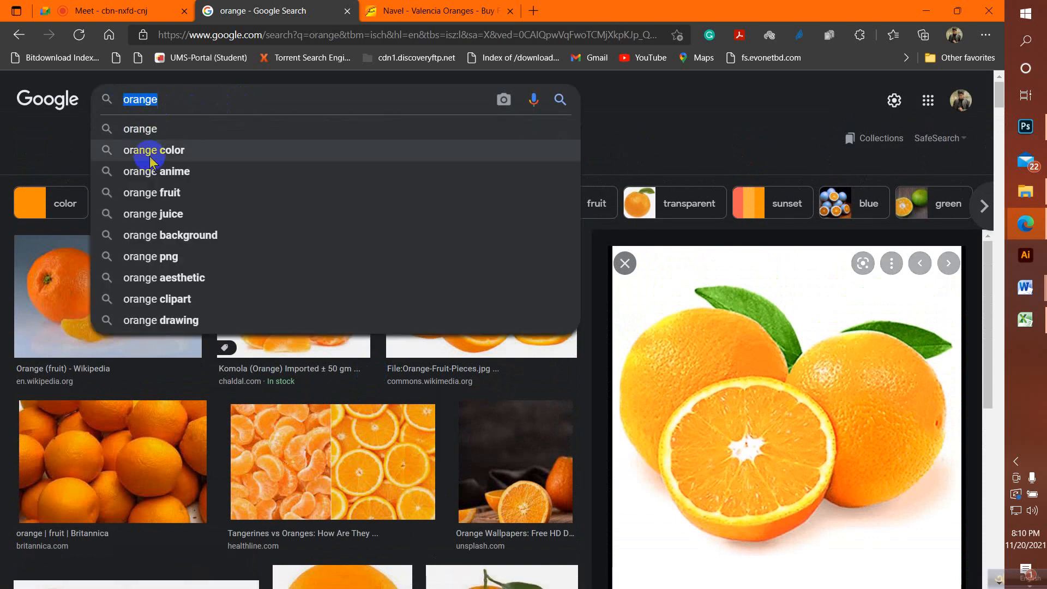
type("pr")
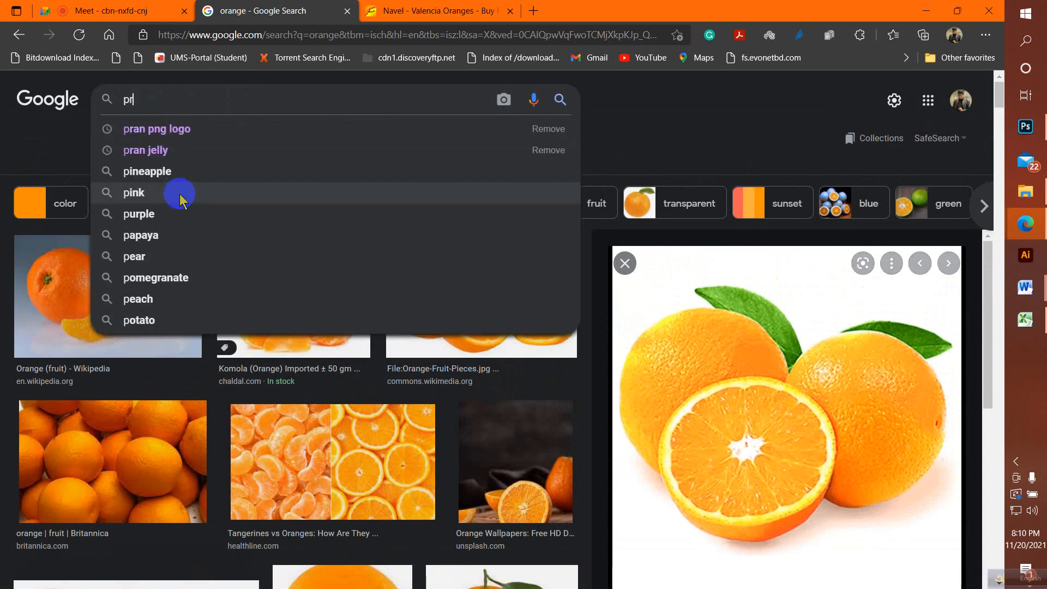
type("an jelly")
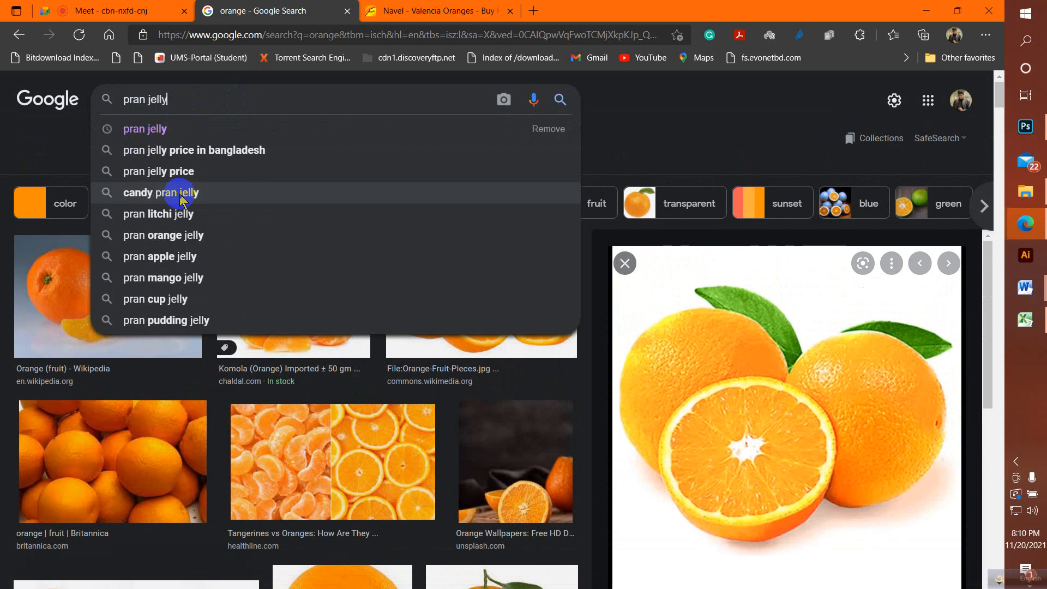
key("Return")
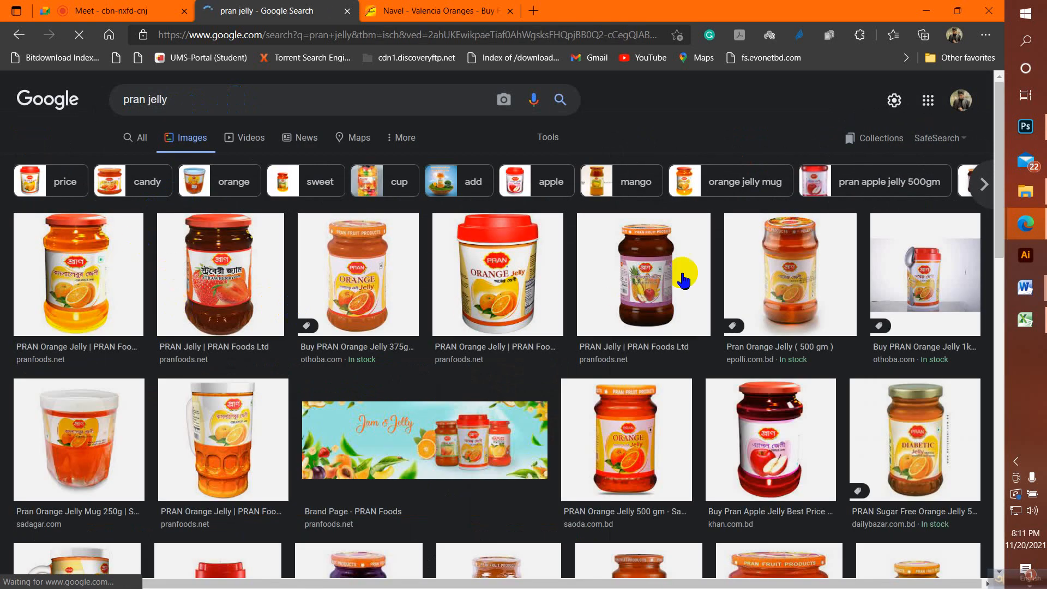
left_click(544, 137)
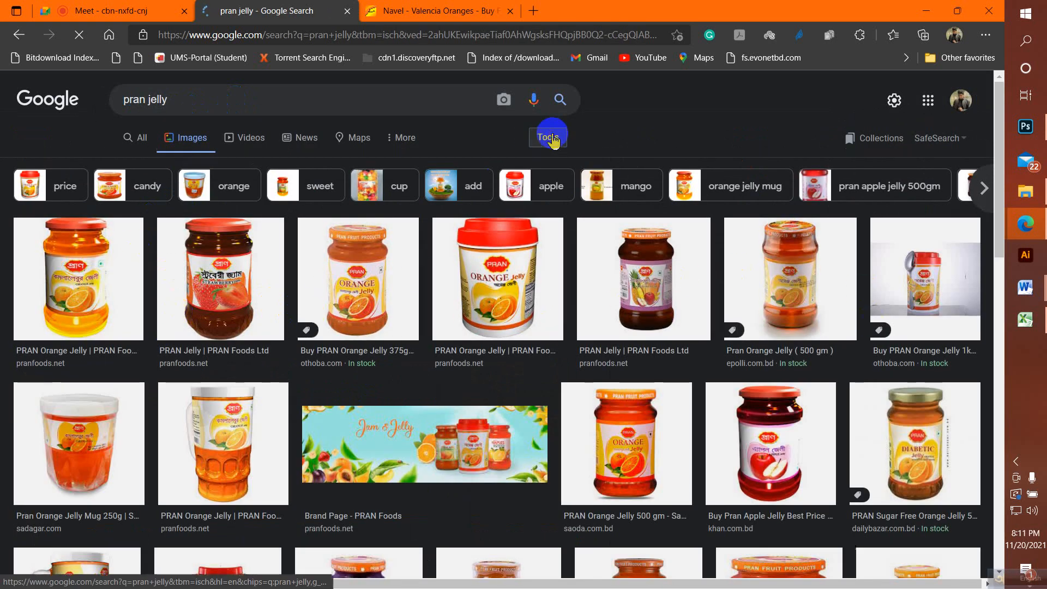
left_click(120, 162)
left_click(133, 211)
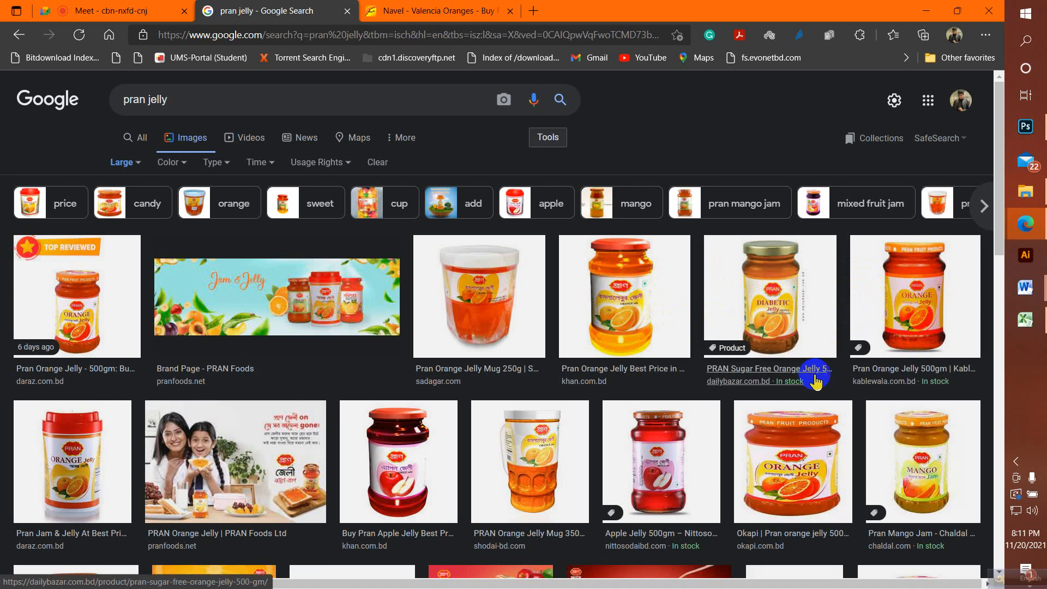
left_click(603, 318)
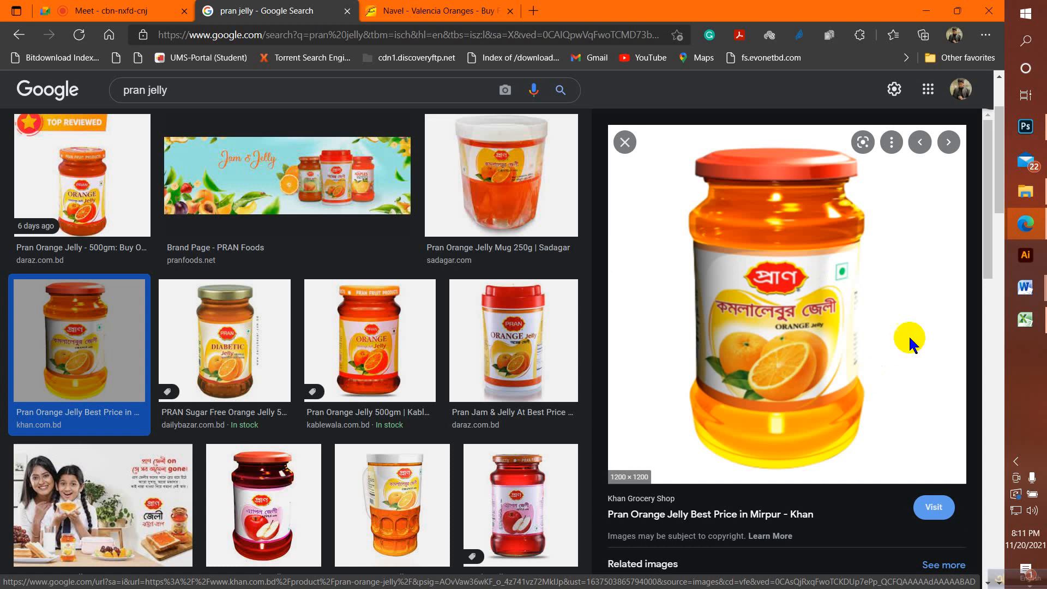
Step: Switch to File Explorer and open the 2029 folder inside STI Class on the Graphics (F:) drive
left_click(1025, 191)
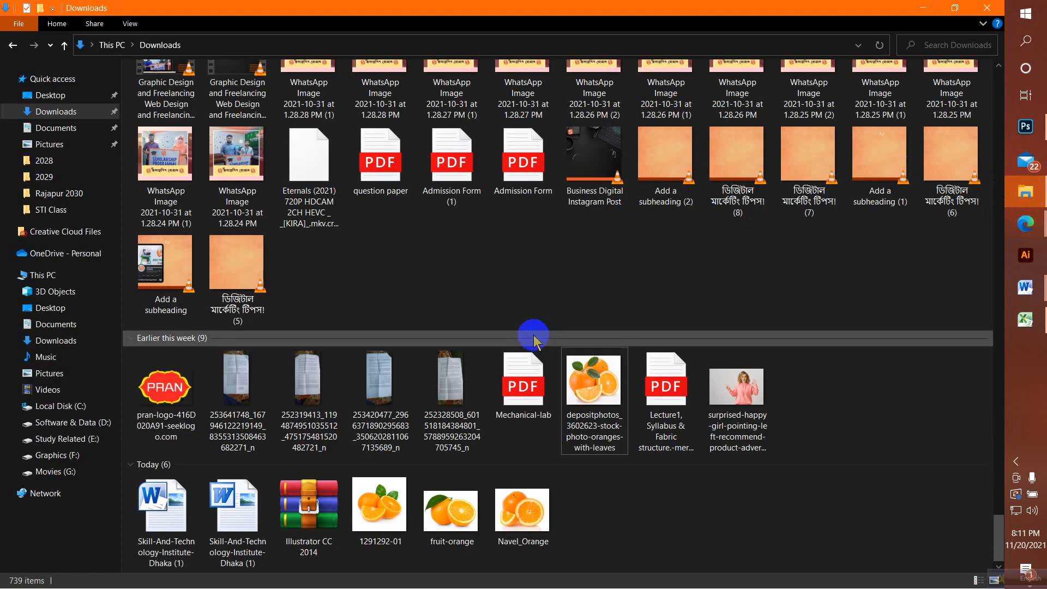
left_click(65, 276)
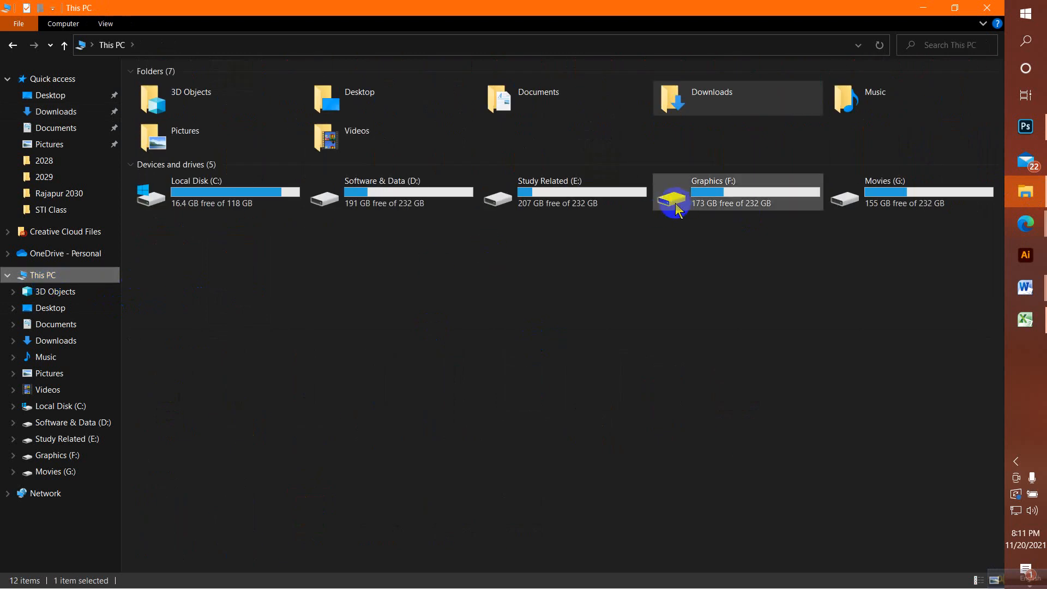
double_click(676, 209)
double_click(188, 173)
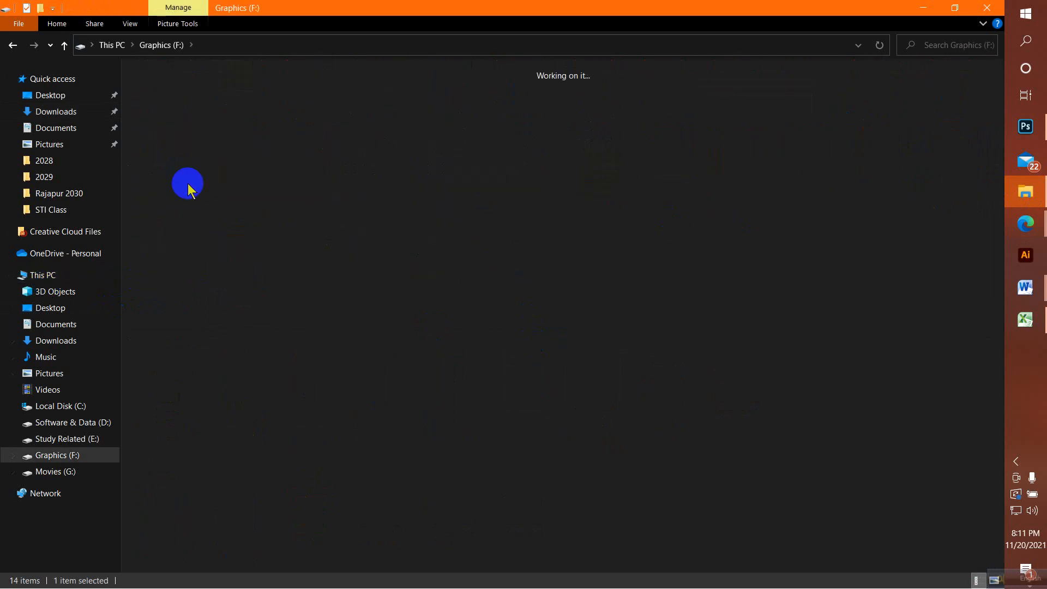
left_click(160, 107)
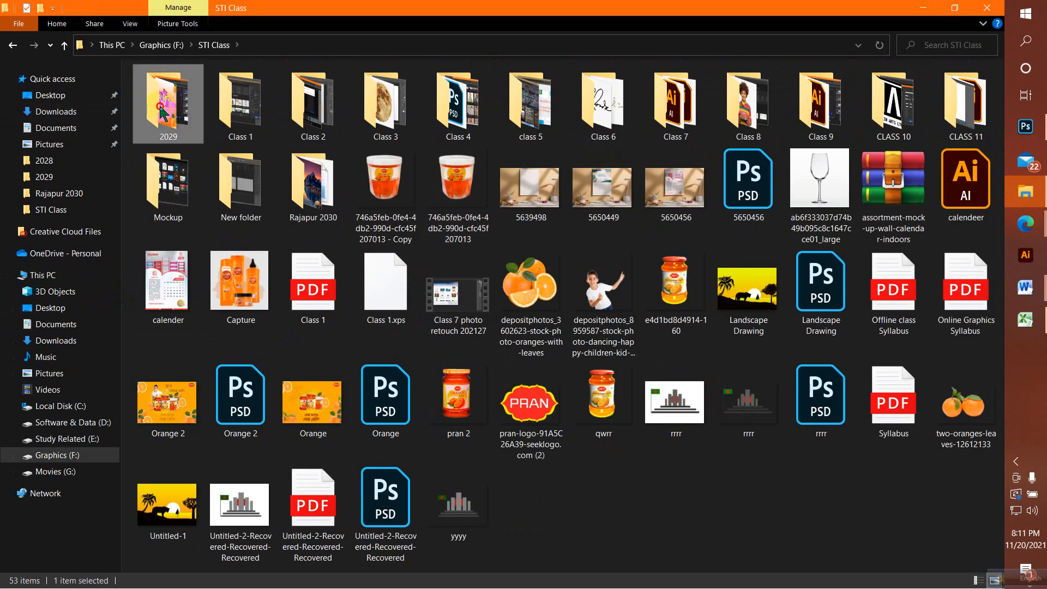
double_click(160, 107)
Step: View the finished pran jelly ad image, close it and return to the oranges document in Photoshop
left_click(457, 141)
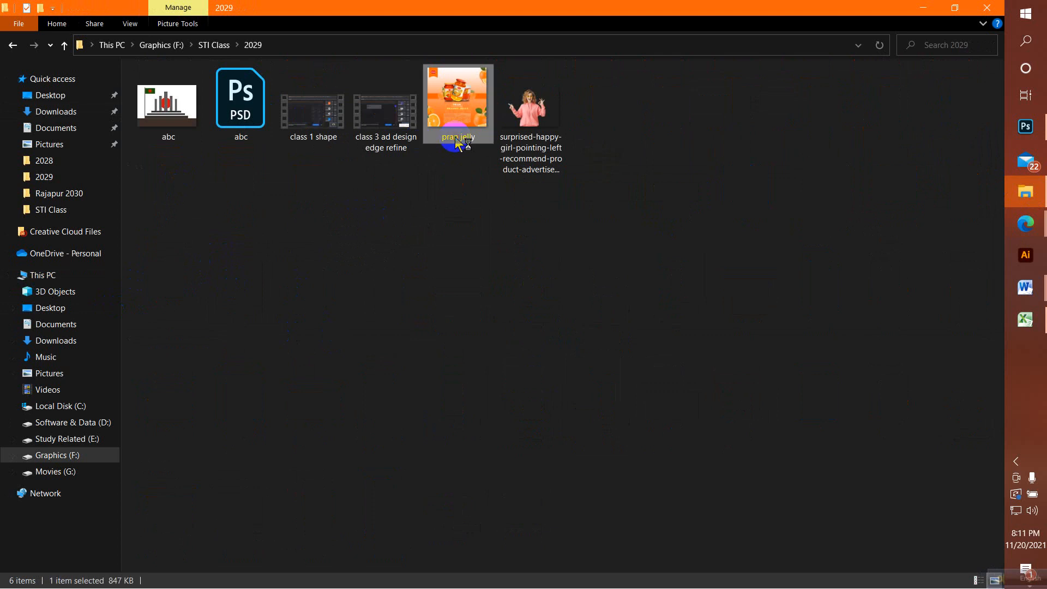
double_click(456, 141)
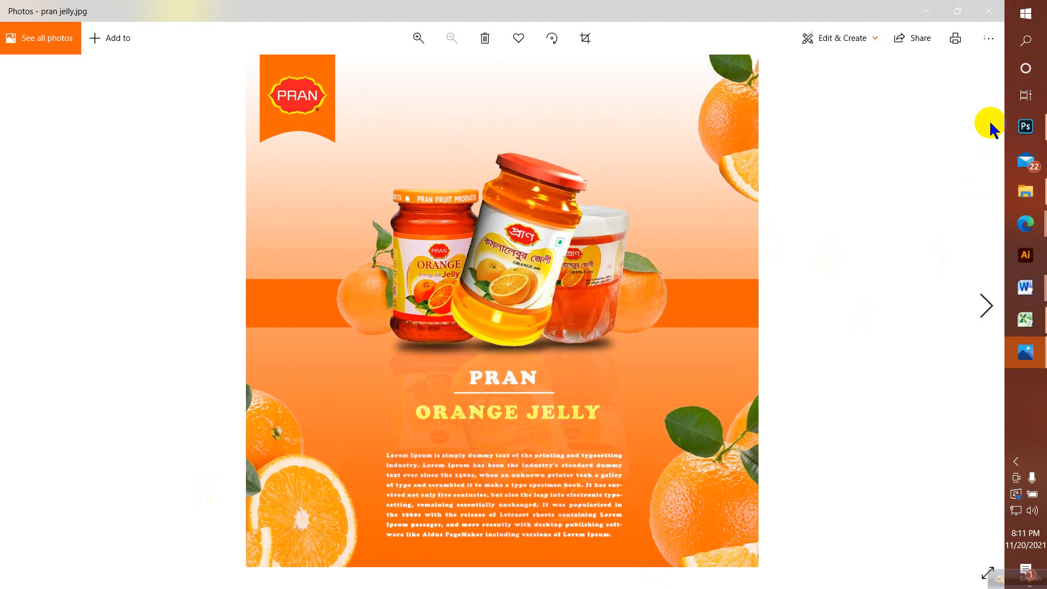
left_click(994, 18)
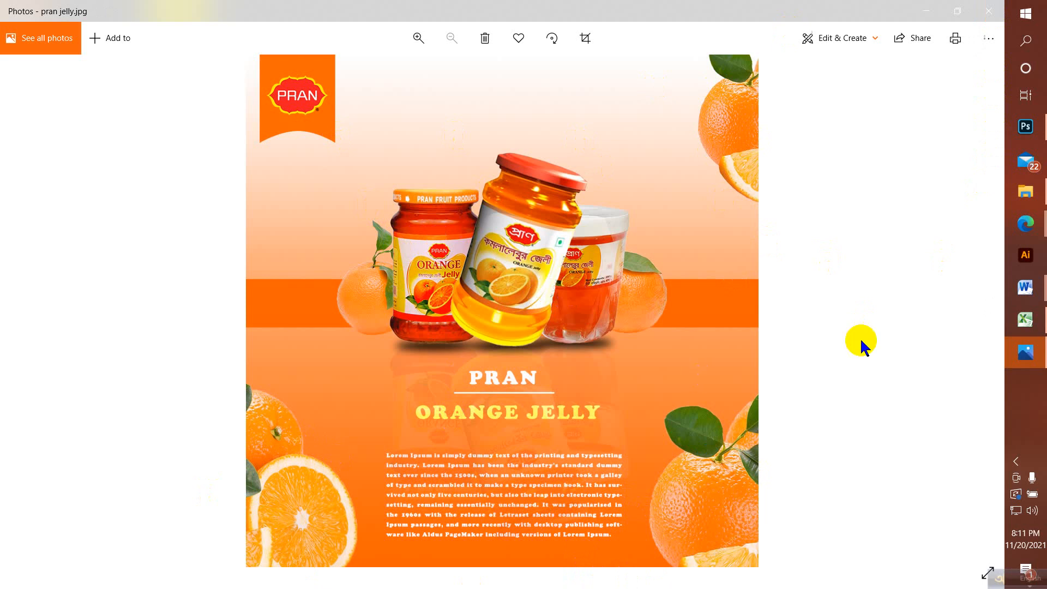
left_click(998, 12)
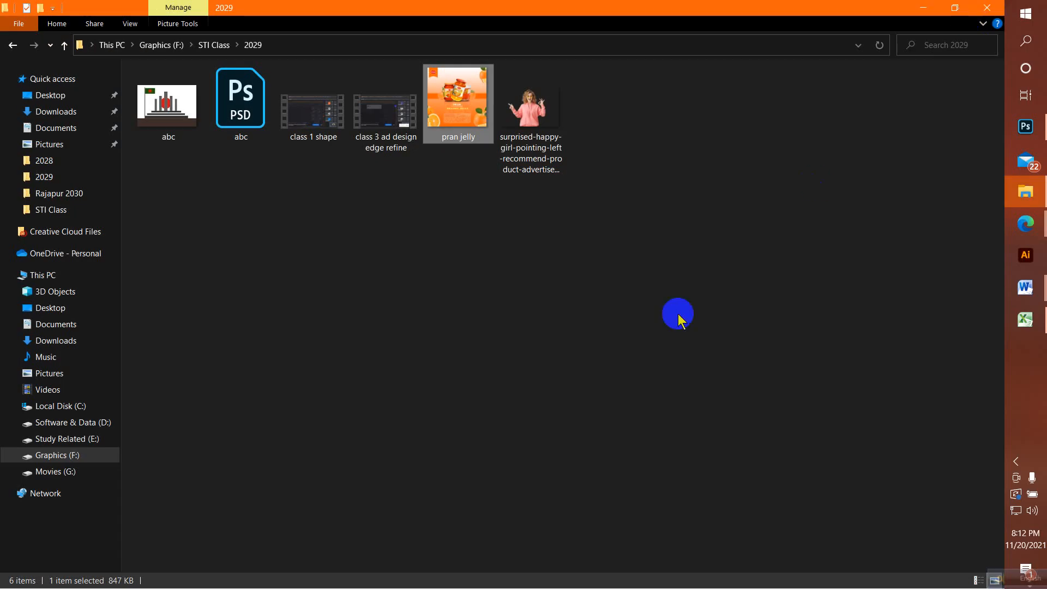
left_click(922, 8)
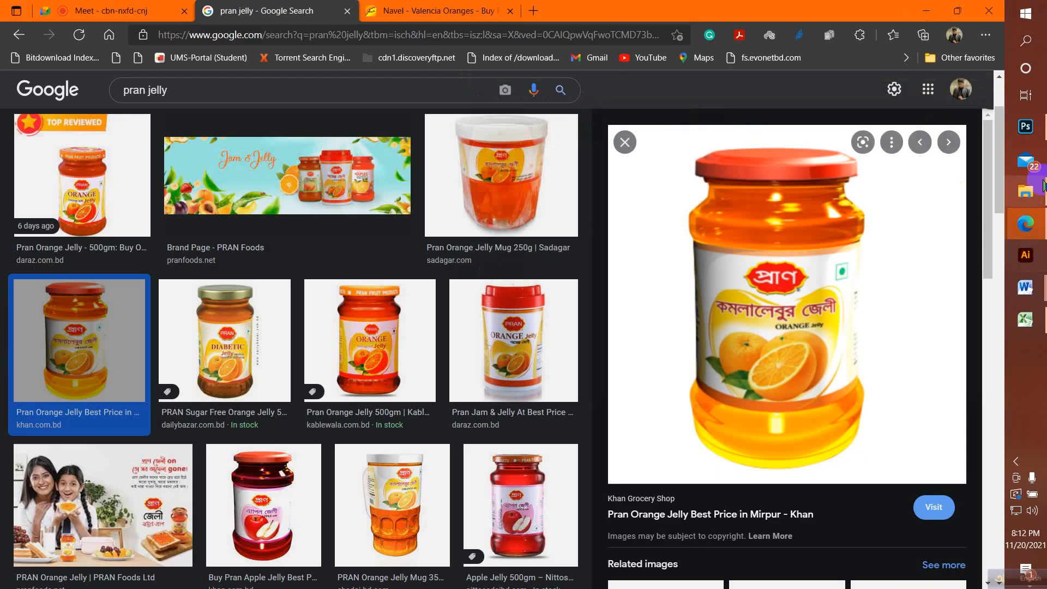
left_click(1038, 139)
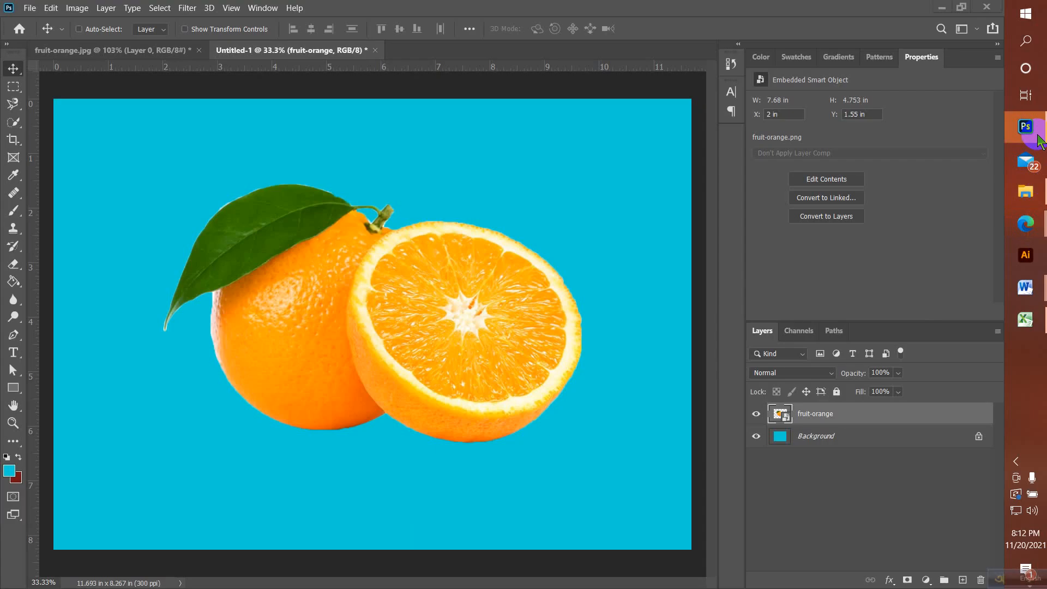
Step: Switch to the fruit-orange.jpg document, activate the Quick Selection Tool and show the other selection tools in its group
left_click(157, 55)
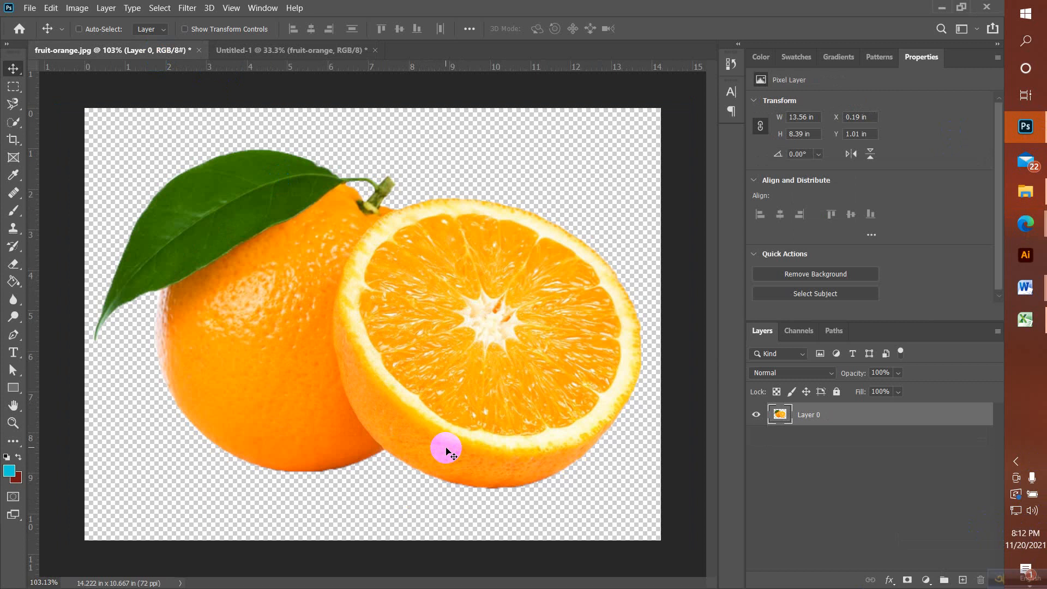
left_click(14, 122)
right_click(13, 122)
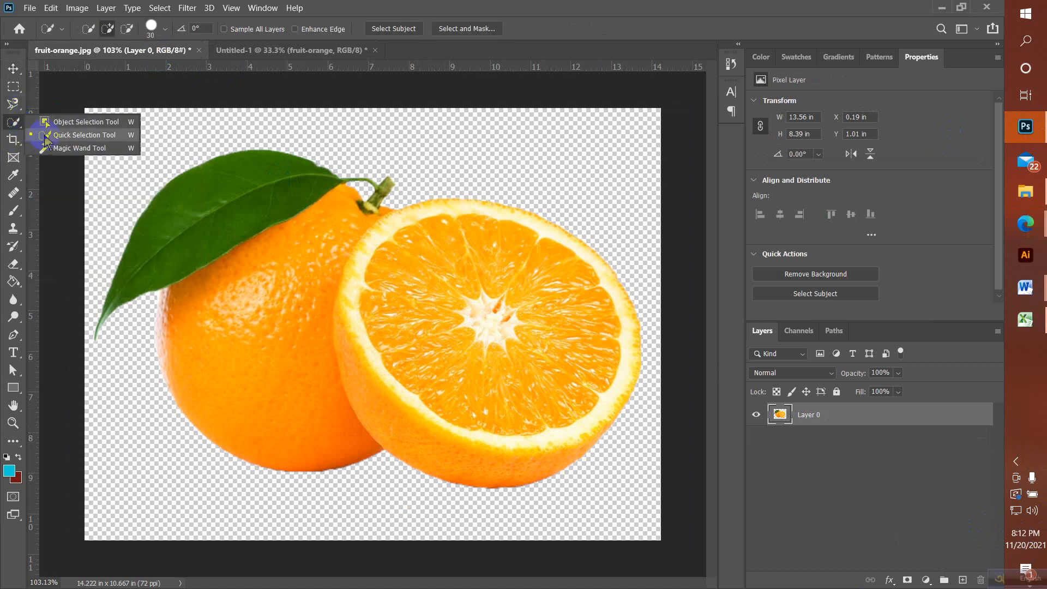
left_click(11, 121)
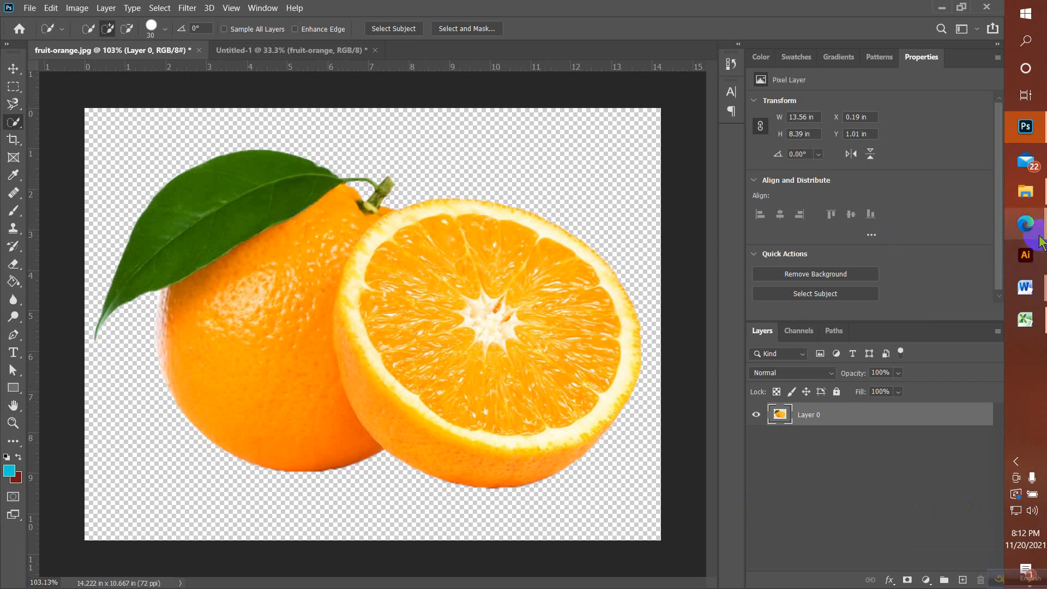
Step: Switch to the Google Meet call in Microsoft Edge and look through the list of people in the call
mouse_move(1026, 224)
left_click(933, 224)
left_click(140, 10)
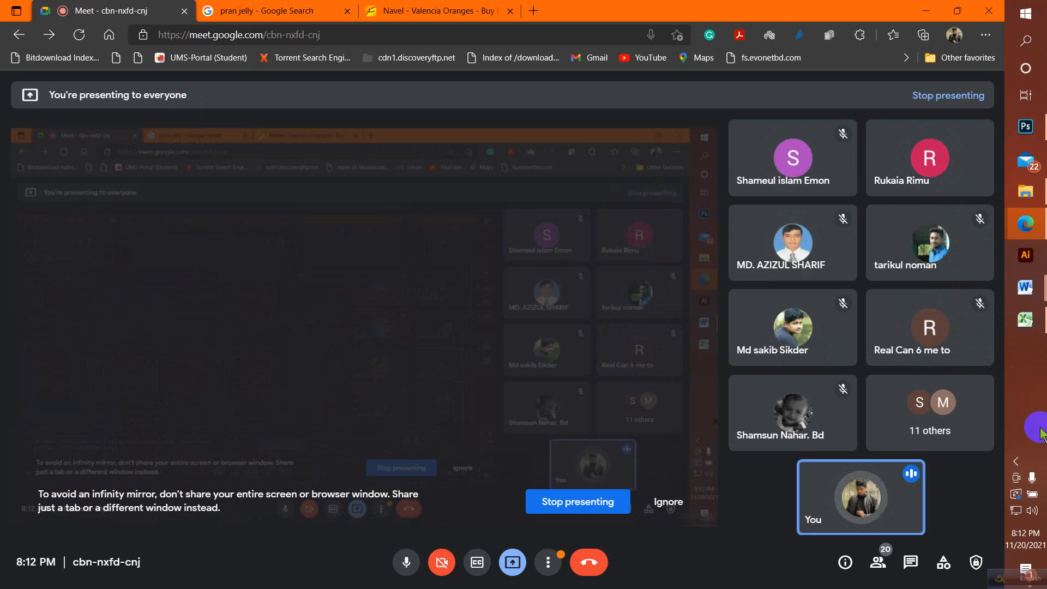
left_click(880, 564)
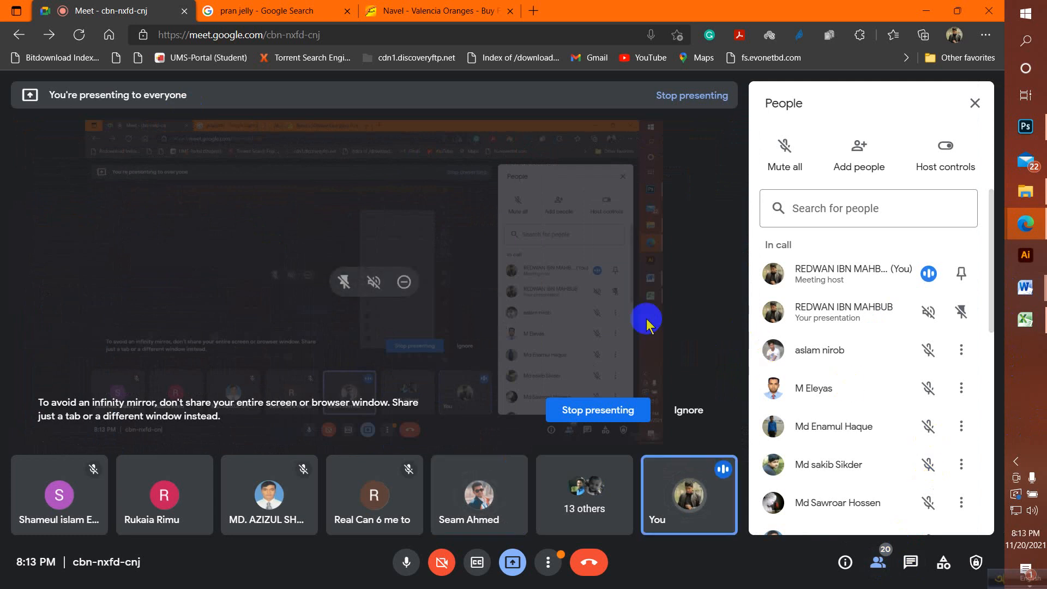
scroll(846, 391, "down", 3)
scroll(846, 391, "down", 3)
scroll(846, 391, "up", 5)
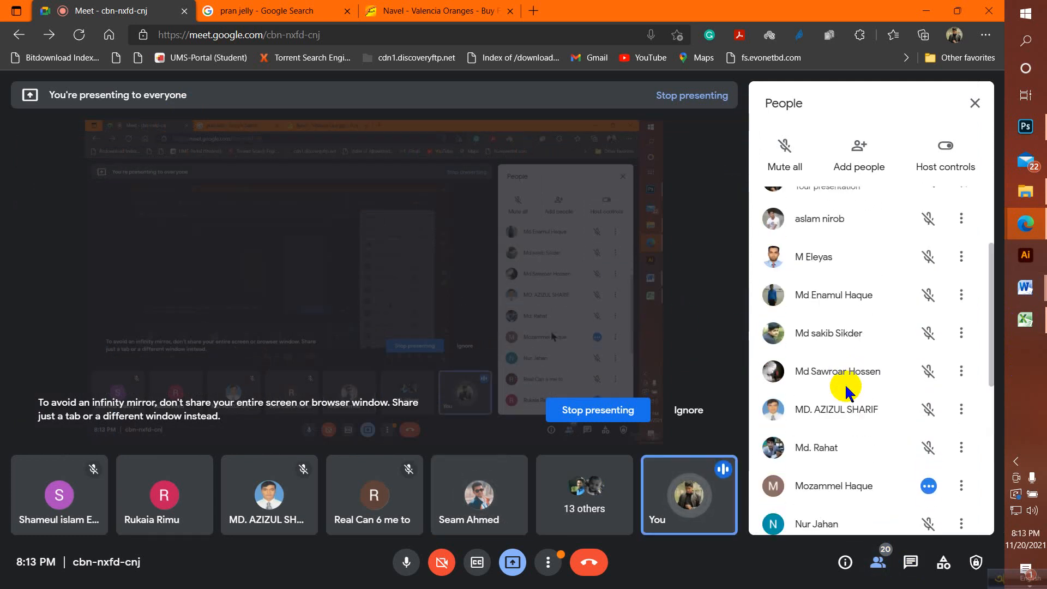
scroll(848, 388, "down", 4)
scroll(846, 388, "up", 5)
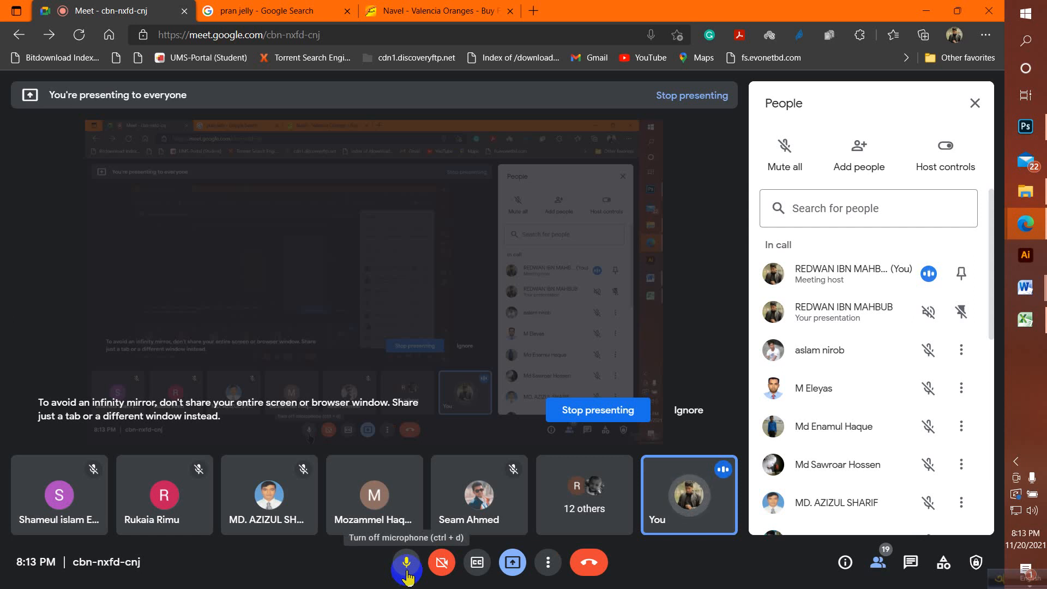
Step: Turn off the microphone in the meeting
left_click(407, 572)
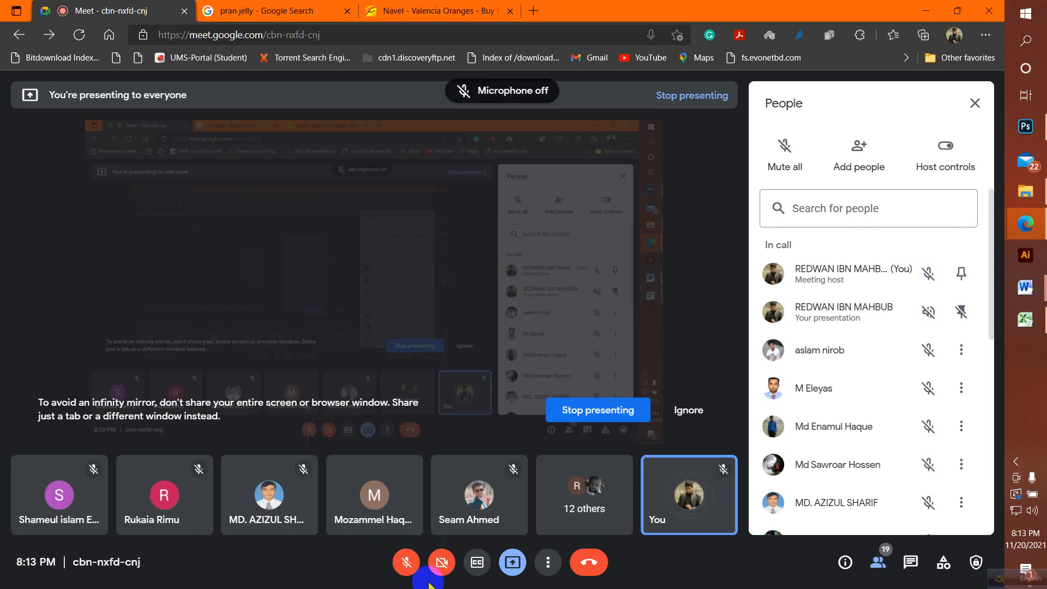
left_click(1016, 462)
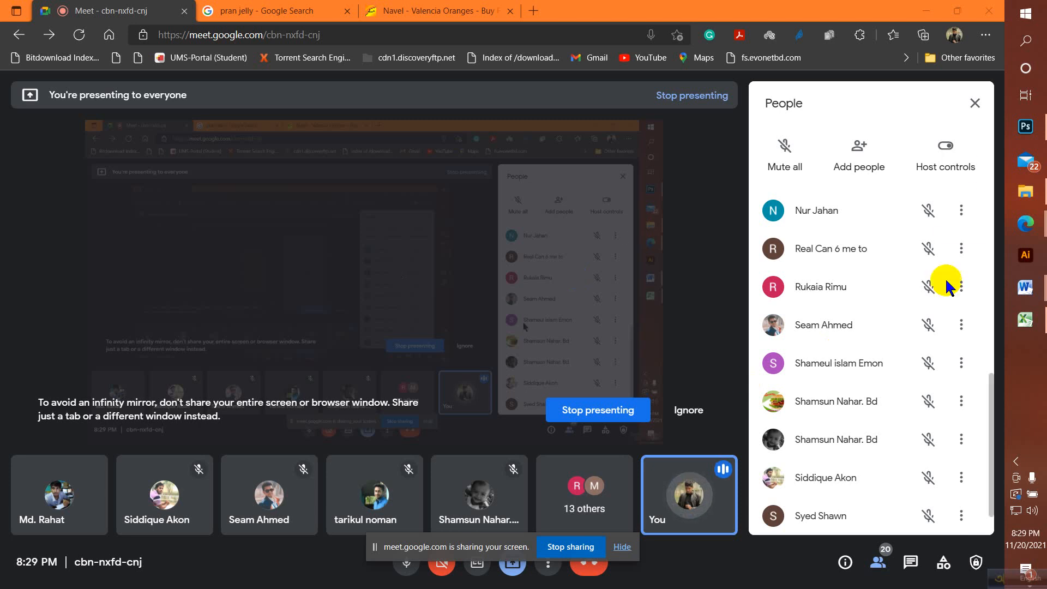
Step: Switch to Photoshop, undo the background deletion in fruit-orange.jpg and clear the selection around the oranges
left_click(1027, 134)
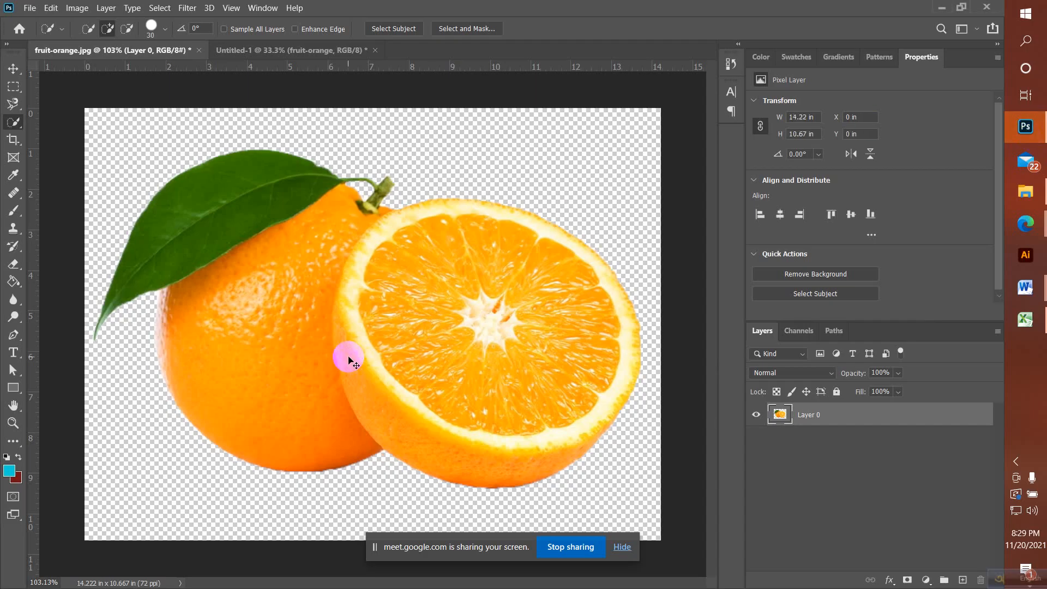
key("ctrl+z")
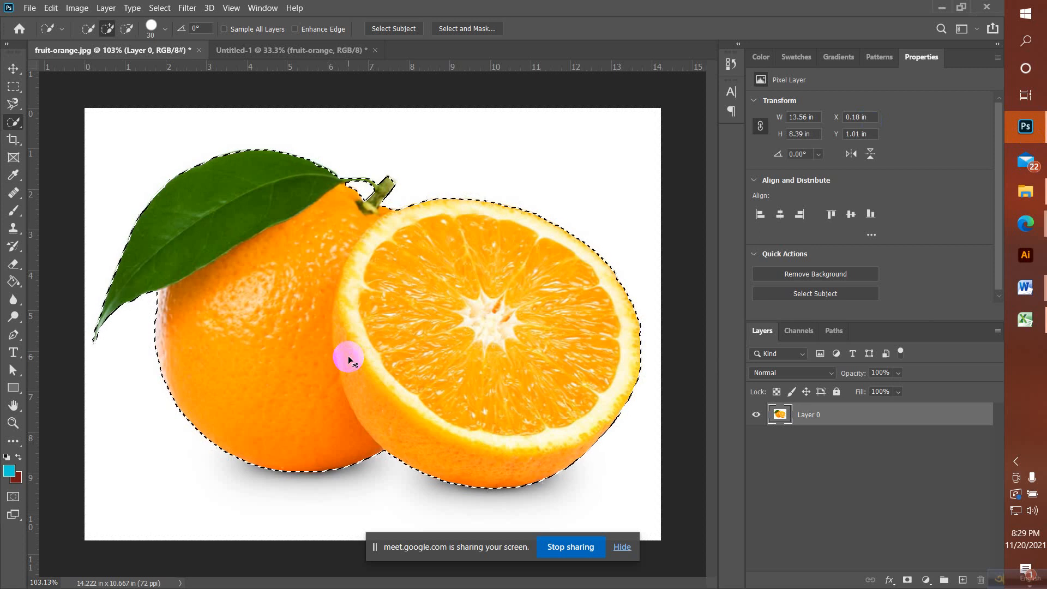
key("ctrl+d")
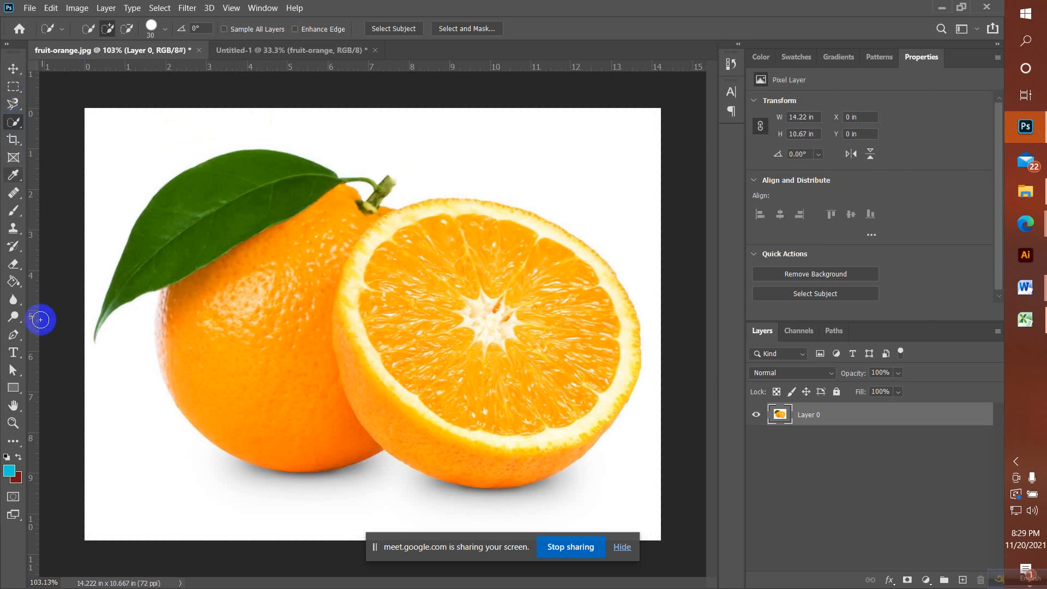
Step: Activate the Pen tool and set its drawing mode to Path
left_click(14, 335)
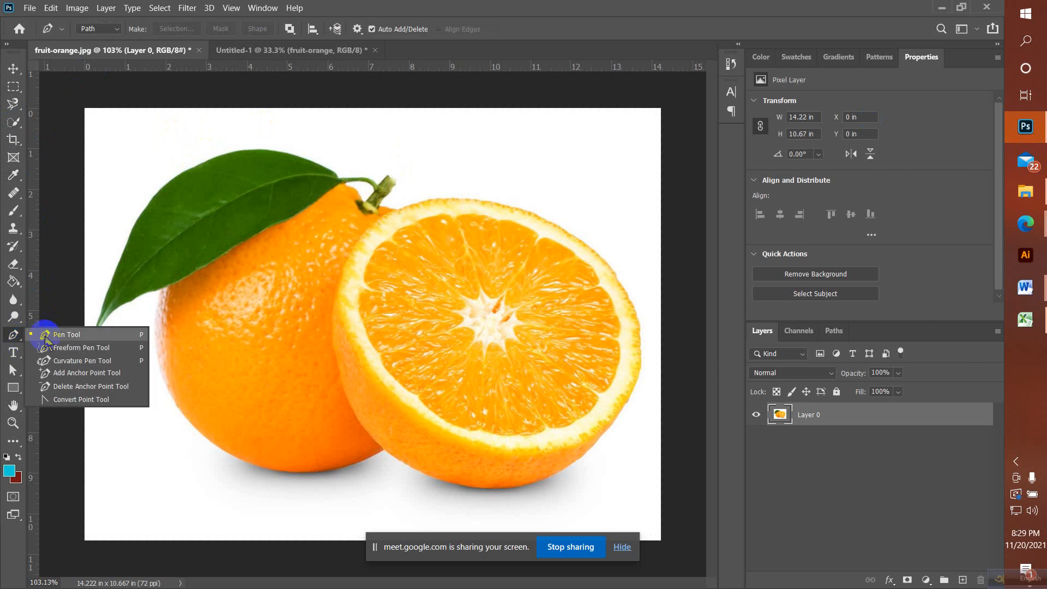
left_click(137, 291)
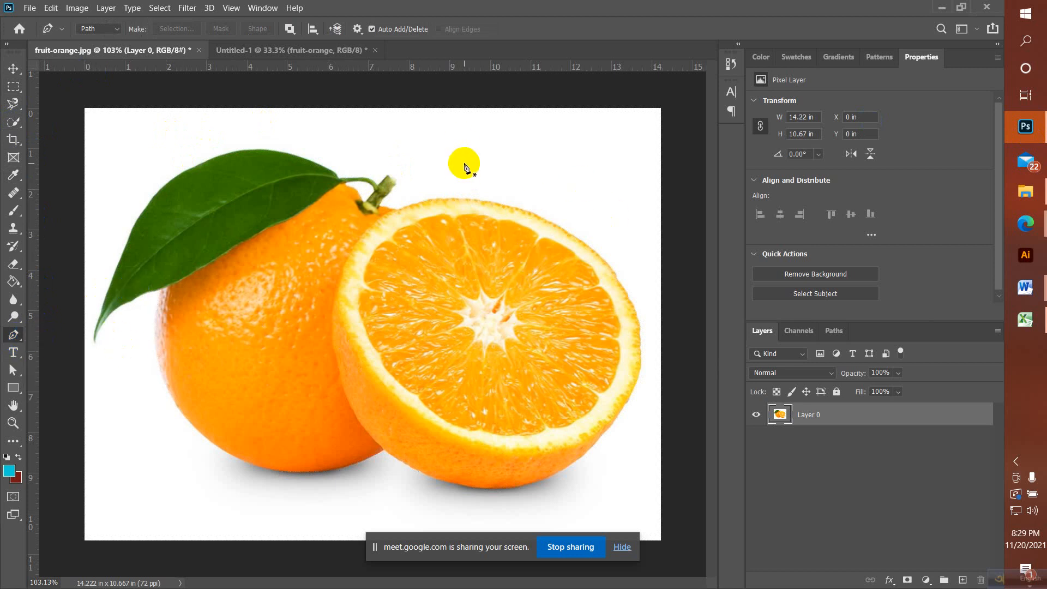
scroll(465, 166, "up", 1)
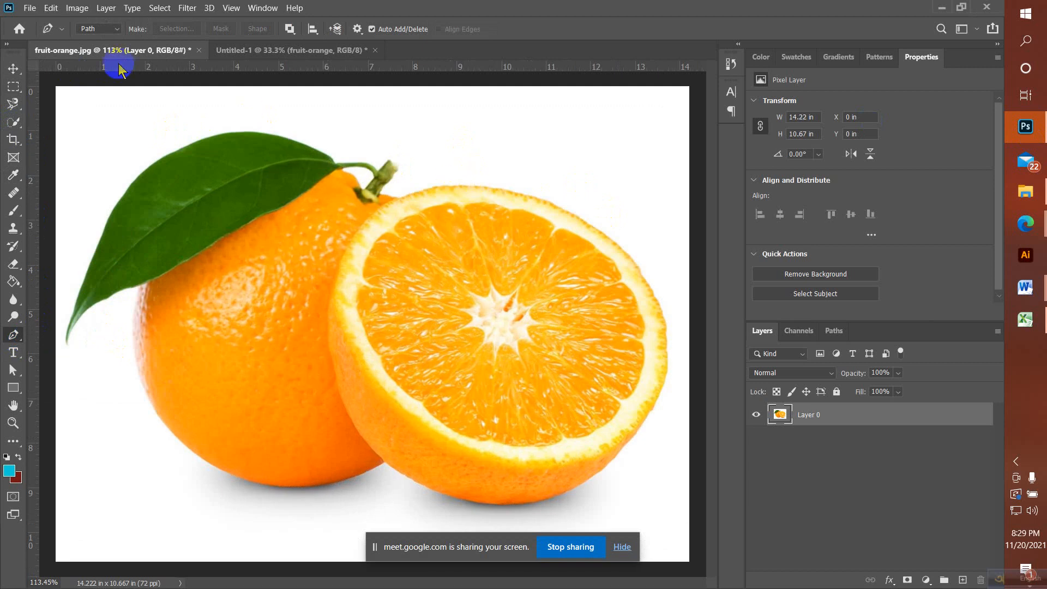
left_click(98, 29)
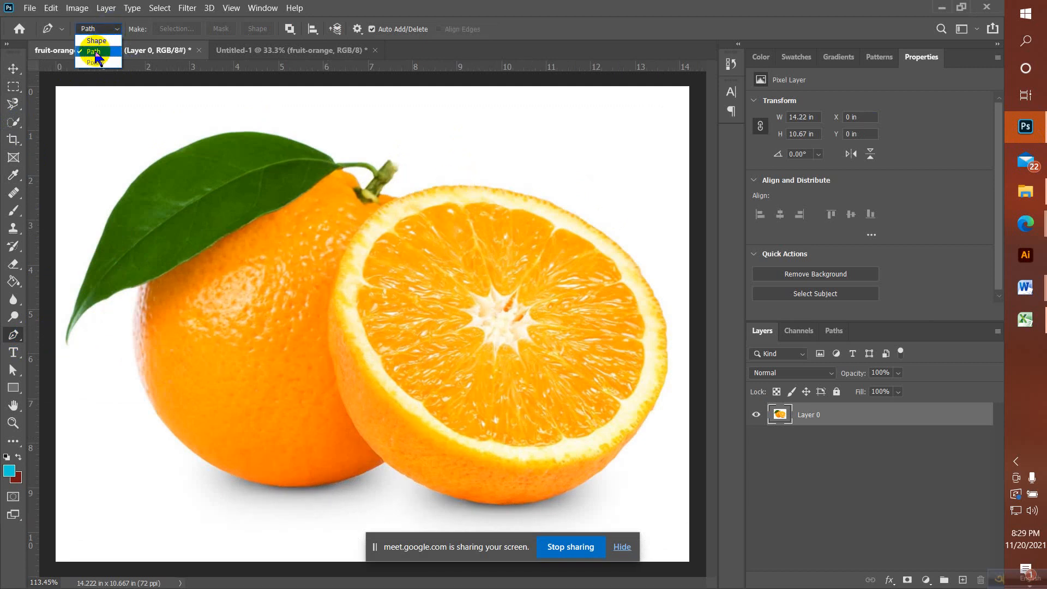
left_click(96, 54)
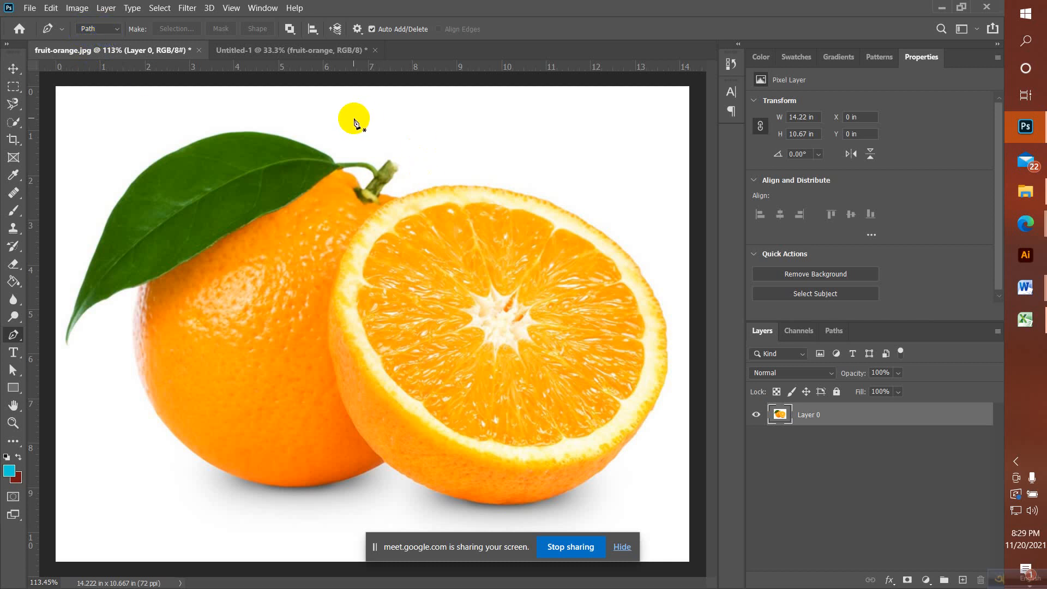
Step: Try an open Pen path above the orange slice with two straight segments and a curved one ending at the right rim
left_click(354, 118)
left_click(549, 118)
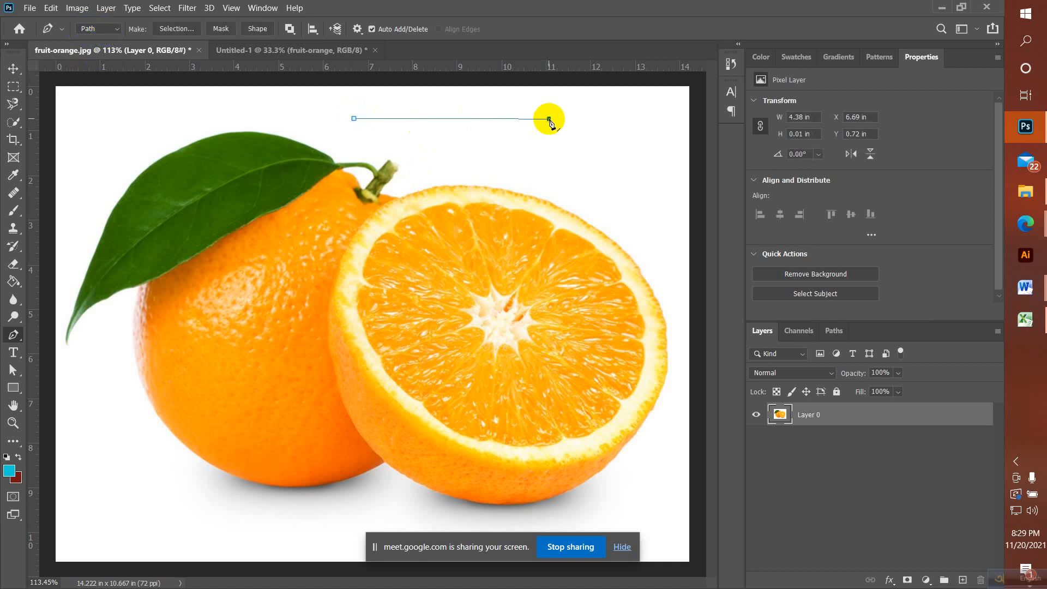
left_click(625, 191)
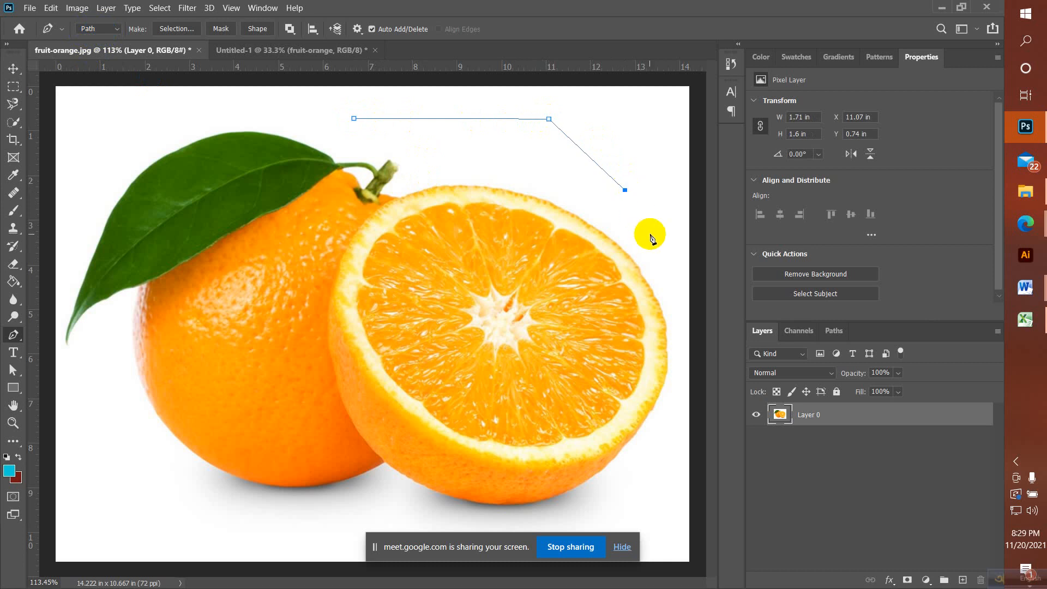
left_click(414, 119)
left_click(530, 119)
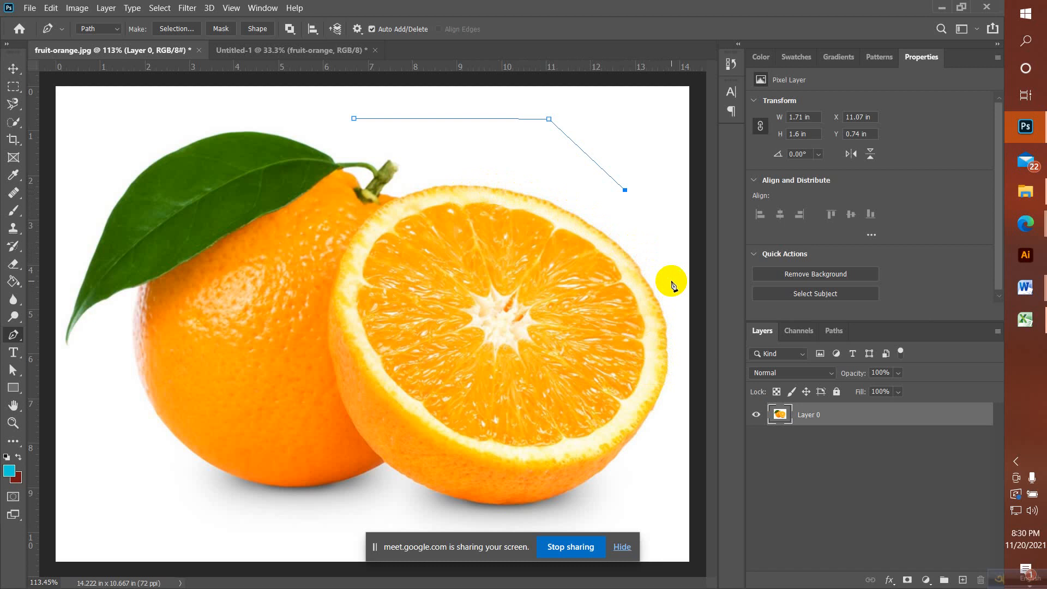
left_click(672, 281)
left_click_drag(672, 281, 703, 304)
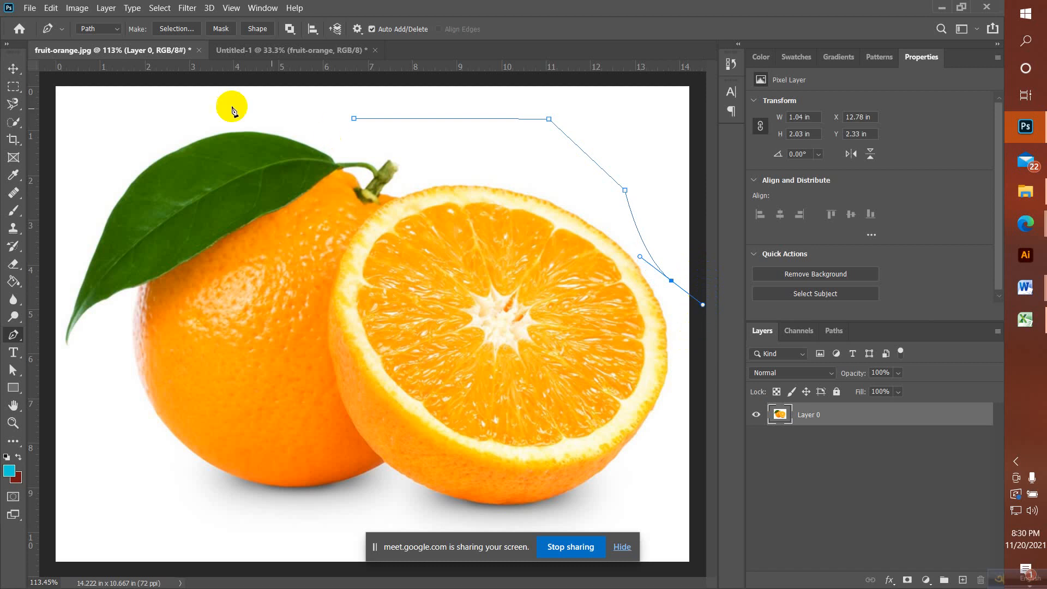
Step: Undo all segments of the practice path
left_click(13, 69)
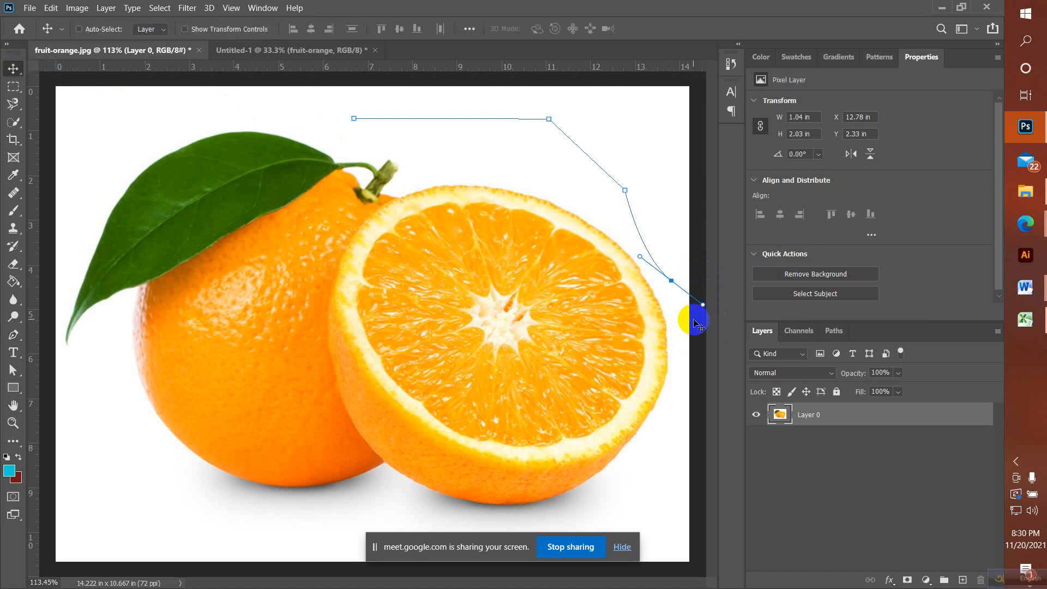
key("ctrl+z")
key("ctrl+z")
key("ctrl+z")
key("ctrl+z")
key("ctrl+z")
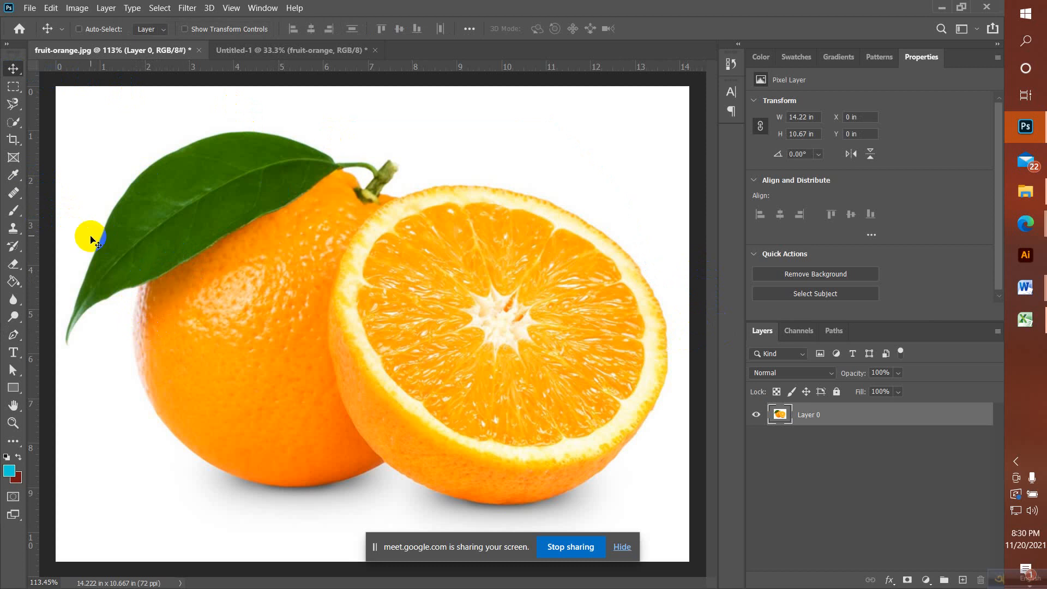
Step: Start a new Pen path with an anchor point on the top edge of the orange slice
left_click(13, 335)
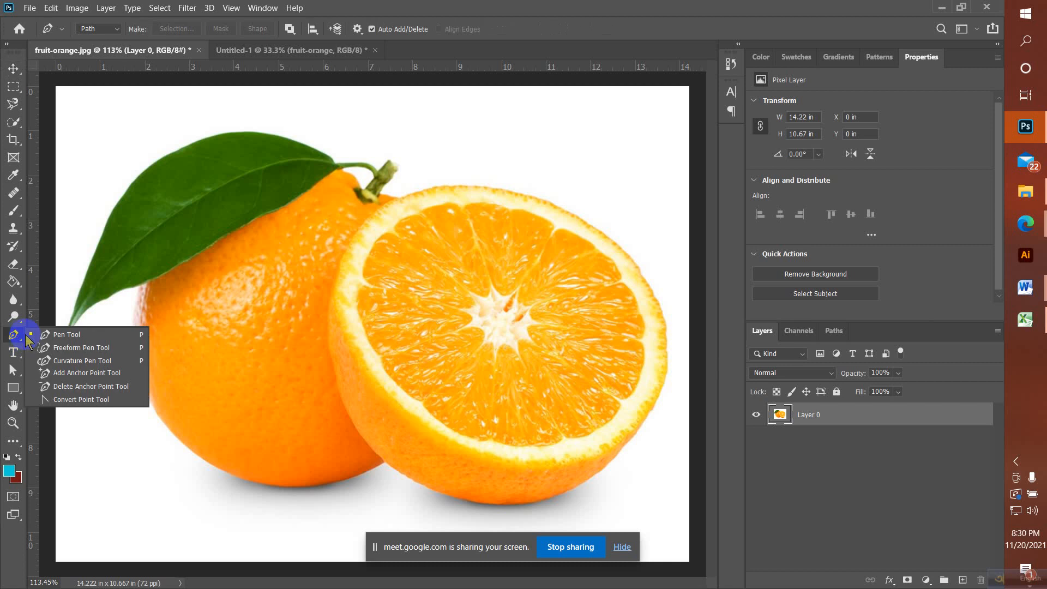
left_click(65, 335)
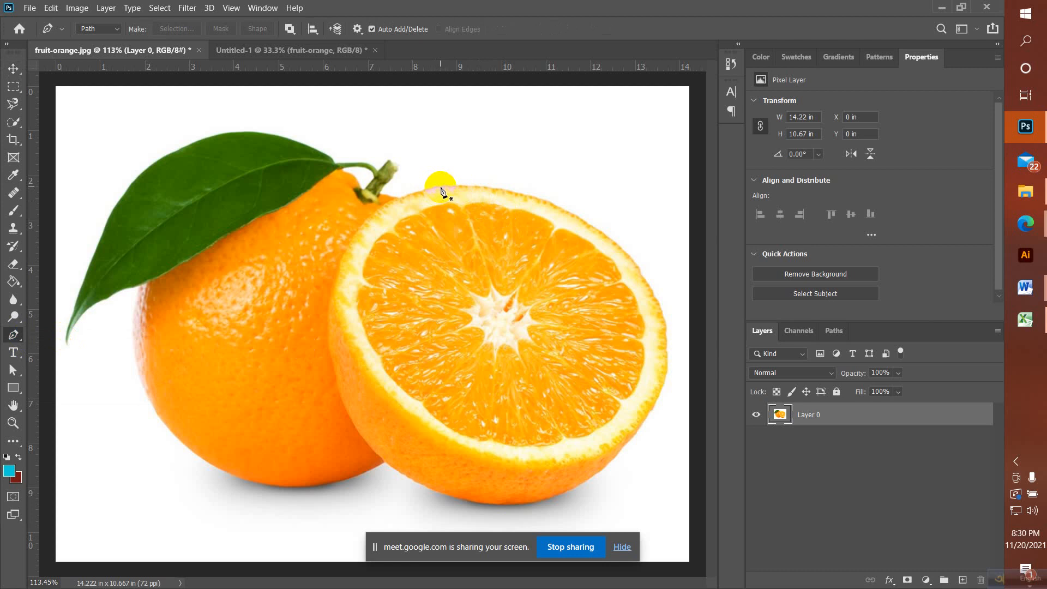
left_click(441, 187)
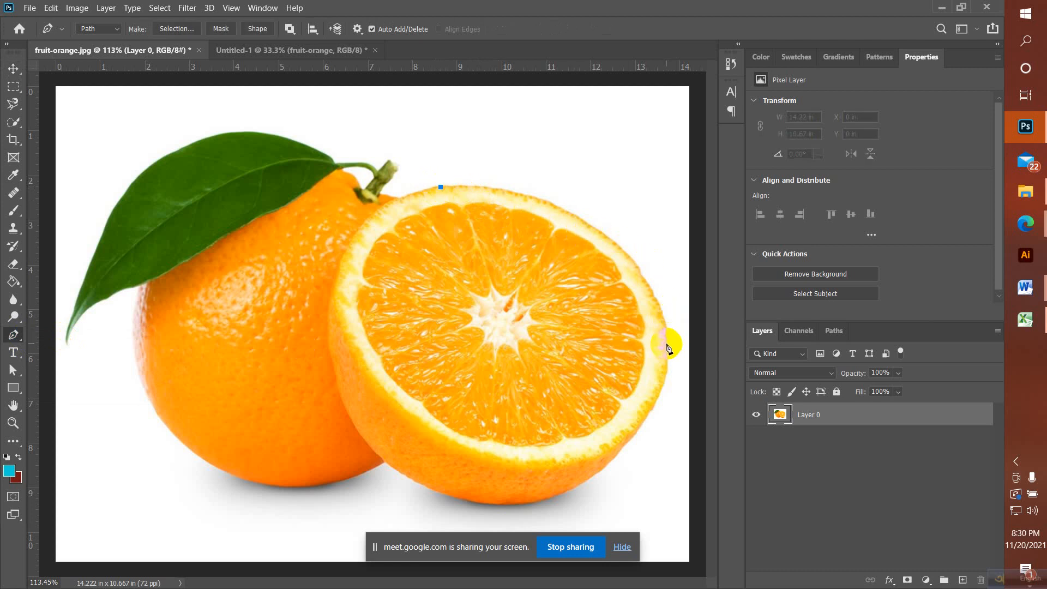
Step: Try a single curved segment from the slice's top anchor to its right edge, and undo it
left_click(665, 344)
left_click_drag(665, 344, 709, 526)
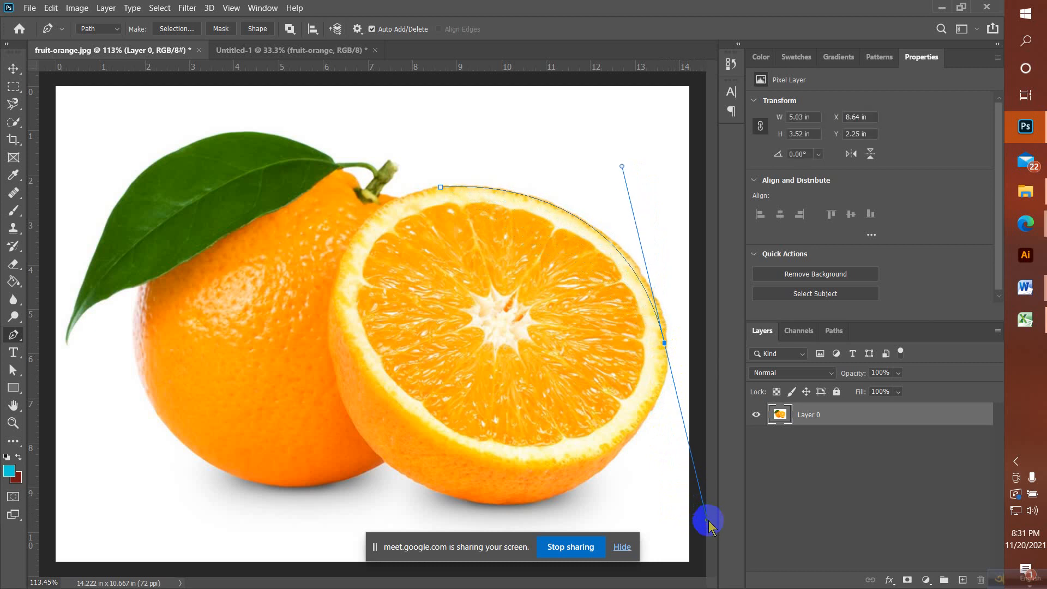
key("ctrl+z")
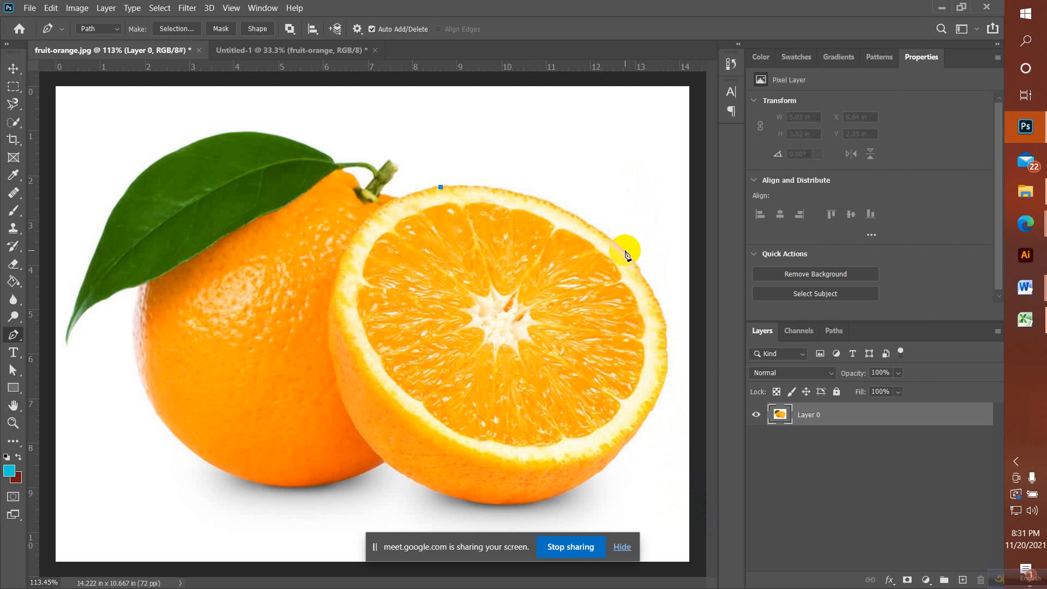
Step: Add a curved segment from the top anchor along the slice's upper-right rim
left_click_drag(624, 251, 706, 330)
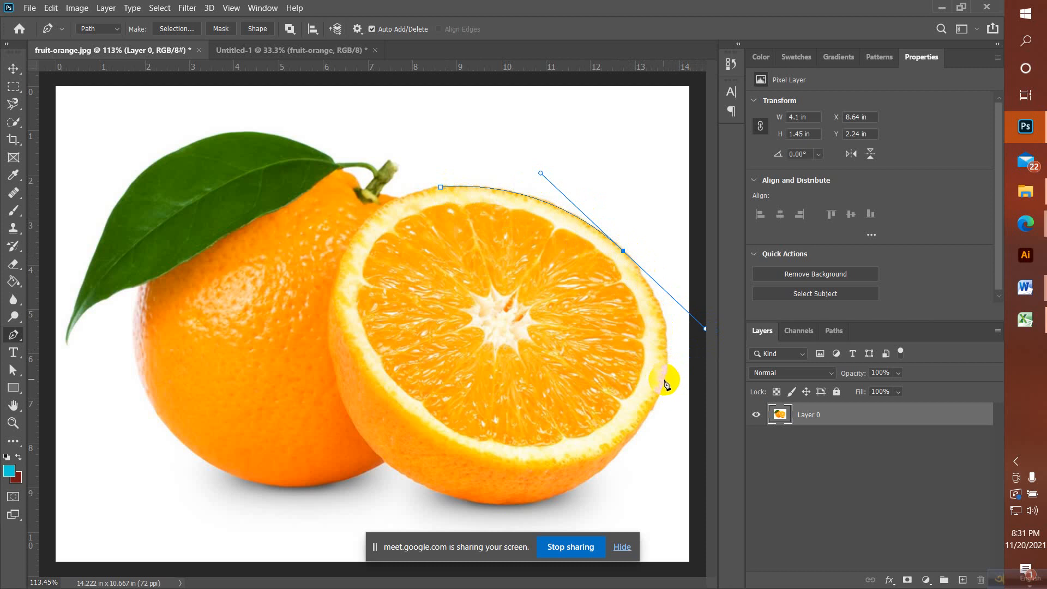
Step: Try a curve down to the slice's right edge with the previous anchor's outgoing handle kept, and undo it
mouse_move(664, 379)
left_mouse_down()
mouse_move(656, 418)
mouse_move(670, 404)
mouse_move(673, 362)
mouse_move(672, 375)
left_mouse_up()
left_click_drag(687, 406, 685, 462)
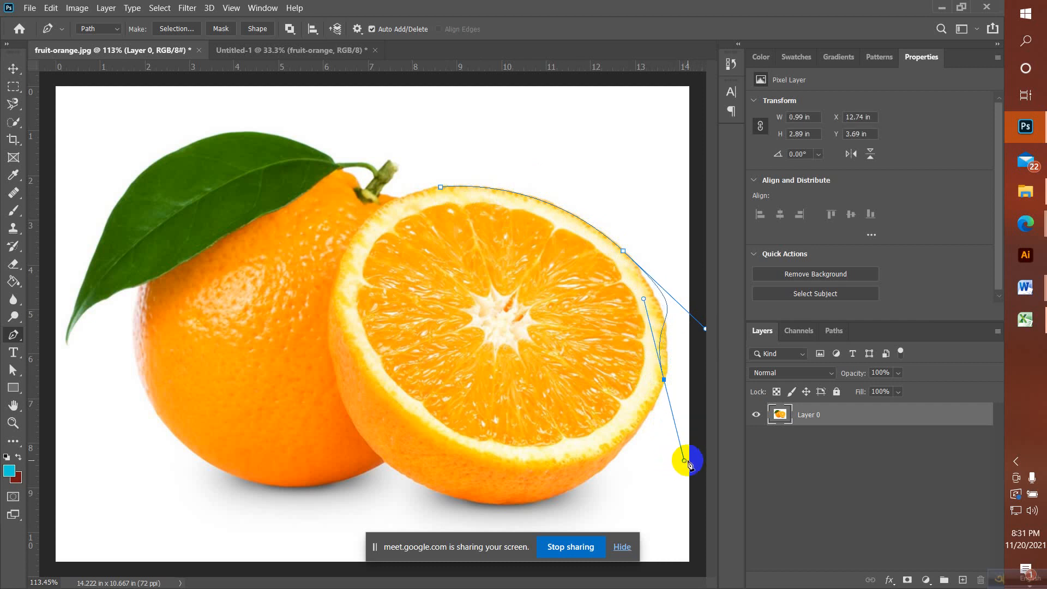
key("ctrl+z")
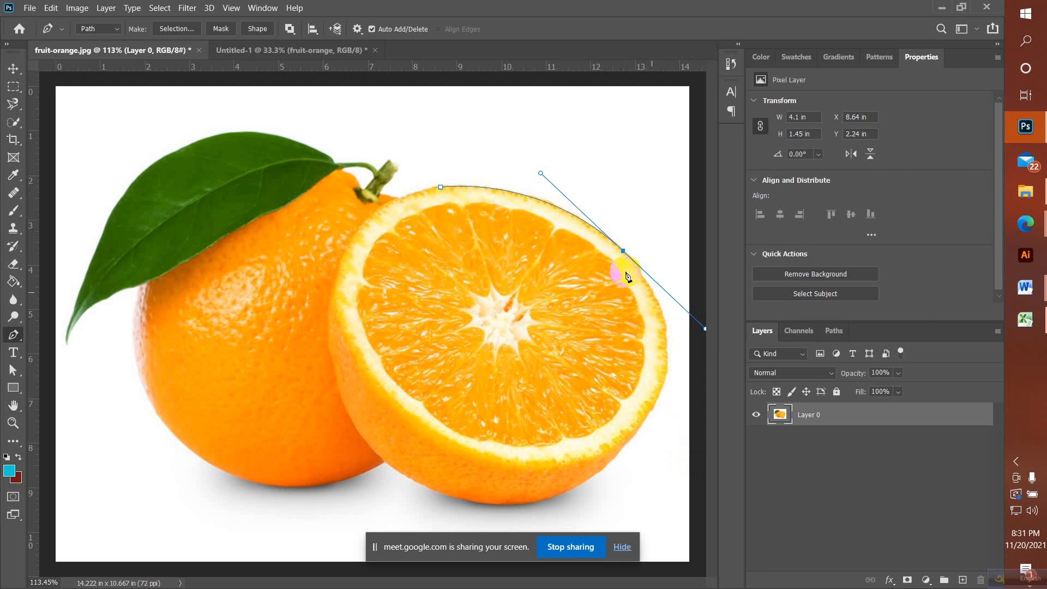
Step: Remove the upper-right anchor's outgoing handle, then curve the path to the slice's lower-right rim and remove that anchor's outgoing handle too
key("alt")
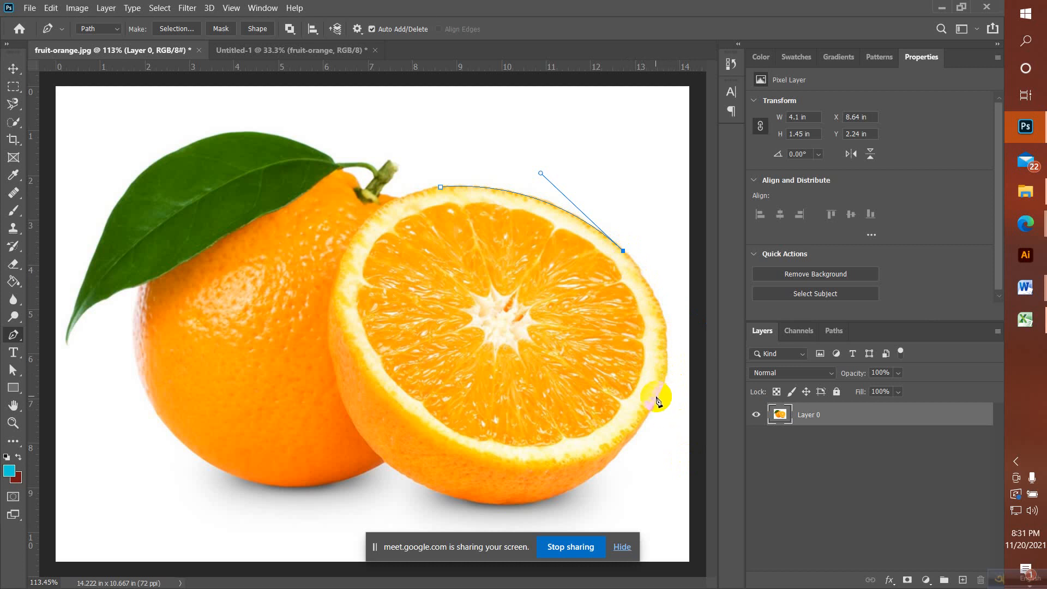
left_click_drag(657, 400, 623, 484)
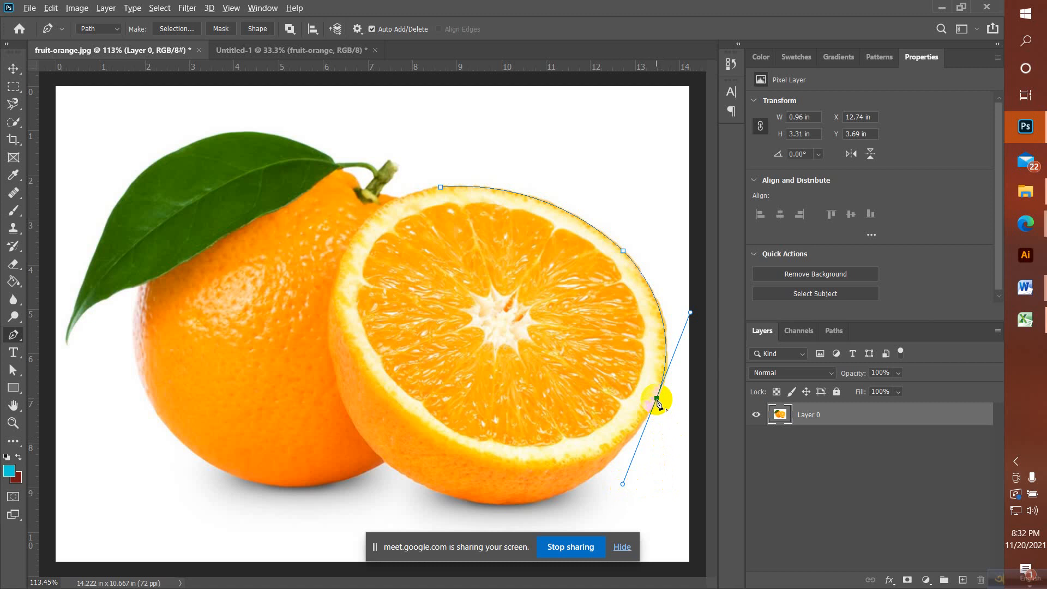
left_click(657, 400)
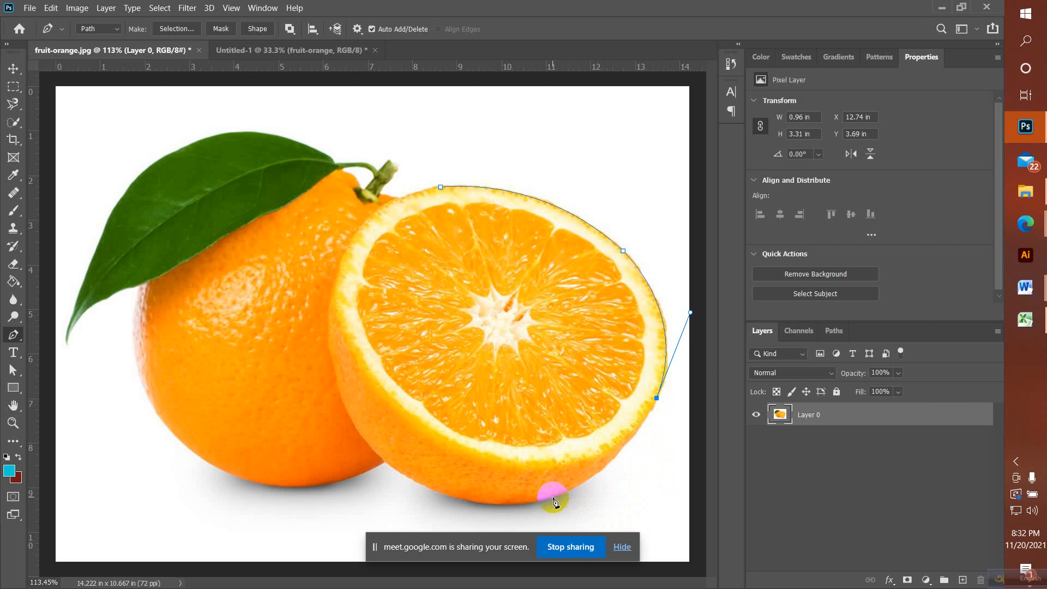
Step: Continue the curved path along the slice's bottom edge to where it meets the whole orange, removing each new anchor's outgoing handle
left_click_drag(552, 498, 464, 541)
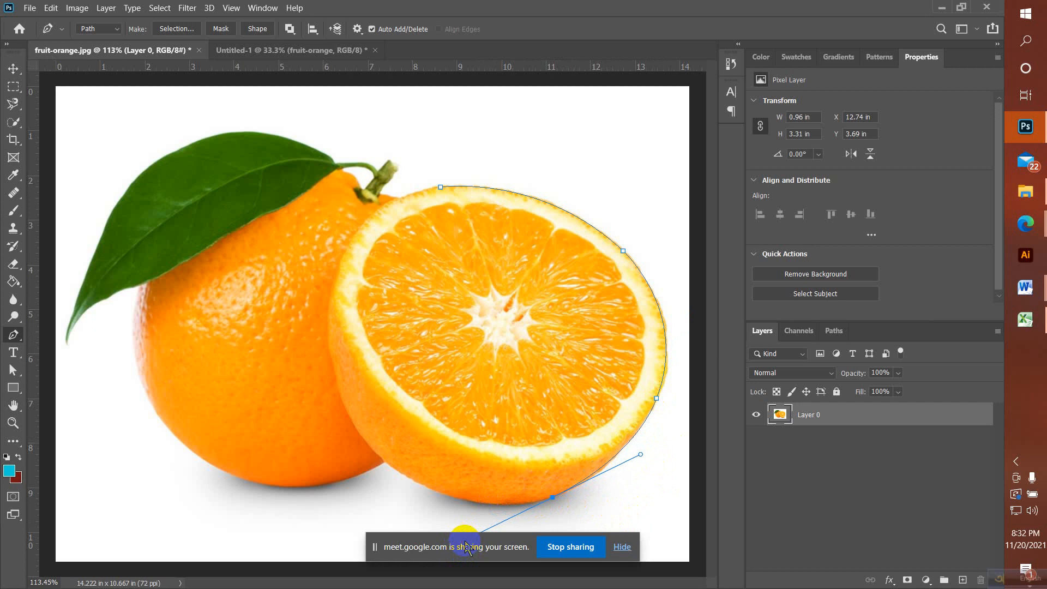
left_click(552, 497)
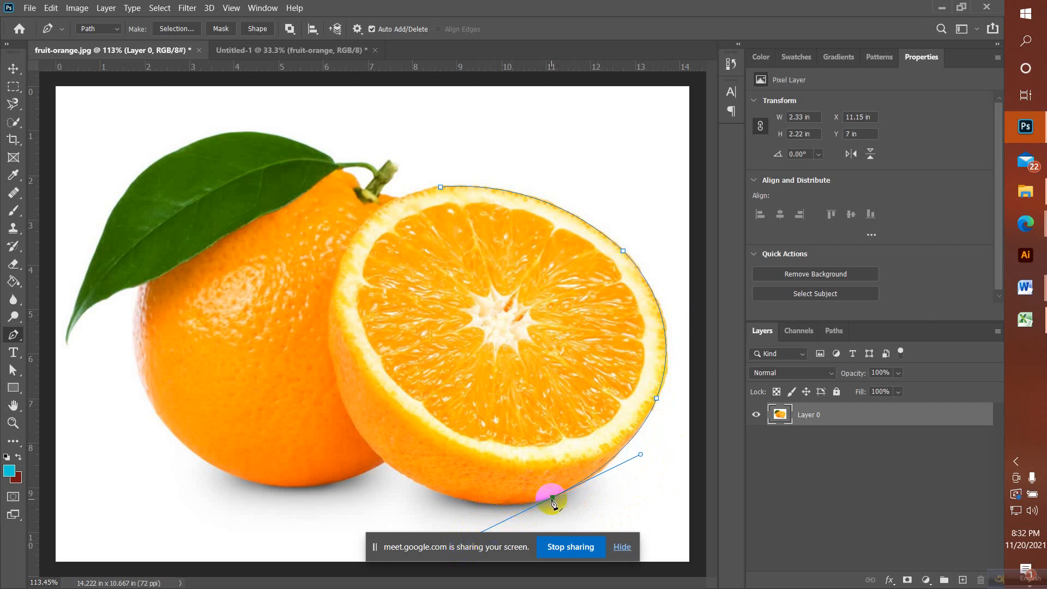
left_click(552, 498)
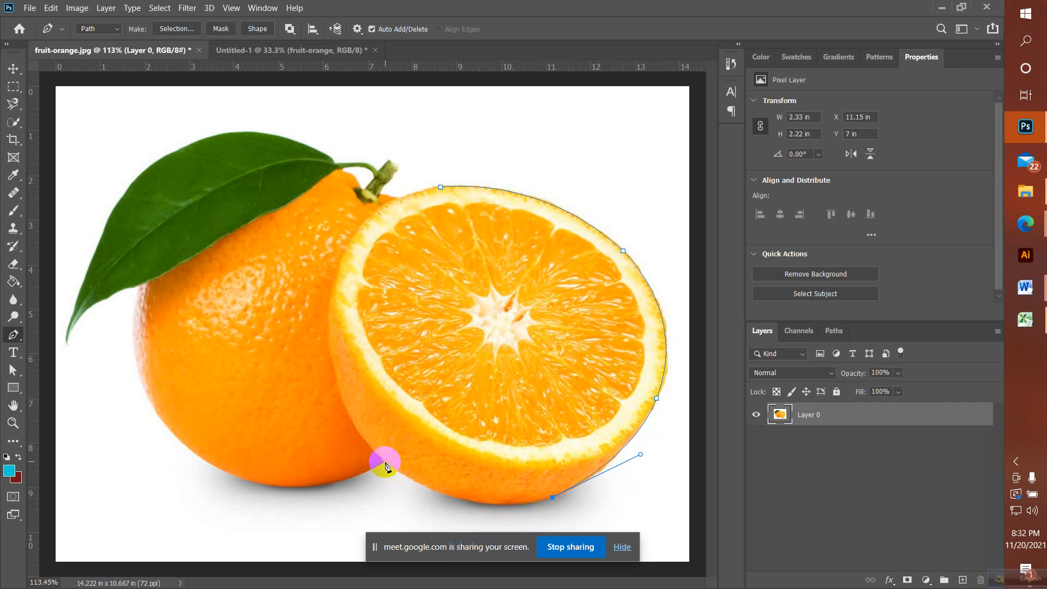
left_click_drag(384, 462, 281, 395)
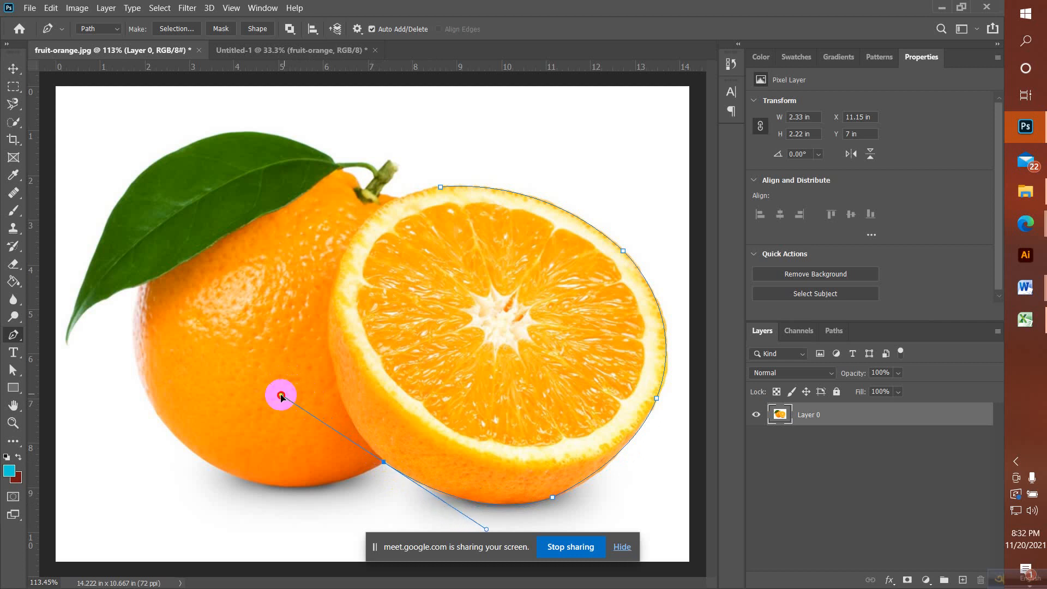
left_click(384, 462)
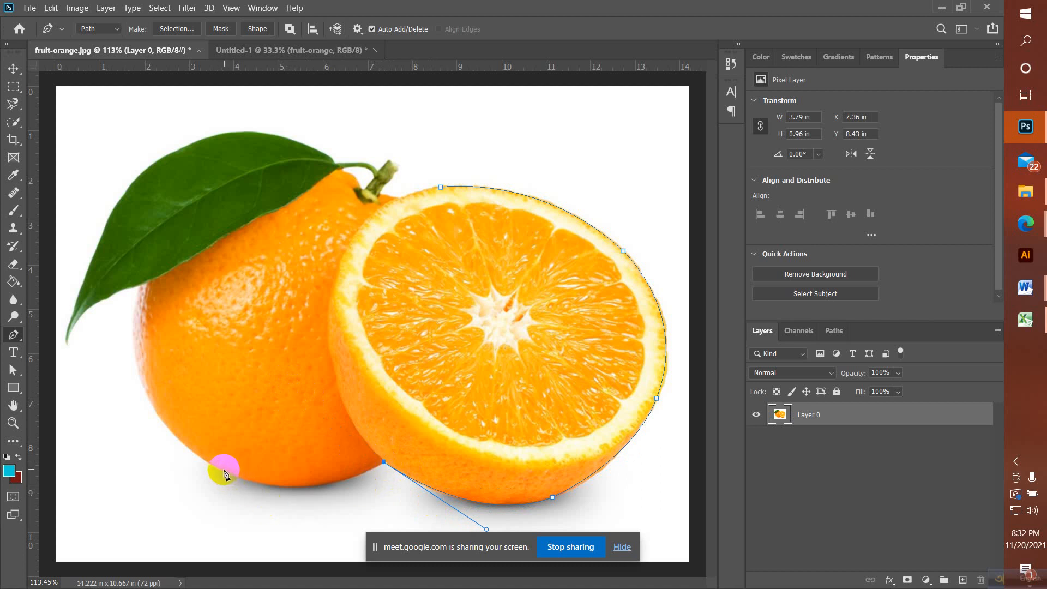
Step: Trace the whole orange's bottom and left edges up to the leaf with curved segments, removing each anchor's outgoing handle
left_click_drag(224, 470, 140, 430)
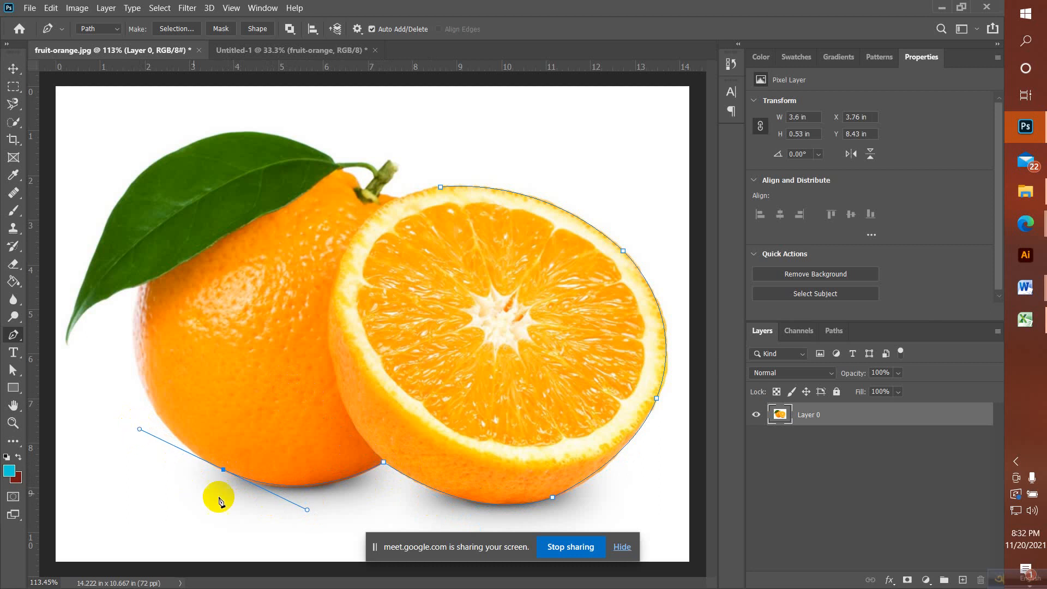
left_click(224, 470, "alt")
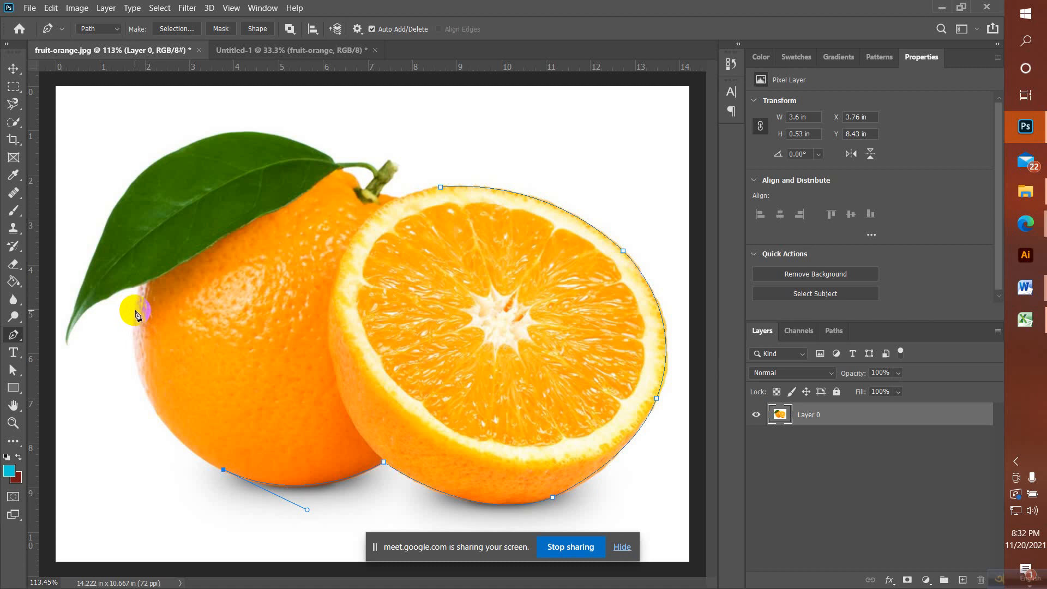
left_click_drag(135, 310, 142, 191)
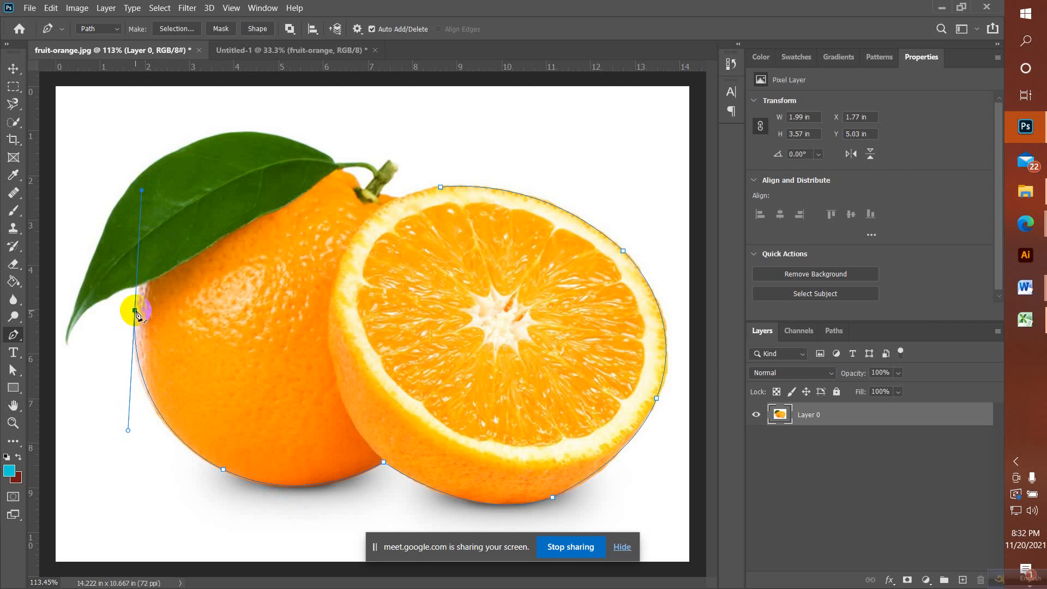
key("super")
key("super")
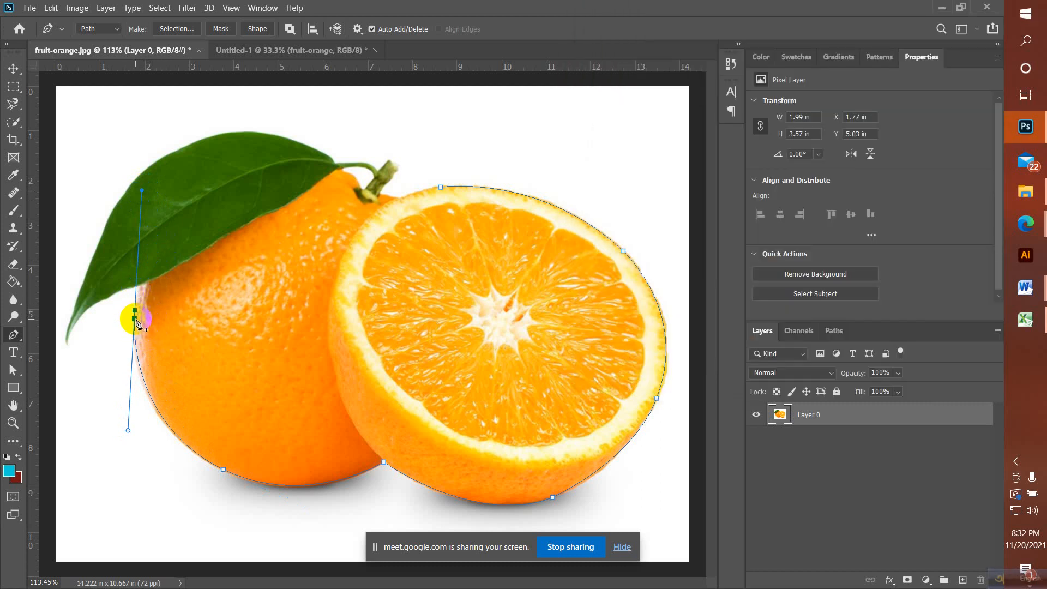
left_click(135, 312, "alt")
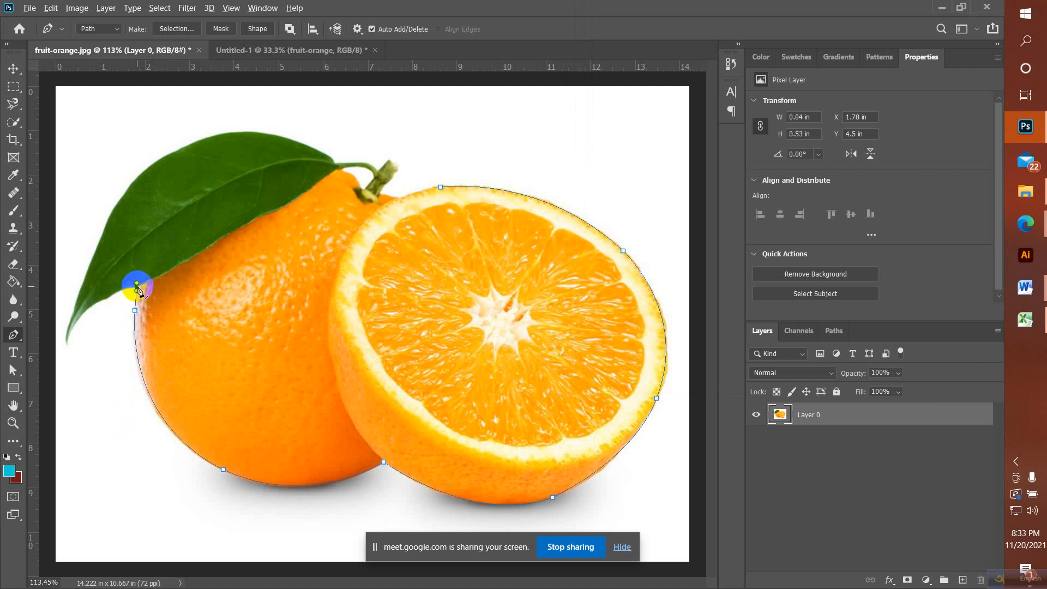
Step: Remove the last anchor's outgoing handle, then trace the leaf's lower edge from the whole orange toward the leaf tip with short segments
left_click(137, 288)
scroll(64, 298, "up", 3)
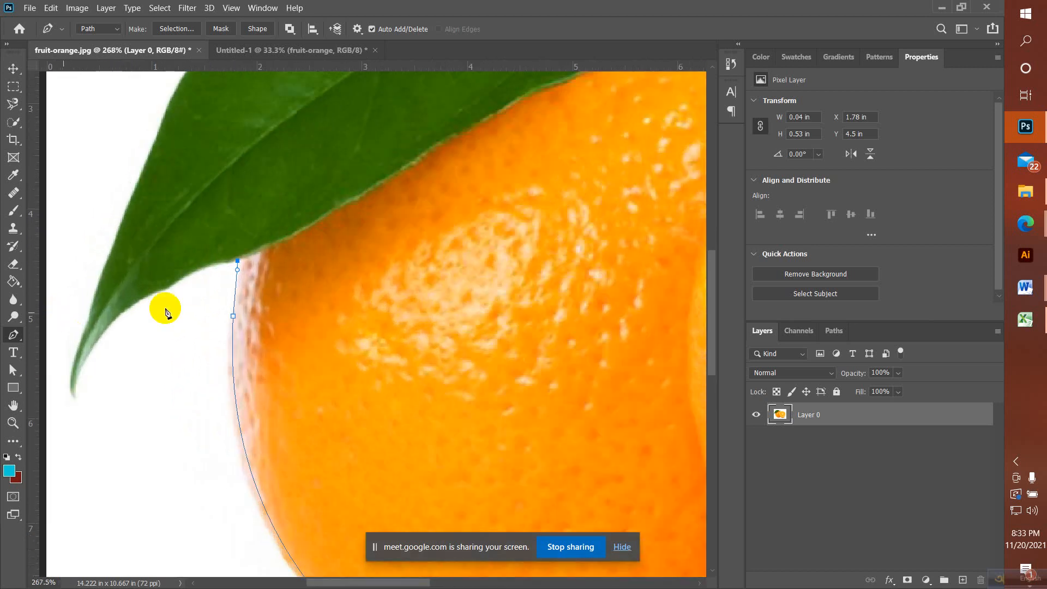
scroll(232, 286, "up", 2)
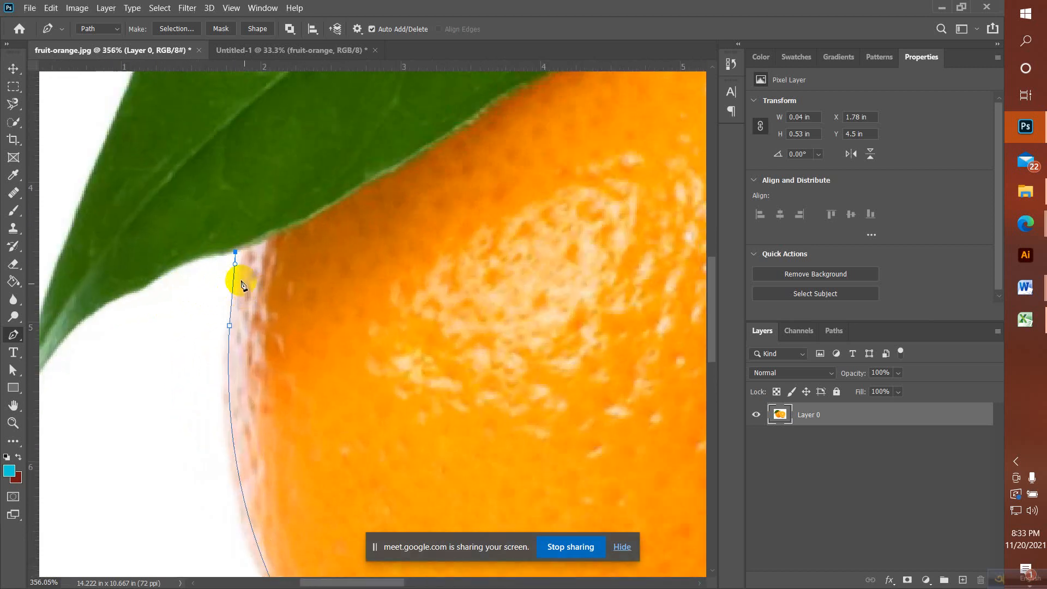
left_click(203, 256)
left_click(170, 273)
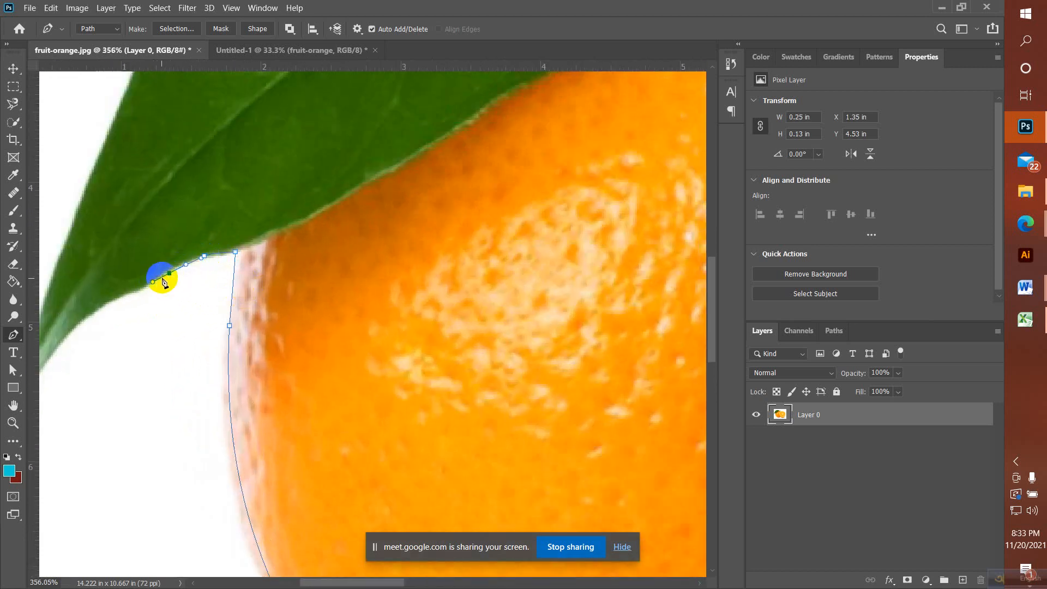
left_click(147, 287)
left_click(130, 291)
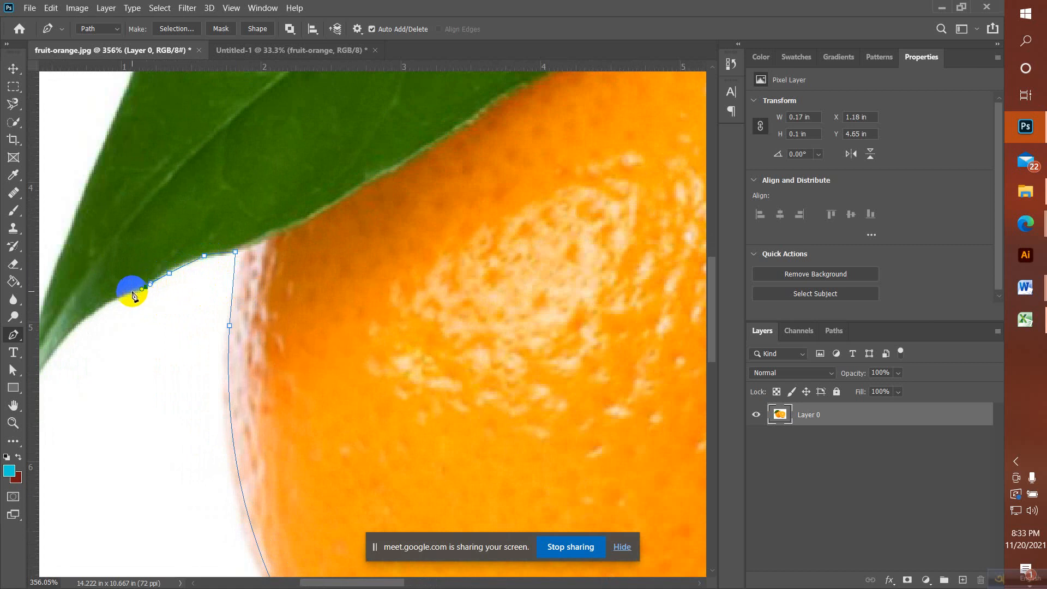
left_click(111, 298)
left_click(94, 310)
left_click(82, 320)
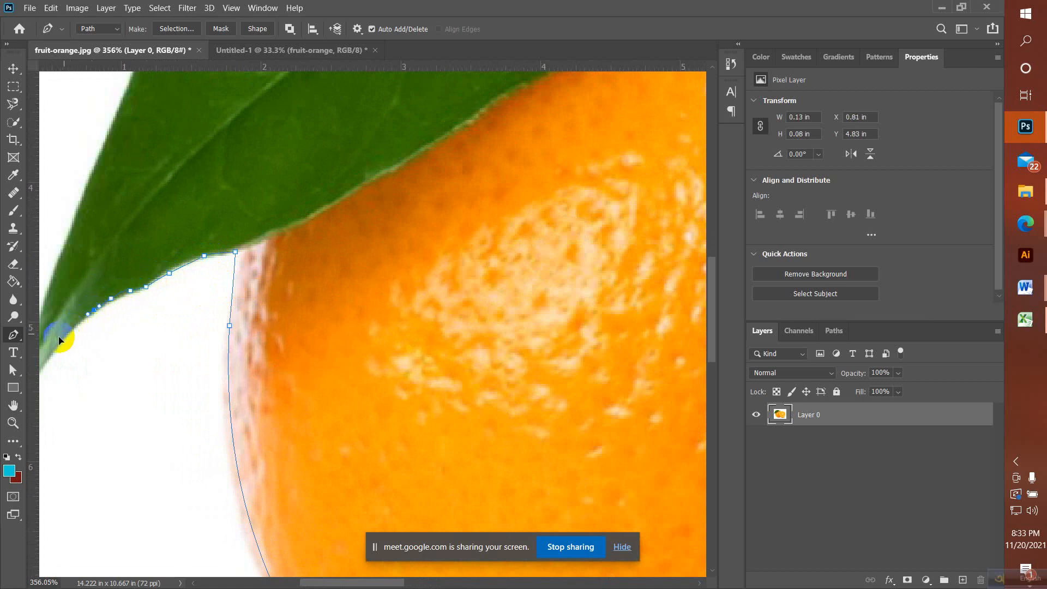
Step: Continue the path down to the leaf's pointed tip, around it, and partway up the leaf's outer edge
left_click(58, 338)
left_click_drag(73, 346, 258, 312)
left_click(270, 278)
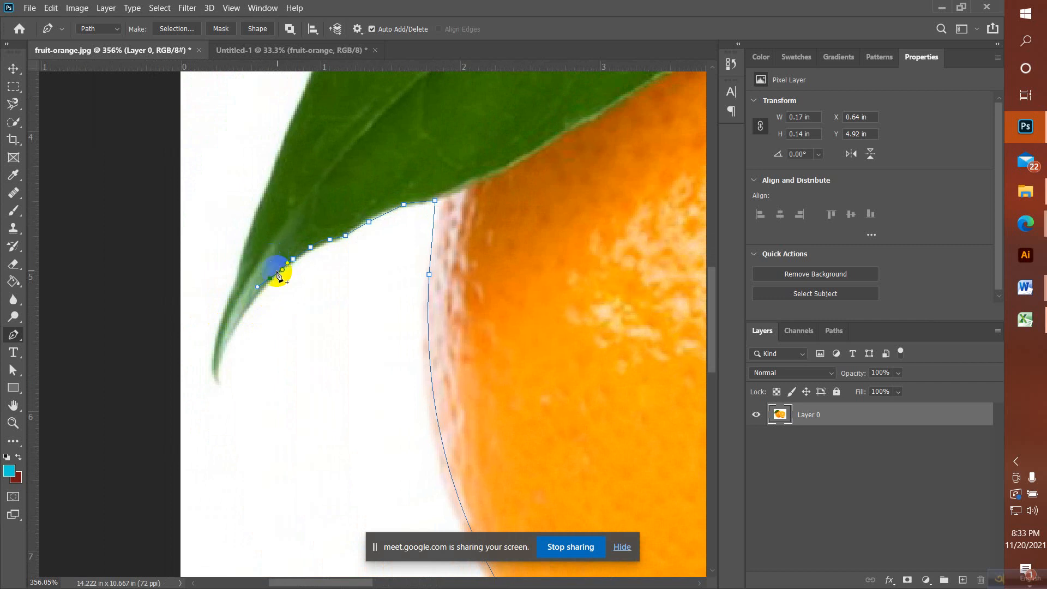
left_click(258, 292)
left_click_drag(244, 309, 230, 293)
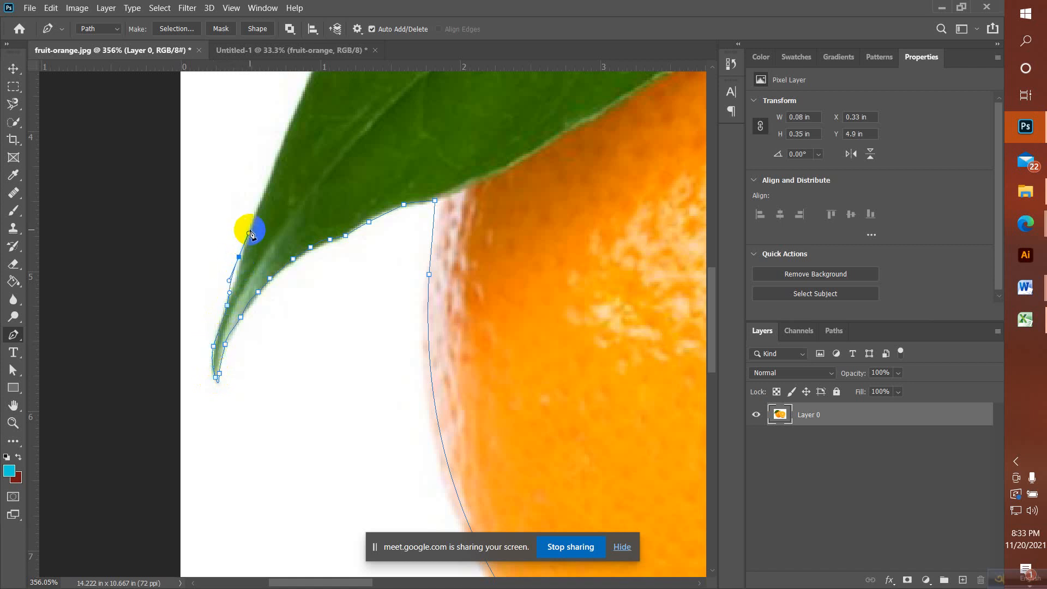
Step: Undo the last anchor on the leaf's outer edge and place a new one slightly farther up the edge
left_click_drag(239, 256, 243, 282)
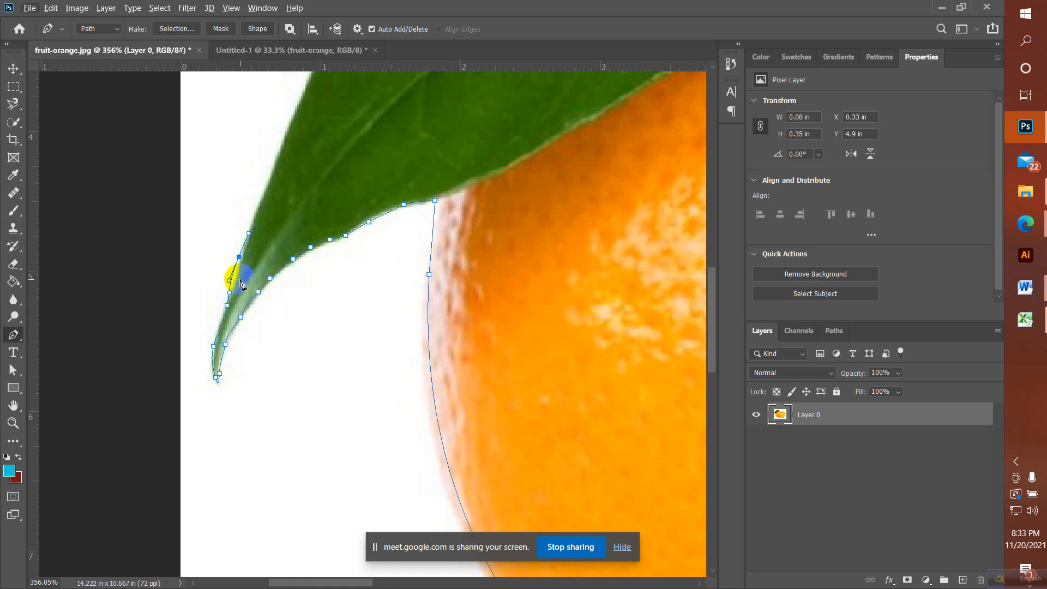
key("ctrl+z")
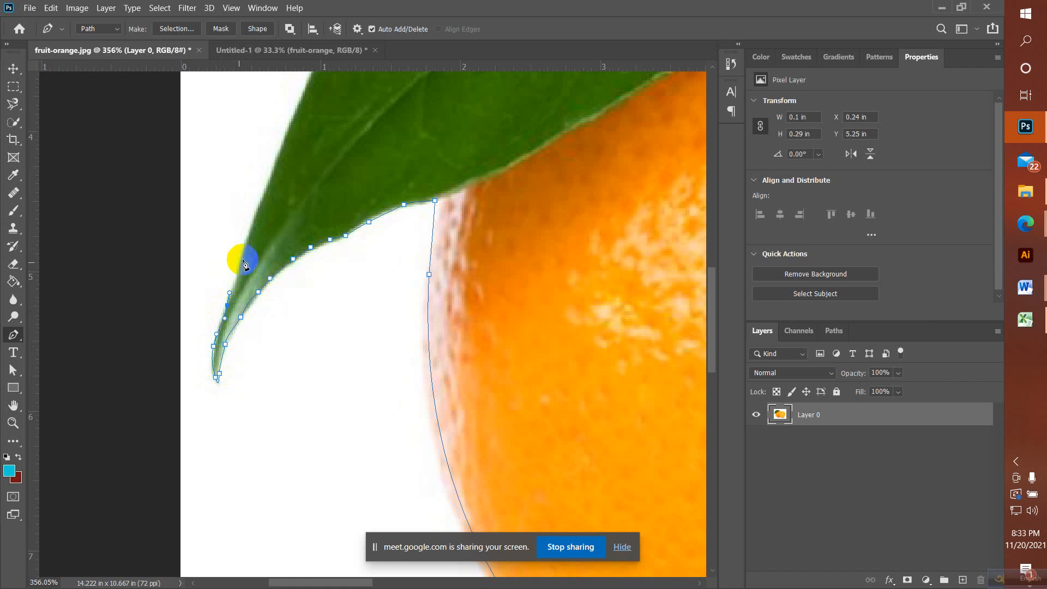
left_click(248, 239)
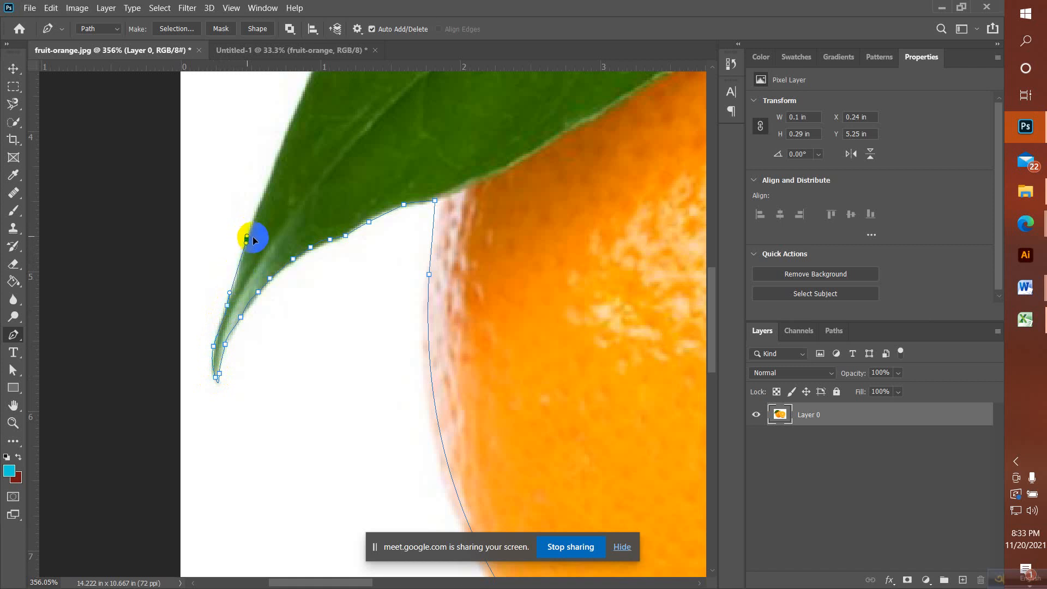
Step: Trace the leaf's outer edge over its top to its base with curved segments, removing the outgoing handles of the curve anchors
scroll(280, 229, "down", 3)
scroll(284, 235, "down", 4)
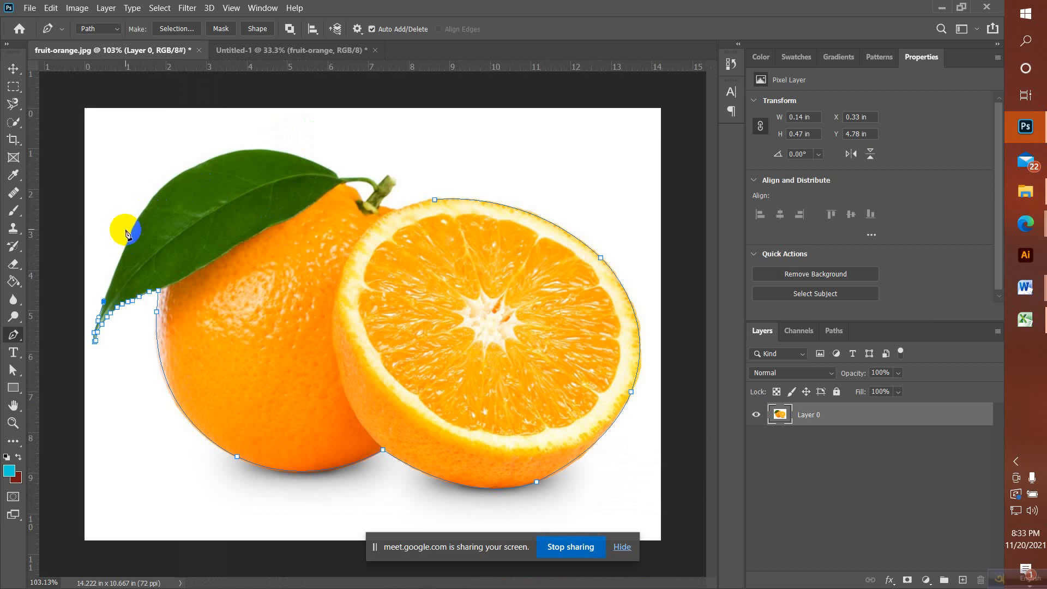
scroll(127, 234, "up", 2)
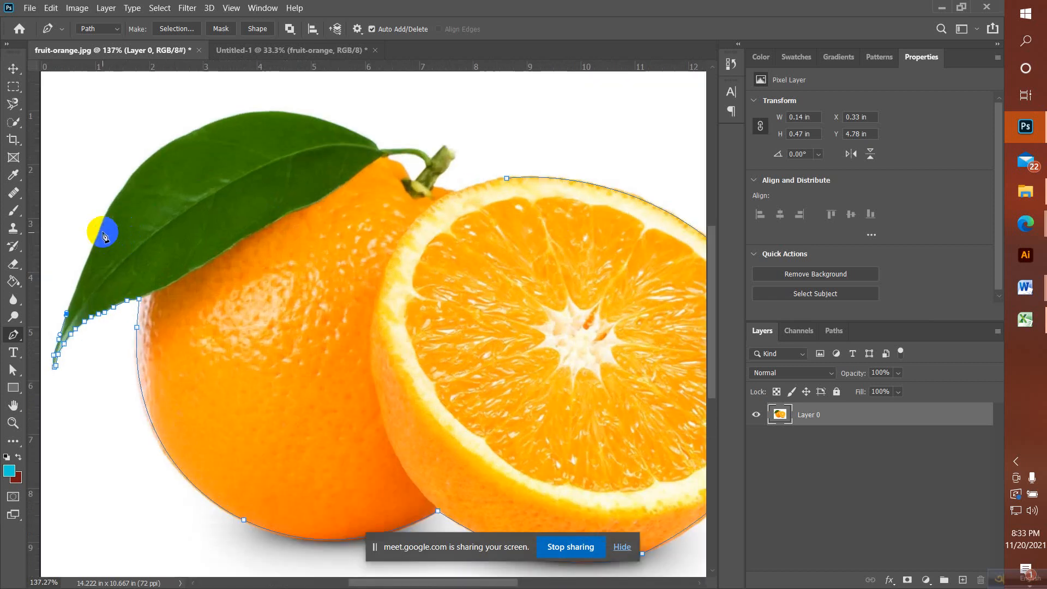
left_click_drag(97, 236, 100, 221)
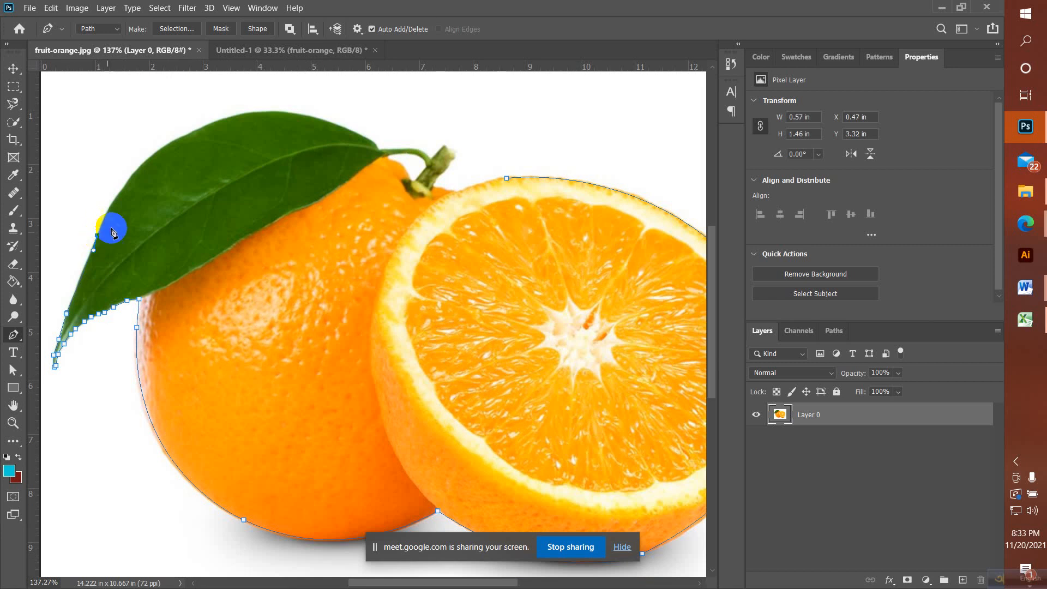
mouse_move(149, 158)
left_mouse_down()
mouse_move(184, 135)
mouse_move(179, 129)
left_mouse_up()
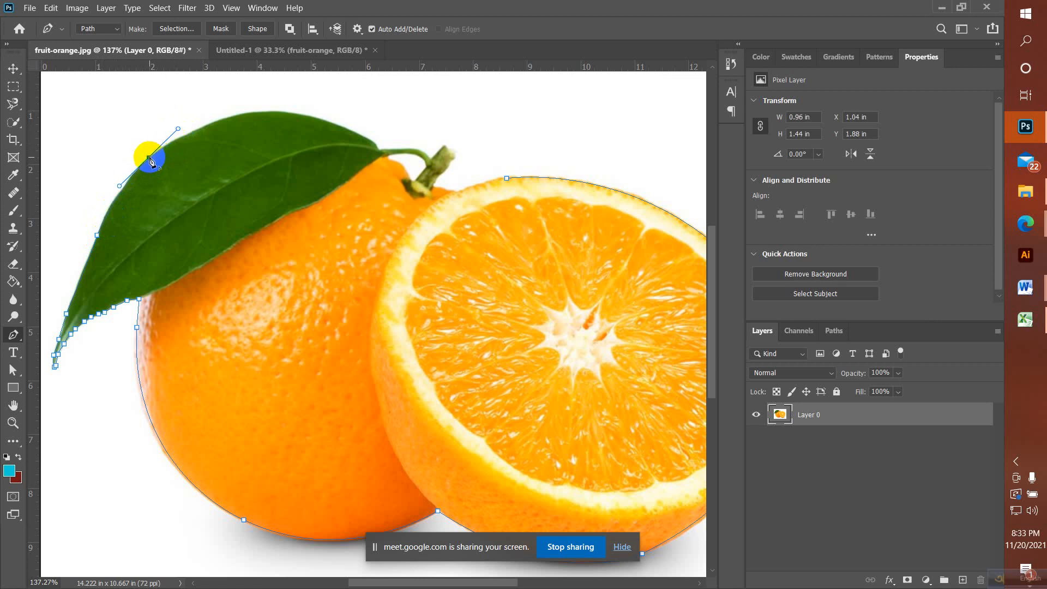
left_click(149, 158)
left_click_drag(272, 113, 325, 115)
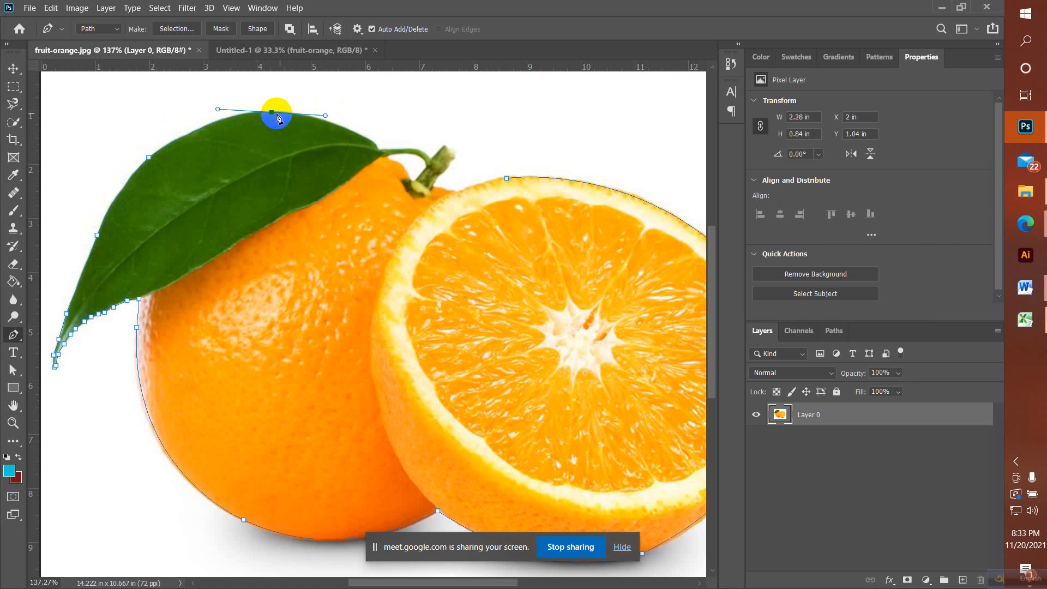
left_click(272, 113)
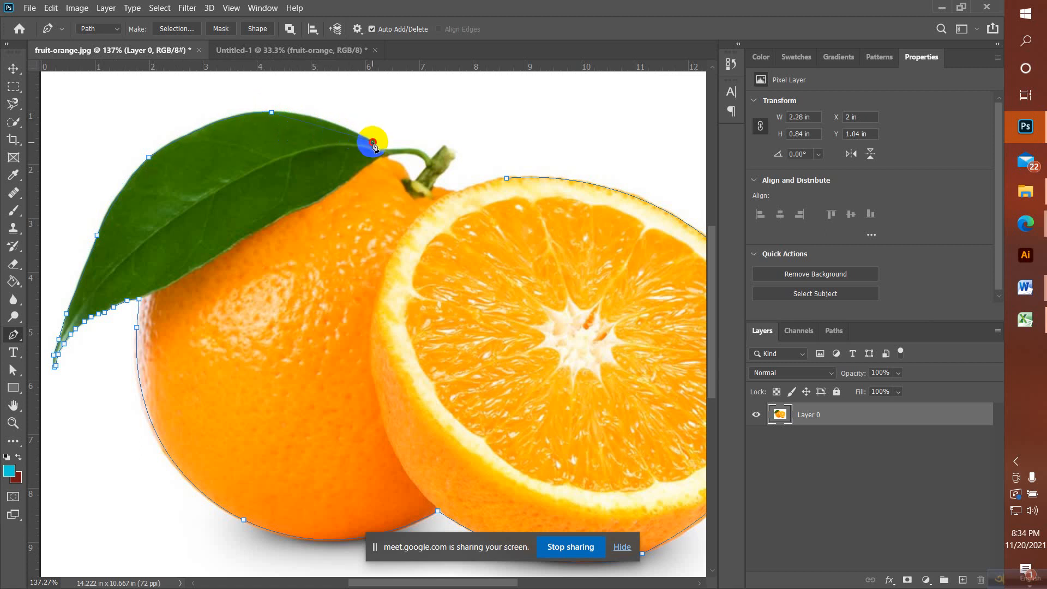
left_click_drag(373, 143, 413, 165)
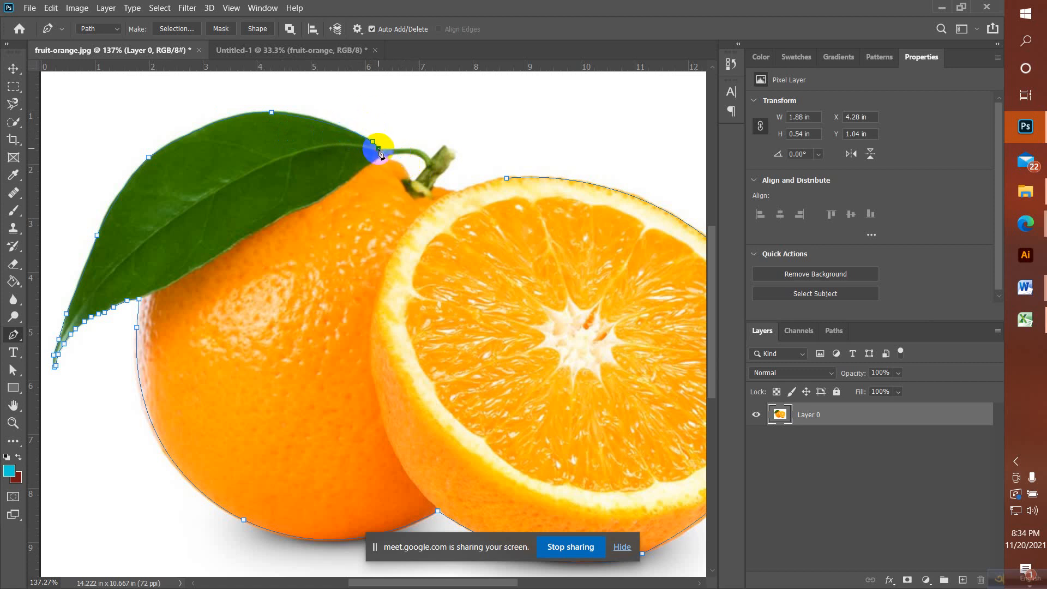
left_click(415, 152)
Step: Trace the upper edge of the thin leaf stalk to the thick stem with curves, removing each new anchor's outgoing handle
scroll(415, 153, "up", 5)
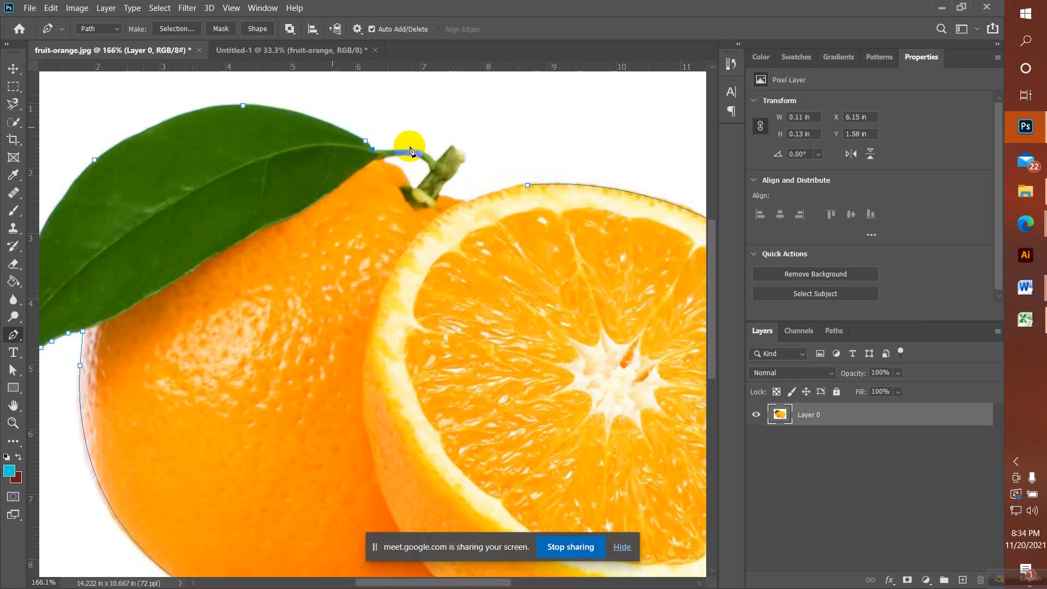
scroll(411, 151, "up", 2)
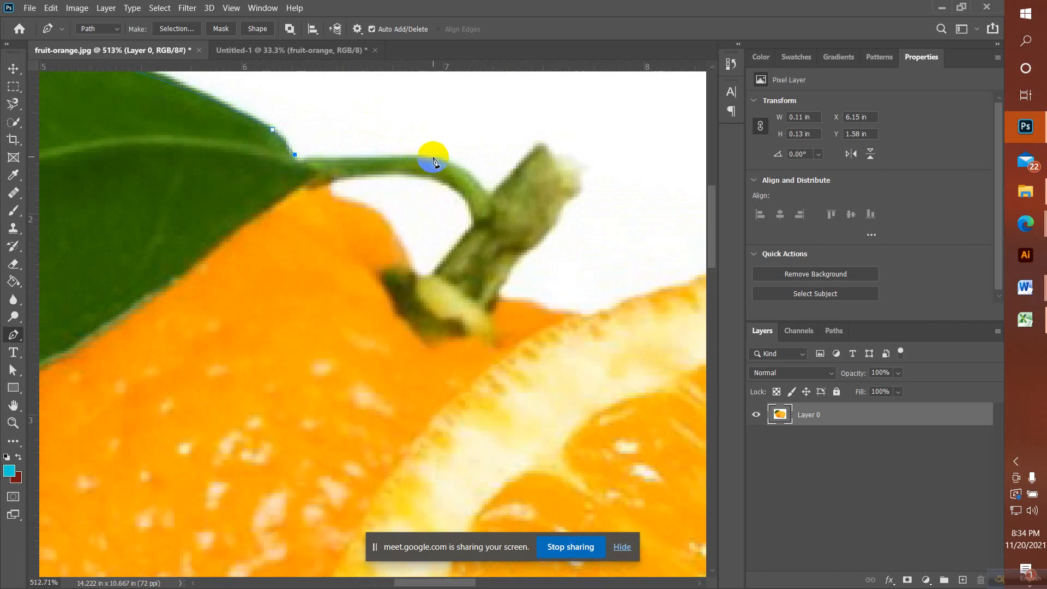
left_click_drag(435, 158, 457, 160)
left_click(434, 158)
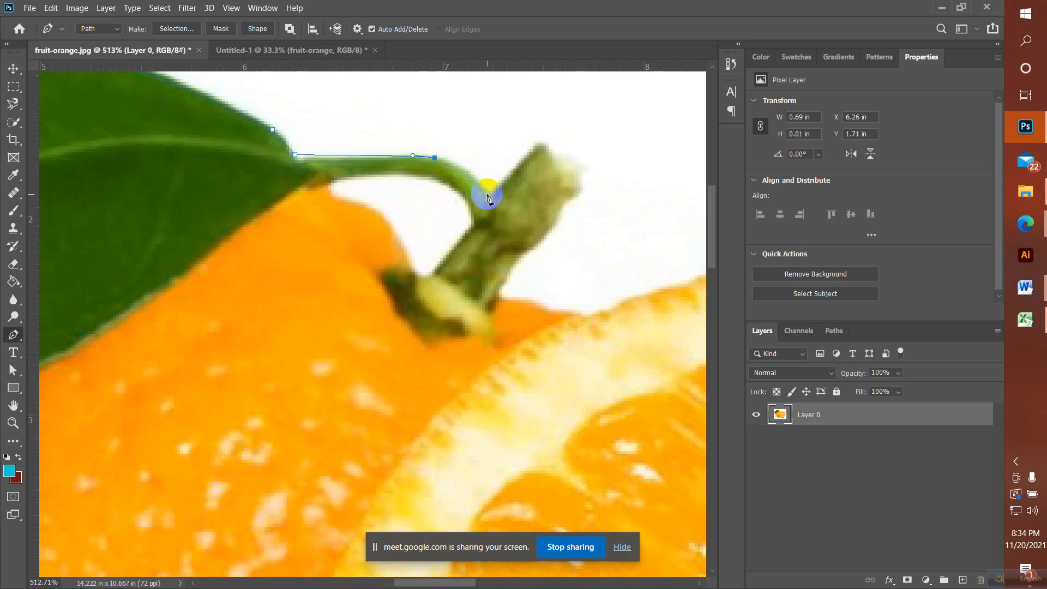
left_click_drag(488, 194, 512, 231)
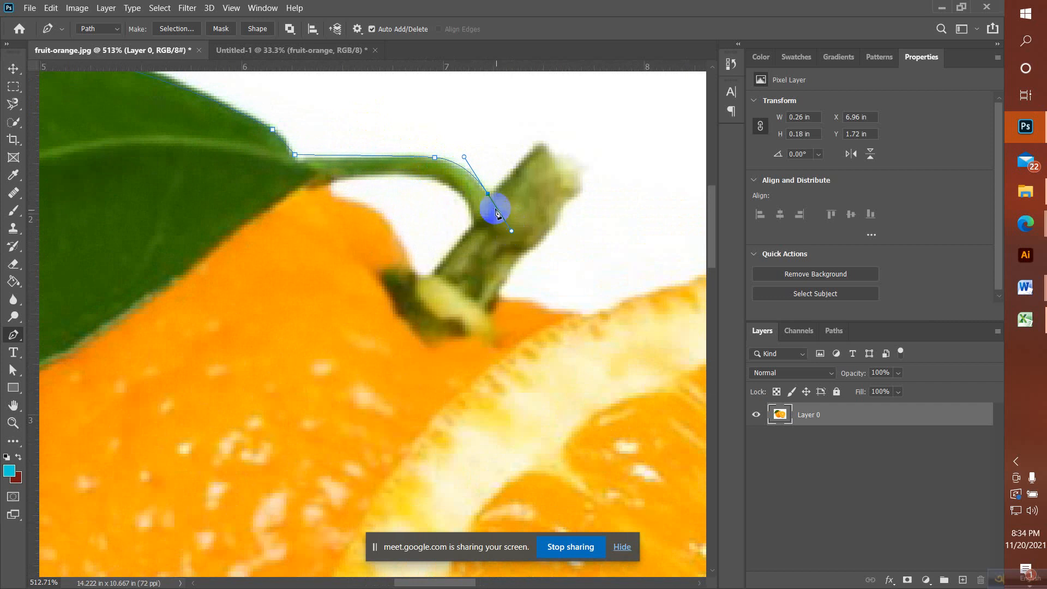
left_click(489, 196)
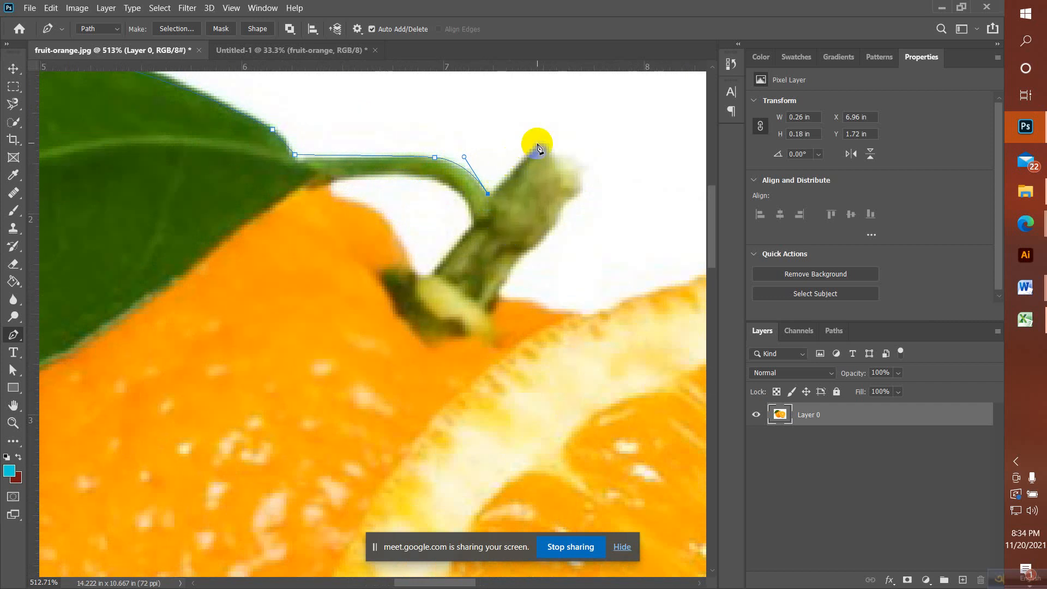
Step: Trace around the thick stem's cut end and down its far side, then extend the path along the orange to the slice's rim
left_click(538, 141)
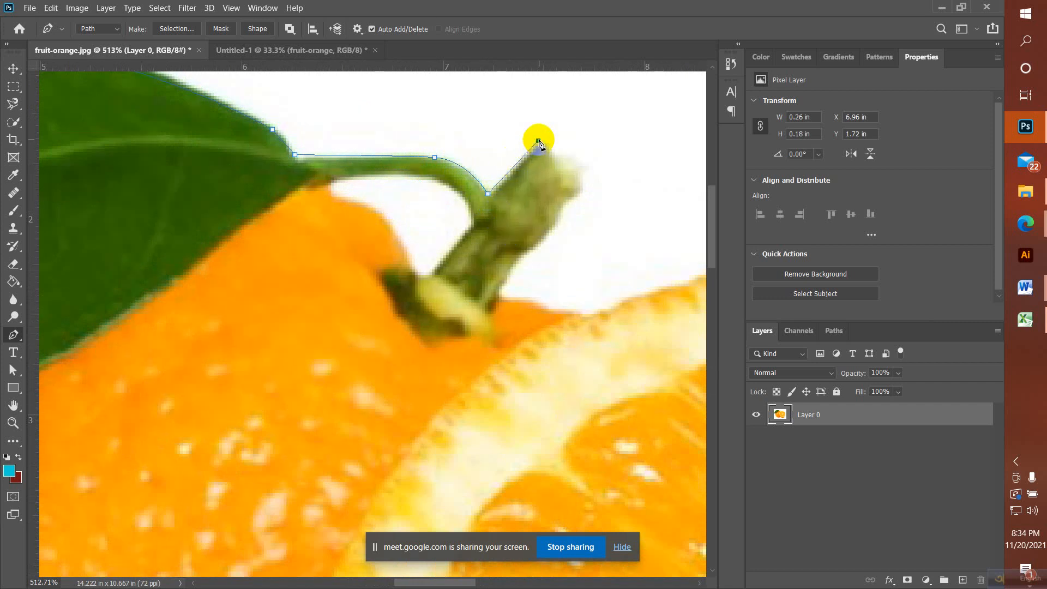
left_click(575, 193)
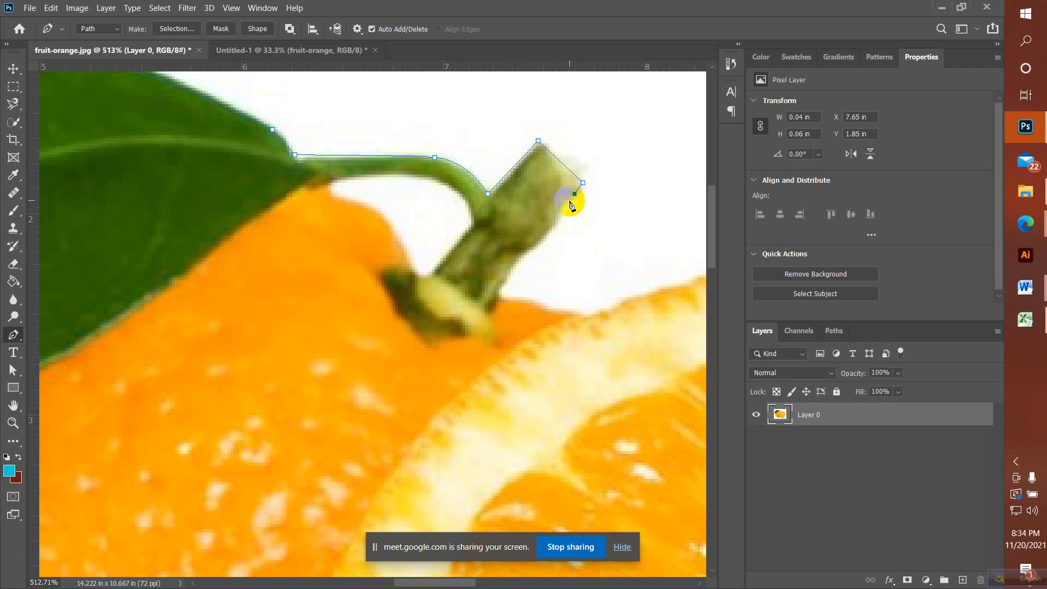
left_click_drag(560, 210, 517, 263)
left_click(518, 258)
left_click(502, 283)
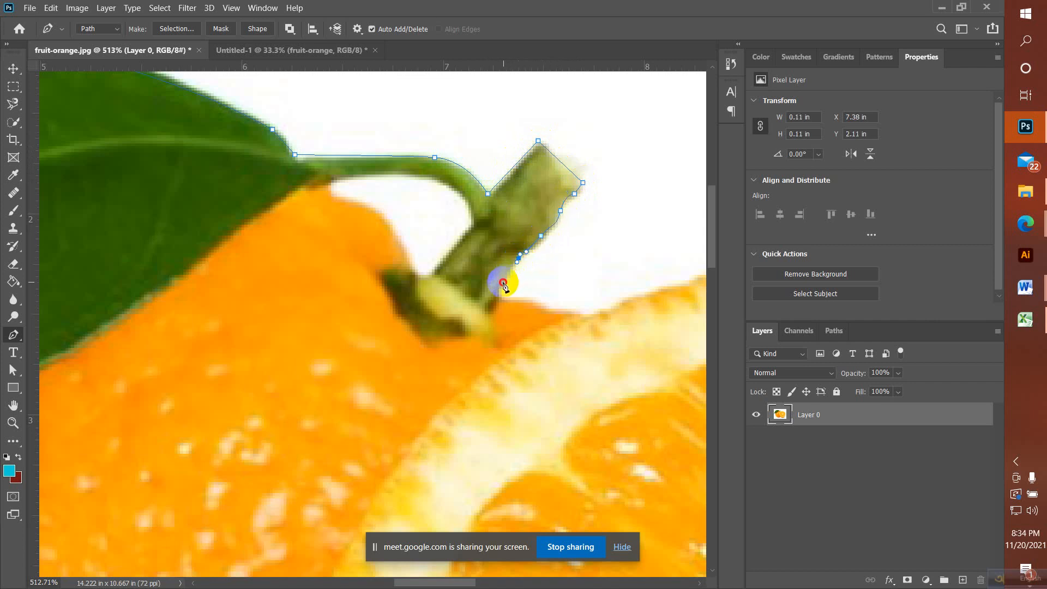
left_click(495, 292)
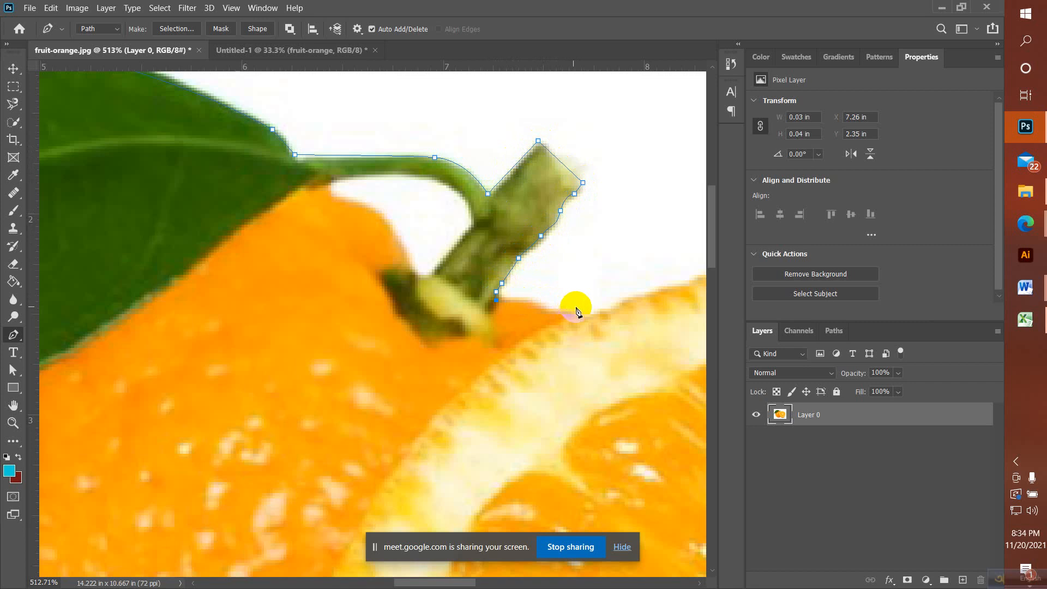
scroll(575, 313, "down", 4)
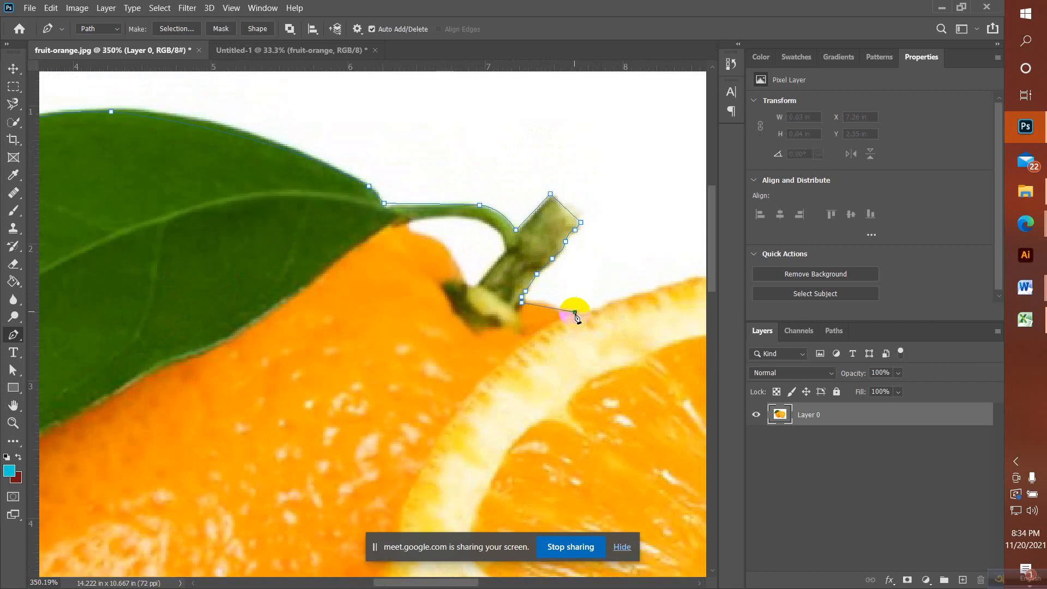
left_click(575, 313)
Step: Try to close the path at its starting anchor with a strongly curved segment, and undo it
left_click_drag(601, 313, 243, 315)
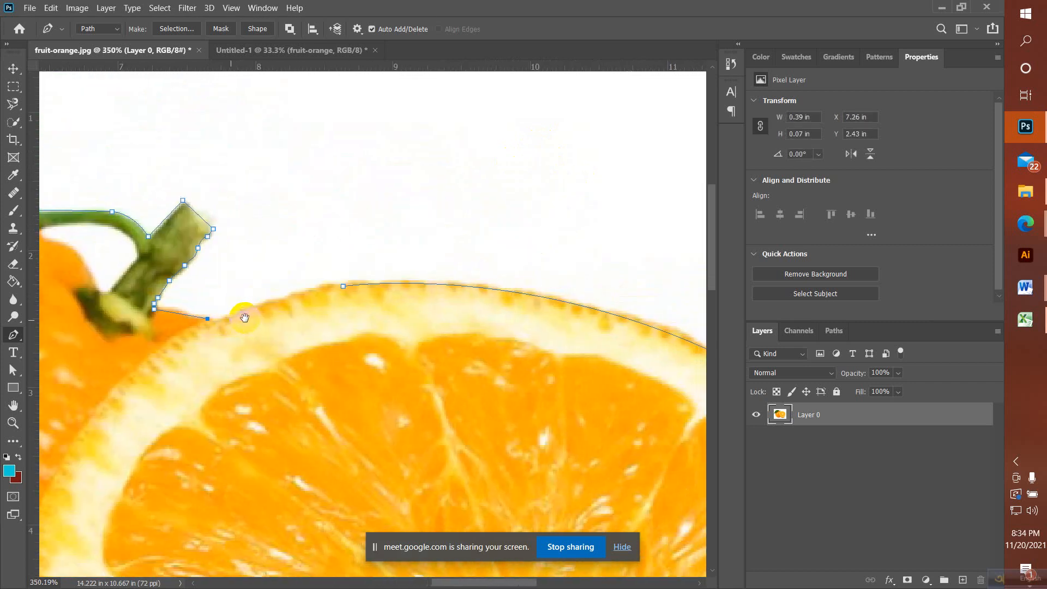
left_click(344, 287)
left_click_drag(343, 287, 422, 307)
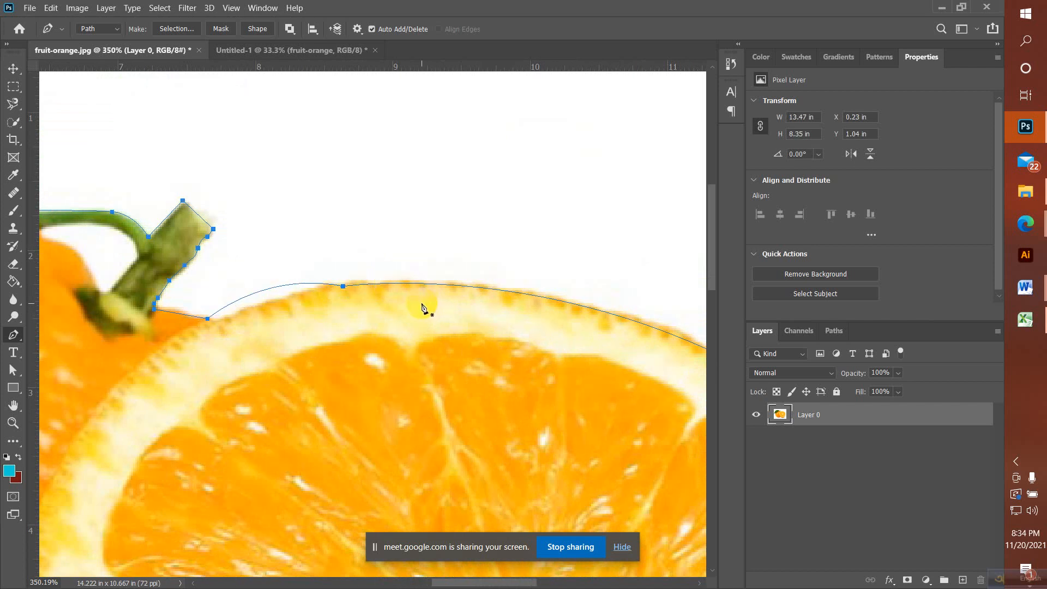
left_click(222, 324, "ctrl")
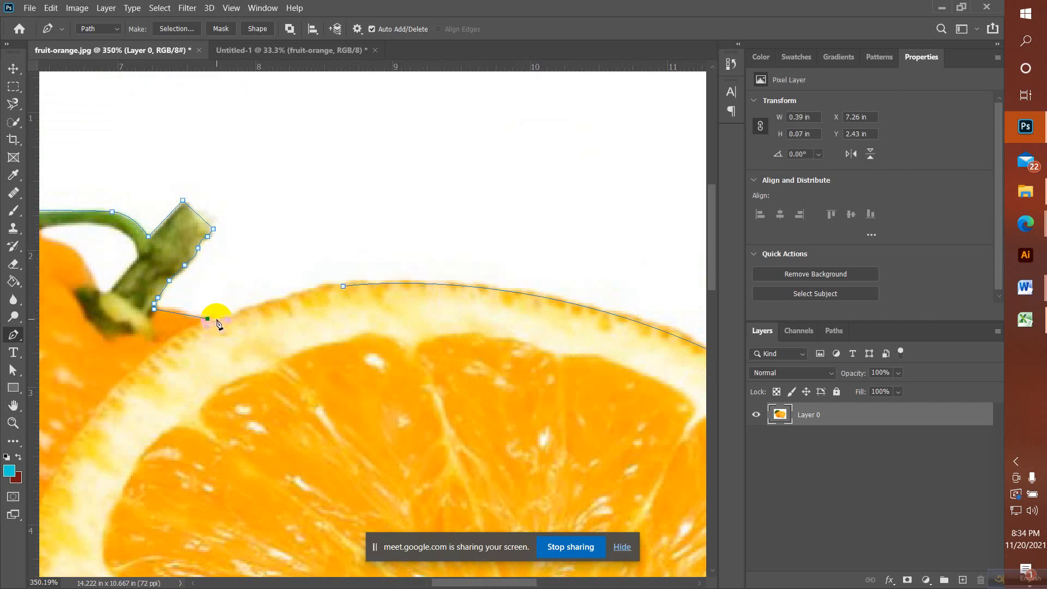
Step: Add an anchor where the slice's rim begins and close the path at its starting anchor with a gentle curve along the rim
left_click(218, 319)
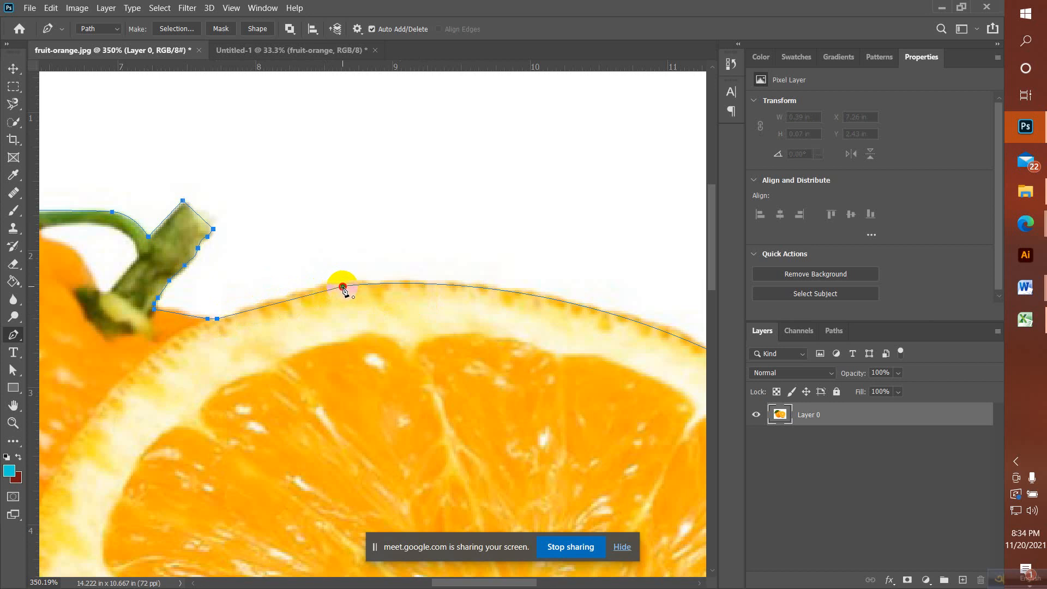
mouse_move(343, 287)
left_mouse_down()
mouse_move(386, 291)
mouse_move(344, 283)
left_mouse_up()
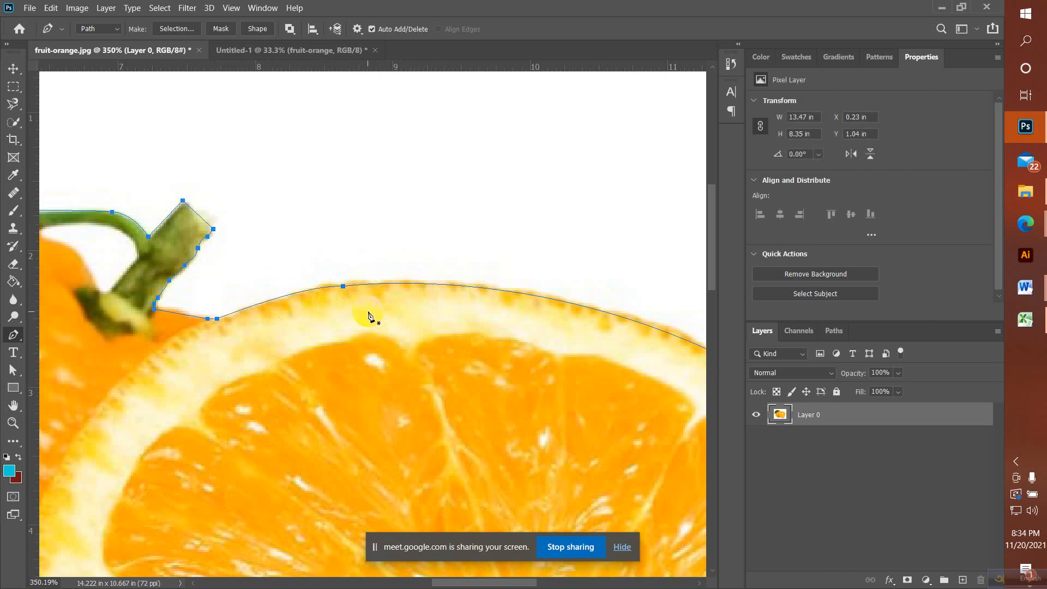
scroll(368, 316, "down", 5)
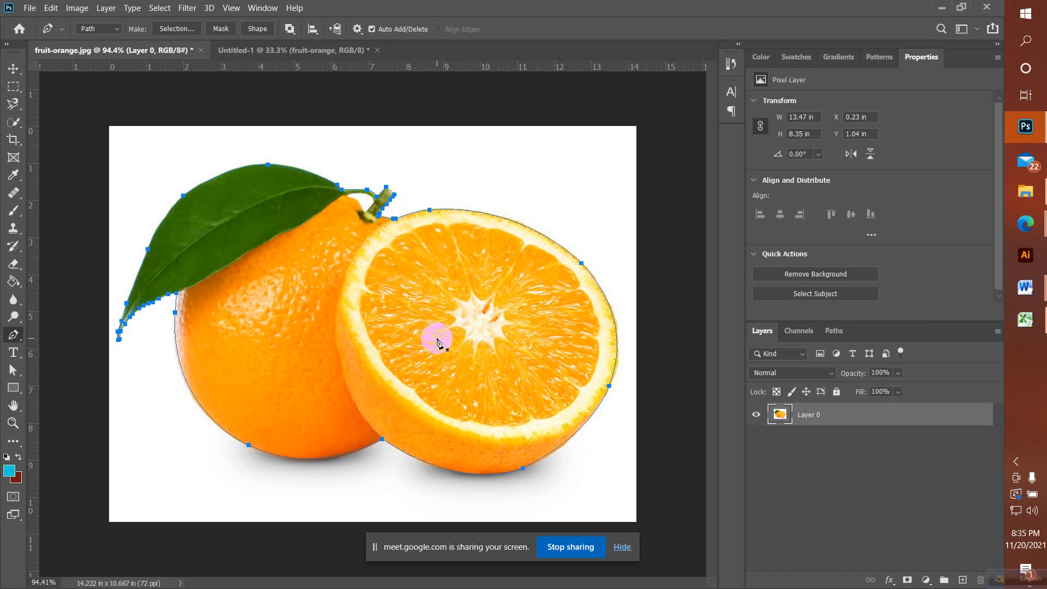
Step: Turn the closed path around the oranges and leaf into a new anti-aliased selection with a feather radius of 0 pixels
right_click(299, 258)
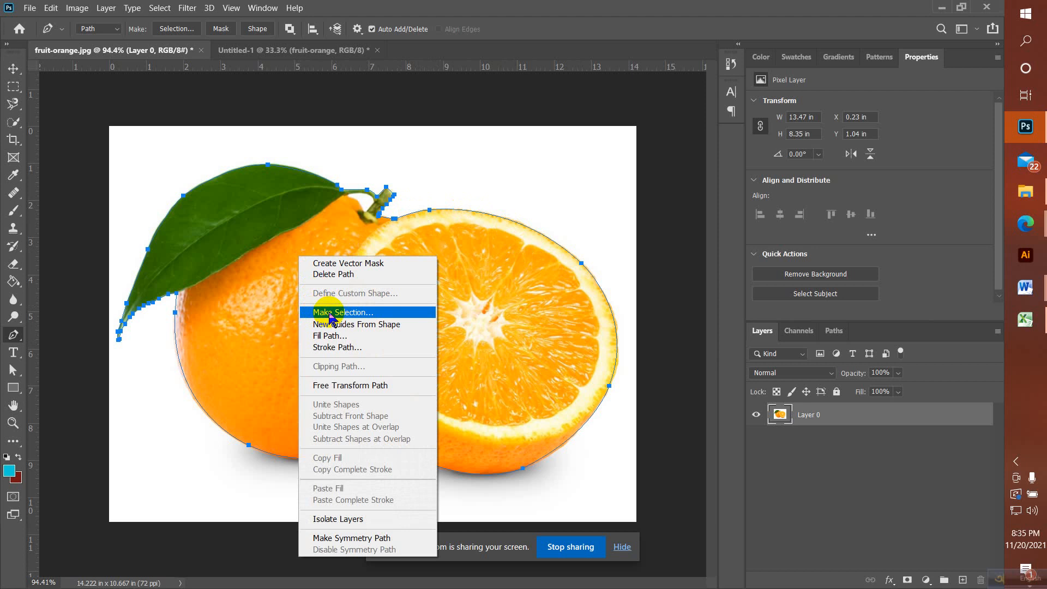
right_click(270, 277)
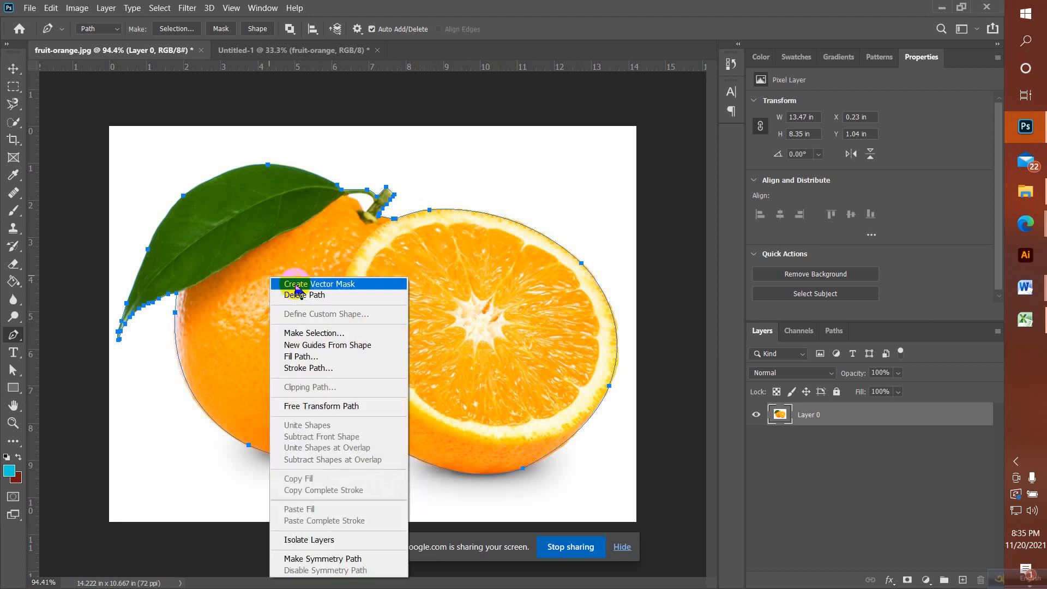
left_click(321, 334)
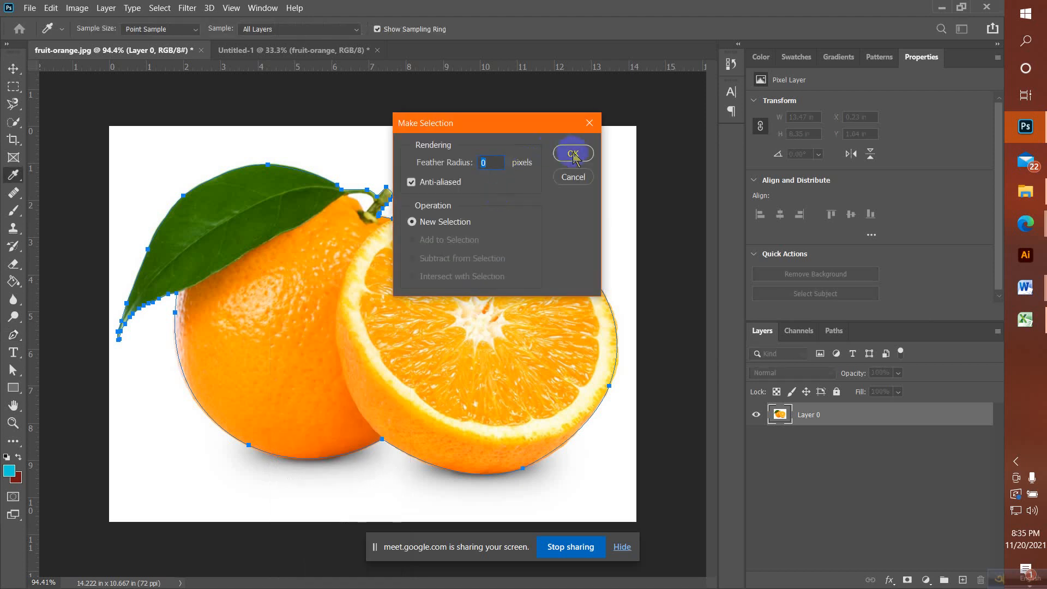
left_click(572, 155)
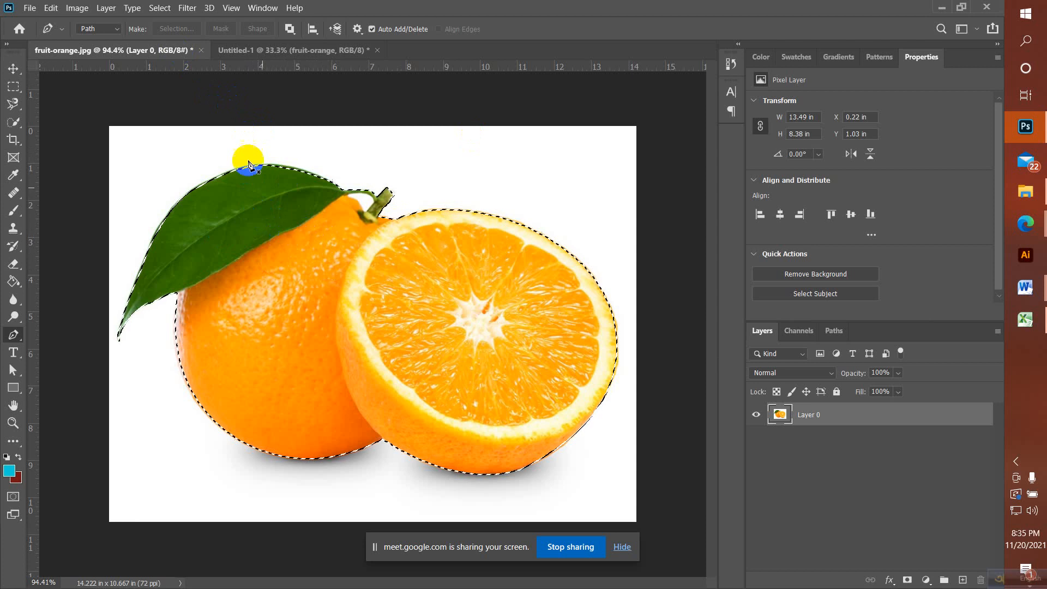
Step: Invert the selection, delete the white background around the fruit, and deselect
left_click(159, 8)
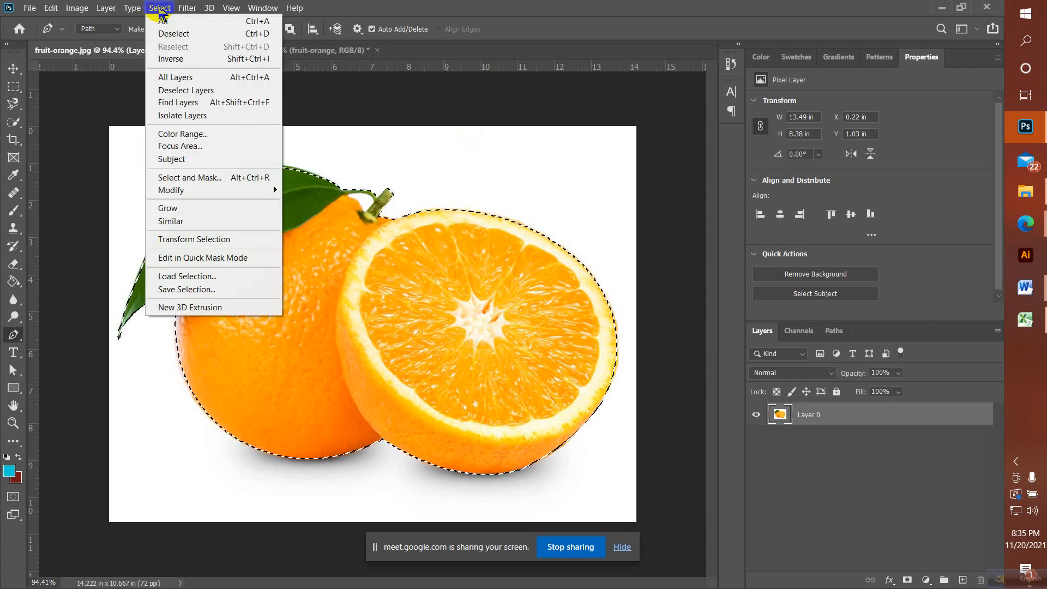
left_click(167, 62)
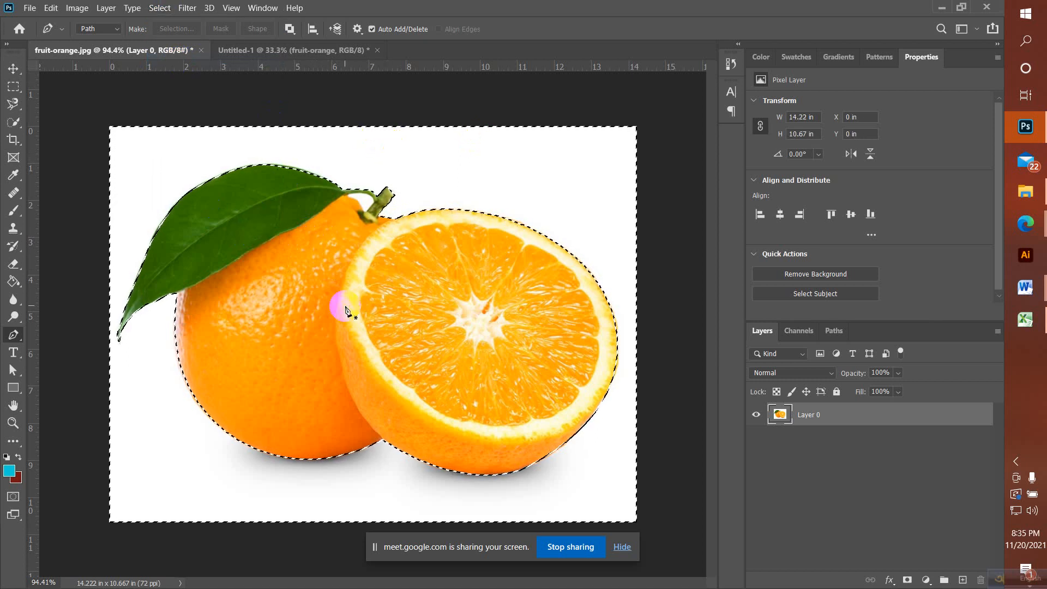
key("Delete")
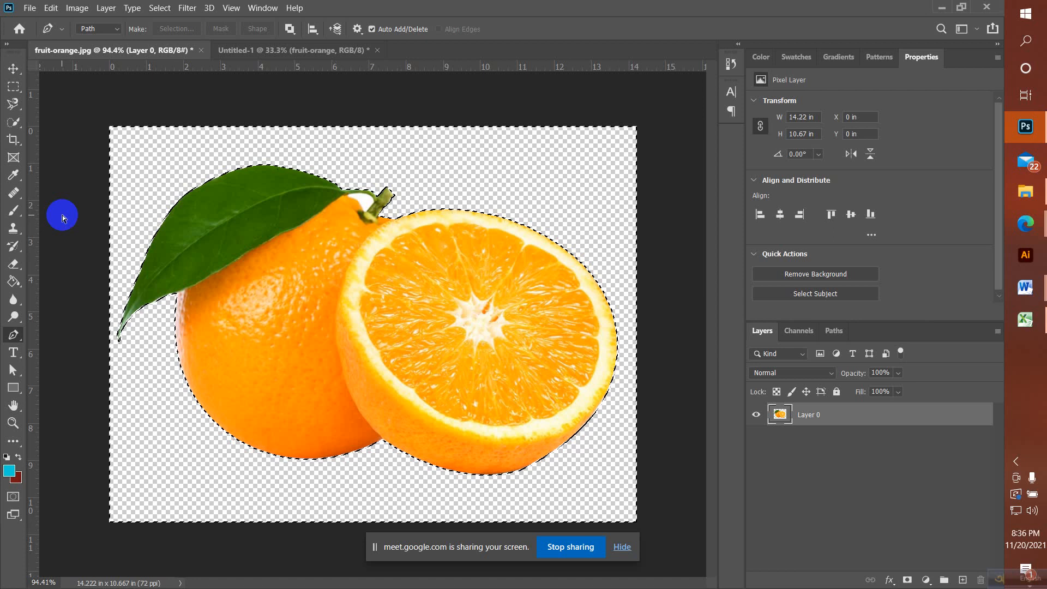
key("ctrl+d")
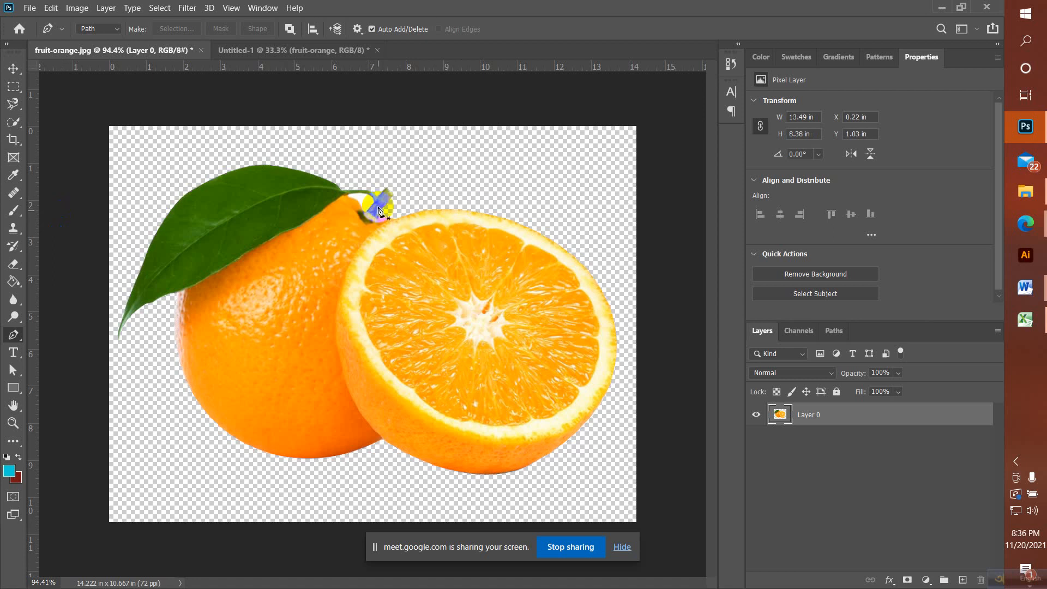
Step: Select the white gap between the leaf stalk and the orange with a size 15 Quick Selection brush, delete it, and deselect
left_click(8, 124)
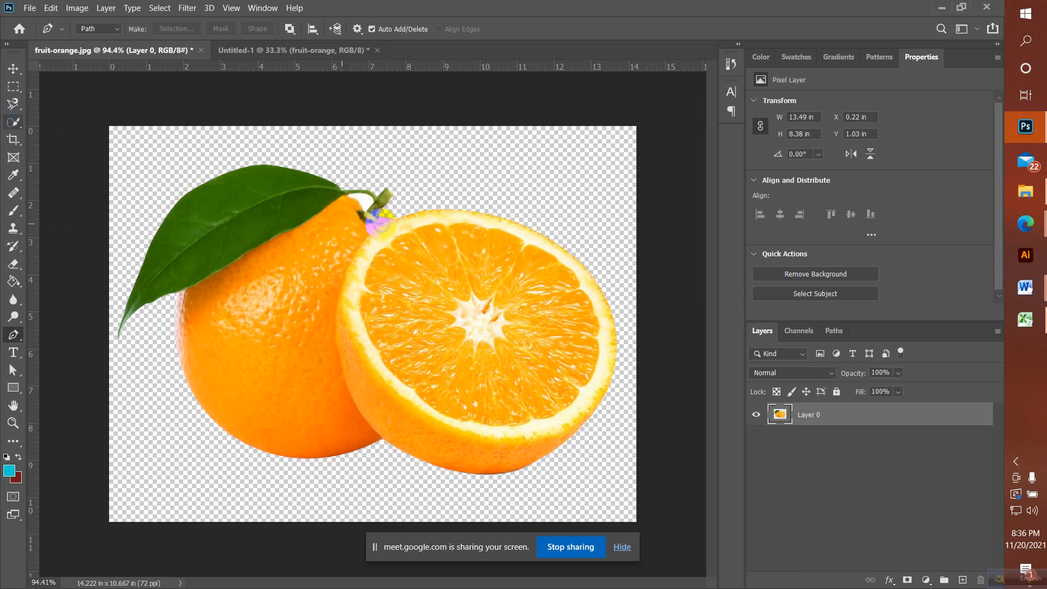
key("bracketleft")
key("bracketleft")
key("bracketleft")
left_click(364, 201)
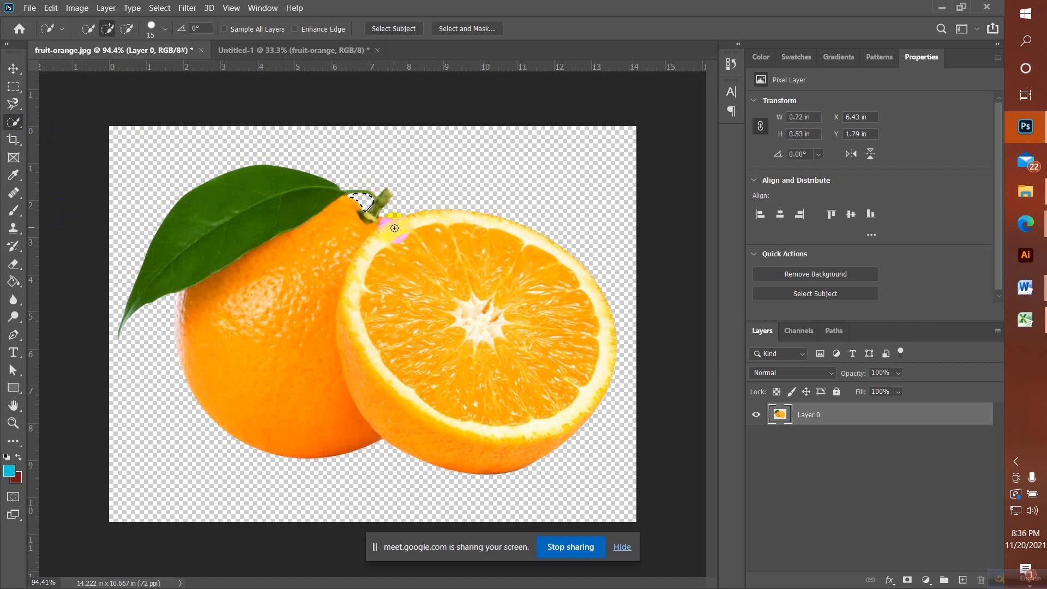
key("ctrl+d")
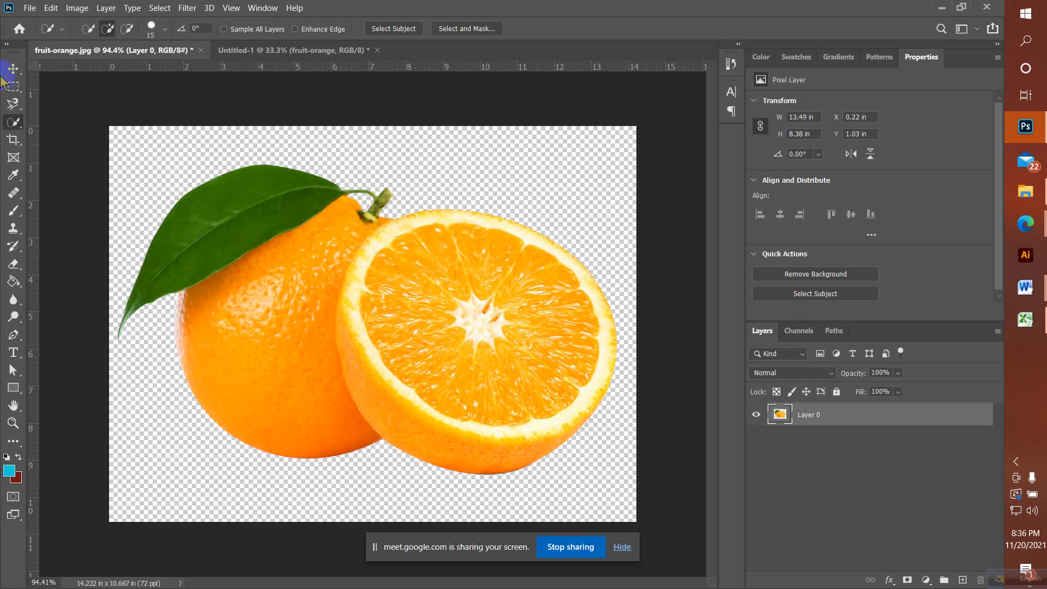
Step: Move the fruit cutout freely on the transparent canvas to about X 0.38 in, Y 0.89 in
left_click(10, 68)
mouse_move(310, 331)
left_mouse_down()
mouse_move(297, 283)
mouse_move(325, 336)
mouse_move(390, 369)
mouse_move(358, 341)
mouse_move(316, 328)
left_mouse_up()
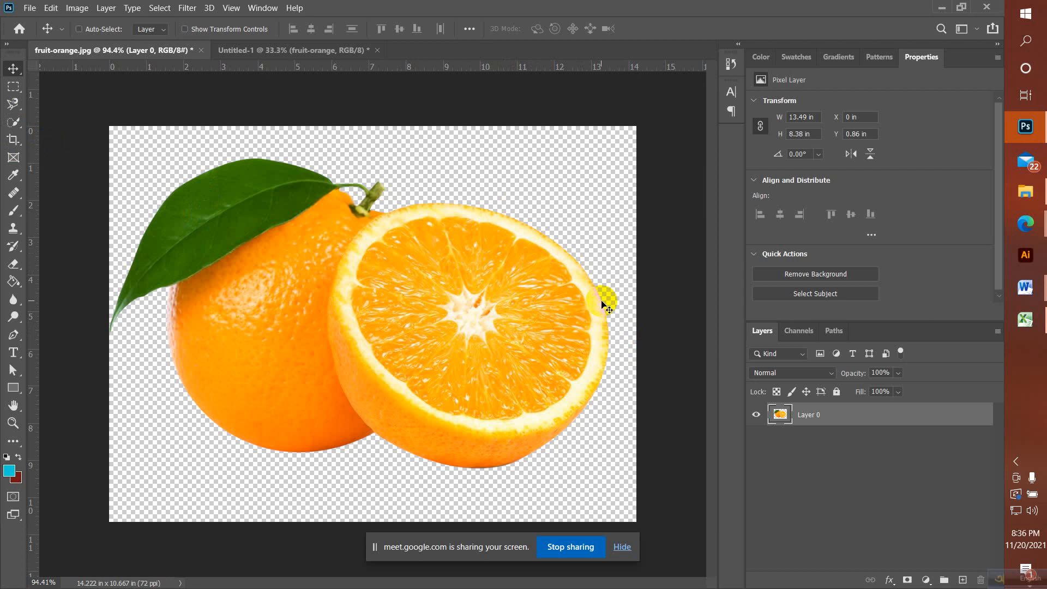
left_click_drag(490, 298, 492, 306)
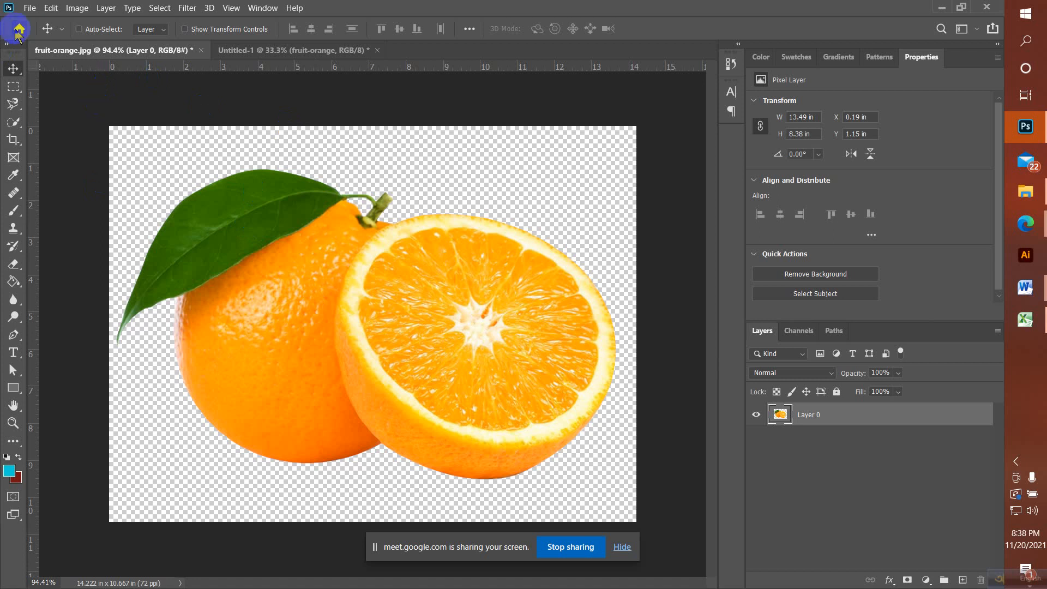
mouse_move(324, 295)
left_mouse_down()
mouse_move(311, 292)
mouse_move(333, 293)
left_mouse_up()
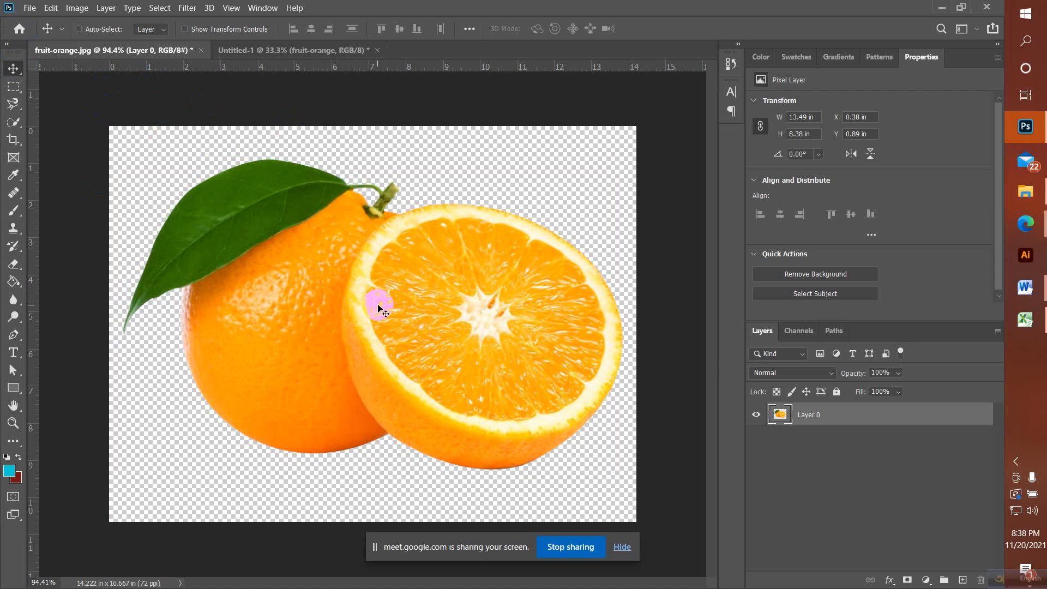
left_click(29, 7)
left_click(41, 32)
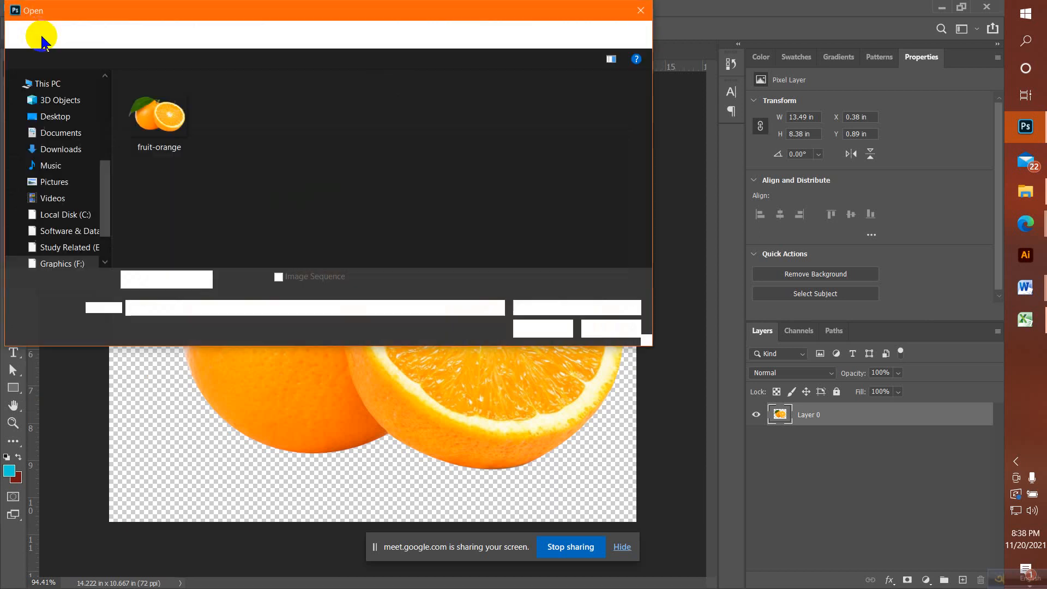
left_click(53, 133)
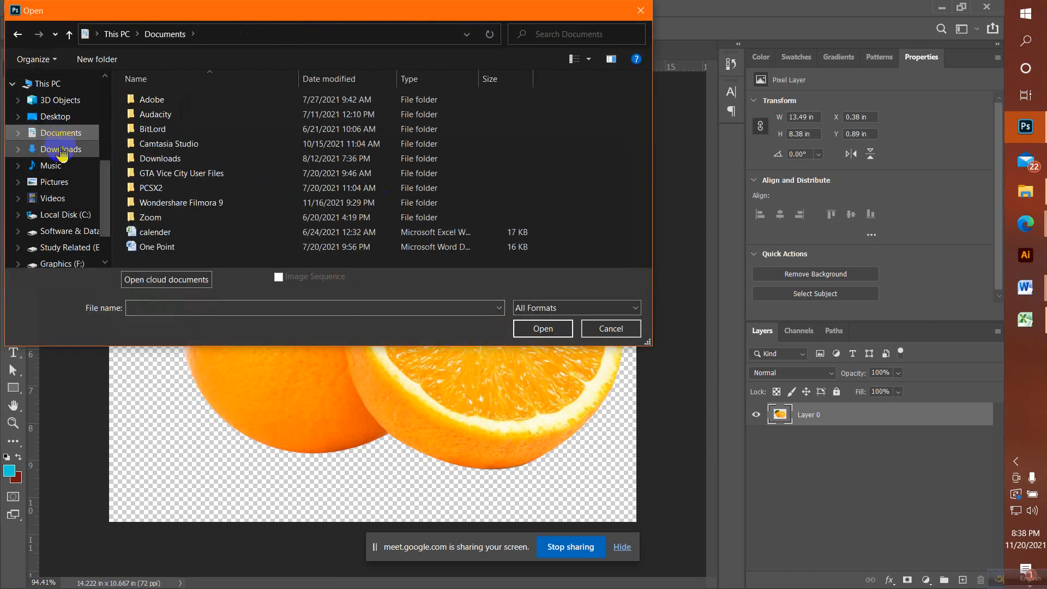
left_click(55, 149)
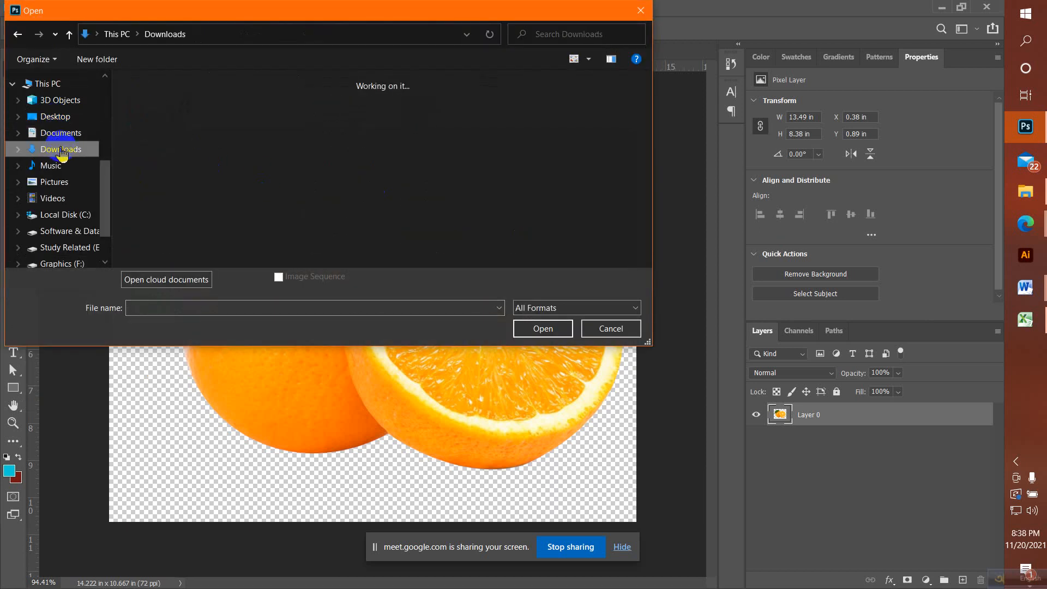
left_click(639, 10)
Step: Switch to the Edge browser and look through the Google image results for pran jelly
mouse_move(1025, 224)
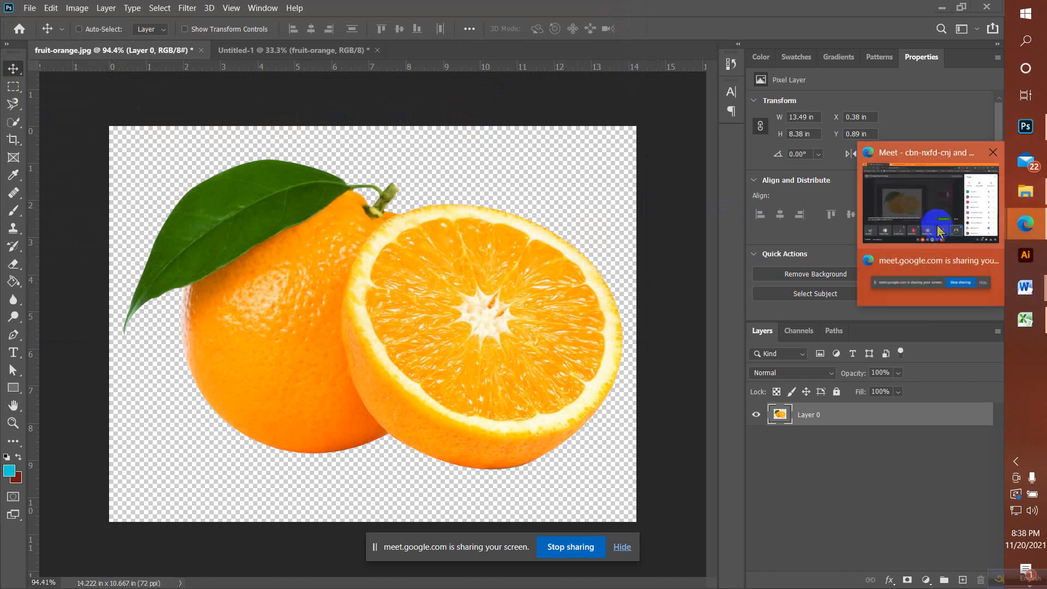
left_click(930, 225)
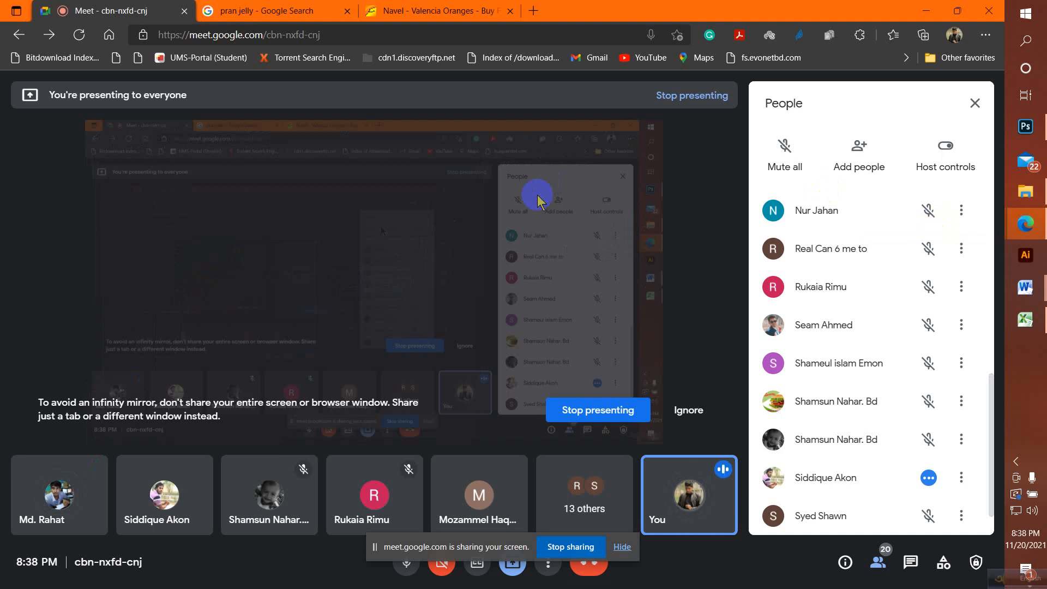
left_click(289, 10)
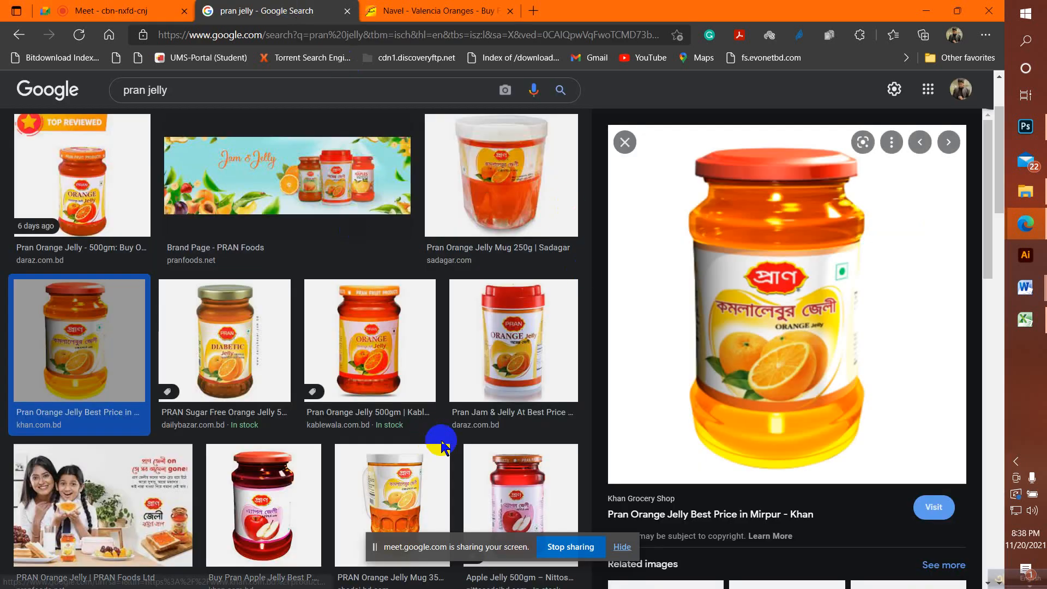
scroll(442, 445, "up", 2)
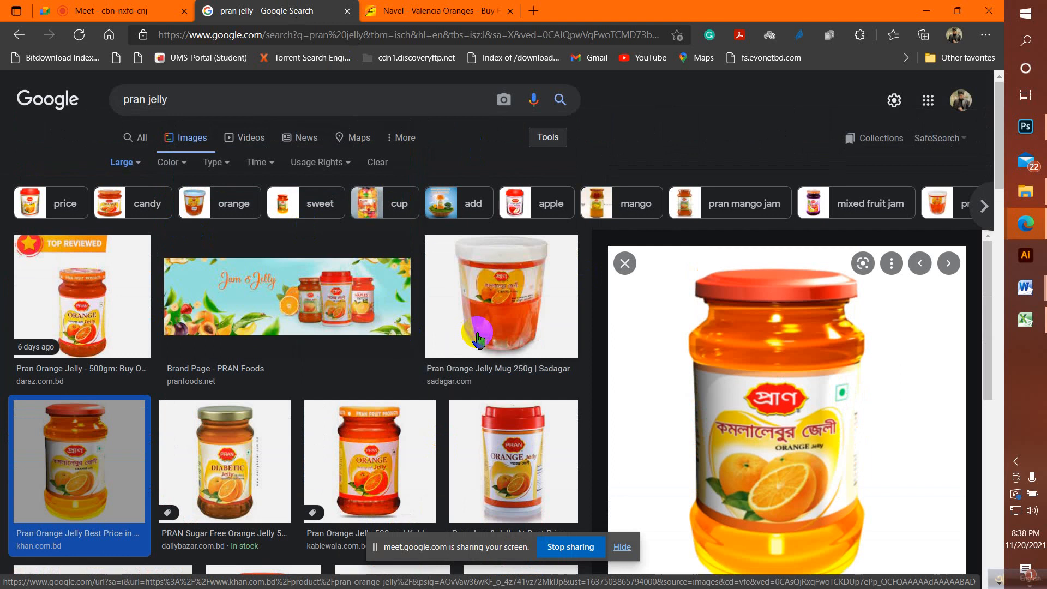
scroll(477, 339, "down", 10)
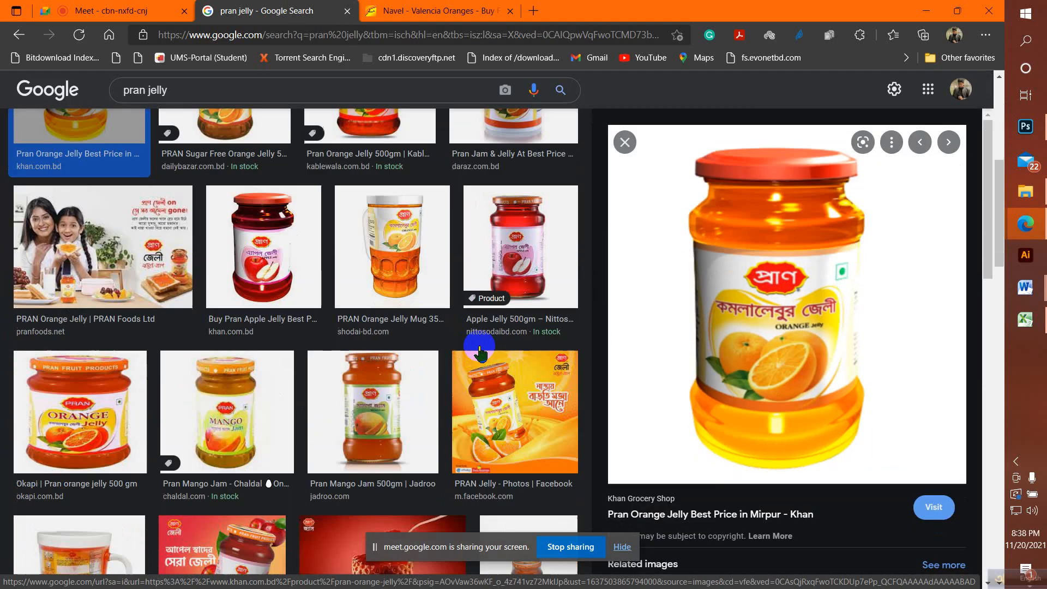
scroll(482, 364, "up", 10)
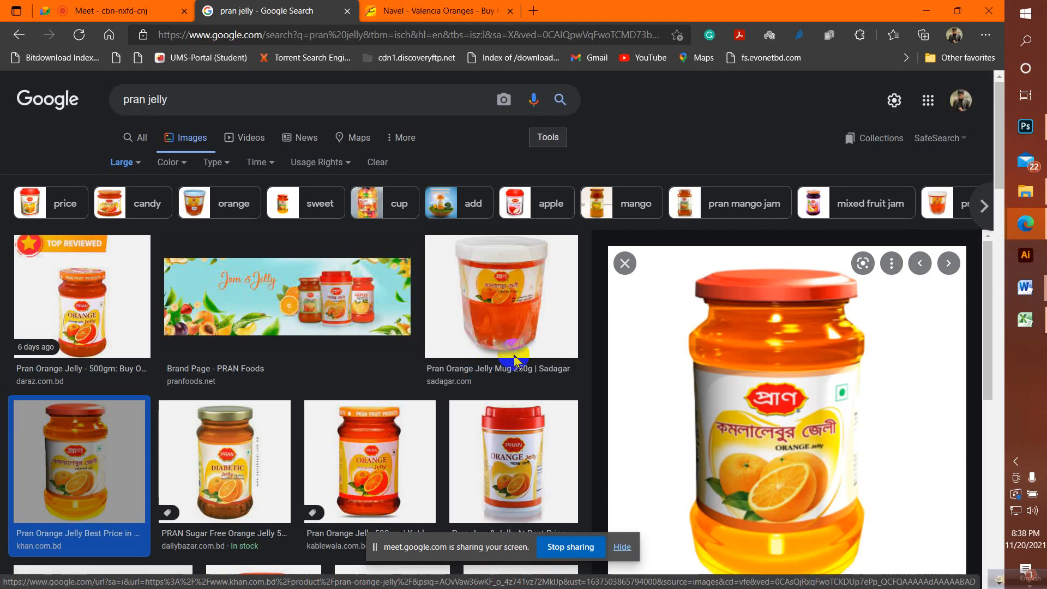
scroll(439, 427, "down", 3)
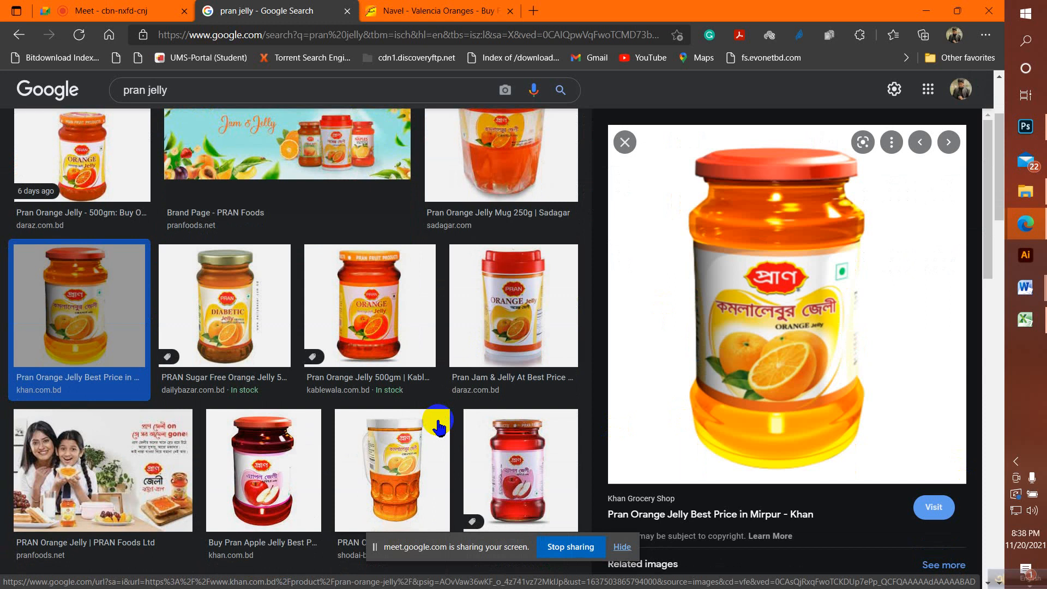
scroll(439, 426, "up", 3)
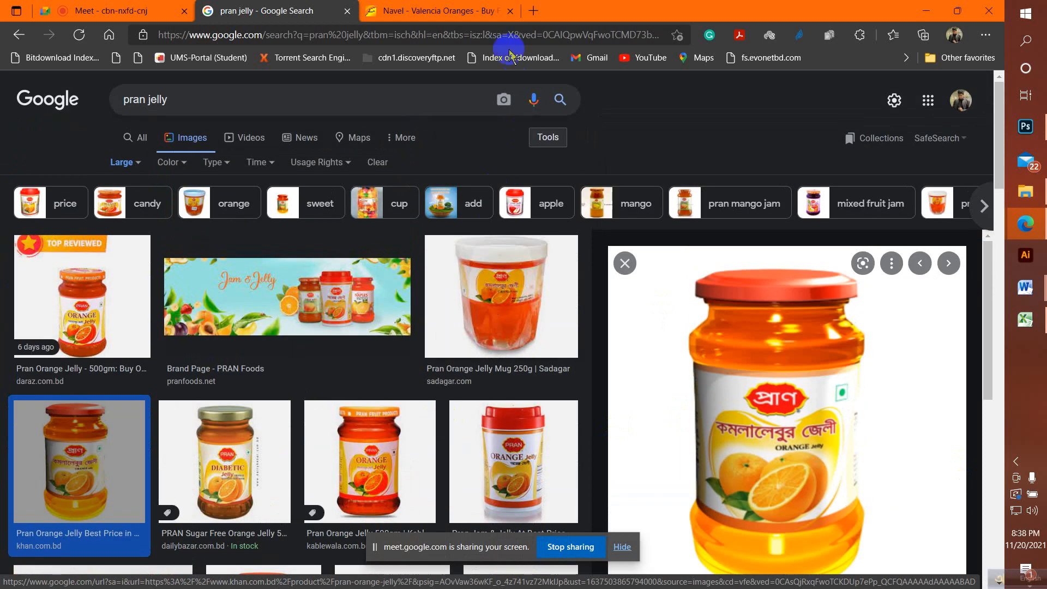
Step: Close the browser page about Navel and Valencia oranges and open freepik.com in a new tab
left_click(510, 11)
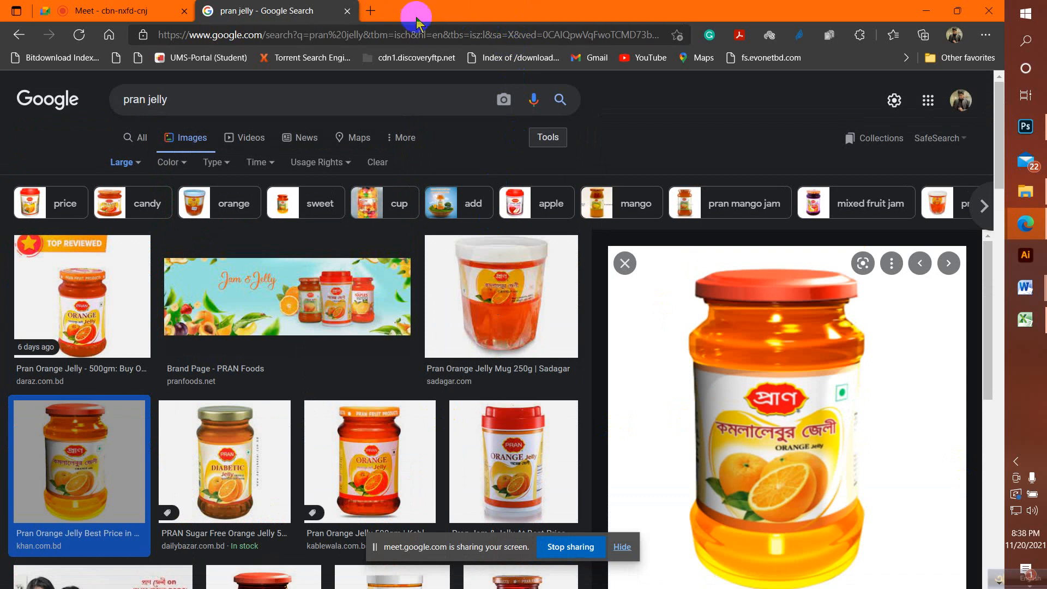
left_click(371, 11)
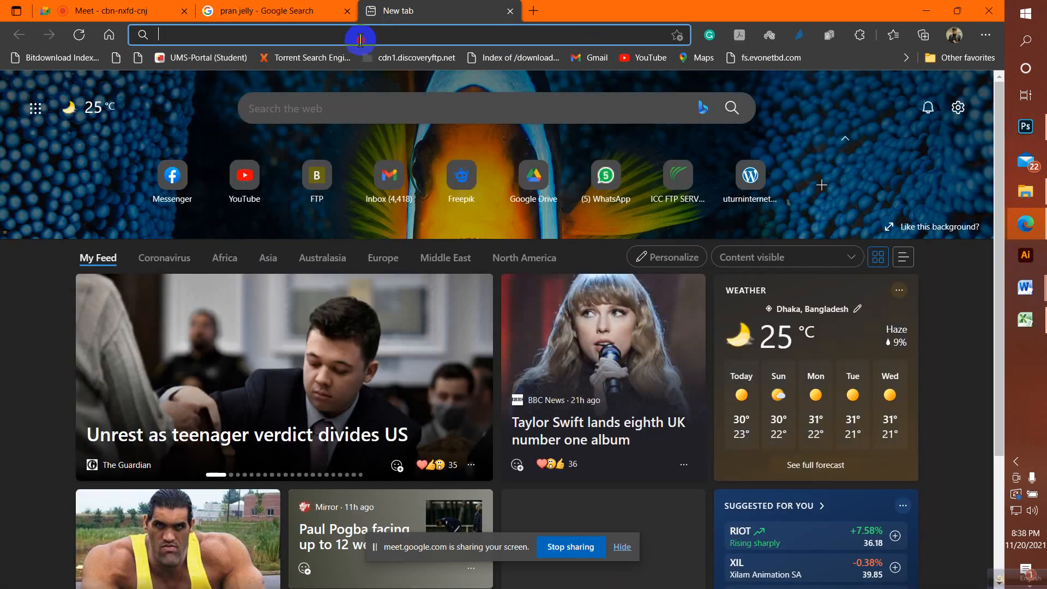
type("freepik.com")
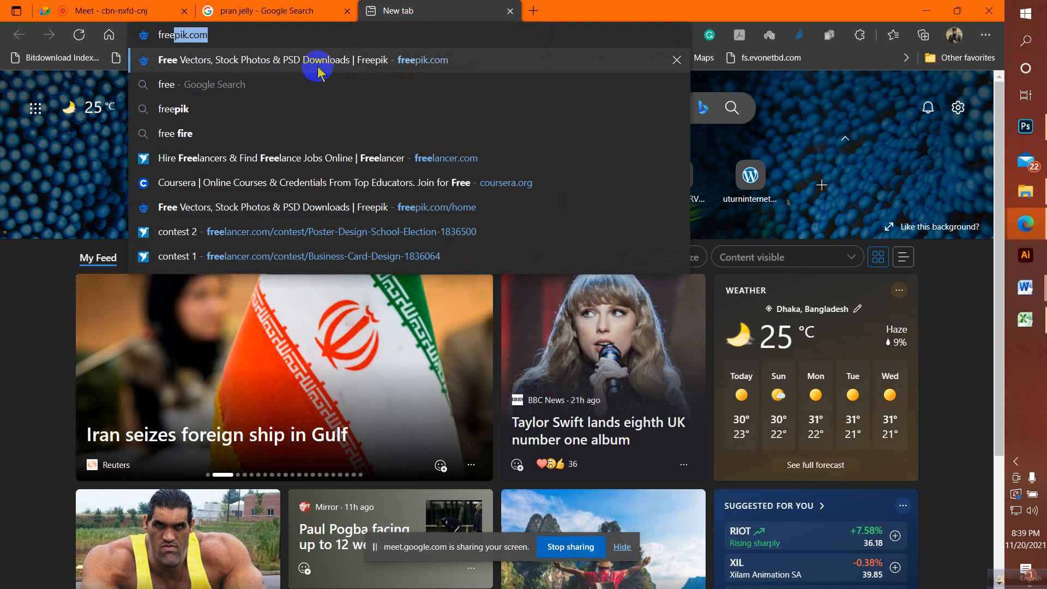
left_click(273, 34)
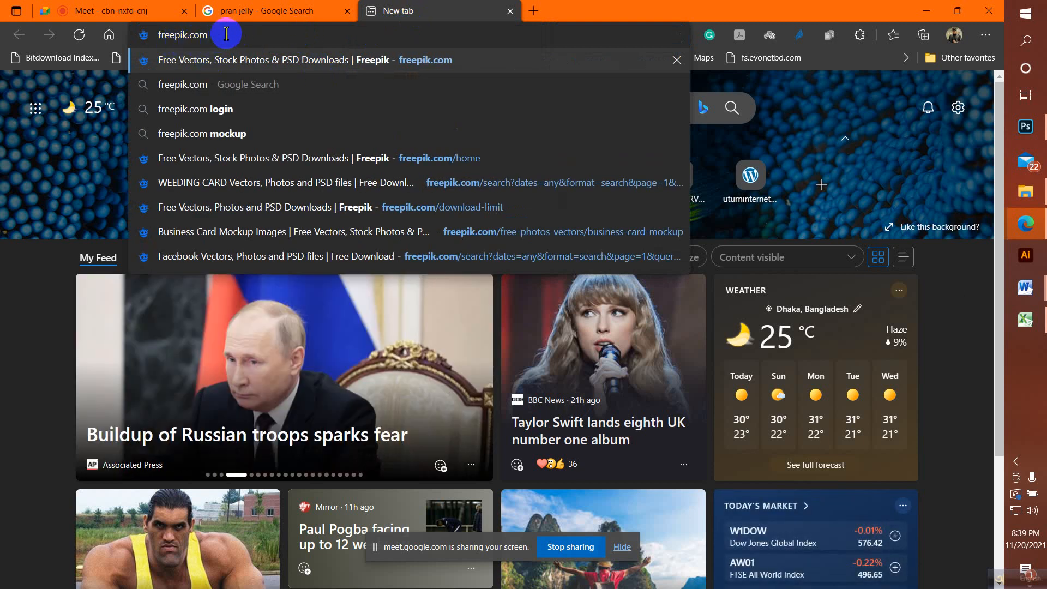
left_click_drag(216, 36, 171, 44)
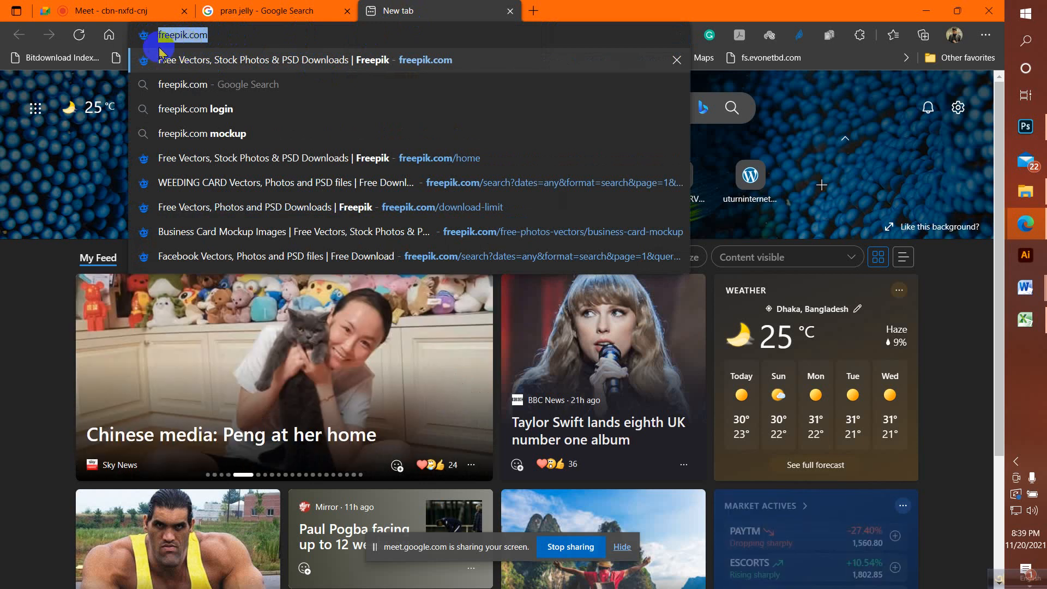
left_click(229, 40)
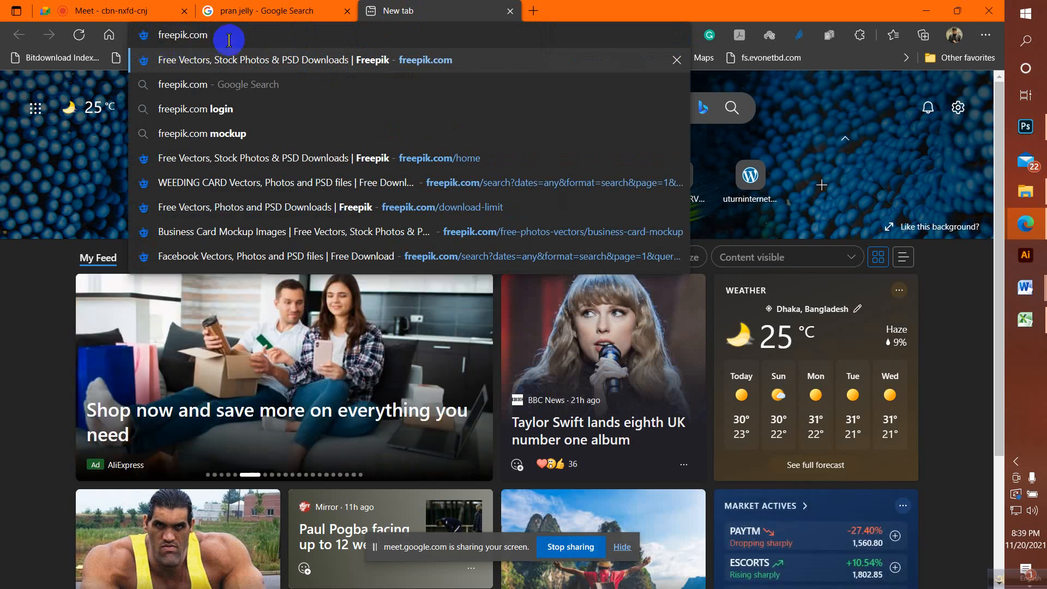
key("Return")
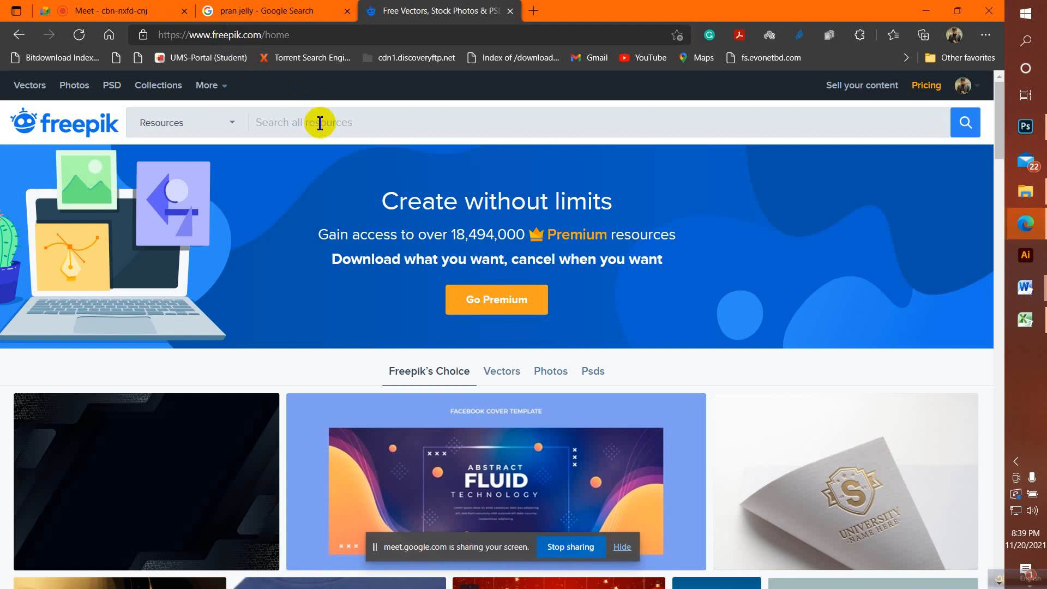
Step: Search Freepik for "female model" limited to free photos, and close the pop-up ad window
type("female mode")
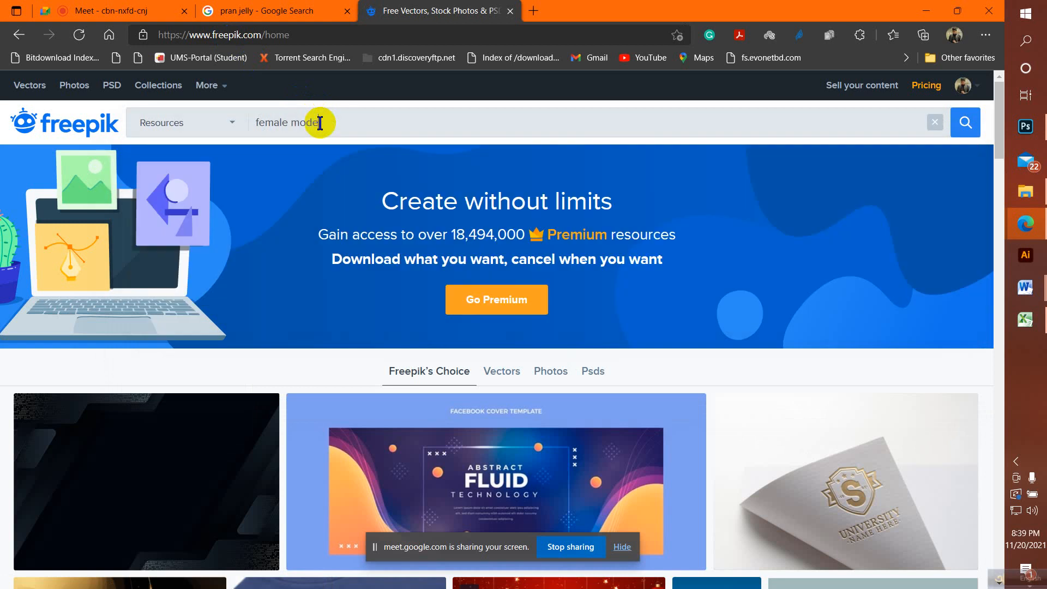
type("l")
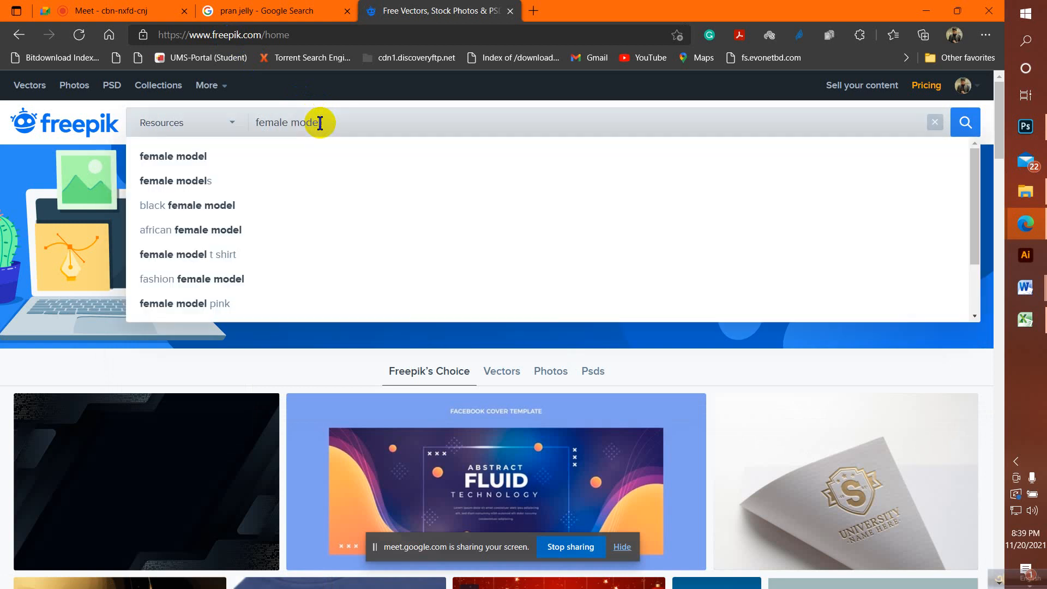
left_click(252, 35)
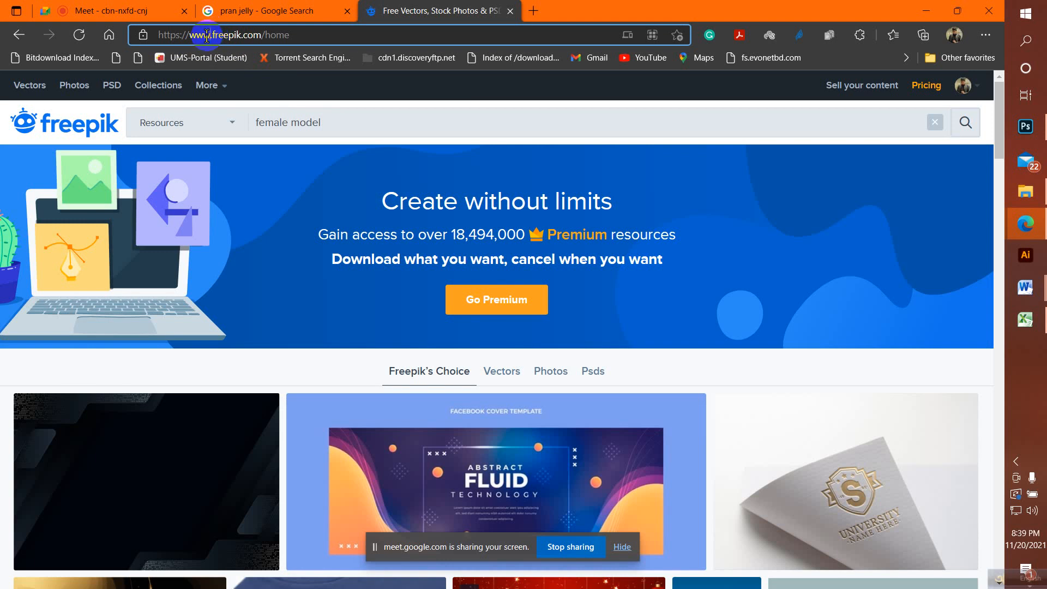
left_click_drag(212, 36, 261, 36)
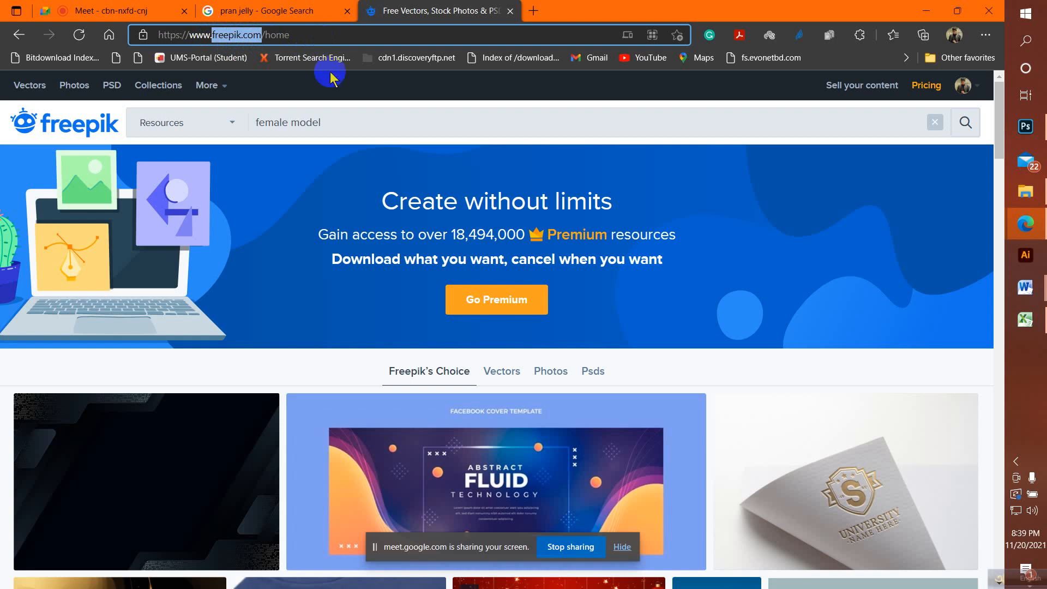
left_click(328, 121)
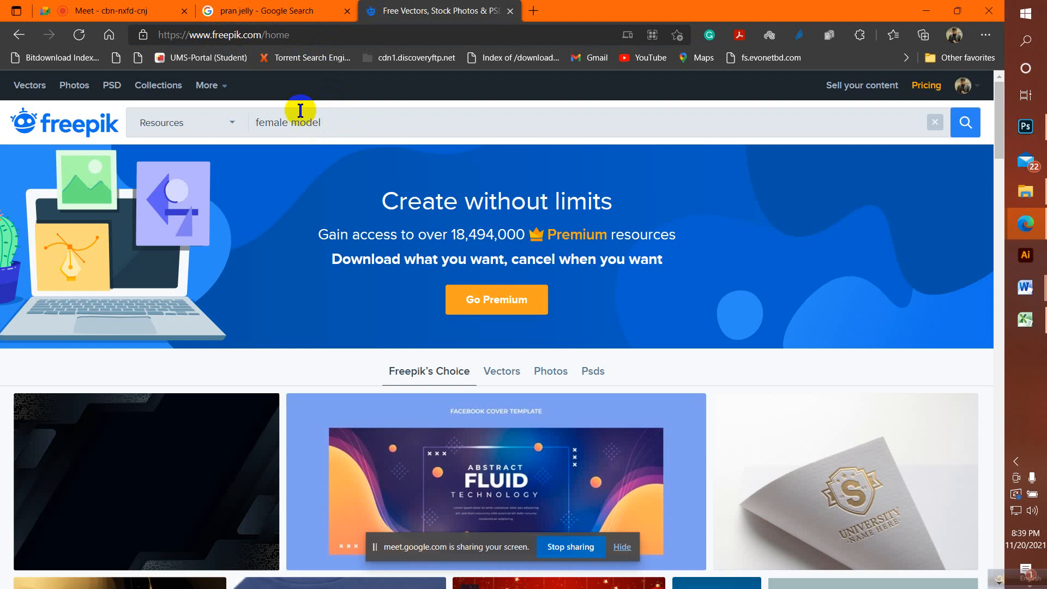
left_click(187, 132)
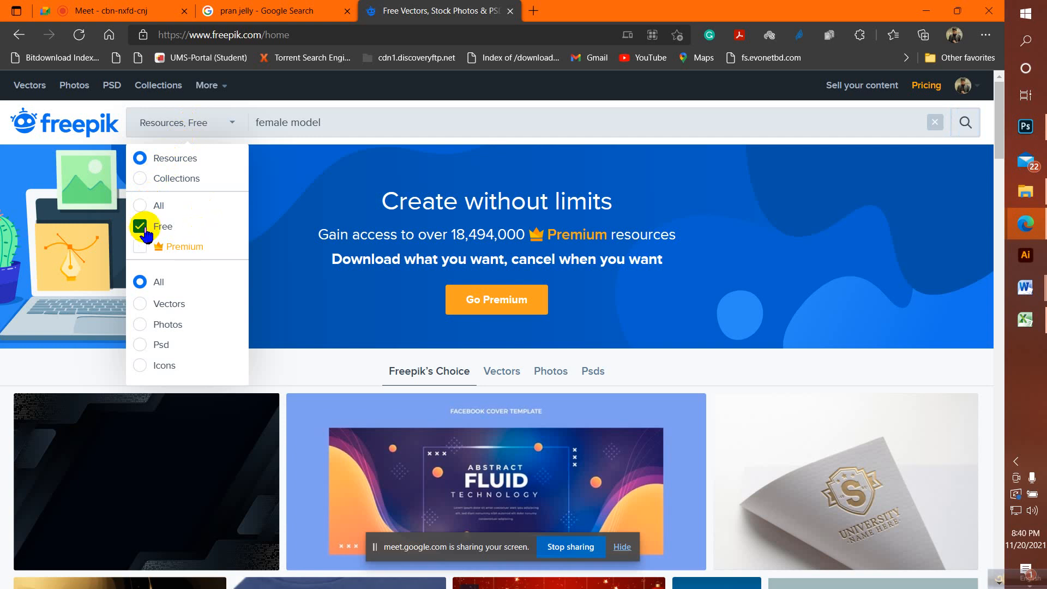
left_click(156, 327)
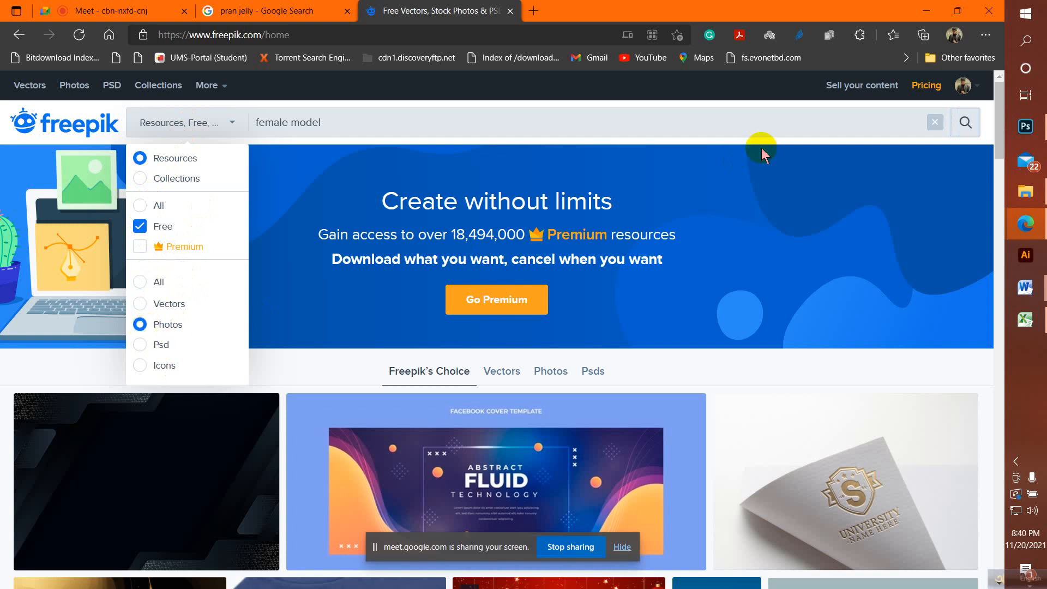
left_click(966, 131)
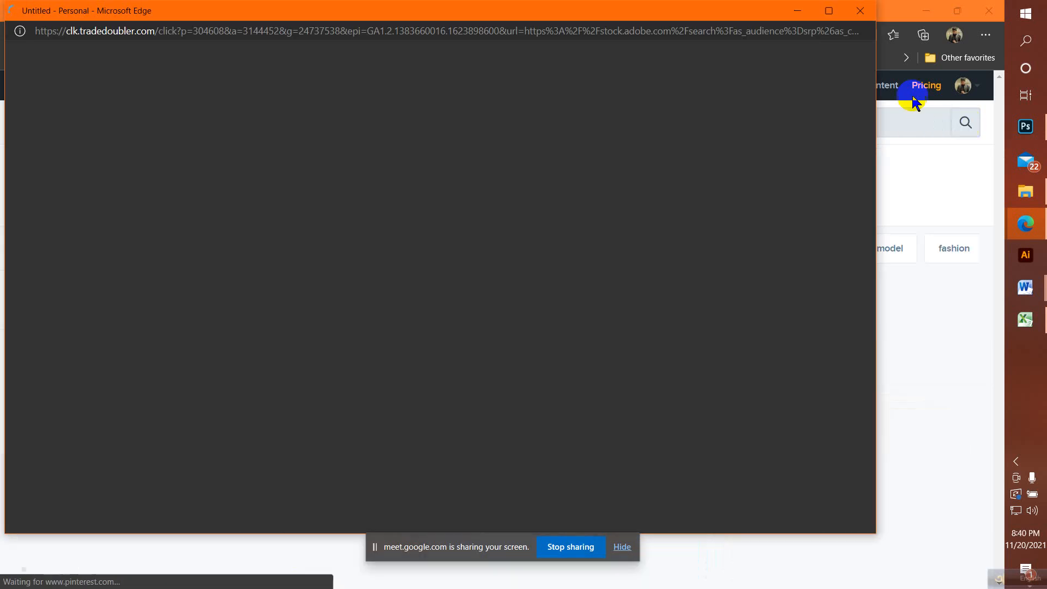
left_click(857, 18)
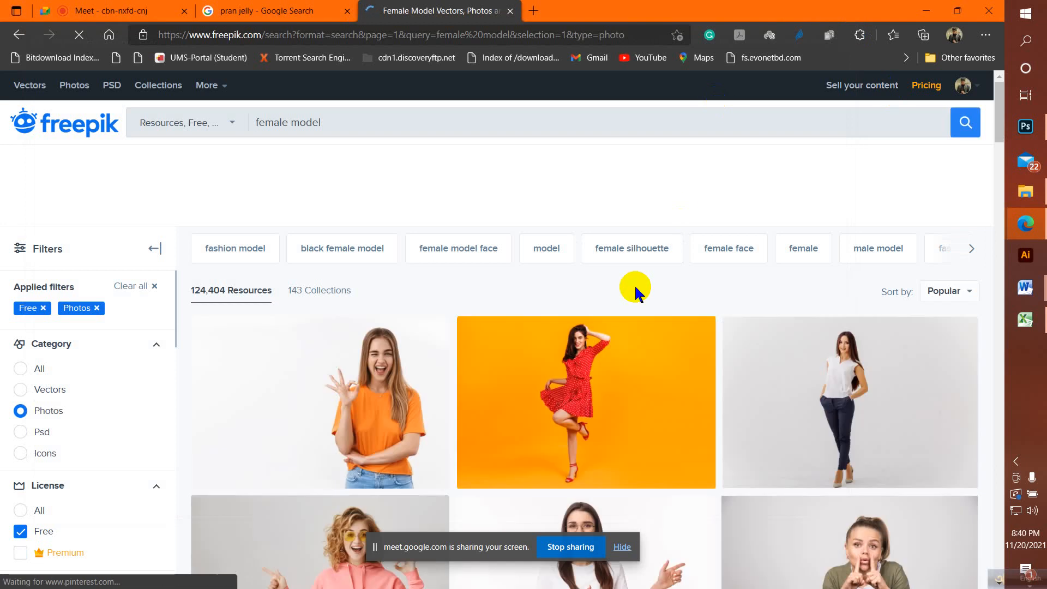
Step: Look through the female model results and open the photo of the surprised girl in the pink hoodie pointing left
scroll(330, 395, "down", 5)
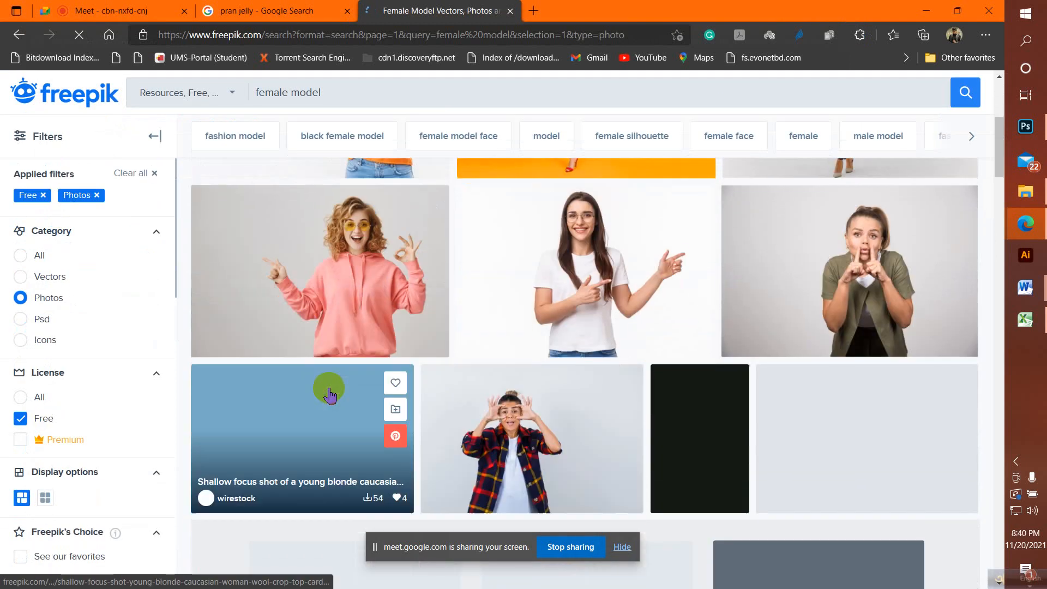
scroll(778, 434, "down", 9)
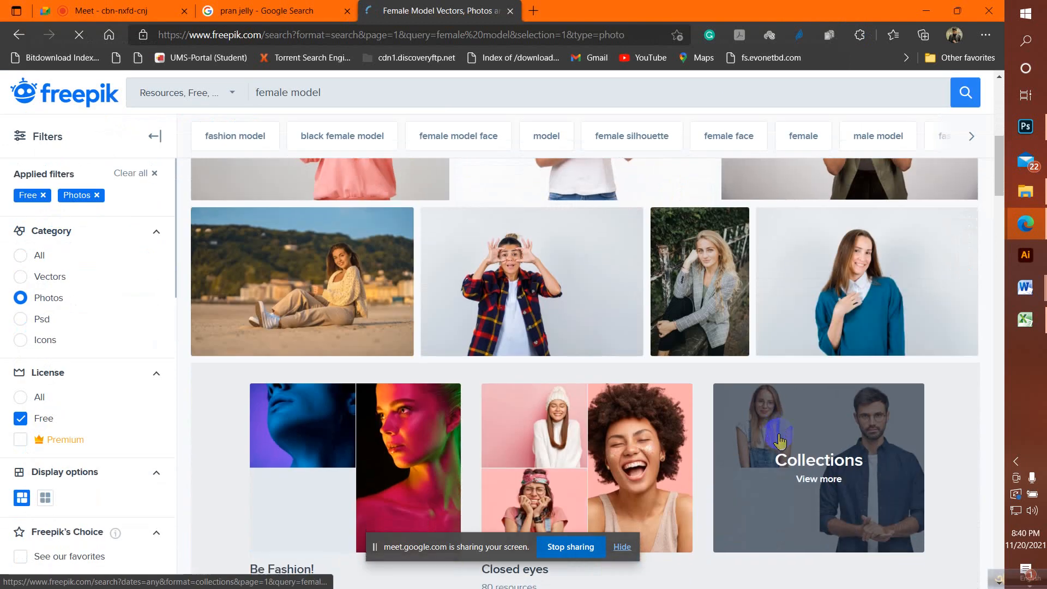
scroll(674, 432, "down", 3)
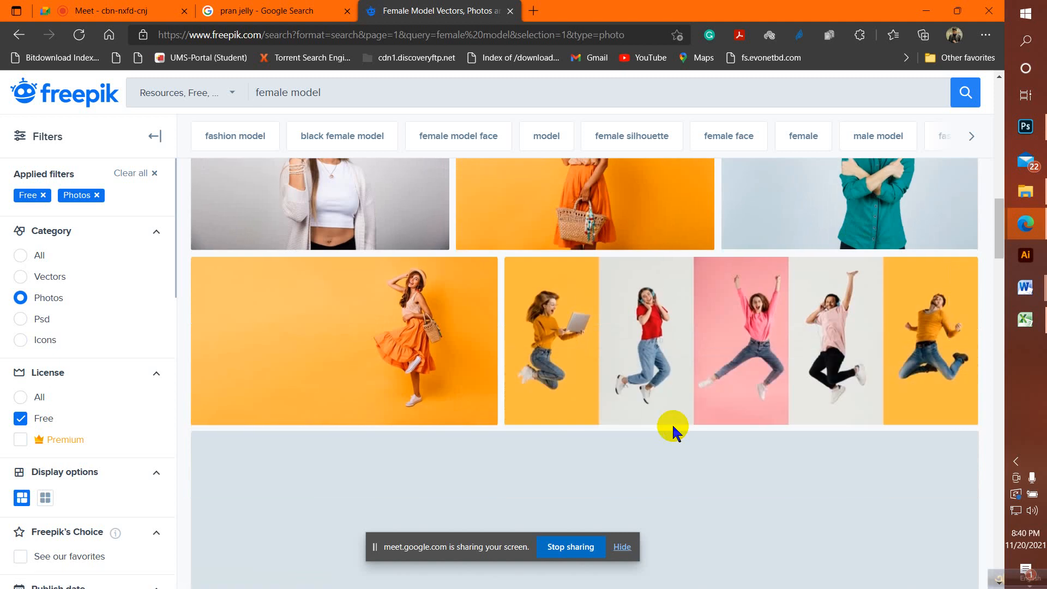
scroll(673, 429, "up", 15)
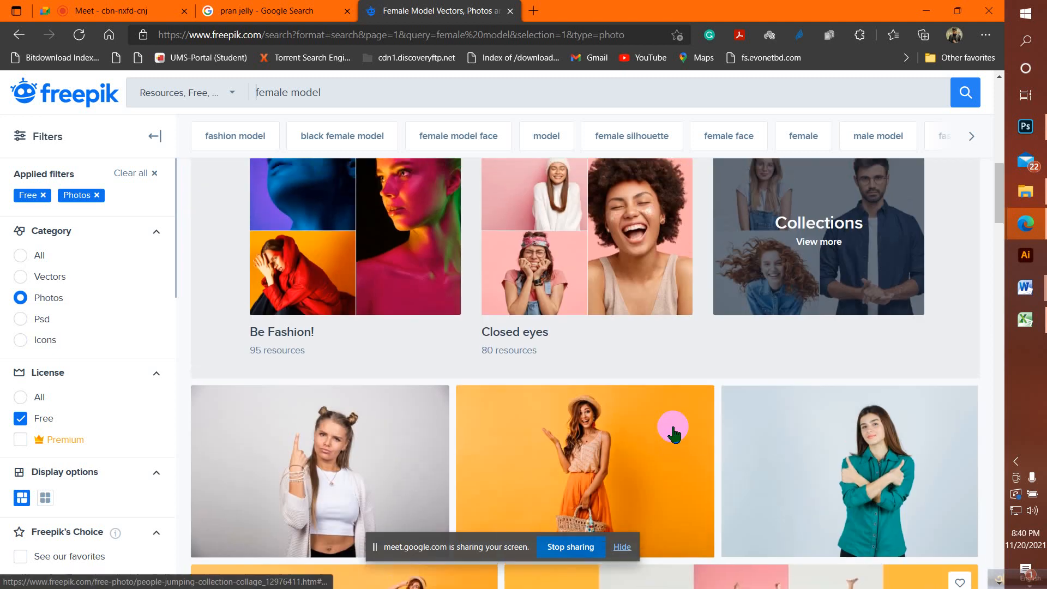
scroll(674, 434, "down", 3)
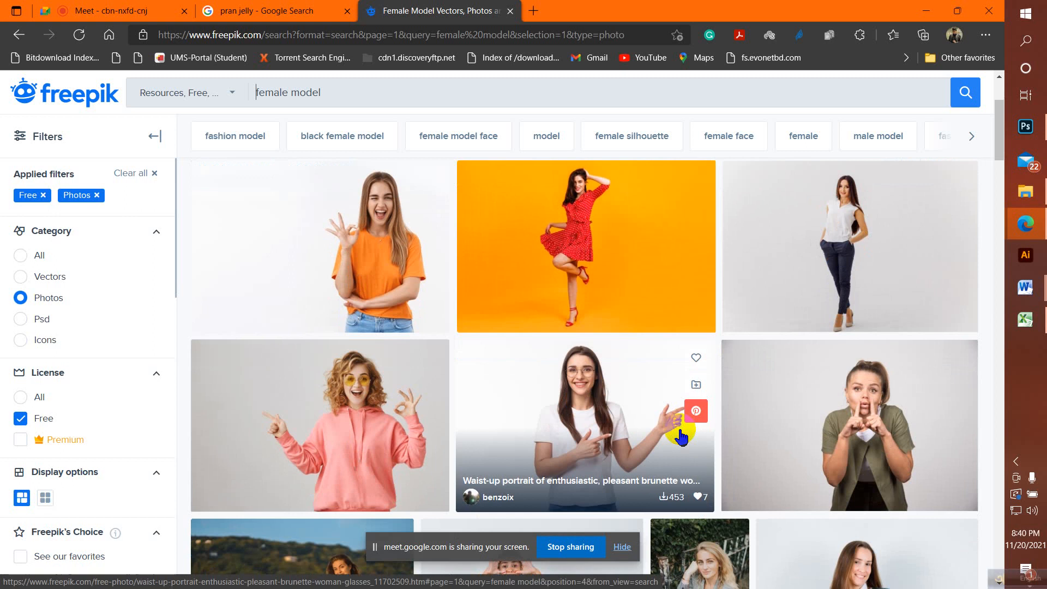
scroll(681, 437, "down", 15)
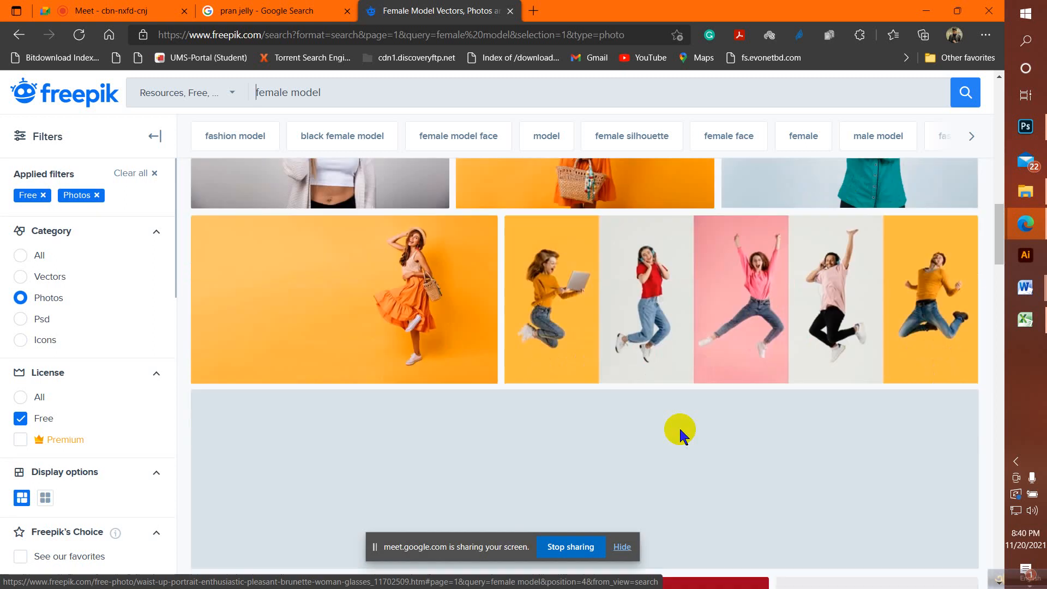
scroll(681, 437, "up", 20)
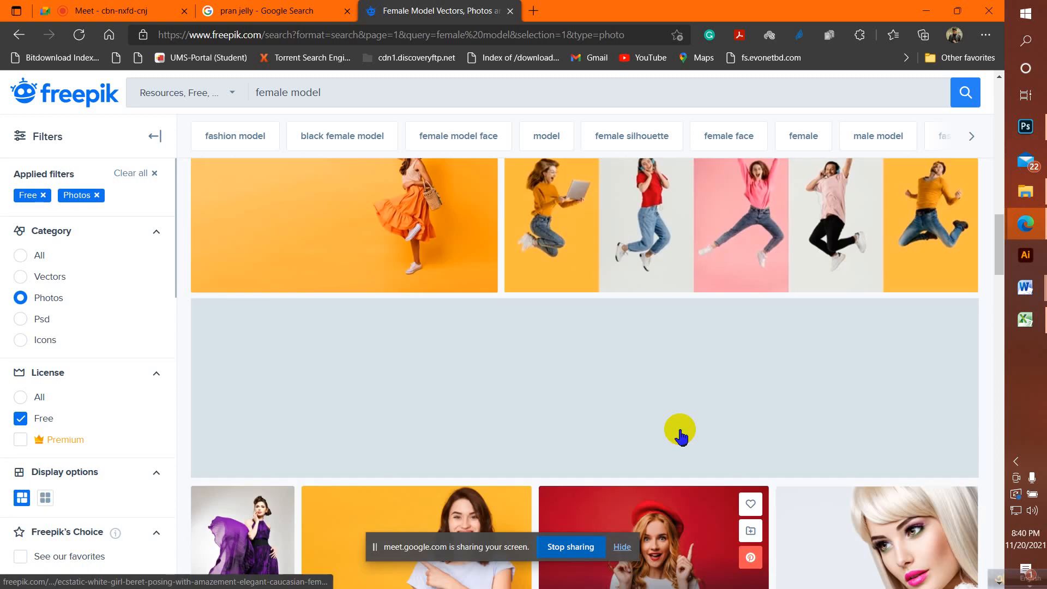
scroll(681, 437, "down", 5)
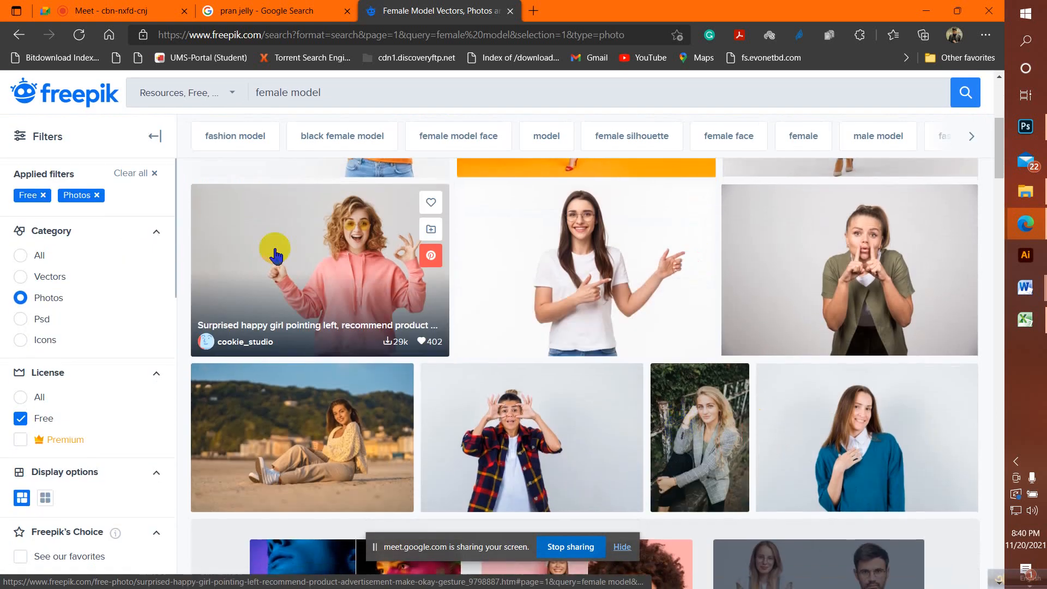
left_click(590, 392)
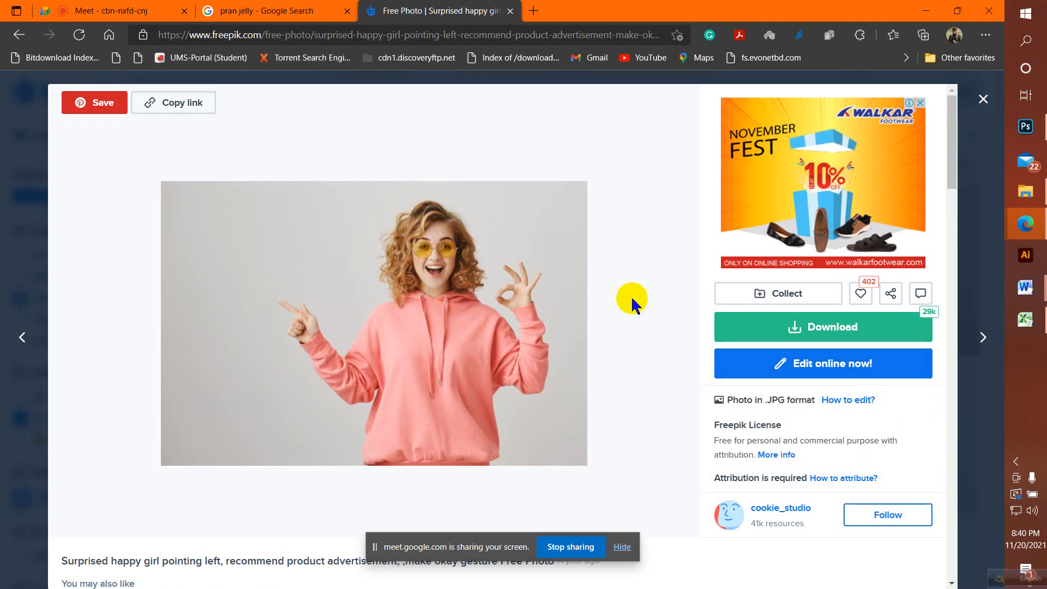
Step: Switch to Photoshop, start opening a file, and return to the Freepik photo page in Edge
left_click(1025, 126)
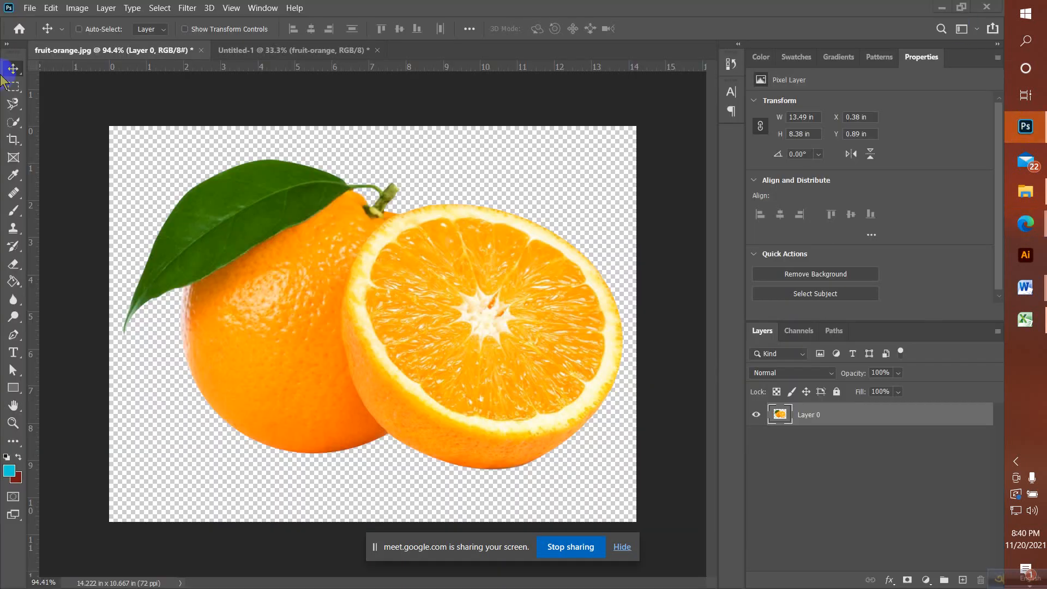
left_click(29, 8)
left_click(42, 36)
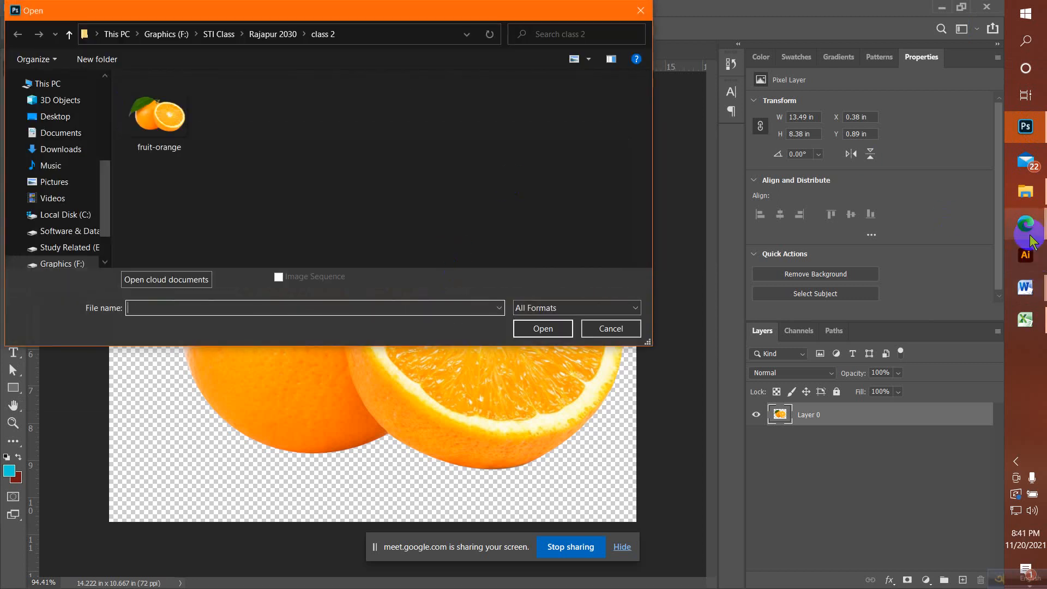
mouse_move(1033, 242)
left_click(940, 211)
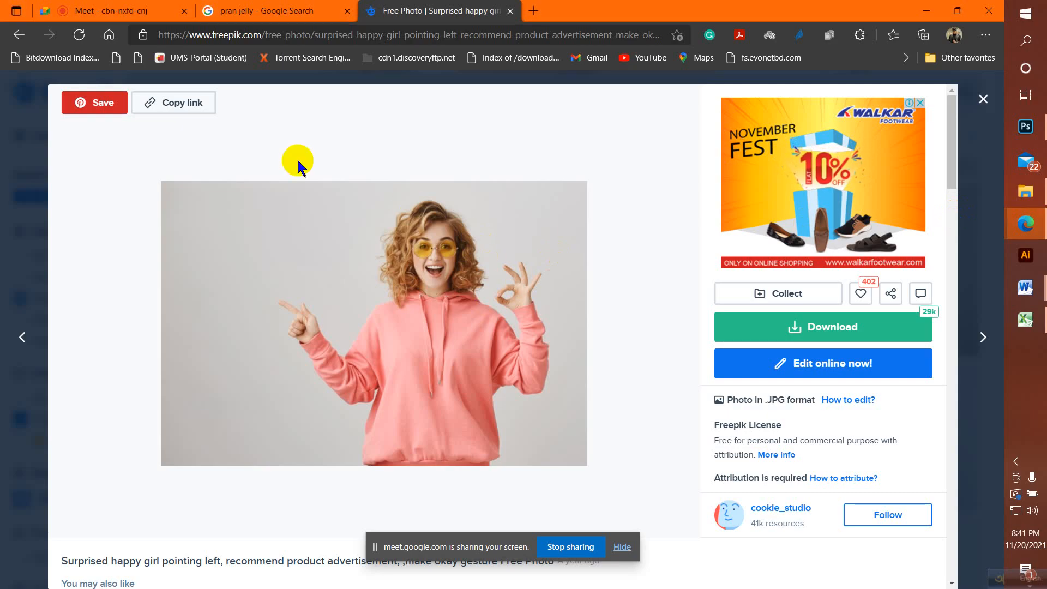
Step: Check the download options of the pink-hoodie girl photo and look through the female model results again
left_click(983, 99)
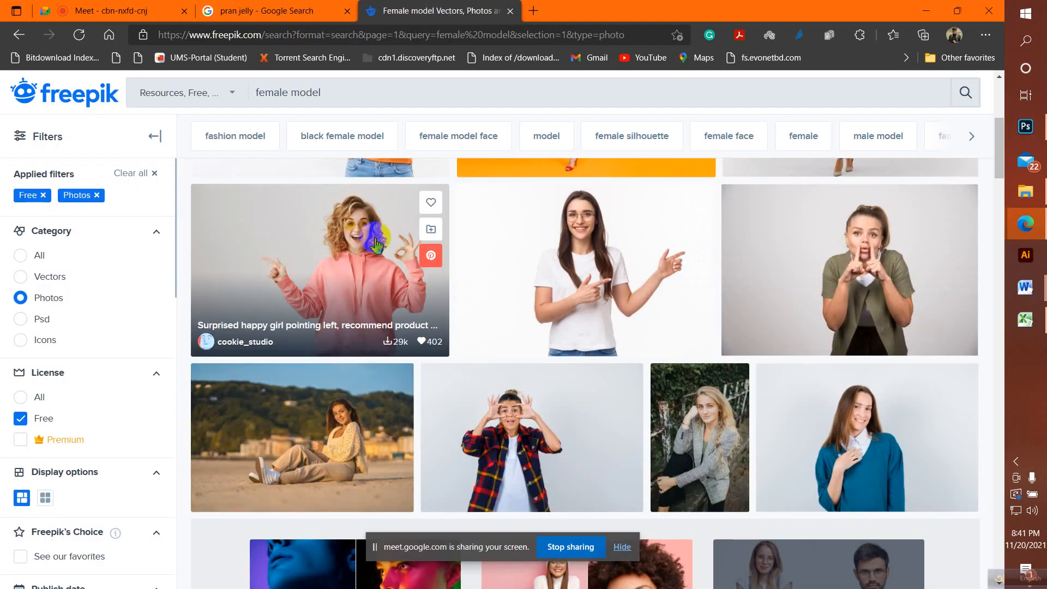
left_click(322, 249)
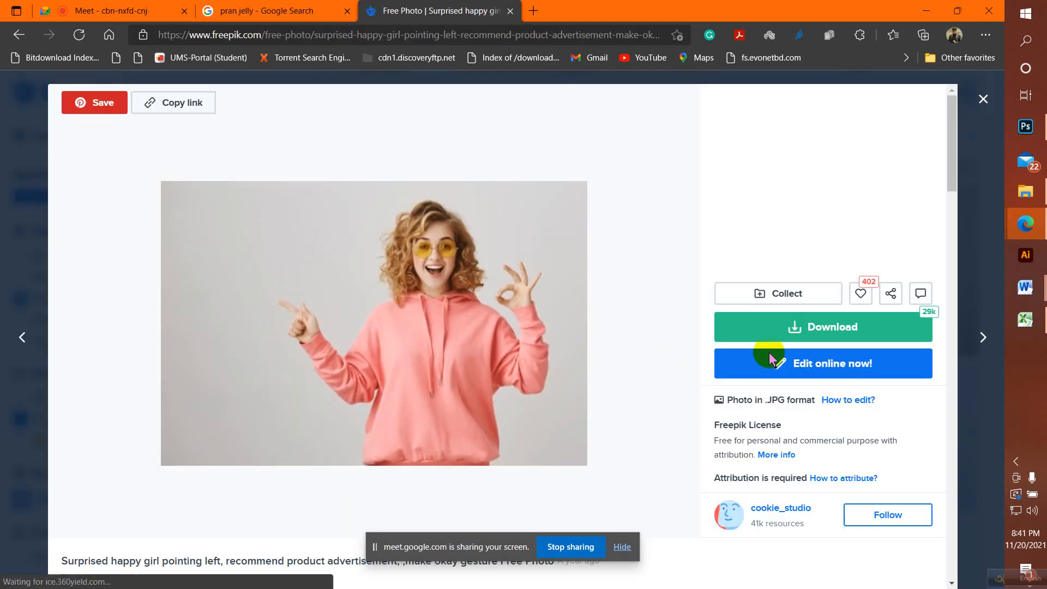
left_click(821, 331)
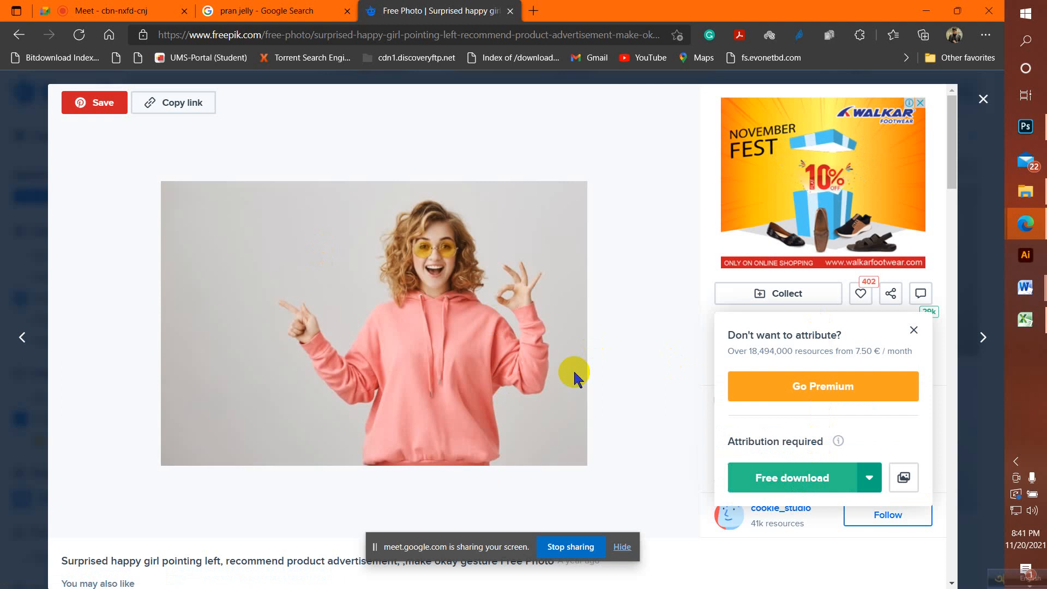
left_click(985, 103)
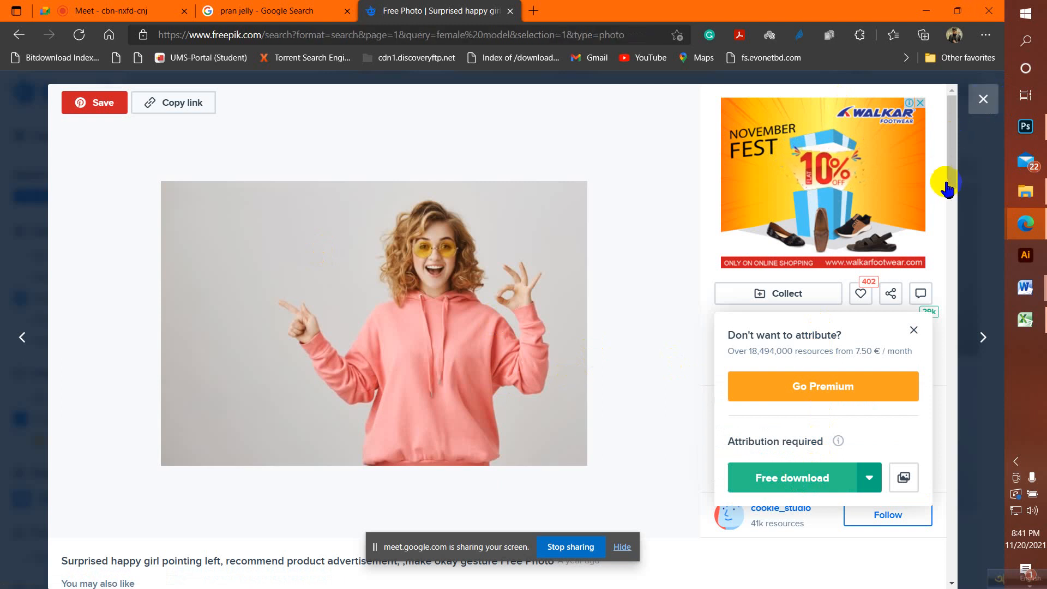
scroll(900, 206, "up", 3)
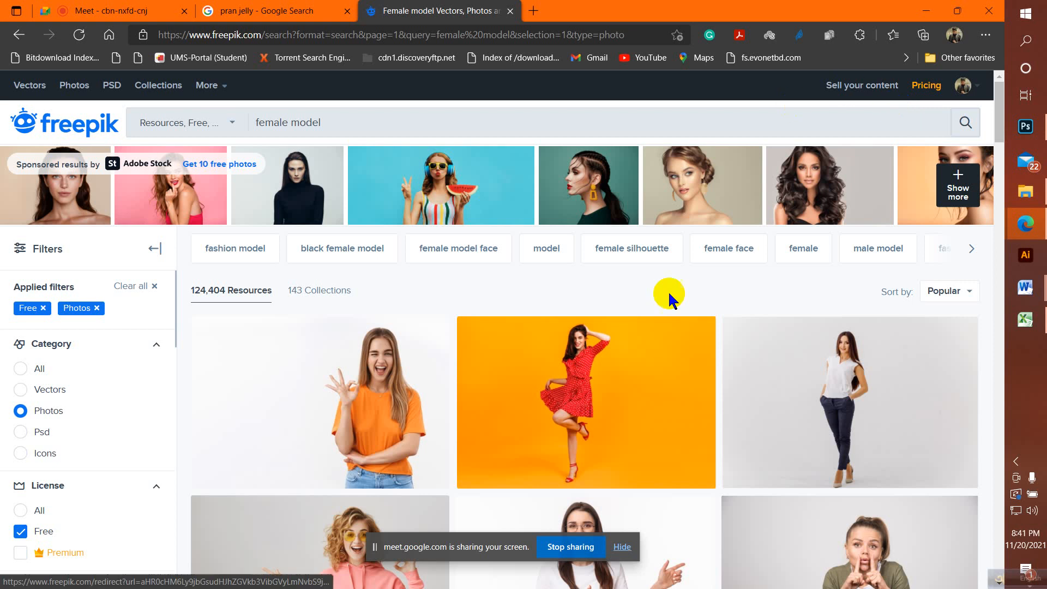
left_click(555, 375)
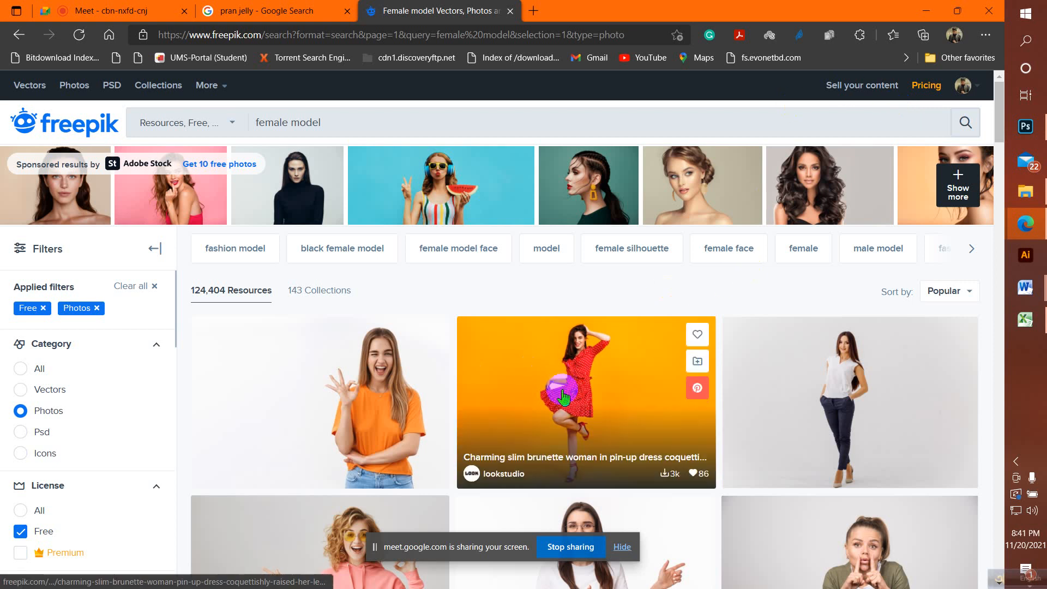
scroll(646, 400, "down", 2)
scroll(653, 403, "down", 3)
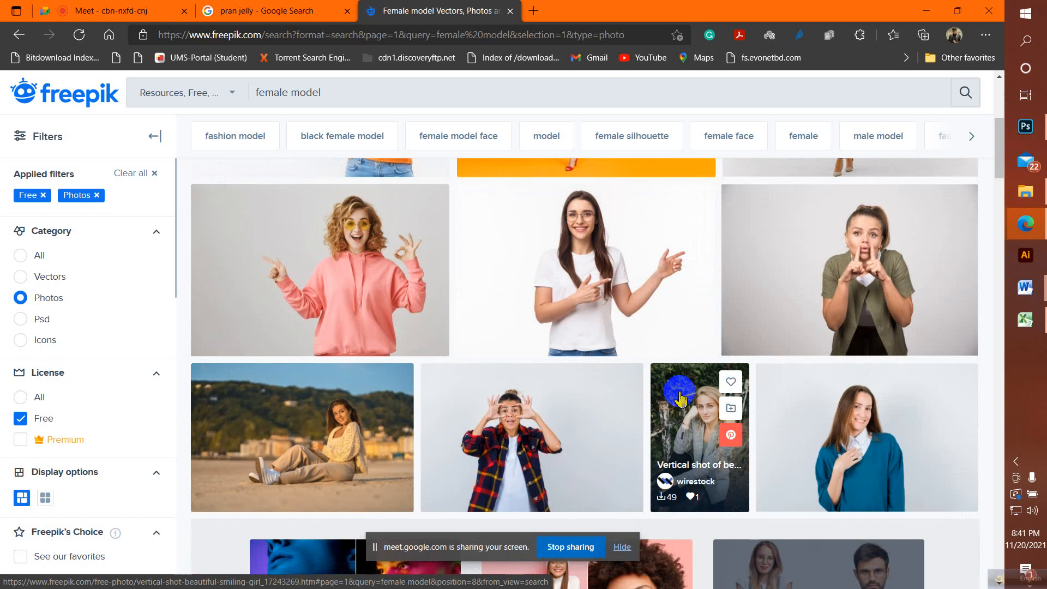
scroll(680, 399, "down", 5)
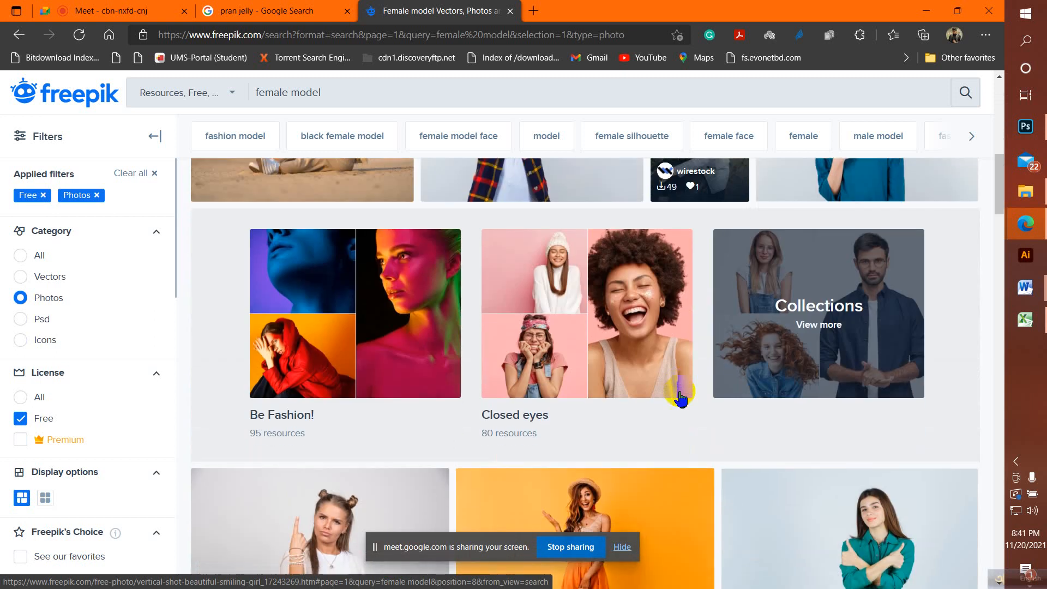
Step: Switch to Photoshop and open surprised-happy-girl-pointing-left-recommend-product-advertisement-make-okay-gesture (1) from the Downloads folder
left_click(1039, 129)
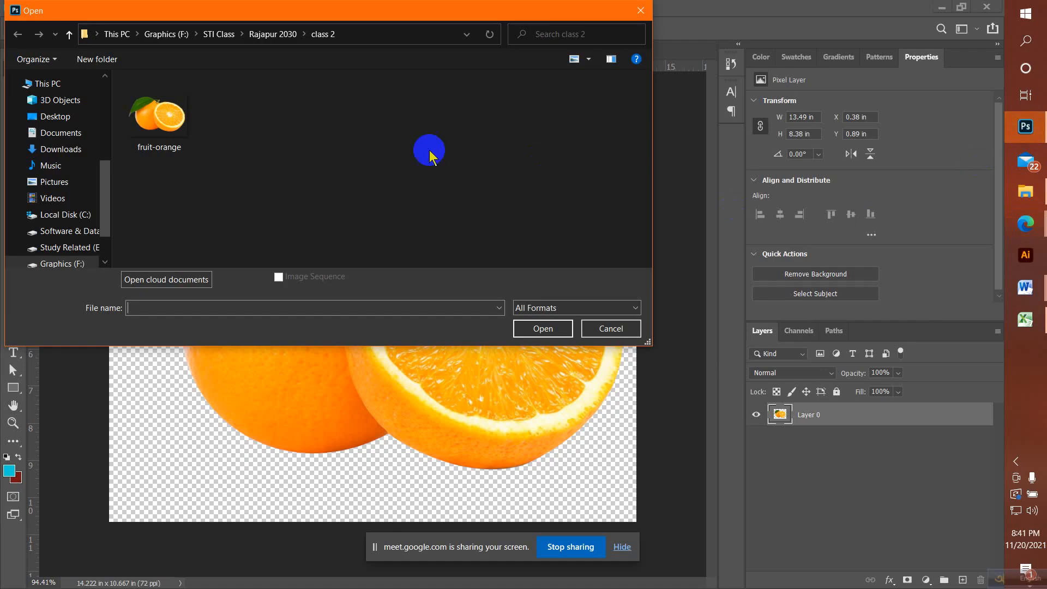
left_click(57, 150)
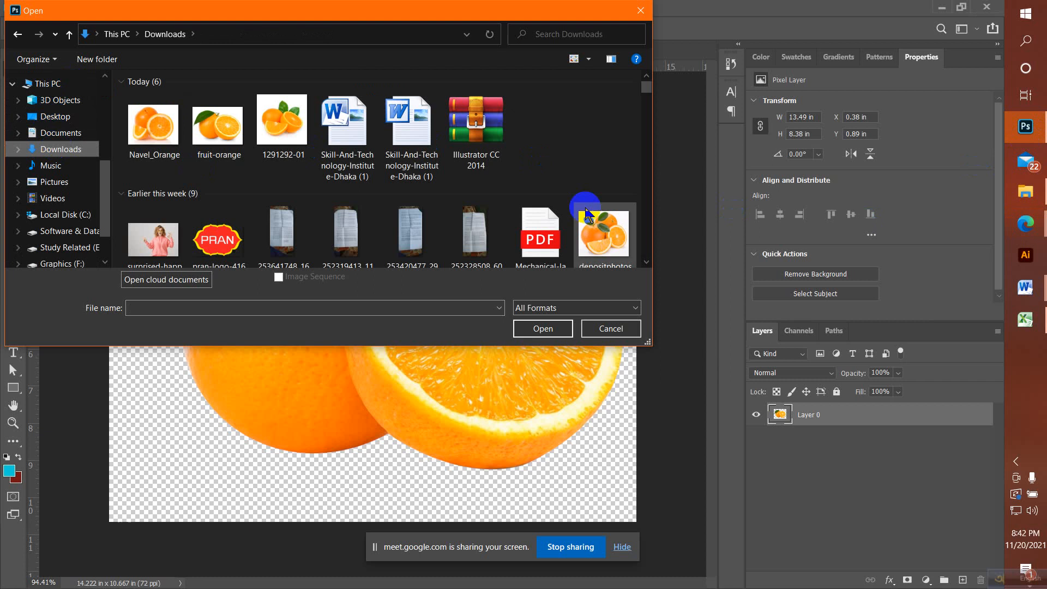
left_click(160, 240)
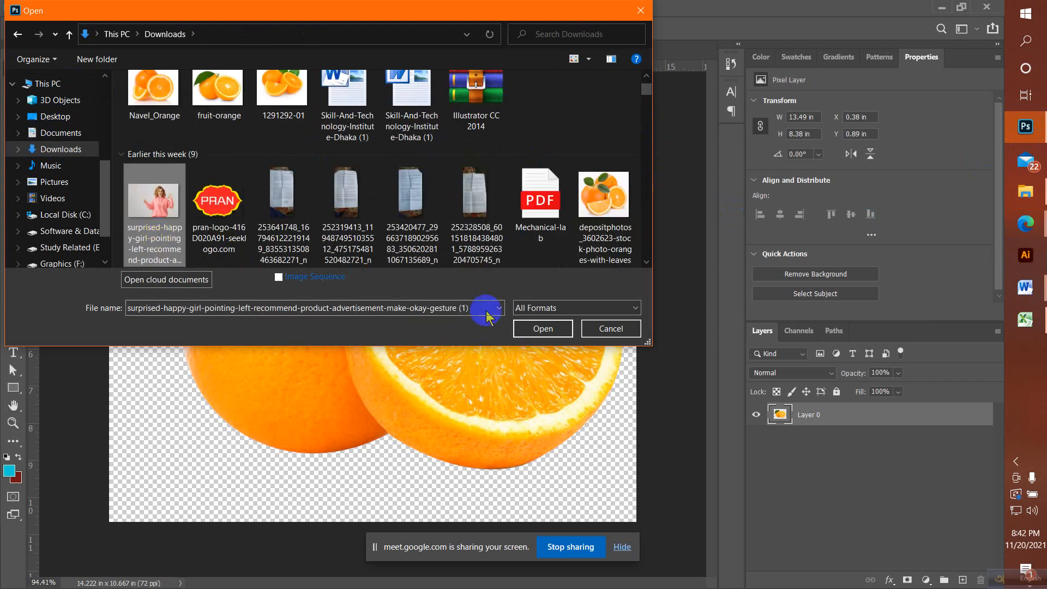
left_click(543, 329)
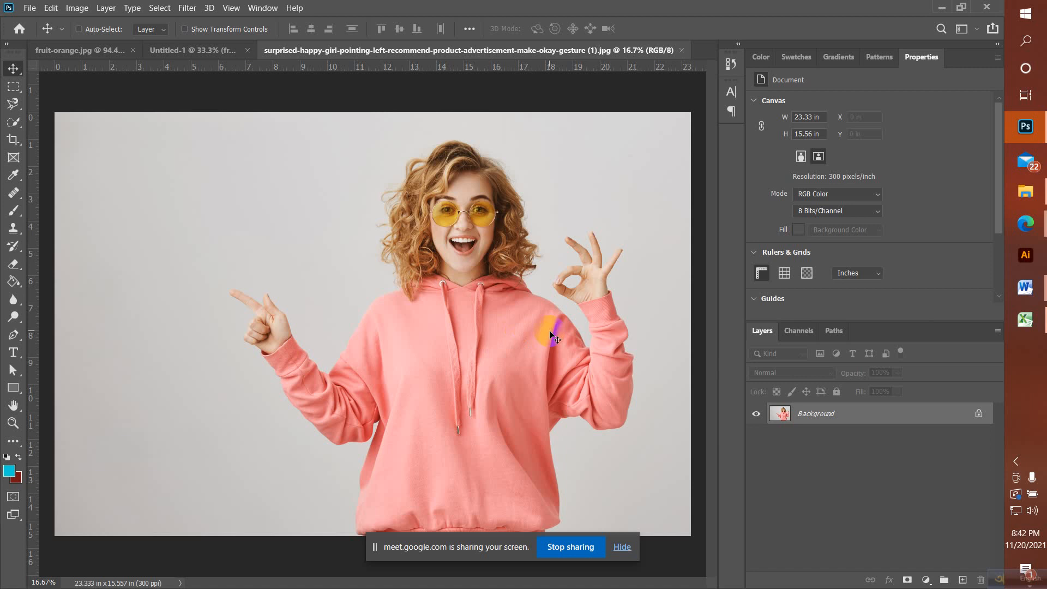
Step: Unlock the Background layer and select the girl's hair, face, hoodie and both hands with the Quick Selection tool
left_click(979, 415)
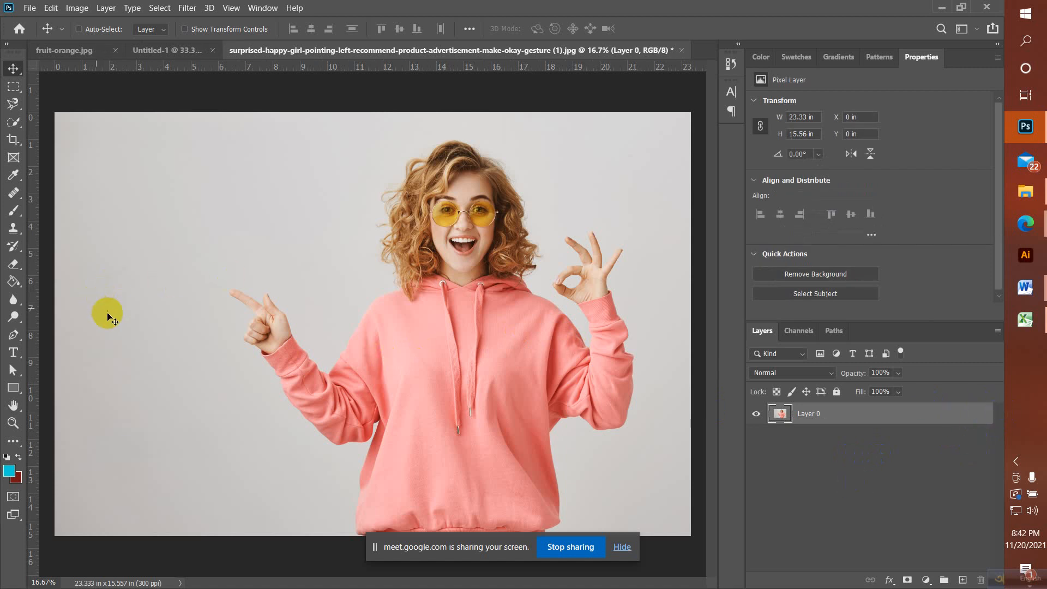
left_click(12, 124)
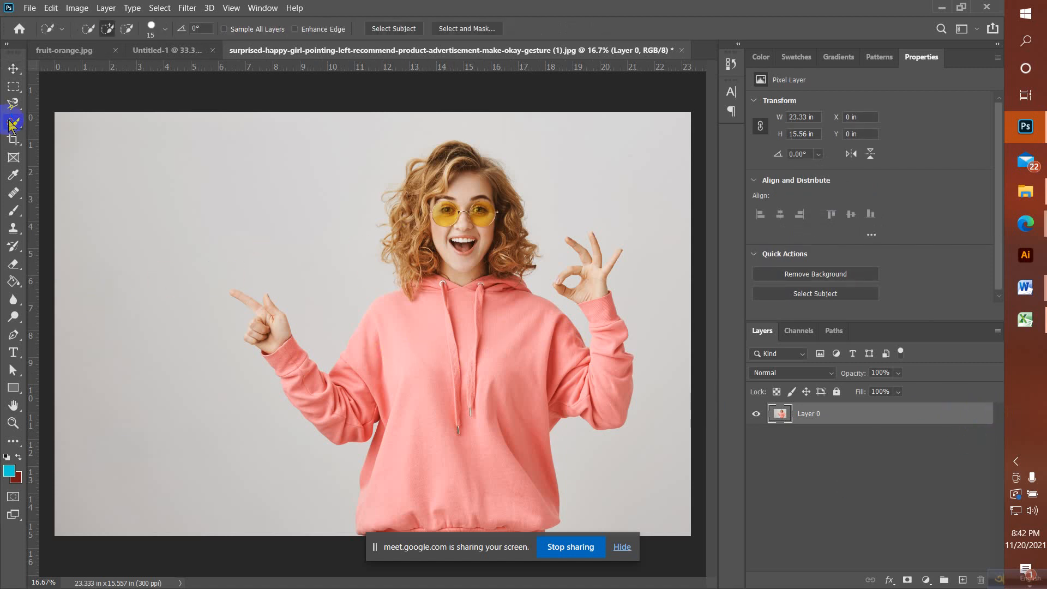
right_click(13, 124)
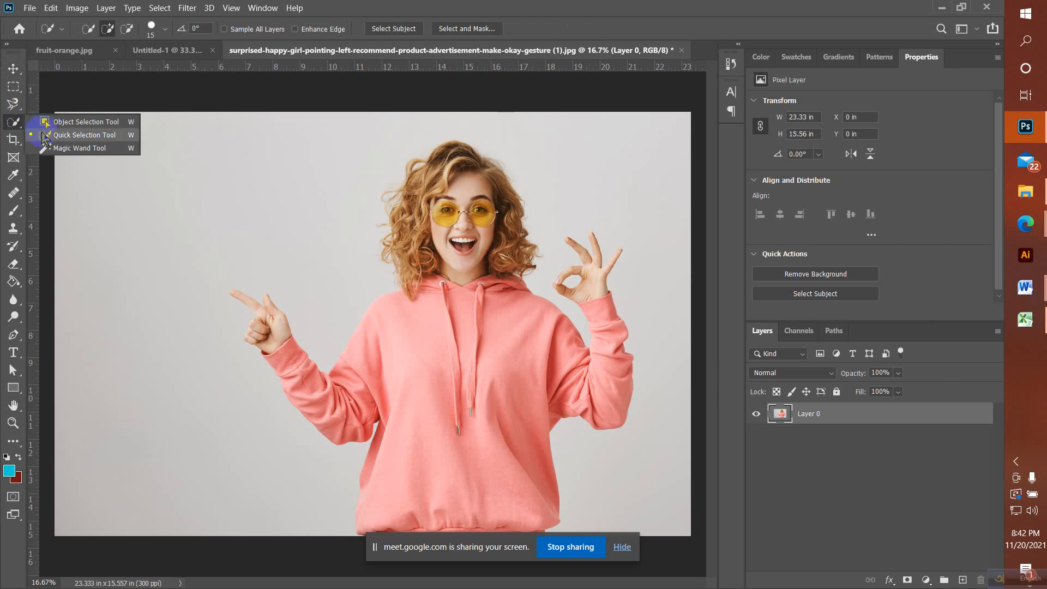
left_click(43, 136)
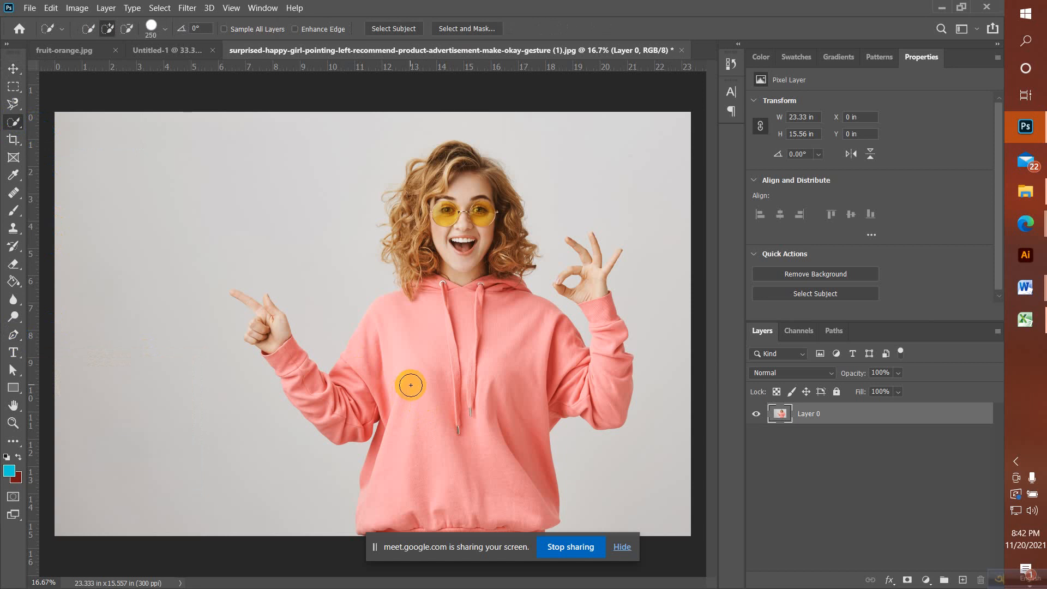
mouse_move(439, 212)
left_mouse_down()
mouse_move(458, 230)
mouse_move(470, 206)
mouse_move(445, 191)
mouse_move(416, 216)
mouse_move(419, 350)
mouse_move(433, 369)
mouse_move(364, 377)
mouse_move(346, 399)
mouse_move(323, 397)
mouse_move(290, 367)
mouse_move(270, 330)
mouse_move(348, 394)
mouse_move(408, 404)
mouse_move(407, 487)
mouse_move(462, 461)
mouse_move(519, 347)
mouse_move(591, 384)
mouse_move(612, 363)
left_mouse_up()
mouse_move(594, 295)
left_mouse_down()
mouse_move(585, 256)
mouse_move(579, 243)
left_mouse_up()
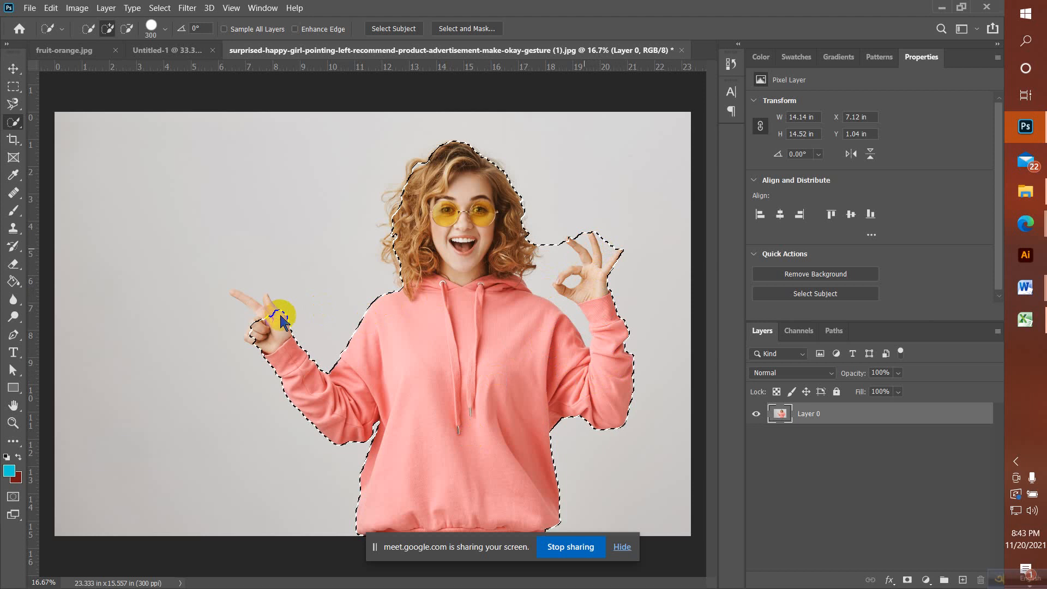
mouse_move(269, 309)
left_mouse_down()
mouse_move(252, 304)
mouse_move(267, 326)
mouse_move(250, 334)
mouse_move(264, 346)
mouse_move(346, 351)
mouse_move(425, 338)
left_mouse_up()
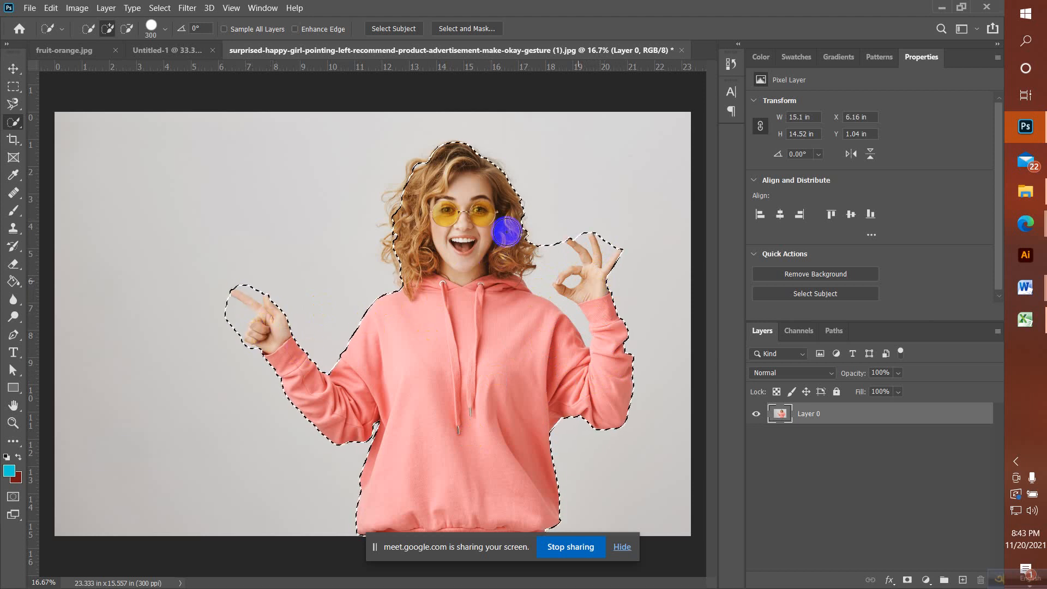
Step: Subtract the background between the hair and the raised hand from the selection with a 125 px brush
left_click(127, 29)
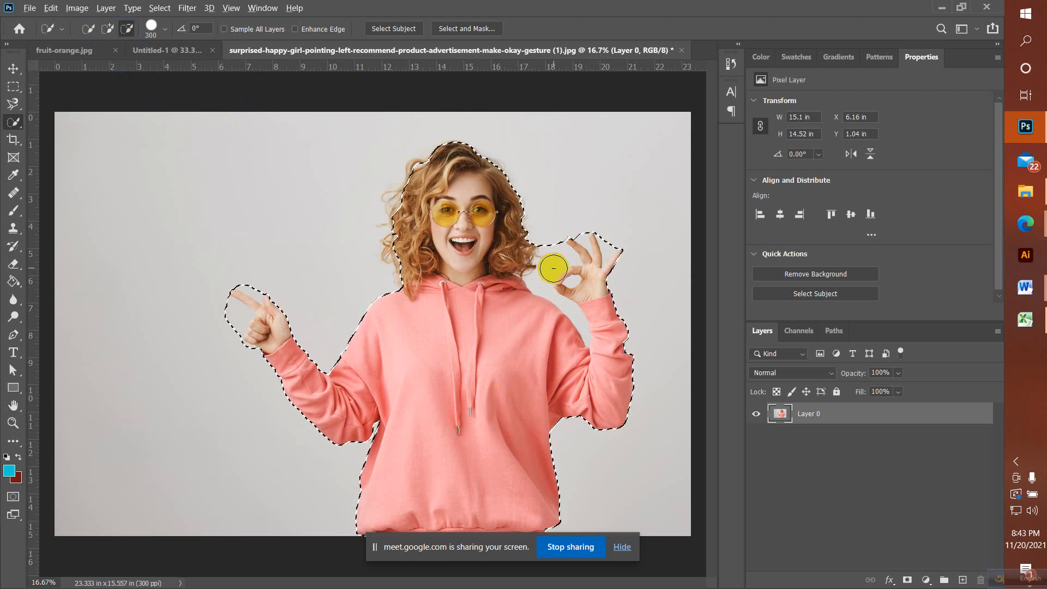
scroll(553, 268, "up", 3)
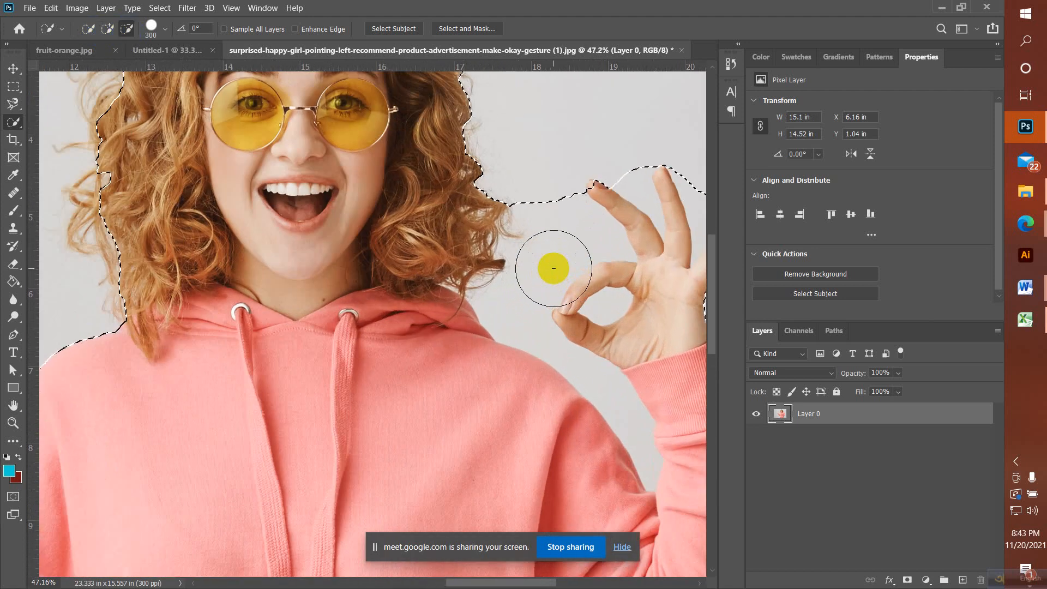
key("bracketleft")
key("bracketleft")
key("bracketleft")
key("bracketleft")
key("bracketleft")
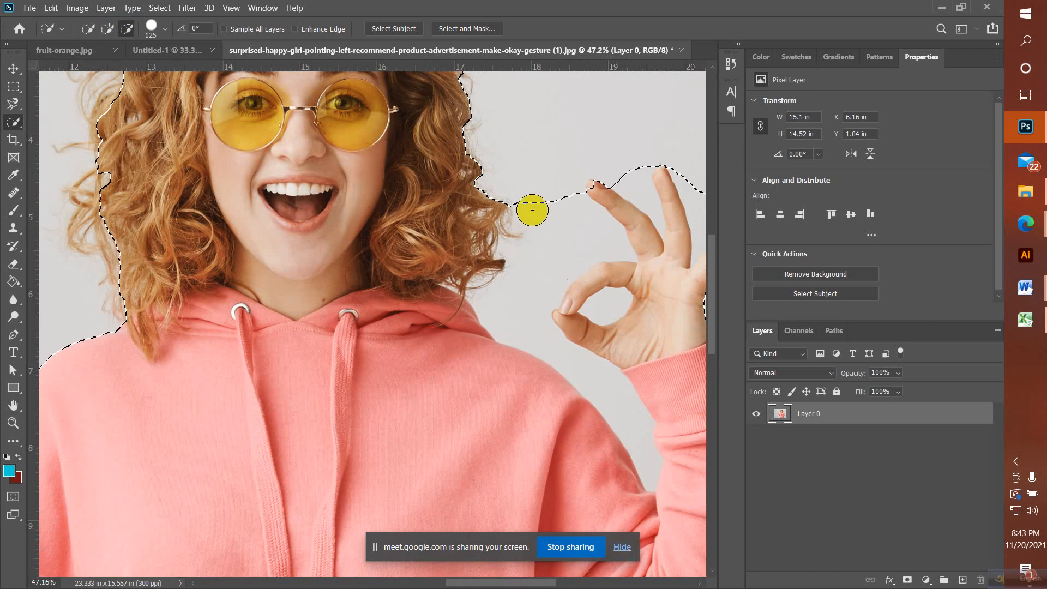
mouse_move(533, 210)
left_mouse_down()
mouse_move(531, 300)
mouse_move(578, 235)
mouse_move(622, 242)
mouse_move(635, 172)
mouse_move(637, 186)
mouse_move(684, 198)
mouse_move(661, 231)
mouse_move(471, 238)
left_mouse_up()
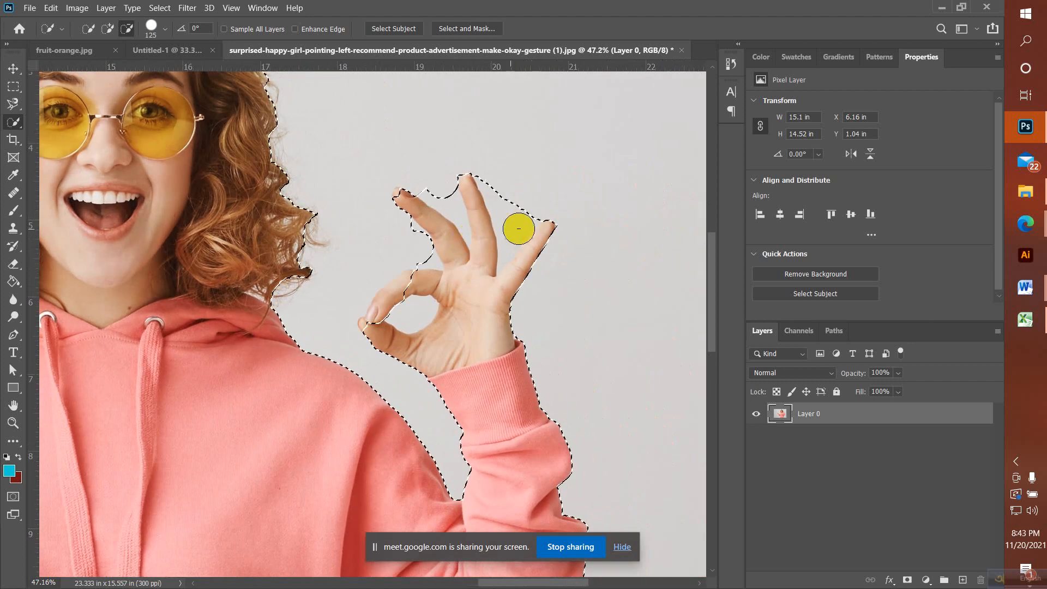
Step: Reduce the brush to 70 px and subtract the background between the raised fingers from the selection
key("bracketleft")
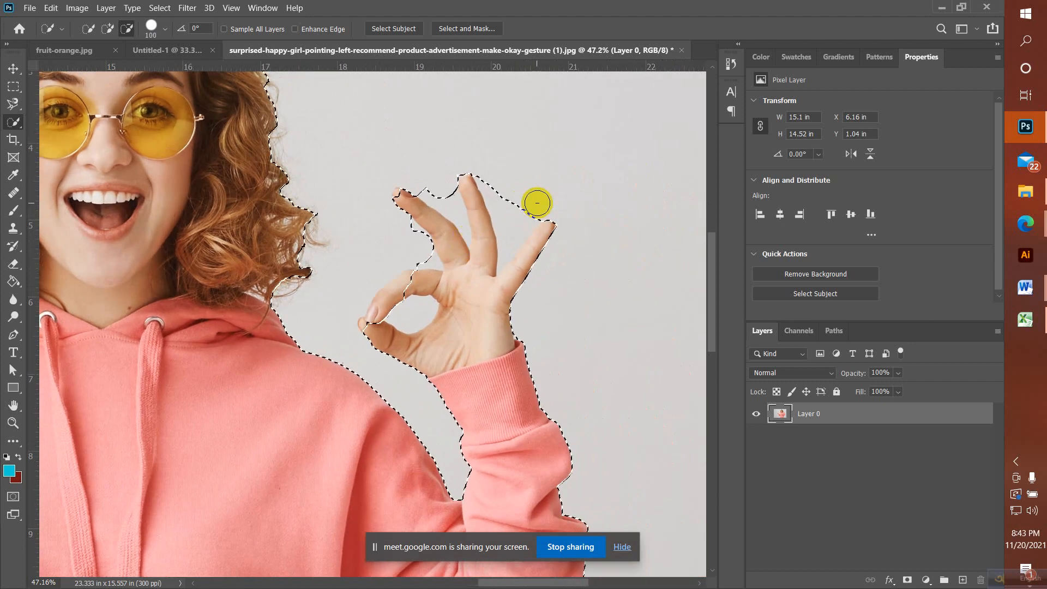
key("bracketleft")
key("bracketleft")
key("bracketleft")
mouse_move(538, 204)
left_mouse_down()
mouse_move(503, 193)
mouse_move(512, 248)
mouse_move(531, 208)
mouse_move(515, 211)
mouse_move(491, 184)
mouse_move(510, 251)
left_mouse_up()
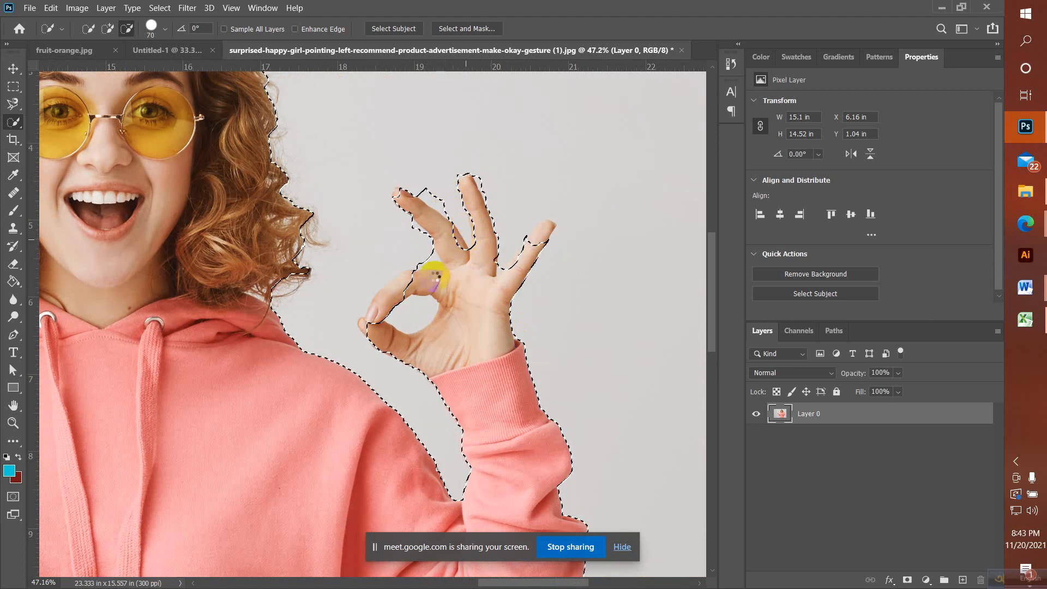
Step: Refine the selection edges of the raised fingers, alternately adding missing skin and subtracting background with a brush reduced to 40 px
left_click(107, 28)
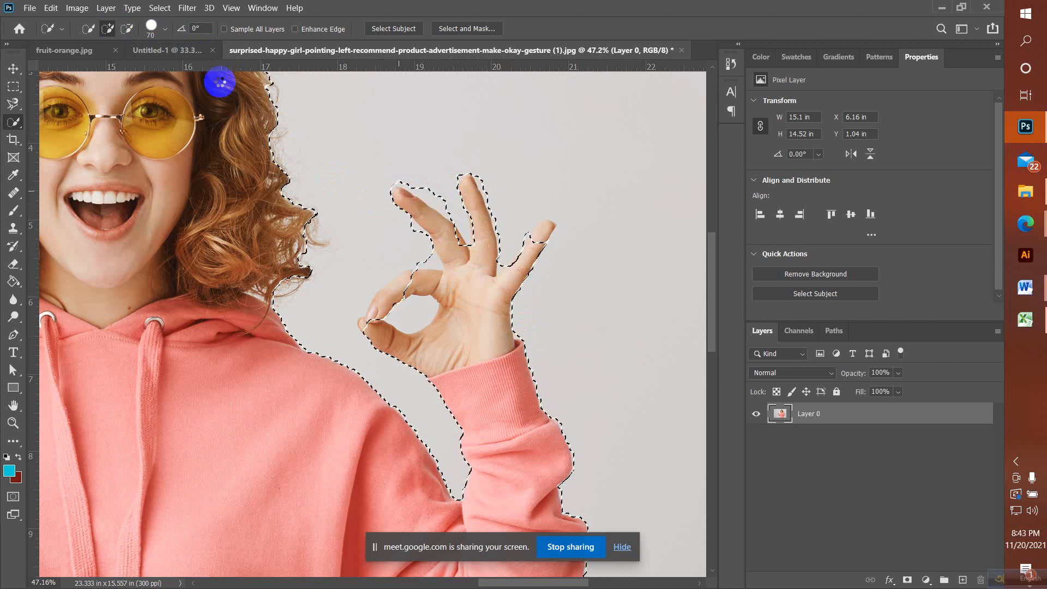
left_click(126, 29)
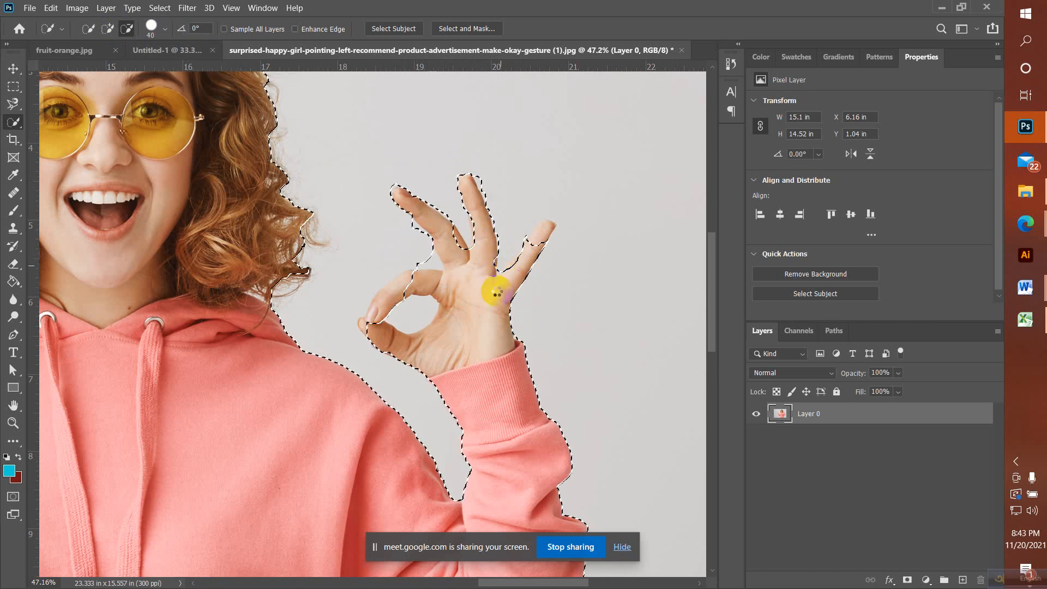
left_click(109, 28)
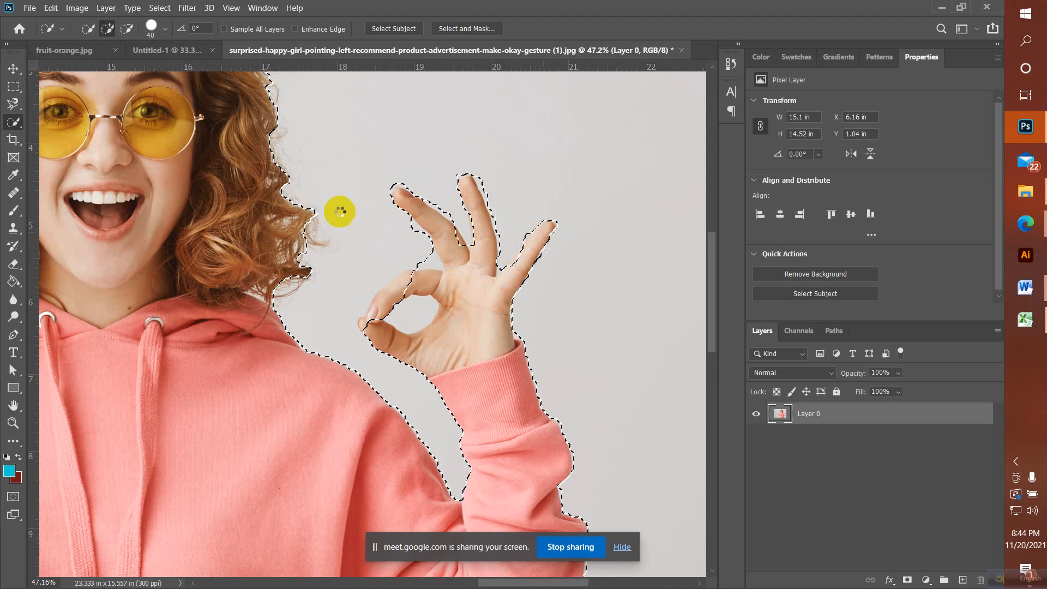
left_click(127, 29)
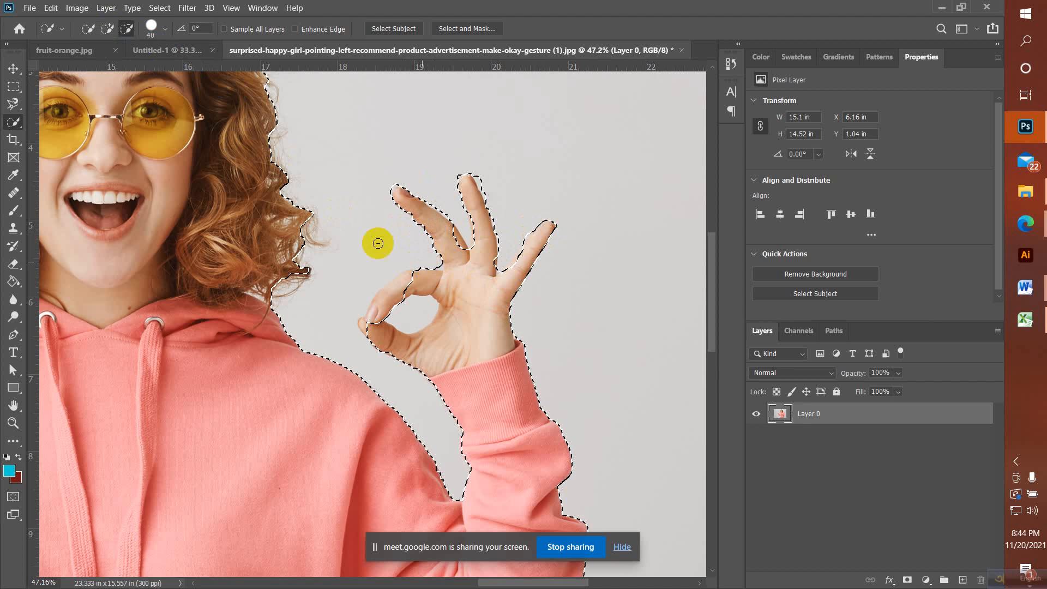
Step: Add the curled index finger to the selection and subtract the opening inside the okay gesture
left_click(107, 28)
left_click(406, 284)
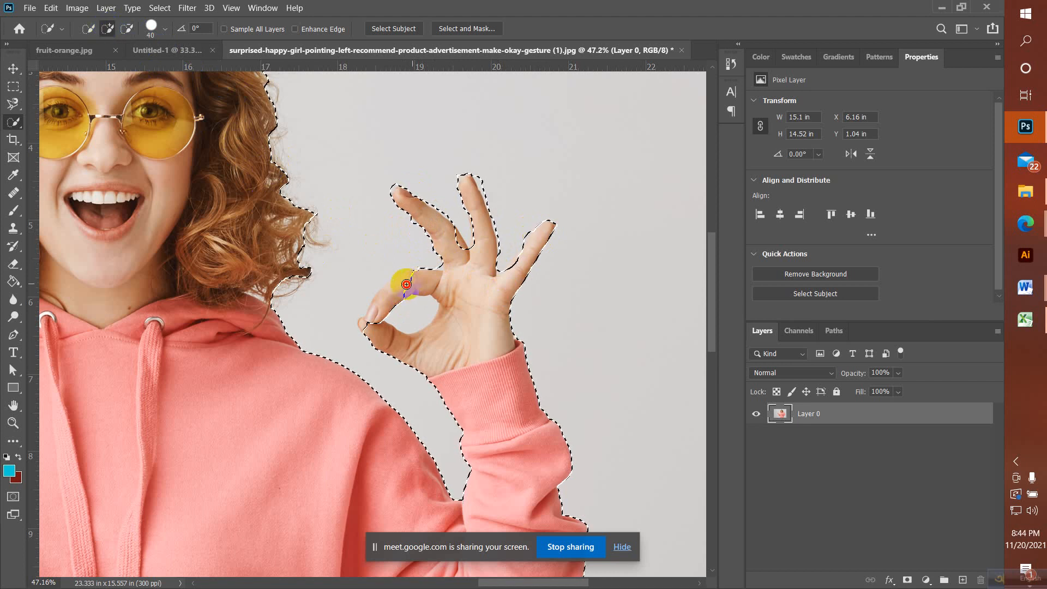
mouse_move(406, 284)
left_mouse_down()
mouse_move(374, 292)
mouse_move(362, 316)
left_mouse_up()
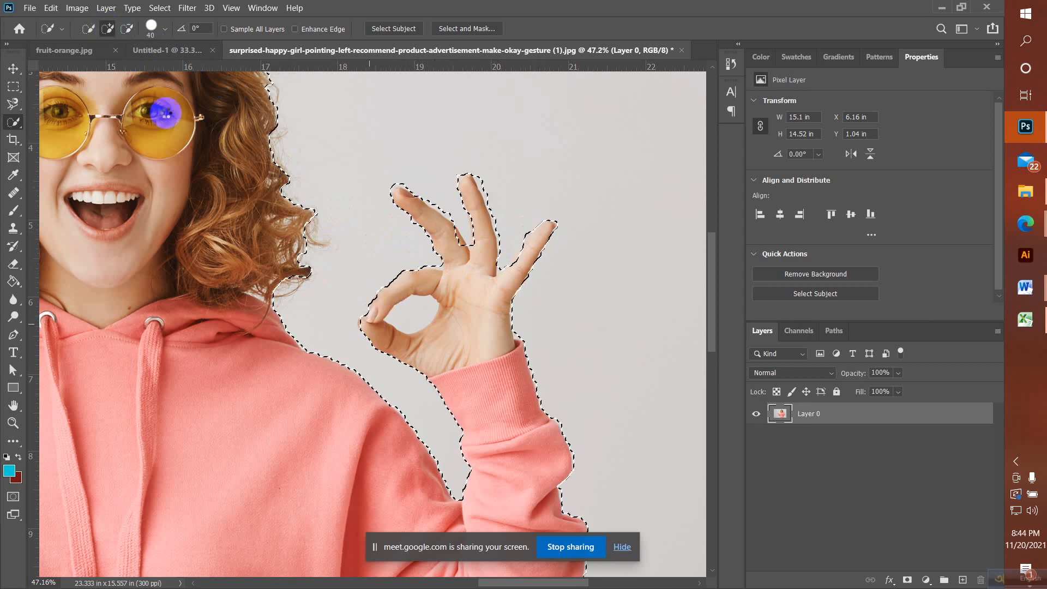
left_click(127, 28)
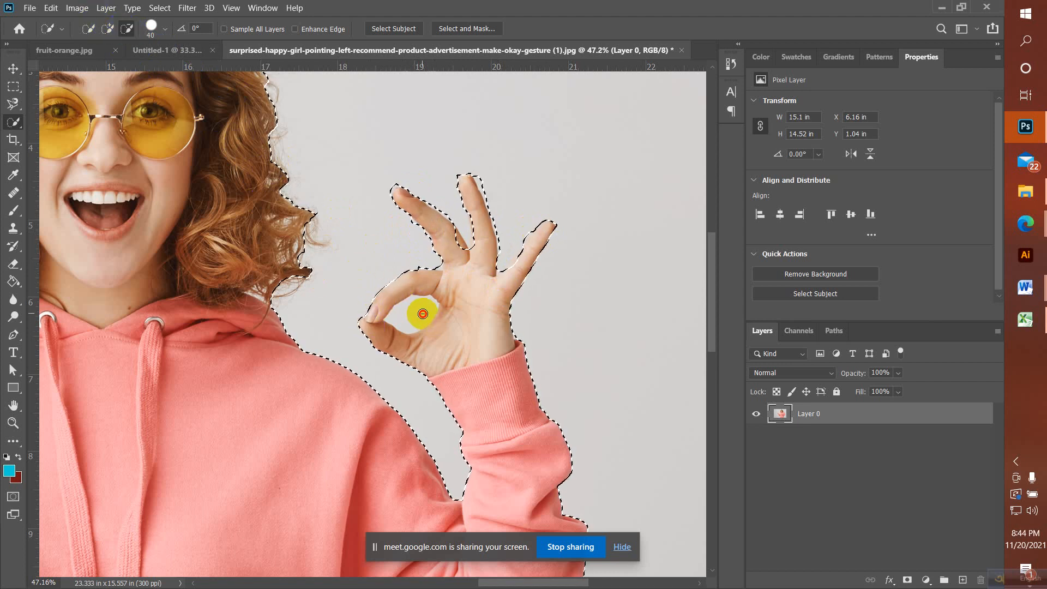
mouse_move(422, 314)
left_mouse_down()
mouse_move(404, 311)
mouse_move(423, 302)
mouse_move(426, 311)
mouse_move(406, 317)
left_mouse_up()
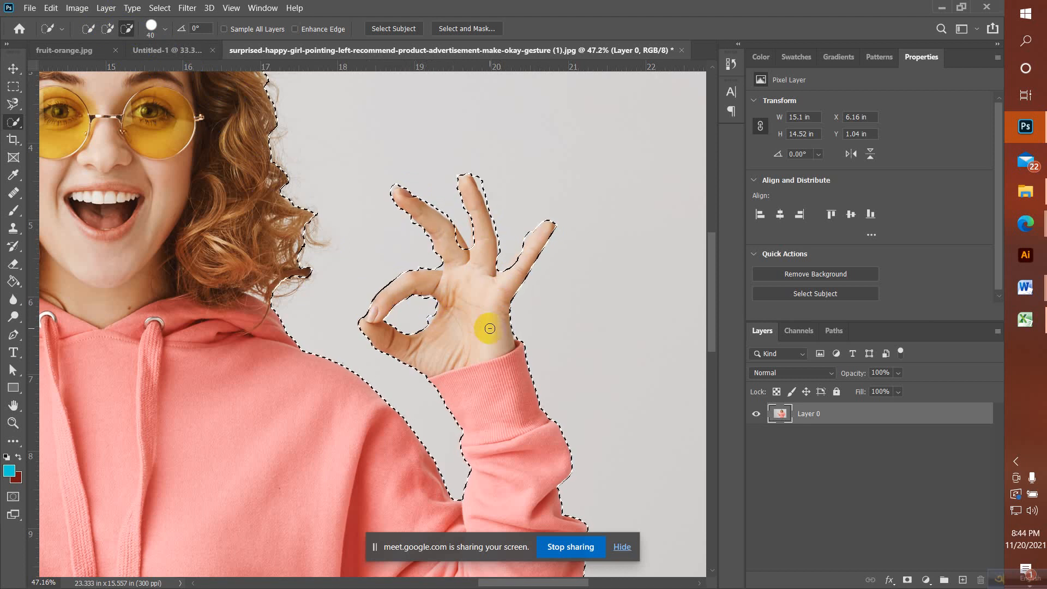
Step: Subtract the surplus background around the pointing hand so that the selection follows its fingers
key("ctrl+0")
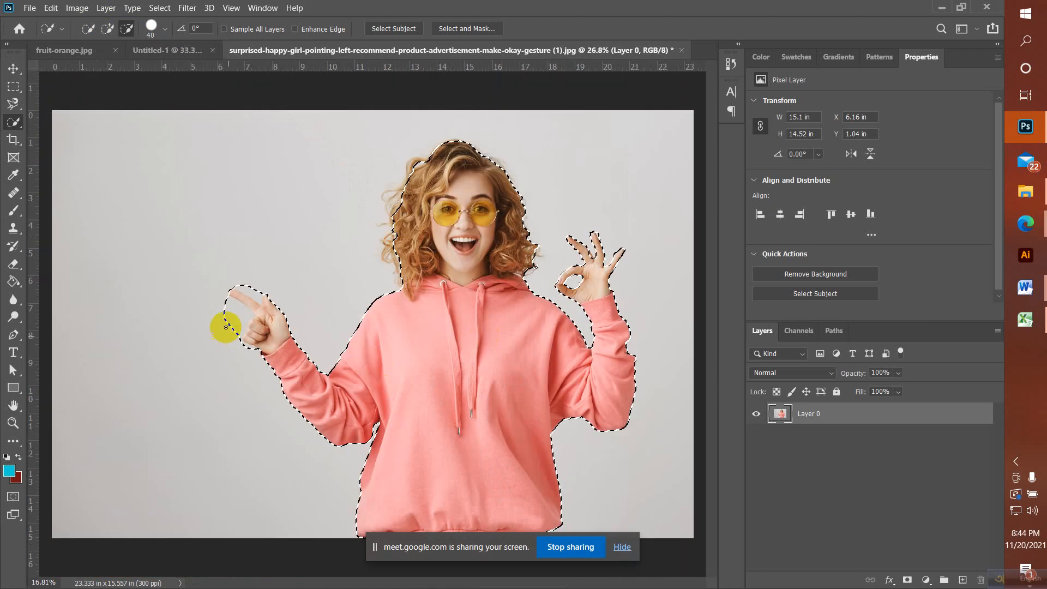
scroll(242, 313, "up", 7)
mouse_move(205, 323)
left_mouse_down()
mouse_move(213, 354)
mouse_move(186, 302)
mouse_move(219, 342)
mouse_move(248, 422)
mouse_move(285, 438)
mouse_move(248, 418)
mouse_move(237, 386)
mouse_move(270, 313)
mouse_move(195, 258)
mouse_move(214, 297)
mouse_move(200, 277)
mouse_move(259, 316)
mouse_move(187, 269)
mouse_move(187, 231)
mouse_move(233, 223)
mouse_move(262, 237)
mouse_move(217, 222)
mouse_move(303, 272)
mouse_move(298, 234)
mouse_move(303, 260)
mouse_move(289, 240)
mouse_move(282, 248)
mouse_move(238, 213)
mouse_move(243, 237)
mouse_move(301, 273)
left_mouse_up()
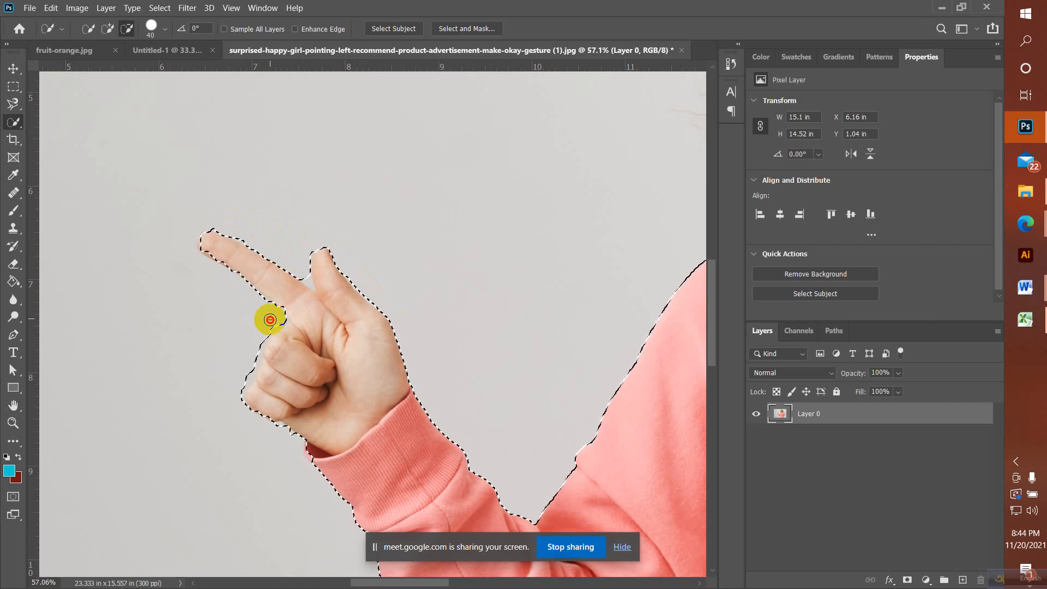
left_click(270, 319)
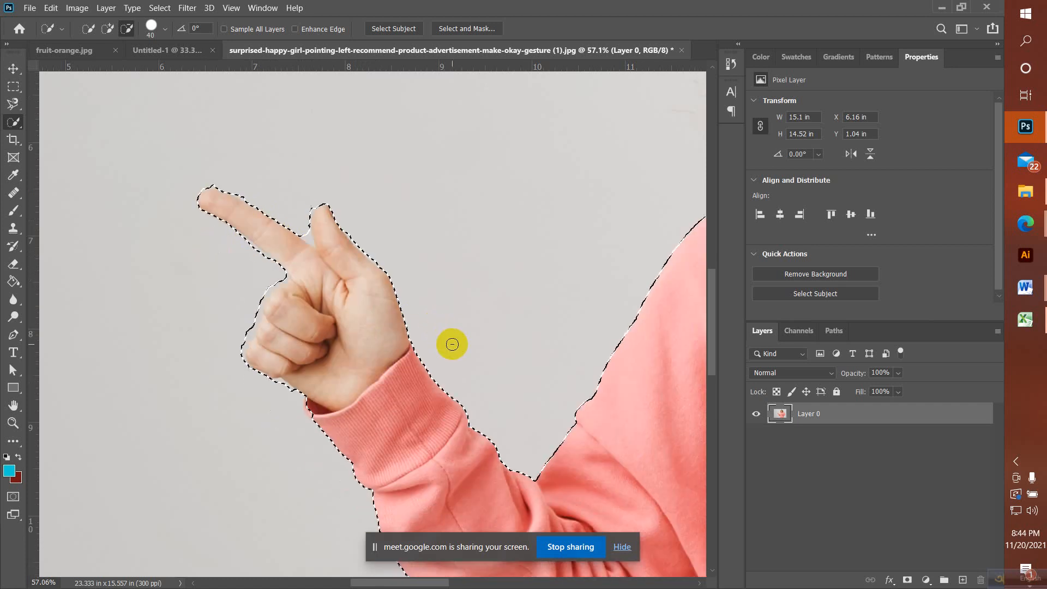
Step: Invert the selection, delete the photo's background, and deselect
scroll(461, 349, "down", 3)
scroll(465, 349, "down", 3)
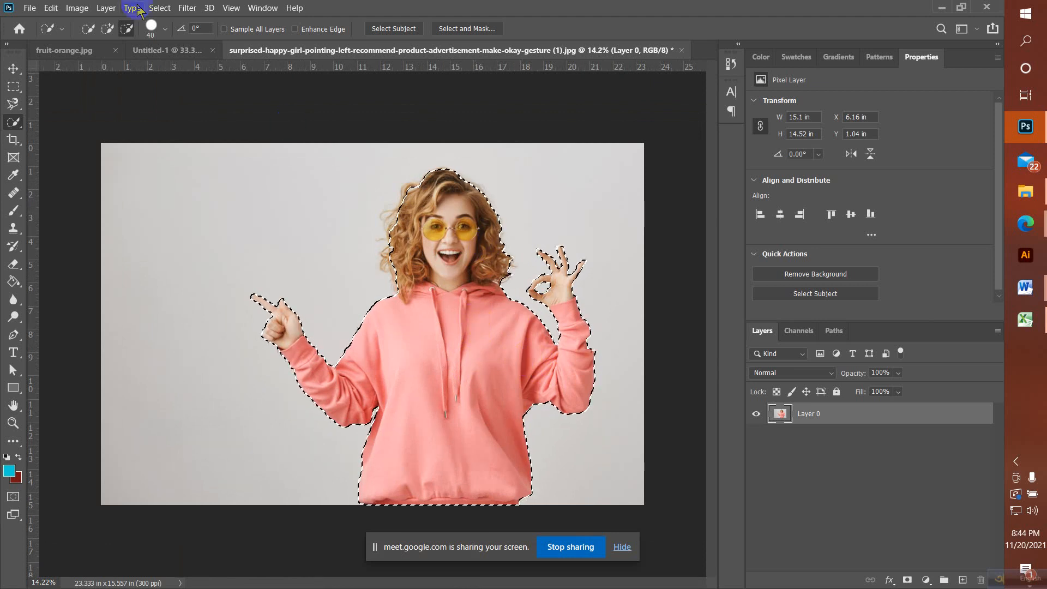
left_click(160, 8)
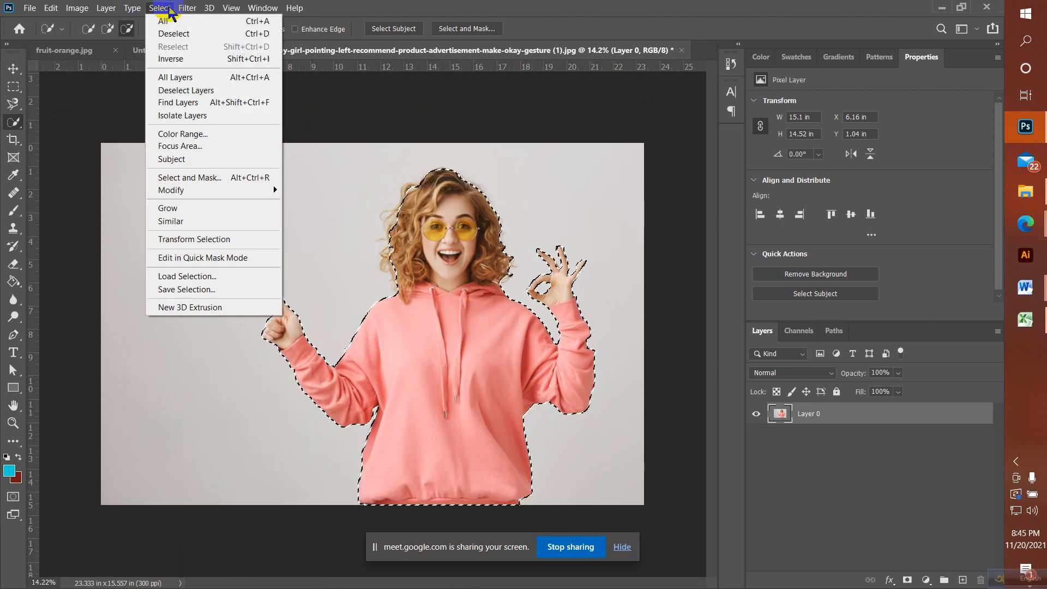
left_click(183, 58)
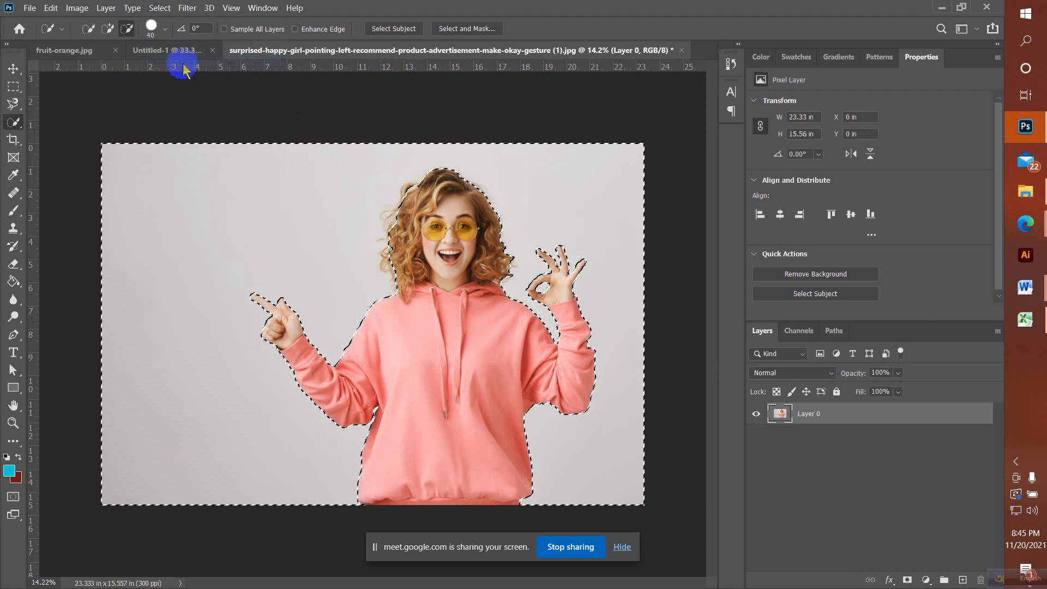
key("Delete")
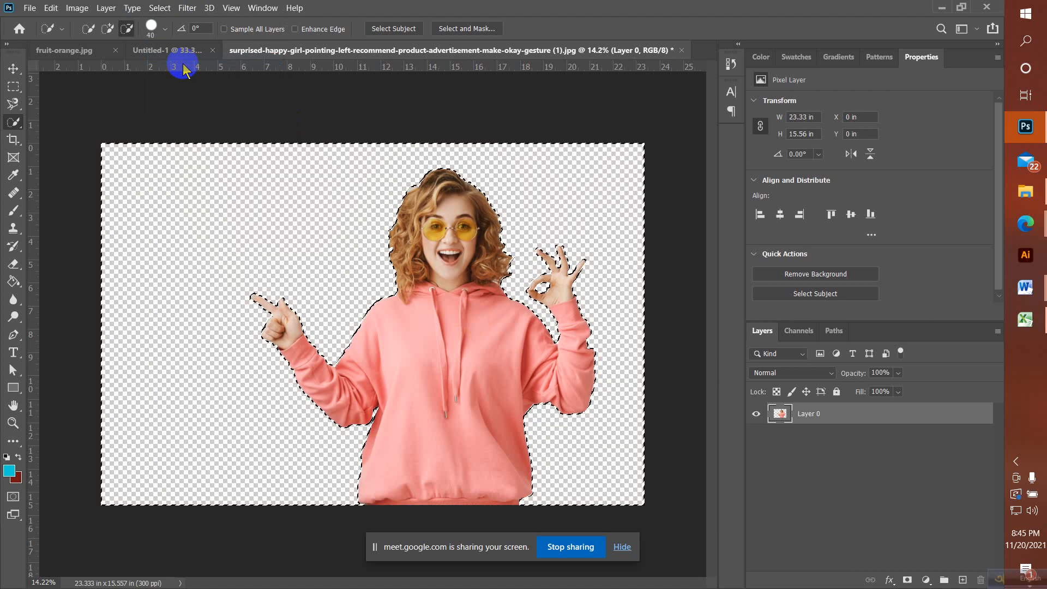
key("ctrl+d")
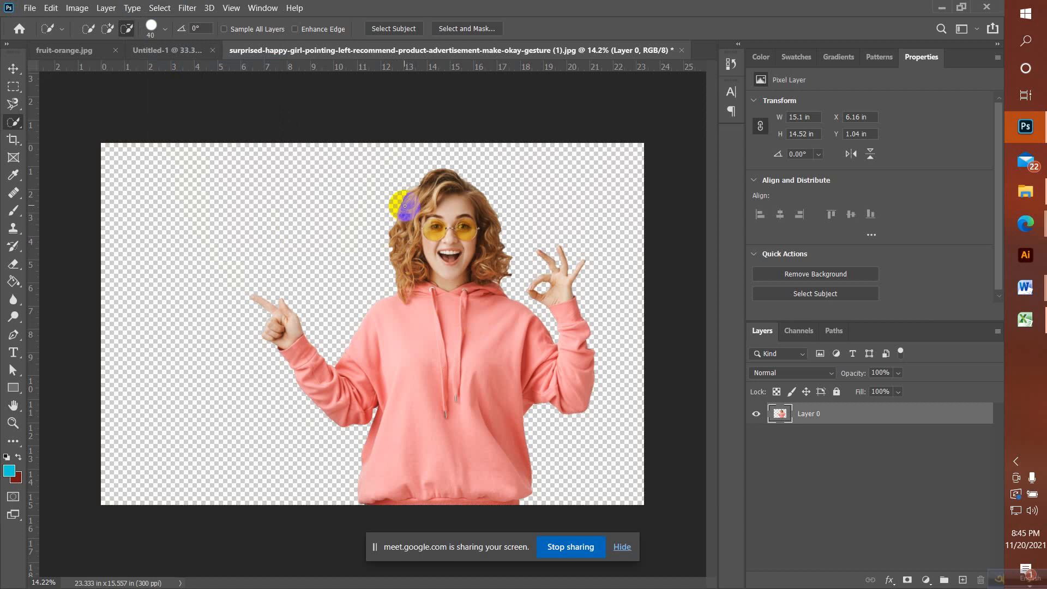
Step: Undo the deselection, the background deletion and the selection inversion
key("ctrl+z")
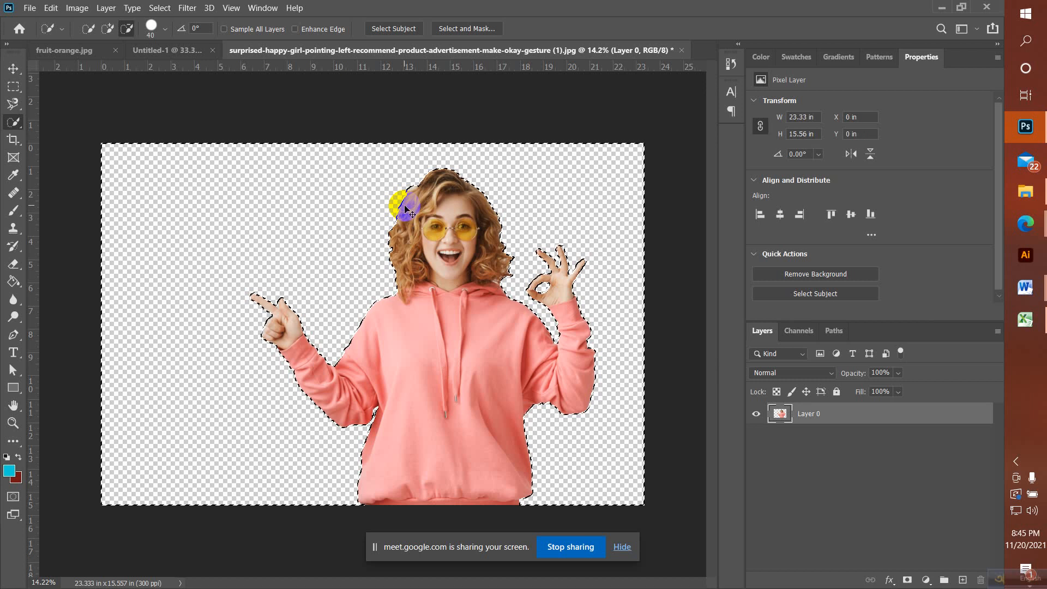
key("ctrl+z")
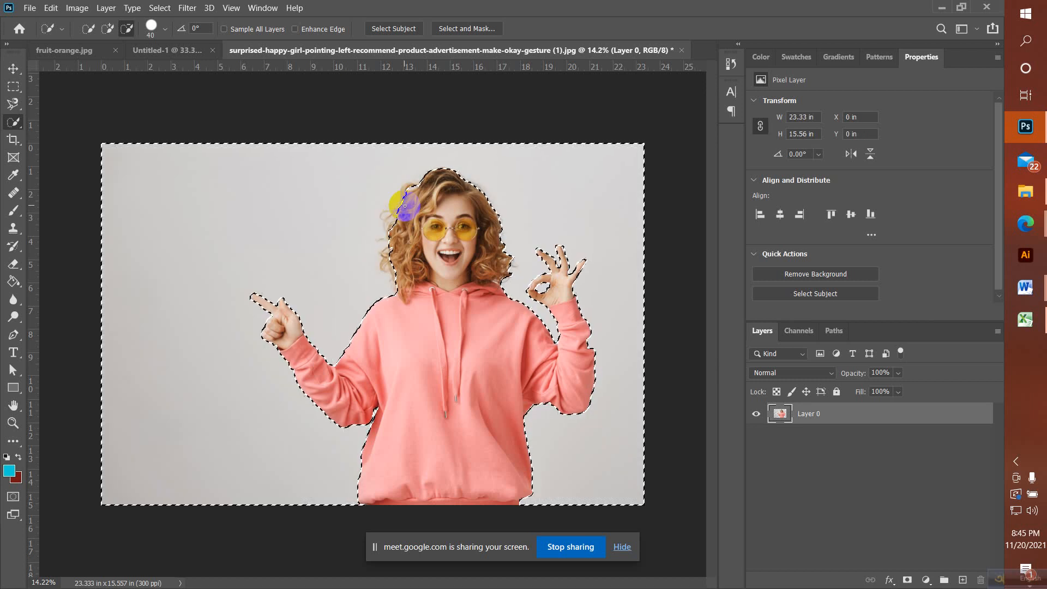
mouse_move(452, 228)
left_mouse_down()
mouse_move(468, 237)
mouse_move(460, 227)
left_mouse_up()
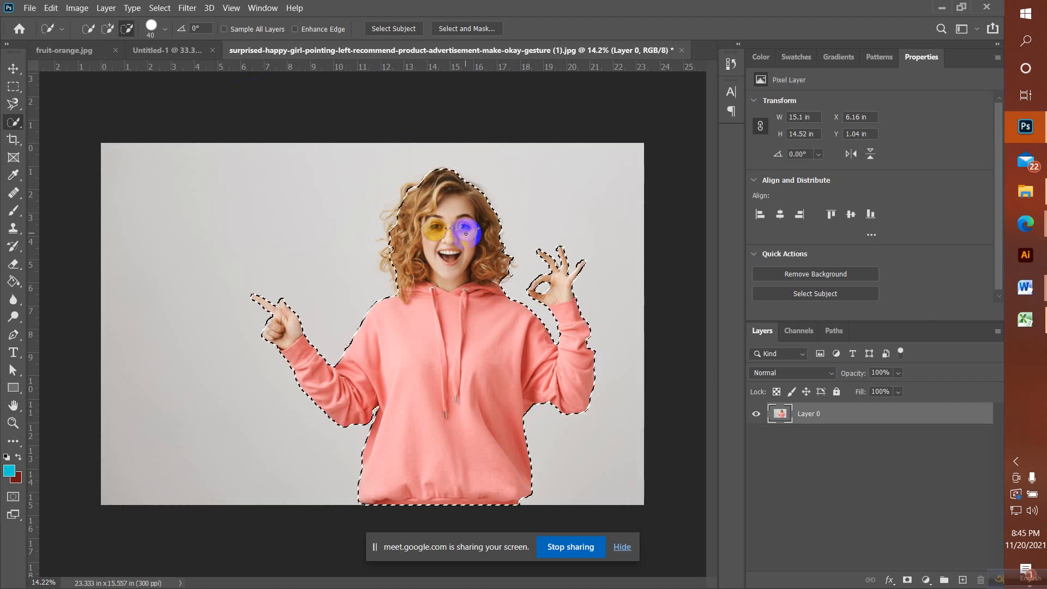
left_click_drag(397, 224, 401, 228)
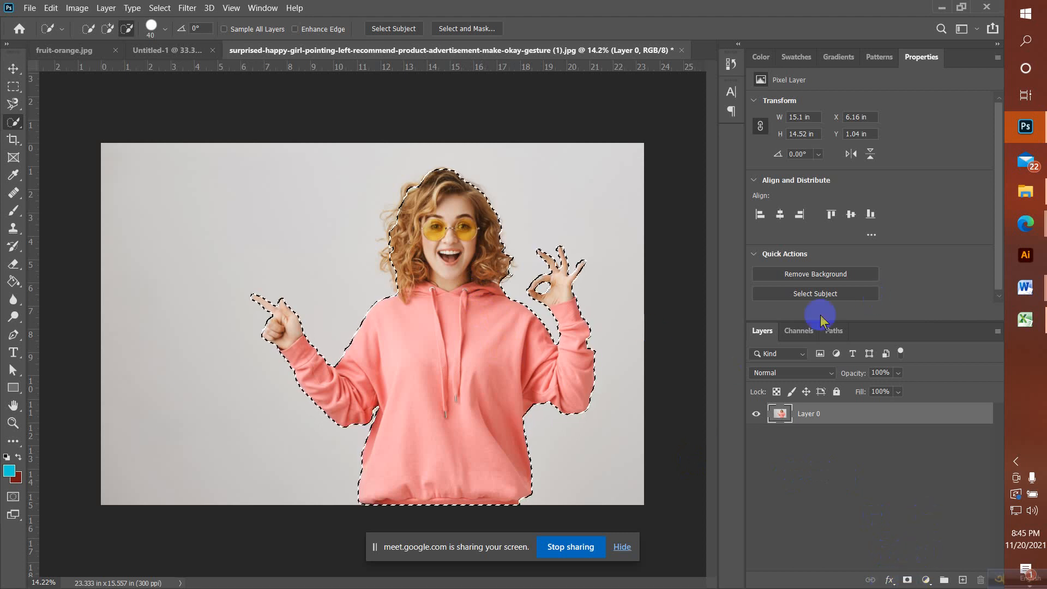
Step: Add a layer mask from the girl's selection and open it in Select and Mask with the brush enlarged to 250 px
left_click(906, 580)
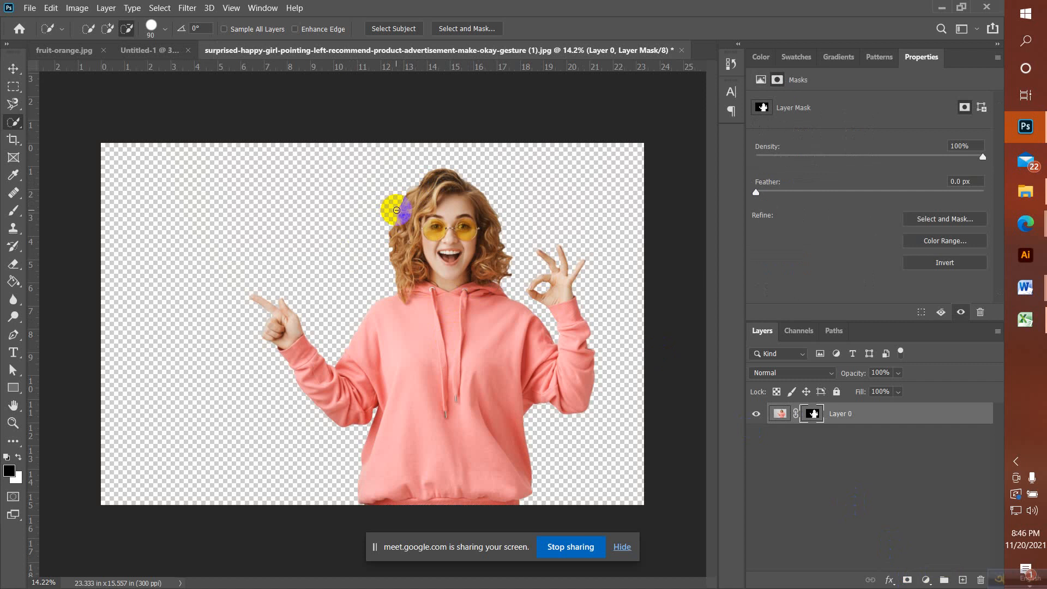
key("bracketright")
key("bracketright")
key("bracketright")
key("bracketright")
key("bracketright")
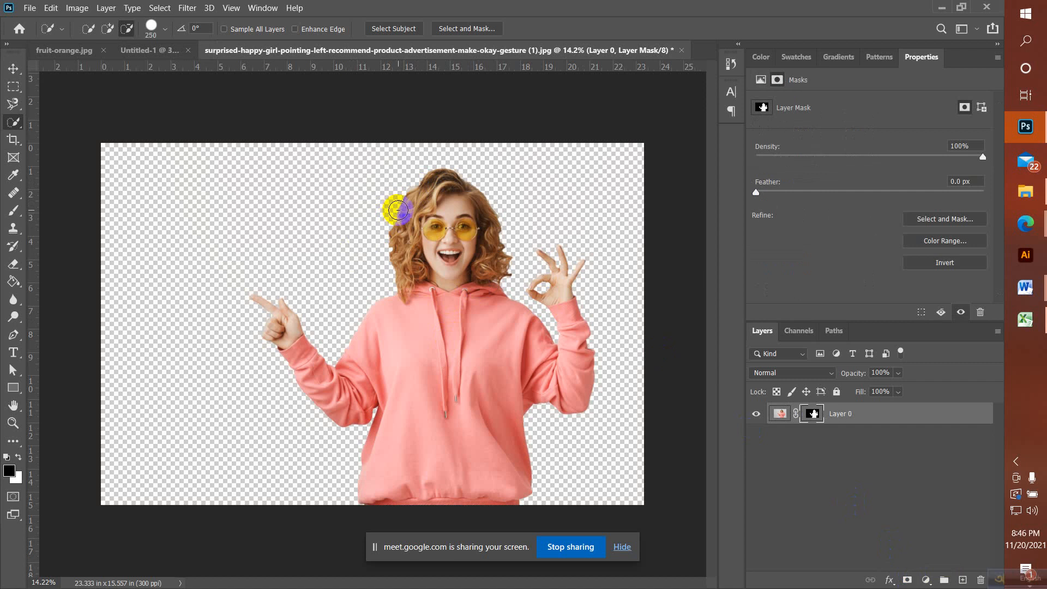
left_click(948, 221)
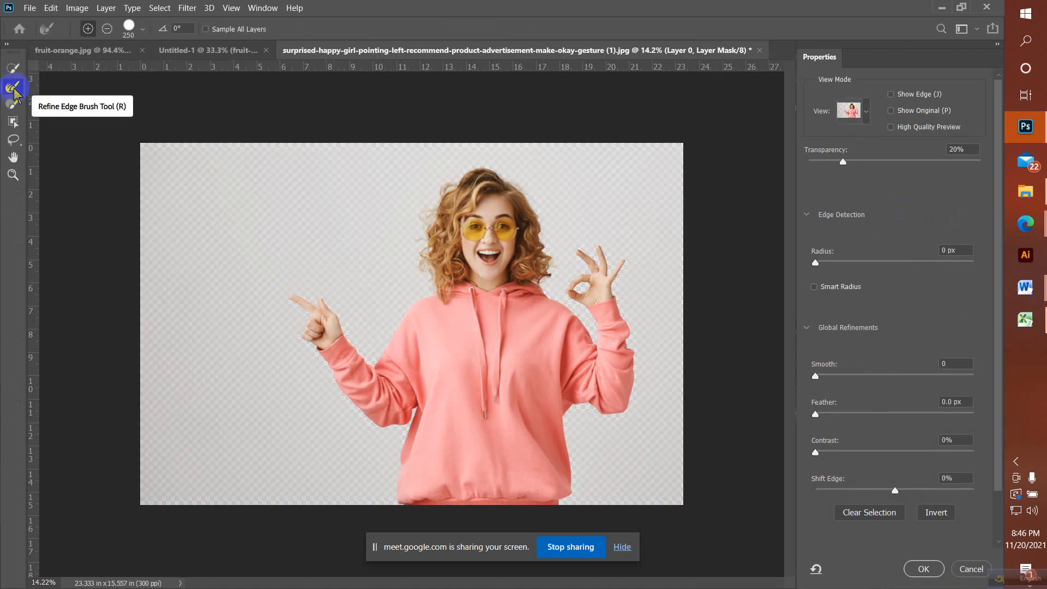
Step: Apply the hair-edge refinement with the Refine Edge Brush, and move the masked girl down and to the left on the canvas
left_click(12, 89)
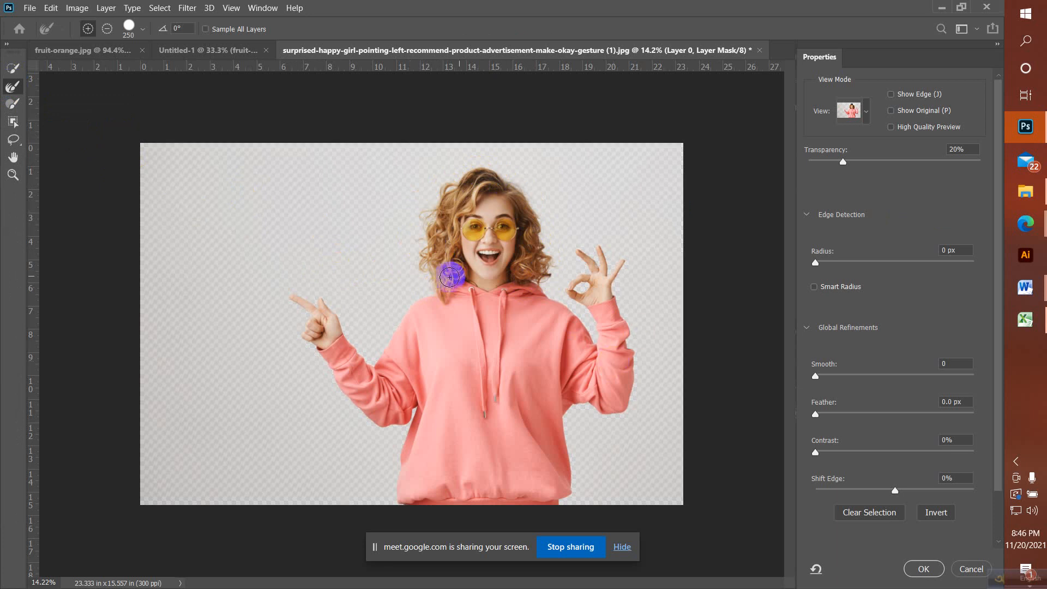
left_click(929, 570)
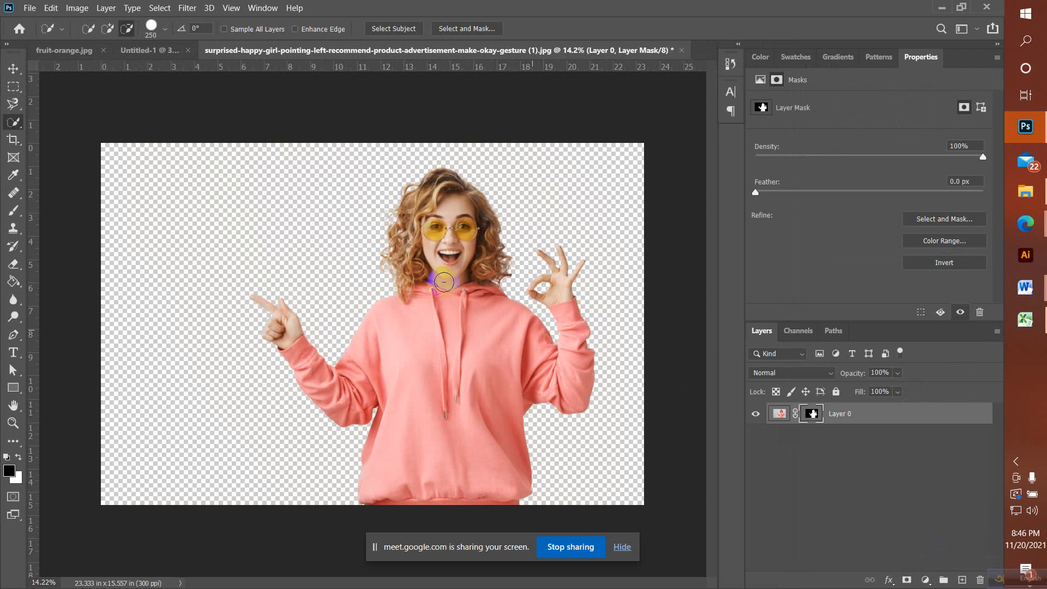
left_click(14, 68)
left_click_drag(415, 381, 363, 408)
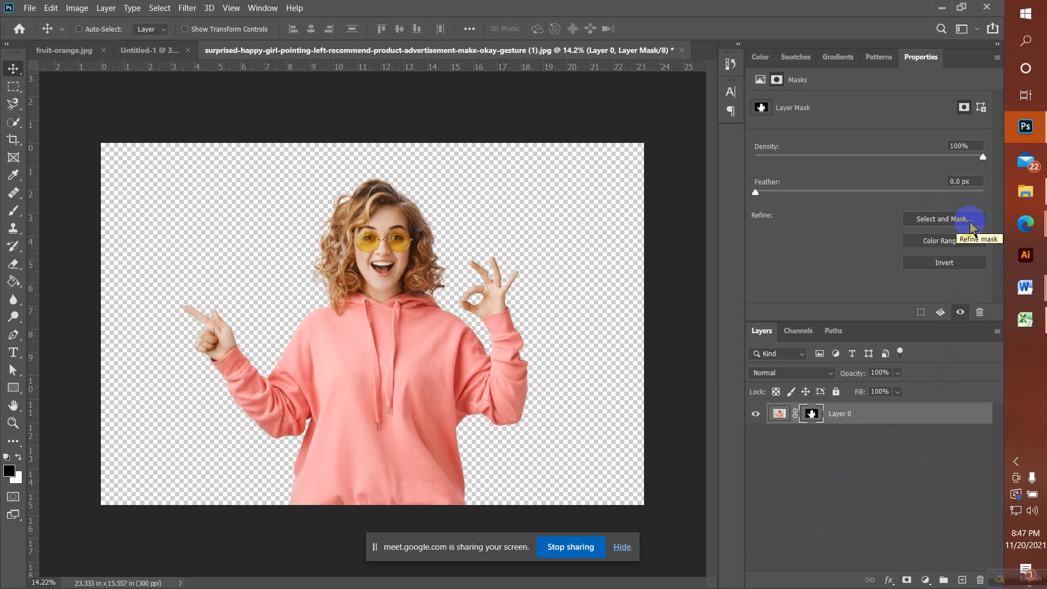
Step: Reopen the layer mask in Select and Mask, brush along the girl's hair edges with the Refine Edge Brush, and apply
left_click(930, 220)
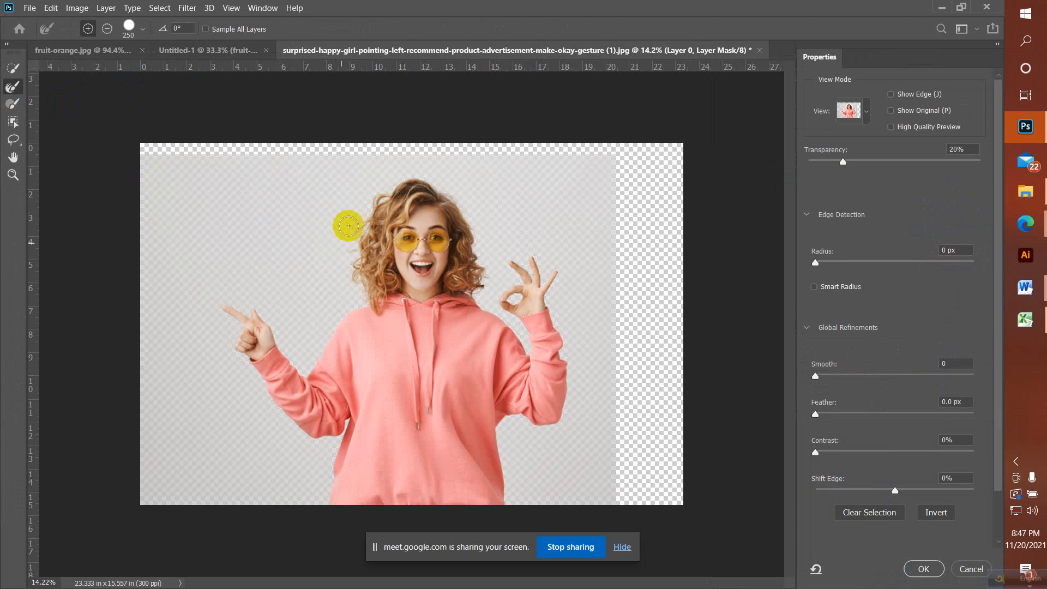
mouse_move(406, 194)
left_mouse_down()
mouse_move(487, 257)
mouse_move(484, 285)
mouse_move(438, 197)
mouse_move(372, 241)
mouse_move(364, 279)
mouse_move(350, 273)
mouse_move(356, 255)
mouse_move(484, 266)
mouse_move(462, 251)
mouse_move(485, 285)
left_mouse_up()
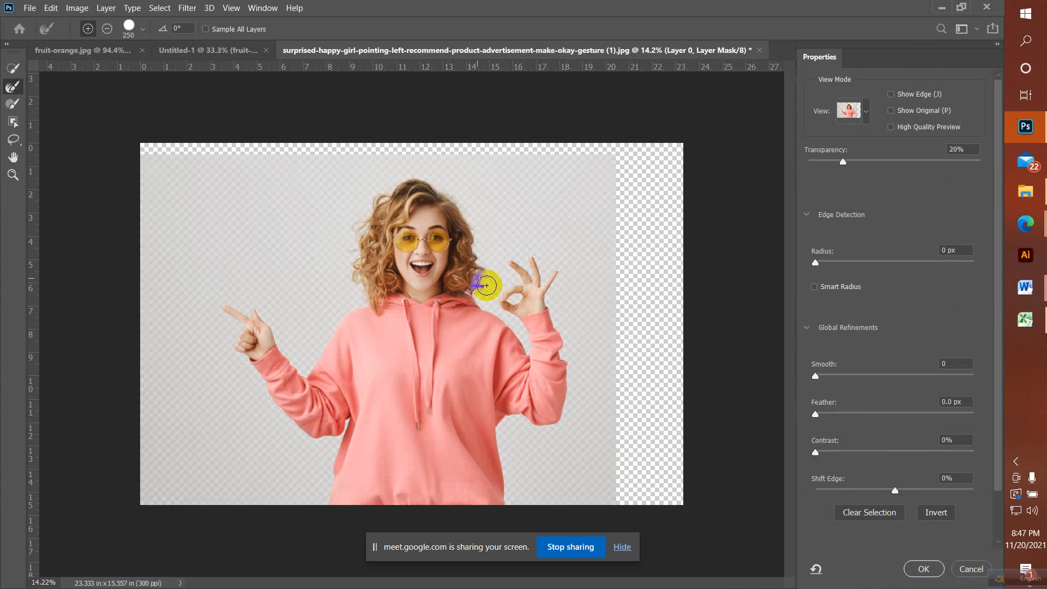
left_click(923, 569)
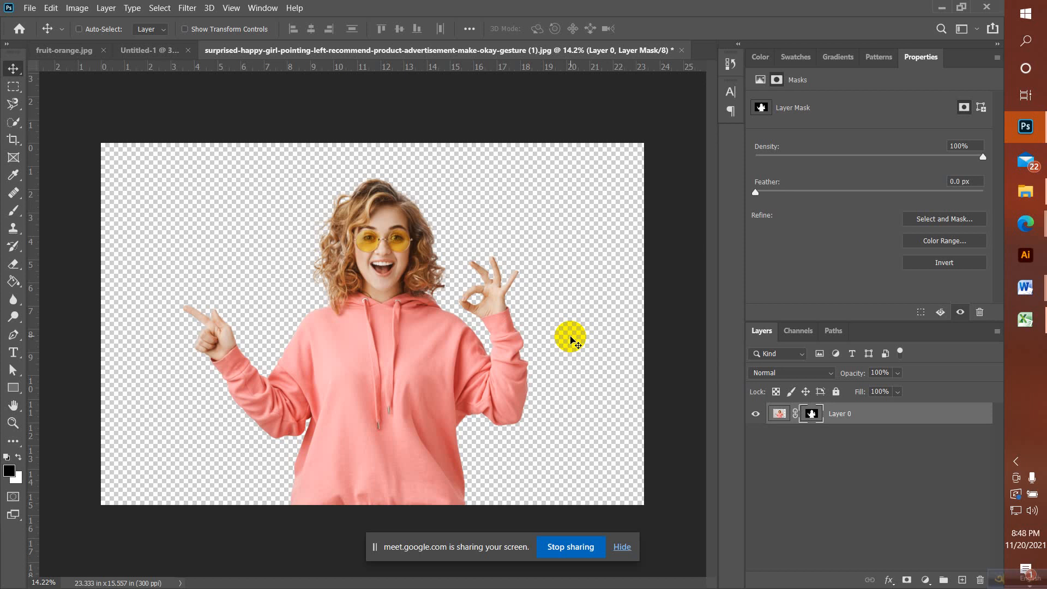
Step: Undo the mask refinements, the move of the girl and the layer mask
key("ctrl+z")
key("ctrl+z")
key("ctrl+z")
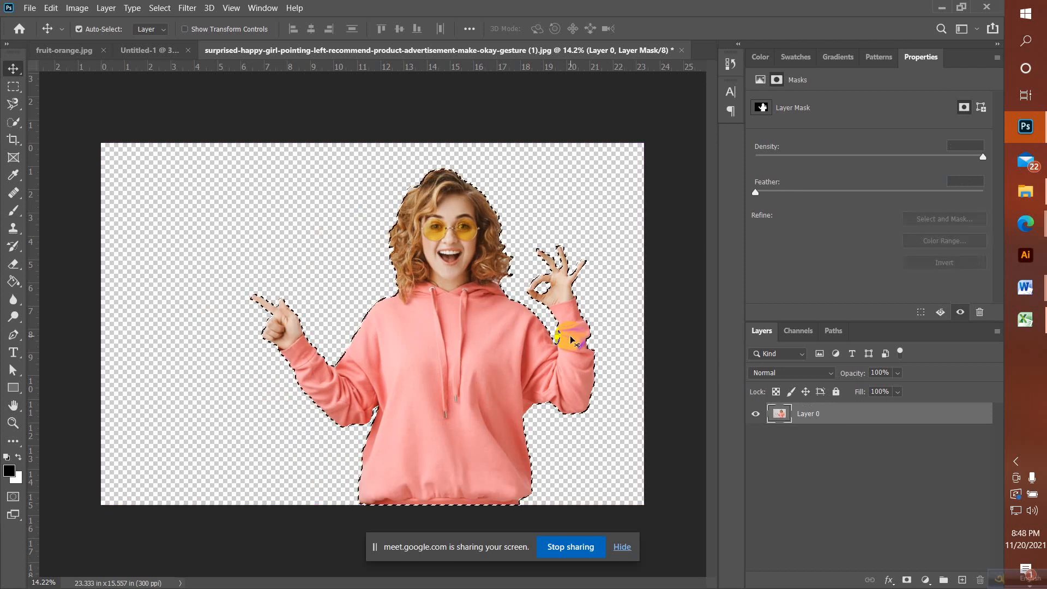
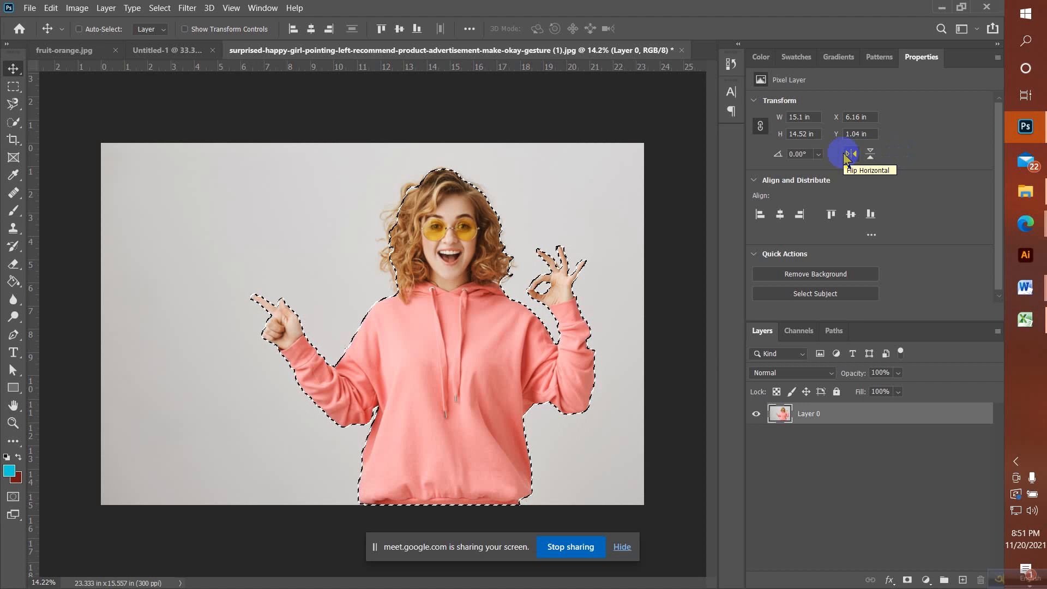
Step: Deselect the girl's existing selection using the Rectangular Marquee tool
left_click(508, 232)
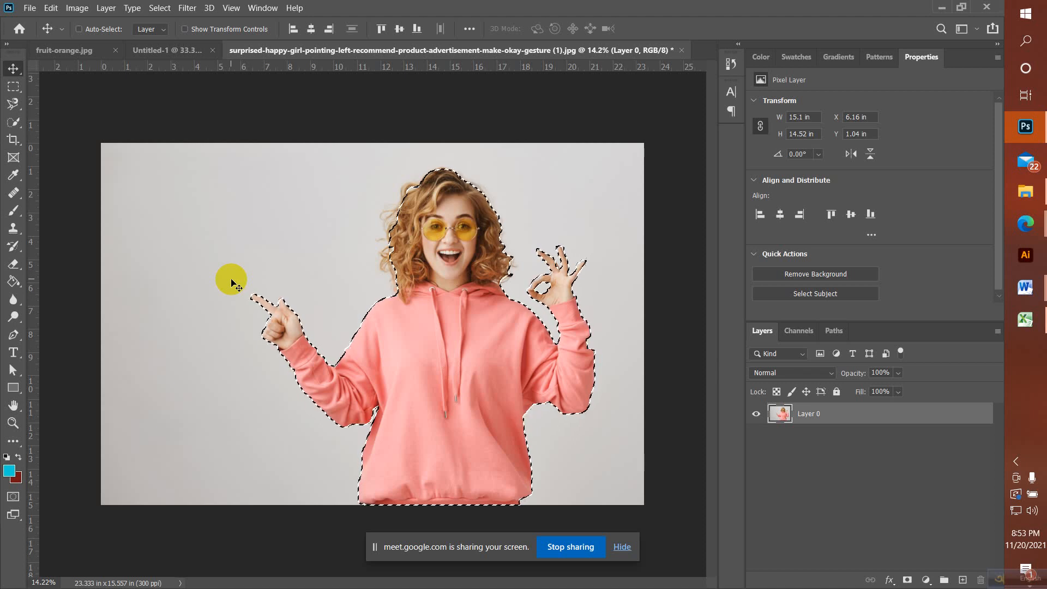
left_click(13, 122)
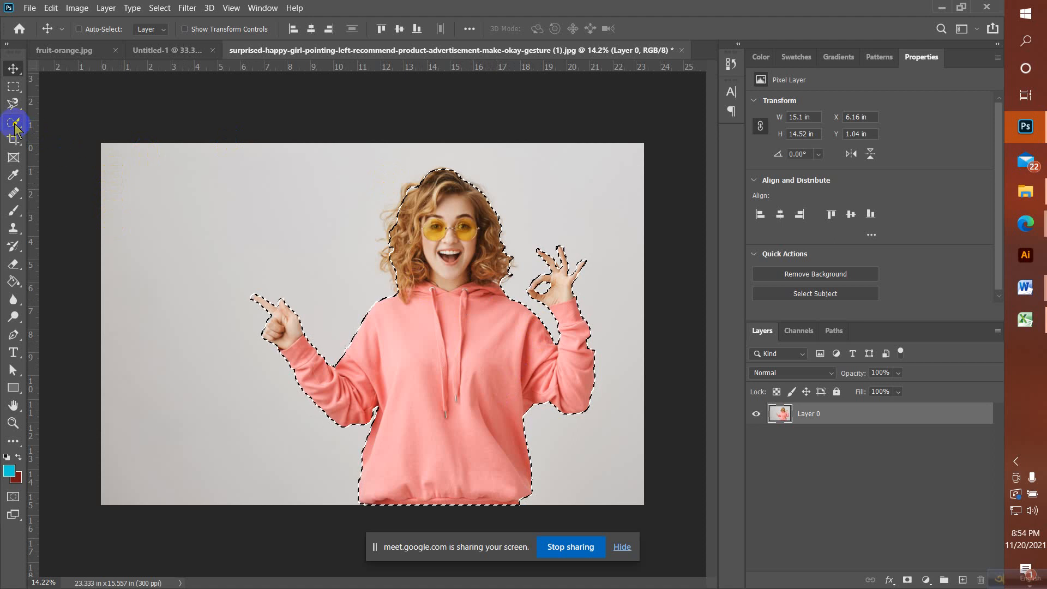
left_click(14, 85)
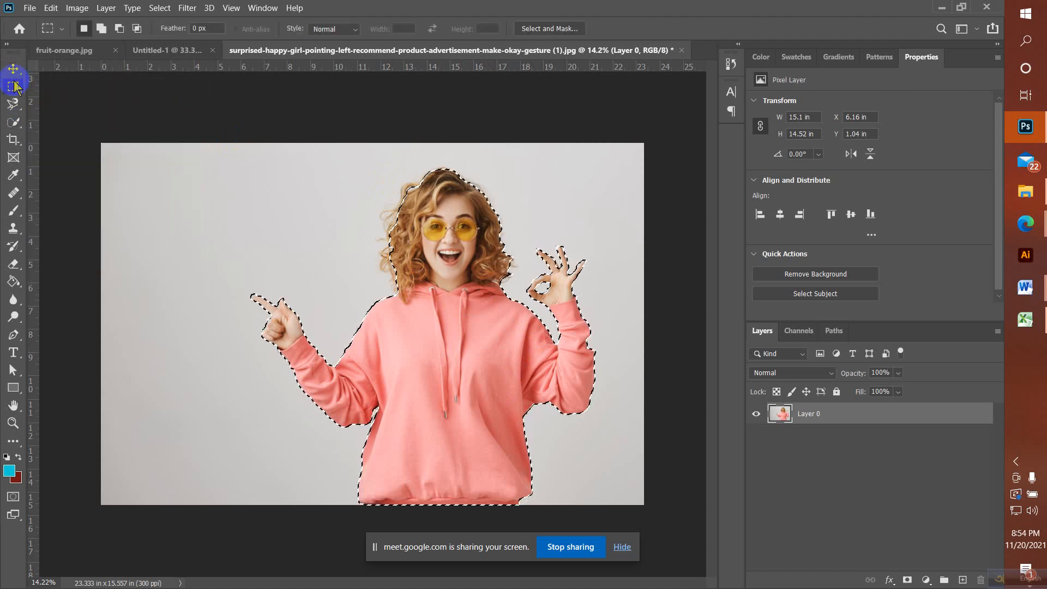
left_click(247, 113)
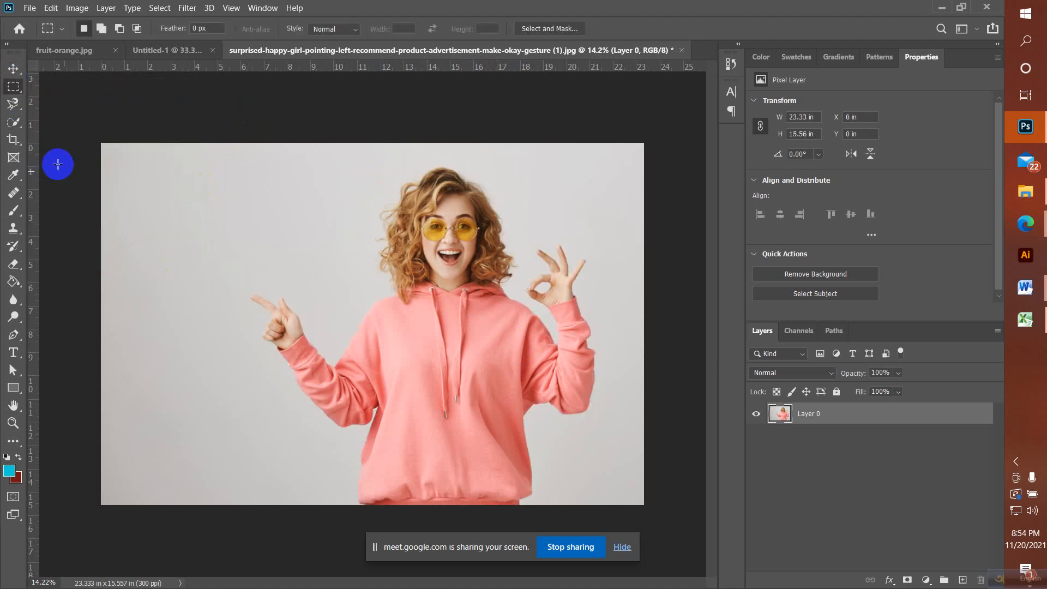
Step: Select the girl's forehead area with the Quick Selection tool
left_click(14, 125)
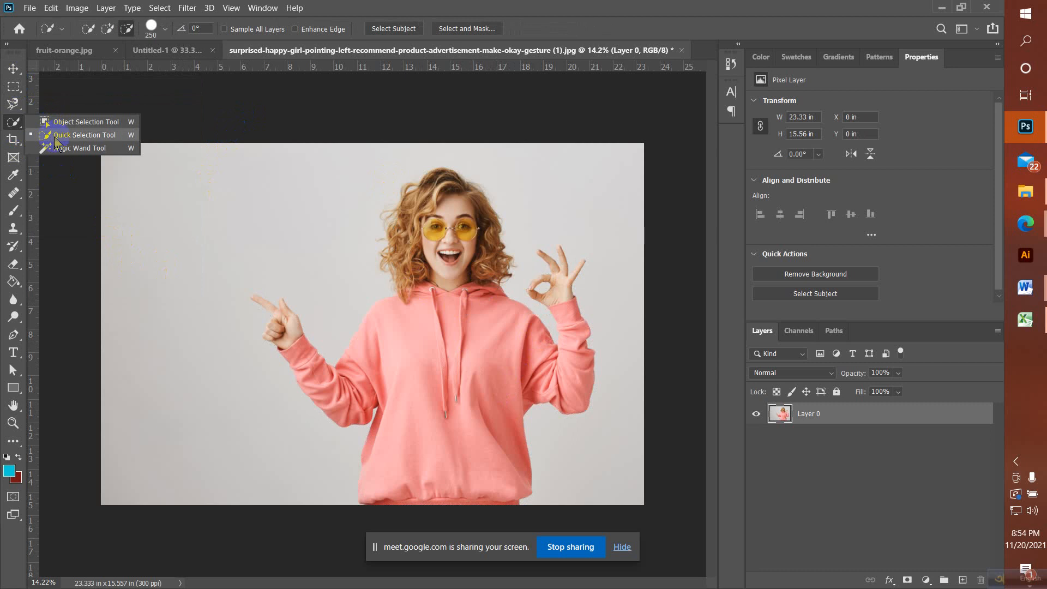
left_click(65, 133)
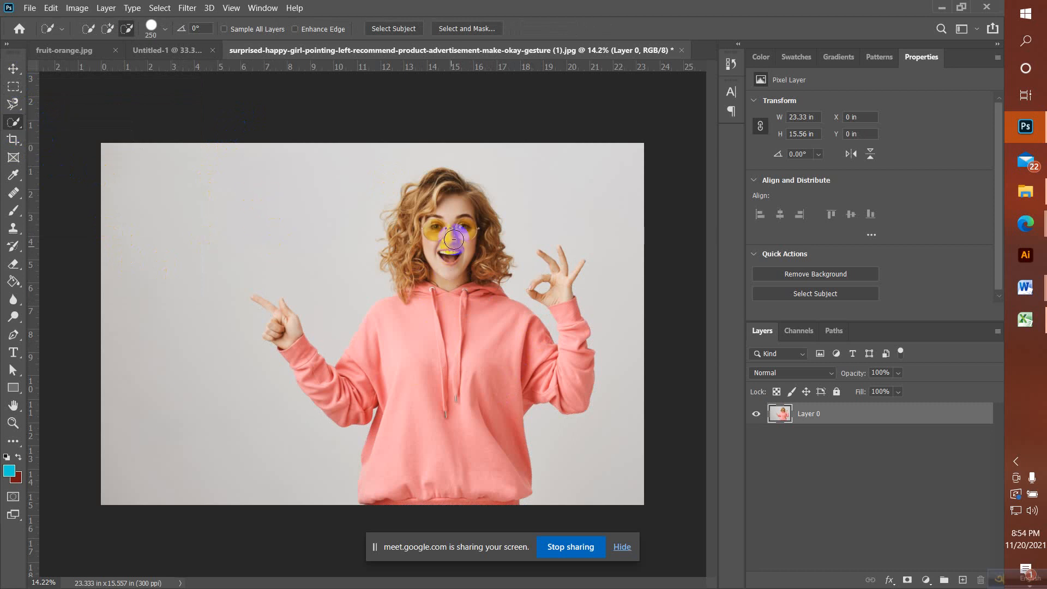
left_click(451, 209)
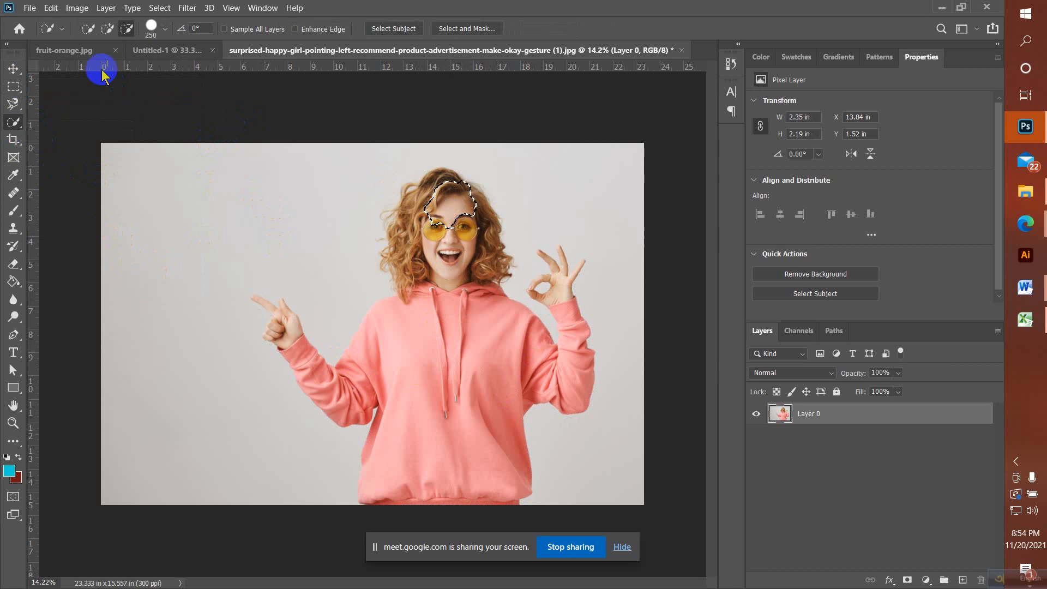
Step: Add a patch of the photo's upper-left background to the selection, and subtract it again
left_click(108, 30)
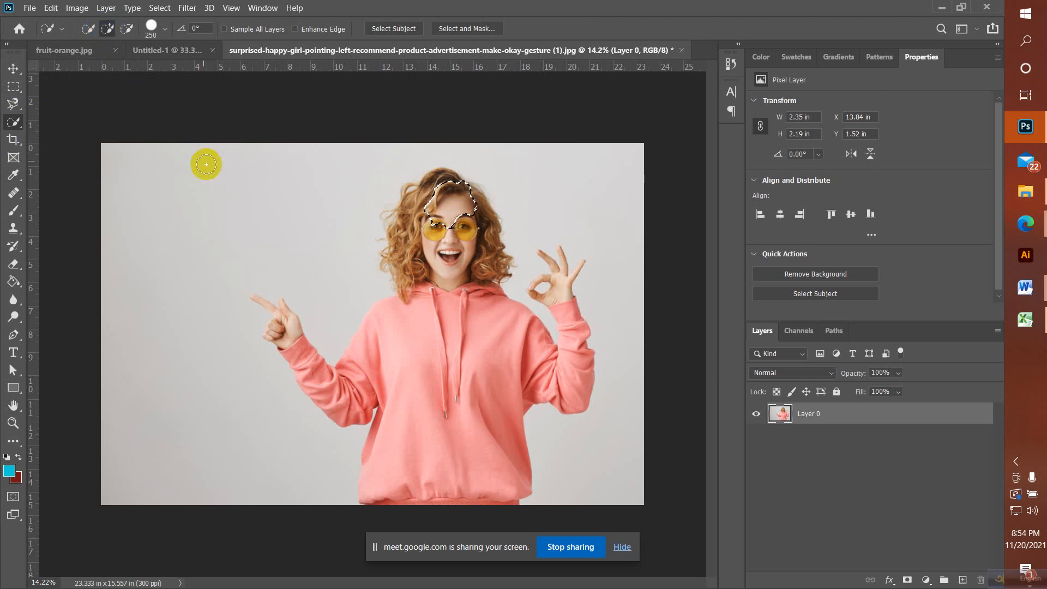
mouse_move(196, 175)
left_mouse_down()
mouse_move(176, 229)
mouse_move(186, 261)
mouse_move(213, 216)
mouse_move(208, 256)
left_mouse_up()
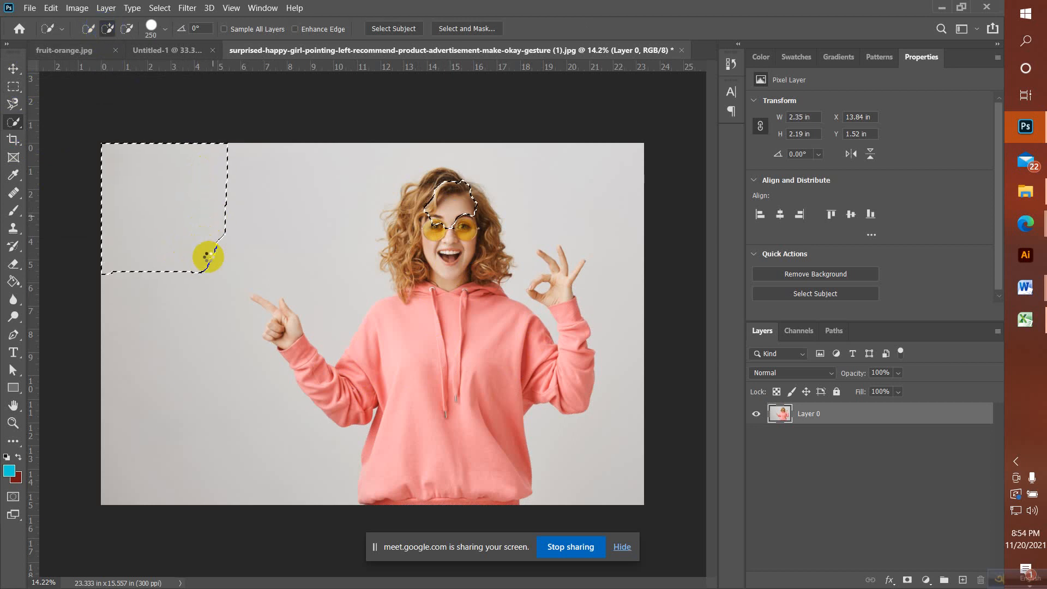
left_click(125, 30)
mouse_move(233, 164)
left_mouse_down()
mouse_move(202, 196)
mouse_move(203, 226)
mouse_move(186, 216)
mouse_move(199, 257)
mouse_move(173, 239)
mouse_move(209, 217)
mouse_move(205, 199)
mouse_move(138, 229)
mouse_move(175, 200)
mouse_move(183, 177)
mouse_move(155, 217)
left_mouse_up()
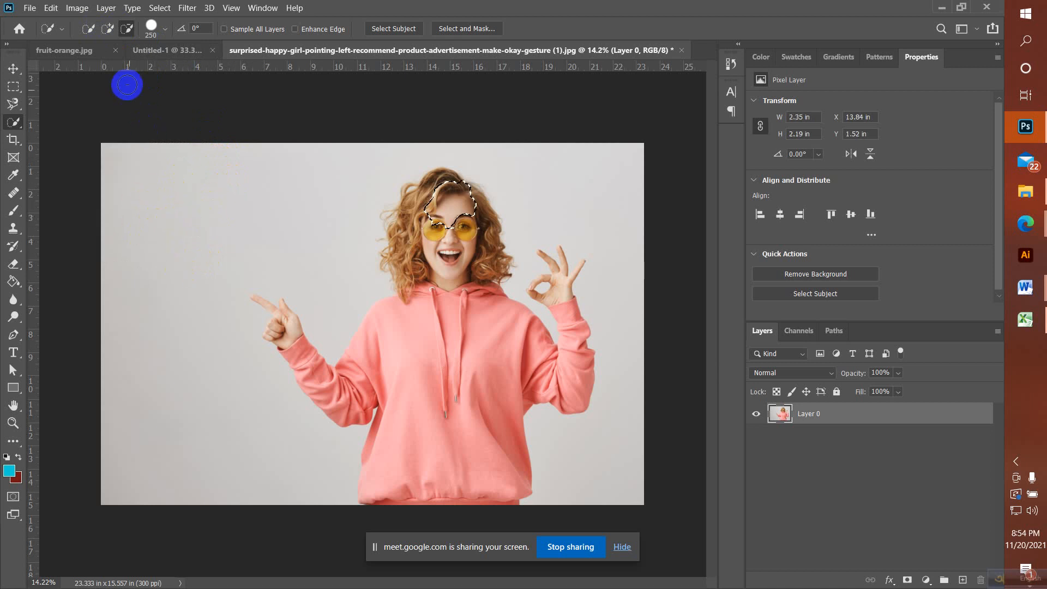
Step: Extend the selection over the girl's whole head and hair, and subtract one lens of her sunglasses
left_click(108, 28)
mouse_move(397, 224)
left_mouse_down()
mouse_move(434, 212)
mouse_move(413, 234)
mouse_move(467, 250)
mouse_move(459, 216)
mouse_move(410, 247)
mouse_move(403, 278)
mouse_move(456, 276)
mouse_move(438, 225)
left_mouse_up()
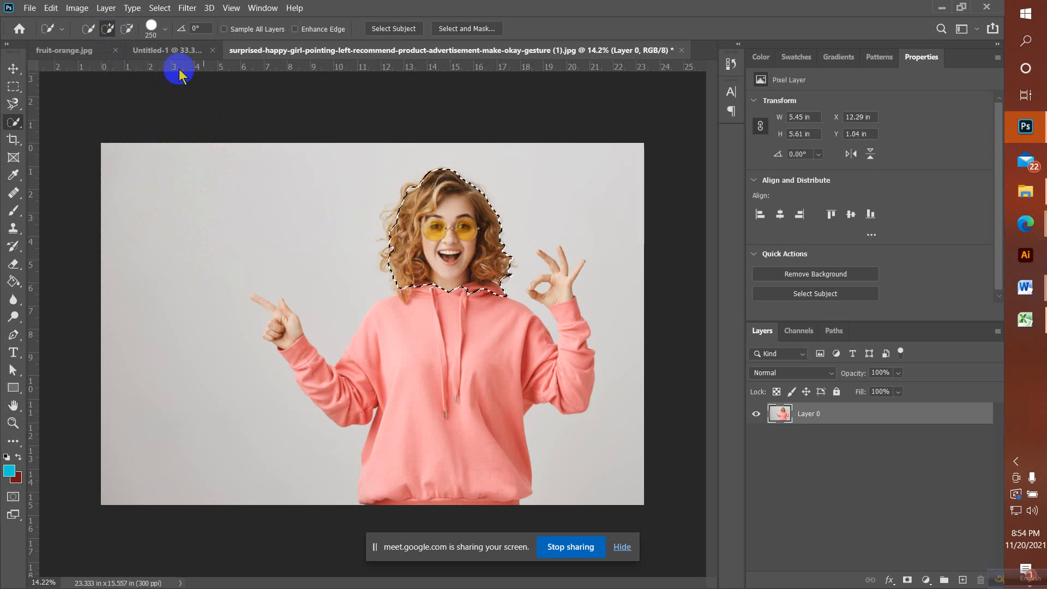
left_click(127, 29)
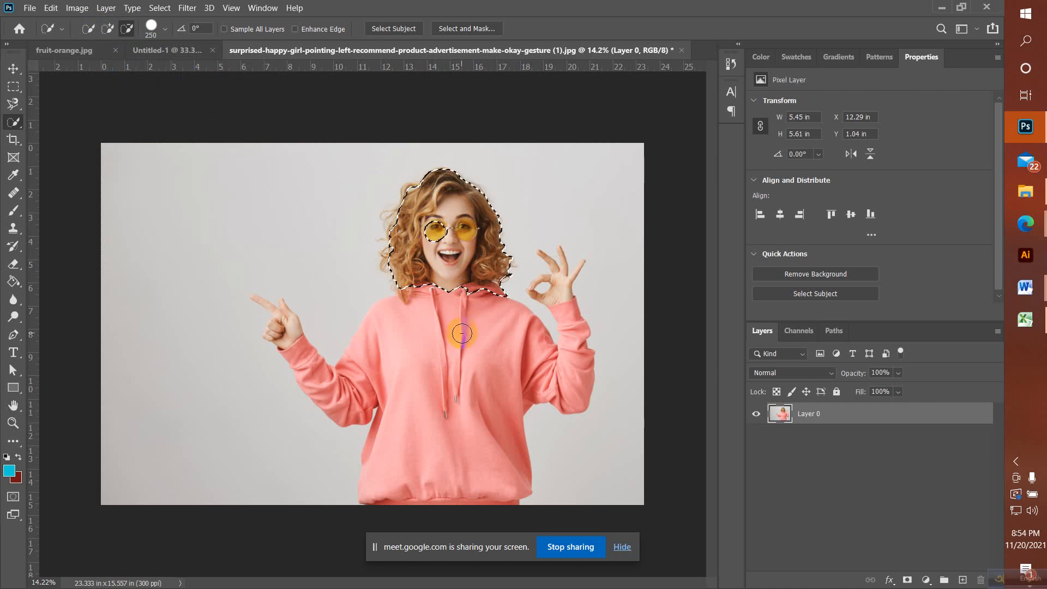
Step: Clear the selection and reselect the girl's hair, face, hoodie and arms with the Quick Selection tool in add mode
left_click(13, 86)
left_click(84, 115)
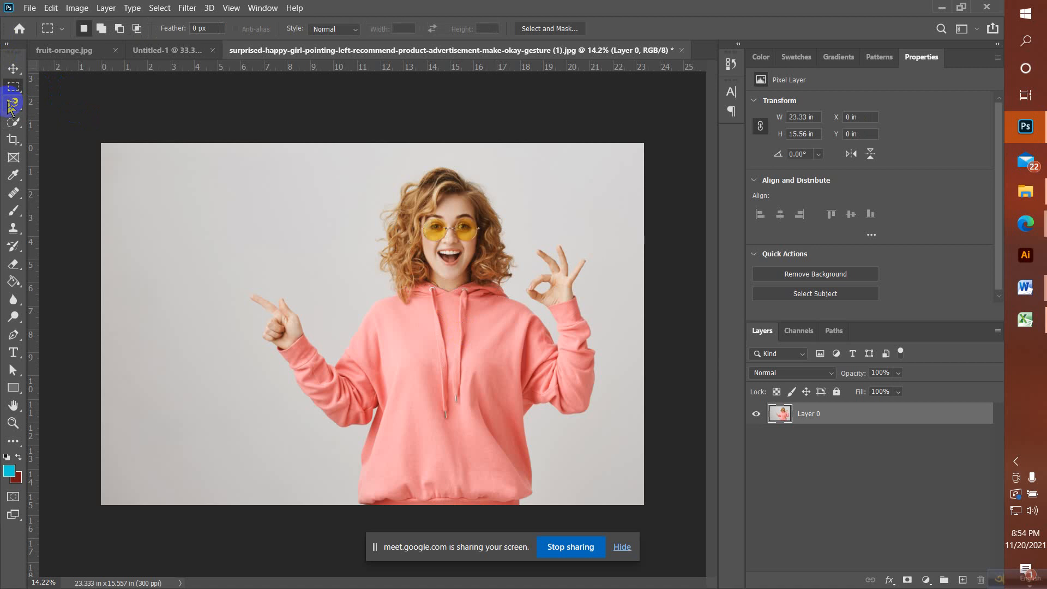
left_click(13, 121)
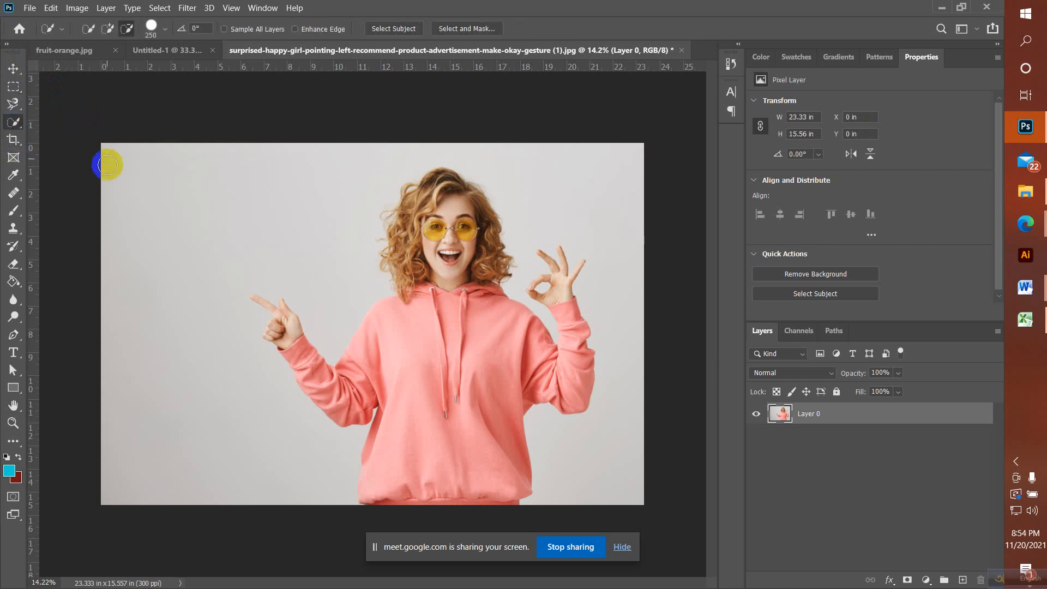
left_click(107, 28)
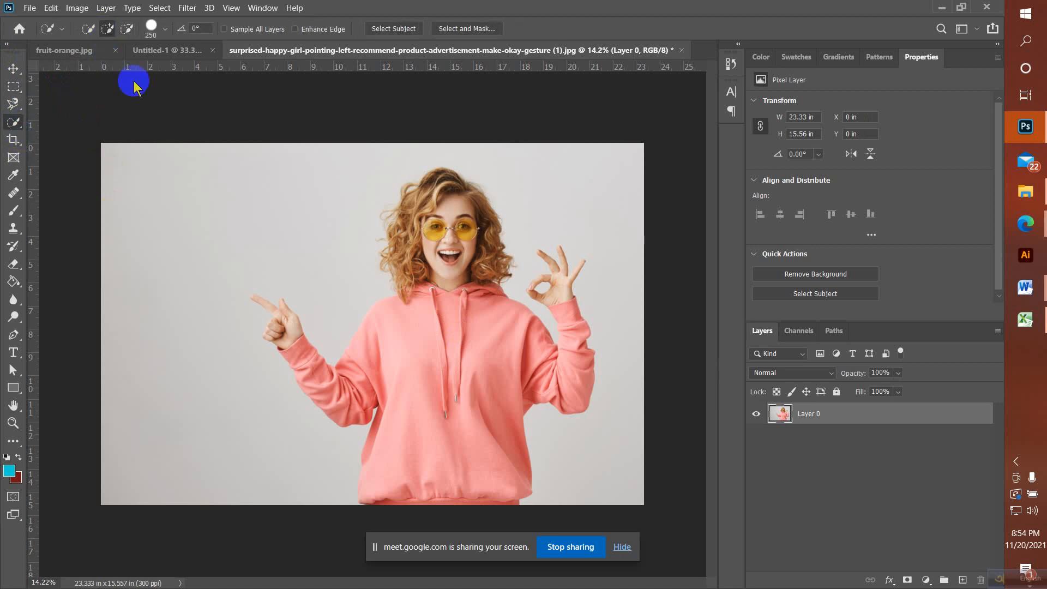
mouse_move(418, 244)
left_mouse_down()
mouse_move(450, 217)
mouse_move(445, 200)
mouse_move(456, 224)
mouse_move(426, 272)
mouse_move(408, 226)
mouse_move(439, 268)
mouse_move(455, 227)
mouse_move(481, 230)
mouse_move(485, 261)
mouse_move(459, 353)
mouse_move(436, 291)
mouse_move(424, 378)
mouse_move(327, 382)
mouse_move(277, 322)
mouse_move(283, 342)
mouse_move(392, 406)
mouse_move(468, 385)
mouse_move(568, 381)
mouse_move(559, 295)
mouse_move(570, 376)
mouse_move(470, 395)
mouse_move(451, 454)
mouse_move(414, 493)
mouse_move(440, 385)
left_mouse_up()
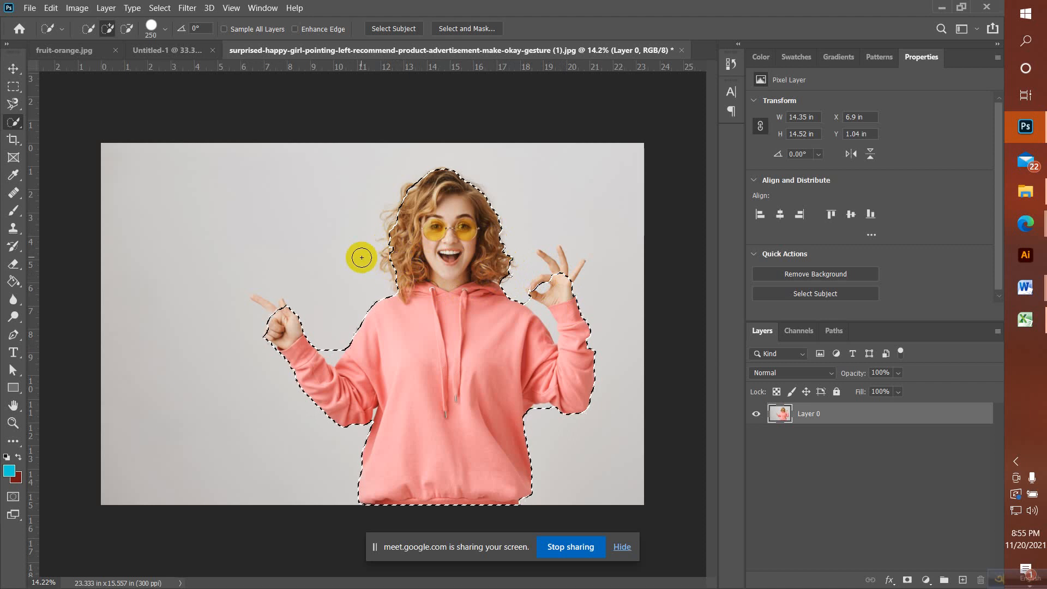
left_click_drag(361, 257, 426, 242)
Step: Add a layer mask from the girl's new selection and open it in Select and Mask
scroll(461, 273, "down", 3)
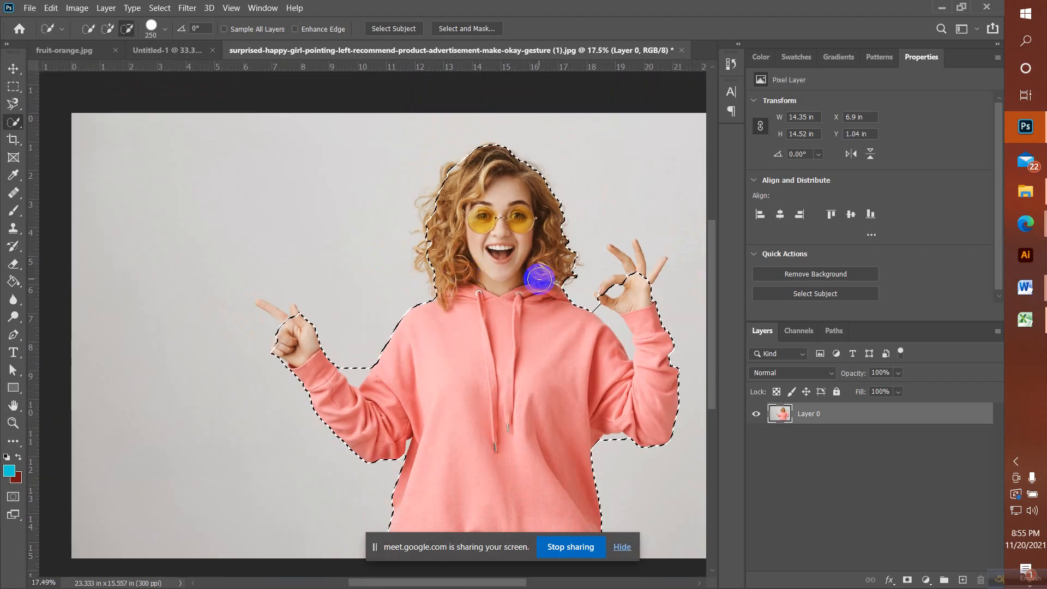
scroll(540, 275, "down", 1)
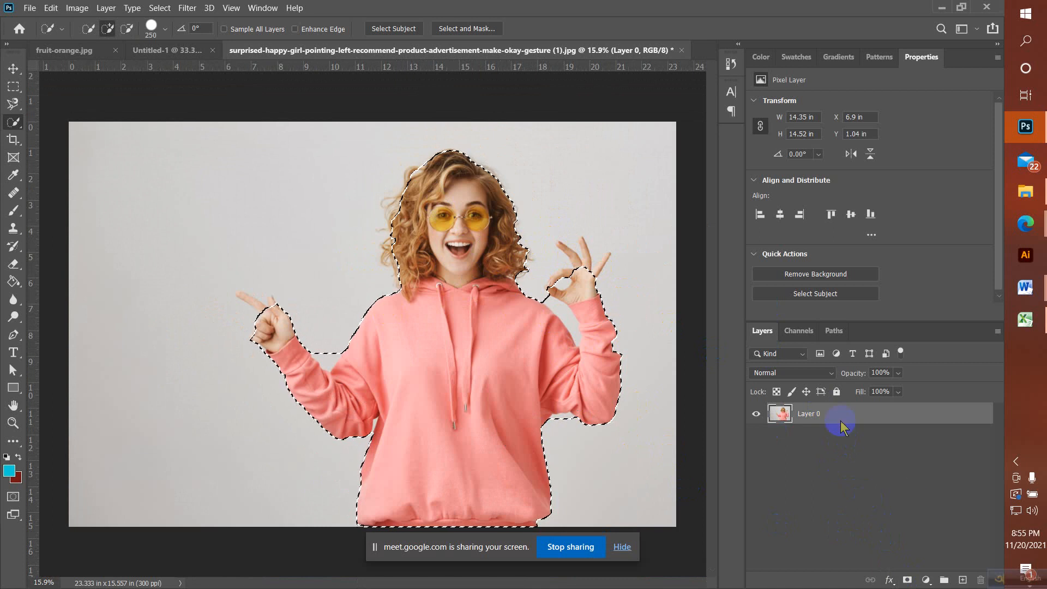
left_click(906, 580)
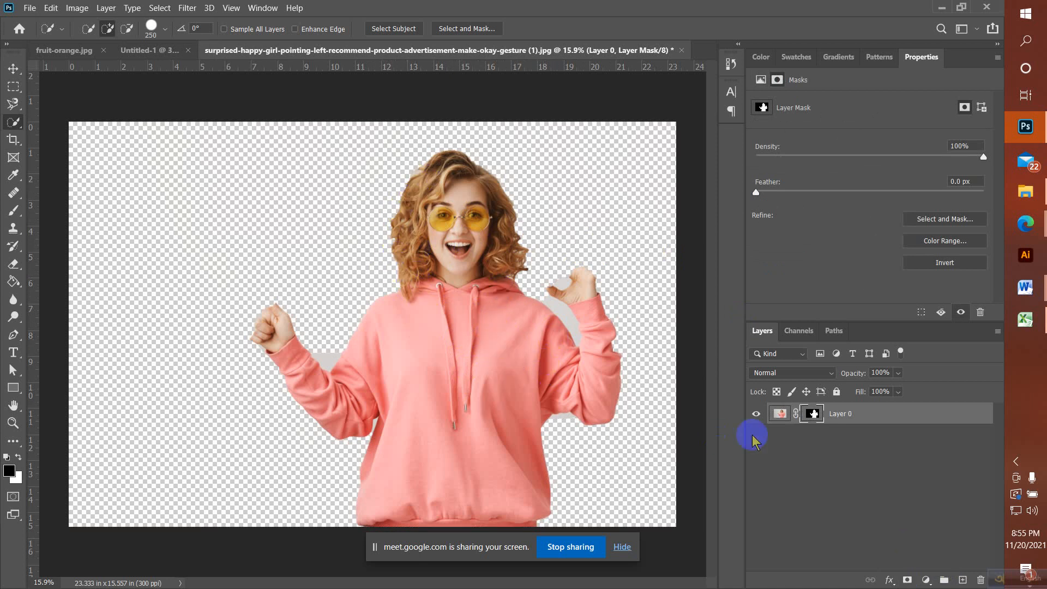
left_click(943, 221)
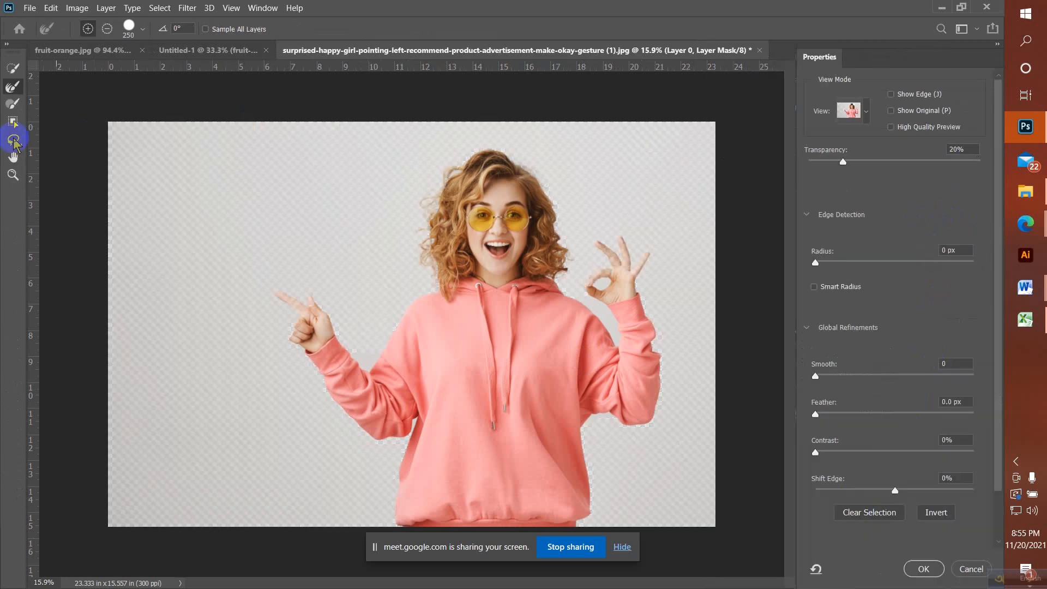
Step: Brush along the outer curls of the girl's hair with the Refine Edge Brush and apply the refined mask
left_click(13, 89)
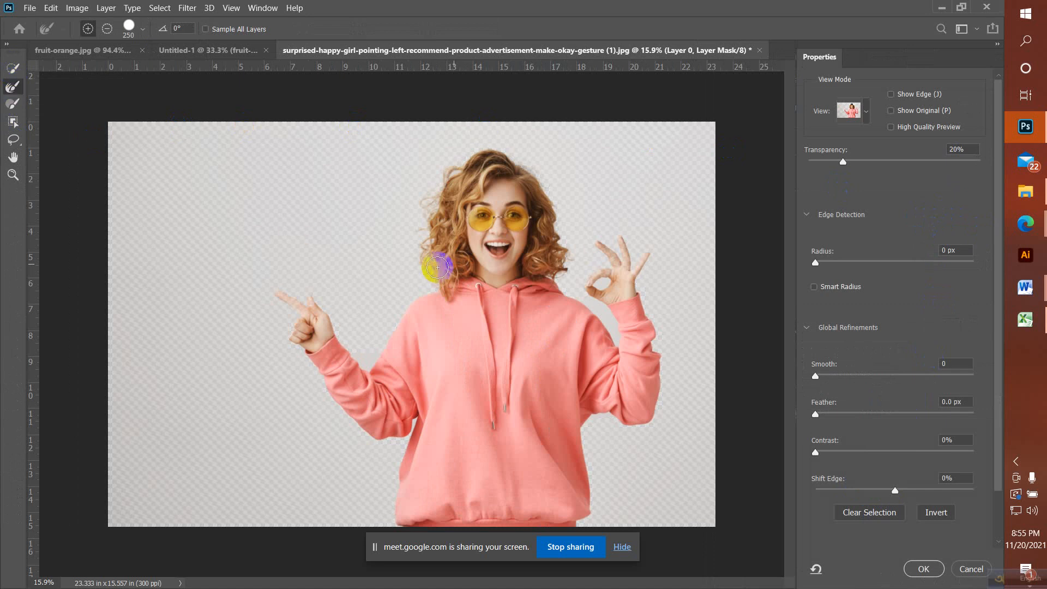
mouse_move(434, 200)
left_mouse_down()
mouse_move(428, 182)
mouse_move(460, 164)
mouse_move(519, 177)
mouse_move(550, 218)
mouse_move(558, 273)
mouse_move(549, 281)
mouse_move(535, 181)
mouse_move(464, 159)
mouse_move(429, 213)
mouse_move(414, 211)
mouse_move(434, 301)
mouse_move(413, 182)
mouse_move(453, 174)
left_mouse_up()
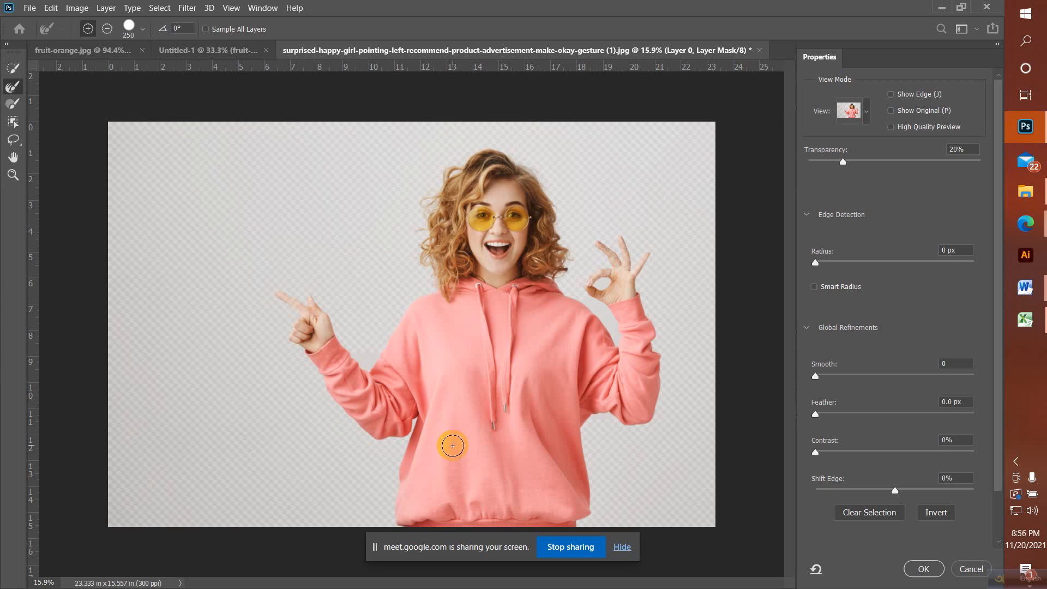
left_click_drag(453, 445, 468, 444)
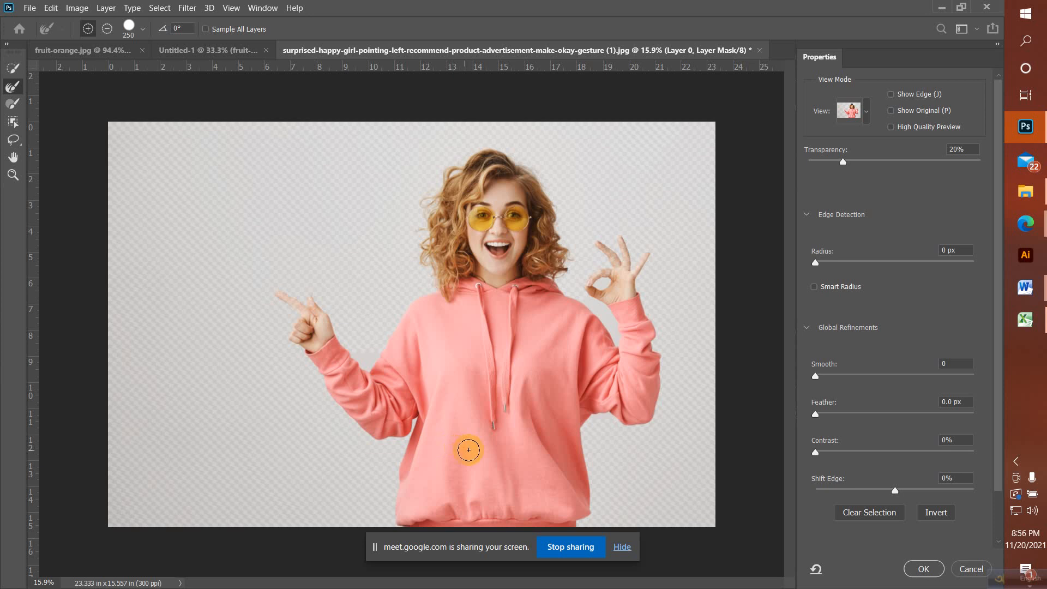
left_click(922, 569)
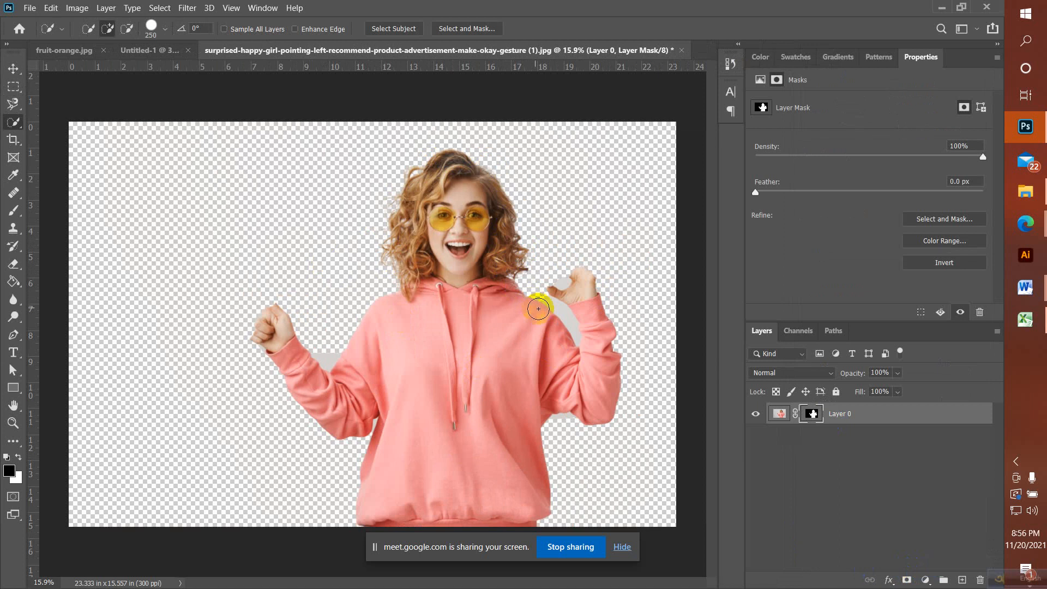
Step: Reopen the girl's layer mask in Select and Mask, brush over both hands with the Refine Edge Brush, and apply it
left_click(957, 224)
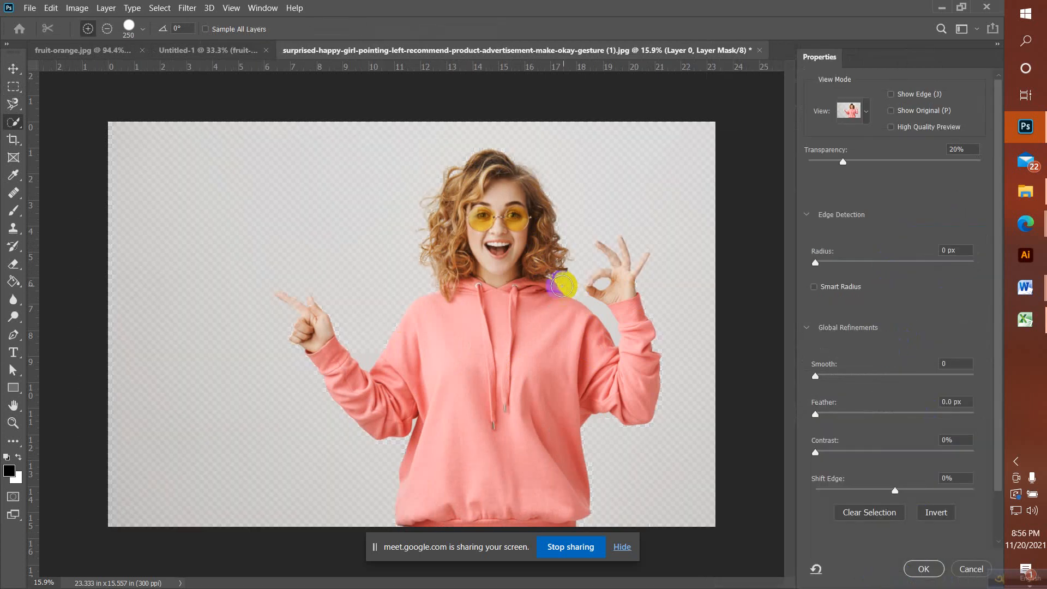
left_click(12, 87)
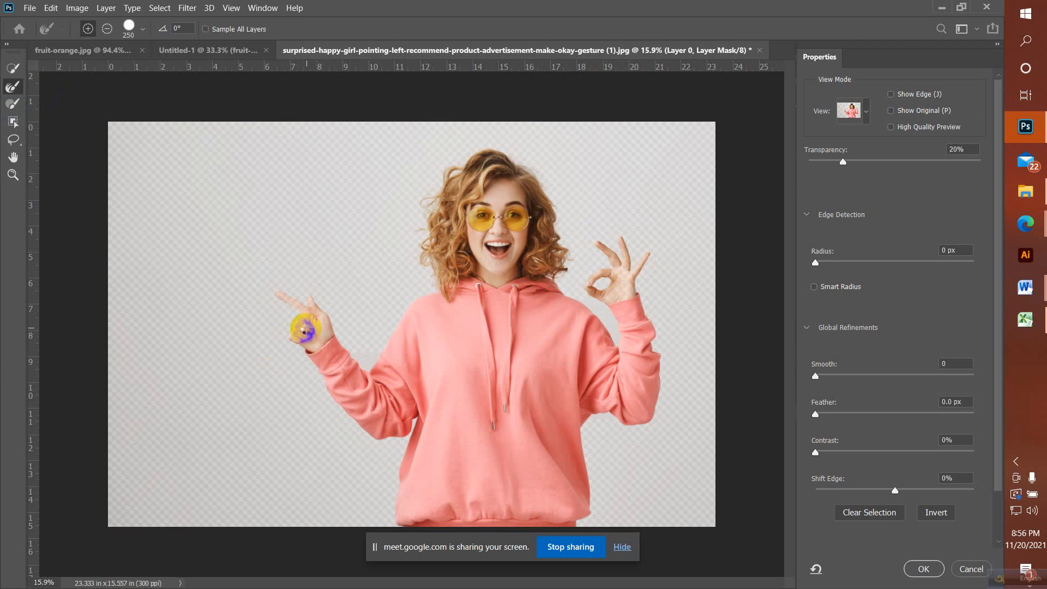
mouse_move(298, 335)
left_mouse_down()
mouse_move(307, 304)
mouse_move(320, 313)
mouse_move(288, 310)
mouse_move(286, 297)
mouse_move(319, 324)
mouse_move(314, 337)
mouse_move(315, 303)
mouse_move(298, 320)
left_mouse_up()
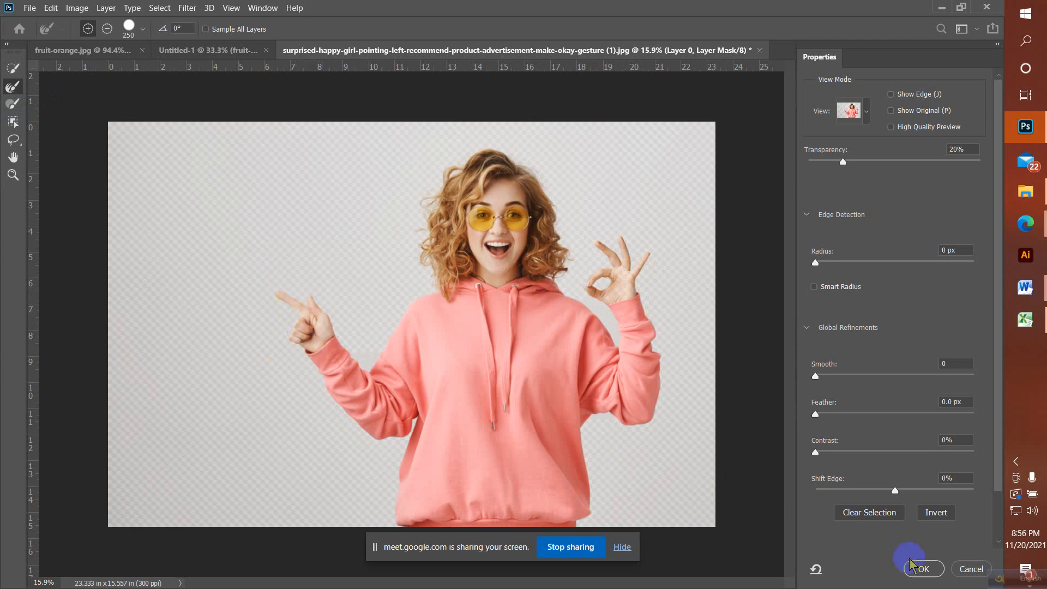
left_click(922, 570)
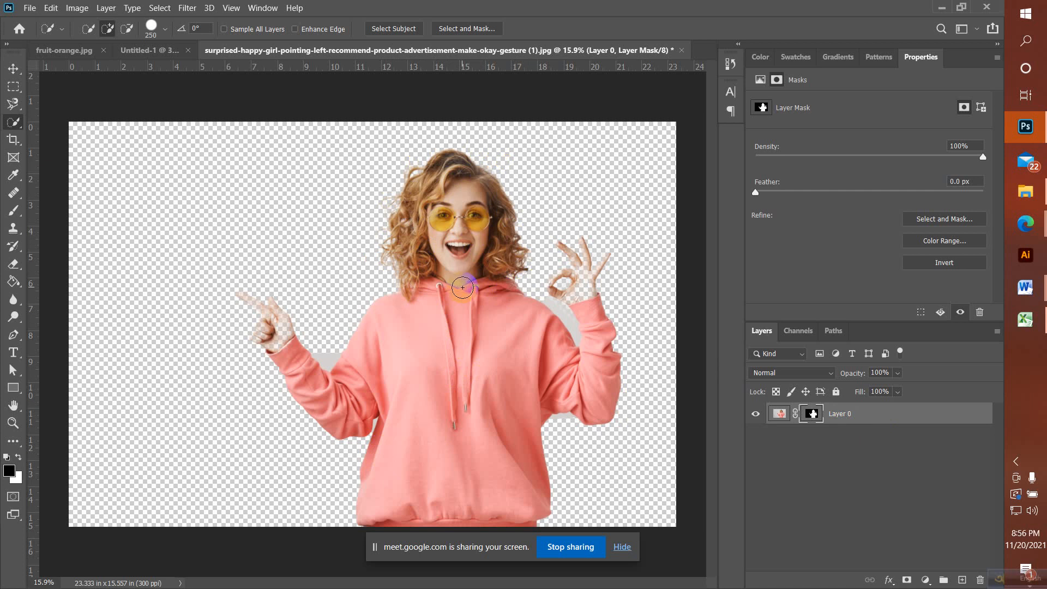
Step: Undo the layer mask and its refinements, and return to an active selection of the girl that includes the fingers of both hands
key("ctrl+z")
key("ctrl+z")
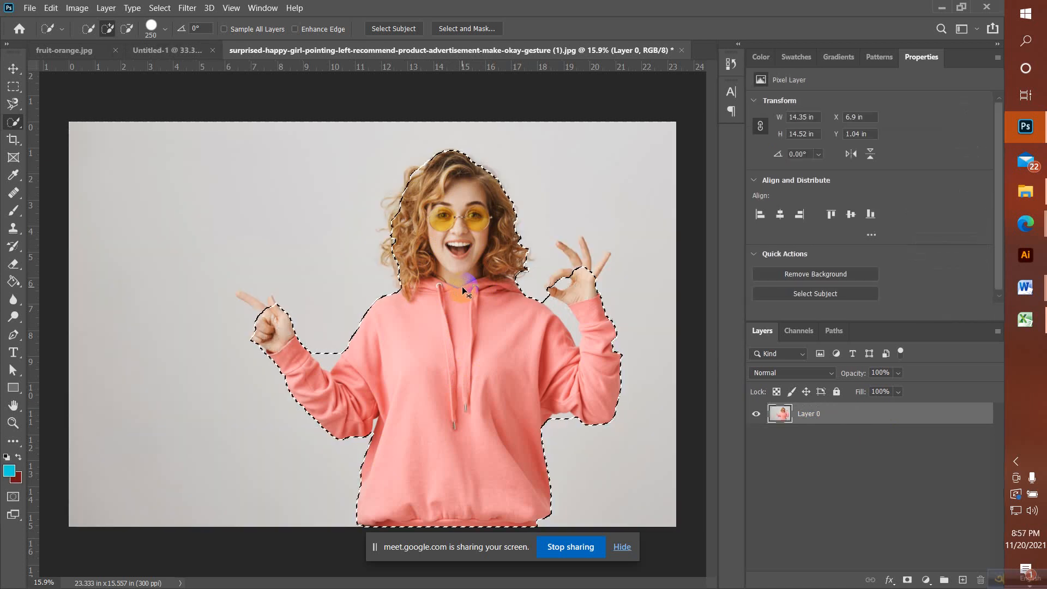
key("ctrl+z")
key("ctrl+z")
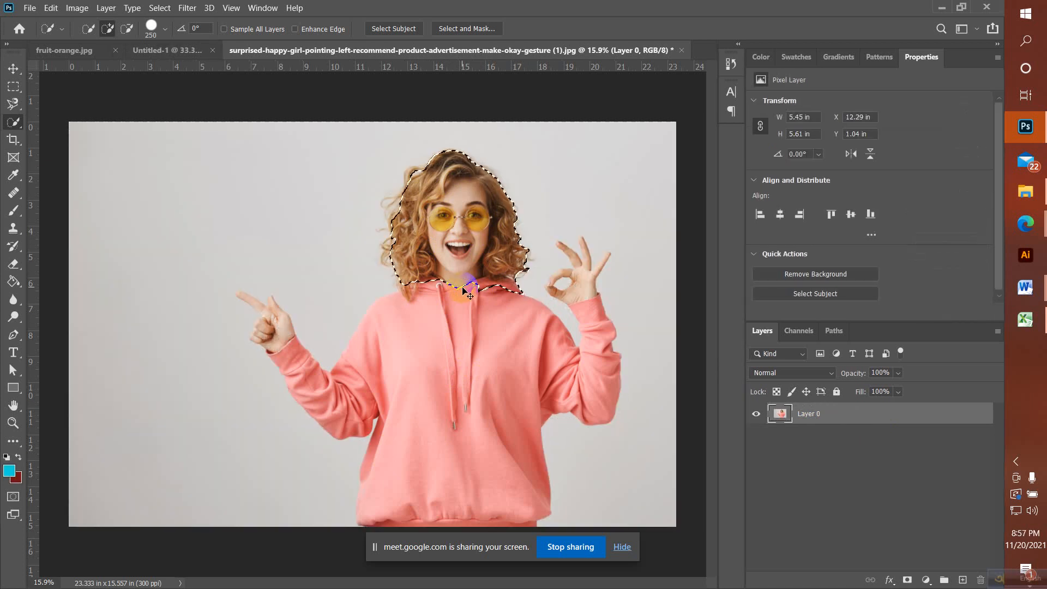
key("ctrl+shift+z")
key("ctrl+shift+z")
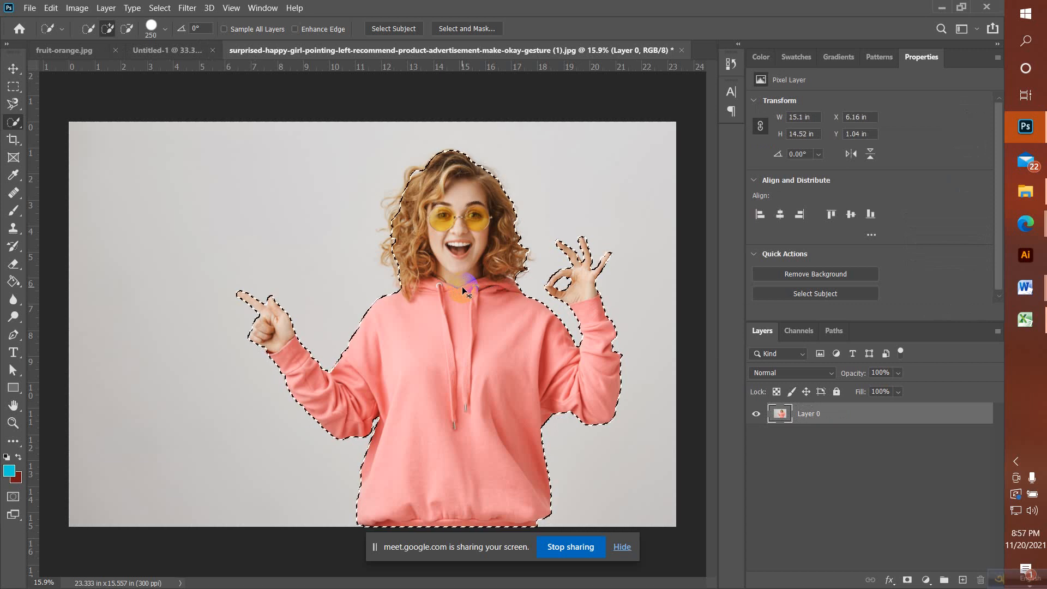
key("ctrl+shift+z")
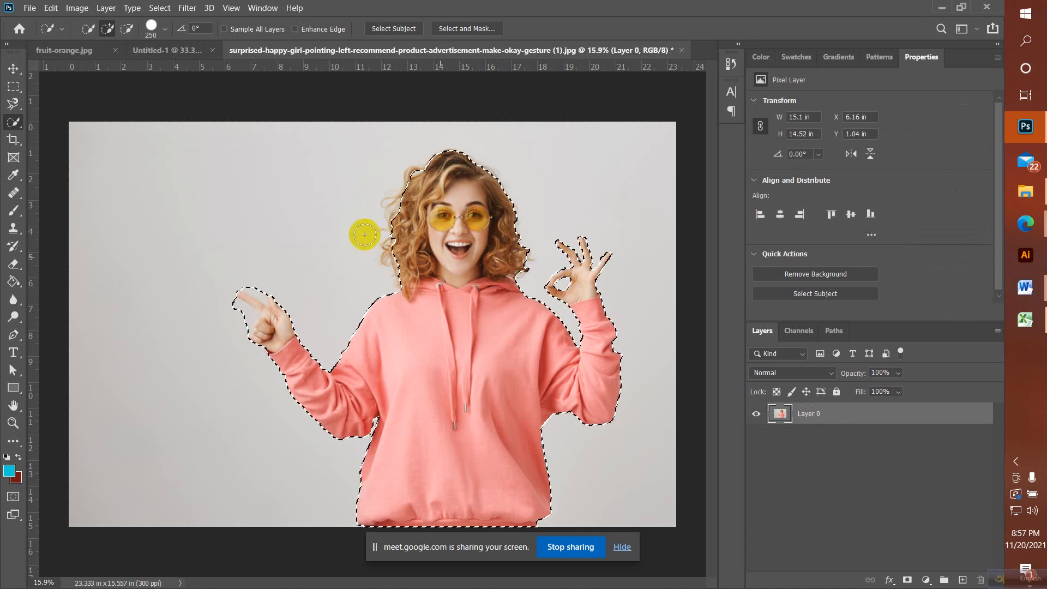
Step: Subtract the background around the pointing hand from the selection with the Quick Selection tool, and reduce its brush size to 100
left_click(125, 30)
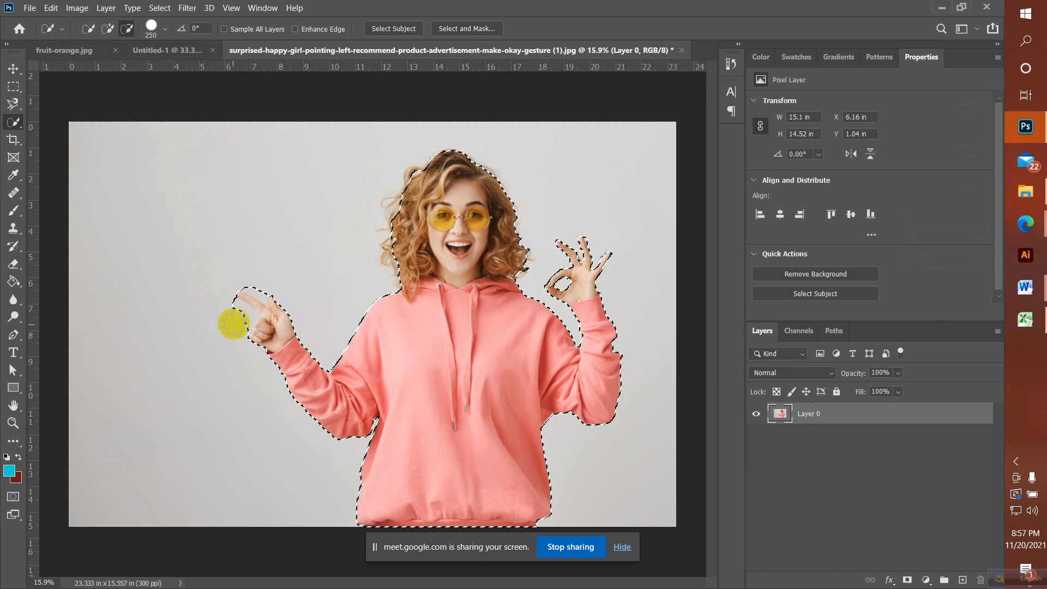
mouse_move(238, 317)
left_mouse_down()
mouse_move(250, 285)
mouse_move(259, 285)
left_mouse_up()
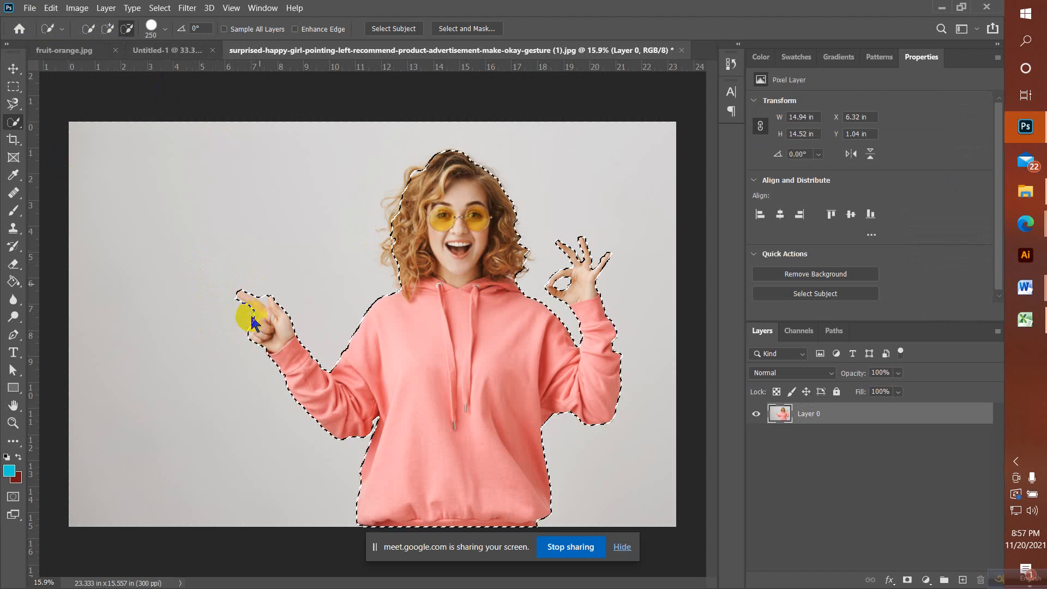
left_click_drag(253, 322, 249, 317)
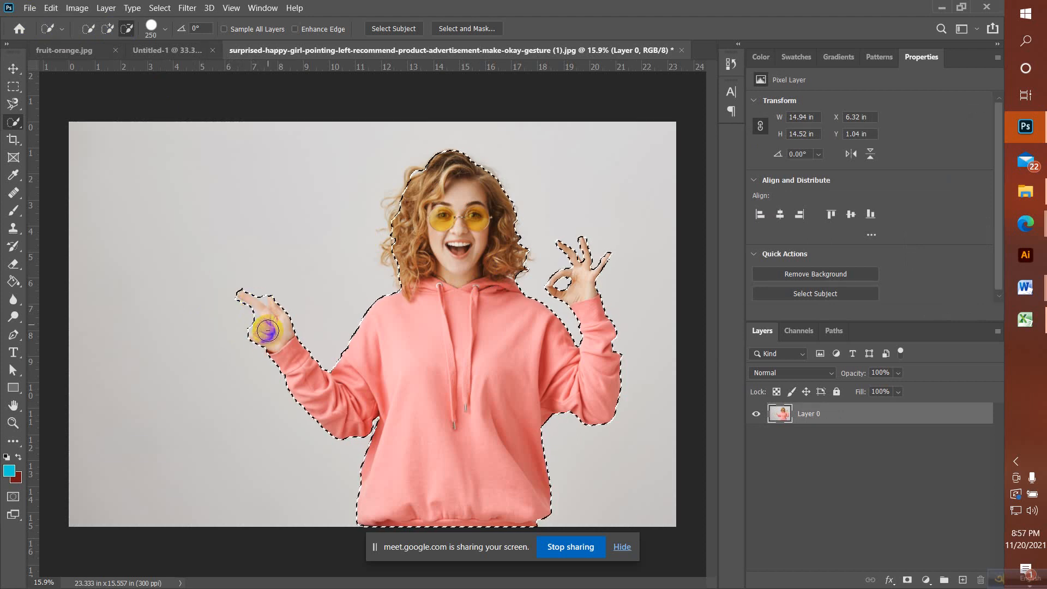
scroll(263, 334, "up", 3)
scroll(265, 337, "up", 4)
key("bracketleft")
key("bracketleft")
key("bracketleft")
key("bracketleft")
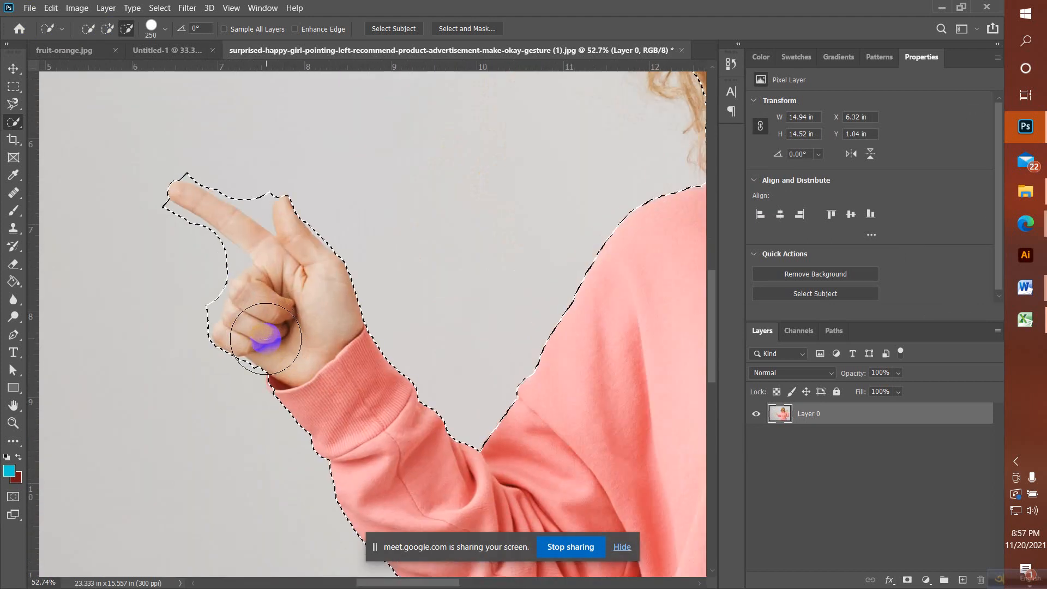
left_click(265, 337)
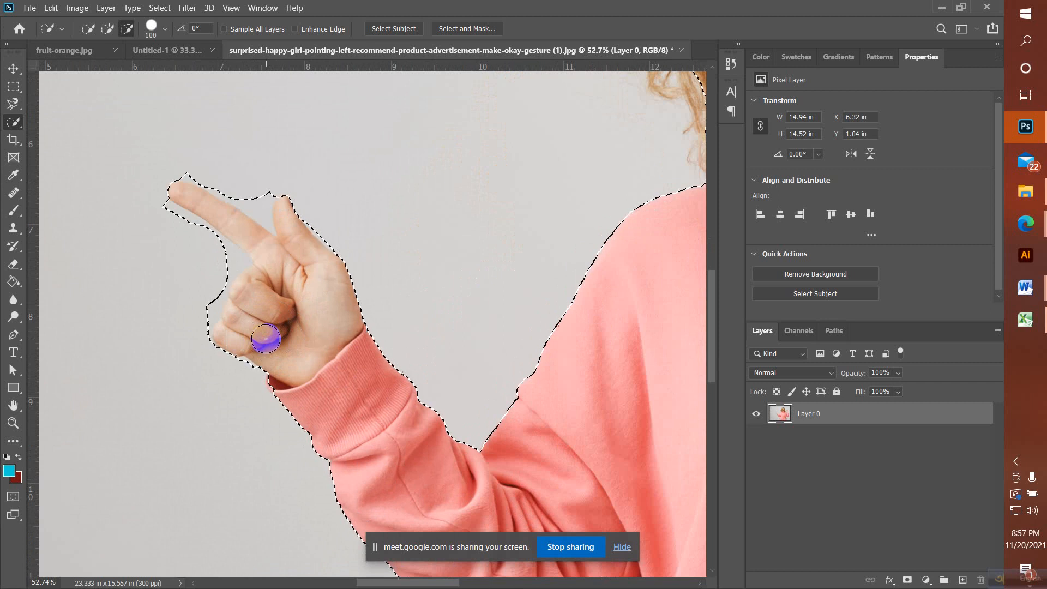
key("bracketleft")
mouse_move(190, 240)
left_mouse_down()
mouse_move(218, 255)
mouse_move(191, 316)
left_mouse_up()
scroll(307, 345, "down", 5)
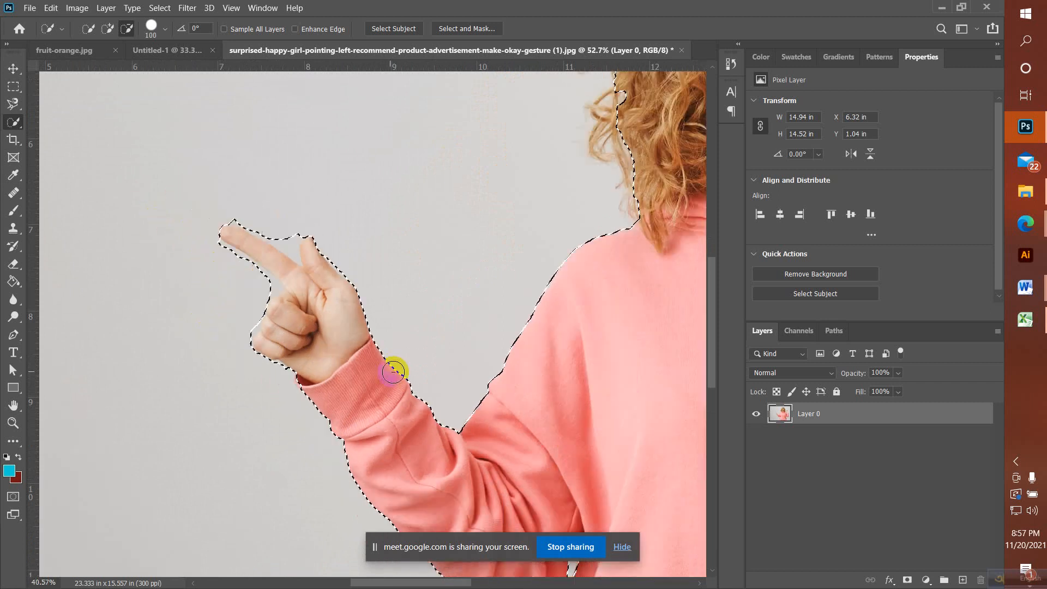
scroll(582, 382, "down", 1)
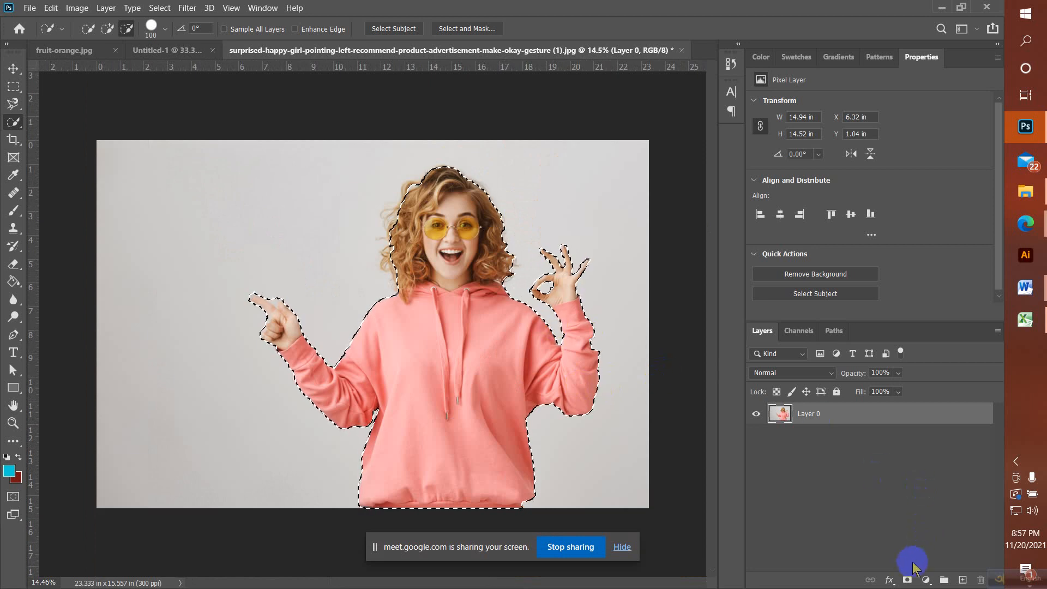
Step: Add a layer mask from the selection, refine the girl's outer curls with the Refine Edge Brush in Select and Mask, and apply it
left_click(908, 579)
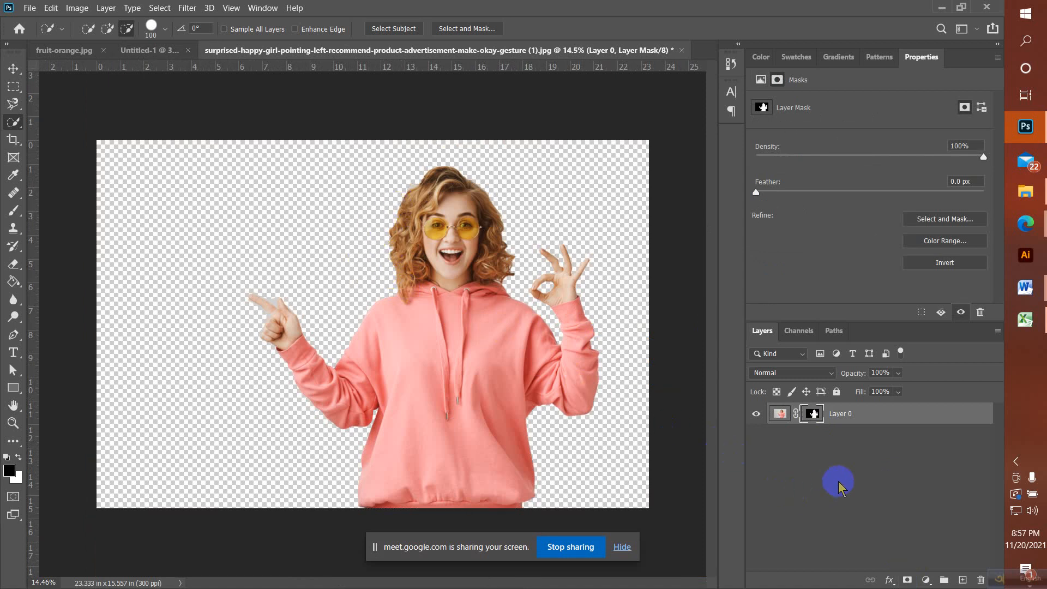
left_click(943, 219)
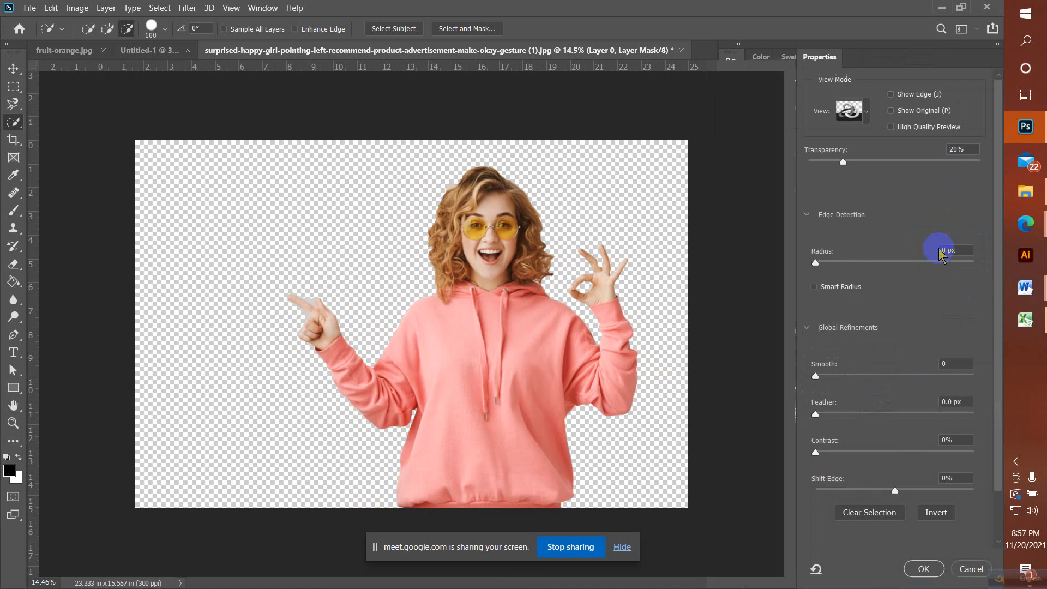
left_click(15, 88)
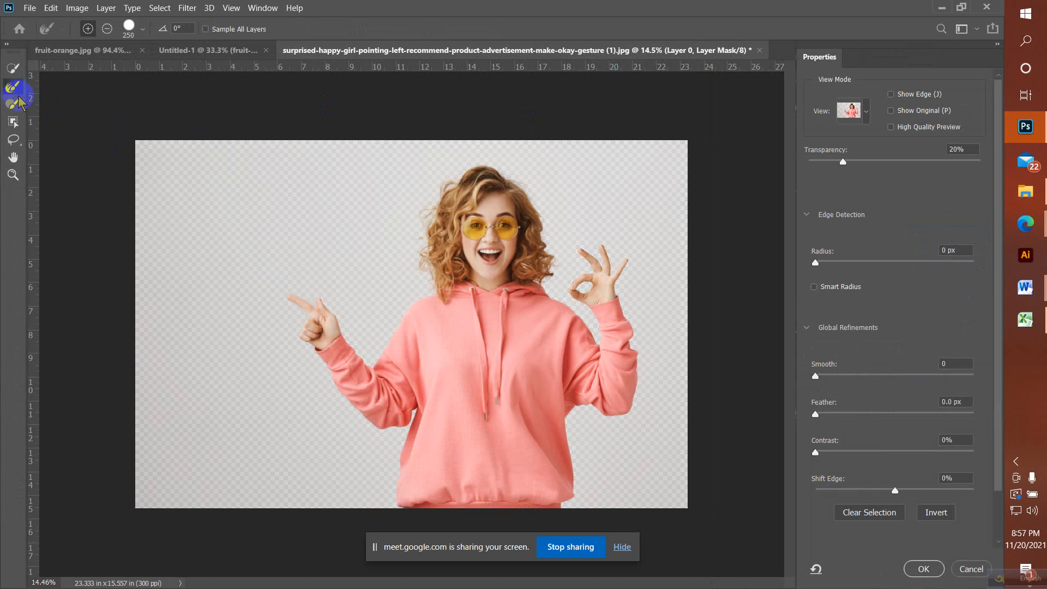
mouse_move(425, 279)
left_mouse_down()
mouse_move(427, 244)
mouse_move(415, 263)
mouse_move(450, 167)
mouse_move(438, 181)
mouse_move(490, 171)
mouse_move(551, 246)
mouse_move(549, 271)
mouse_move(534, 284)
mouse_move(434, 292)
mouse_move(411, 246)
left_mouse_up()
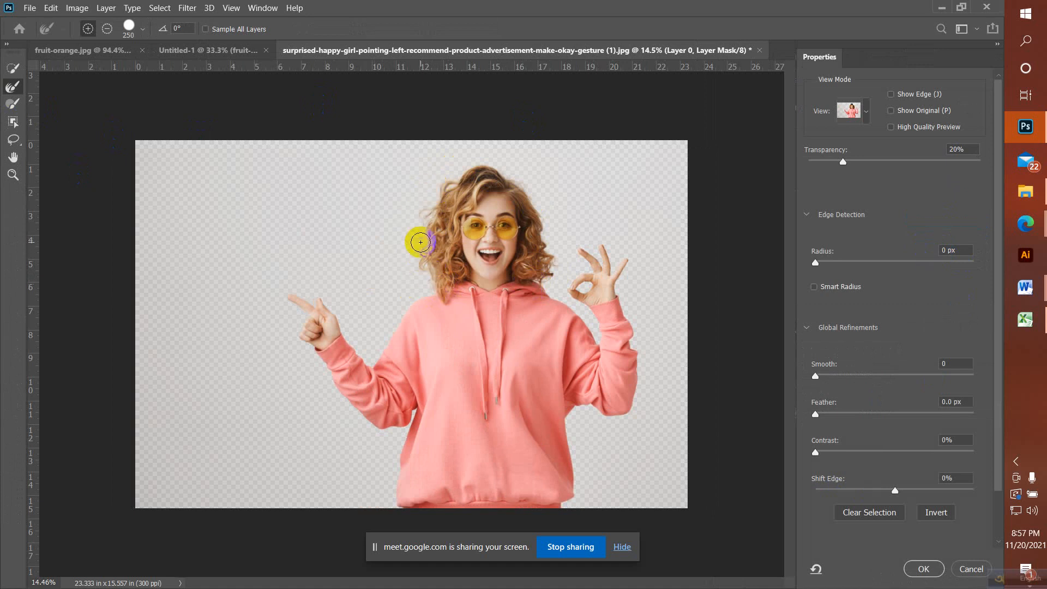
left_click(926, 569)
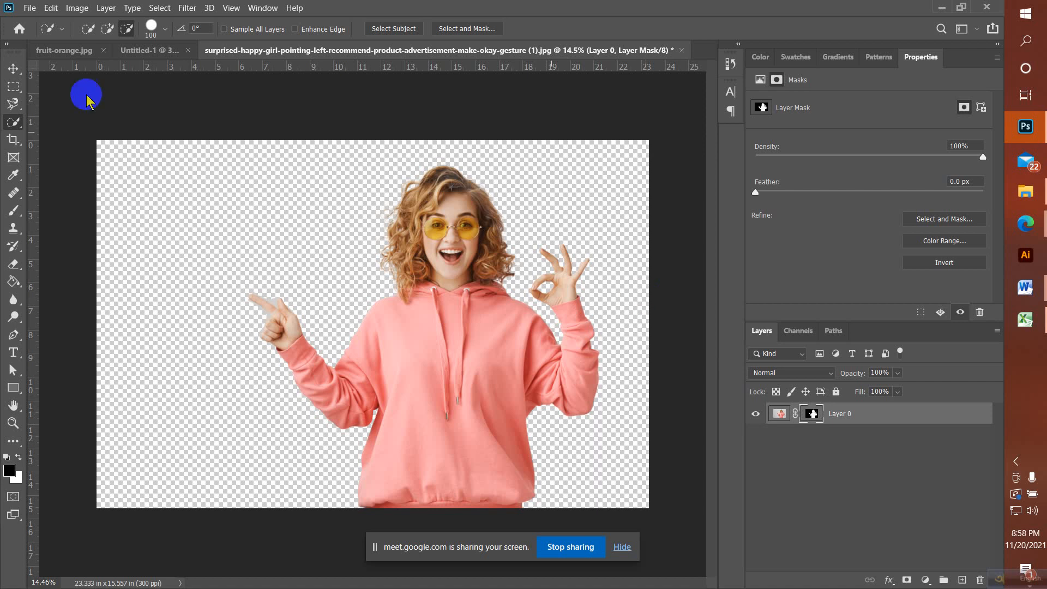
Step: Switch to fruit-orange.jpg and sample the whole orange's skin and the green leaf with the Magic Wand tool
left_click(68, 50)
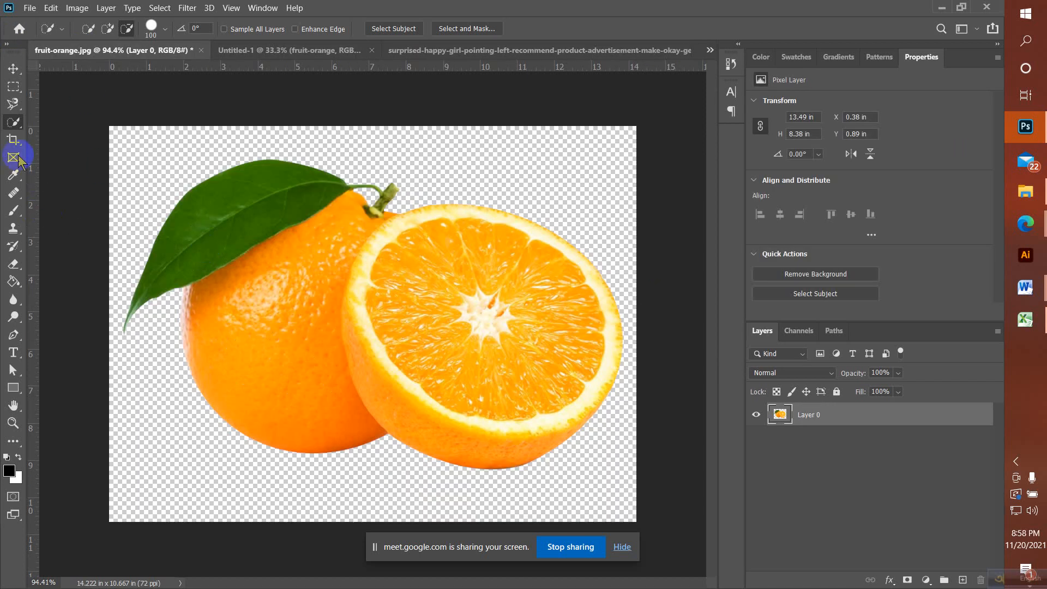
right_click(13, 123)
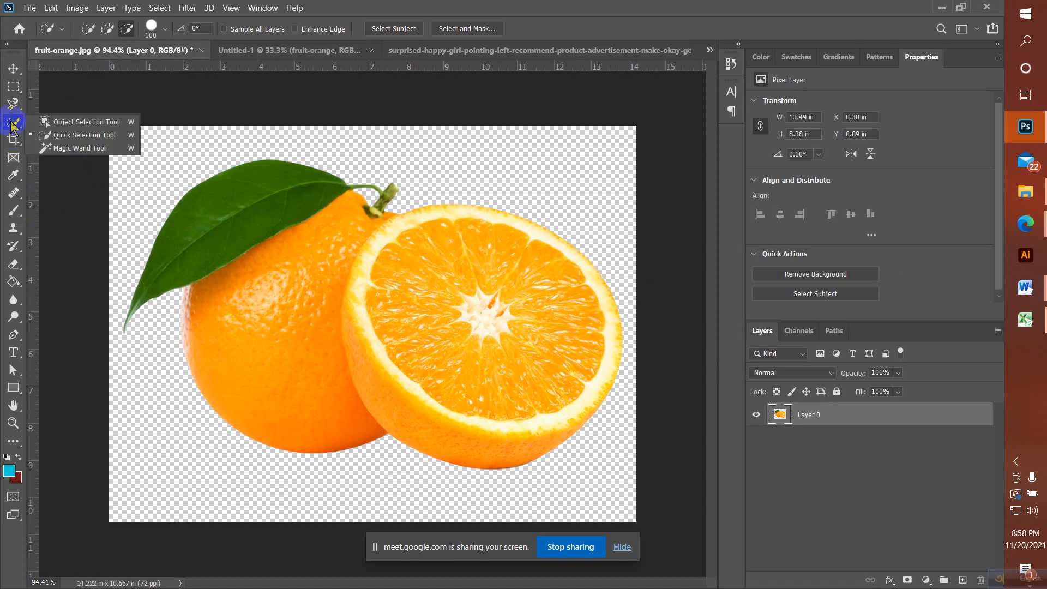
left_click(49, 148)
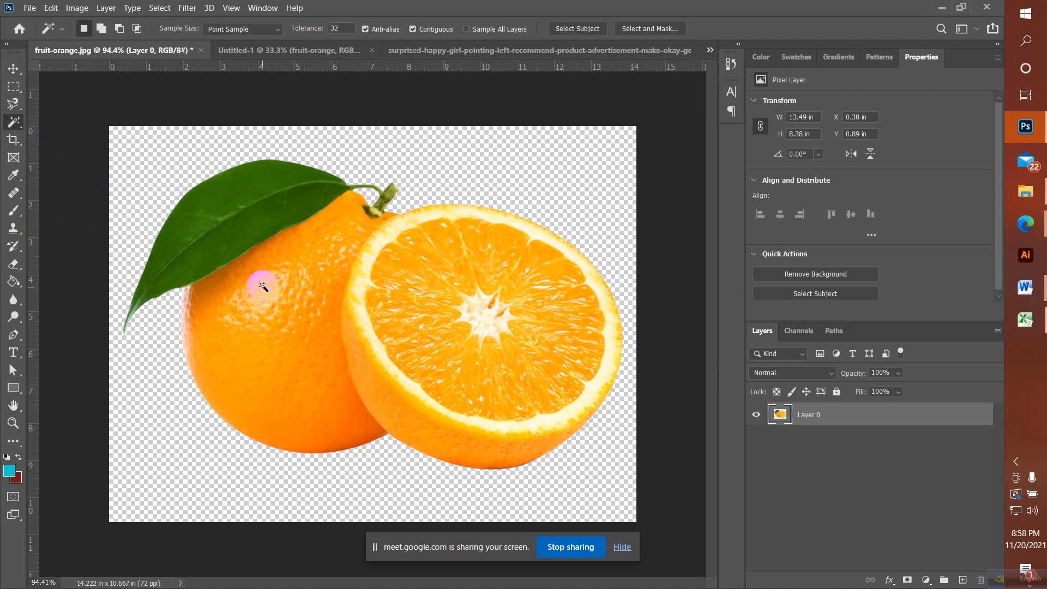
left_click(264, 257)
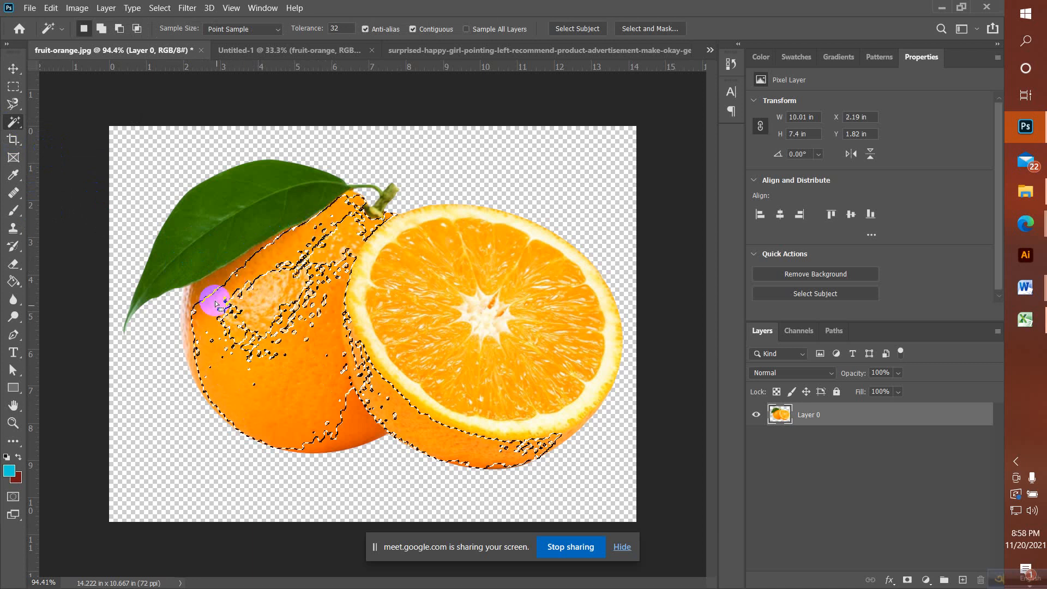
left_click(200, 279)
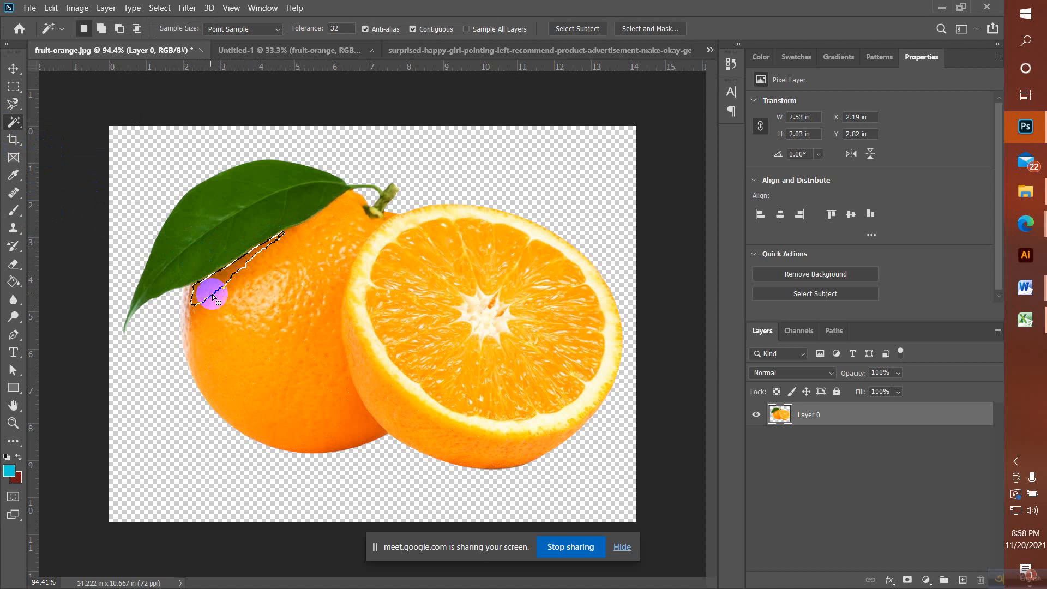
left_click(216, 250)
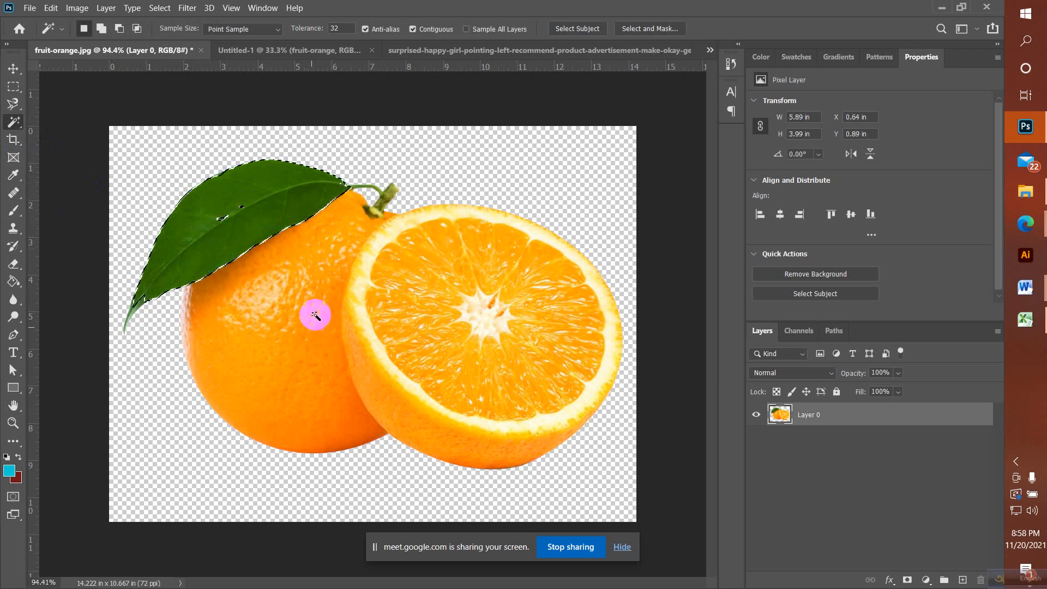
Step: Sample the stem base and several skin areas of the whole orange with the Magic Wand, and clear the selection
left_click(370, 218)
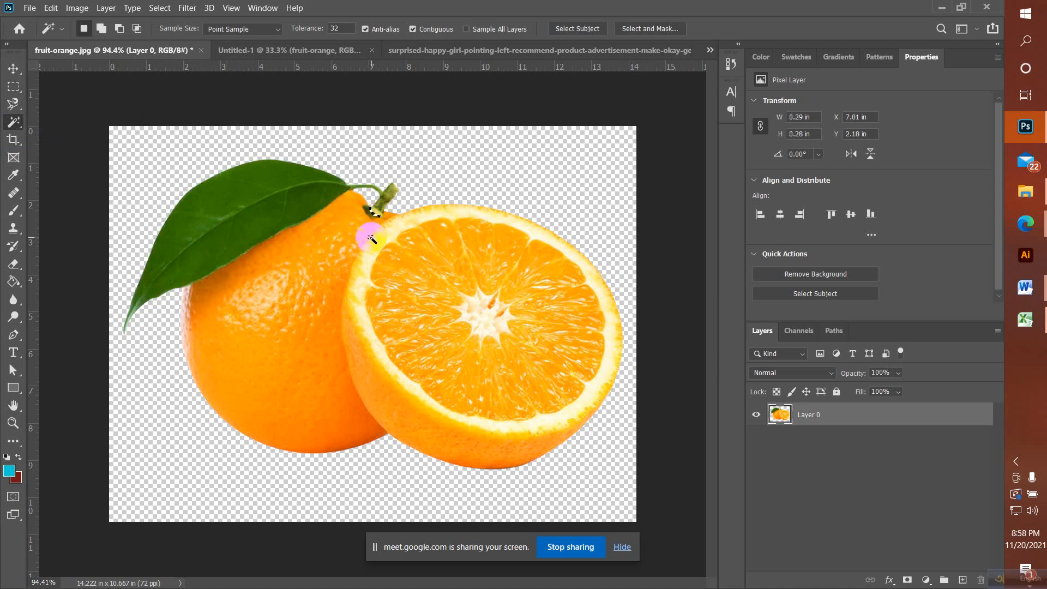
left_click(338, 281)
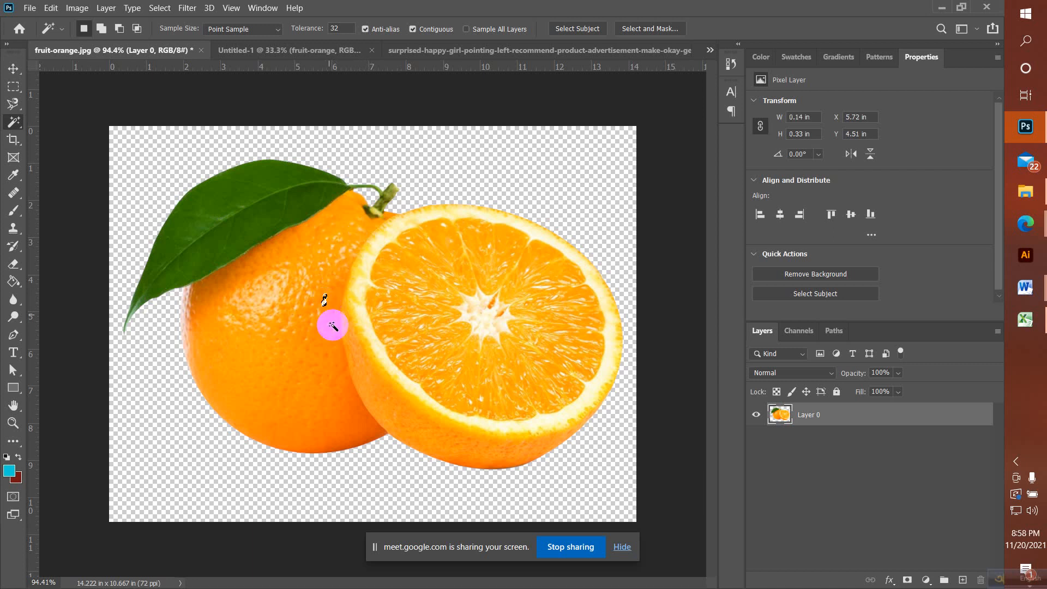
left_click(365, 441)
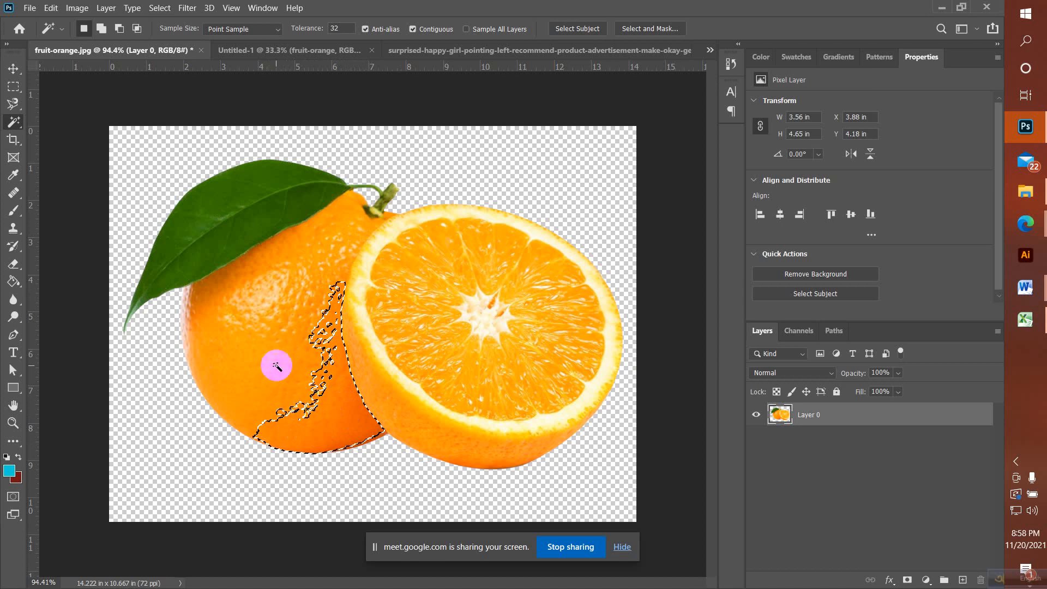
left_click(273, 384, "shift")
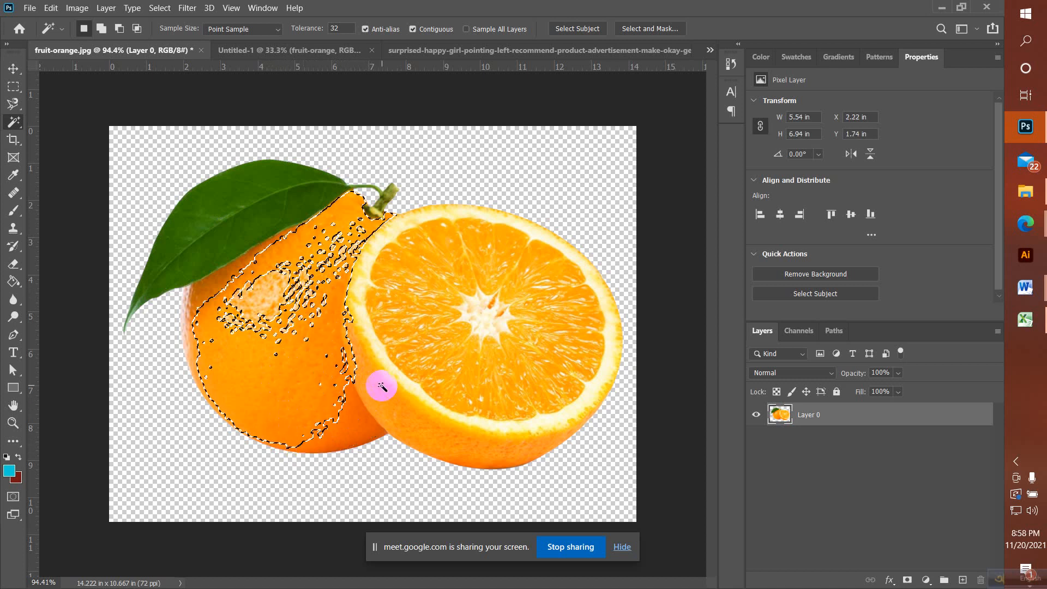
left_click(13, 86)
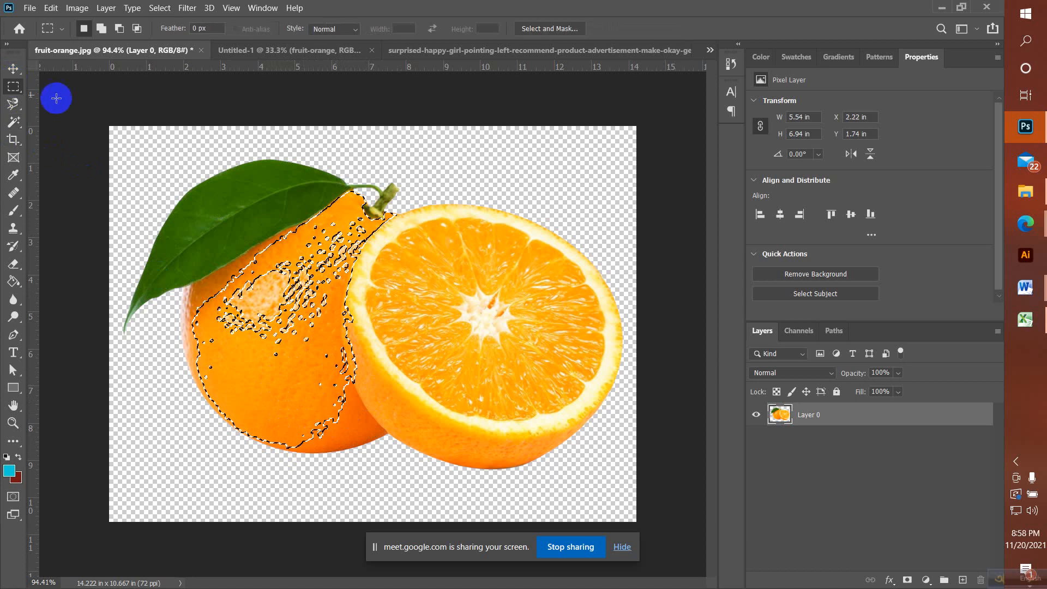
left_click(68, 101)
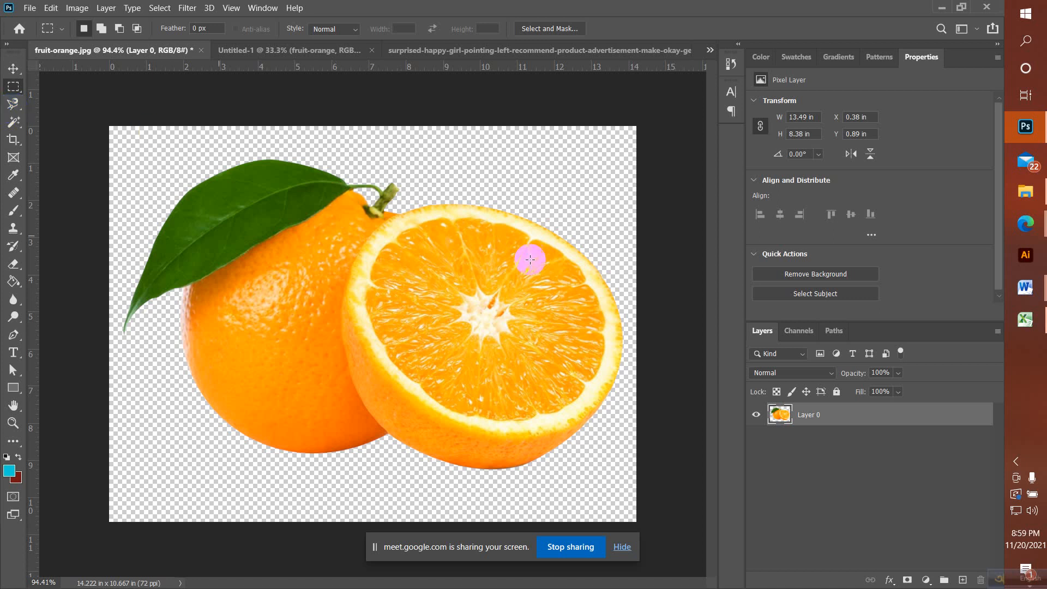
left_click(1016, 461)
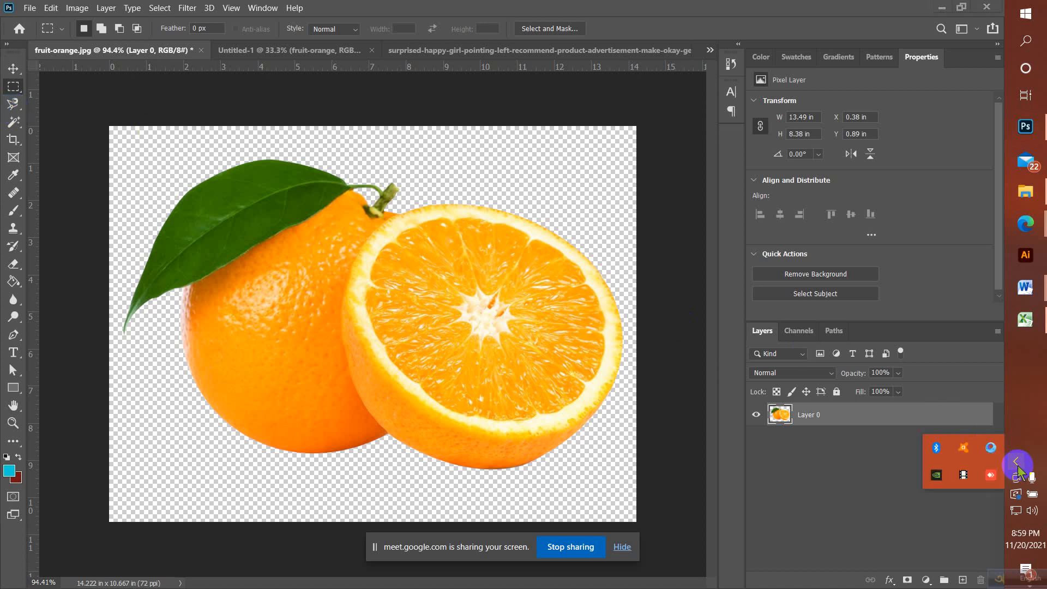
left_click(1019, 467)
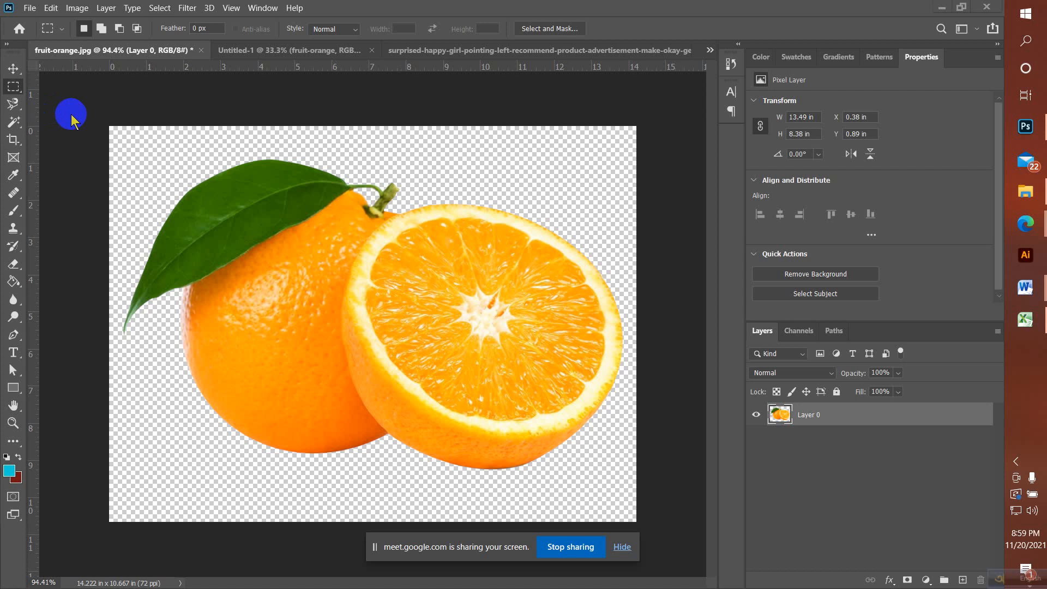
Step: Review the Lasso, Polygonal Lasso and Magnetic Lasso tool variants with the Magnetic Lasso active
left_click(19, 101)
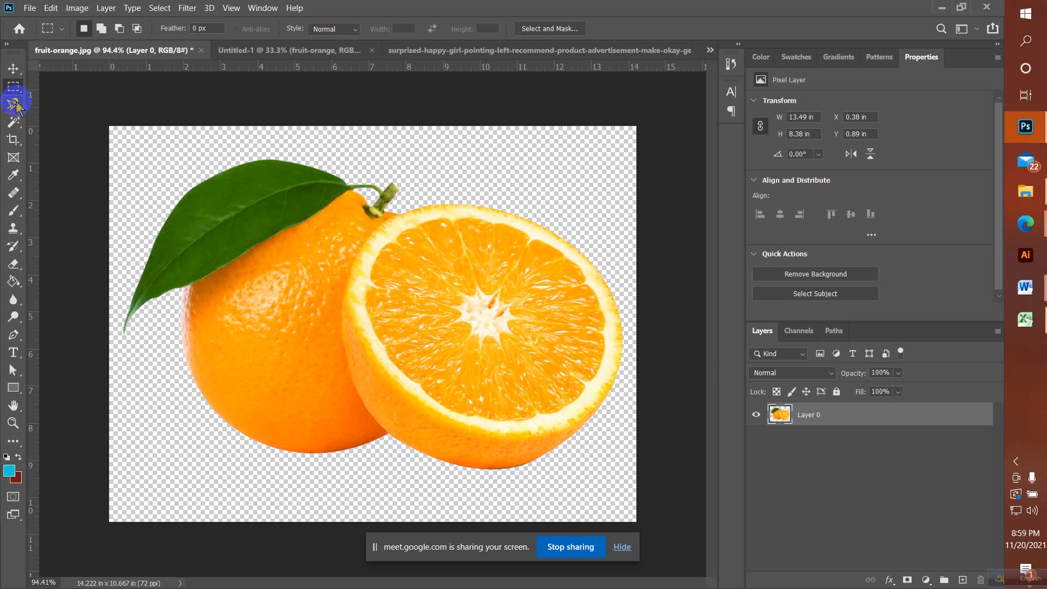
left_click(20, 105)
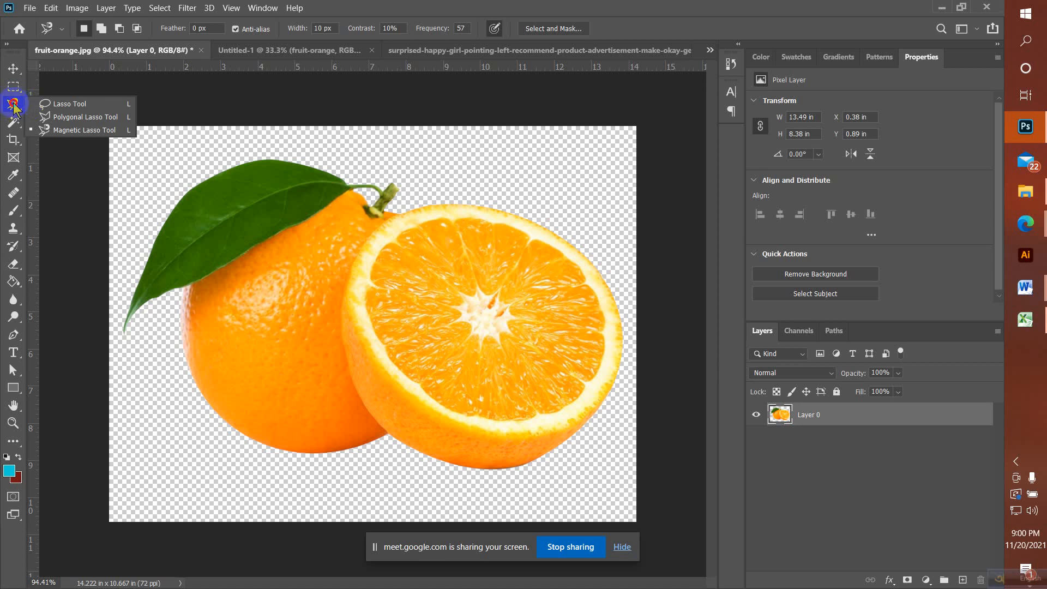
left_click(14, 105)
Step: Review the Object Selection, Quick Selection and Magic Wand tools, and finish with the Move tool active
left_click(15, 124)
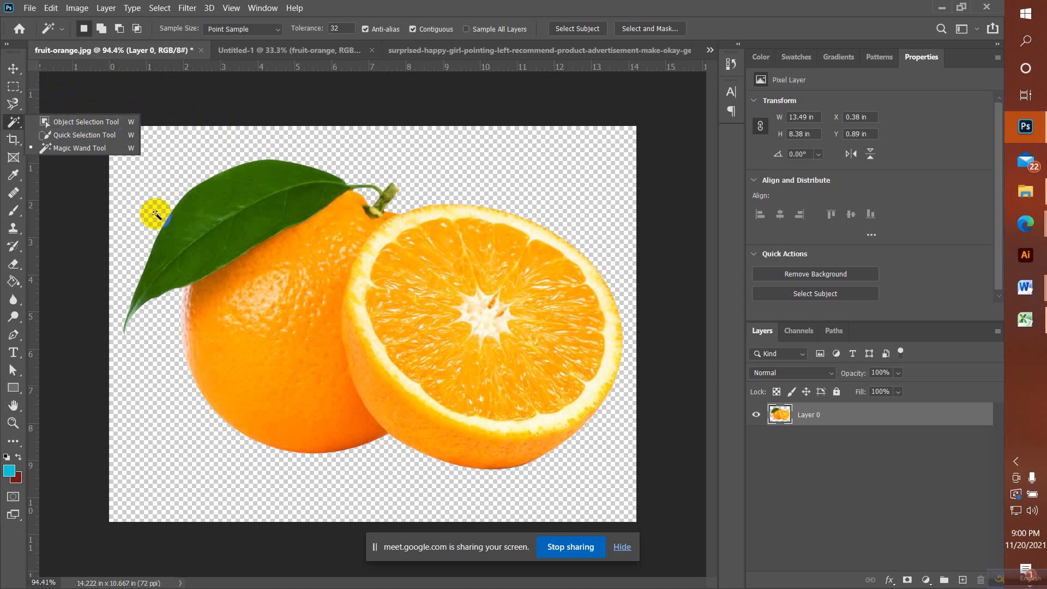
left_click(81, 122)
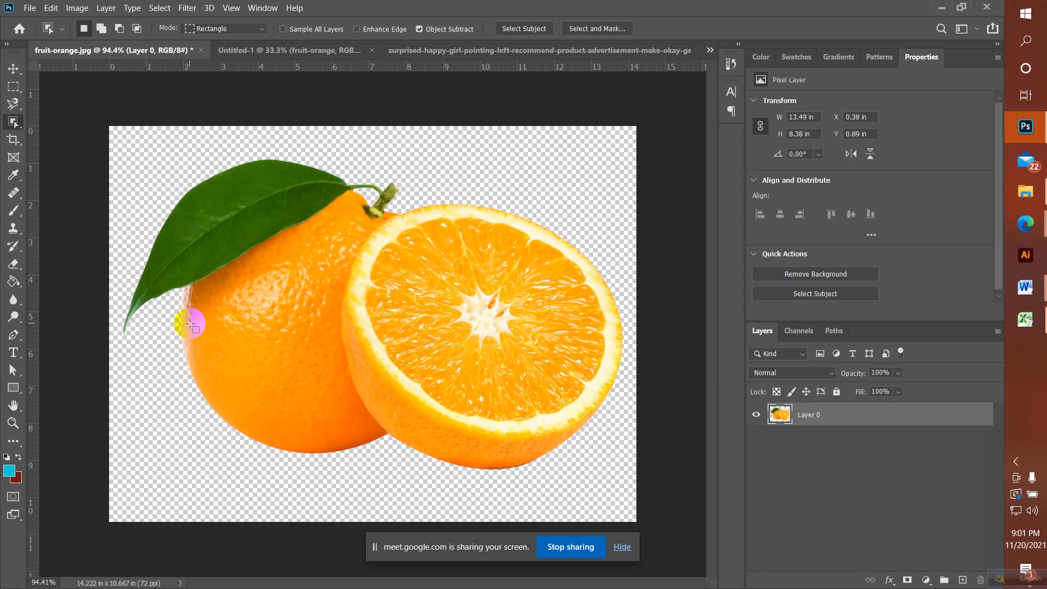
right_click(13, 126)
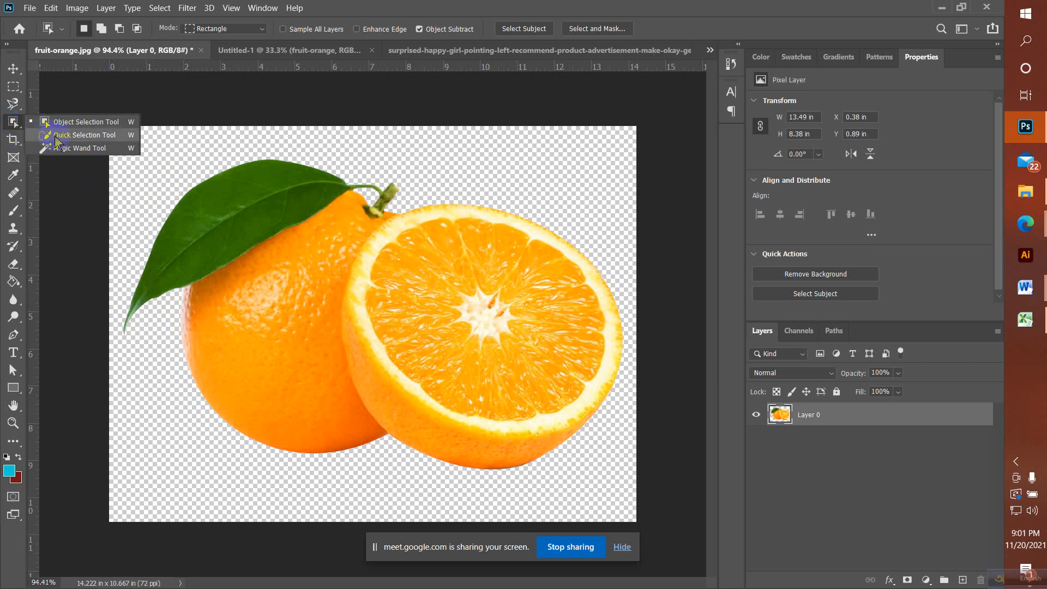
left_click(47, 136)
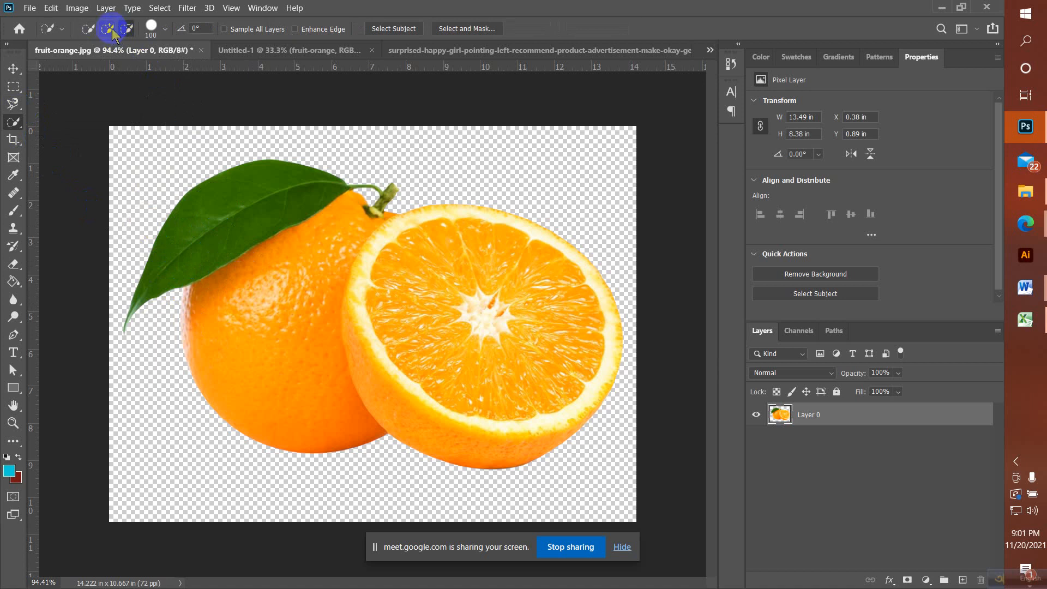
right_click(13, 122)
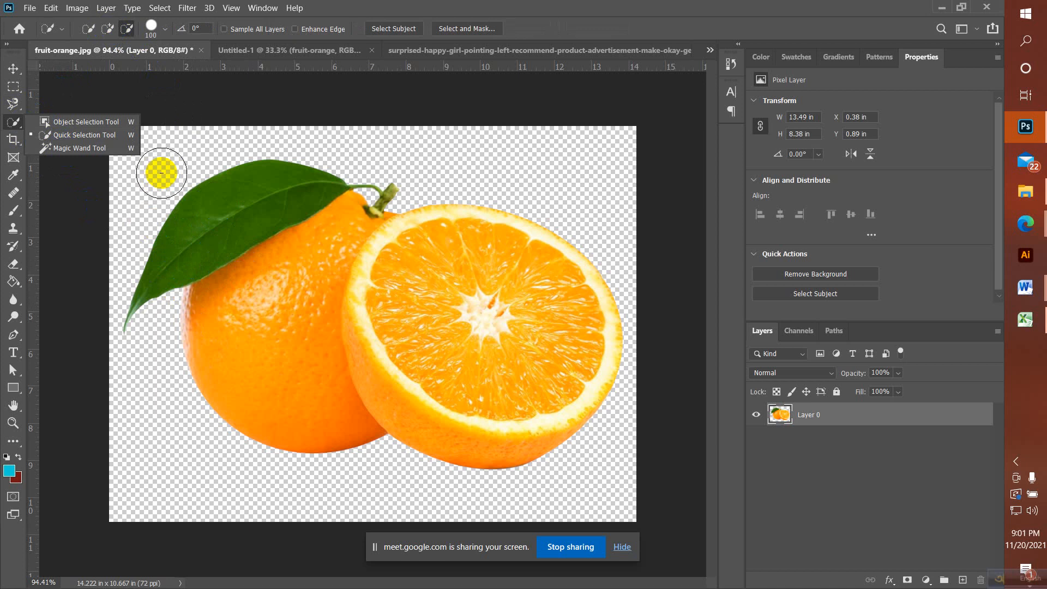
left_click(14, 122)
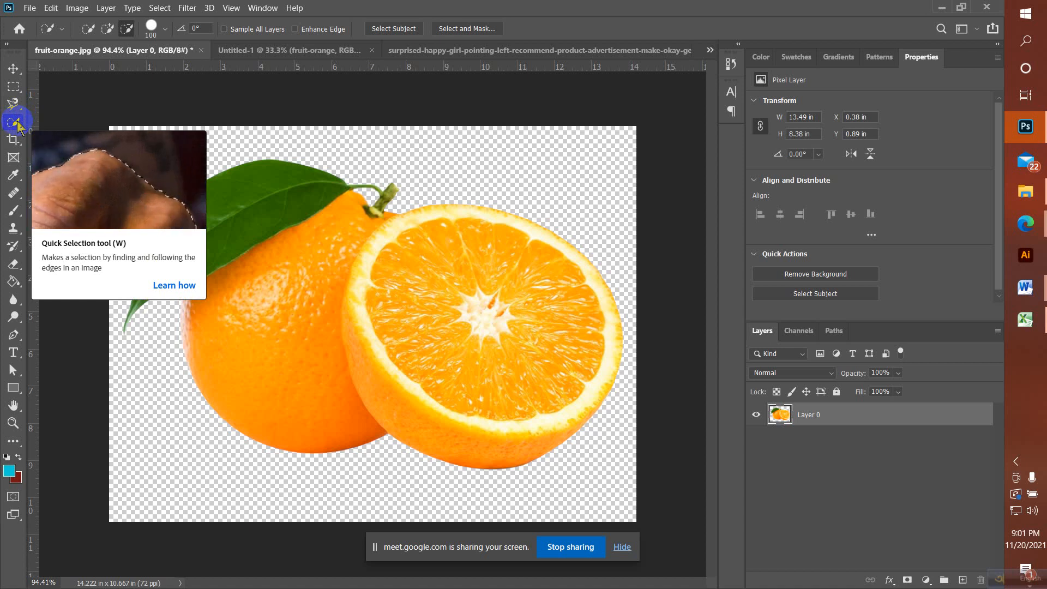
left_click(12, 68)
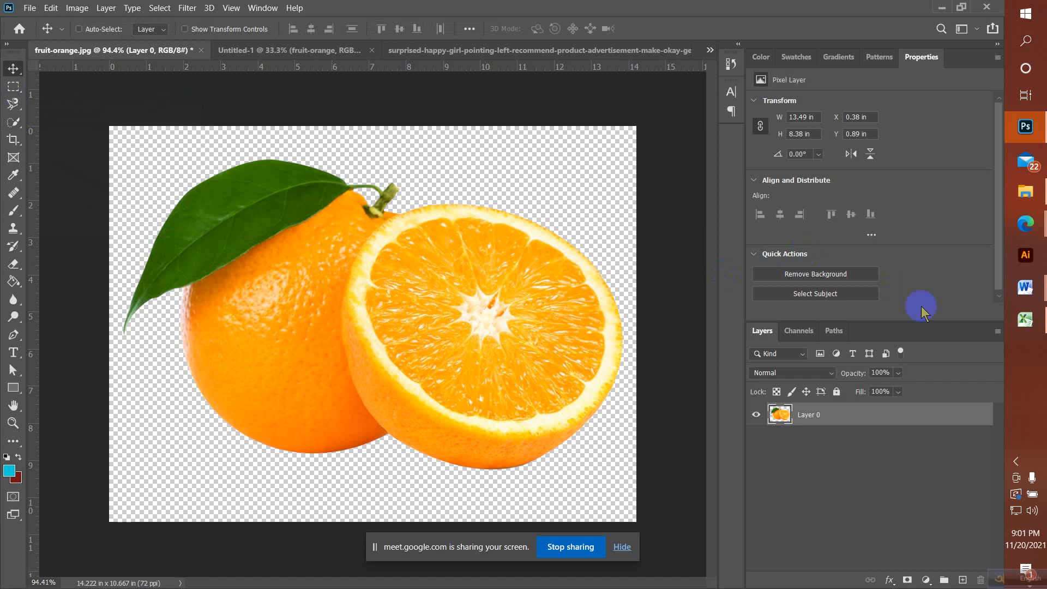
Step: Switch to the Freepik page in Edge and browse the free female model photos for suitable practice images
mouse_move(1026, 224)
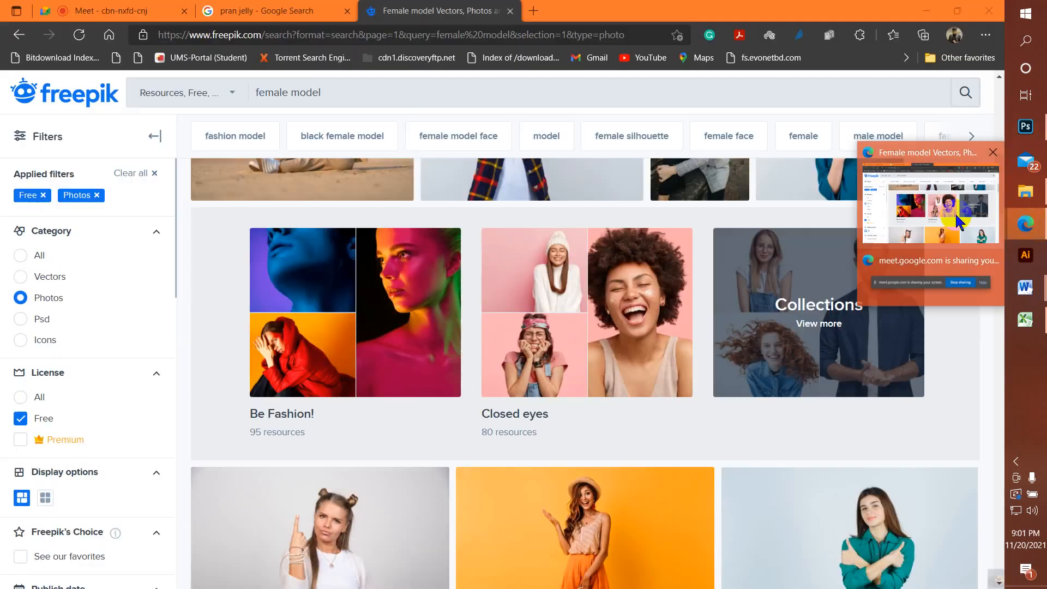
left_click(955, 212)
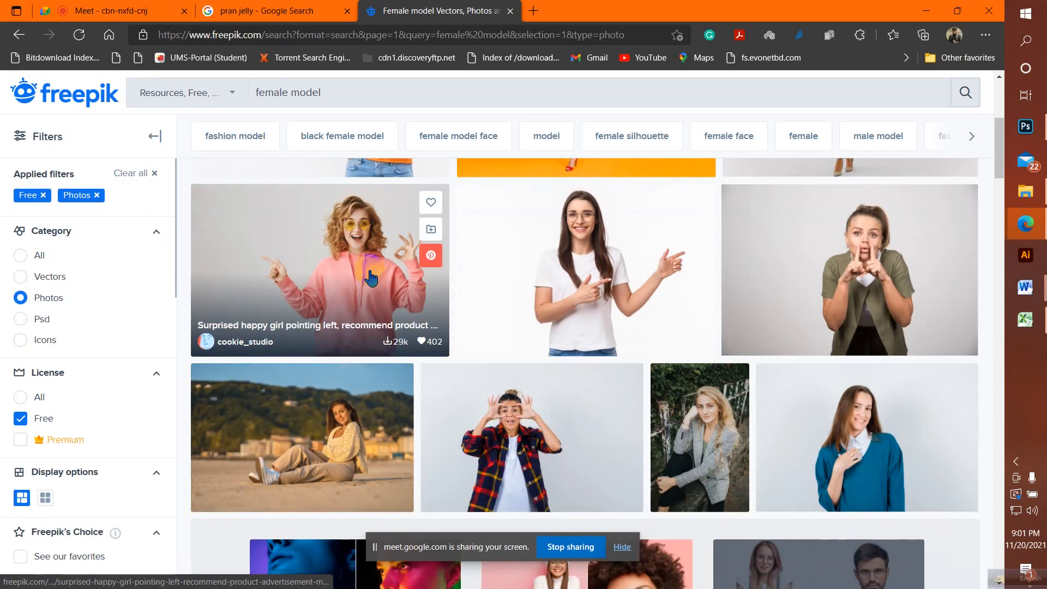
scroll(682, 289, "down", 5)
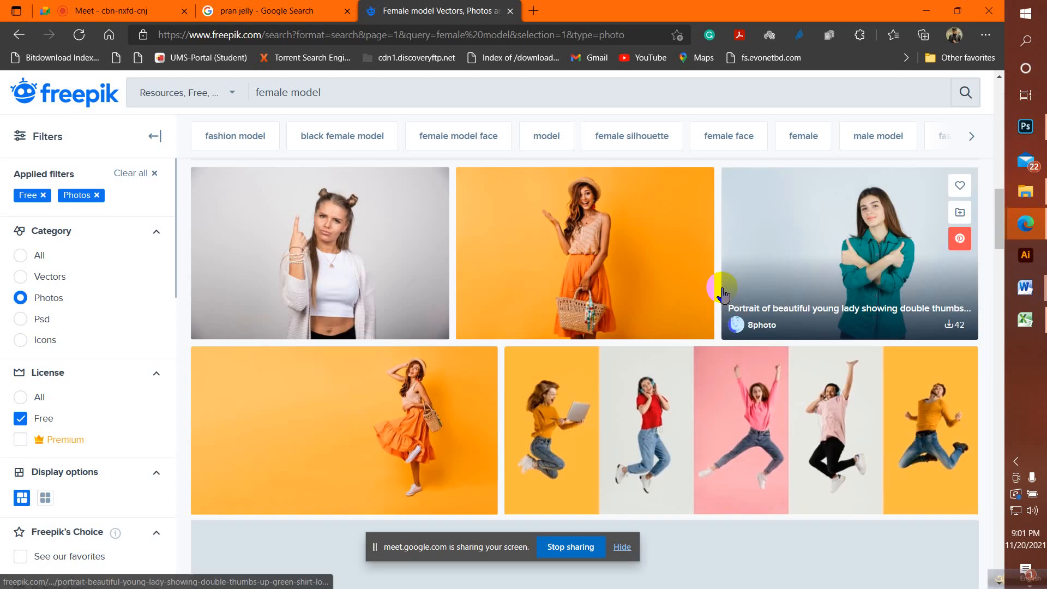
scroll(690, 371, "down", 8)
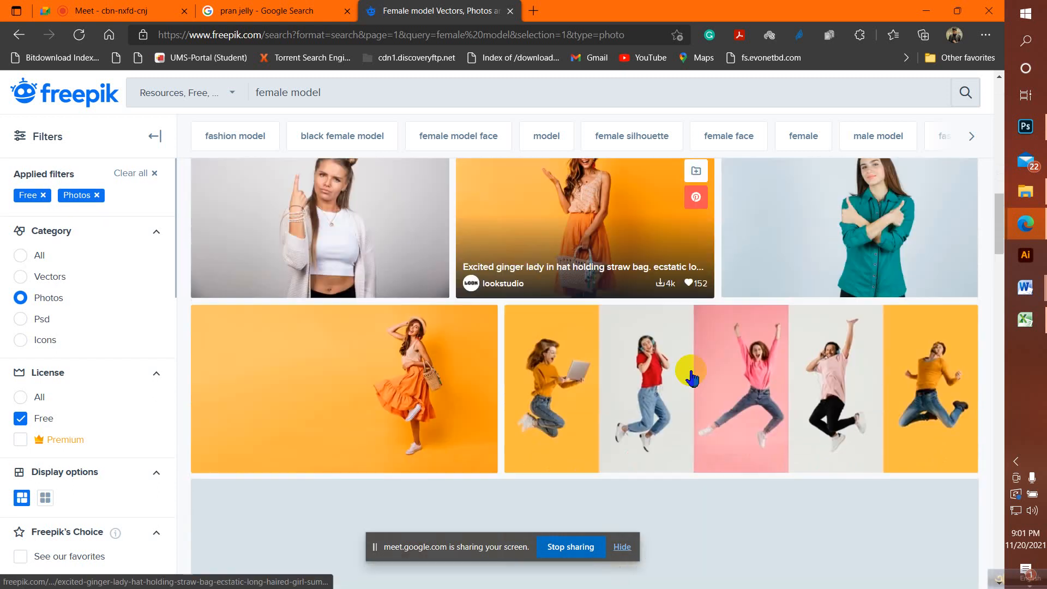
scroll(691, 376, "down", 5)
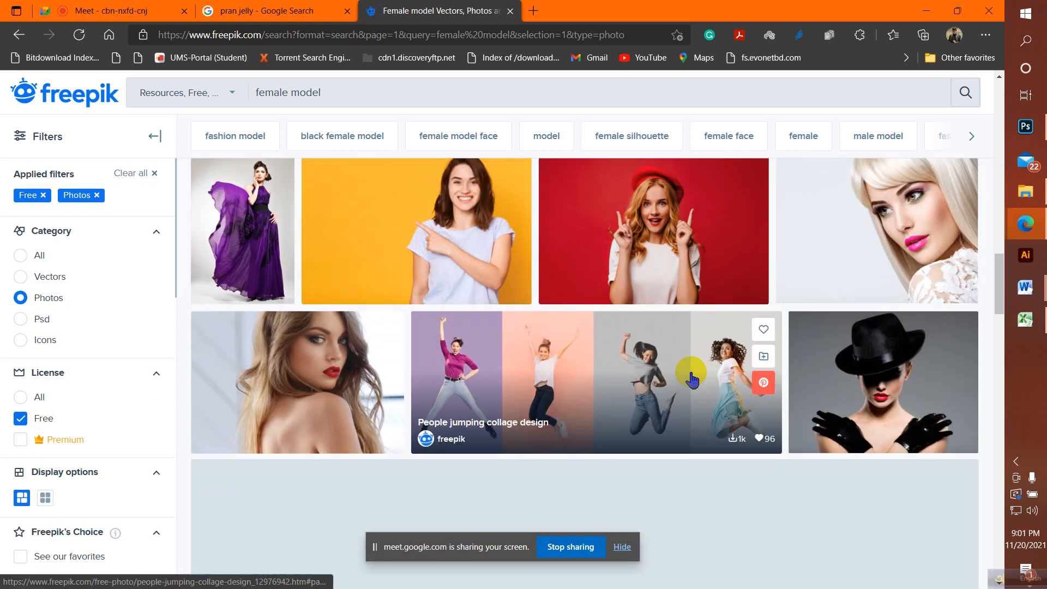
scroll(452, 306, "down", 1)
scroll(452, 307, "down", 2)
scroll(554, 280, "down", 4)
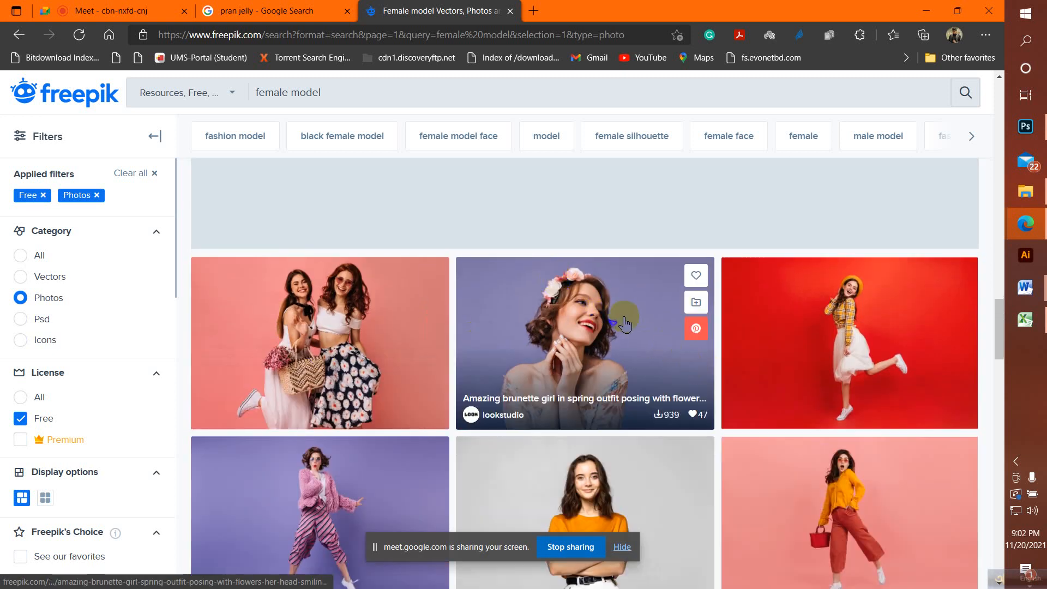
scroll(627, 306, "down", 3)
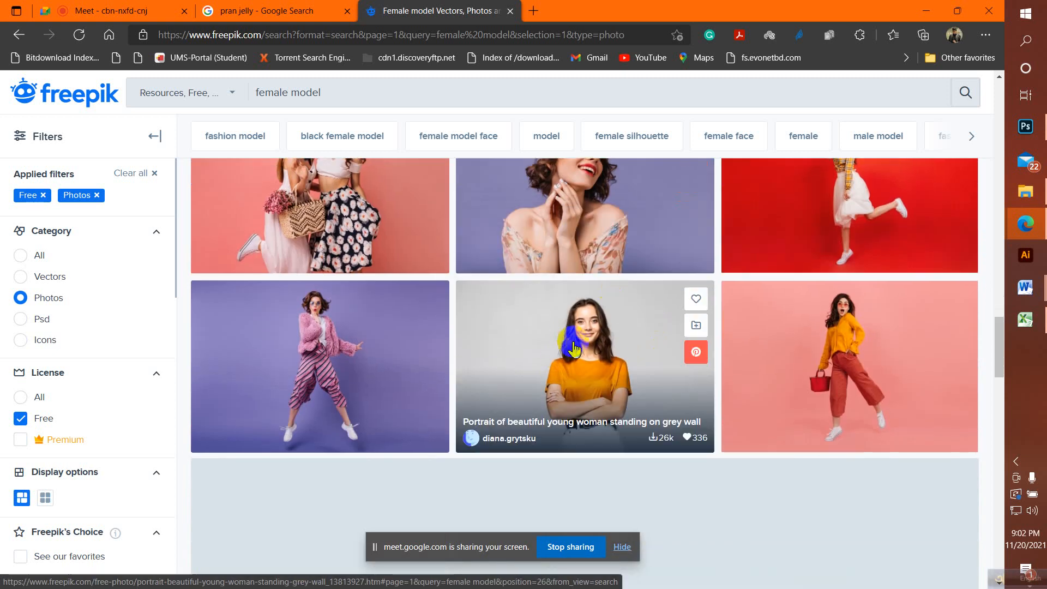
scroll(600, 365, "down", 4)
scroll(652, 385, "down", 3)
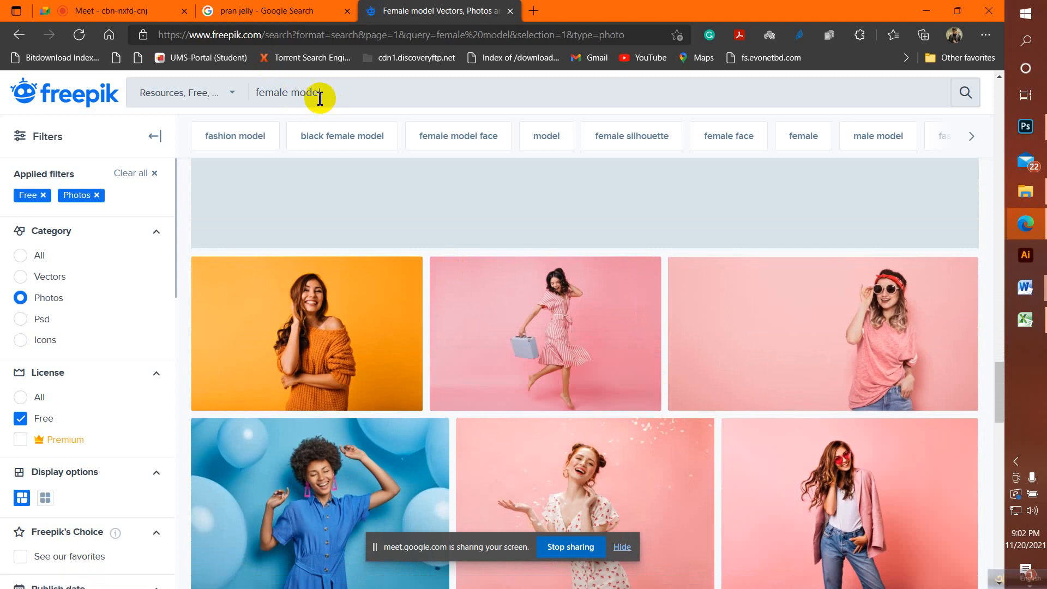
left_click(337, 94)
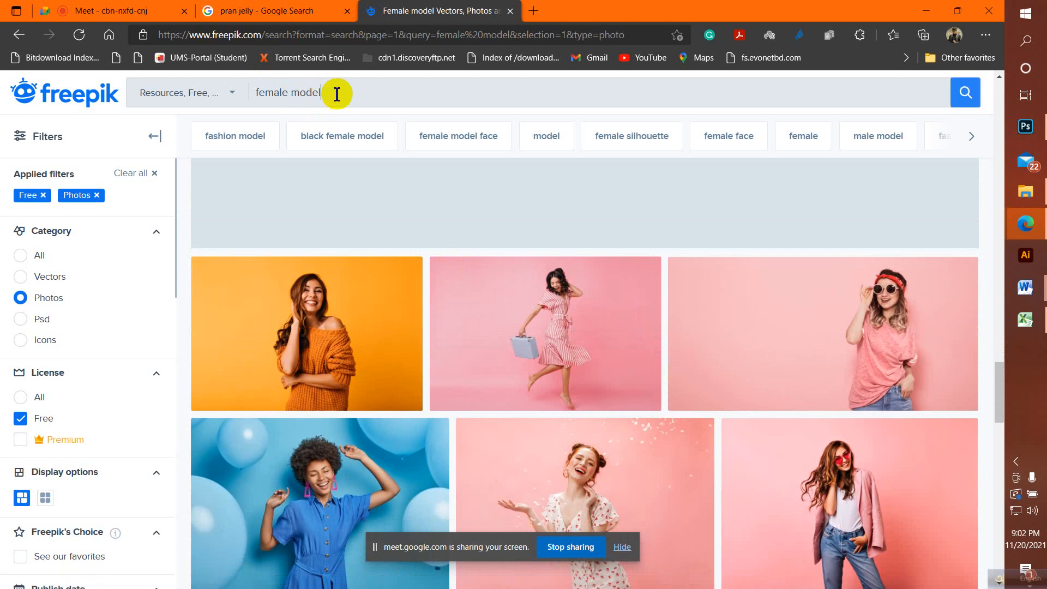
mouse_move(310, 454)
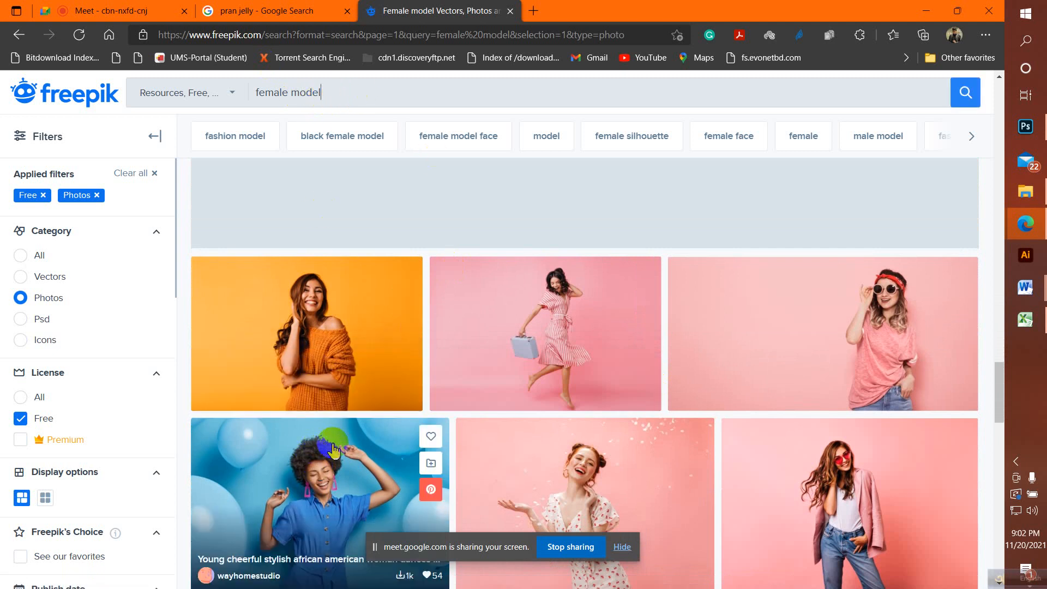
scroll(447, 483, "down", 3)
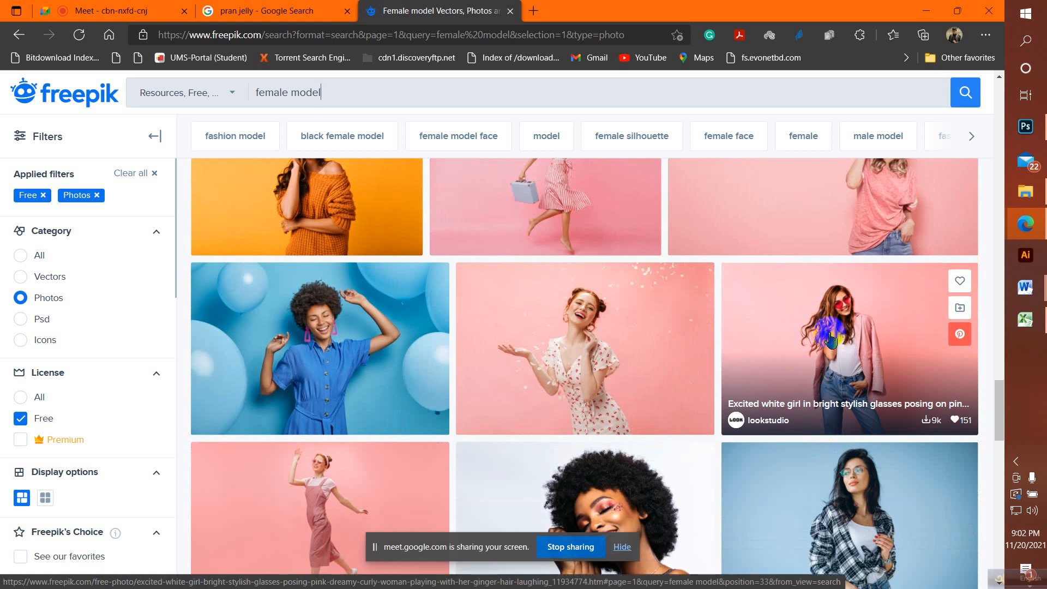
scroll(830, 338, "up", 20)
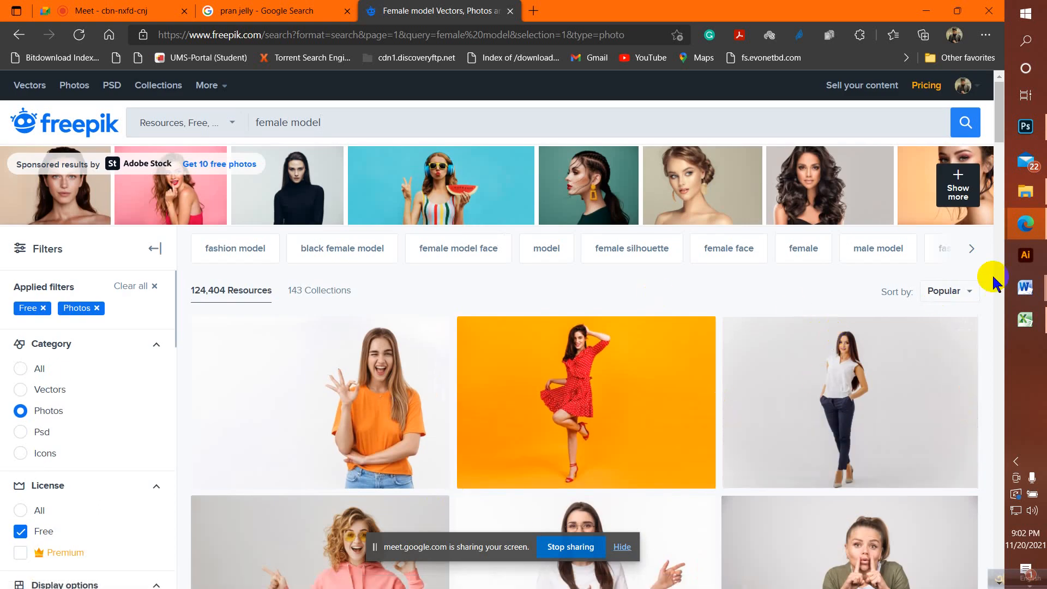
Step: Return to Photoshop, switch to the surprised-happy-girl document, and move the masked girl horizontally to X -2.72 in
left_click(1026, 132)
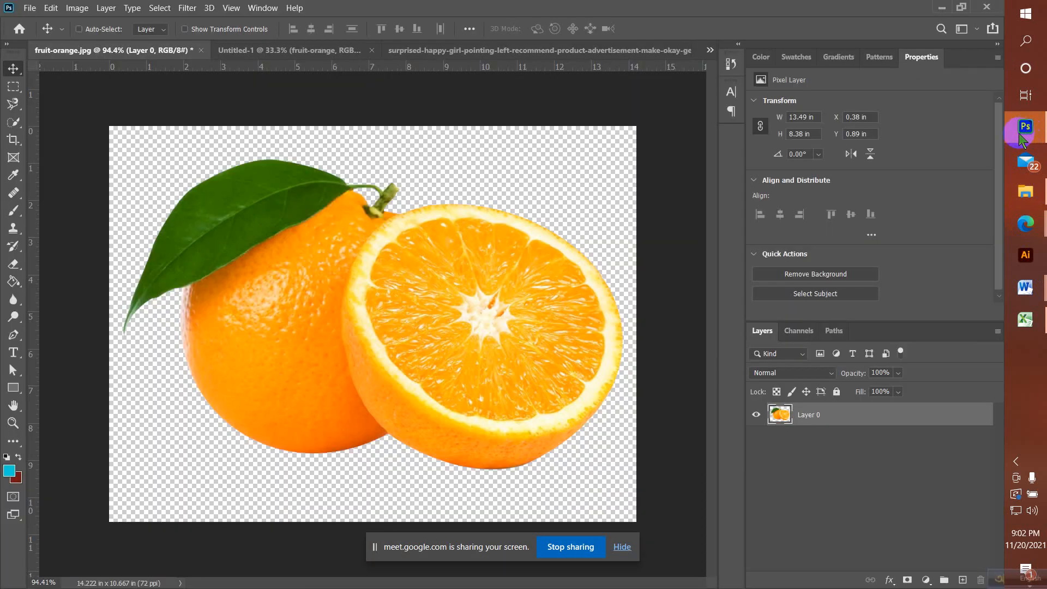
left_click(452, 51)
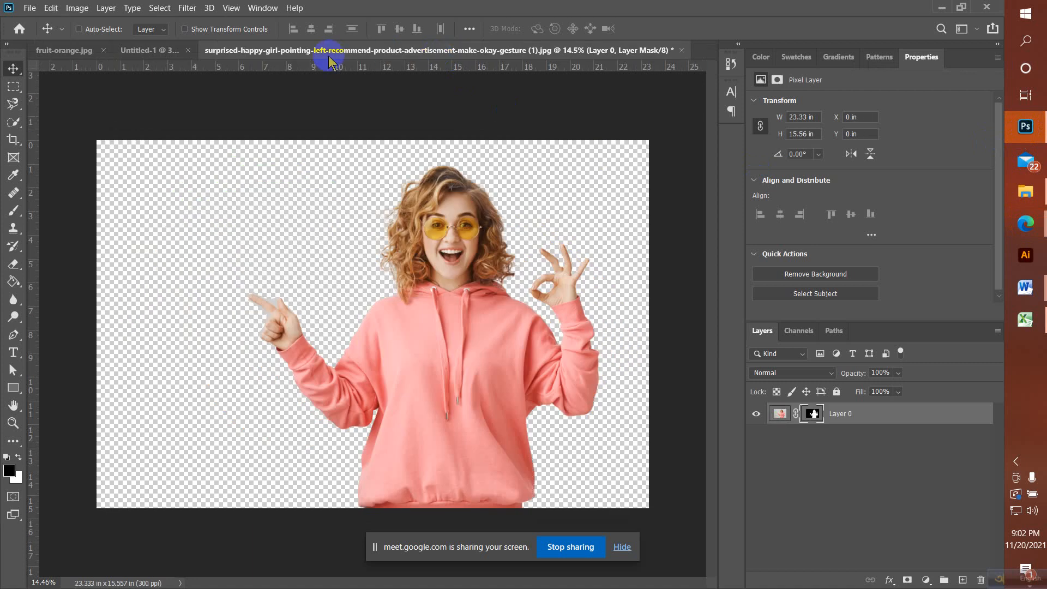
mouse_move(429, 357)
left_mouse_down()
mouse_move(440, 357)
mouse_move(414, 374)
mouse_move(418, 366)
left_mouse_up()
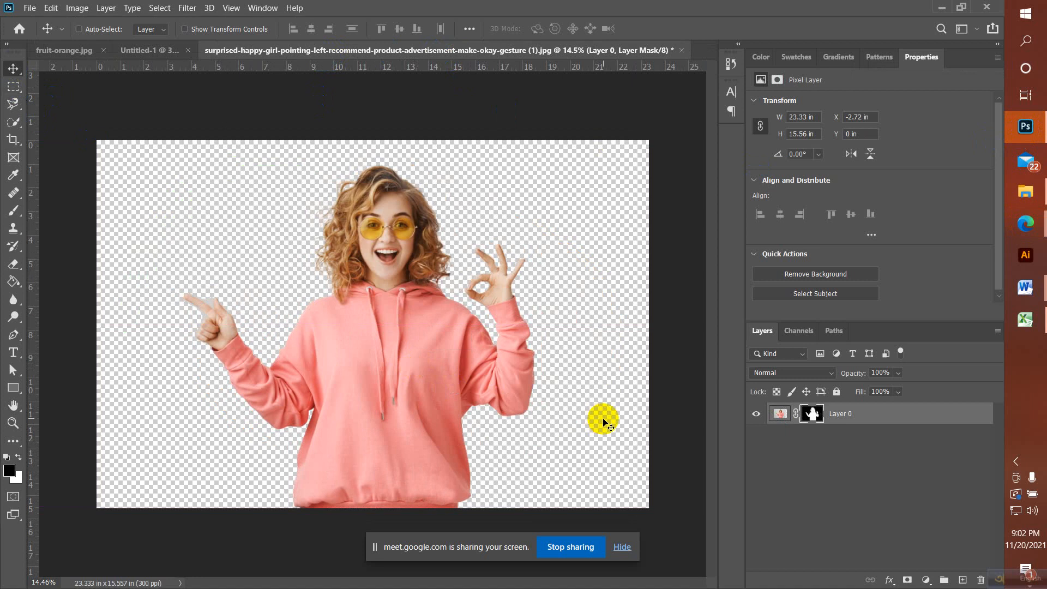
Step: Switch to the Google Meet call in Edge and look through the list of people in the call
mouse_move(1025, 224)
left_click(931, 206)
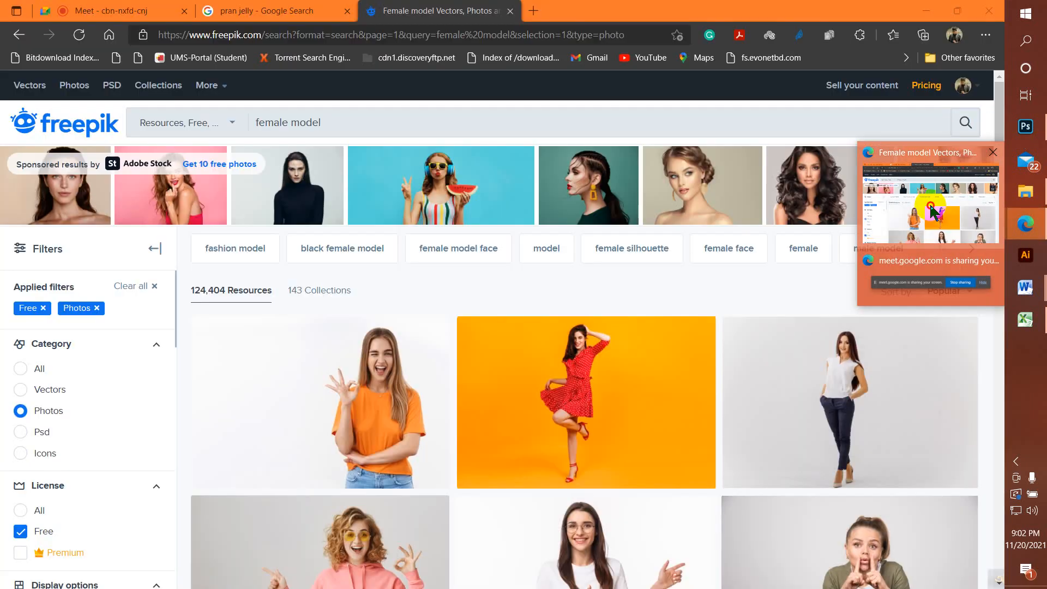
left_click(136, 11)
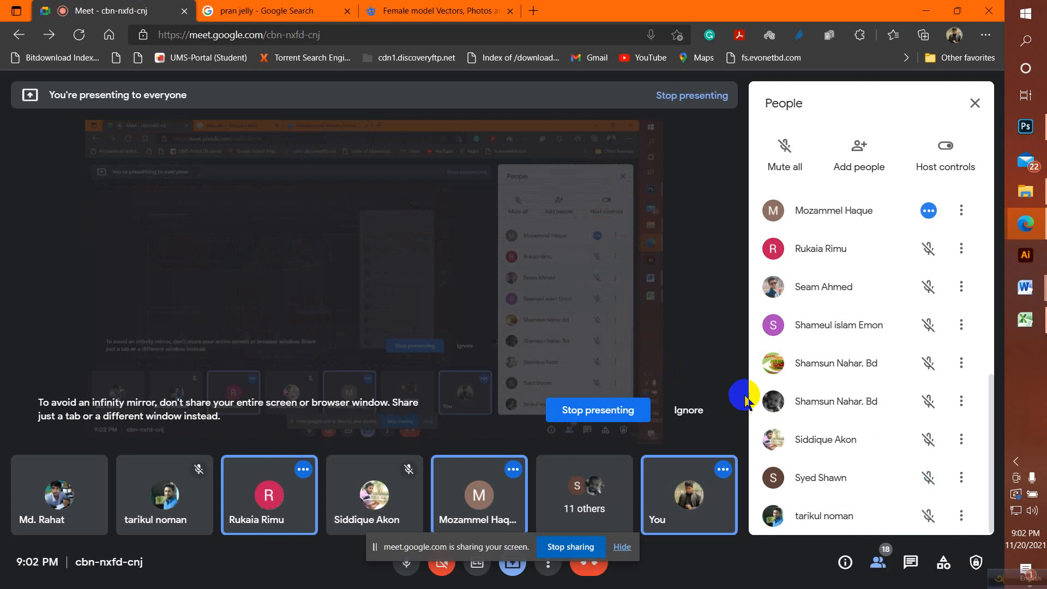
scroll(810, 398, "up", 10)
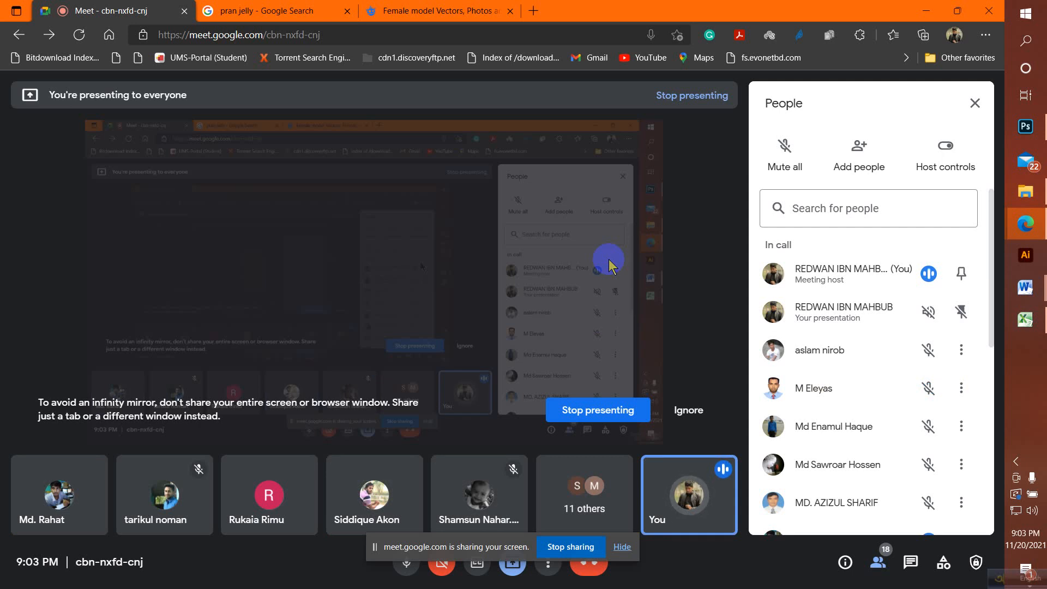
Step: Switch to the Attendance workbook in Excel and change the attendance mark in cell E2 to p1
left_click(1026, 320)
scroll(435, 311, "up", 1)
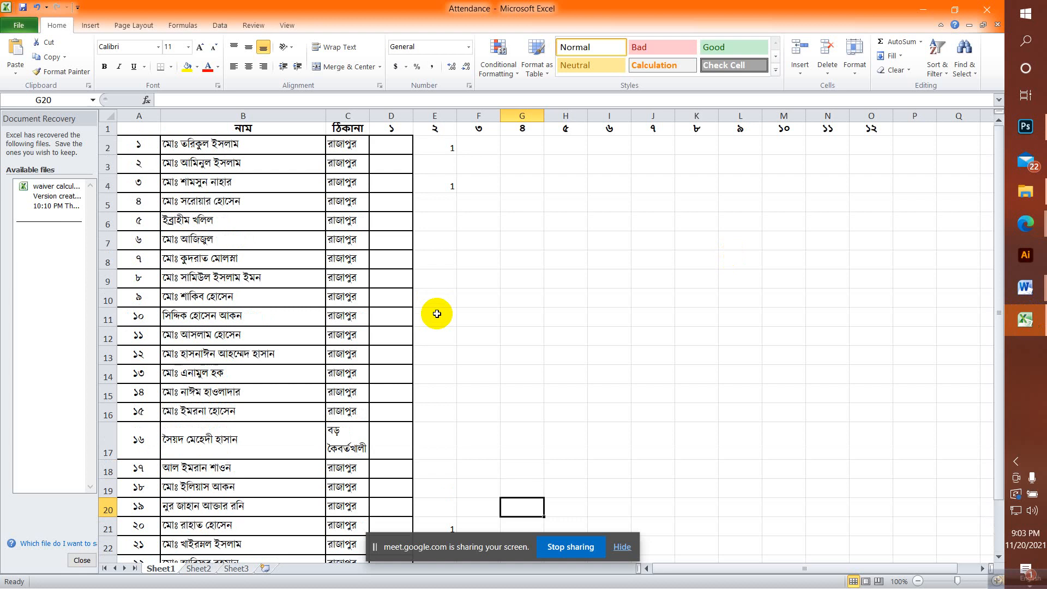
double_click(441, 147)
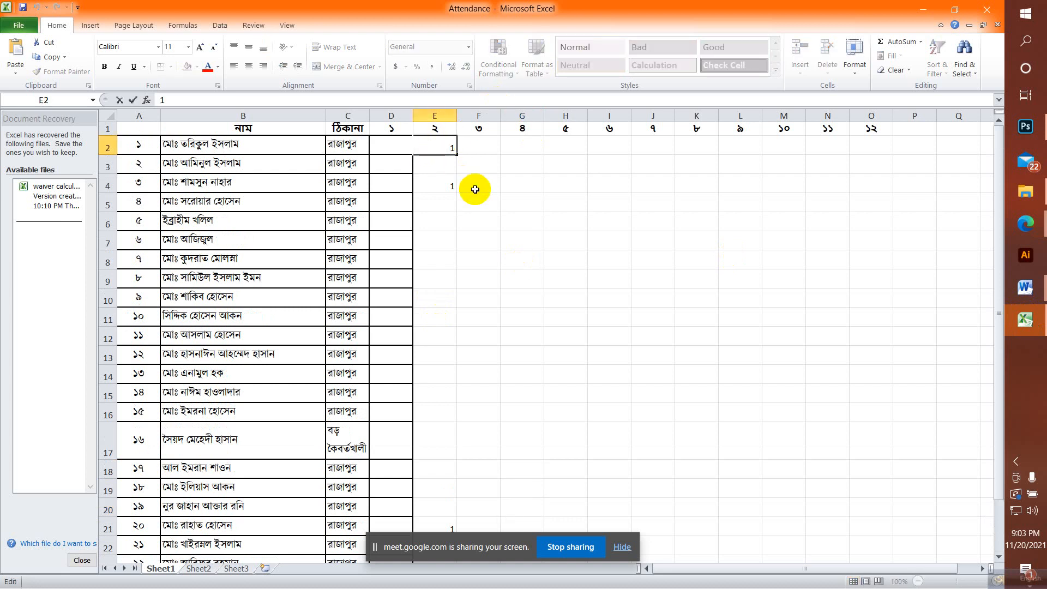
type("p")
key("Return")
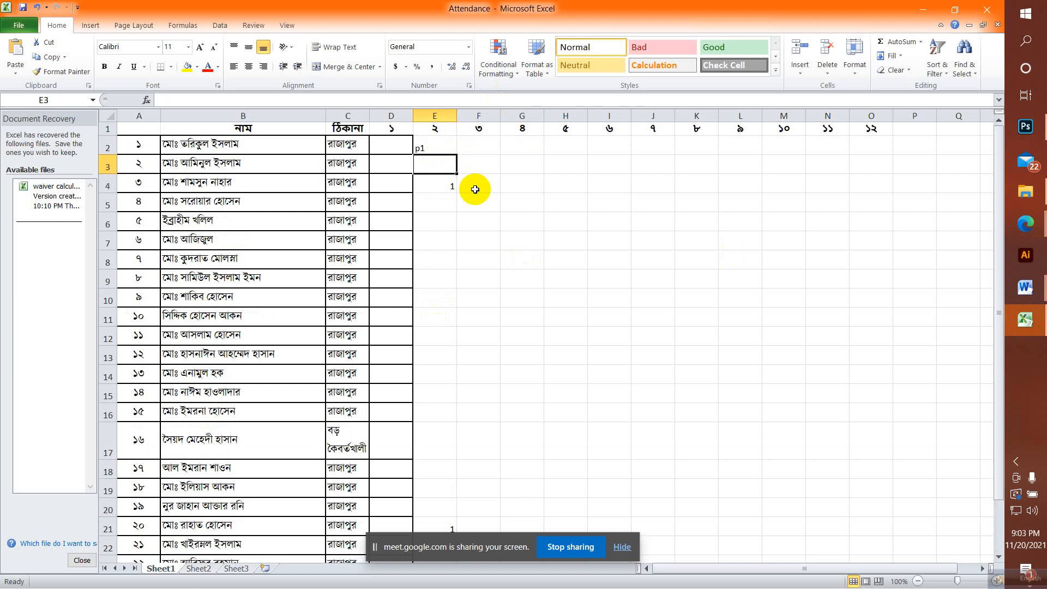
Step: Replace the attendance mark in cell E4 with p1 and move on to cell E6
key("Down")
type("p")
key("Return")
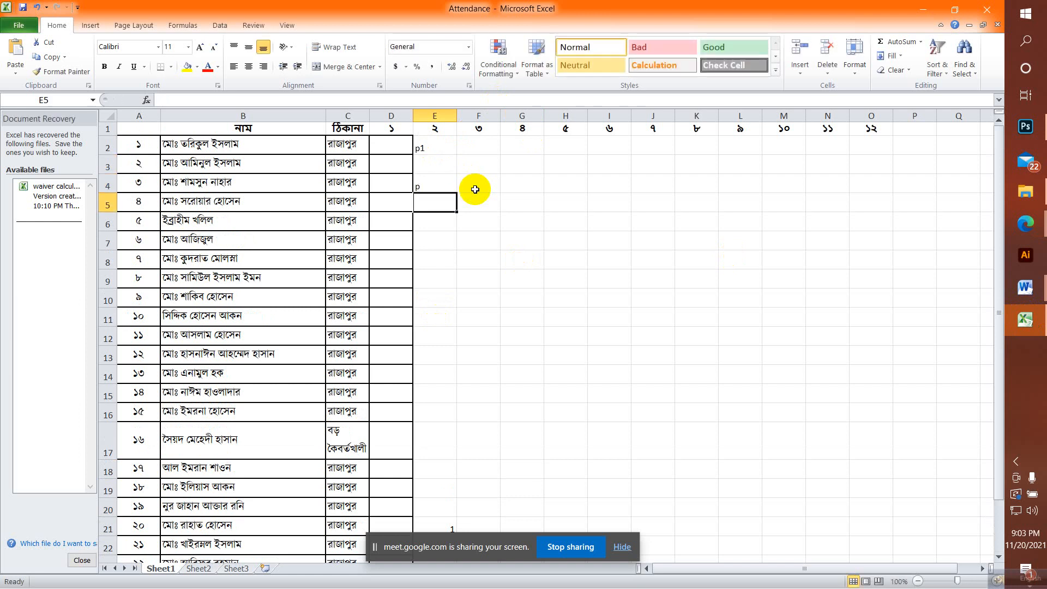
key("Up")
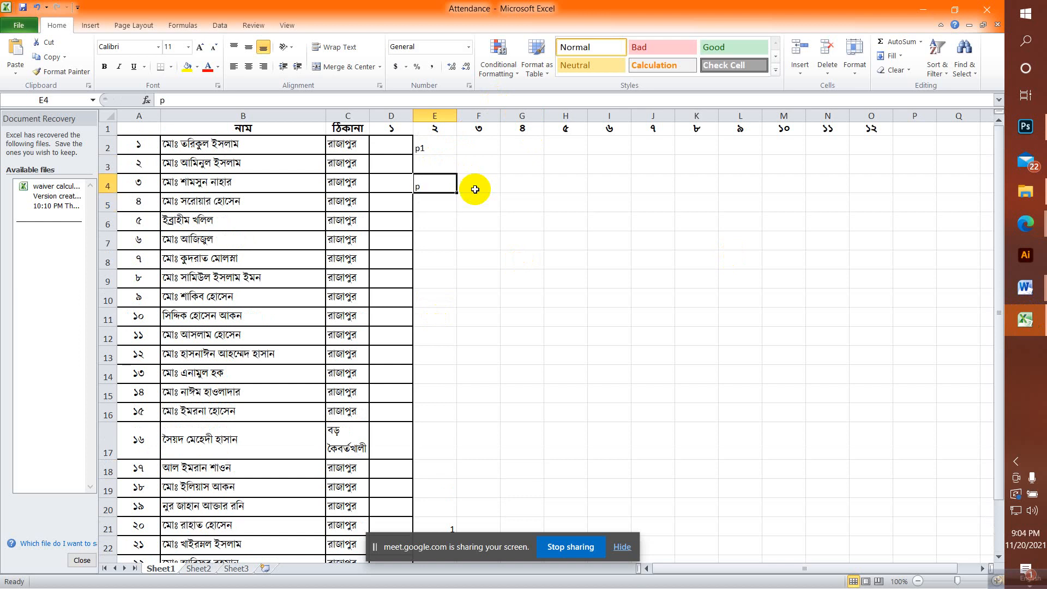
type("1")
key("BackSpace")
type("p")
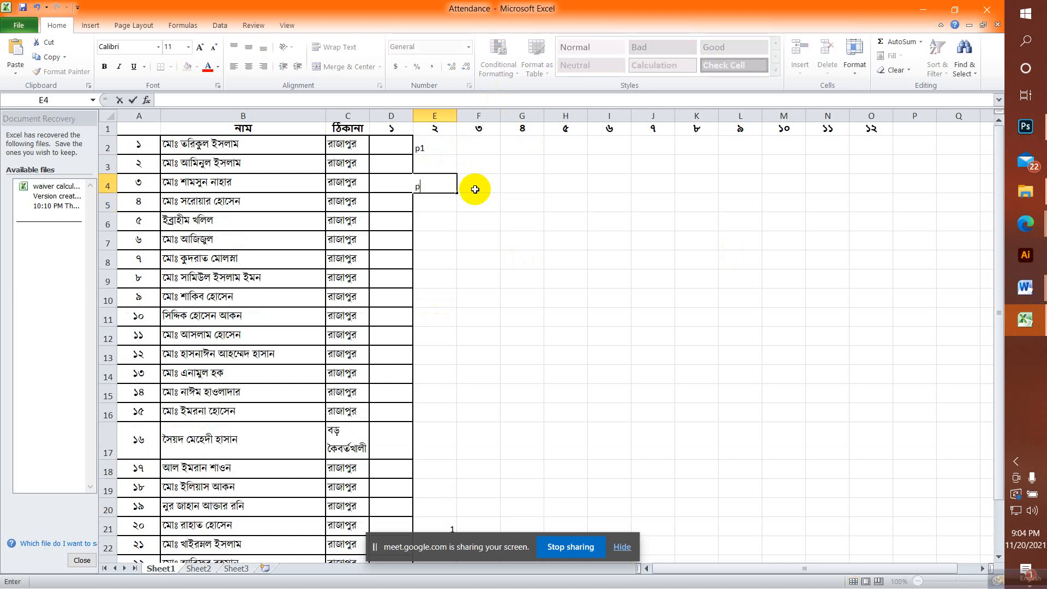
type("1")
key("Return")
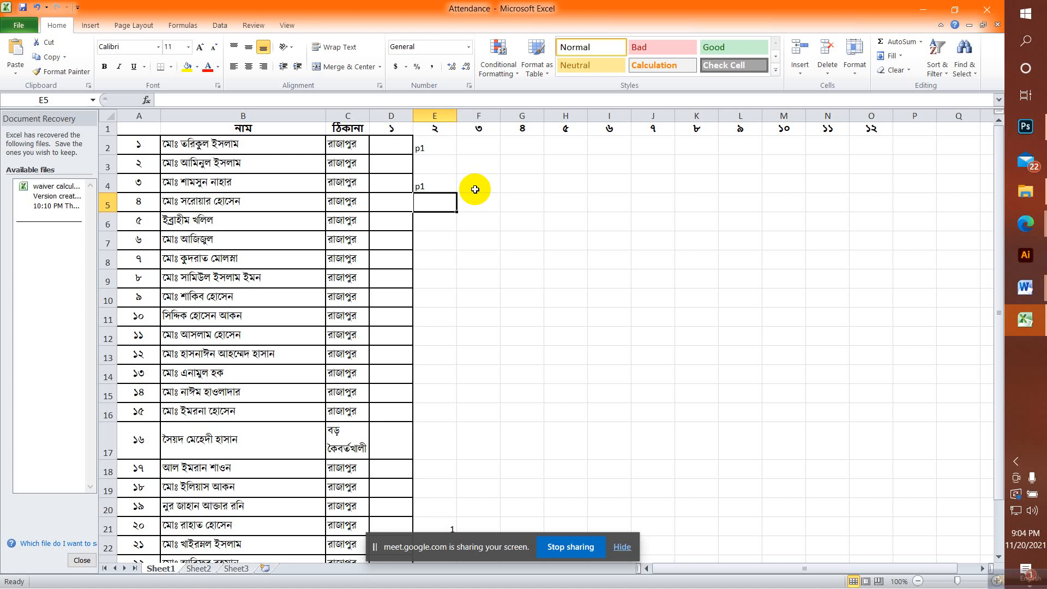
key("Down")
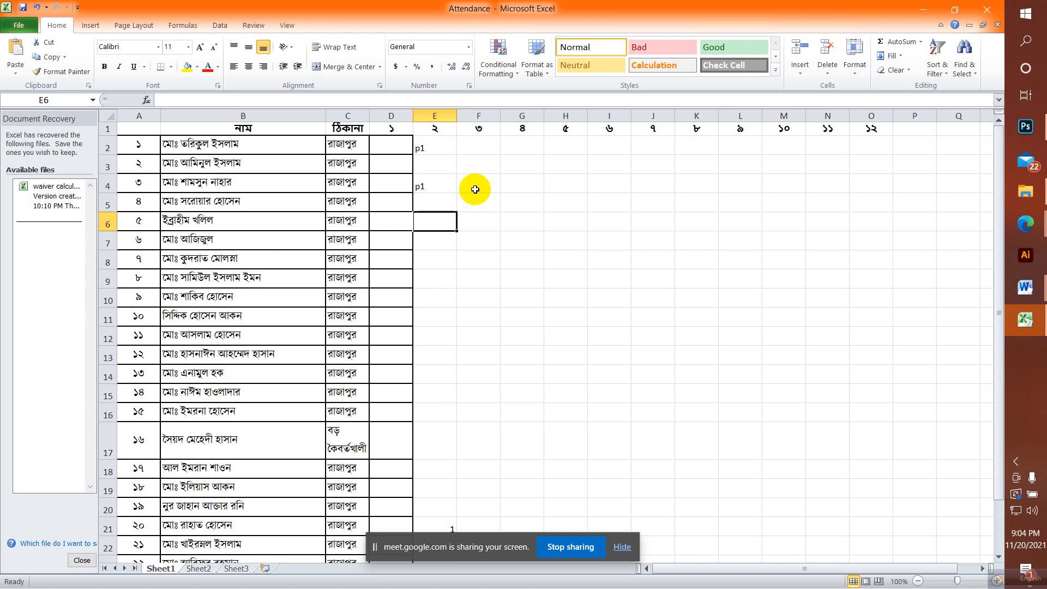
Step: Enter the attendance mark p in cells E7 and E9, leaving E8 blank
key("Down")
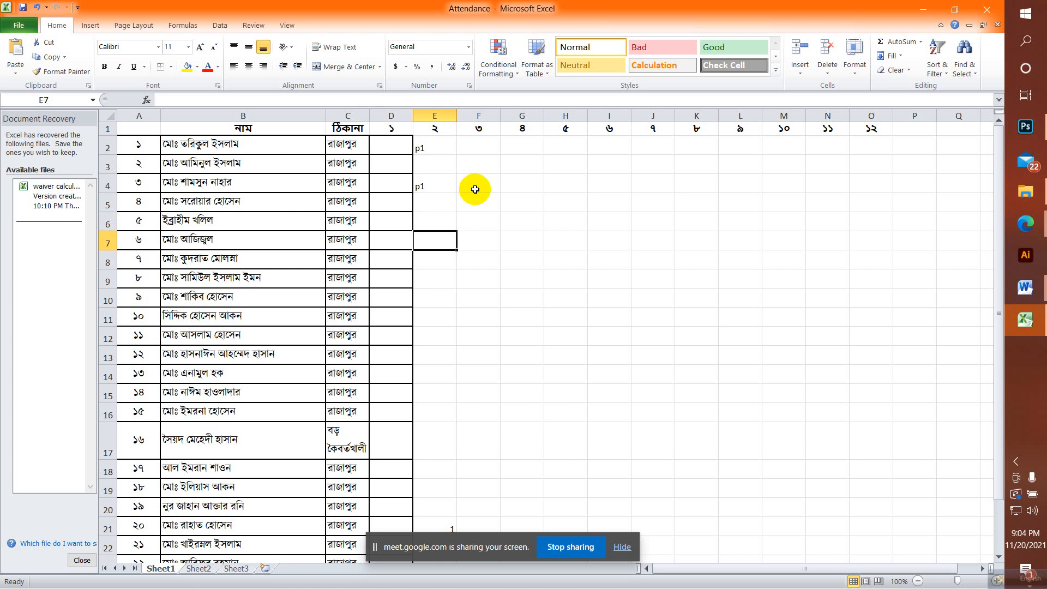
type("p")
key("Return")
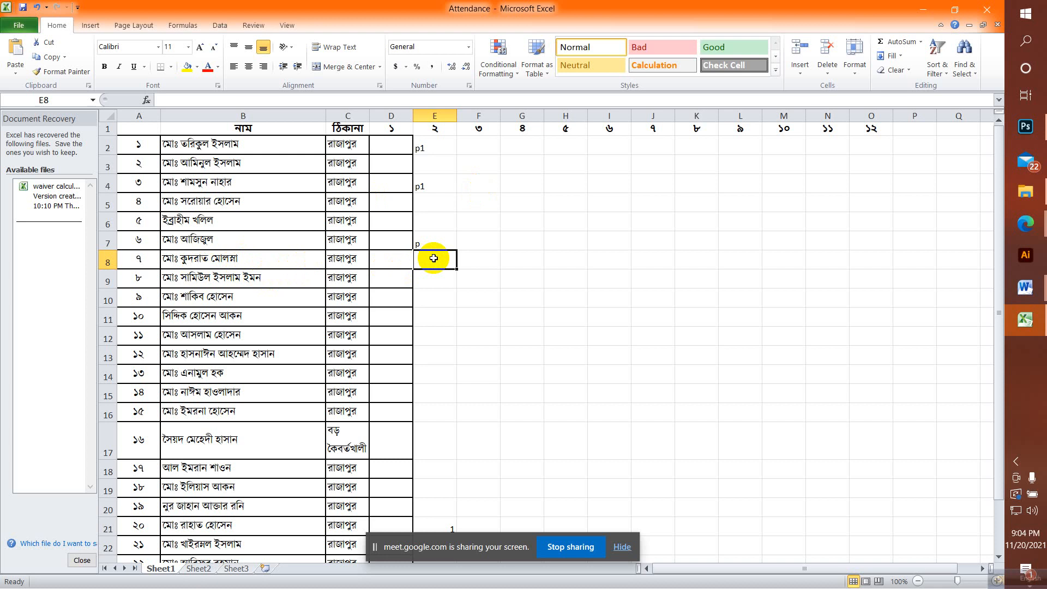
key("Return")
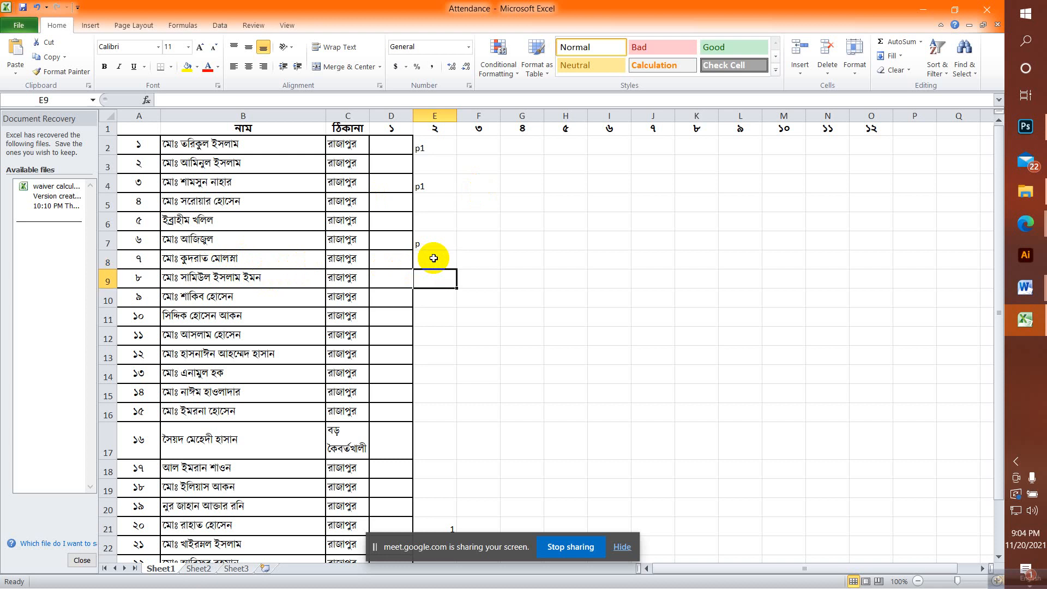
type("p")
key("Return")
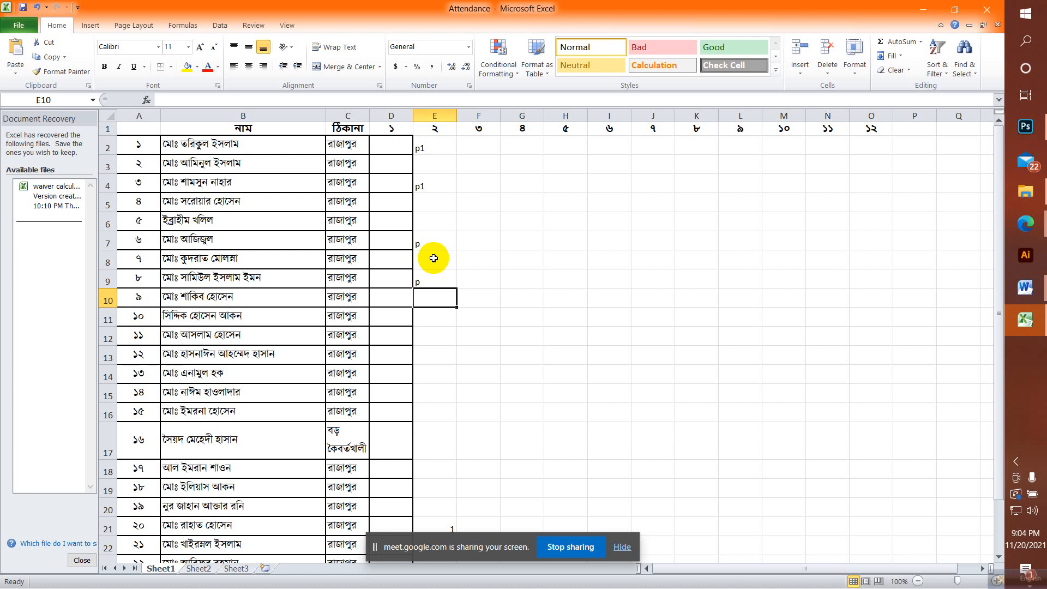
Step: Go back up column E and enter the attendance mark p in cell E6
key("Up")
key("Up")
key("Up")
key("Up")
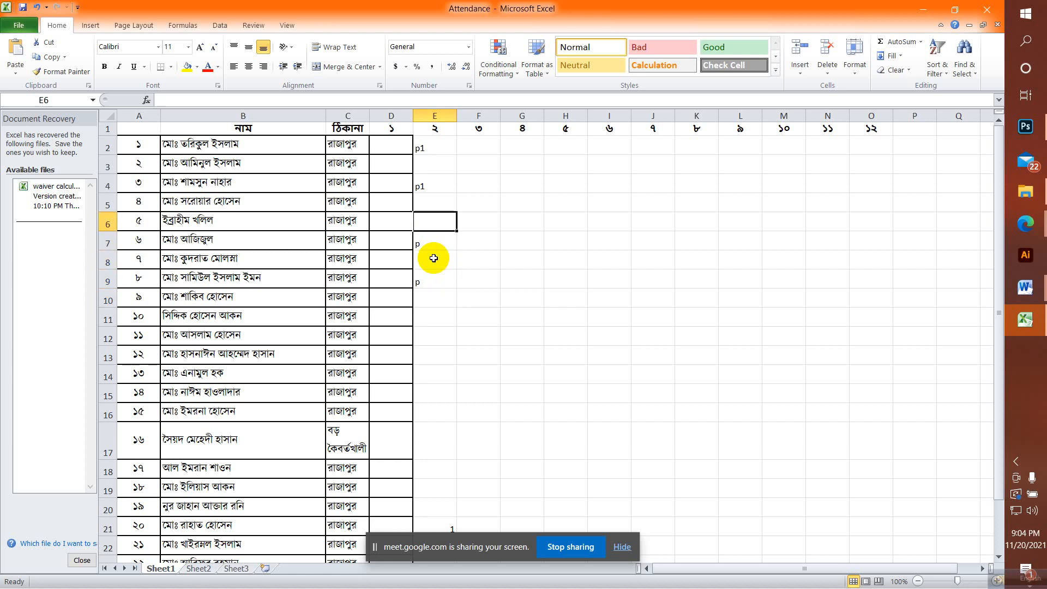
type("p")
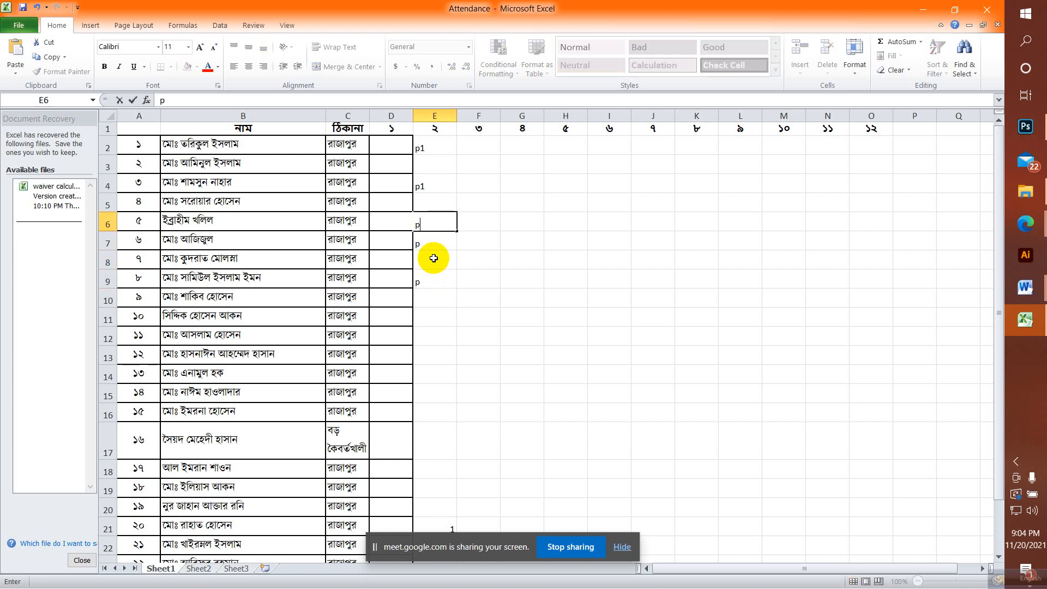
key("Down")
Step: Enter the attendance mark p for the fourth student in cell E5
key("Down")
key("Down")
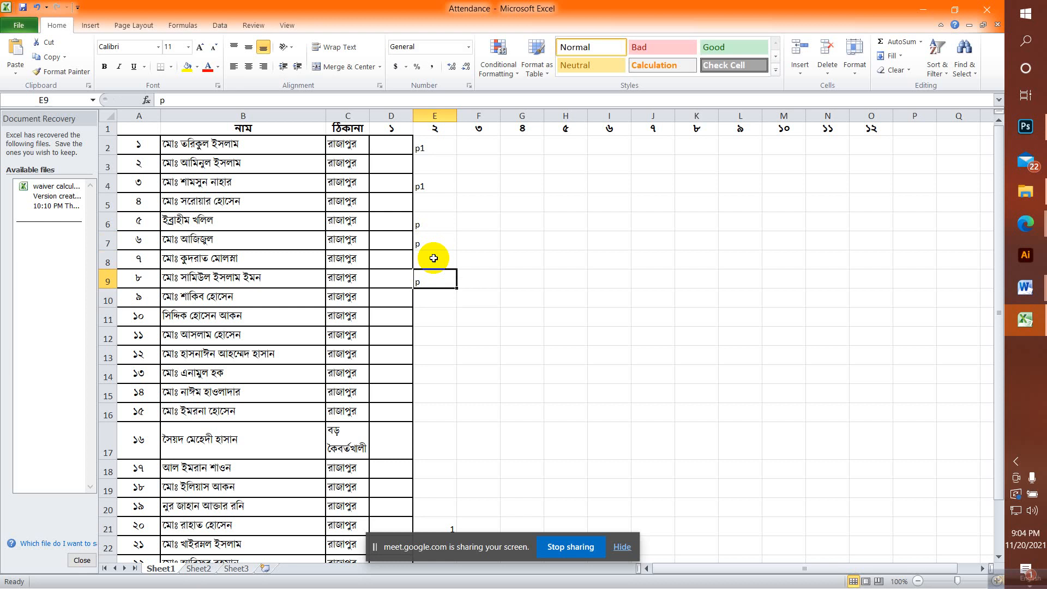
key("Up")
key("Up")
key("Up")
key("Up")
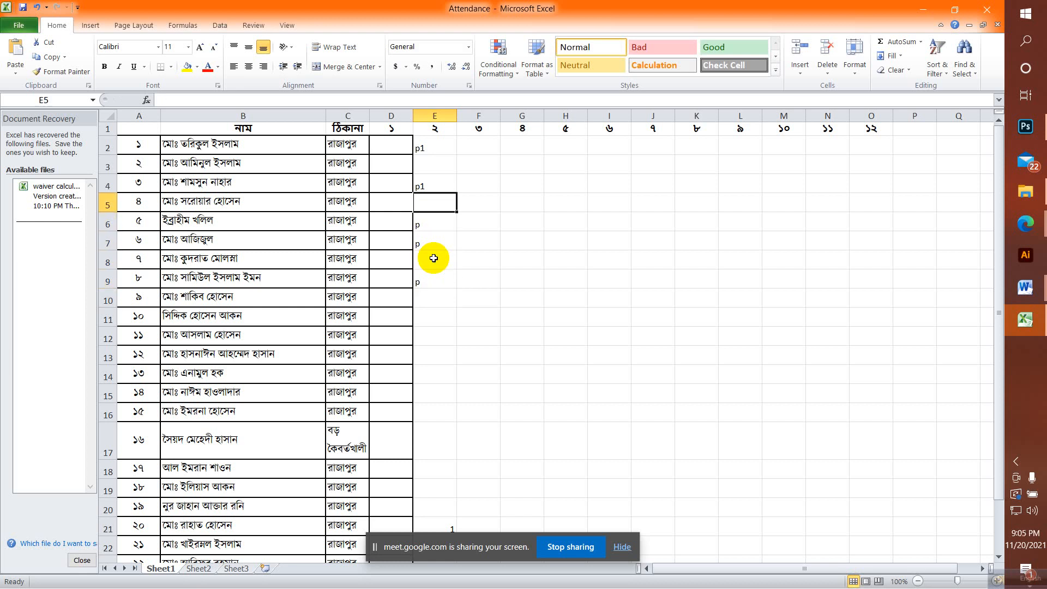
type("p")
key("Right")
key("Right")
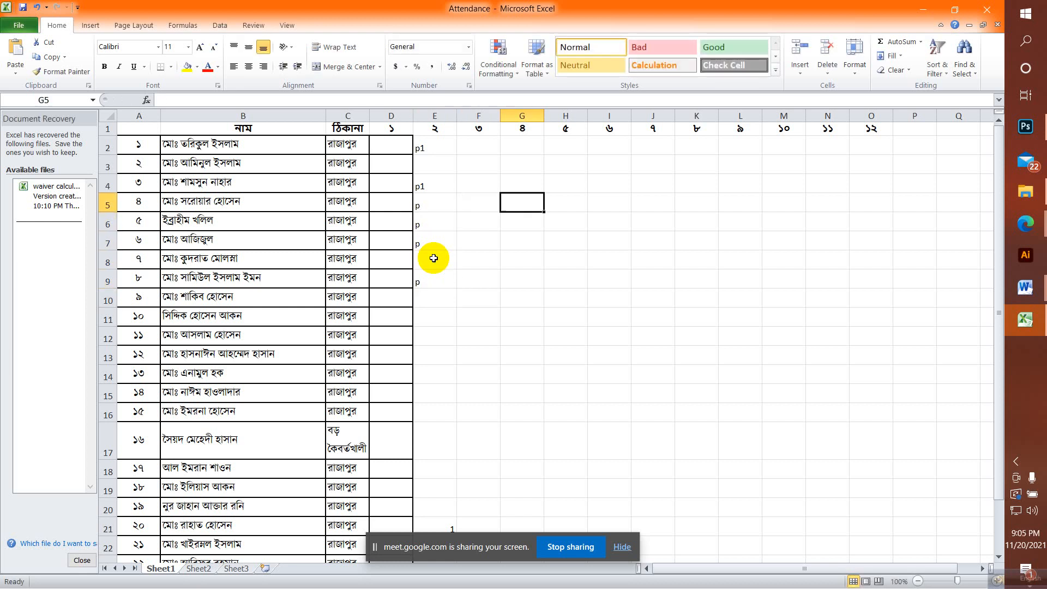
key("Left")
key("Left")
key("Left")
key("Right")
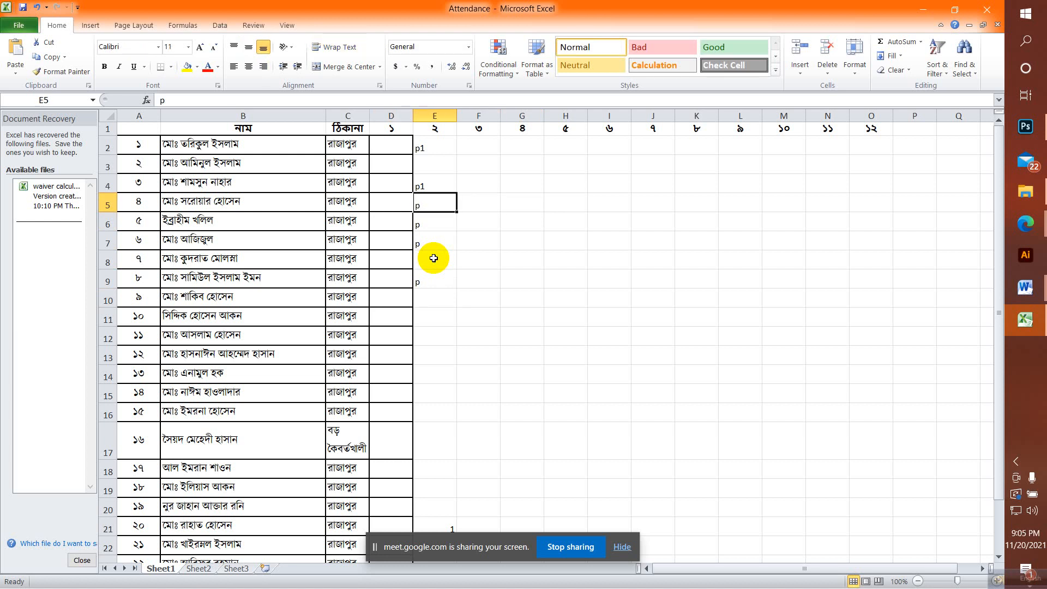
key("Down")
key("Down")
key("Down")
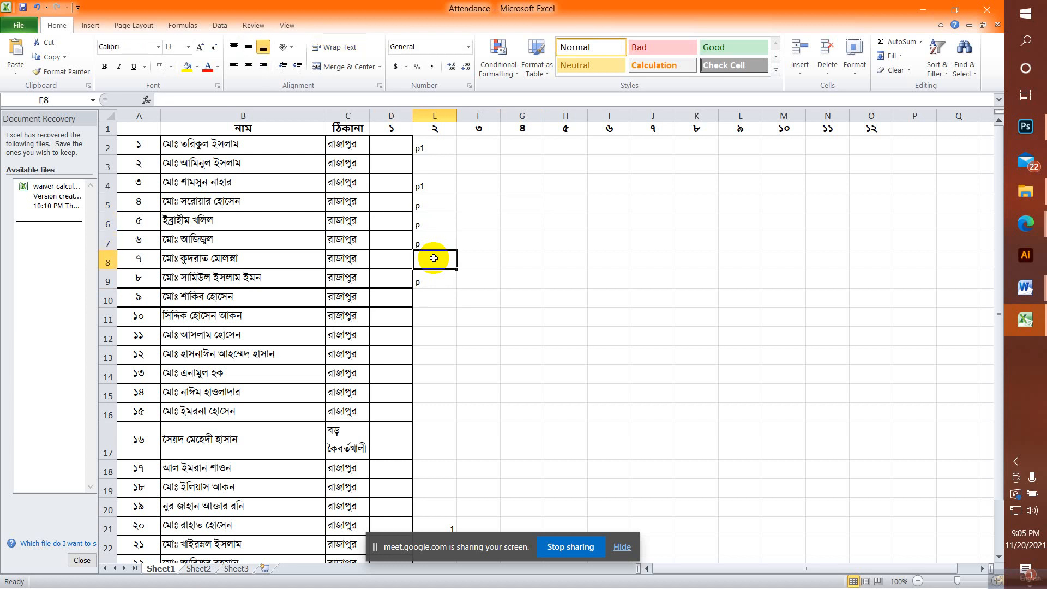
key("Down")
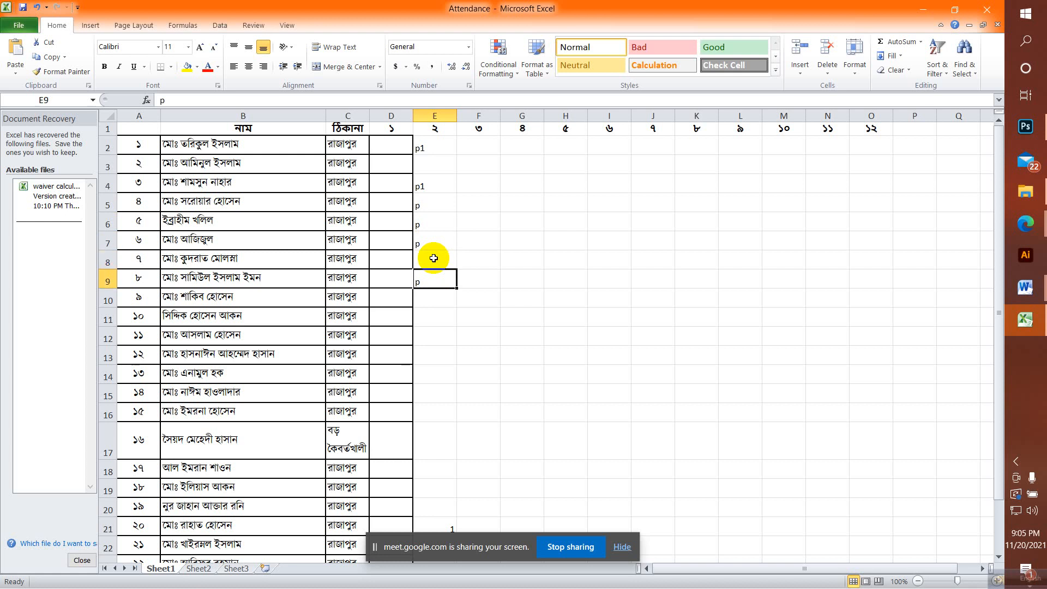
key("Up")
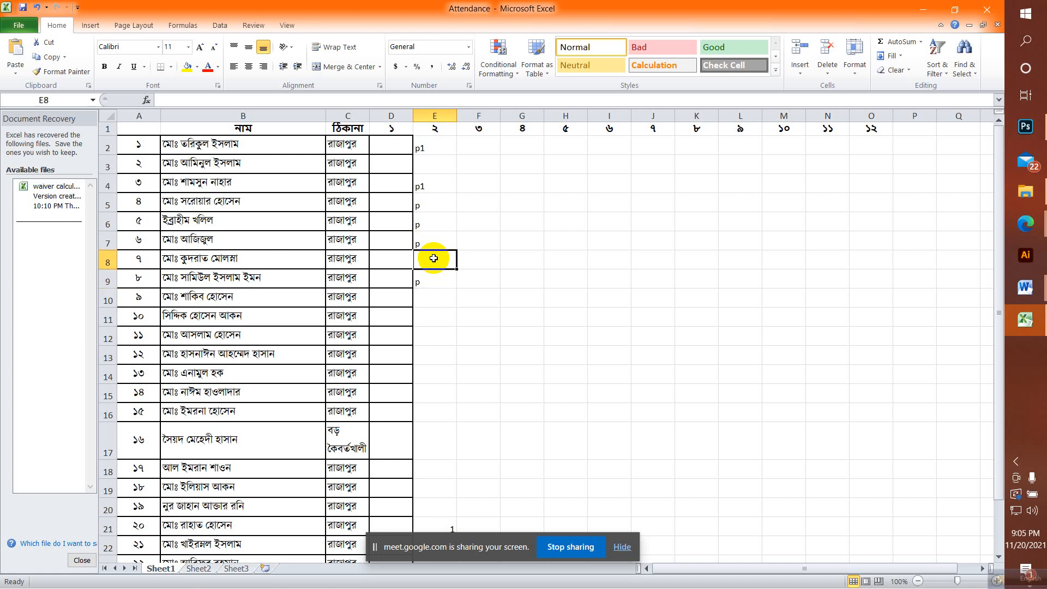
key("Up")
key("Up")
key("Down")
key("Down")
key("Down")
key("Up")
Step: Enter the attendance mark p in the three consecutive cells E10, E11 and E12
key("Down")
key("Down")
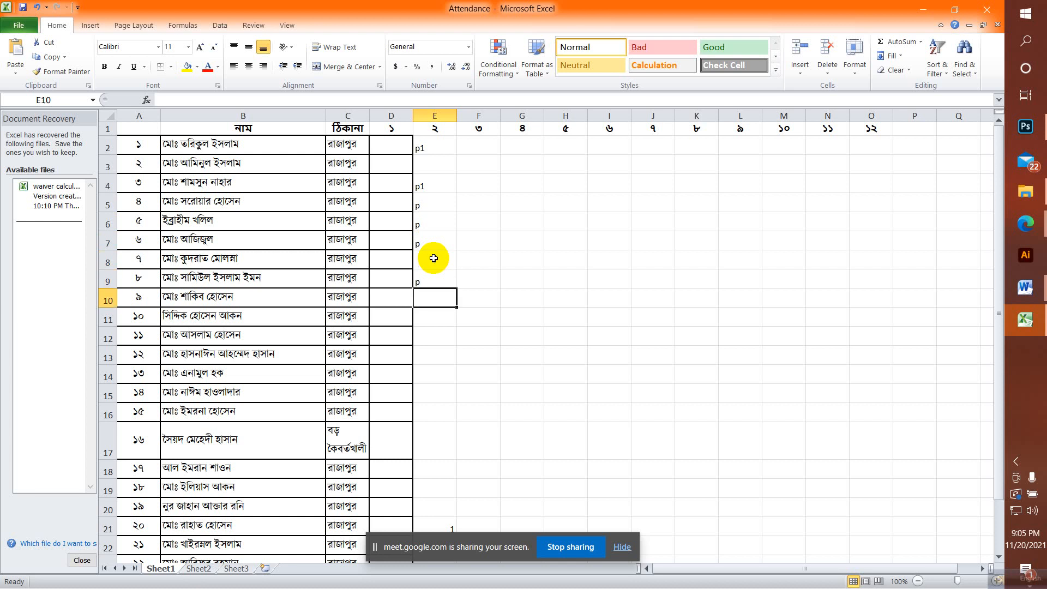
type("p")
key("Return")
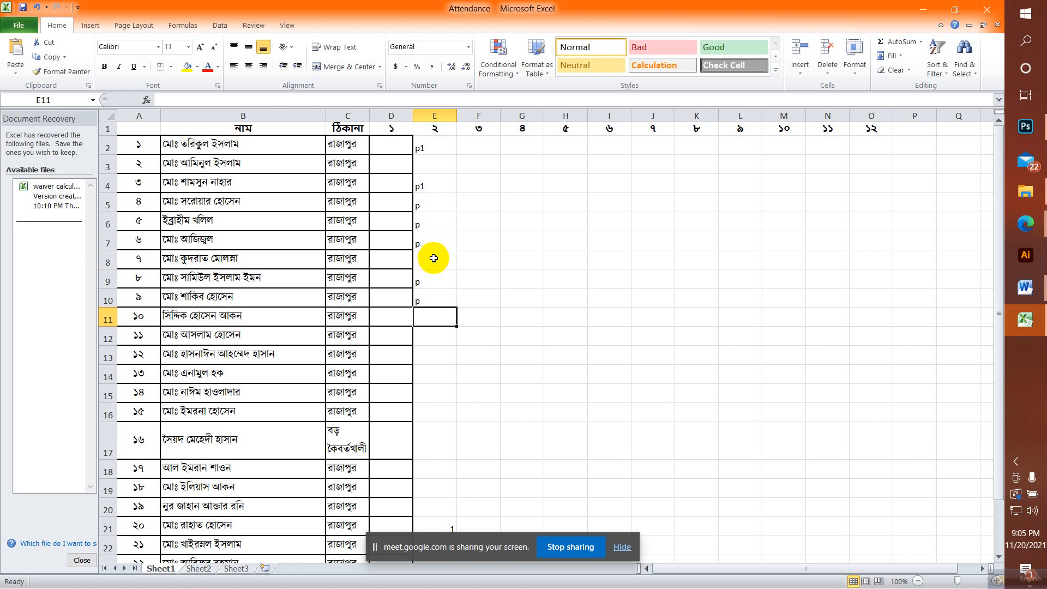
type("p")
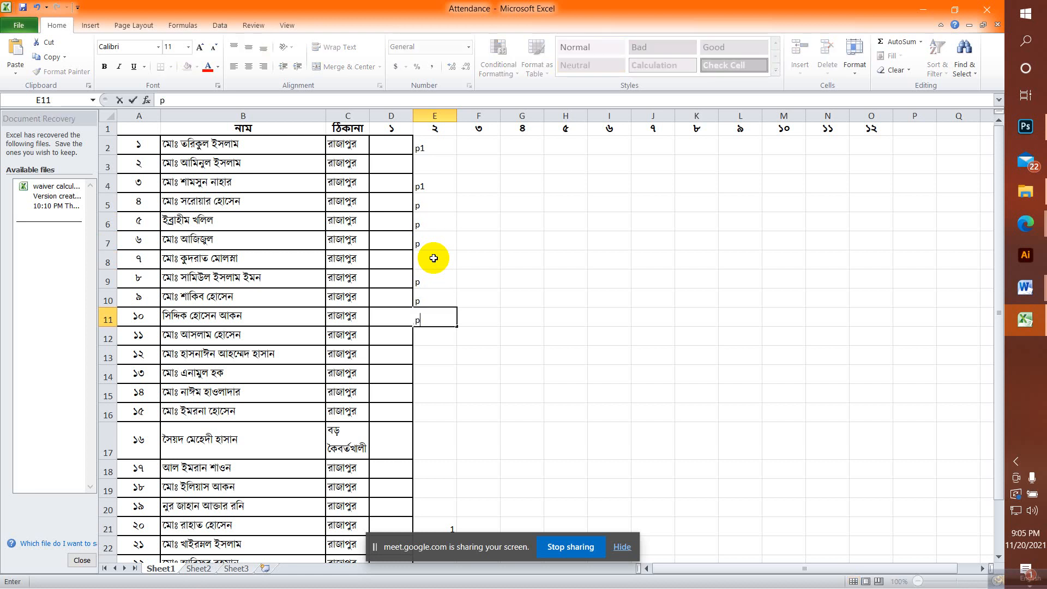
key("Return")
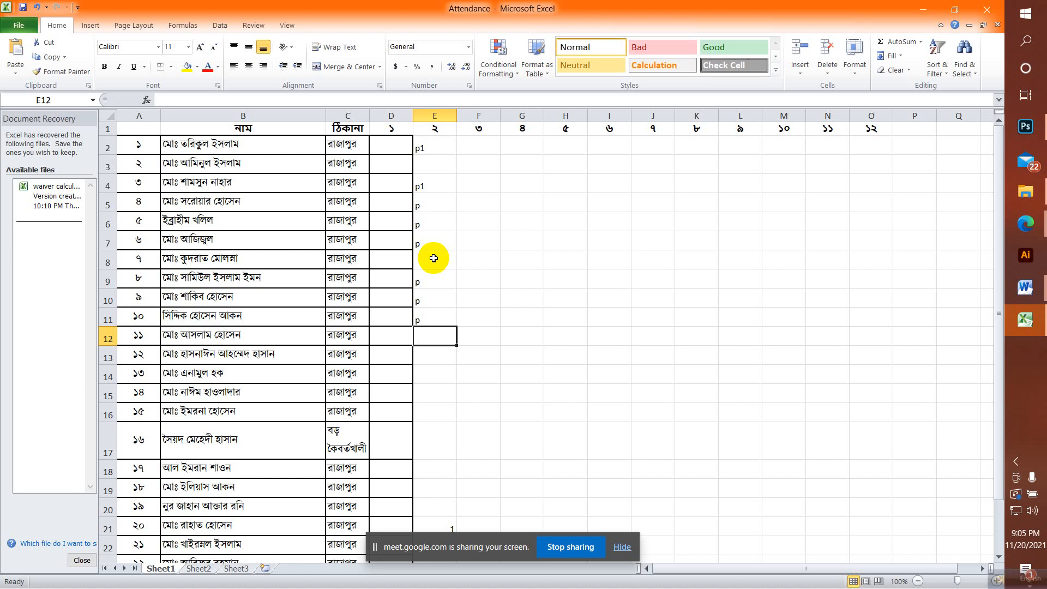
type("p")
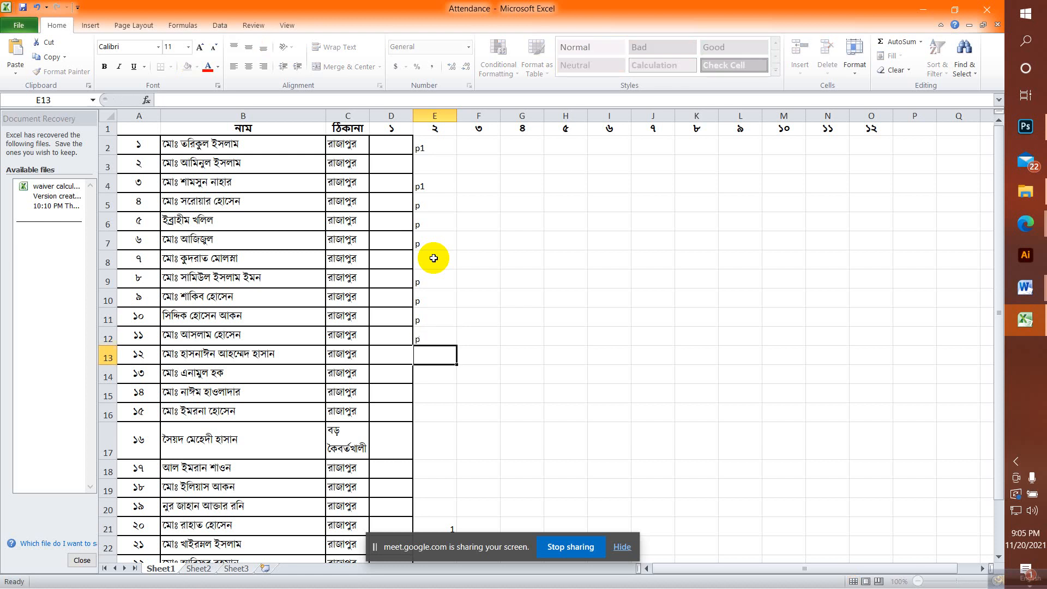
key("Return")
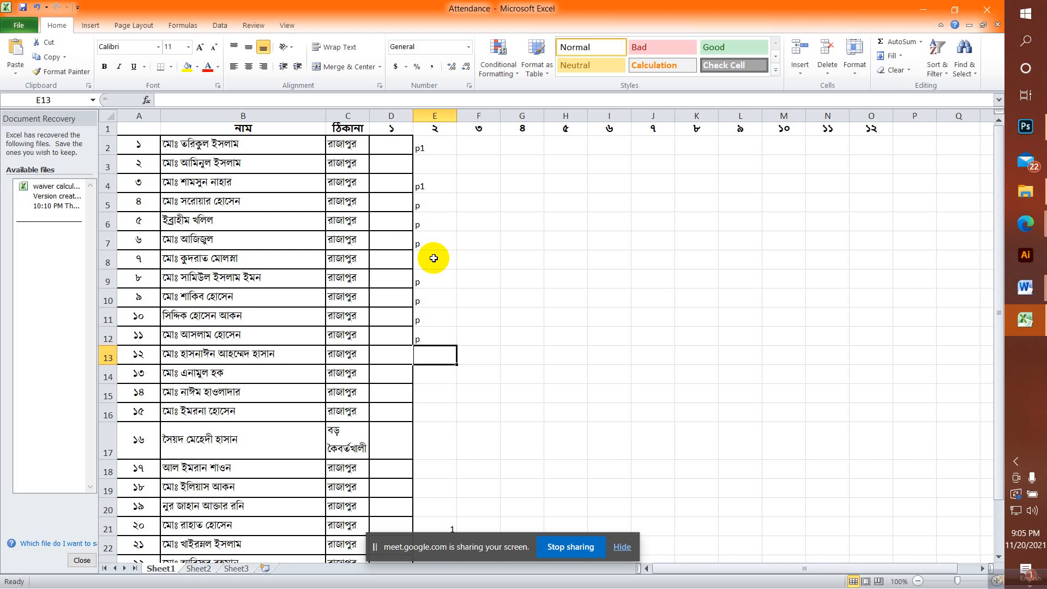
Step: Skip E13, enter the attendance mark p in cell E14 and move on to cell E16
key("Return")
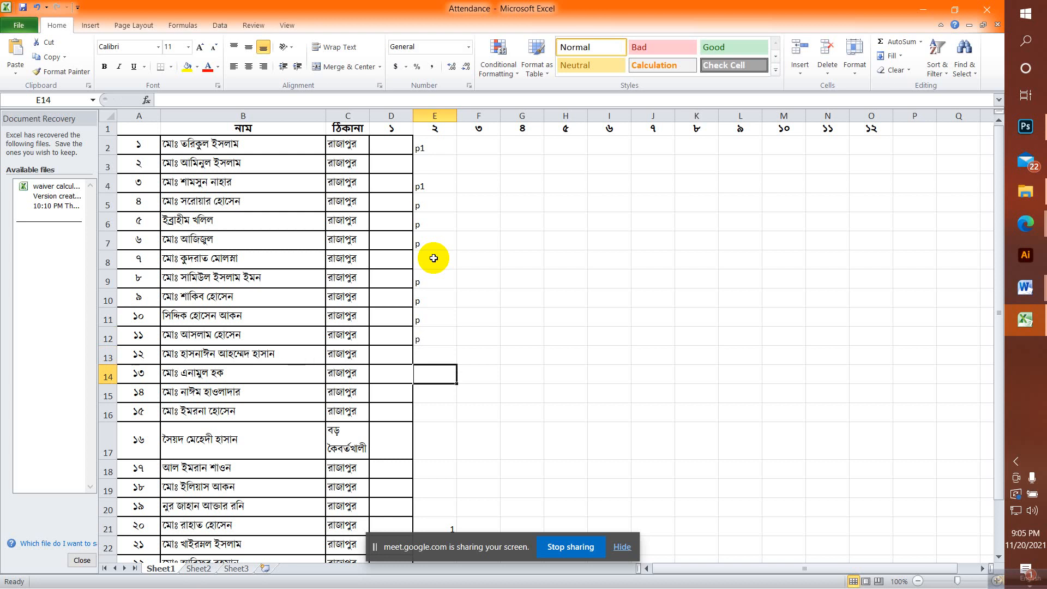
type("p")
key("Return")
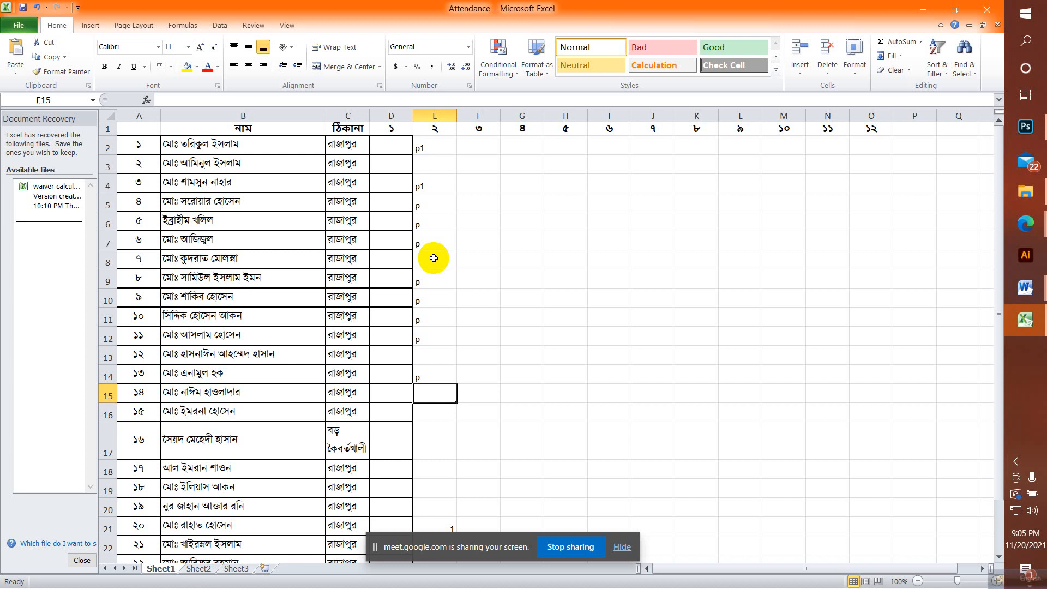
key("Return")
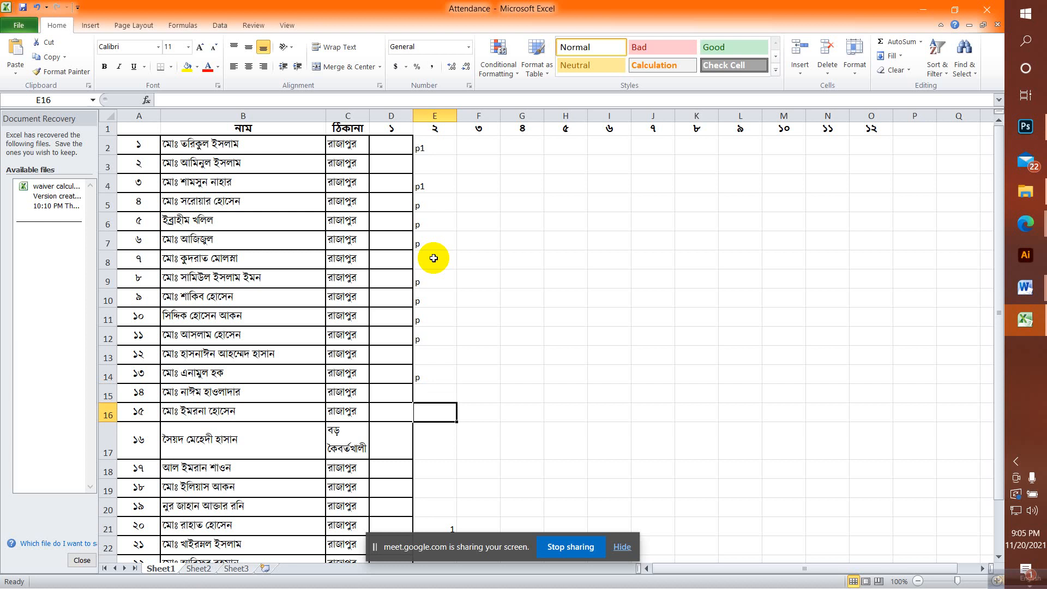
Step: Try to correct the spelling of the student's name in cell B16
double_click(211, 411)
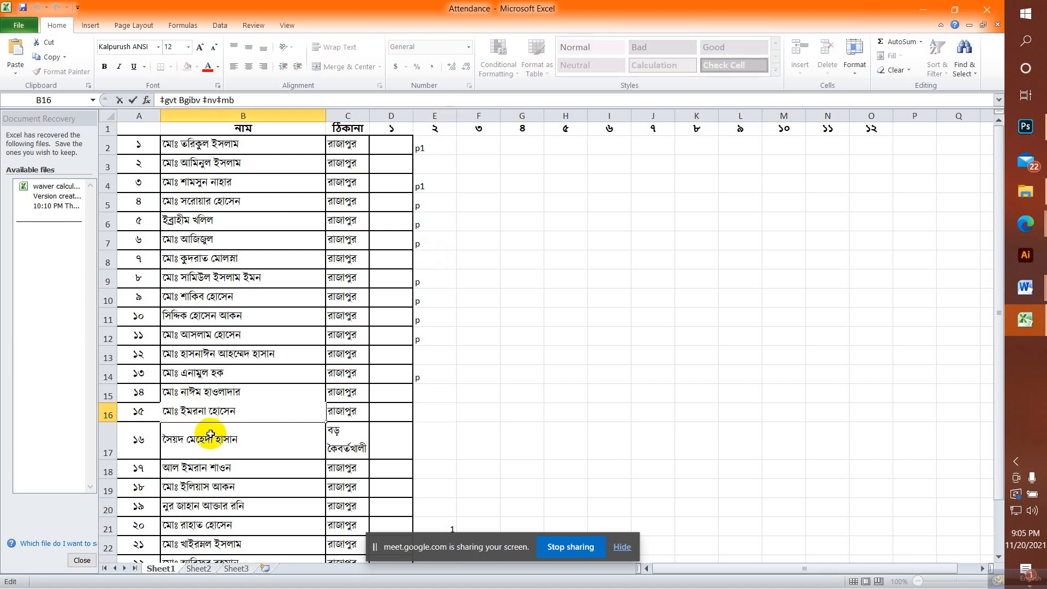
key("BackSpace")
key("BackSpace")
key("BackSpace")
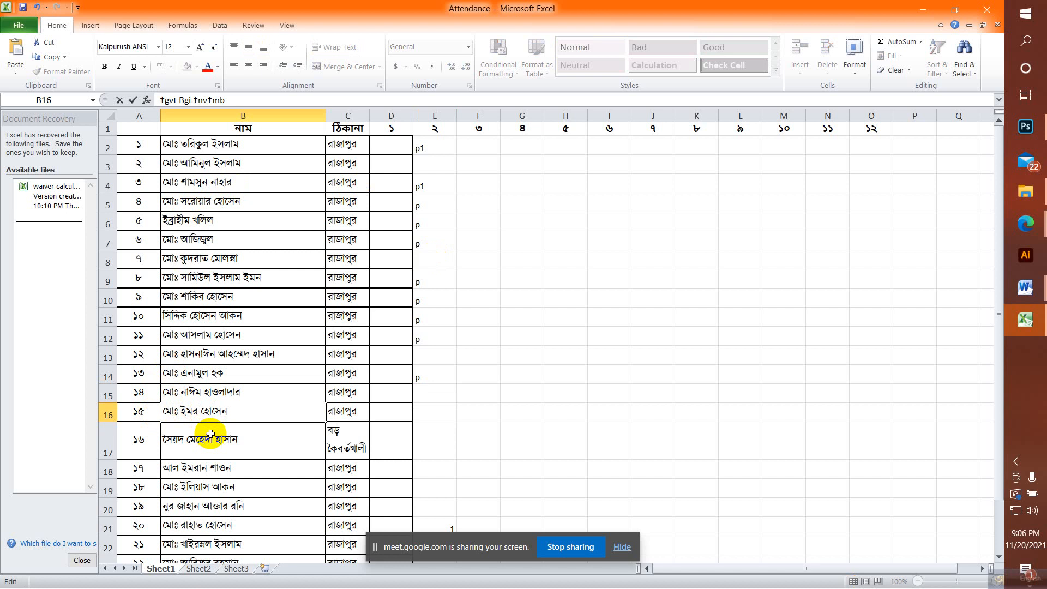
type("r")
key("BackSpace")
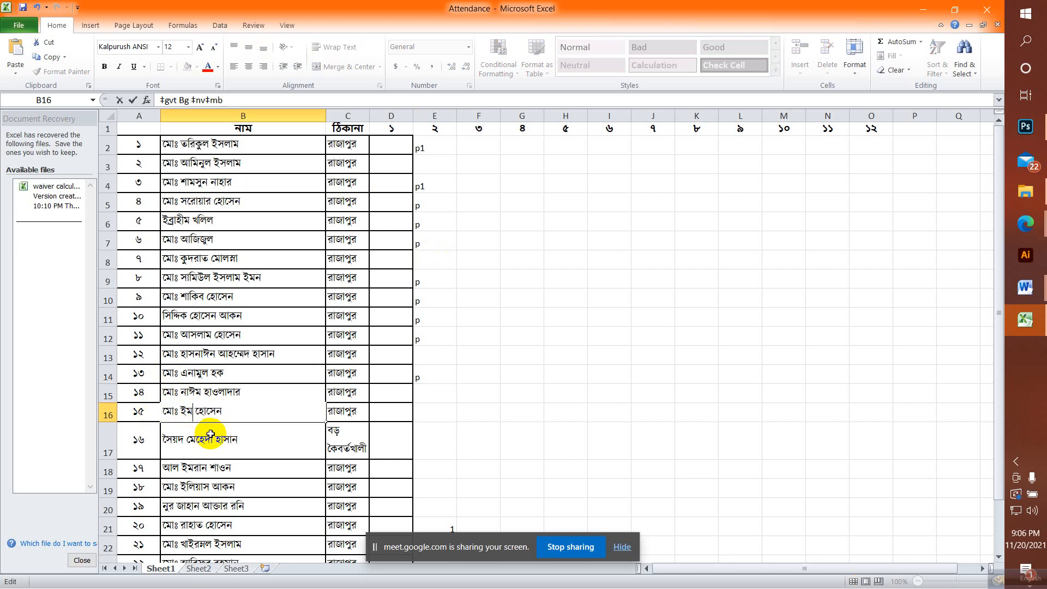
type("ibv")
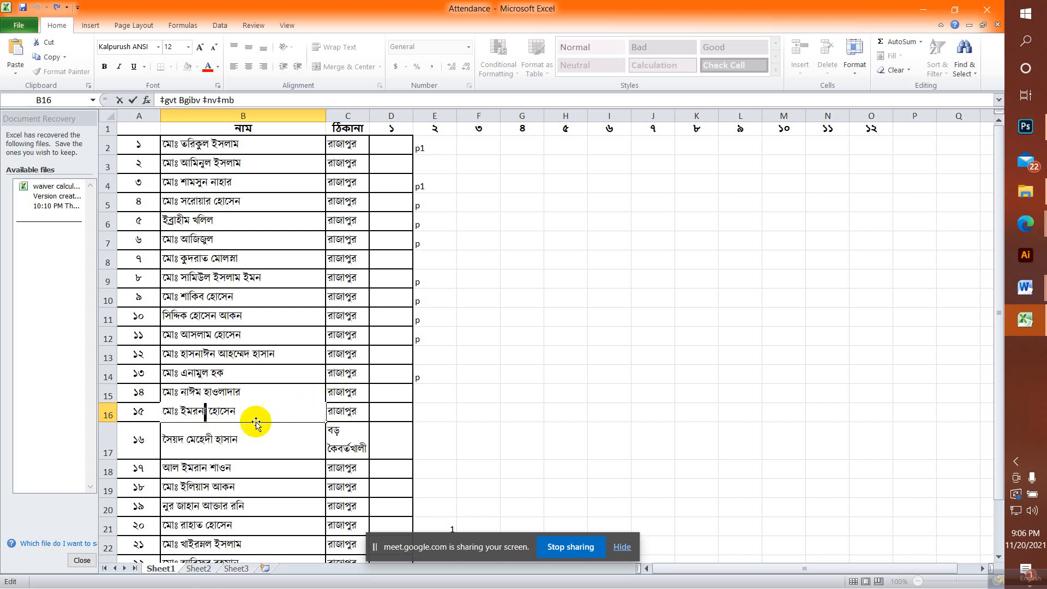
left_click(375, 413)
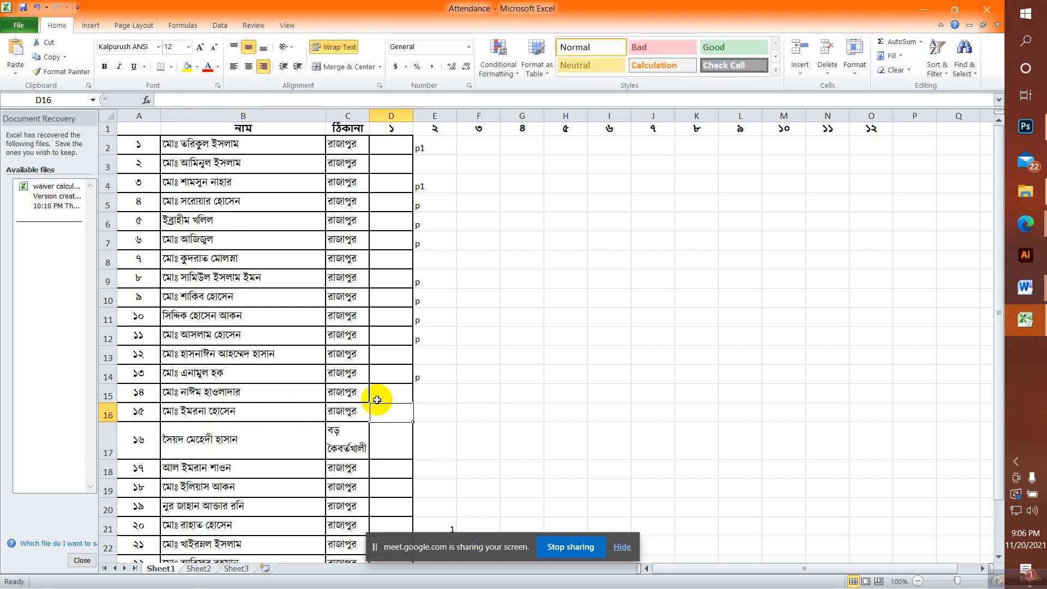
left_click(419, 411)
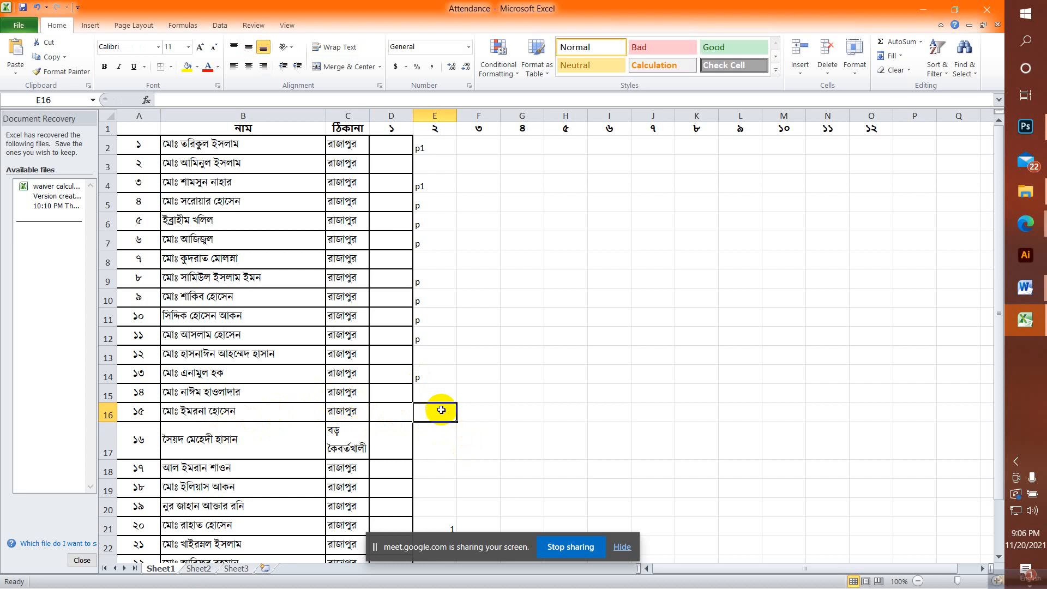
scroll(485, 428, "down", 1)
double_click(426, 344)
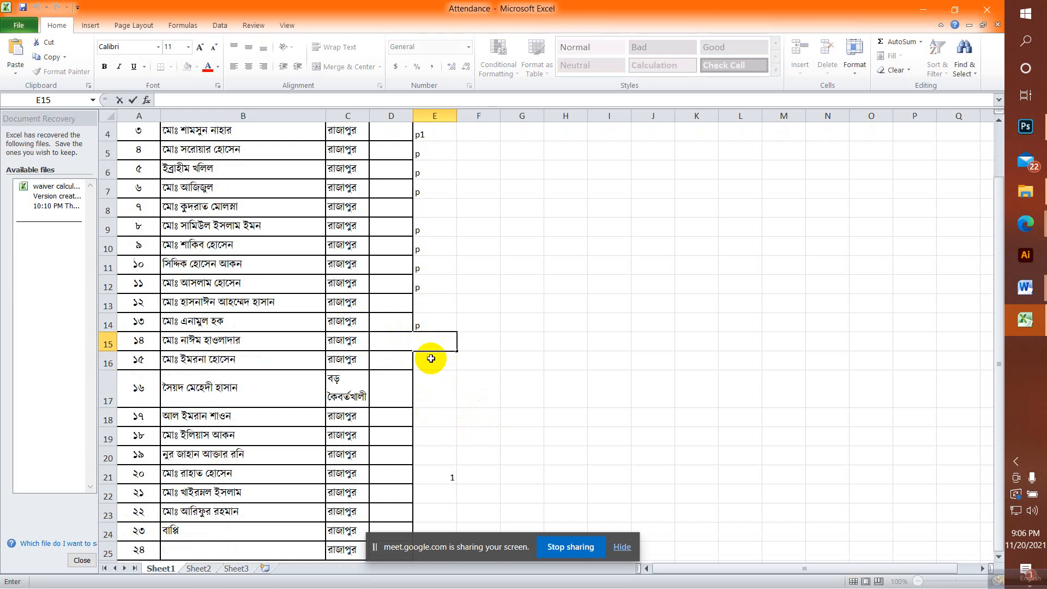
left_click(431, 360)
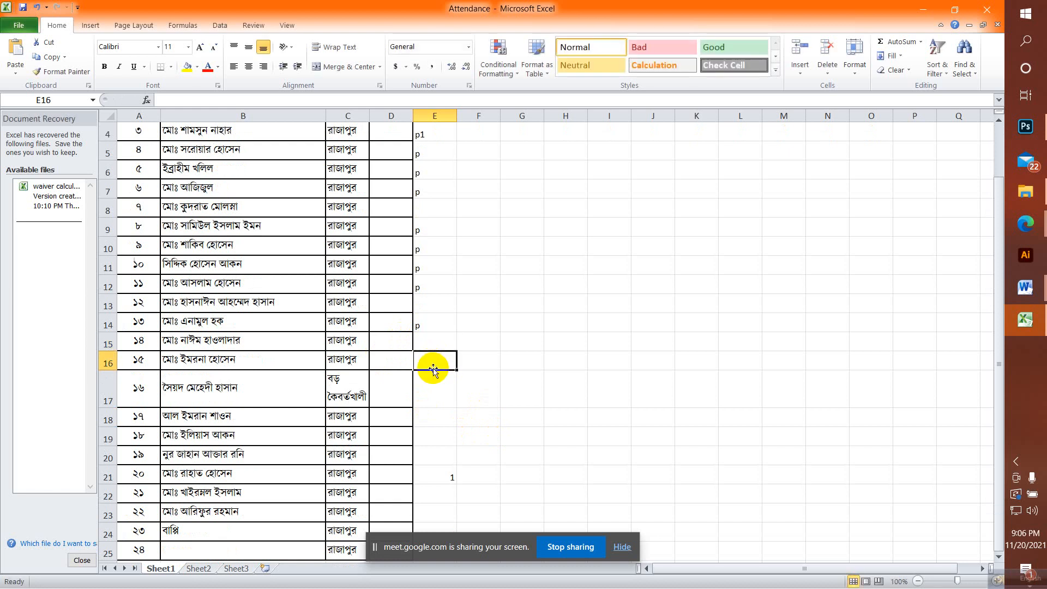
Step: Skip E17, enter the attendance mark p in cells E18 and E19, and move on to cell E21
key("Down")
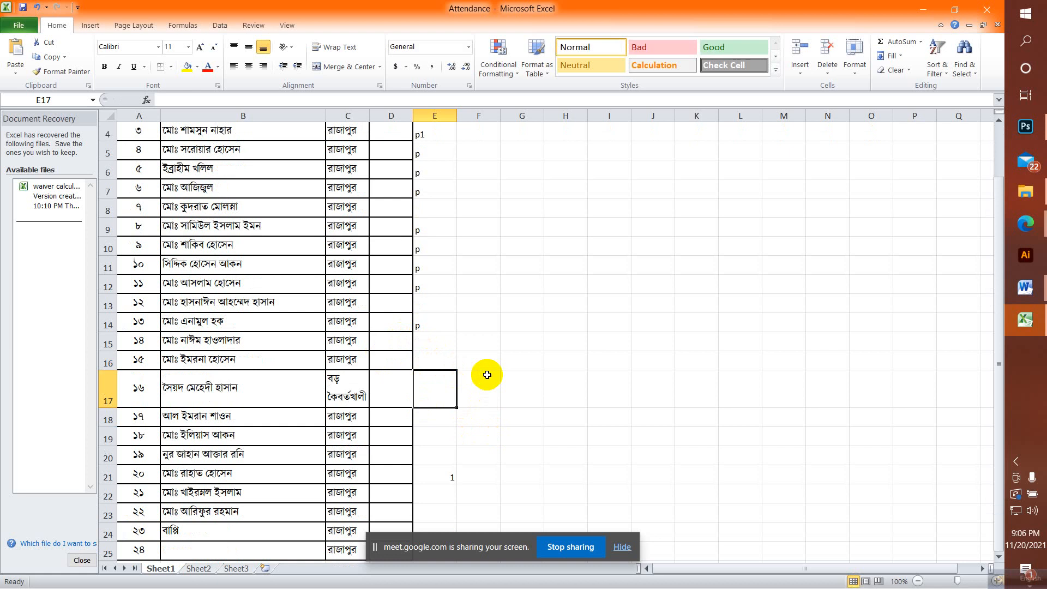
key("Return")
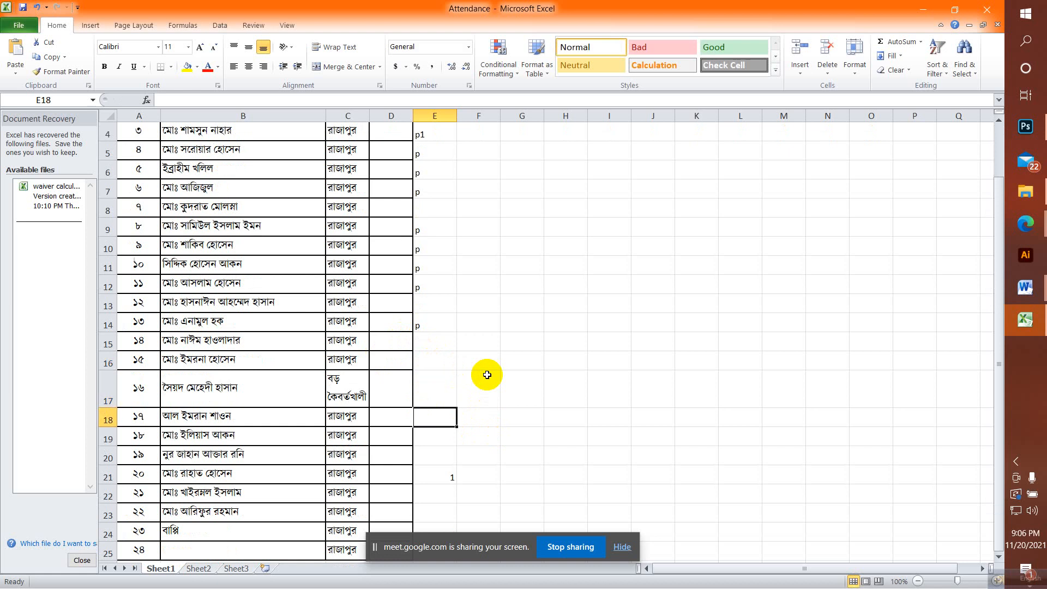
type("p")
key("Return")
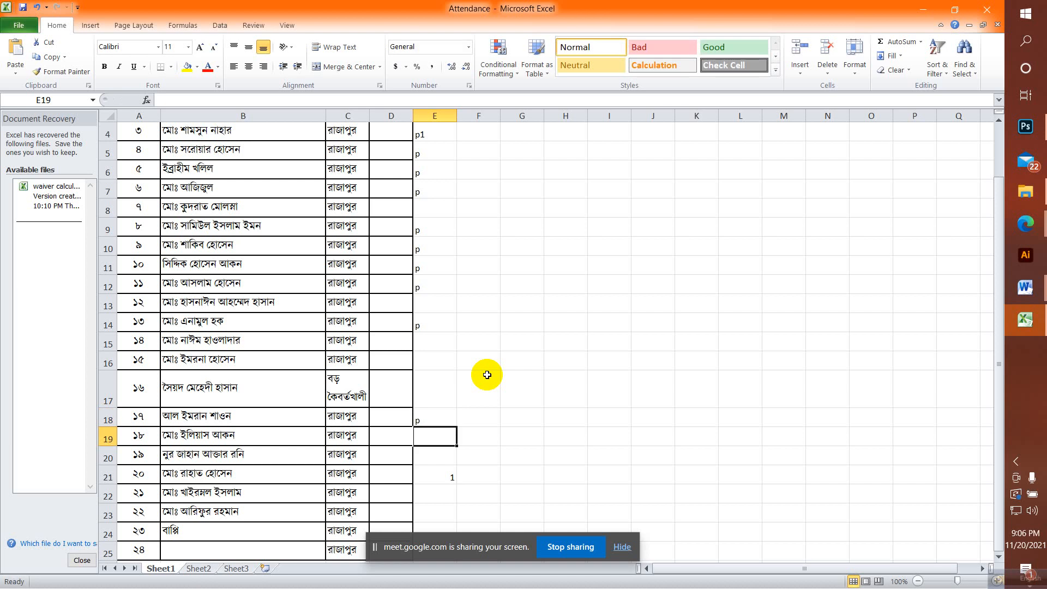
type("p")
key("Return")
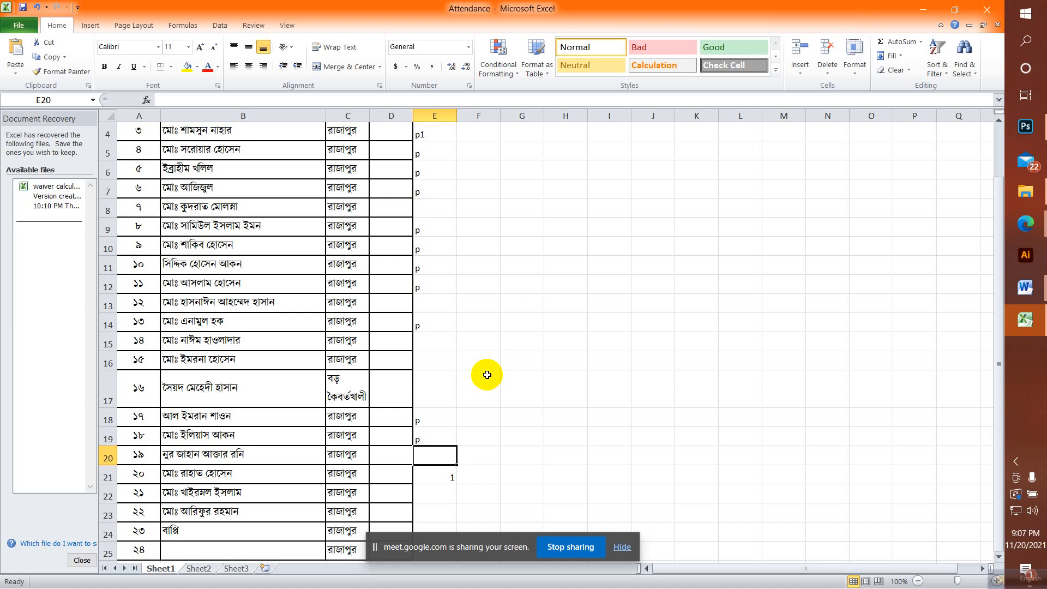
key("Down")
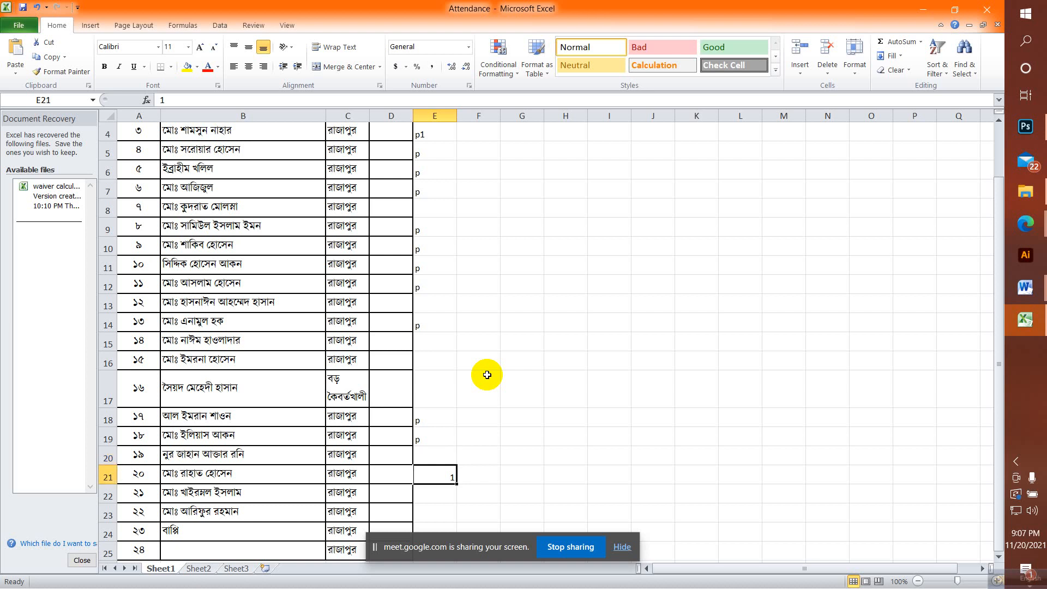
Step: Enter the attendance mark p1 in cell E21 and the mark p in cell E22
type("p1")
key("Return")
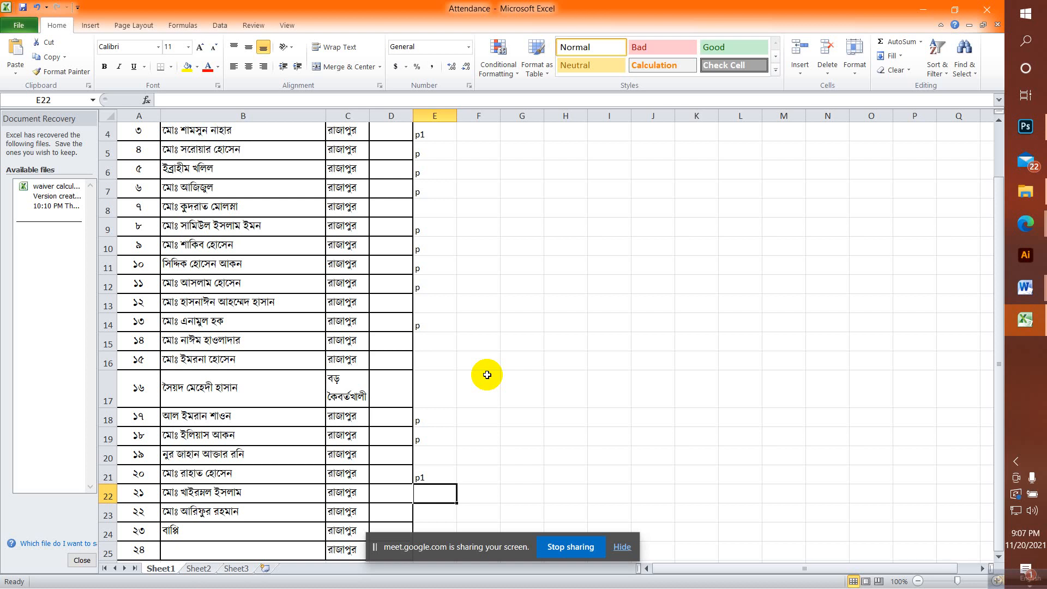
scroll(593, 421, "down", 1)
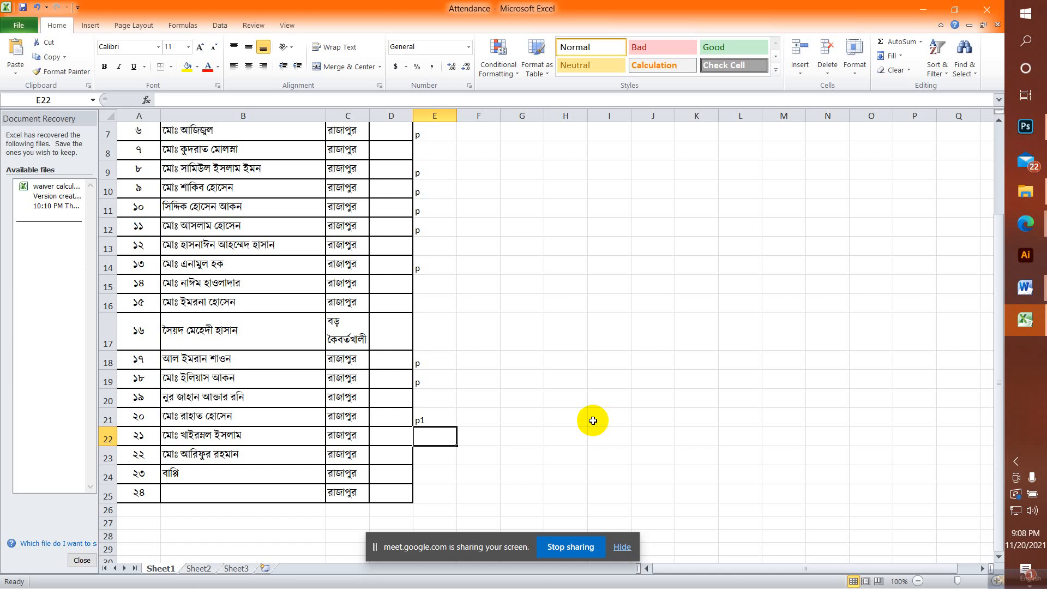
type("p1")
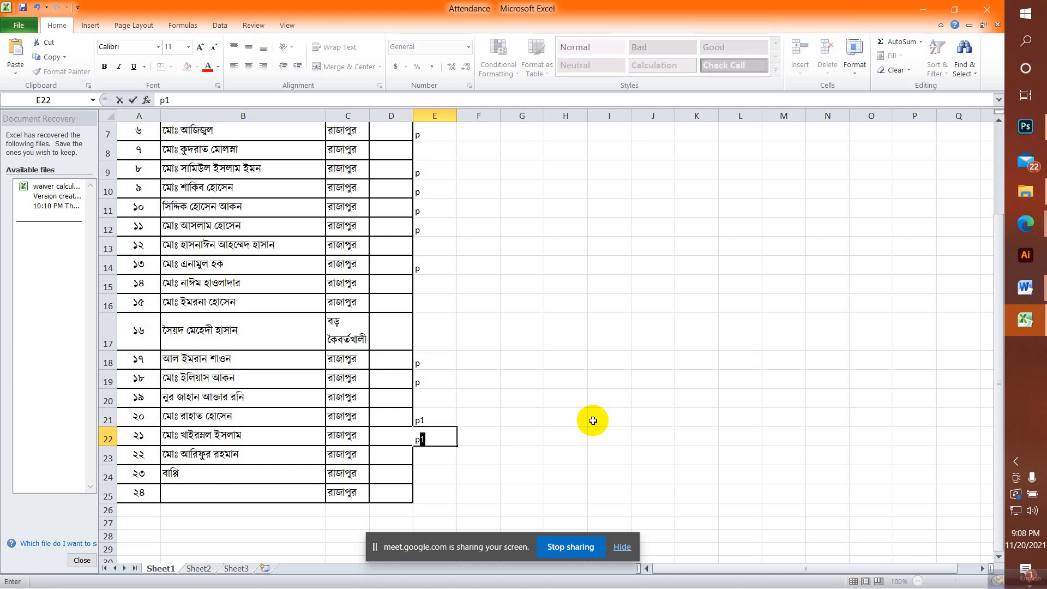
key("BackSpace")
key("Return")
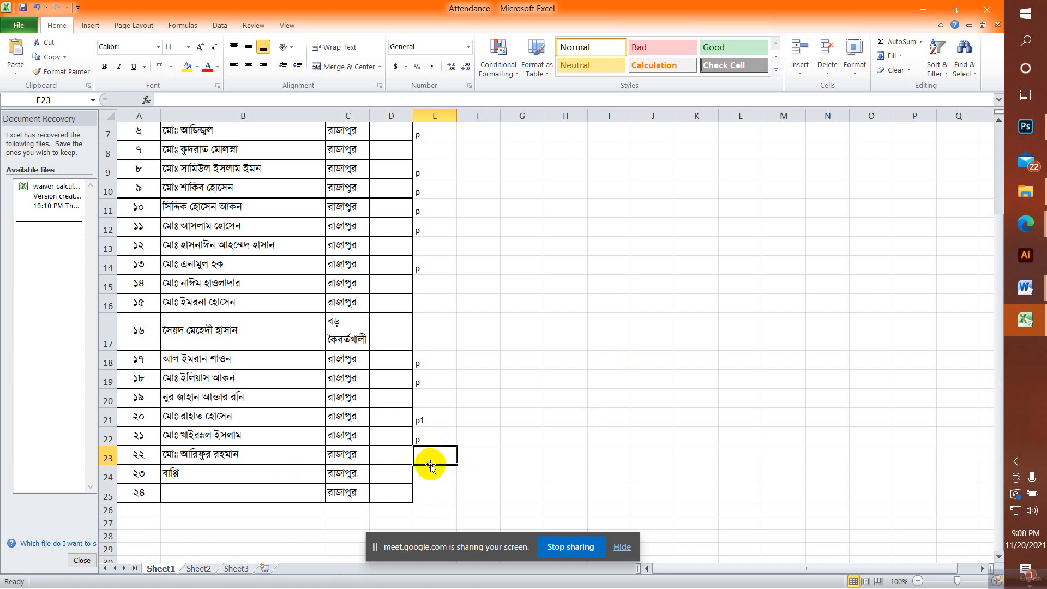
Step: Enter the attendance mark p in cell E23
key("Return")
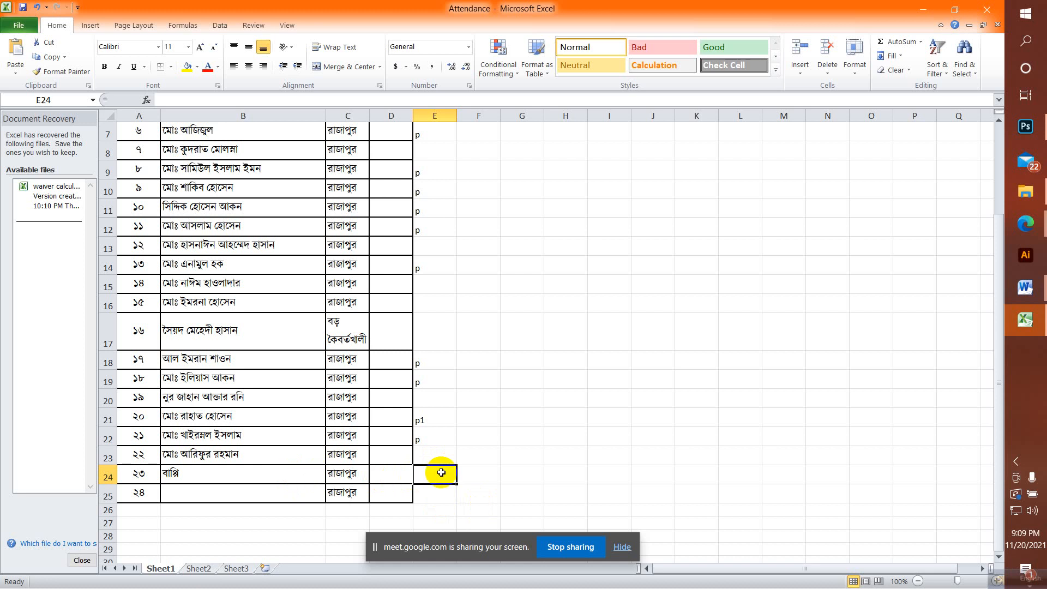
left_click(424, 455)
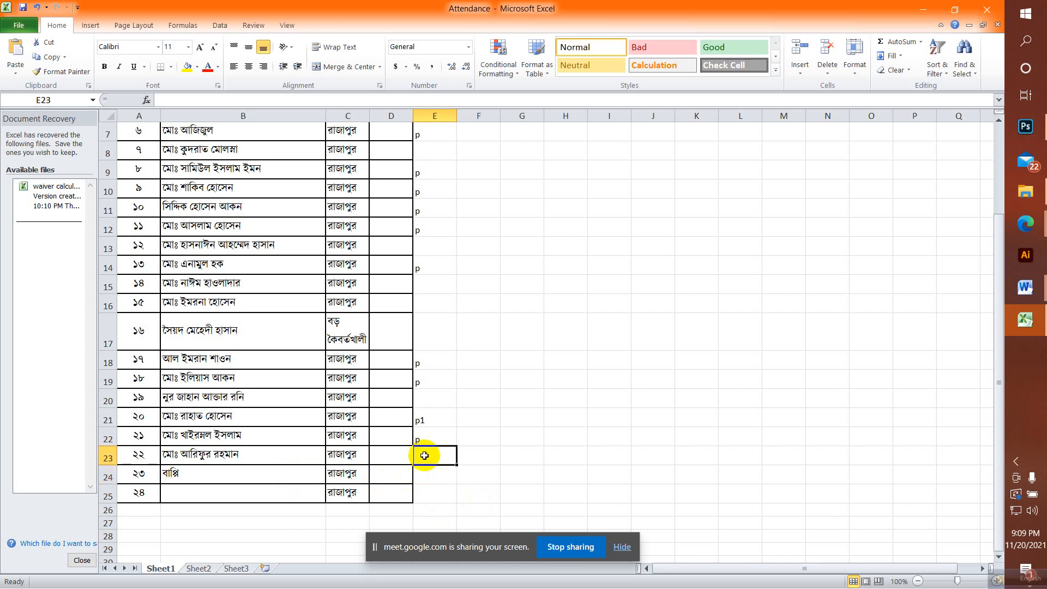
type("p")
key("Return")
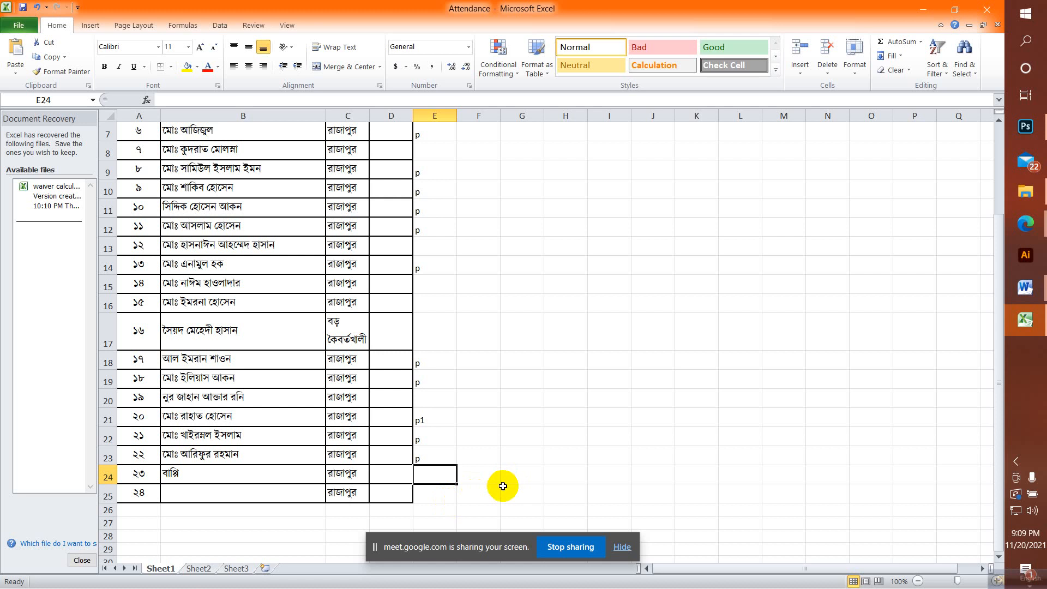
Step: Save the Attendance workbook with the recorded marks
scroll(484, 418, "up", 2)
scroll(493, 404, "down", 4)
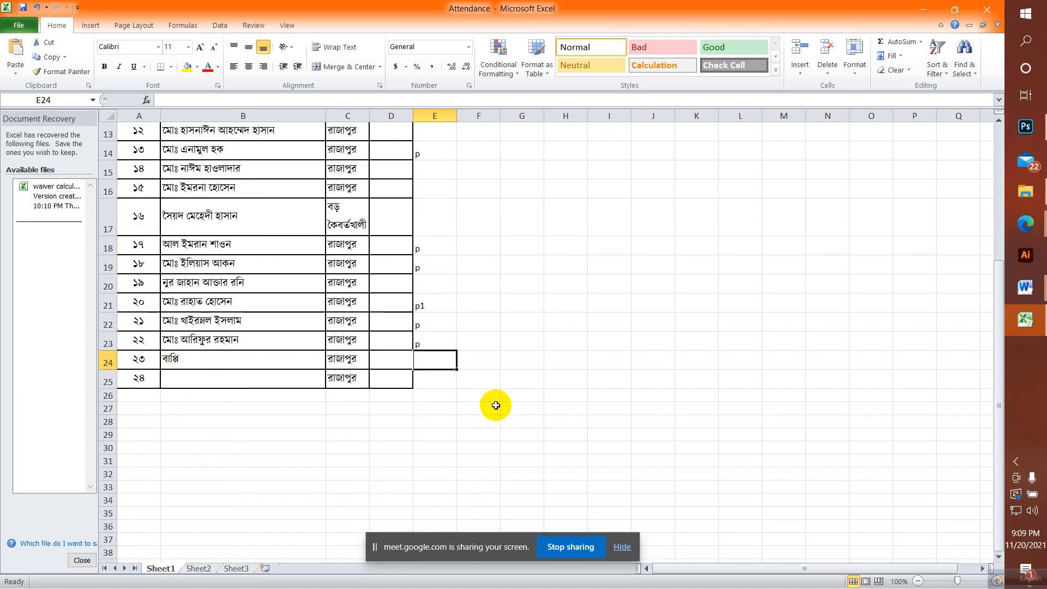
scroll(495, 404, "up", 3)
scroll(497, 405, "up", 1)
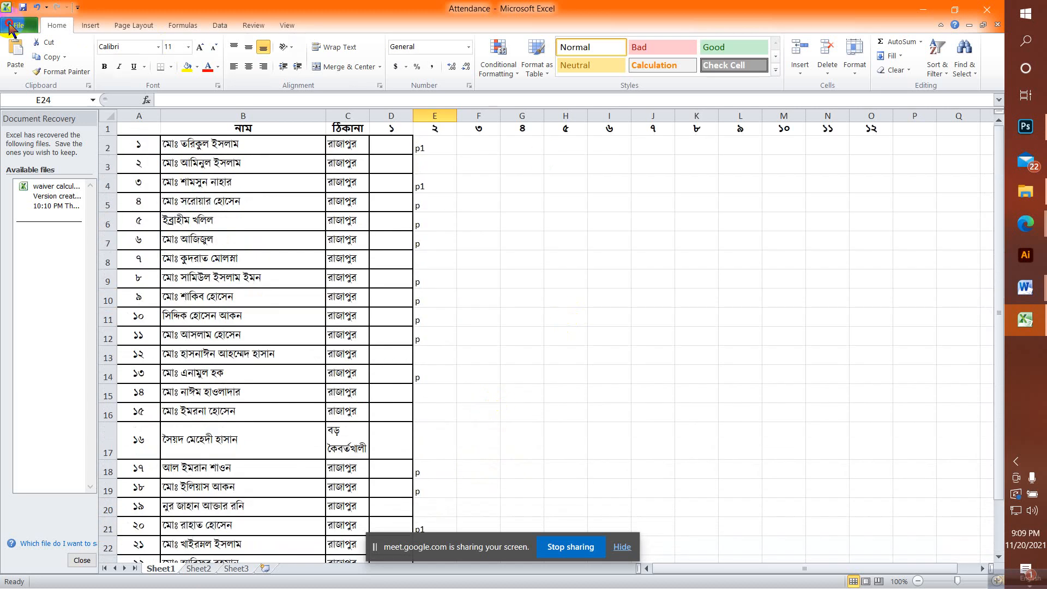
left_click(19, 25)
left_click(34, 47)
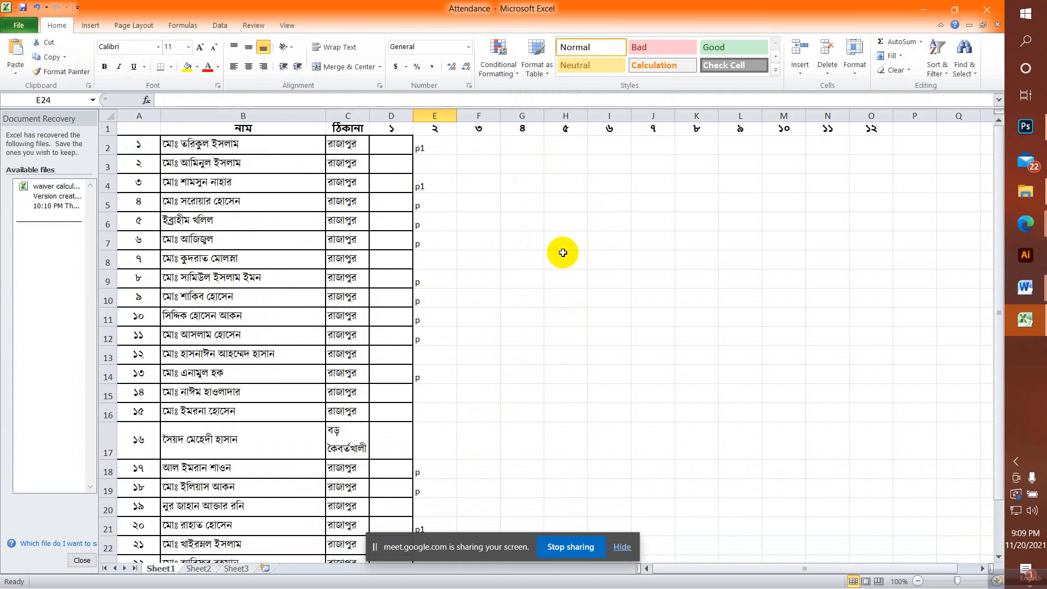
Step: Review the attendance marks in column E from the first to the last student row
scroll(562, 252, "down", 1)
scroll(562, 251, "up", 1)
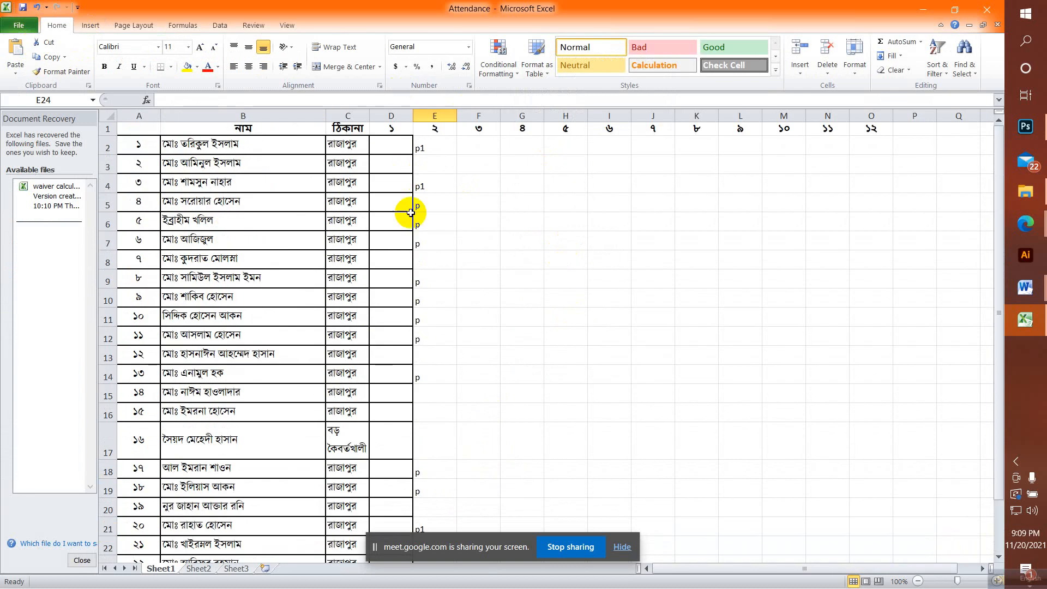
scroll(425, 390, "down", 3)
scroll(400, 409, "up", 3)
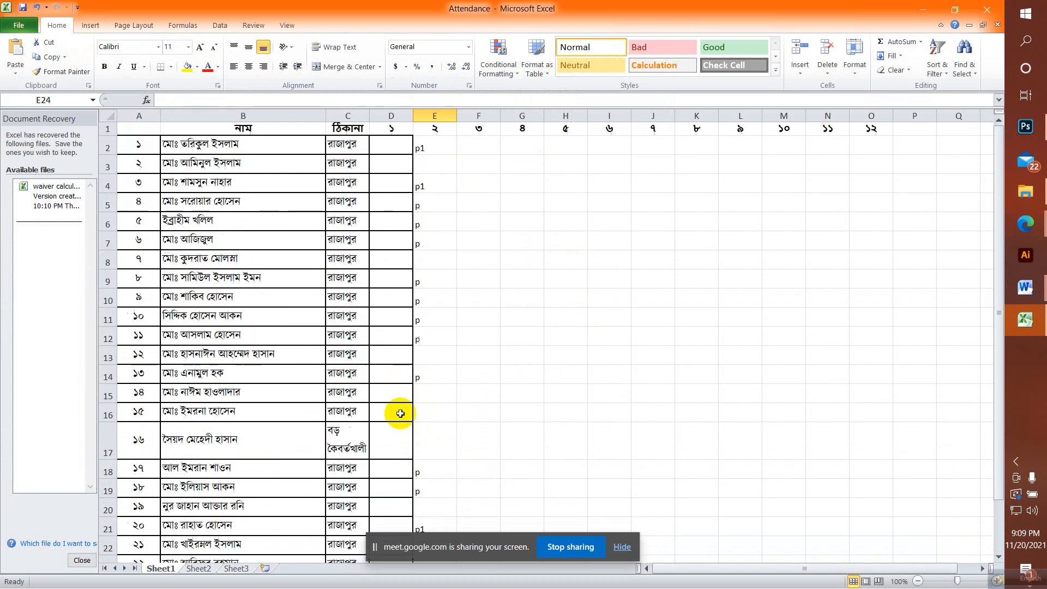
scroll(407, 311, "down", 4)
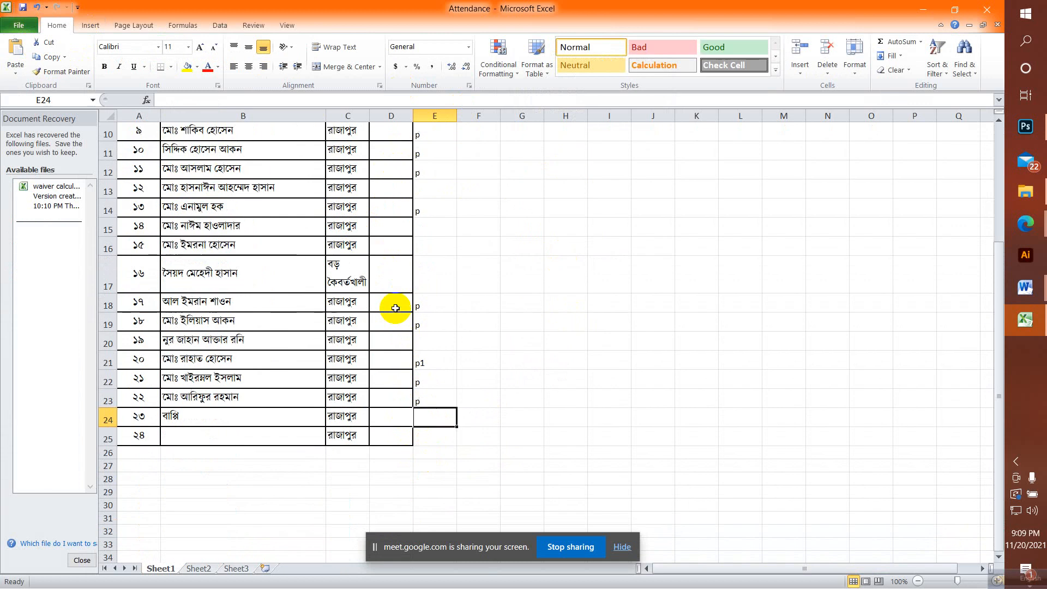
scroll(406, 312, "up", 4)
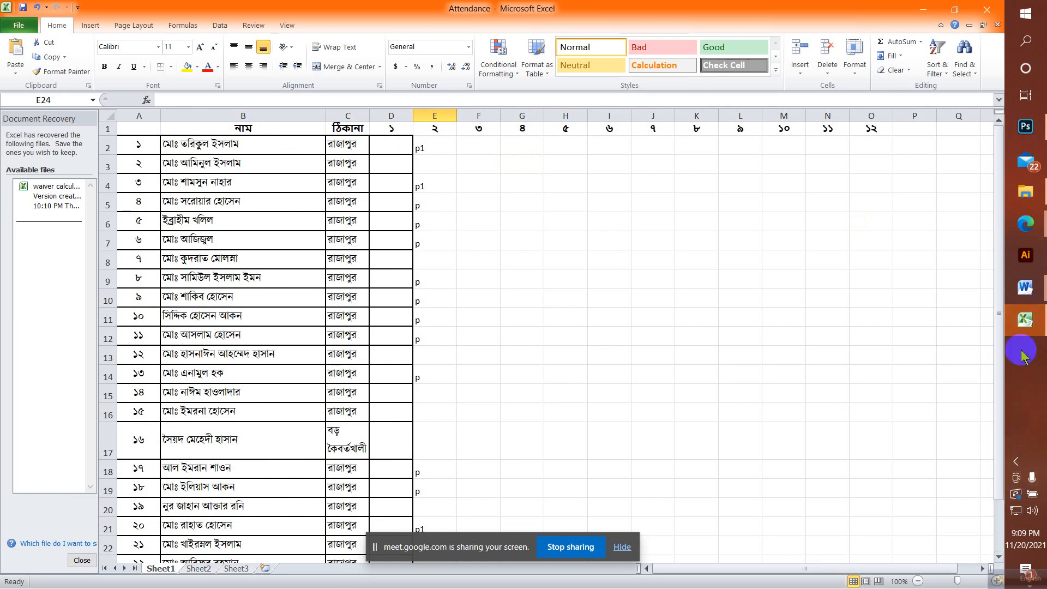
Step: Show the hidden system tray icons
left_click(1016, 462)
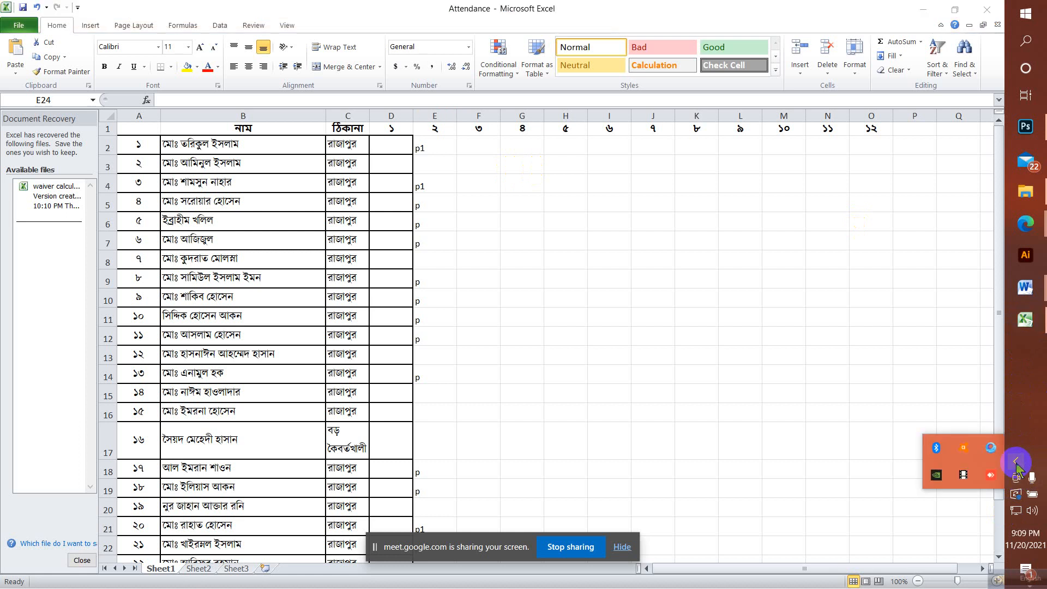